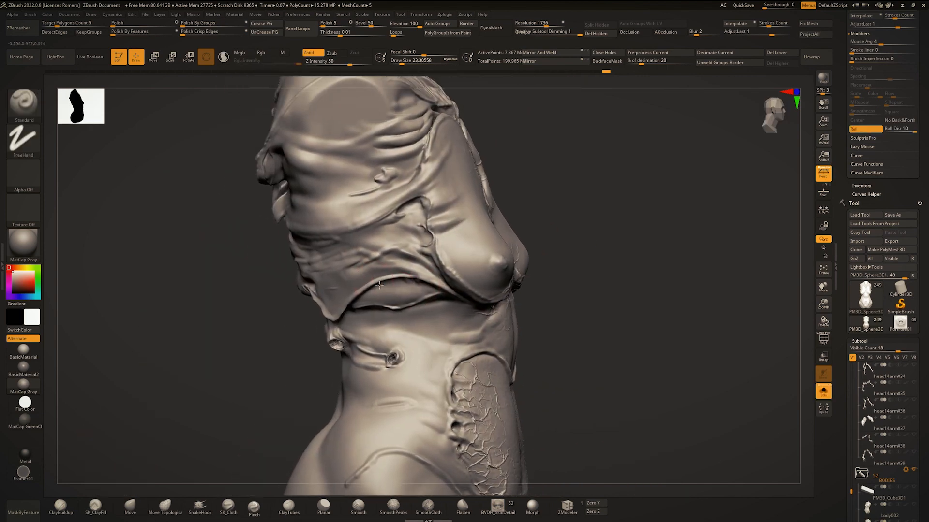
Isolate the torso subtool so that only it is displayed.
right_drag(356, 195, 388, 260)
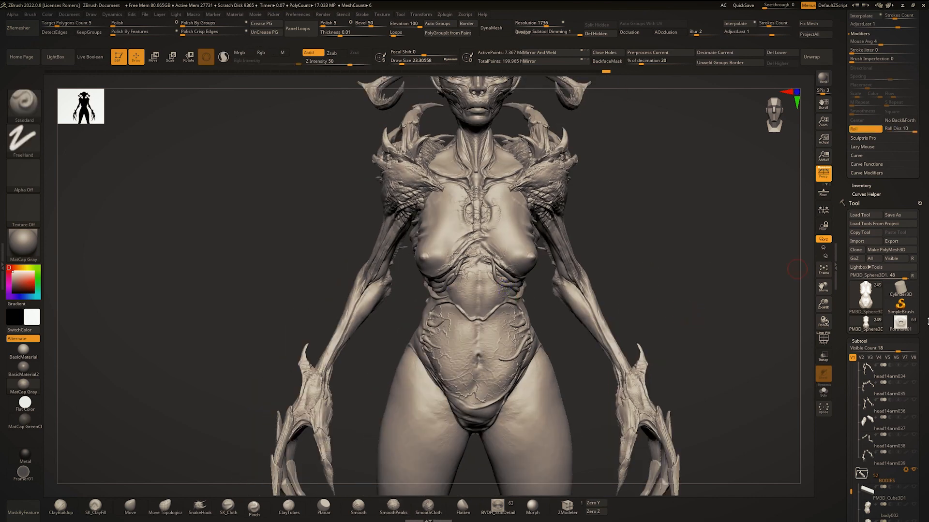
drag(922, 319, 928, 217)
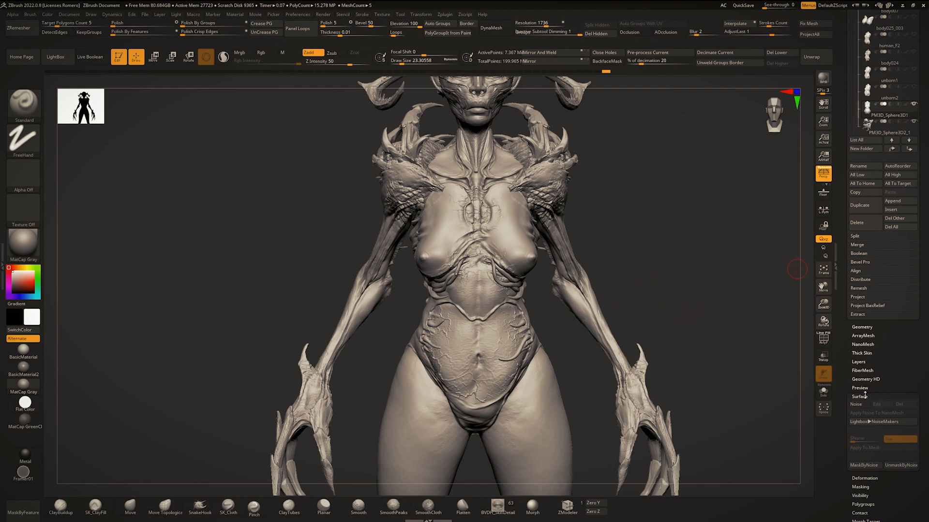
scroll(883, 382, down, 1)
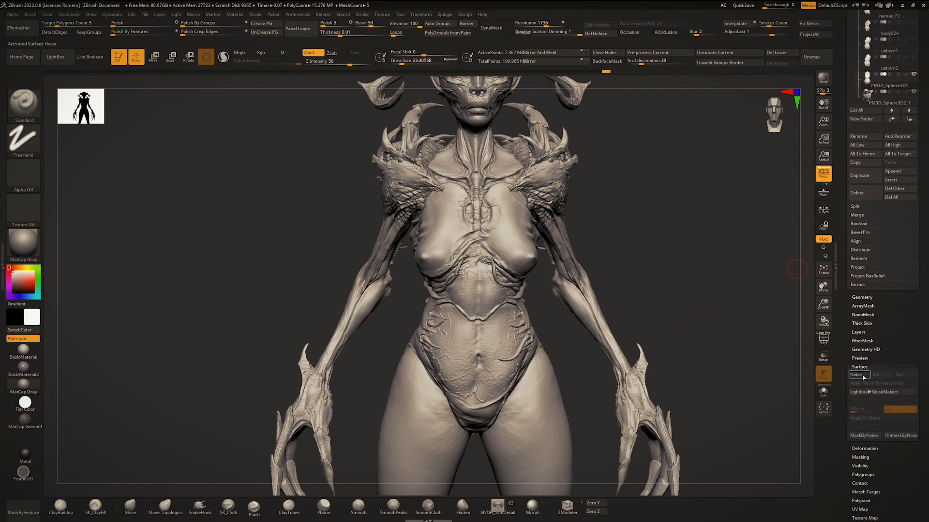
click(823, 391)
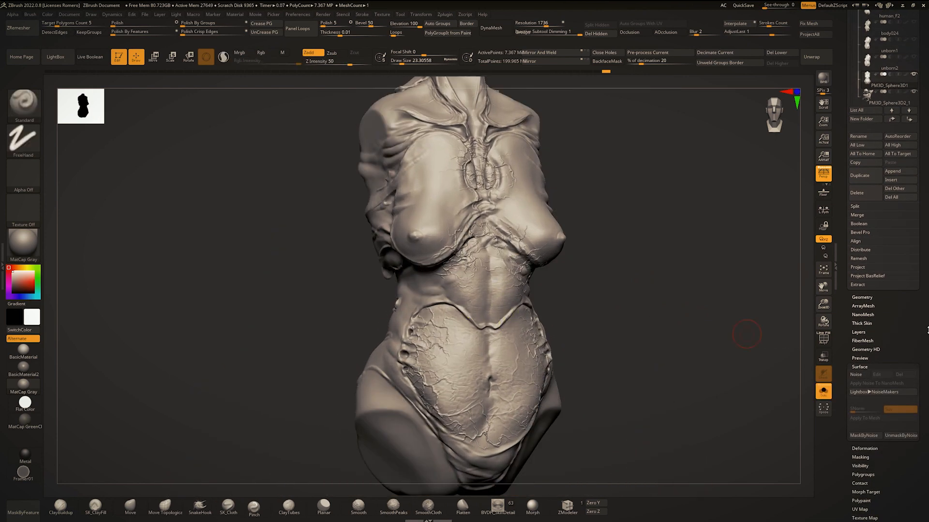
Mask the torso by surface smoothness with a range of 10 and falloff of 100, and check the displayed mask.
drag(927, 330, 927, 280)
right_drag(543, 263, 542, 261)
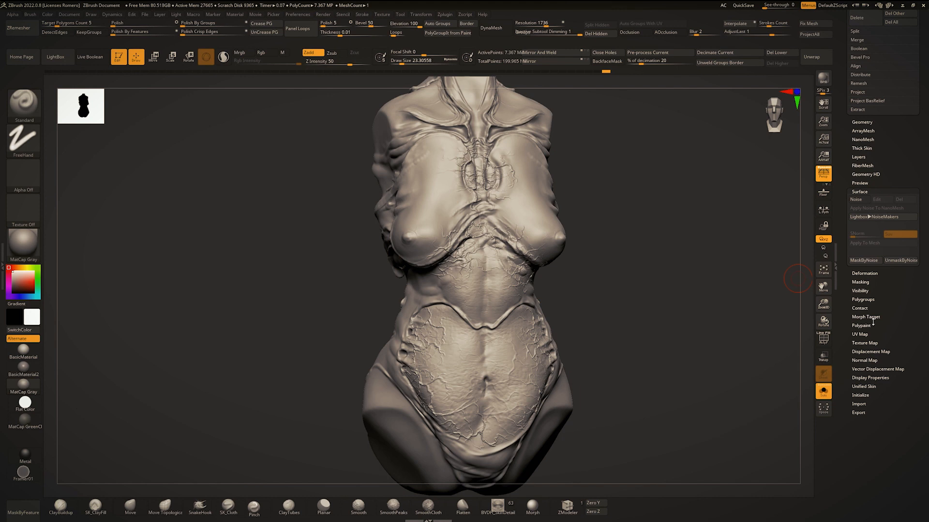
click(866, 283)
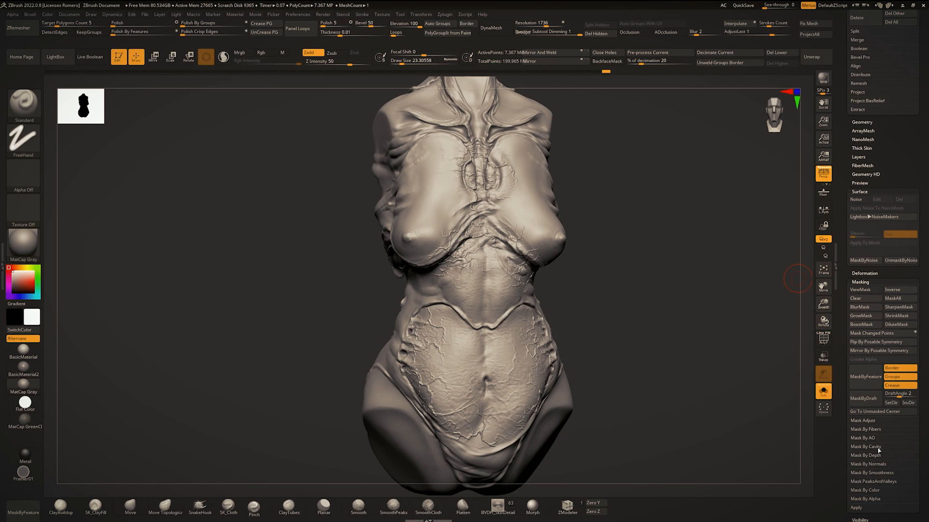
click(888, 473)
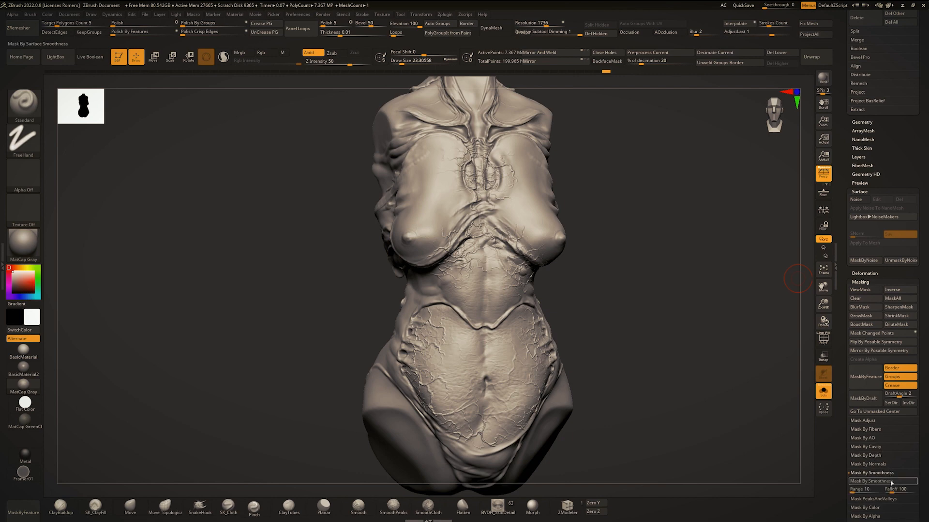
click(885, 479)
mouse_move(562, 303)
right_down()
mouse_move(555, 297)
mouse_move(599, 338)
mouse_move(543, 315)
mouse_move(551, 309)
right_up()
key(ctrl)
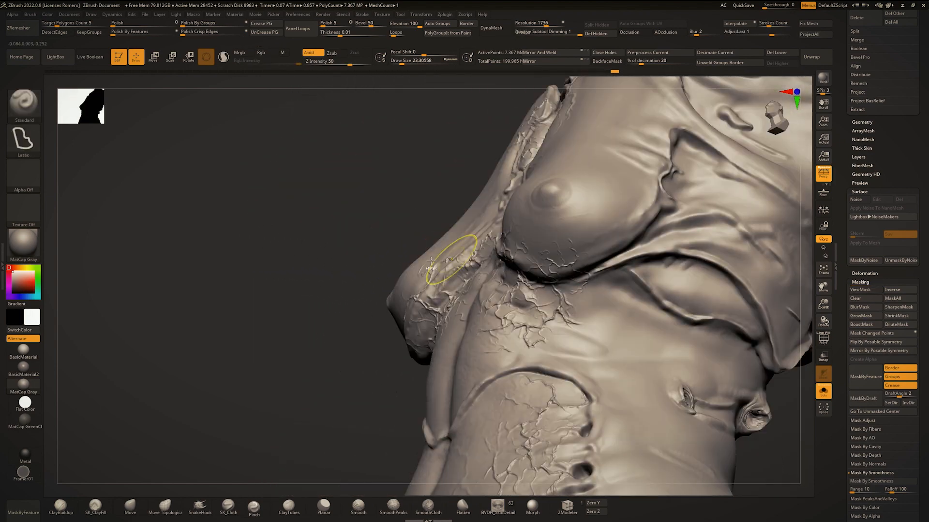
ctrl+click(269, 248)
mouse_move(347, 252)
right_down()
mouse_move(624, 284)
mouse_move(597, 265)
mouse_move(558, 302)
mouse_move(541, 303)
mouse_move(747, 400)
mouse_move(784, 372)
right_up()
key(ctrl)
ctrl+click(597, 264)
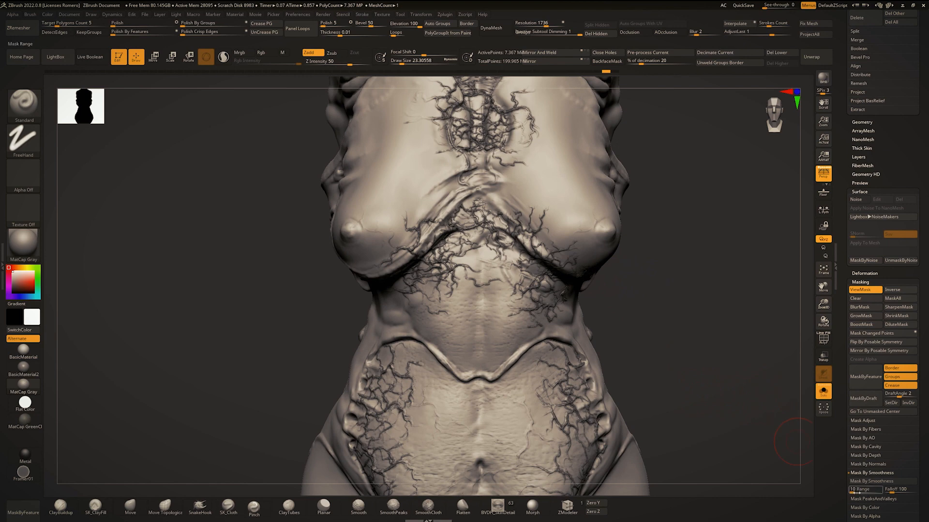
Regenerate the torso's smoothness mask with the range raised to 20, 50 and finally 150.
click(855, 491)
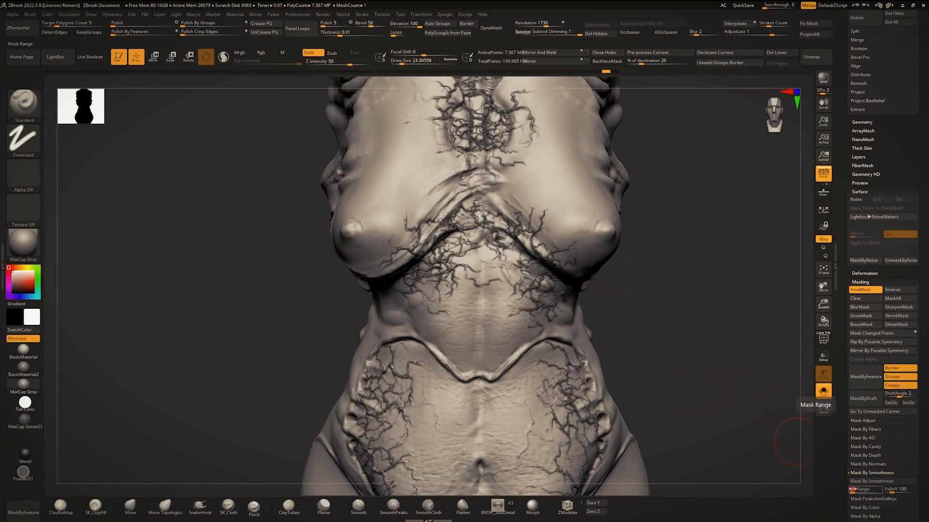
key(Return)
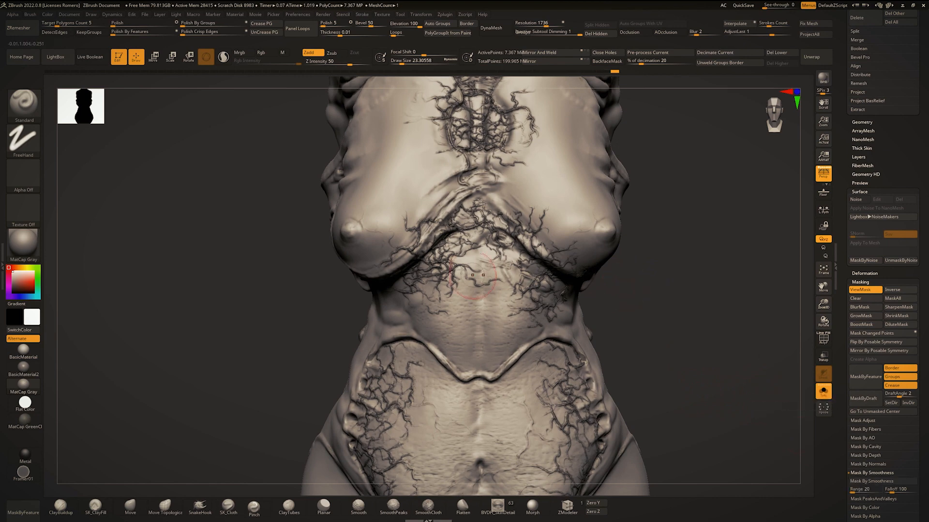
drag(624, 289, 528, 296)
click(873, 491)
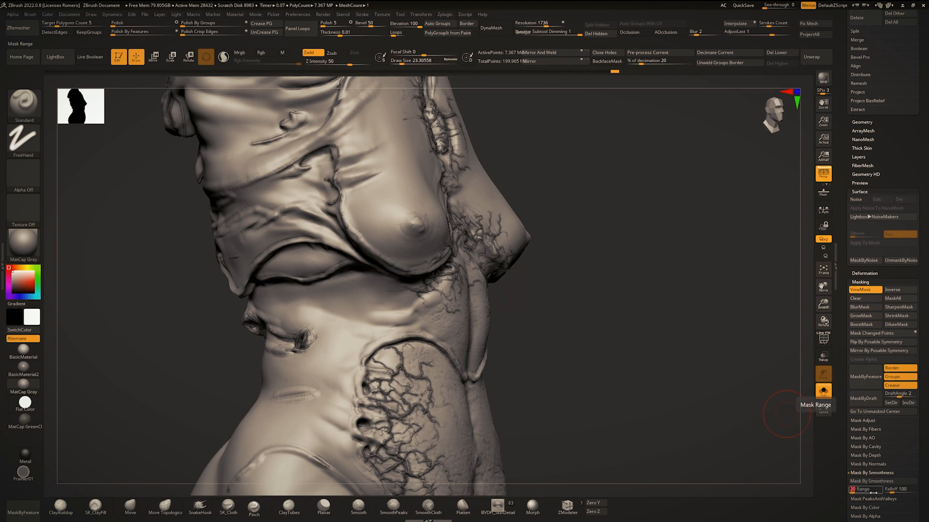
key(Return)
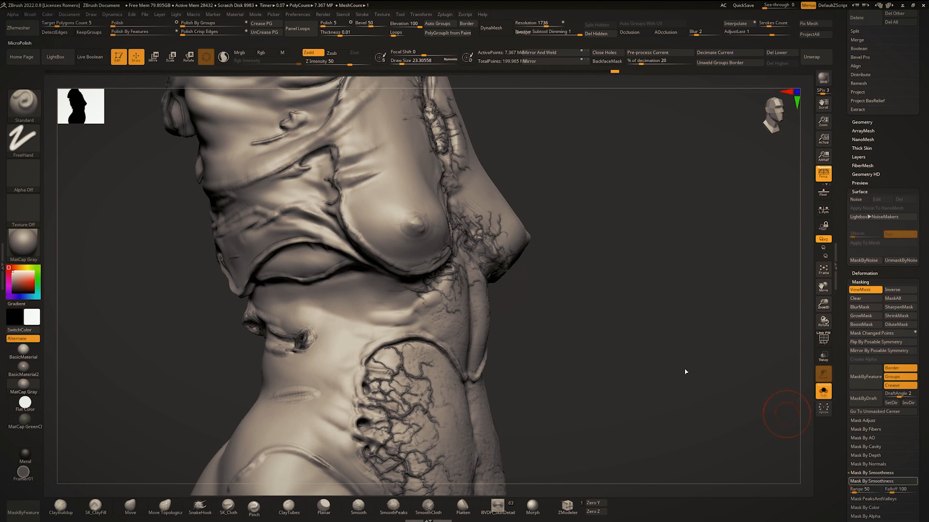
right_drag(466, 303, 529, 297)
ctrl+click(530, 297)
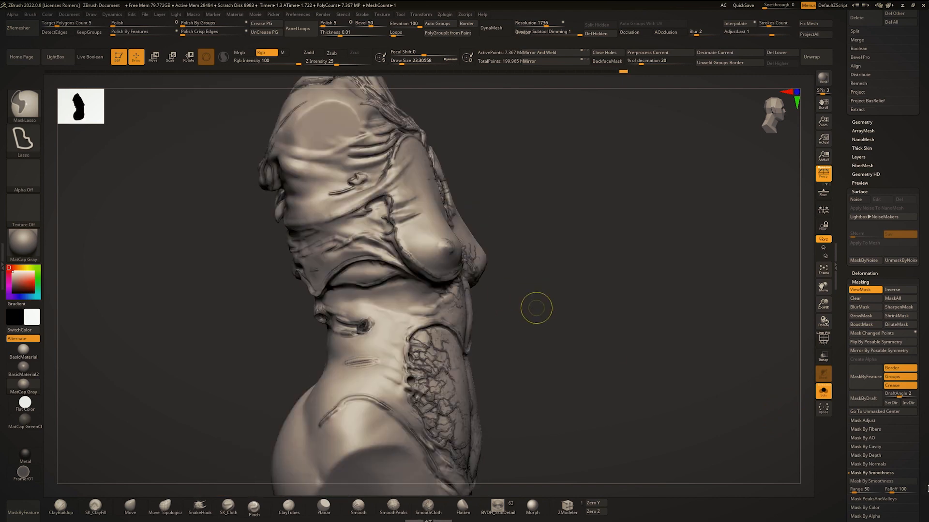
ctrl+click(536, 308)
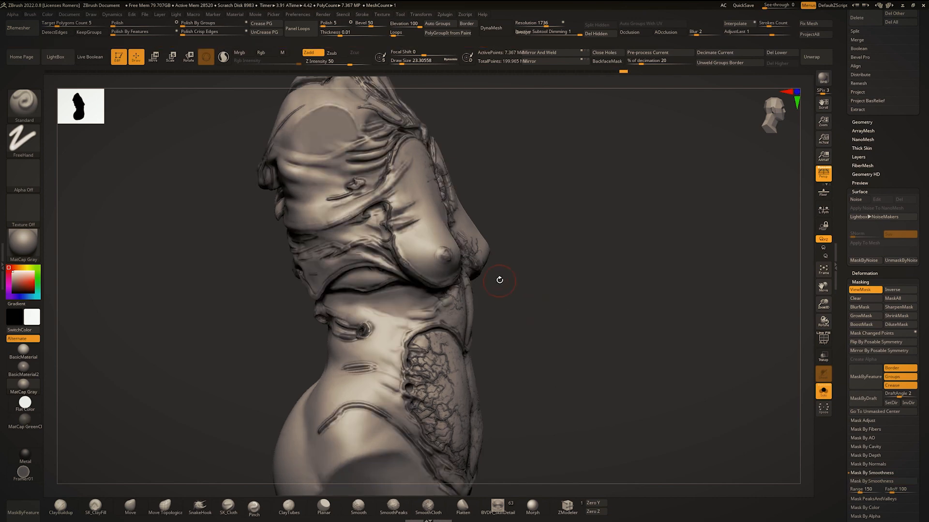
right_drag(500, 280, 469, 276)
Compare the torso's side folds with the mask display off and on, leaving the mask display off.
key(ctrl+h)
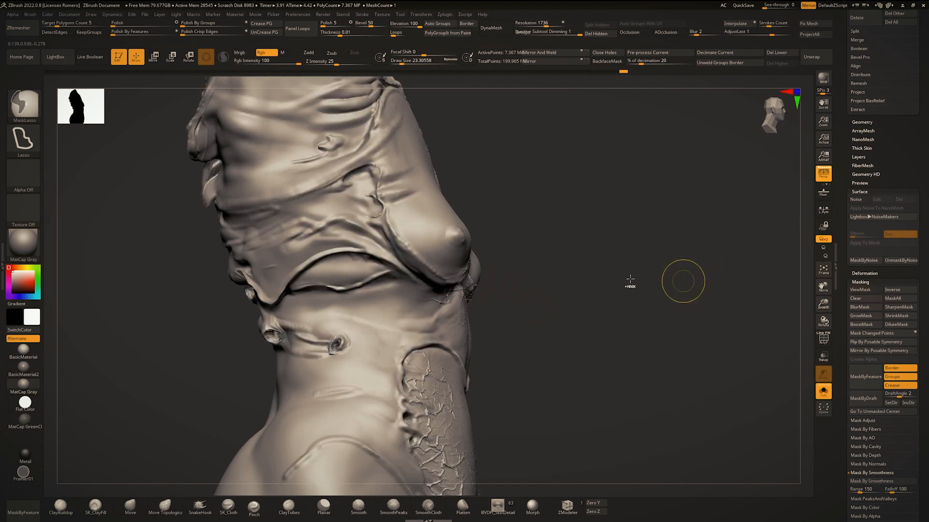
ctrl+click(608, 275)
mouse_move(606, 275)
right_down()
mouse_move(626, 274)
mouse_move(538, 265)
mouse_move(475, 278)
right_up()
ctrl+right_drag(475, 278, 476, 291)
ctrl+click(677, 297)
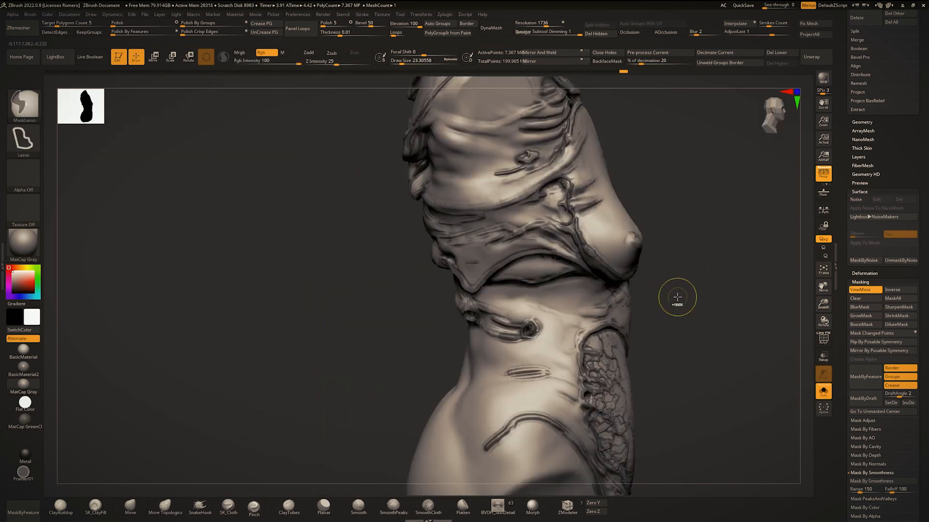
alt+right_drag(676, 296, 478, 296)
key(ctrl+h)
Open the surface noise editor for the masked torso and frame the model in its preview.
scroll(922, 317, up, 5)
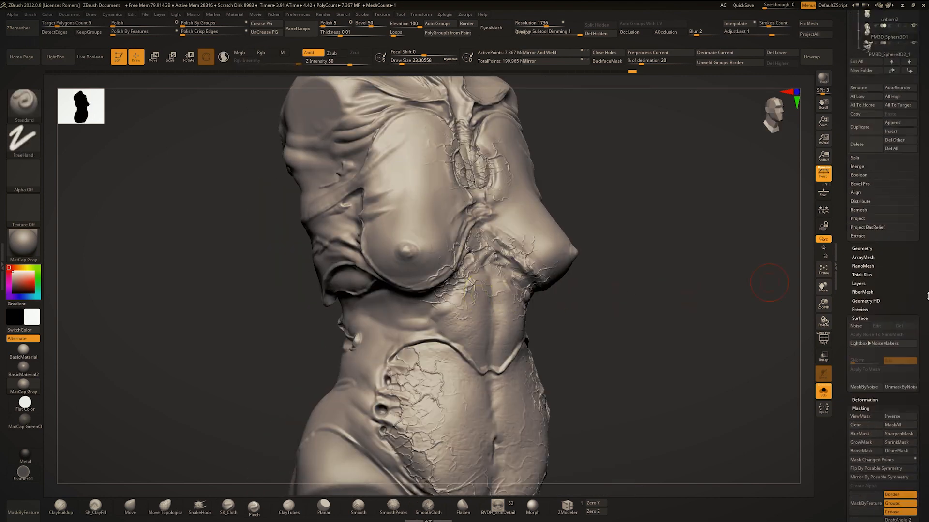
click(856, 339)
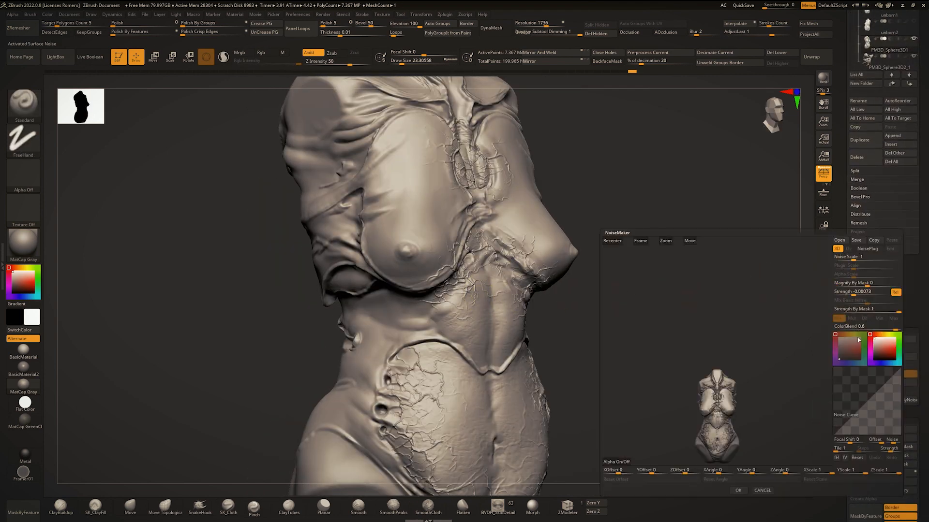
click(641, 241)
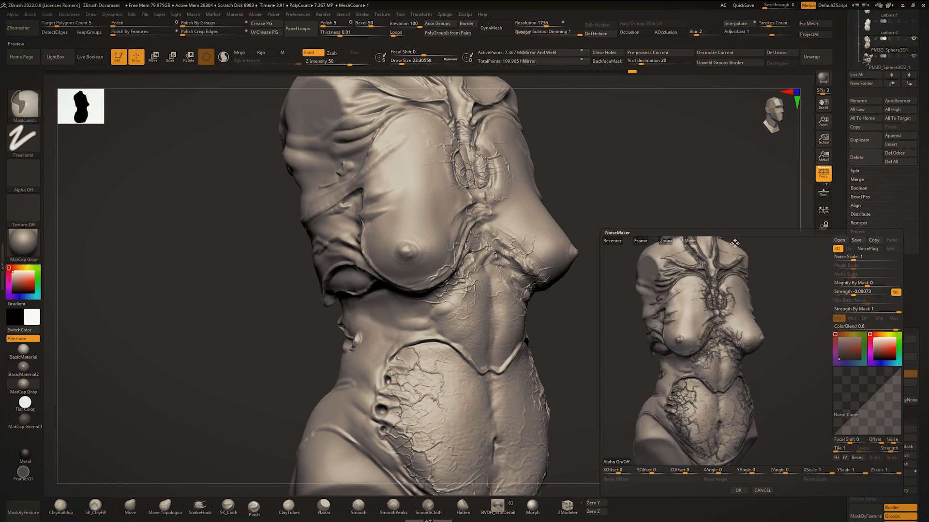
mouse_move(701, 307)
right_down()
mouse_move(665, 309)
mouse_move(677, 348)
mouse_move(735, 358)
mouse_move(730, 339)
mouse_move(686, 338)
mouse_move(698, 324)
right_up()
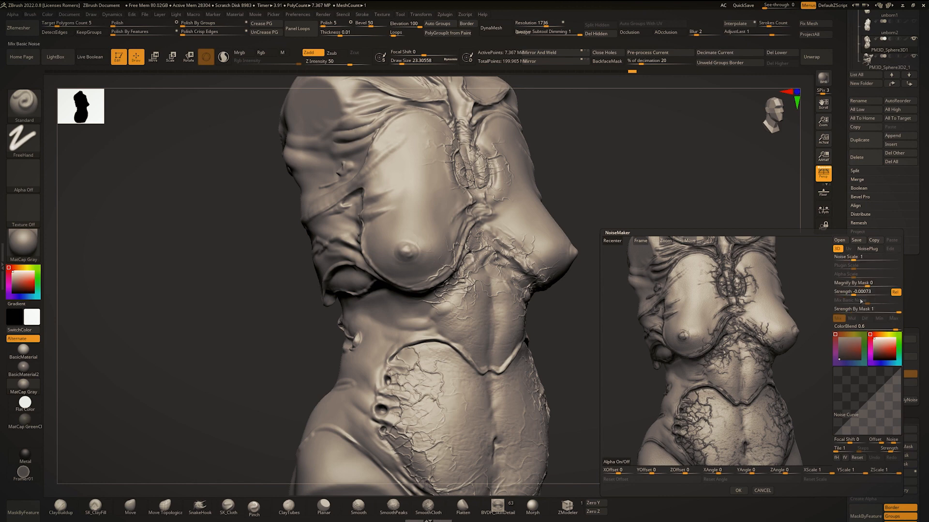
Enable the noise plug-in with the Perlin Noise pattern.
click(869, 248)
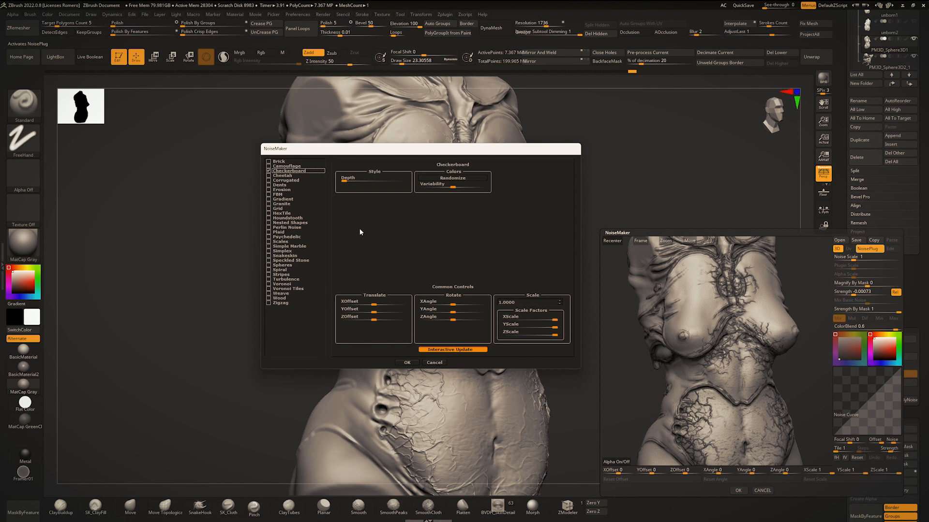
click(269, 228)
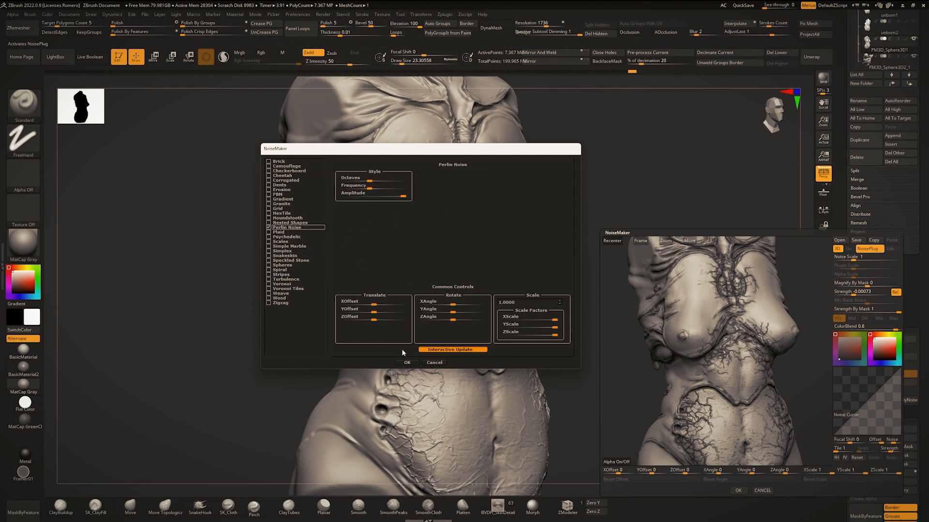
click(406, 362)
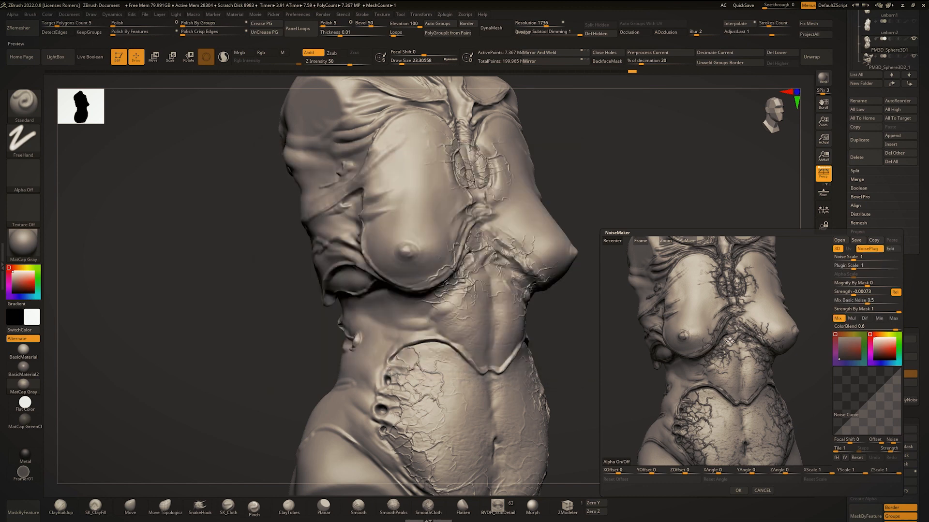
Set the noise strength to 0.0074, the plugin scale to 0.73623 and the basic noise mix to 0.
right_drag(723, 355, 702, 354)
ctrl+right_drag(703, 353, 761, 399)
alt+right_drag(707, 305, 736, 358)
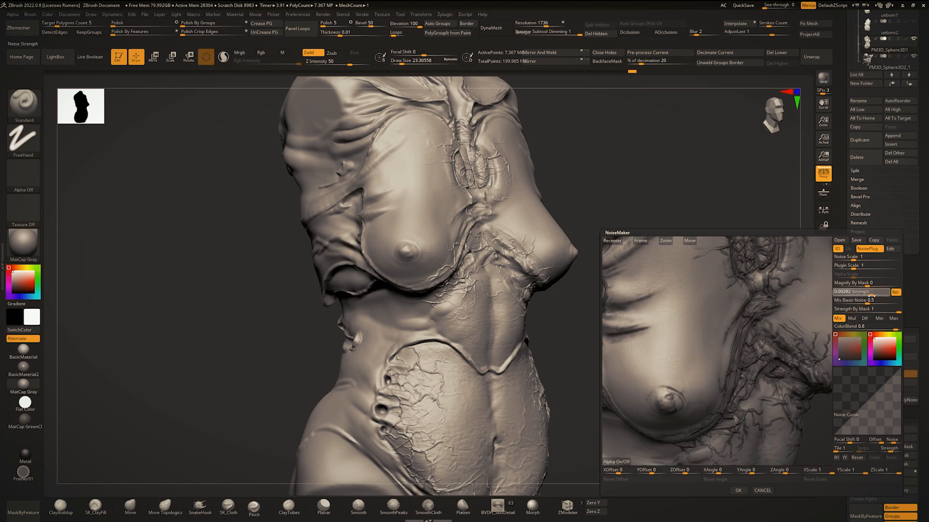
drag(871, 295, 872, 296)
mouse_move(749, 357)
right_down()
mouse_move(719, 359)
mouse_move(770, 372)
mouse_move(726, 349)
mouse_move(737, 346)
right_up()
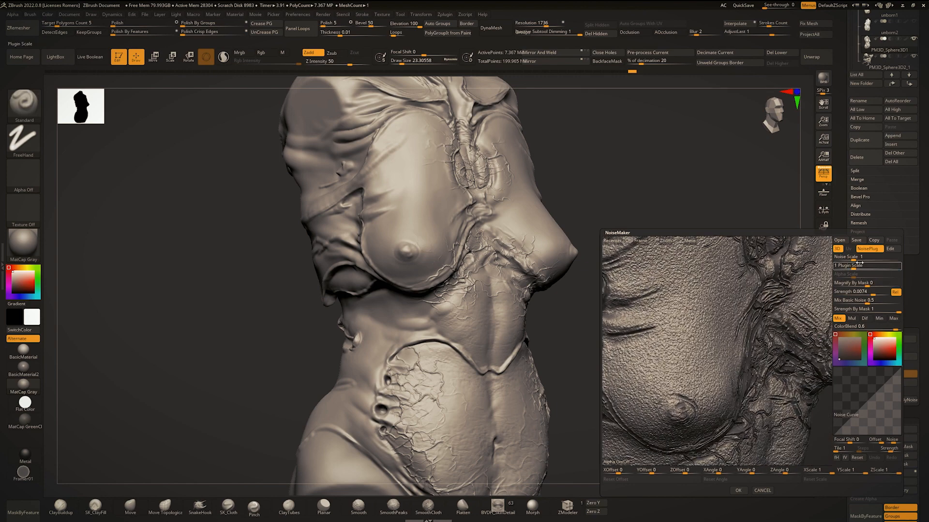
drag(860, 263, 846, 266)
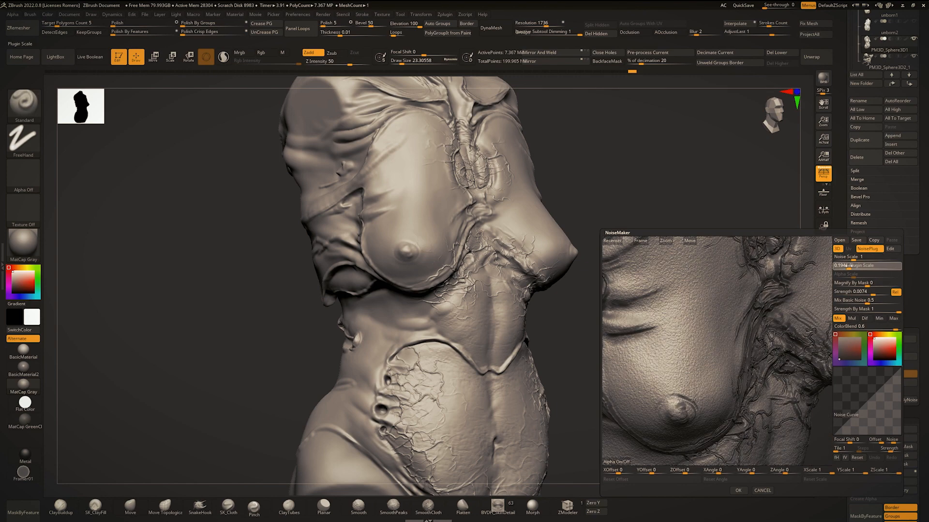
drag(850, 265, 855, 267)
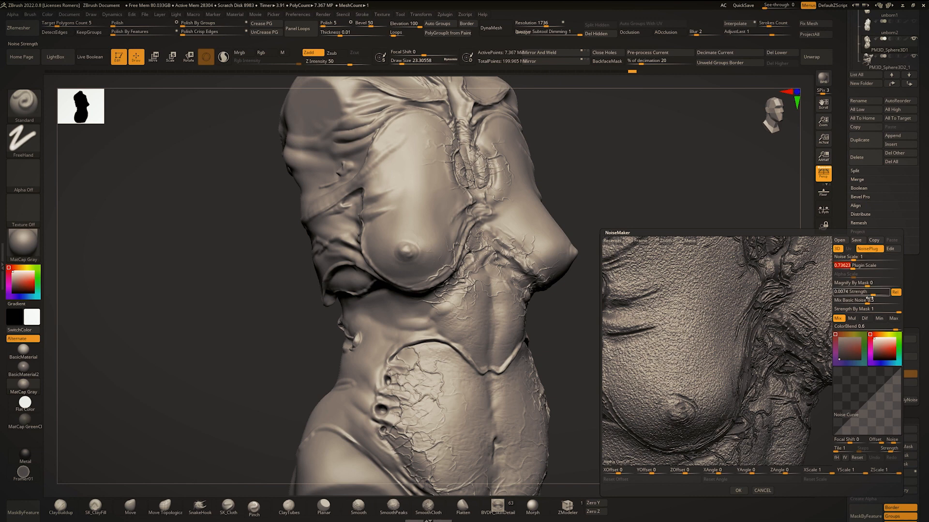
drag(867, 300, 831, 301)
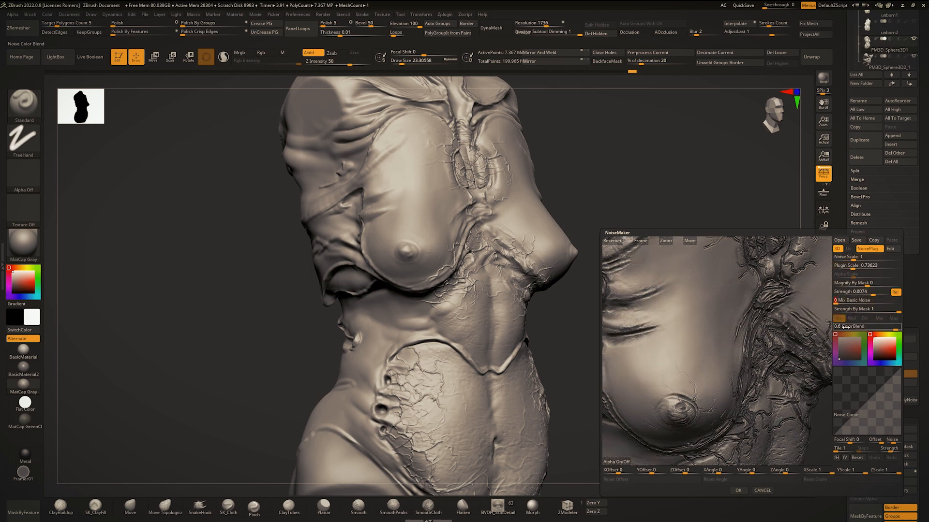
Tune the Perlin noise to a plugin scale of 0.02556 and a strength of 0.05785, judging the skin texture in the preview.
drag(872, 293, 845, 271)
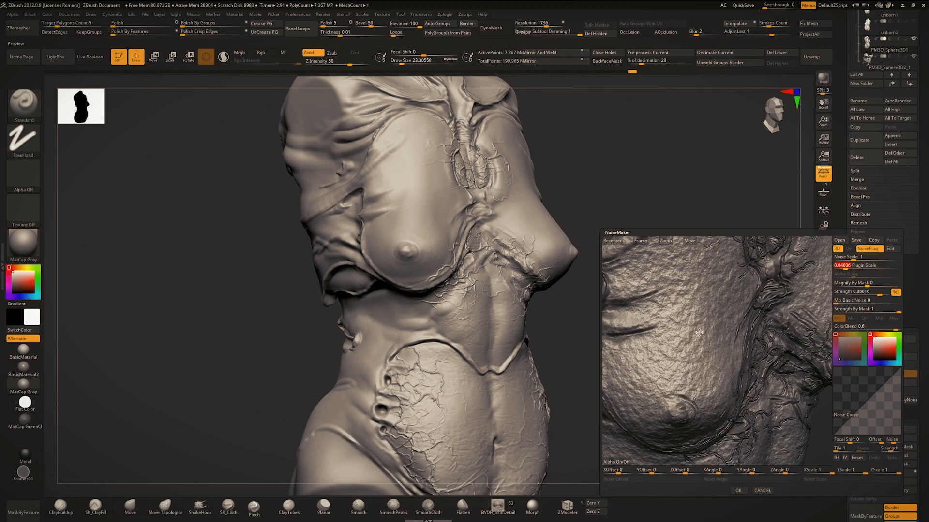
drag(700, 333, 711, 302)
ctrl+right_drag(711, 304, 743, 349)
mouse_move(646, 328)
alt+right_down()
mouse_move(728, 360)
mouse_move(716, 345)
mouse_move(724, 351)
alt+right_up()
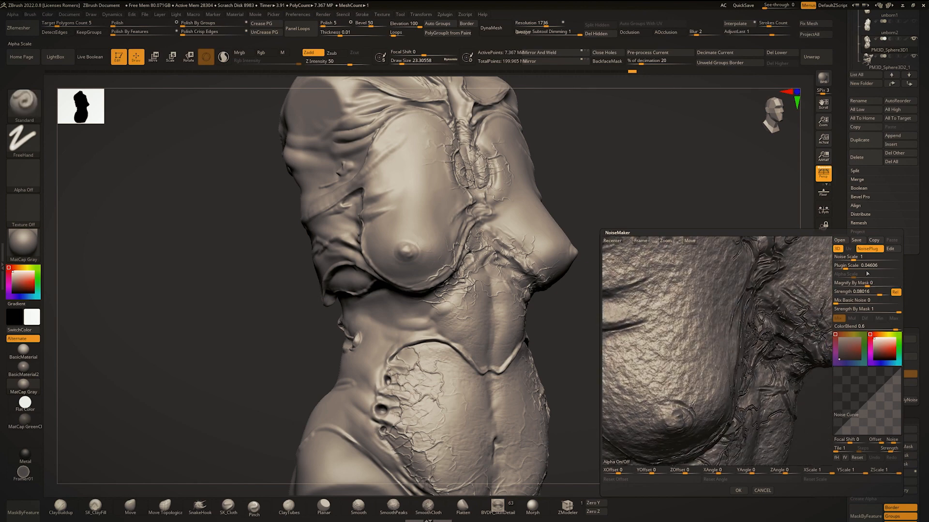
drag(851, 267, 842, 268)
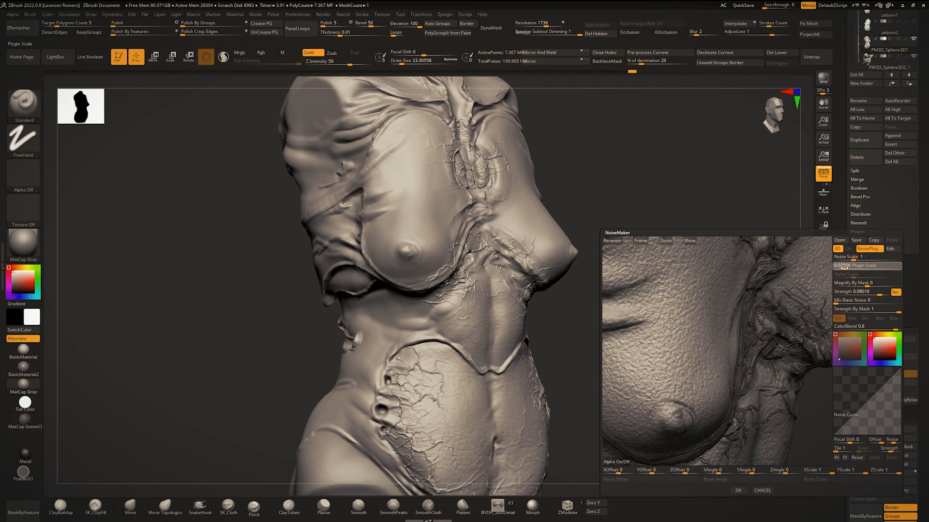
mouse_move(787, 311)
right_down()
mouse_move(778, 301)
mouse_move(708, 299)
mouse_move(706, 318)
mouse_move(720, 330)
mouse_move(699, 332)
mouse_move(708, 348)
right_up()
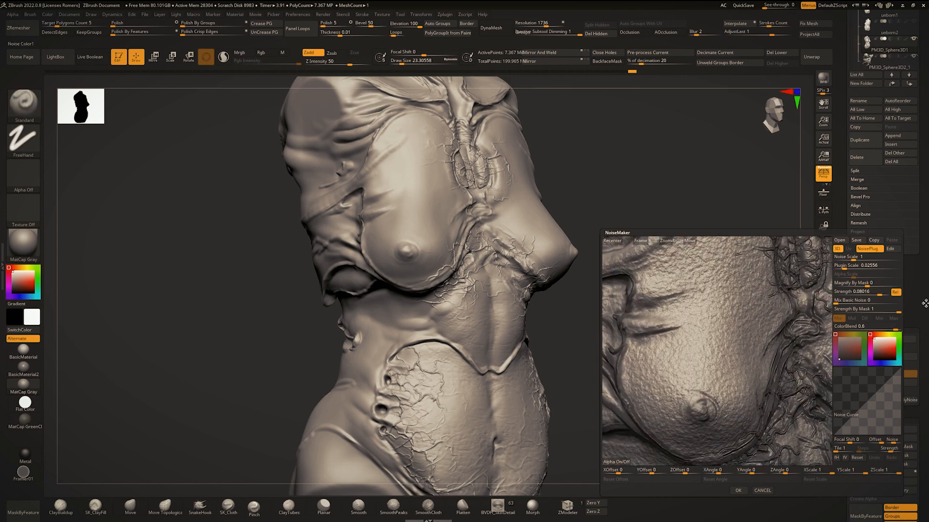
click(886, 291)
drag(880, 292, 878, 292)
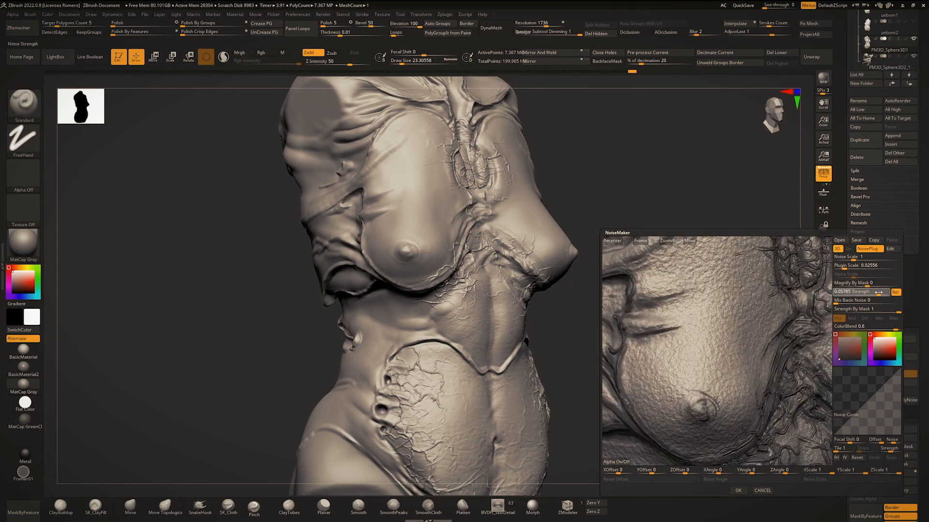
mouse_move(883, 384)
mouse_down()
mouse_move(875, 378)
mouse_move(867, 400)
mouse_move(857, 384)
mouse_move(889, 392)
mouse_up()
click(874, 381)
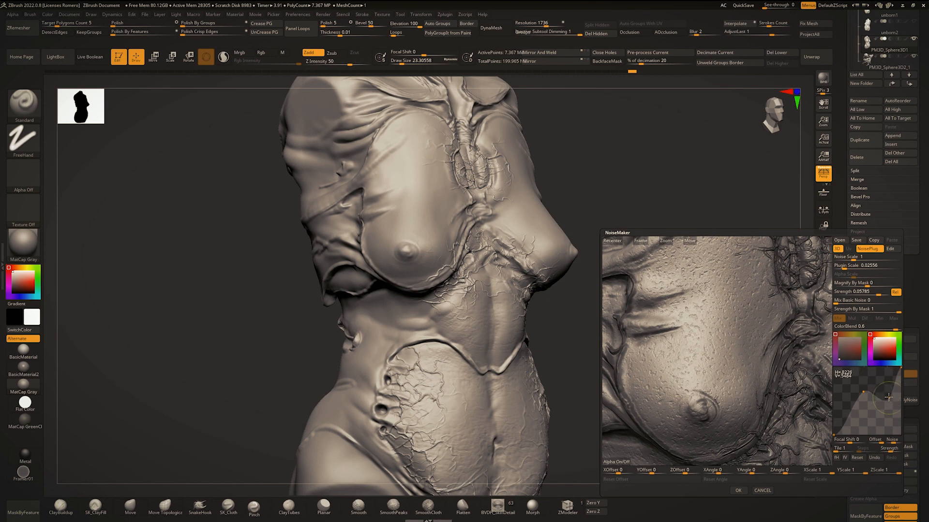
drag(875, 387, 857, 416)
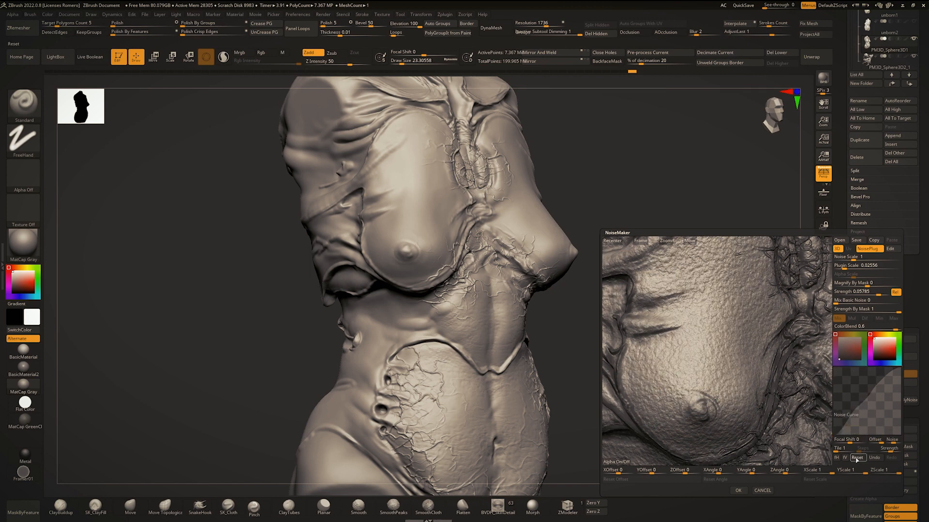
Bow the noise curve downward, then set the noise strength to 0.09852 and the plugin scale to 0.03814.
mouse_move(864, 405)
mouse_down()
mouse_move(854, 385)
mouse_move(876, 406)
mouse_up()
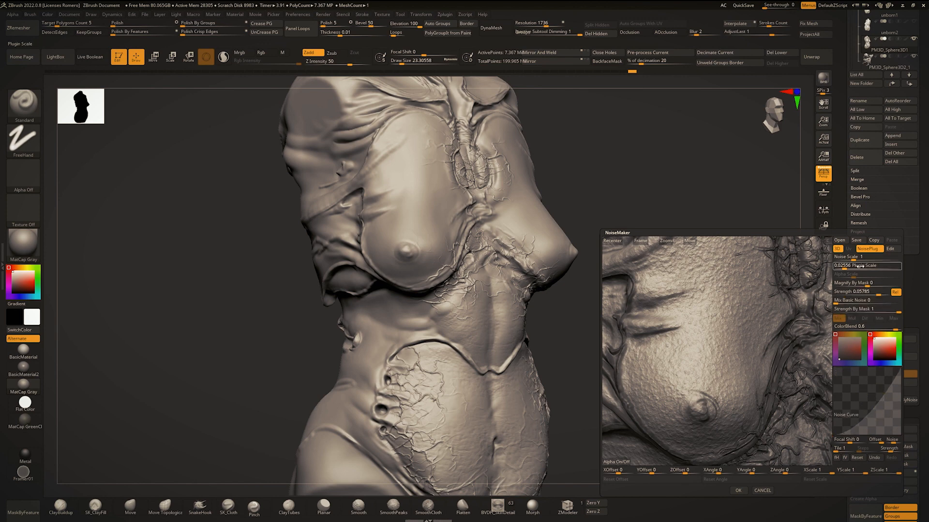
drag(876, 292, 879, 292)
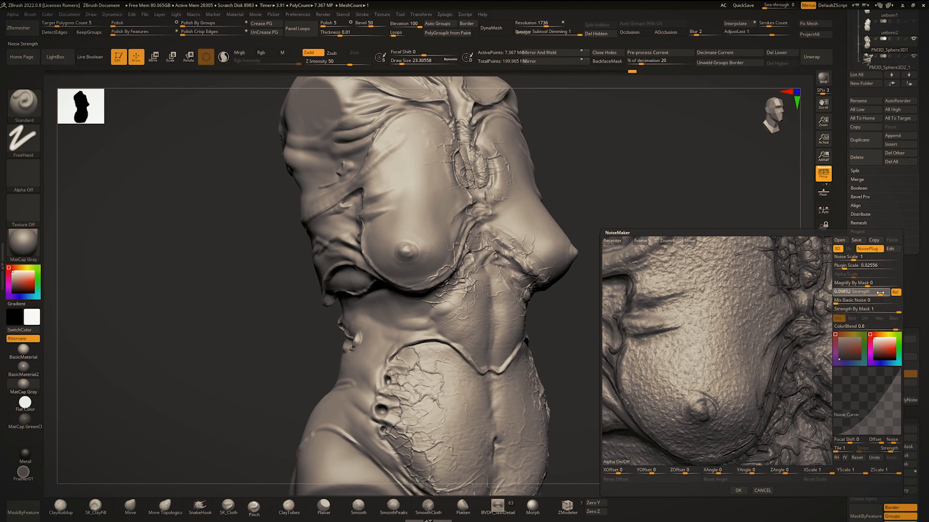
drag(854, 266, 845, 267)
Check the noise between the breasts in the preview, reduce the strength to about 0.089 and accept the surface noise.
mouse_move(761, 371)
ctrl+right_down()
mouse_move(735, 337)
mouse_move(745, 411)
mouse_move(705, 358)
ctrl+right_up()
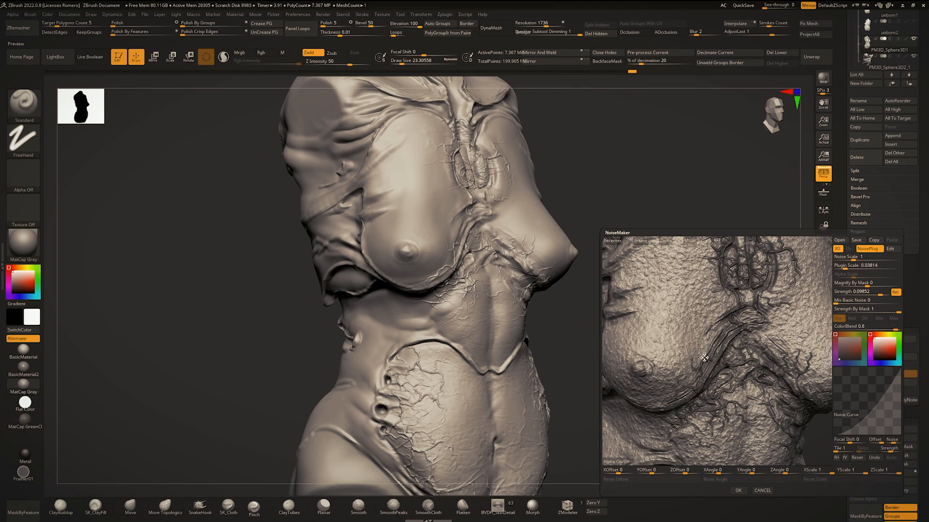
drag(704, 357, 729, 337)
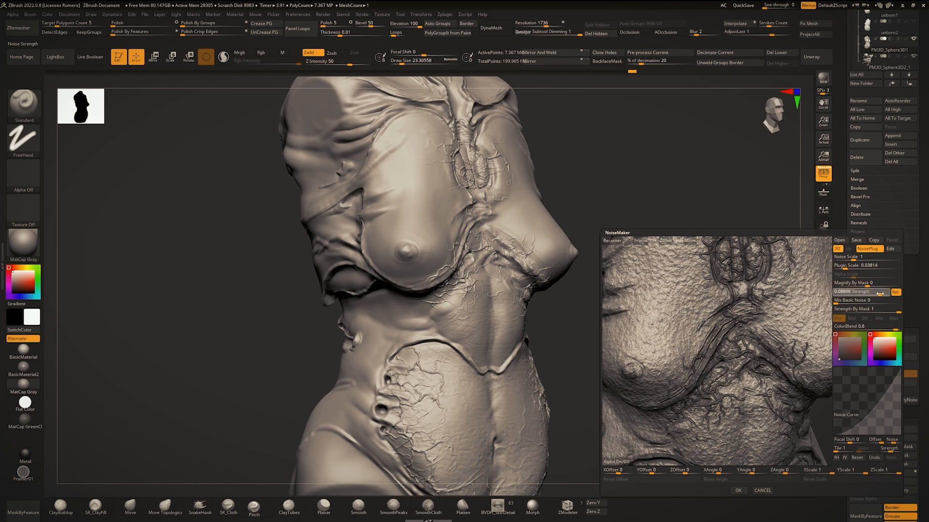
click(738, 490)
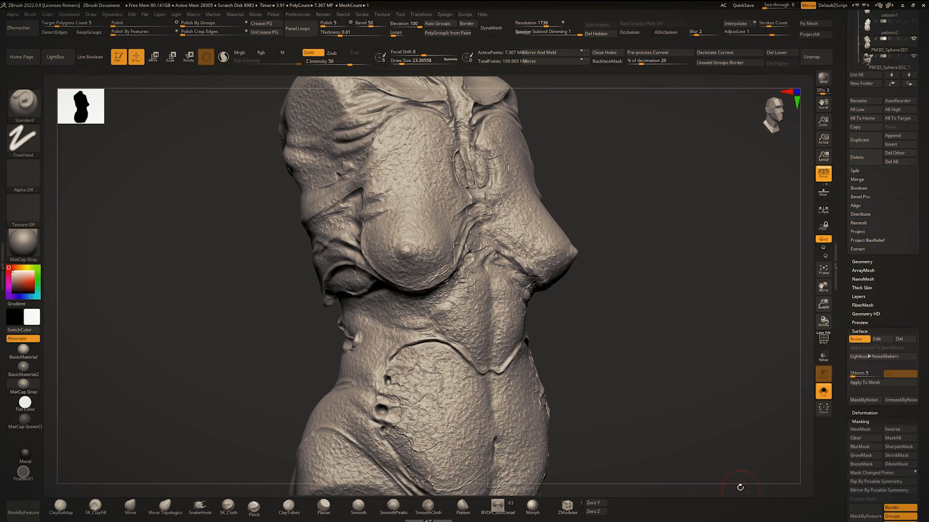
Inspect the surface noise on the torso and apply it to the mesh.
drag(629, 358, 681, 332)
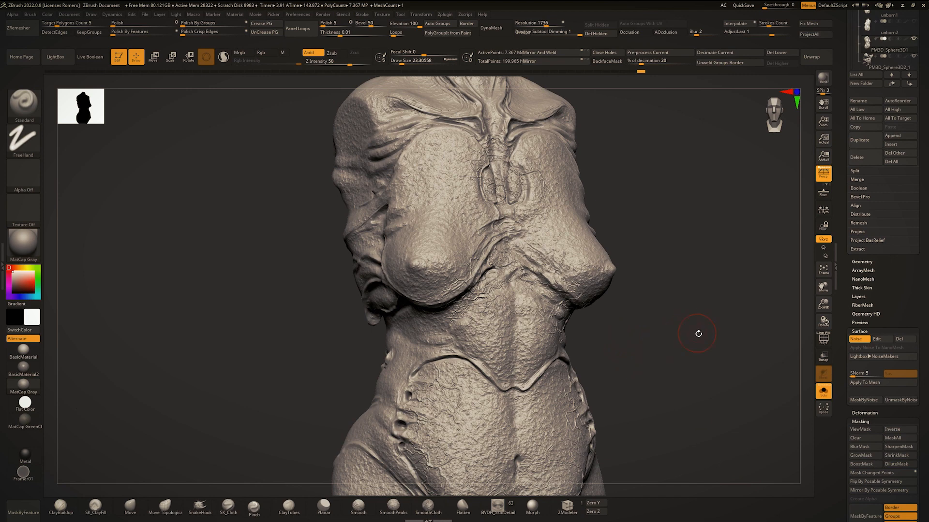
right_drag(513, 318, 541, 322)
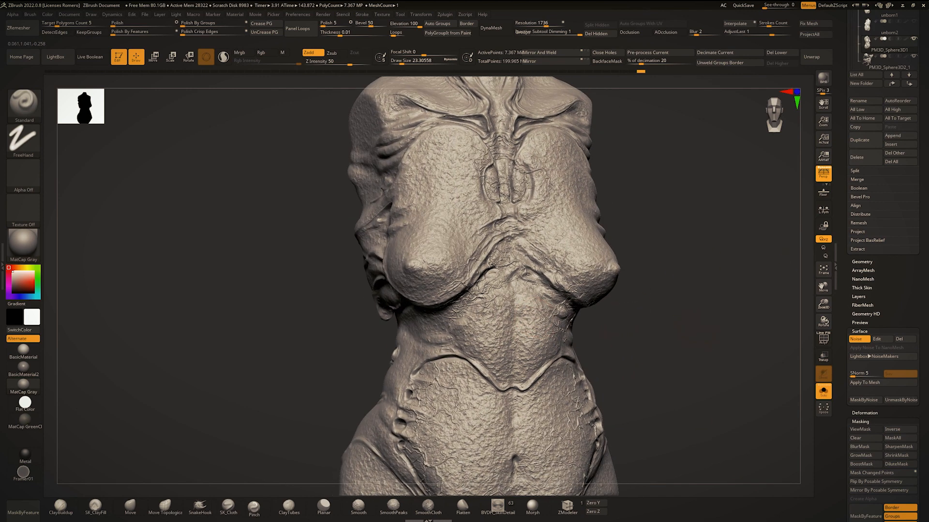
click(863, 341)
click(862, 341)
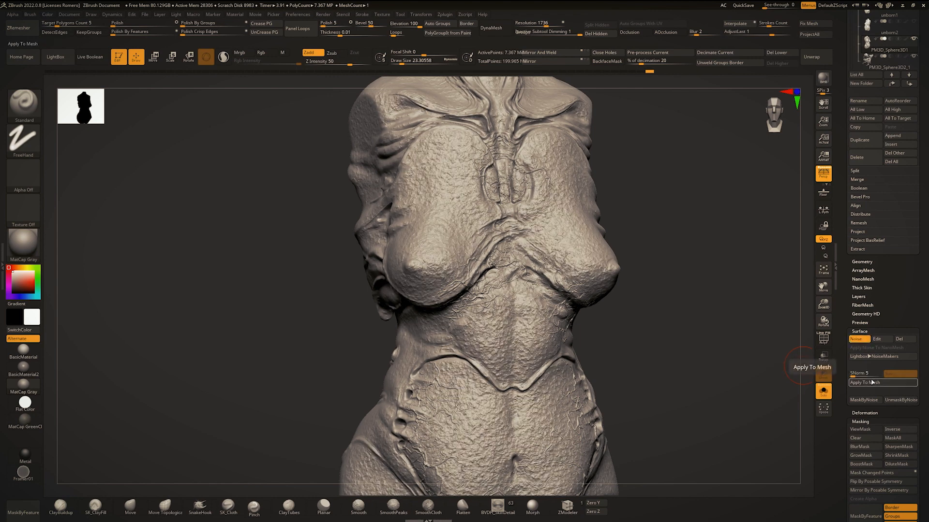
ctrl+right_drag(471, 318, 573, 319)
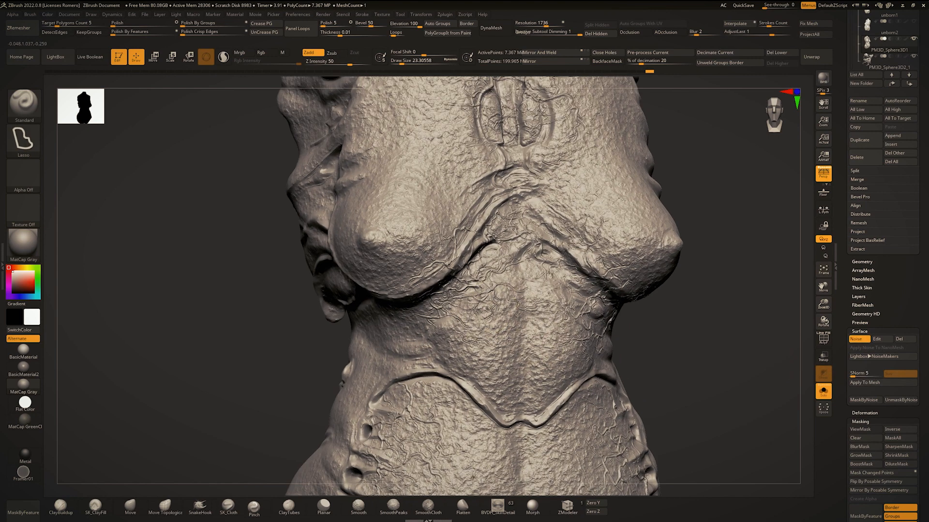
click(860, 384)
Turn the surface noise on again over the applied texture, then undo back to the torso without noise.
right_drag(566, 363, 599, 354)
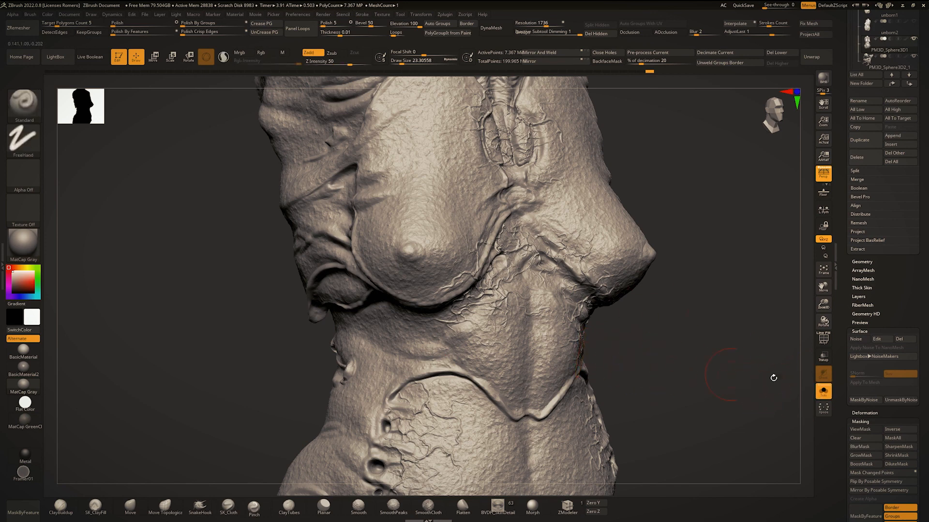
right_drag(654, 350, 621, 333)
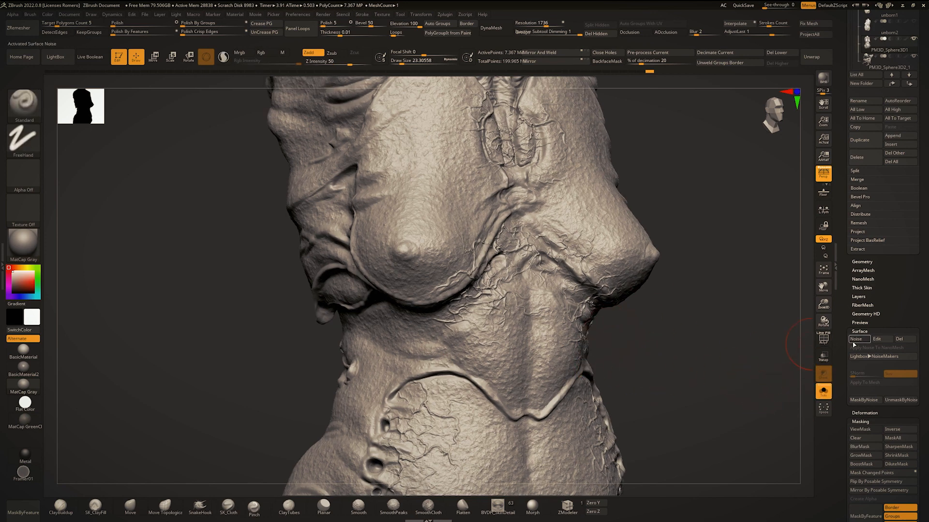
click(854, 339)
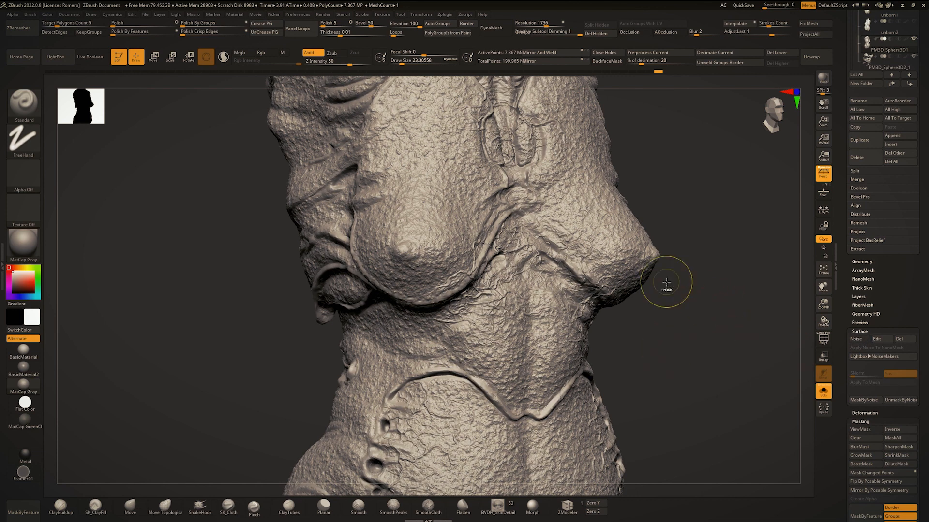
key(ctrl+z)
key(ctrl+z)
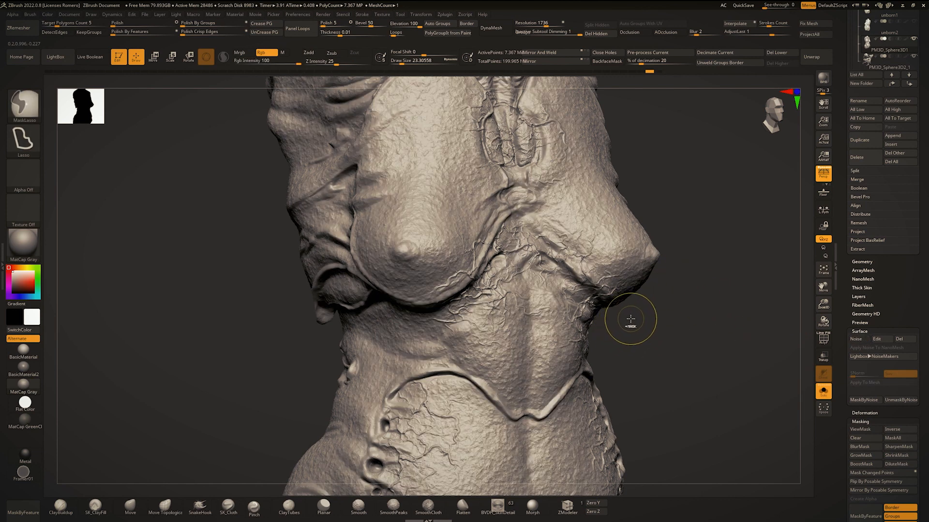
right_drag(604, 321, 556, 220)
key(ctrl+z)
key(ctrl+z)
Store a morph target of the torso without noise.
drag(924, 387, 918, 344)
click(865, 409)
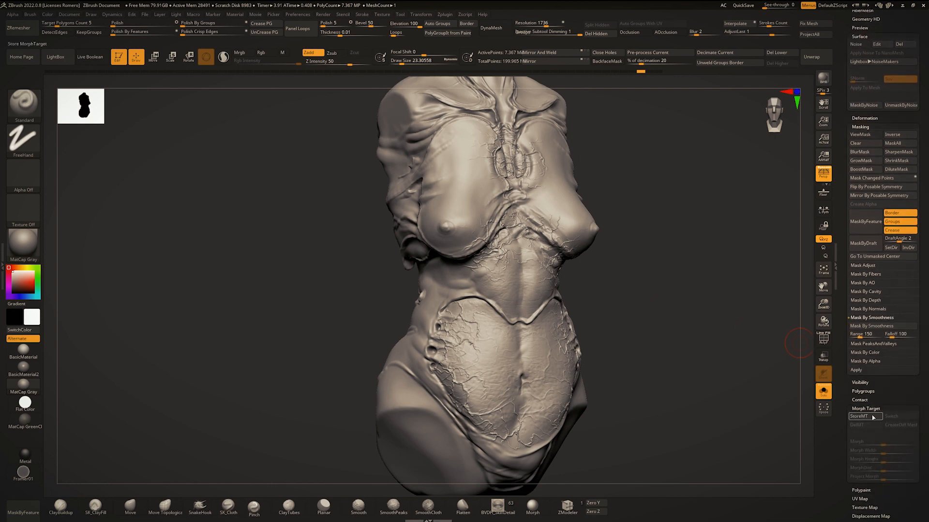
click(873, 417)
Re-enable the surface noise, apply it to the masked torso mesh and clear the mask.
right_drag(651, 302, 670, 334)
drag(923, 214, 927, 323)
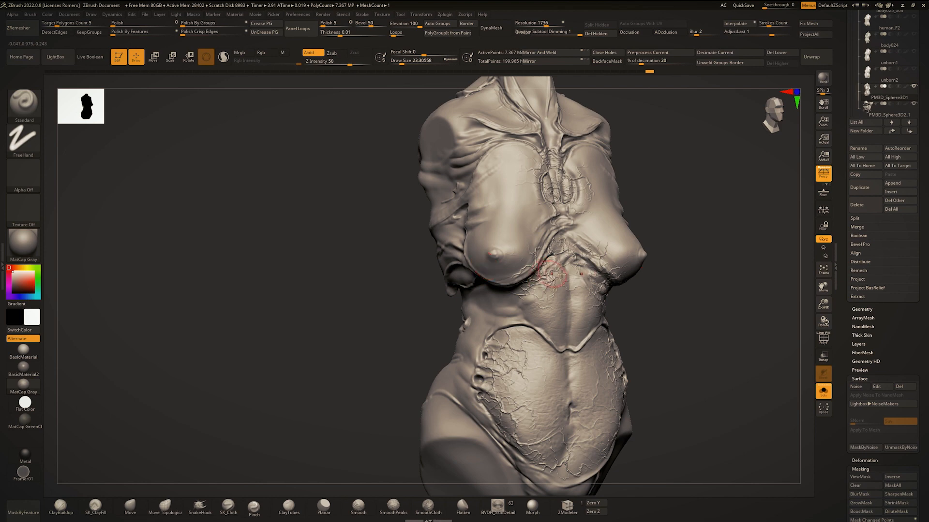
ctrl+right_drag(494, 323, 473, 327)
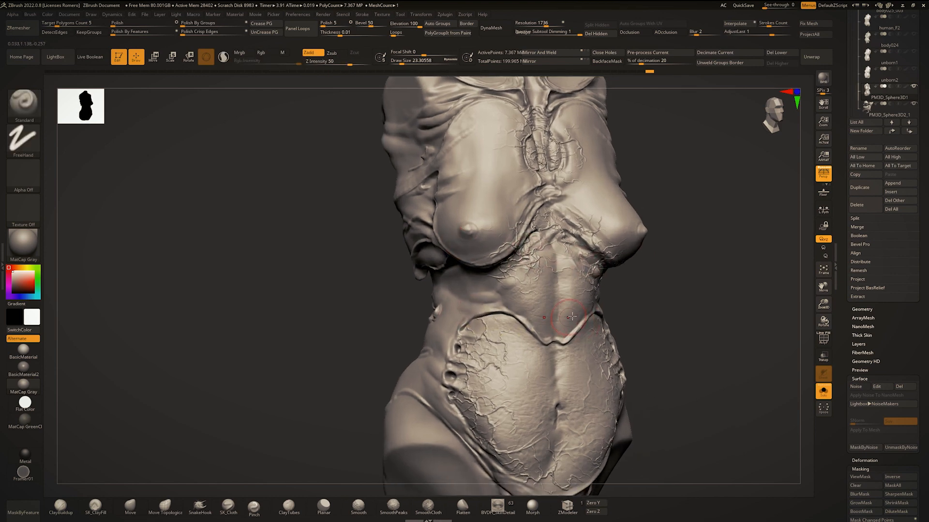
key(ctrl+h)
mouse_move(682, 315)
shift+right_down()
mouse_move(665, 298)
mouse_move(657, 308)
shift+right_up()
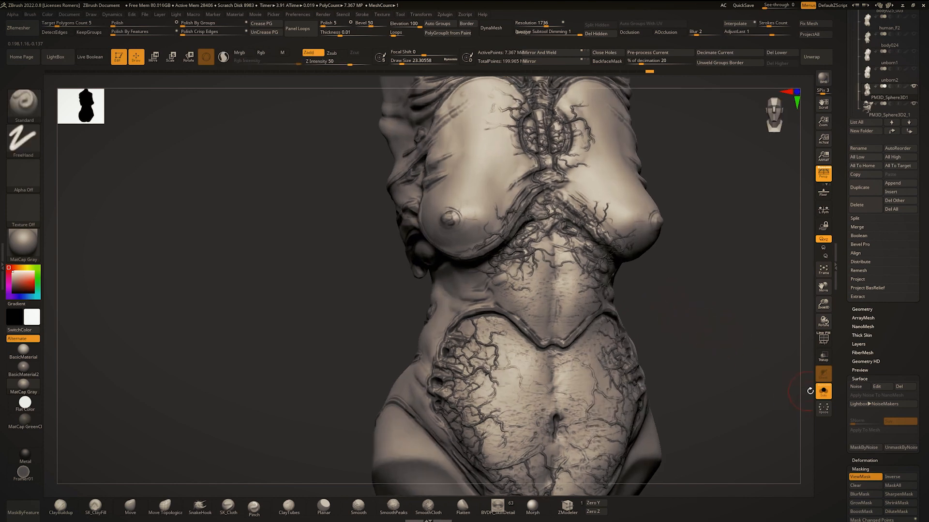
click(863, 388)
ctrl+right_drag(669, 313, 791, 401)
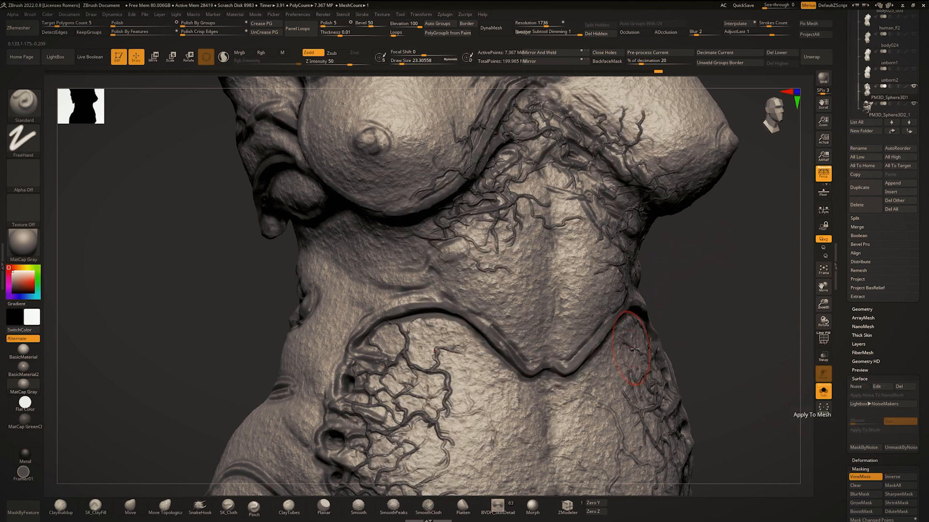
ctrl+right_drag(635, 338, 655, 322)
ctrl+drag(699, 299, 748, 254)
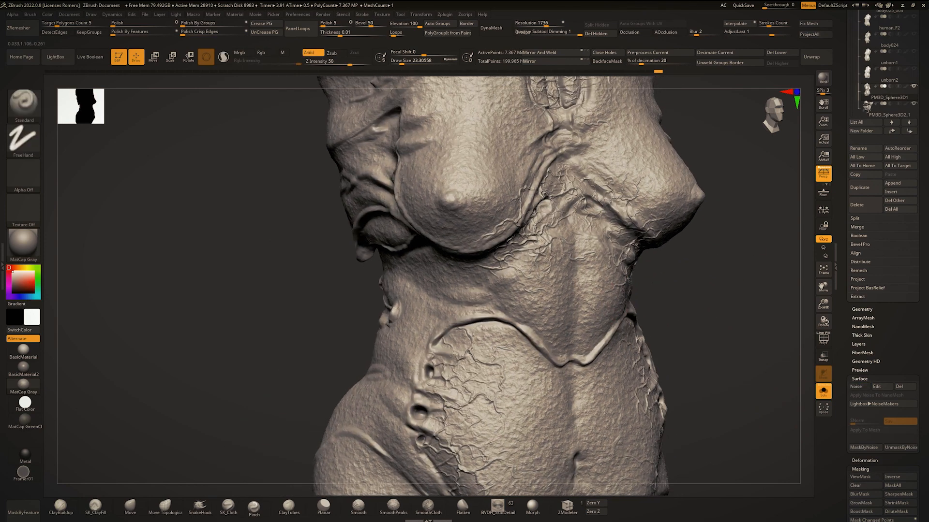
Examine the applied skin texture on the abdomen, waist and chest from several angles.
mouse_move(512, 286)
right_down()
mouse_move(572, 290)
mouse_move(595, 310)
mouse_move(525, 300)
right_up()
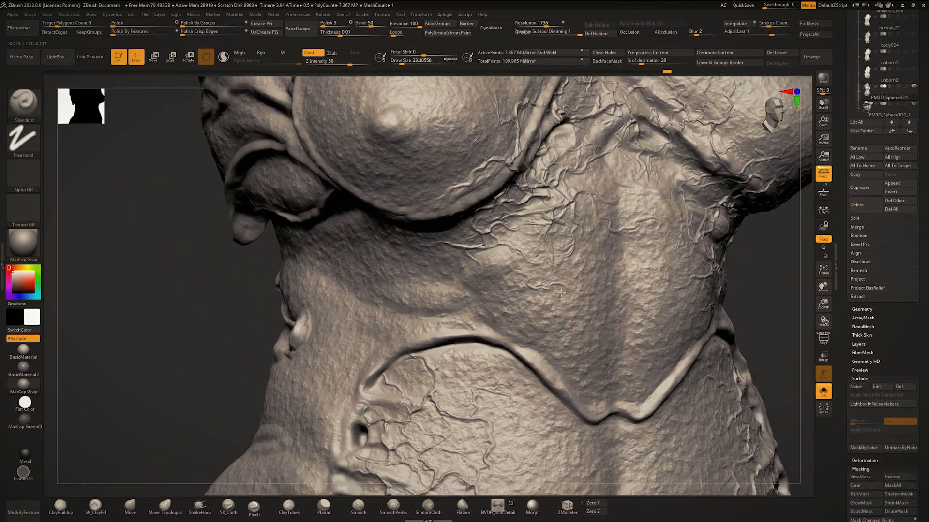
alt+right_drag(595, 420, 539, 385)
mouse_move(377, 302)
right_down()
mouse_move(438, 300)
mouse_move(484, 270)
mouse_move(428, 355)
mouse_move(450, 299)
right_up()
mouse_move(450, 300)
right_down()
mouse_move(442, 290)
mouse_move(421, 295)
mouse_move(382, 261)
right_up()
mouse_move(382, 261)
ctrl+right_down()
mouse_move(391, 309)
mouse_move(387, 261)
mouse_move(437, 271)
mouse_move(455, 285)
mouse_move(394, 310)
mouse_move(472, 308)
ctrl+right_up()
mouse_move(529, 298)
ctrl+right_down()
mouse_move(530, 259)
mouse_move(547, 292)
mouse_move(510, 292)
ctrl+right_up()
mouse_move(511, 292)
alt+right_down()
mouse_move(512, 334)
mouse_move(532, 333)
alt+right_up()
mouse_move(532, 333)
ctrl+right_down()
mouse_move(513, 302)
mouse_move(544, 352)
mouse_move(513, 286)
ctrl+right_up()
key(ctrl+shift+s)
key(ctrl+shift+s)
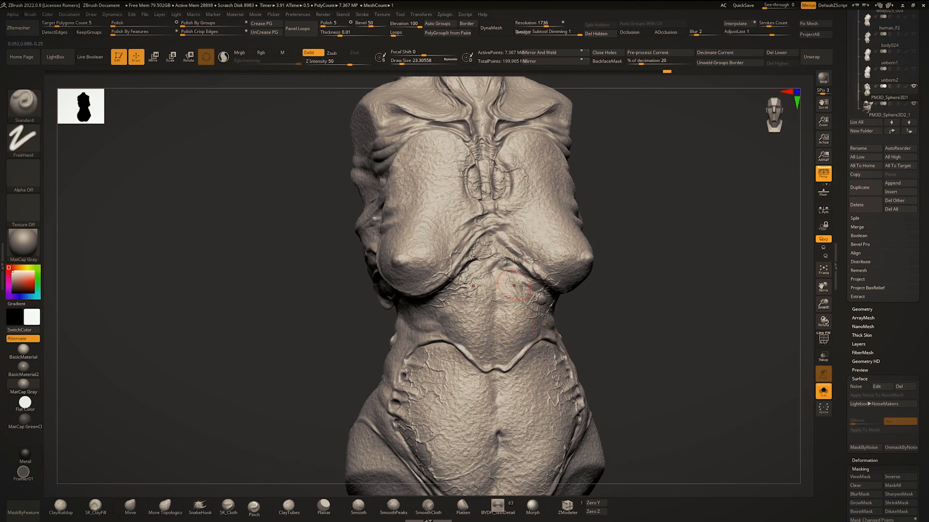
Select the Morph brush for working on the abdomen.
key(b)
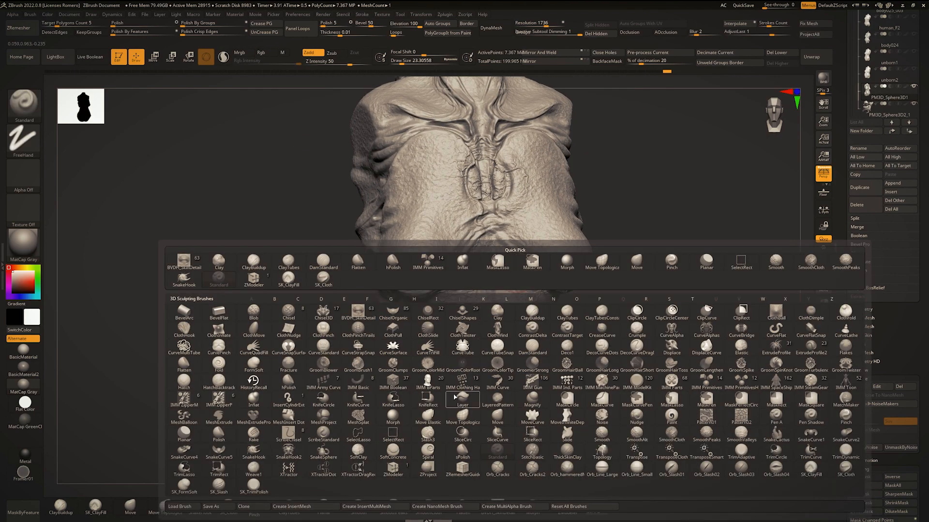
click(567, 261)
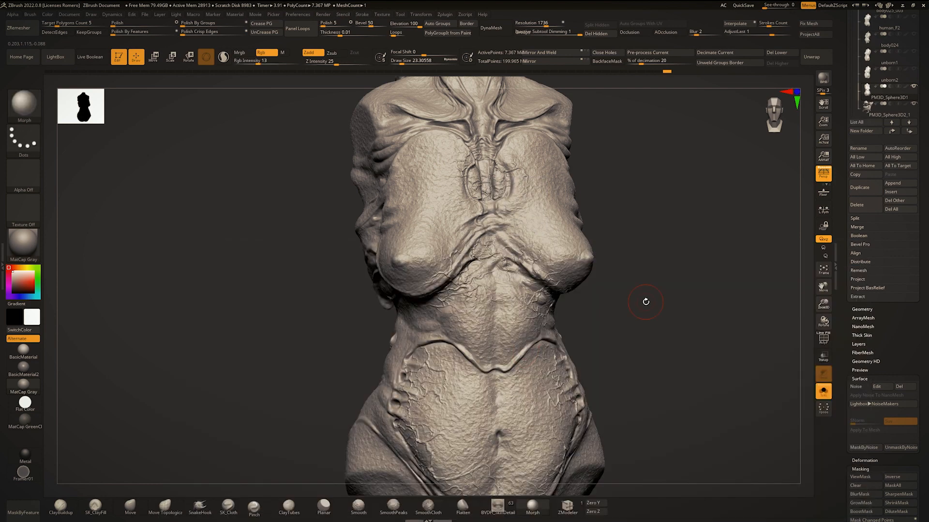
ctrl+right_drag(484, 246, 459, 340)
mouse_move(459, 340)
alt+right_down()
mouse_move(482, 269)
mouse_move(519, 218)
alt+right_up()
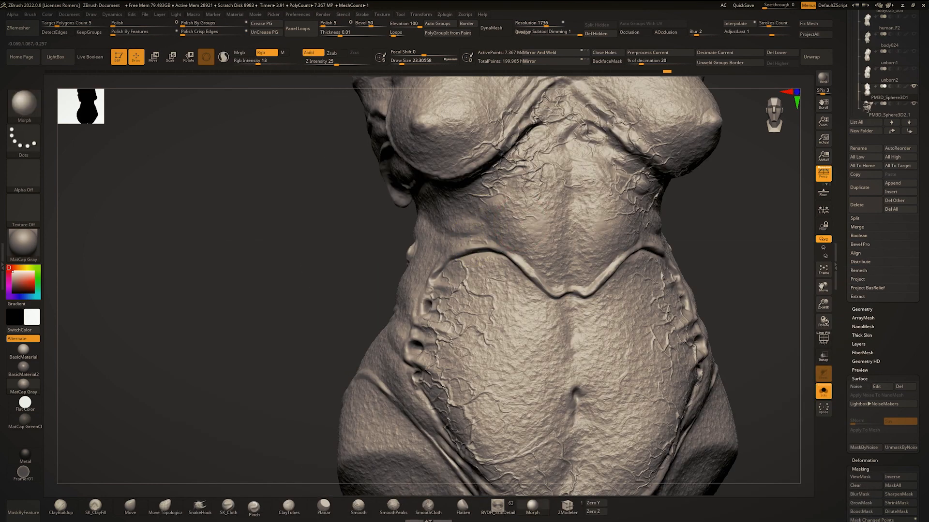
Try fading the noise on the abdomen with the Morph brush at a draw size of about 46, then undo it.
drag(533, 264, 523, 365)
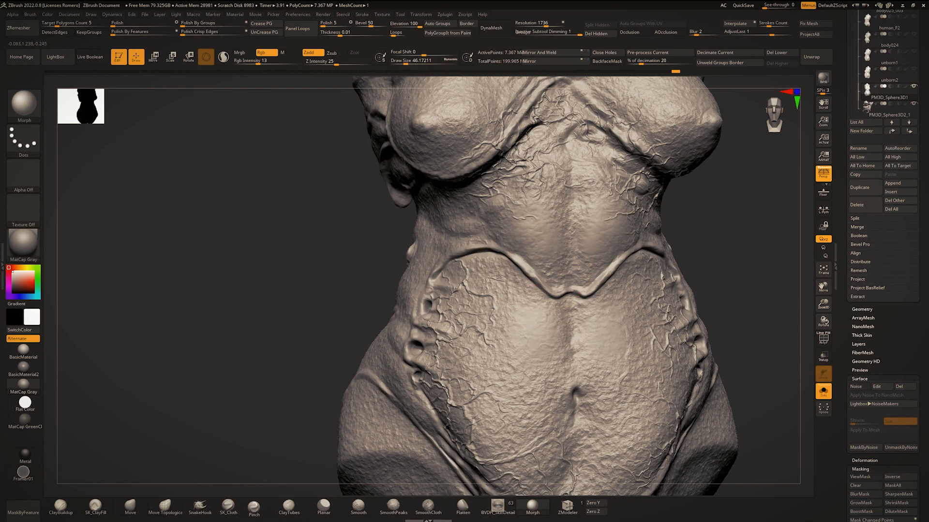
drag(480, 334, 532, 429)
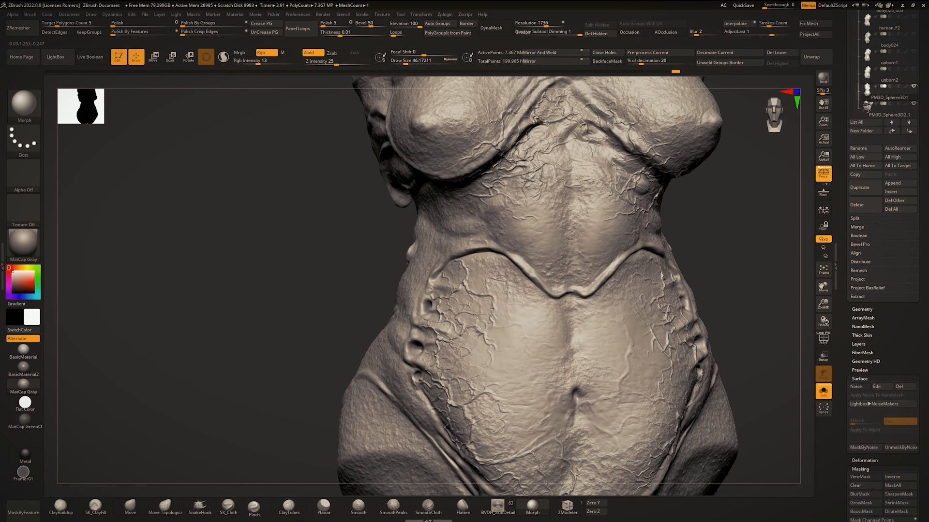
alt+right_drag(527, 450, 471, 397)
key(ctrl+z)
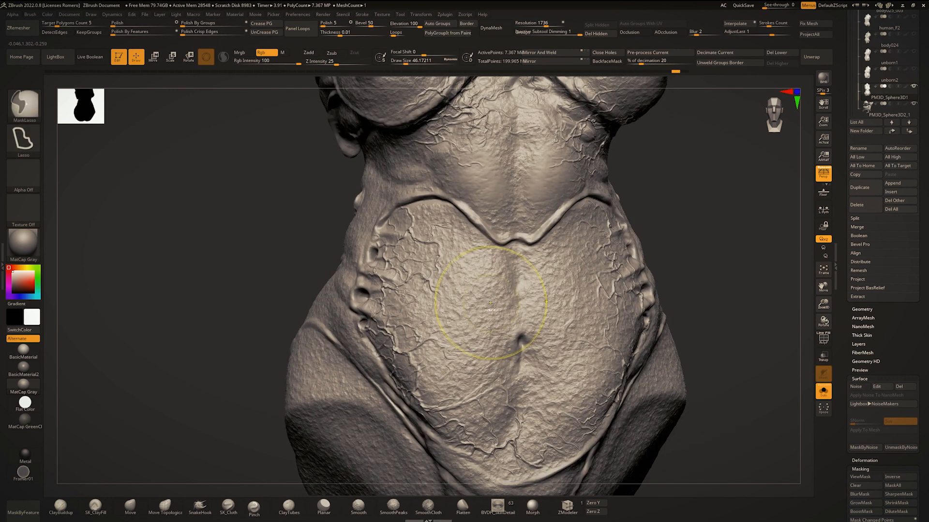
Paint the noise away from the belly around the navel with the Morph brush.
alt+right_drag(514, 275, 502, 295)
drag(463, 394, 457, 322)
mouse_move(461, 392)
ctrl+right_down()
mouse_move(427, 301)
mouse_move(477, 422)
ctrl+right_up()
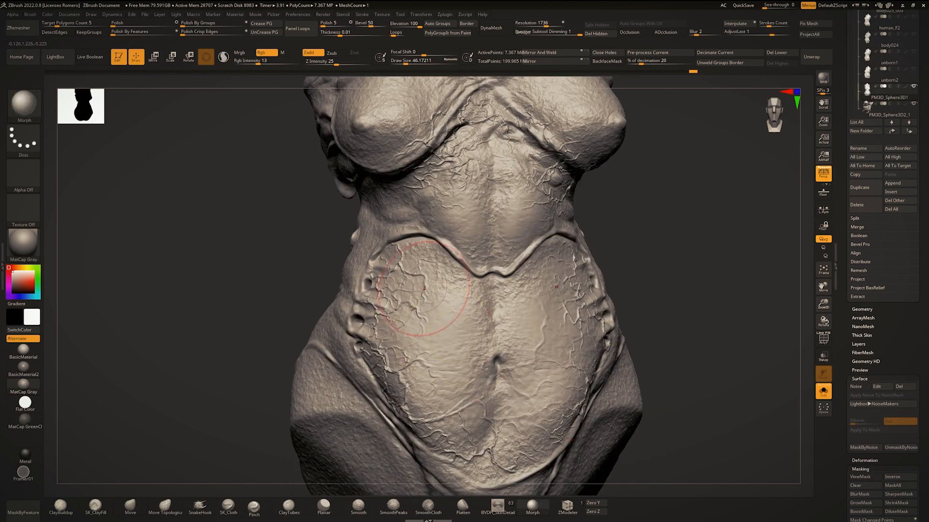
Examine how the faded noise on the abdomen blends with the textured chest and waist.
right_drag(547, 365, 450, 319)
right_drag(470, 285, 421, 298)
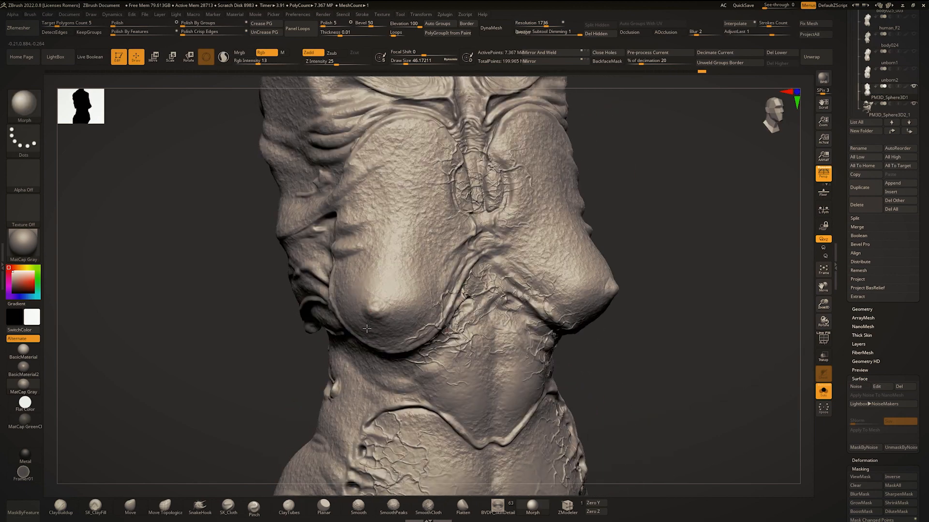
mouse_move(367, 328)
right_down()
mouse_move(411, 285)
mouse_move(427, 221)
mouse_move(455, 198)
right_up()
mouse_move(454, 199)
ctrl+right_down()
mouse_move(468, 271)
mouse_move(464, 254)
ctrl+right_up()
ctrl+right_drag(464, 254, 435, 189)
ctrl+right_drag(527, 294, 556, 314)
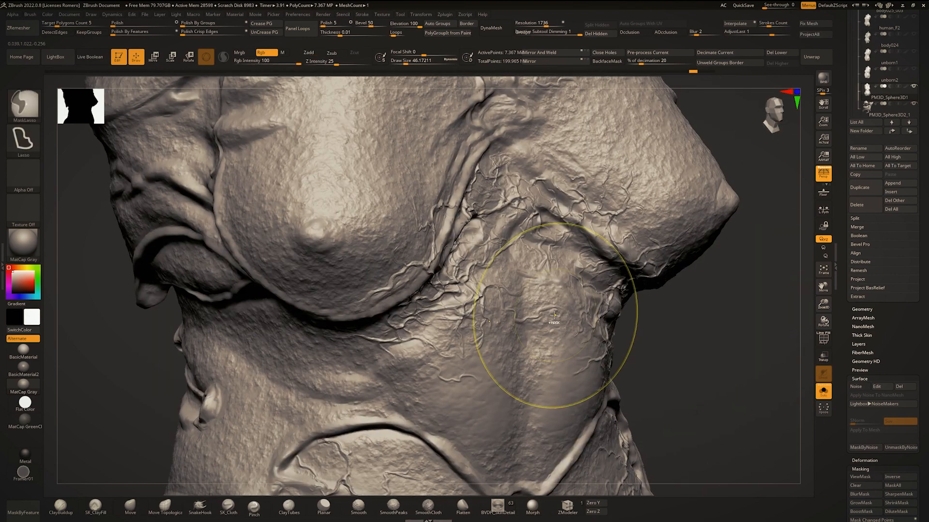
alt+right_drag(566, 430, 497, 261)
ctrl+right_drag(554, 340, 602, 397)
Undo the Morph brush strokes on the lower abdomen.
key(ctrl+z)
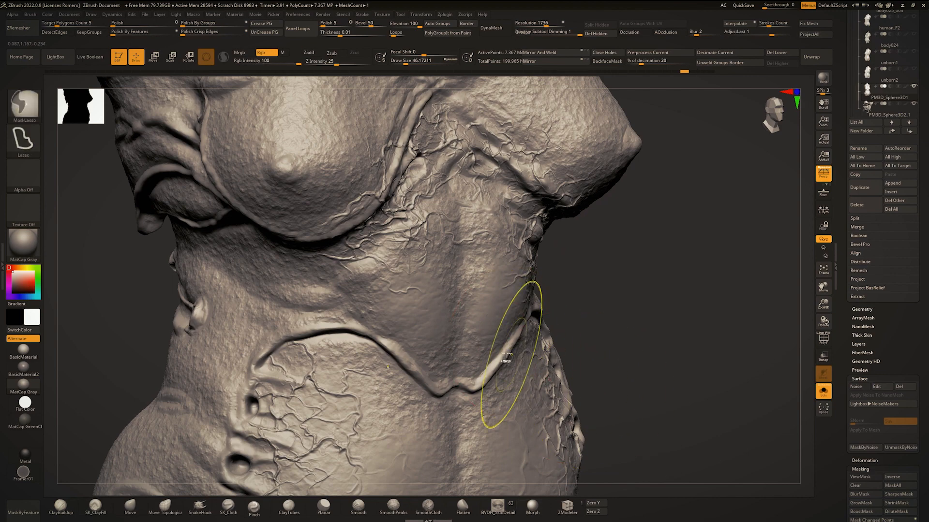
key(ctrl+z)
key(ctrl+z)
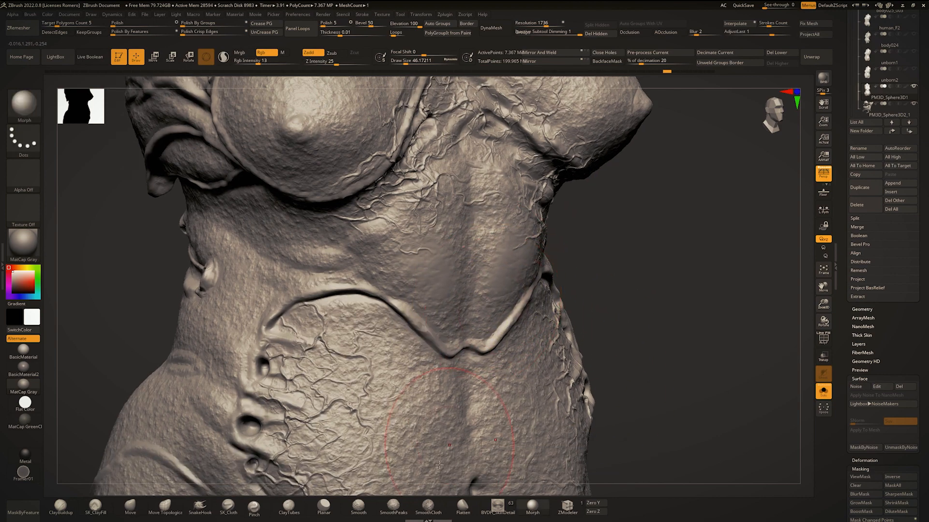
Soften the noise on the belly above the navel with smoothing strokes and set the draw size to about 17.
right_drag(435, 325, 466, 317)
mouse_move(465, 317)
alt+right_down()
mouse_move(442, 257)
mouse_move(447, 214)
alt+right_up()
mouse_move(435, 329)
shift+mouse_down()
mouse_move(452, 319)
mouse_move(440, 323)
shift+mouse_up()
key(space)
mouse_move(440, 333)
shift+mouse_down()
mouse_move(445, 373)
mouse_move(412, 345)
shift+mouse_up()
key(space)
key(space)
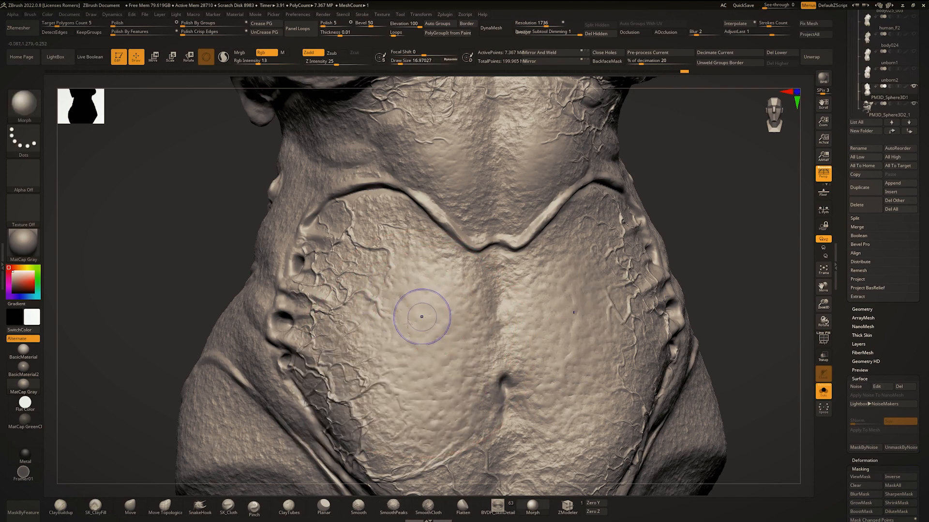
Fade the noise around the navel and lower abdomen with the Morph brush at a draw size of about 31.
key(shift)
ctrl+right_drag(454, 459, 439, 376)
ctrl+right_drag(468, 309, 438, 370)
mouse_move(478, 239)
ctrl+right_down()
mouse_move(461, 214)
mouse_move(425, 295)
mouse_move(487, 343)
ctrl+right_up()
ctrl+right_drag(466, 381, 490, 383)
click(532, 505)
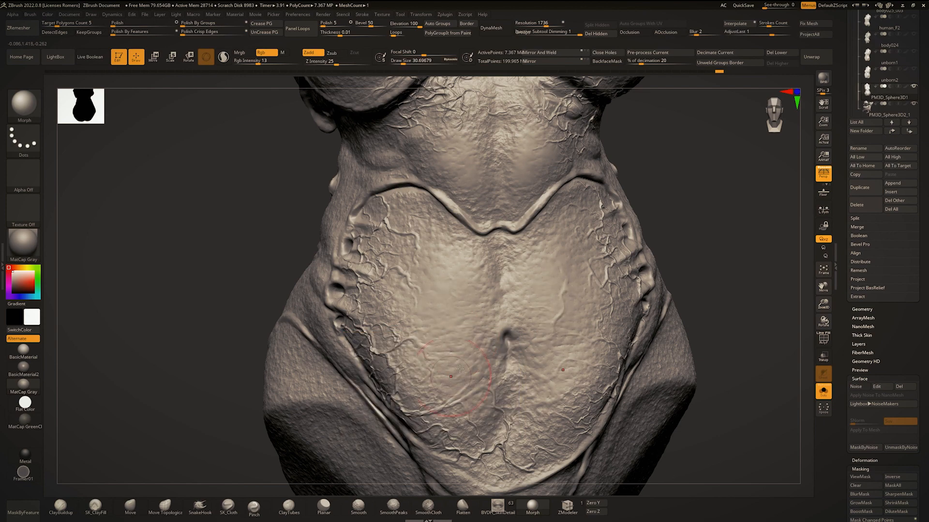
Reduce the noise on the upper abdomen and the breasts with Morph brush strokes.
alt+right_drag(407, 229, 414, 286)
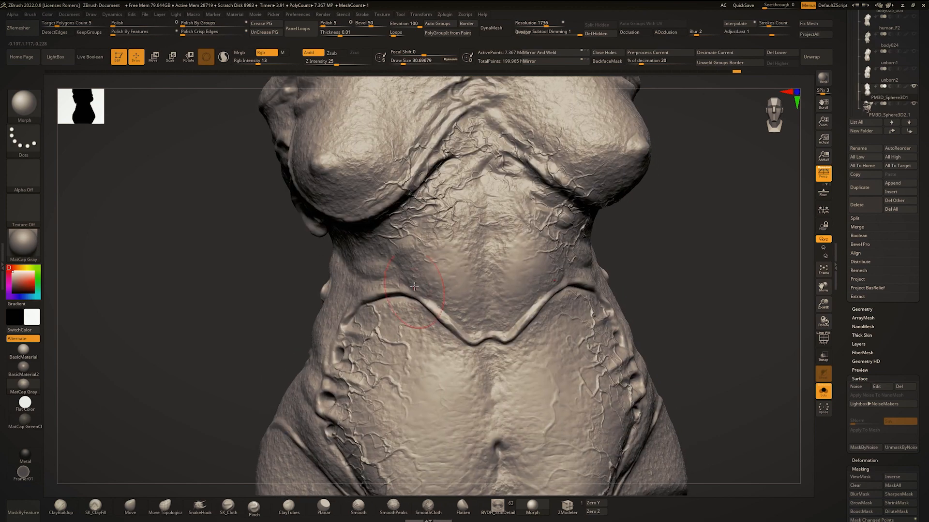
right_drag(465, 200, 405, 286)
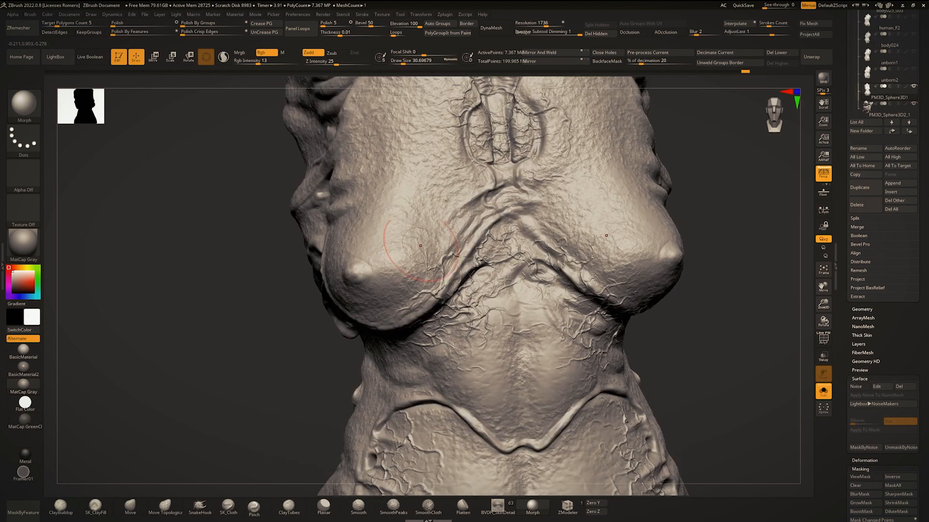
right_drag(438, 213, 343, 288)
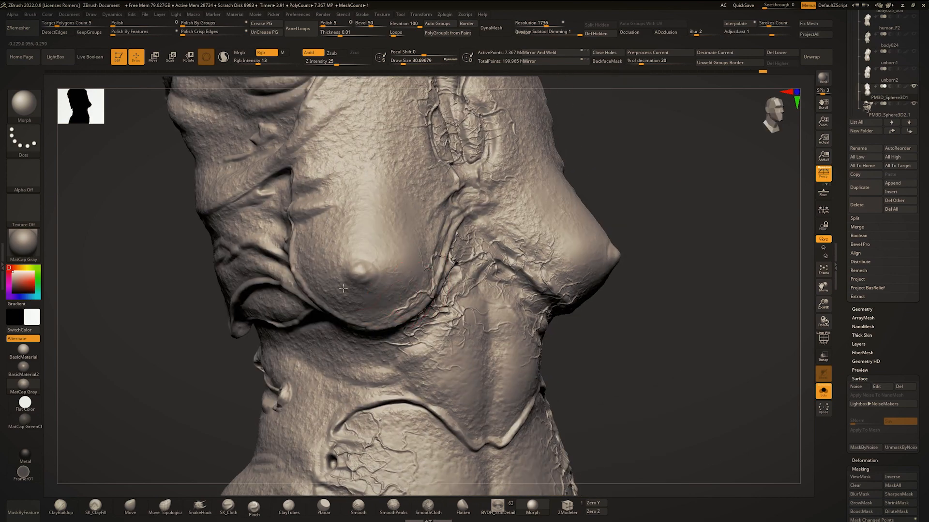
alt+right_drag(357, 222, 376, 273)
alt+right_drag(395, 205, 388, 245)
drag(388, 244, 396, 203)
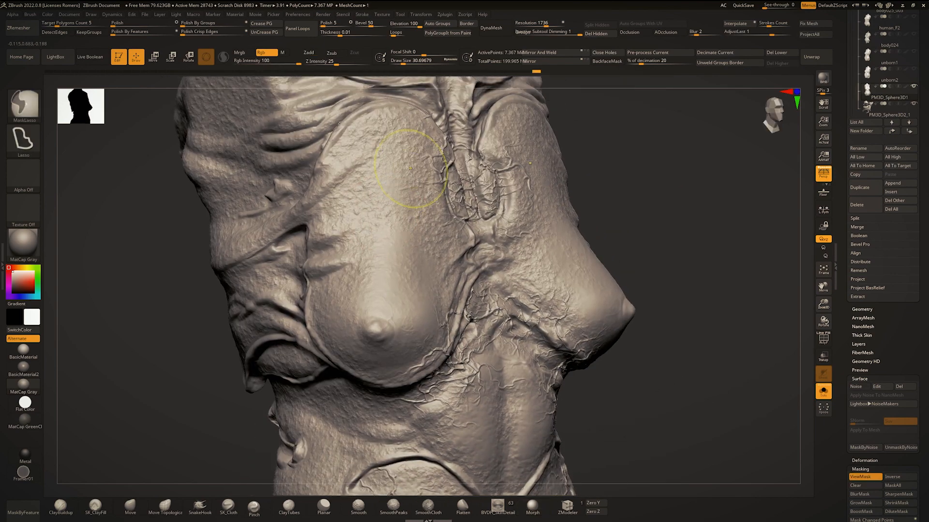
Soften the noise on the upper chest beside the sternum with the Morph brush.
ctrl+right_drag(407, 154, 411, 116)
mouse_move(377, 199)
right_down()
mouse_move(421, 201)
mouse_move(423, 242)
right_up()
alt+right_drag(425, 165, 392, 252)
right_drag(401, 208, 382, 194)
drag(389, 213, 421, 183)
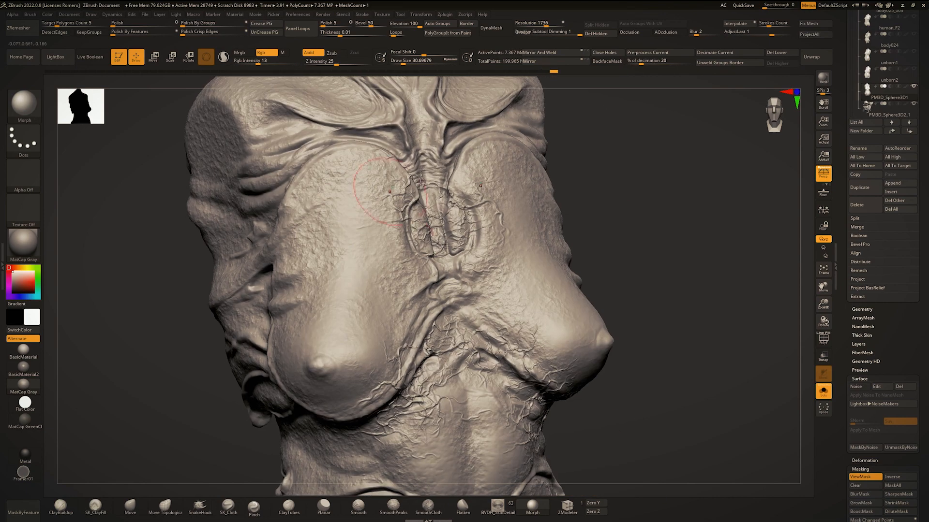
Compare the torso's surface detail with preview Occlusion on and off, showing the whole creature.
click(628, 32)
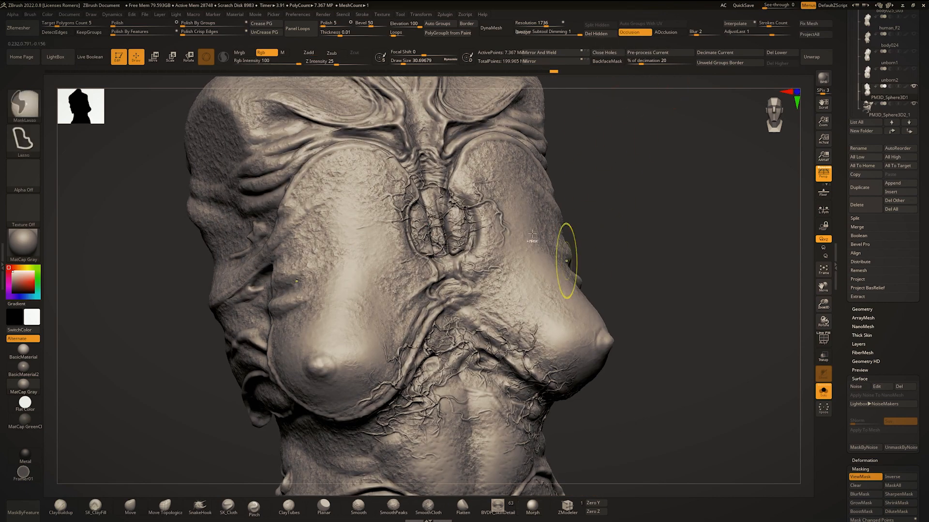
key(f)
mouse_move(494, 202)
ctrl+right_down()
mouse_move(515, 208)
mouse_move(483, 211)
mouse_move(523, 208)
mouse_move(505, 193)
mouse_move(550, 167)
mouse_move(499, 199)
mouse_move(472, 196)
ctrl+right_up()
key(shift+s)
click(630, 32)
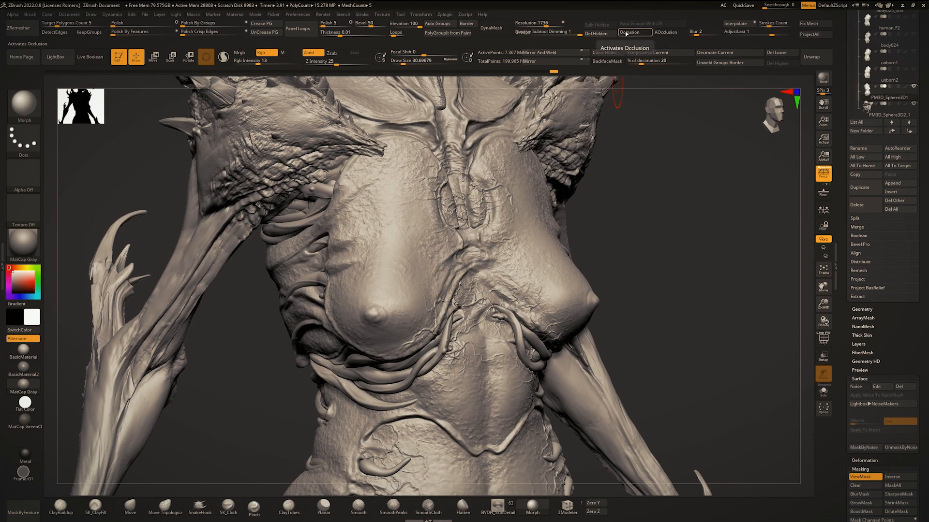
click(623, 34)
ctrl+right_drag(492, 207, 518, 193)
mouse_move(517, 193)
right_down()
mouse_move(466, 191)
mouse_move(513, 175)
mouse_move(522, 185)
right_up()
click(633, 34)
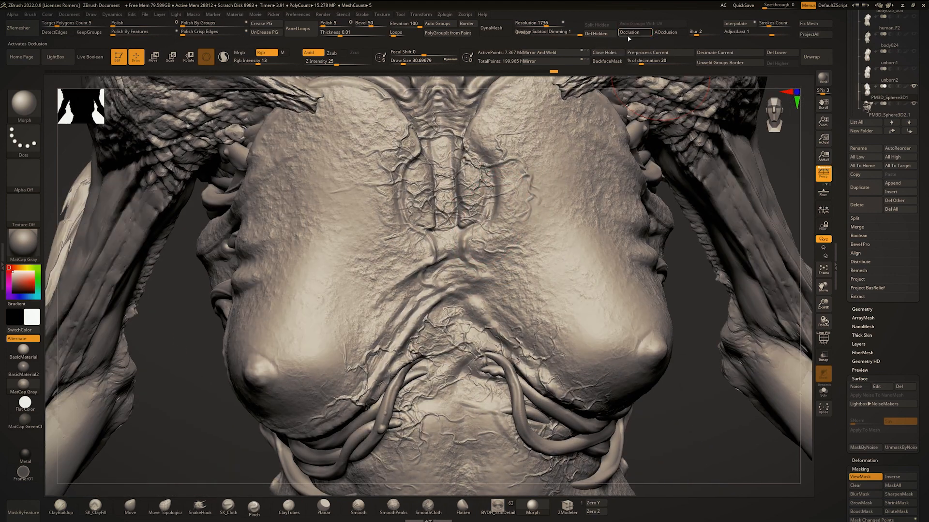
ctrl+right_drag(567, 147, 602, 494)
Turn on preview Occlusion and adjust its intensity in the Preview AO render settings.
click(631, 34)
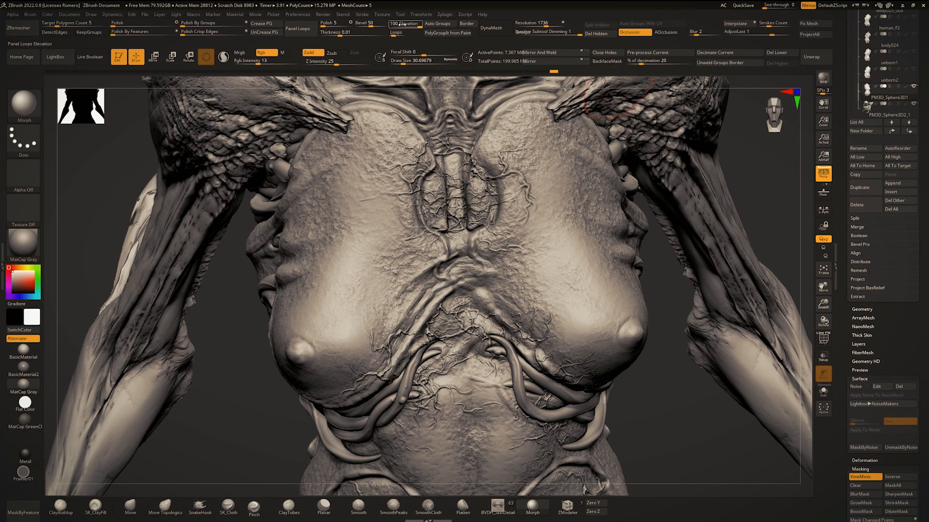
click(323, 15)
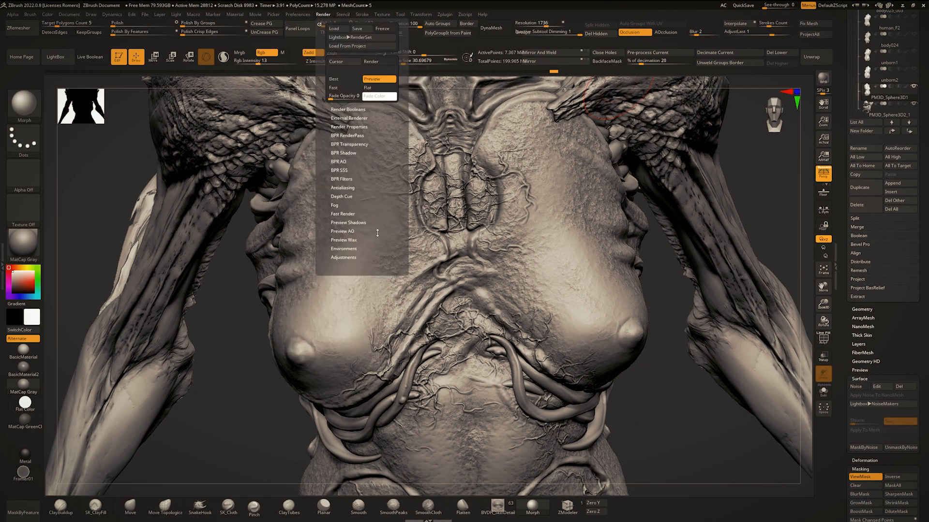
click(358, 231)
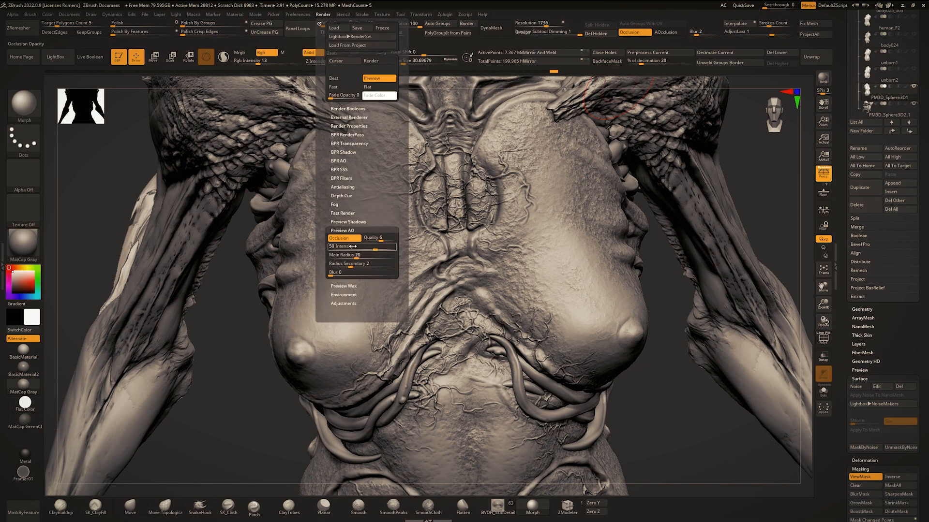
drag(368, 247, 364, 247)
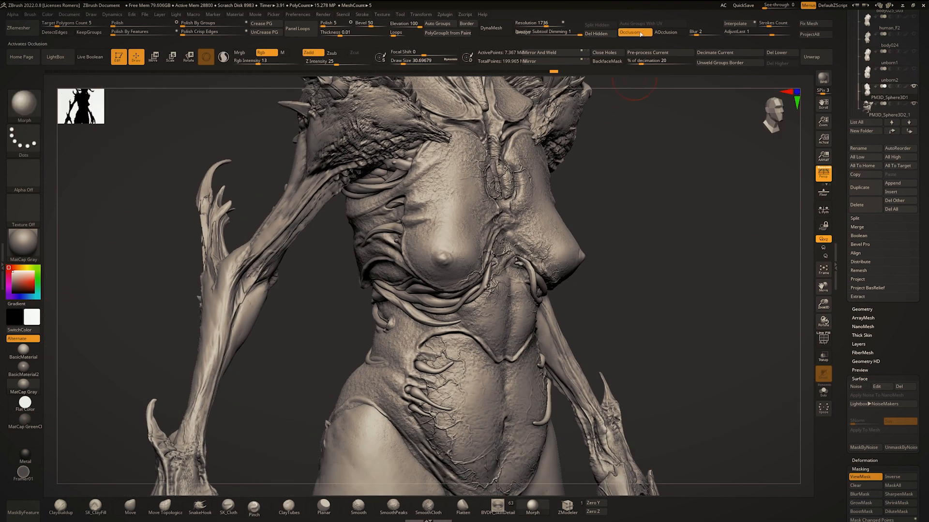
Toggle preview Occlusion again and isolate the torso to examine the skin noise on the chest and side.
click(640, 32)
click(630, 35)
right_drag(514, 205, 476, 249)
key(ctrl+shift+s)
right_drag(425, 208, 481, 203)
ctrl+right_drag(480, 203, 481, 157)
right_drag(480, 157, 488, 159)
mouse_move(546, 159)
ctrl+right_down()
mouse_move(546, 213)
mouse_move(510, 208)
ctrl+right_up()
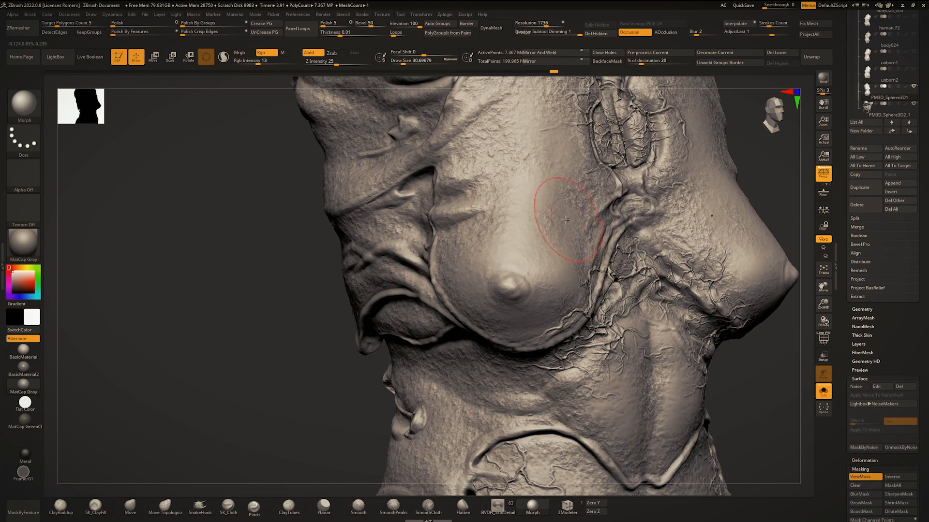
mouse_move(565, 220)
alt+right_down()
mouse_move(474, 258)
mouse_move(451, 242)
mouse_move(468, 259)
alt+right_up()
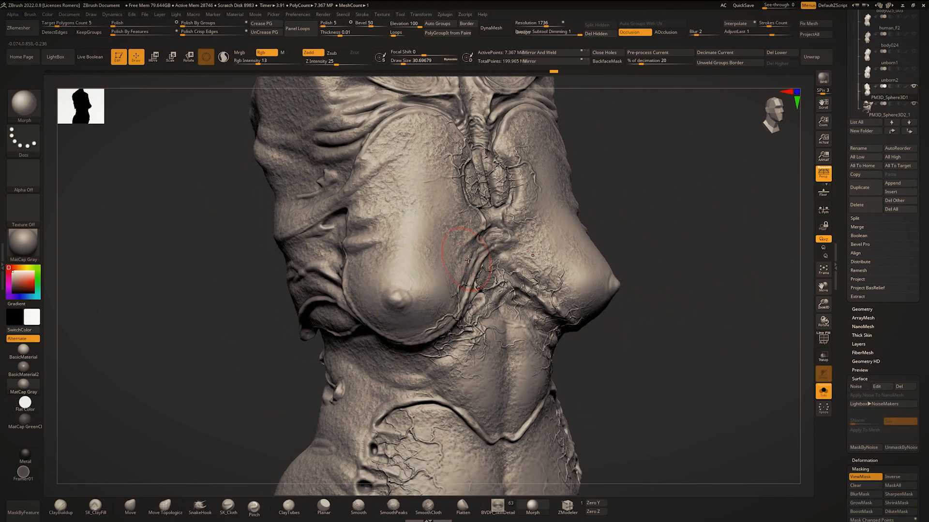
Show the whole creature again and turn off preview Occlusion.
right_drag(548, 267, 616, 206)
key(alt+s)
alt+right_drag(617, 205, 600, 184)
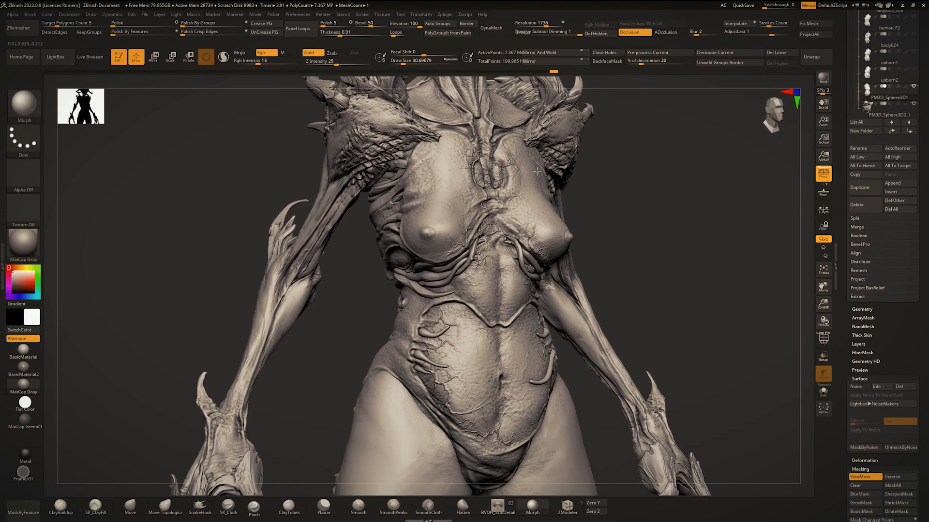
click(631, 34)
ctrl+right_drag(450, 257, 474, 279)
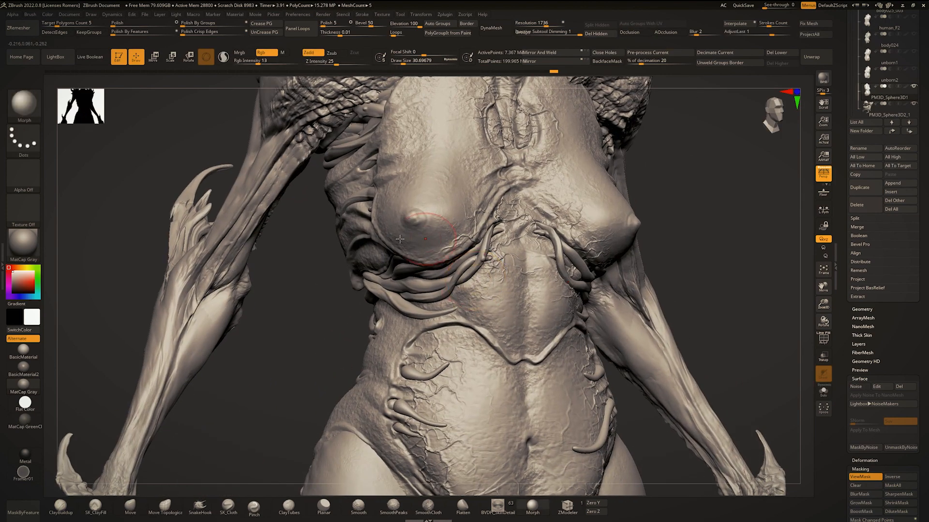
Compare the skin detail under BasicMaterial and MatCap Gray, ending on MatCap Gray.
mouse_move(22, 358)
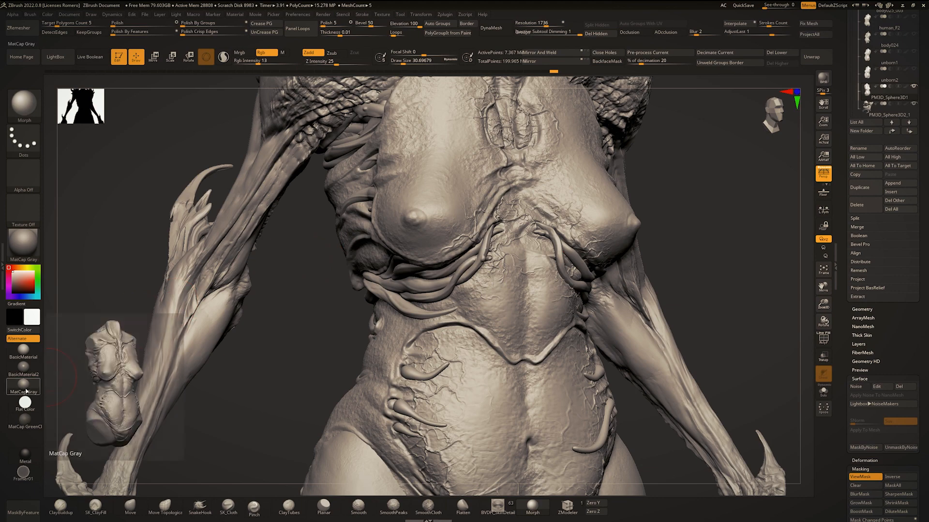
click(21, 356)
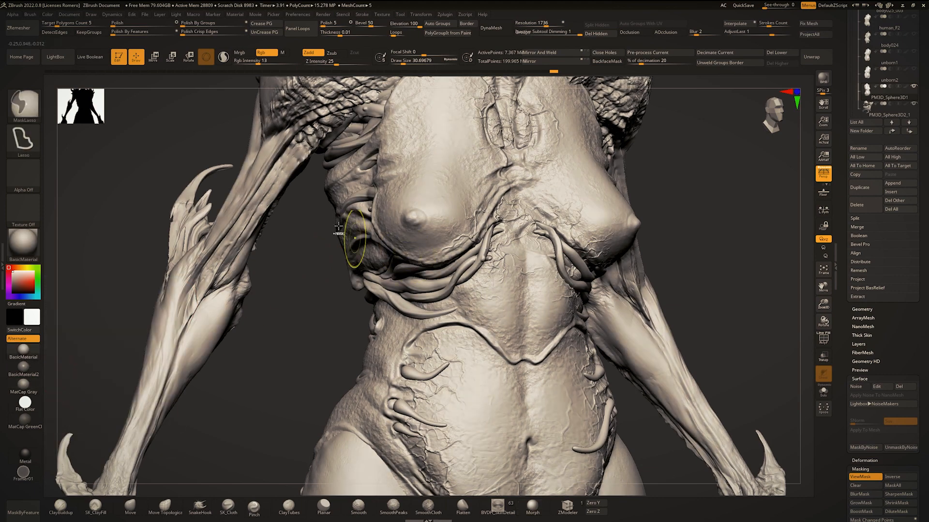
mouse_move(426, 257)
ctrl+right_down()
mouse_move(435, 269)
mouse_move(461, 257)
ctrl+right_up()
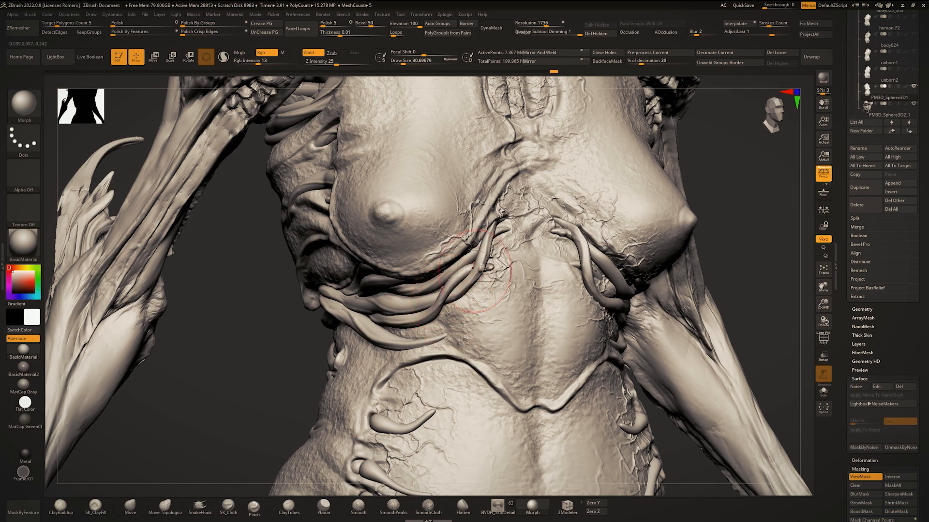
click(34, 384)
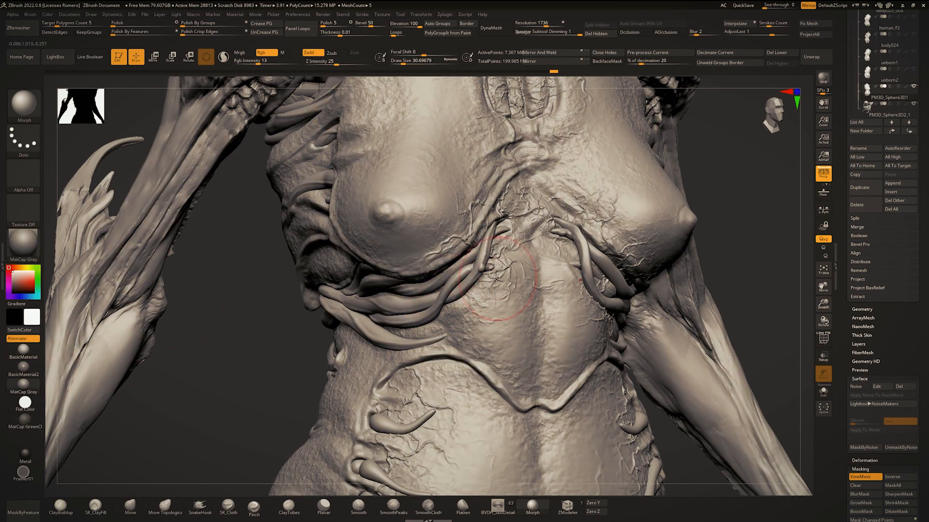
ctrl+right_drag(517, 269, 478, 273)
click(30, 352)
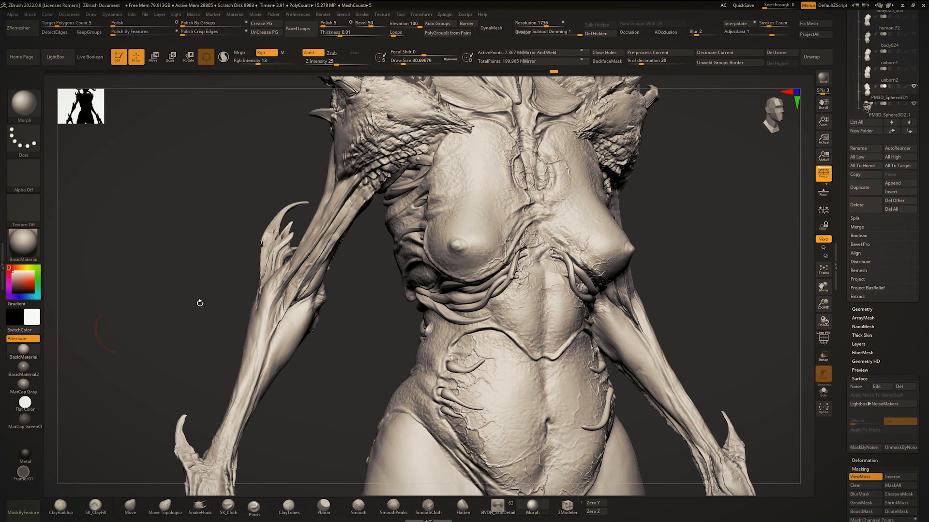
right_drag(199, 303, 359, 315)
click(34, 388)
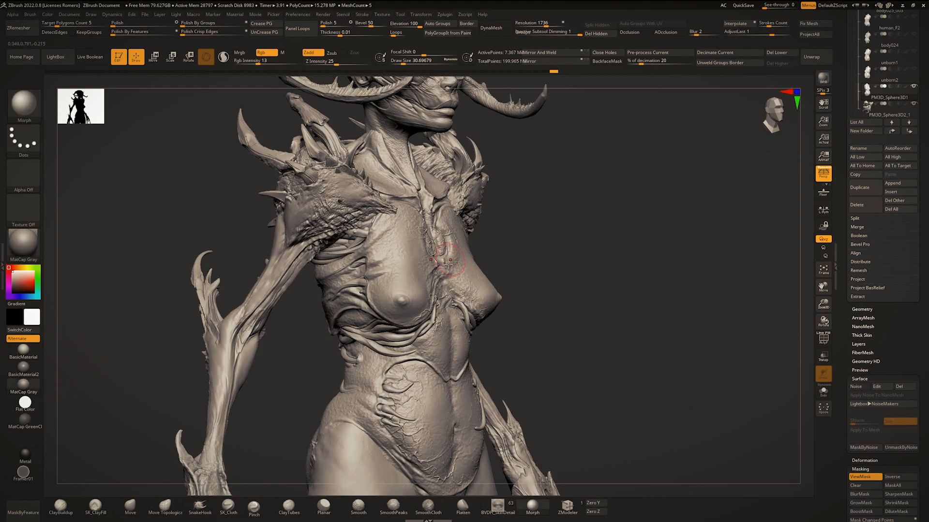
Examine the textured torso together with the arms and shoulders from the side and front.
mouse_move(448, 265)
alt+right_down()
mouse_move(464, 242)
mouse_move(415, 243)
mouse_move(442, 273)
alt+right_up()
right_drag(443, 273, 525, 272)
ctrl+right_drag(525, 272, 515, 231)
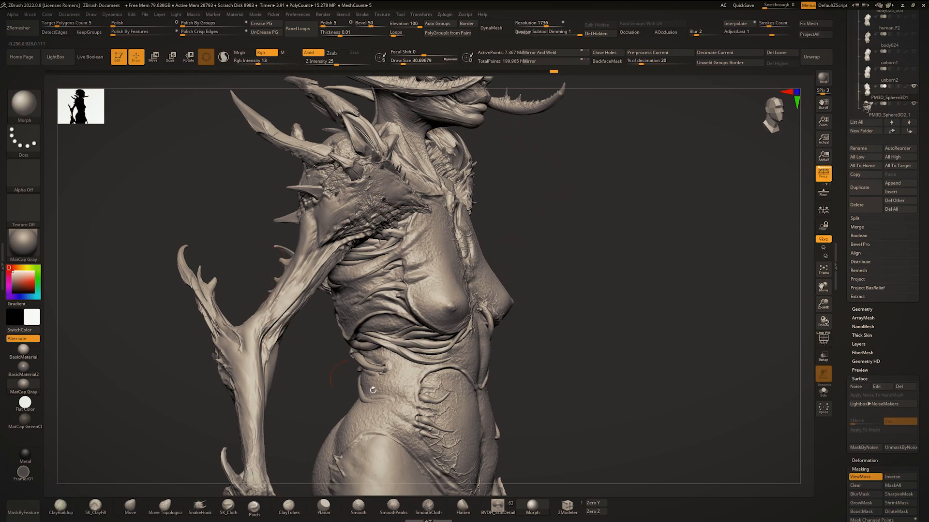
ctrl+right_drag(441, 242, 447, 283)
right_drag(447, 283, 205, 216)
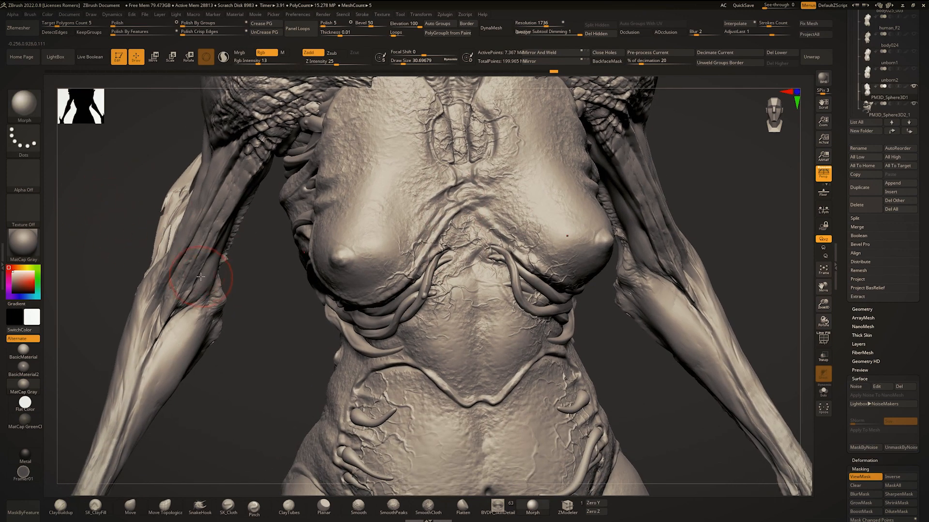
right_drag(437, 292, 300, 246)
Isolate the torso and flatten the cut top of the neck with the hPolish brush.
right_drag(333, 186, 293, 237)
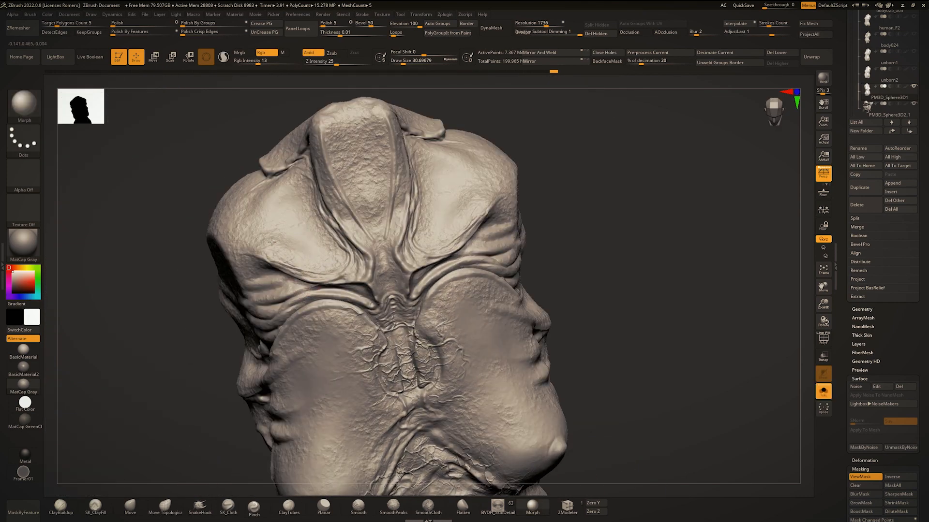
right_drag(350, 148, 381, 266)
right_drag(353, 182, 353, 216)
key(b)
key(h)
key(p)
key(s)
drag(353, 210, 346, 211)
mouse_move(355, 201)
mouse_down()
mouse_move(348, 215)
mouse_move(335, 214)
mouse_move(344, 219)
mouse_move(334, 204)
mouse_move(362, 208)
mouse_move(349, 191)
mouse_up()
key(s)
Try the TrimDynamic brush for the neck's cut end and return to hPolish.
key(b)
key(t)
key(d)
key(space)
mouse_move(350, 191)
right_down()
mouse_move(342, 213)
mouse_move(339, 184)
right_up()
mouse_move(339, 184)
shift+right_down()
mouse_move(334, 227)
mouse_move(350, 160)
mouse_move(355, 205)
shift+right_up()
key(b)
key(h)
key(p)
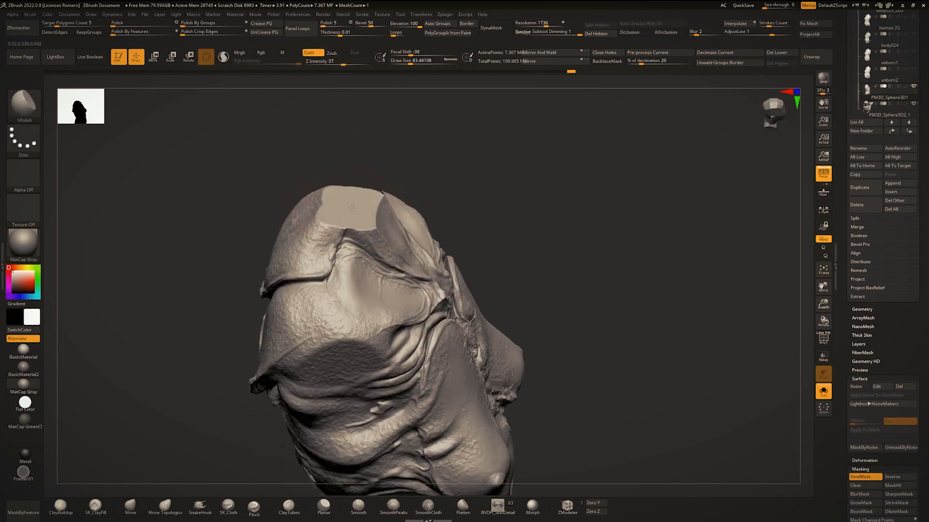
Finish polishing the neck's cut top and set the draw size to about 44.
drag(352, 208, 360, 208)
shift+right_drag(360, 208, 351, 226)
key(s)
drag(351, 226, 338, 215)
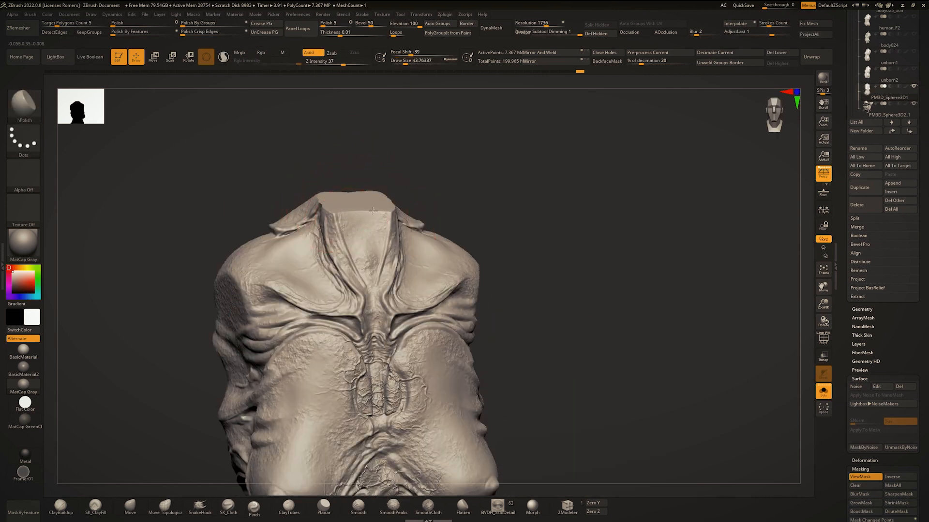
Flatten the arm cut at the shoulder with hPolish using a focal shift of -60.
right_drag(372, 210, 268, 268)
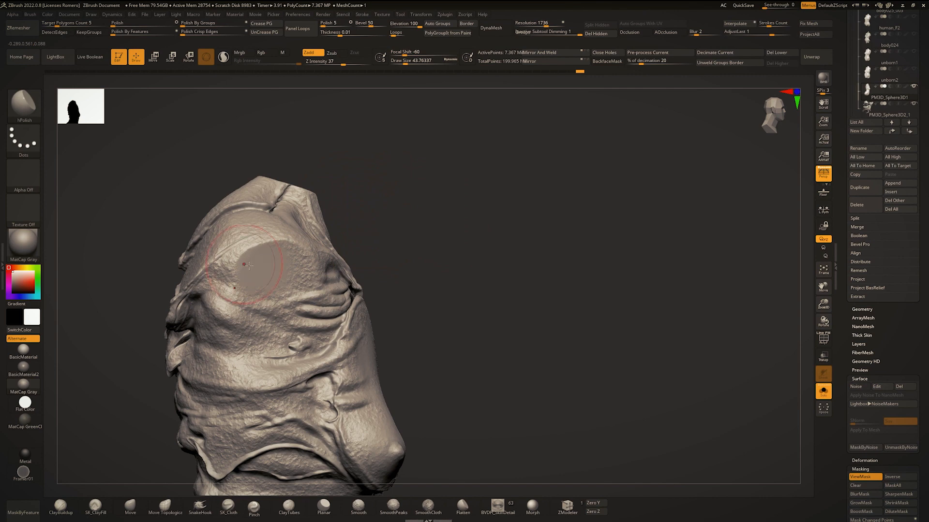
key(s)
mouse_move(248, 266)
mouse_down()
mouse_move(261, 266)
mouse_move(257, 259)
mouse_up()
mouse_move(257, 259)
right_down()
mouse_move(300, 256)
mouse_move(291, 244)
mouse_move(271, 243)
mouse_move(353, 237)
right_up()
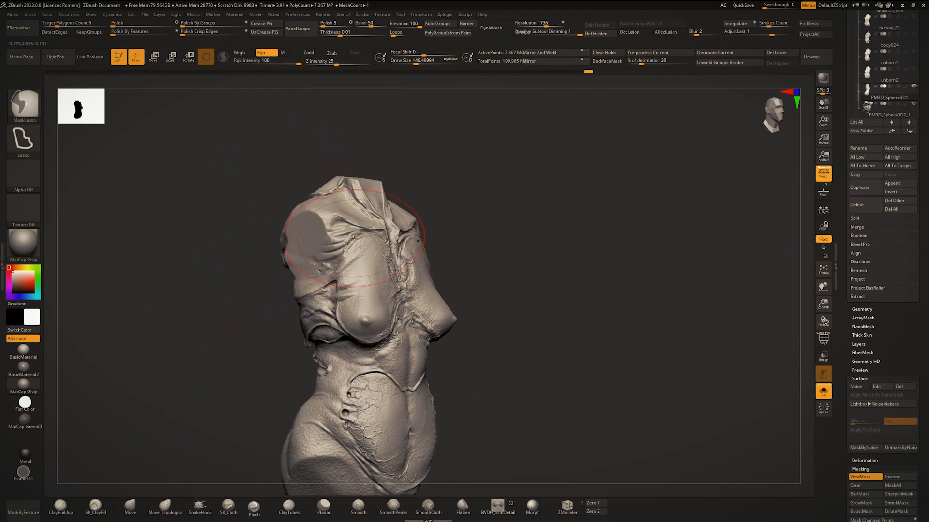
Set the hPolish draw size to about 11 and switch to the Morph brush.
mouse_move(314, 269)
ctrl+right_down()
mouse_move(408, 219)
mouse_move(346, 232)
ctrl+right_up()
key(space)
drag(372, 266, 346, 265)
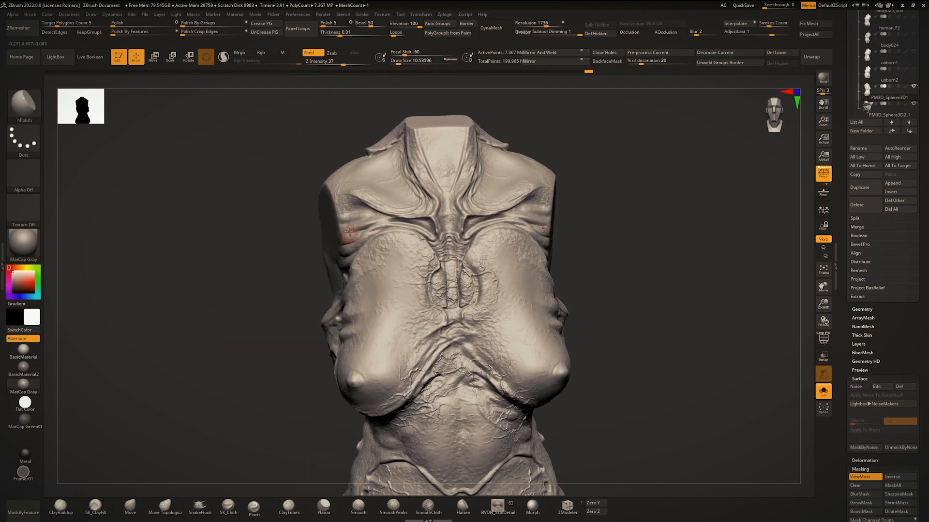
key(b)
click(588, 323)
click(537, 509)
Smooth the noise on the shoulder-blade plates with the hPolish brush at a draw size of about 31.
mouse_move(271, 249)
right_down()
mouse_move(376, 259)
mouse_move(343, 246)
right_up()
mouse_move(282, 232)
right_down()
mouse_move(391, 158)
mouse_move(445, 135)
mouse_move(456, 175)
mouse_move(435, 218)
right_up()
key(ctrl)
mouse_move(425, 265)
ctrl+right_down()
mouse_move(322, 209)
mouse_move(345, 237)
ctrl+right_up()
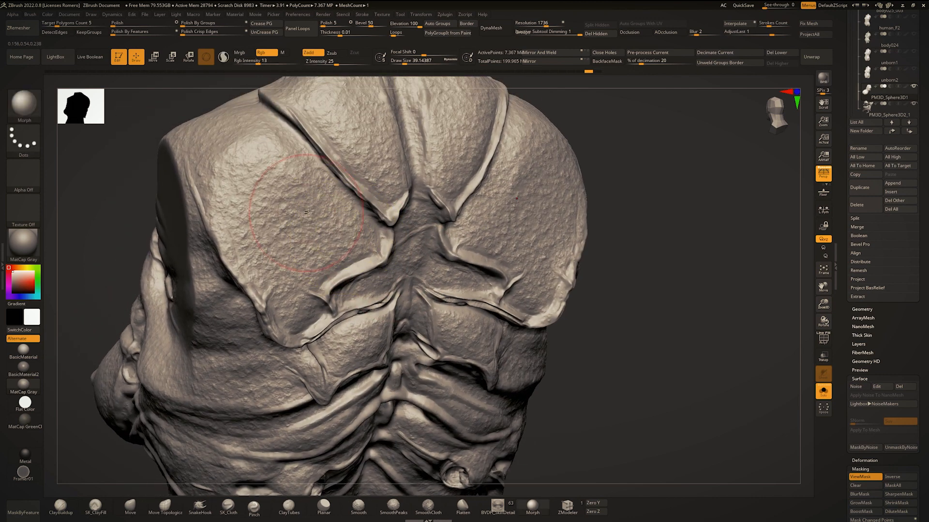
key(shift)
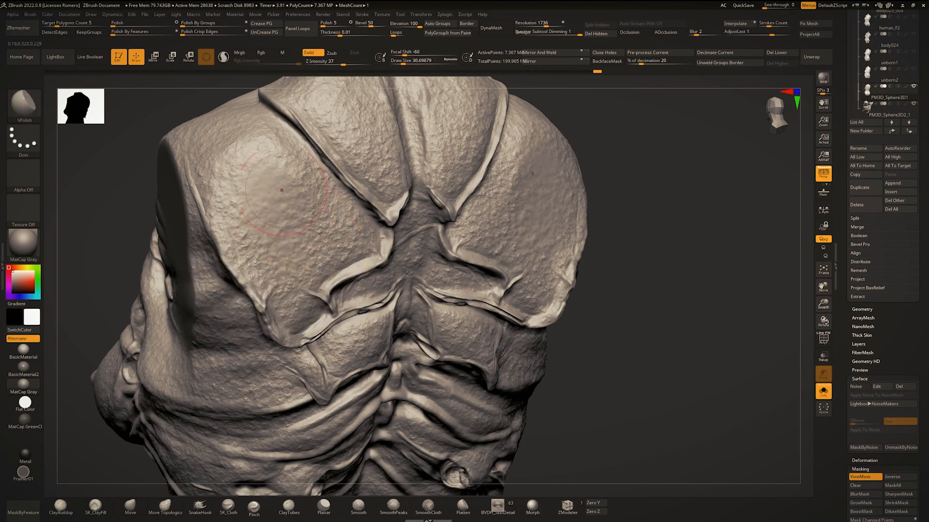
right_drag(313, 149, 371, 271)
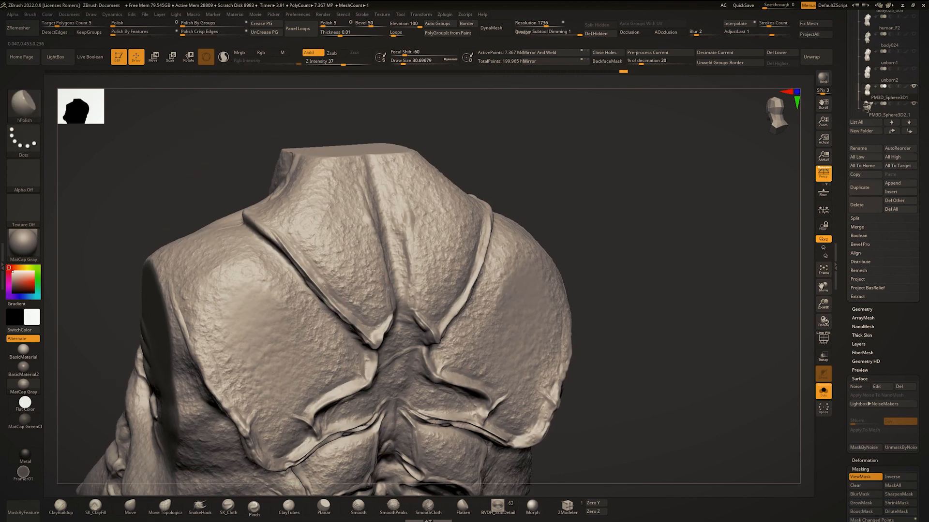
Polish the two plates at the back of the neck with hPolish and switch to the Planar brush.
alt+right_drag(357, 190, 338, 125)
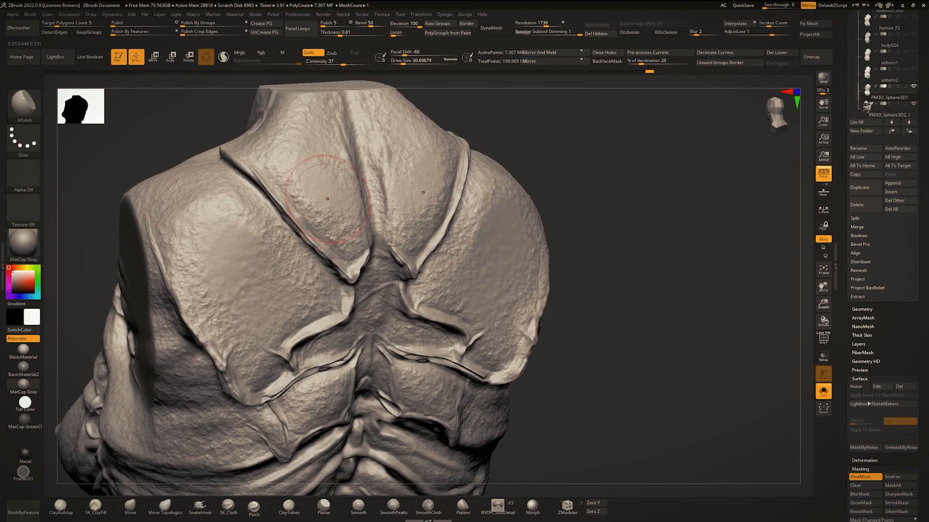
drag(338, 157, 302, 193)
mouse_move(302, 193)
alt+right_down()
mouse_move(296, 146)
mouse_move(249, 115)
alt+right_up()
alt+right_drag(170, 117, 228, 205)
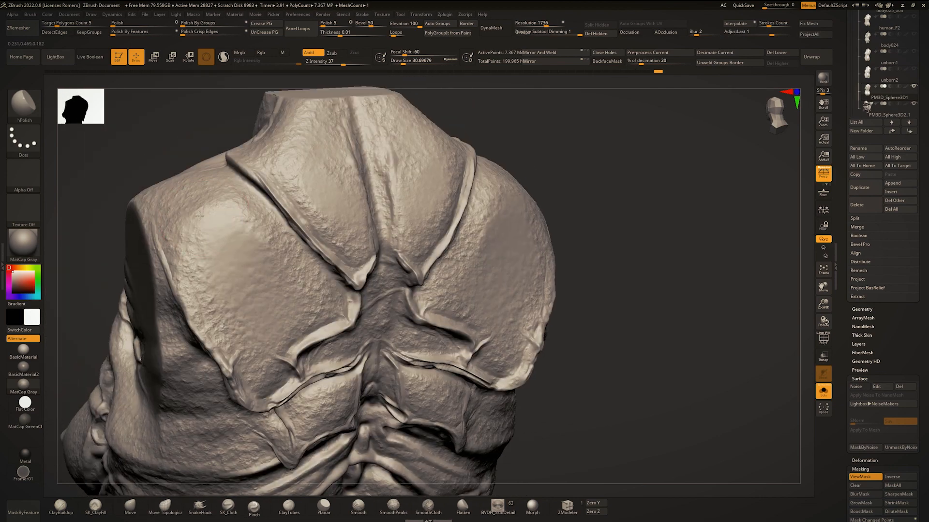
click(325, 506)
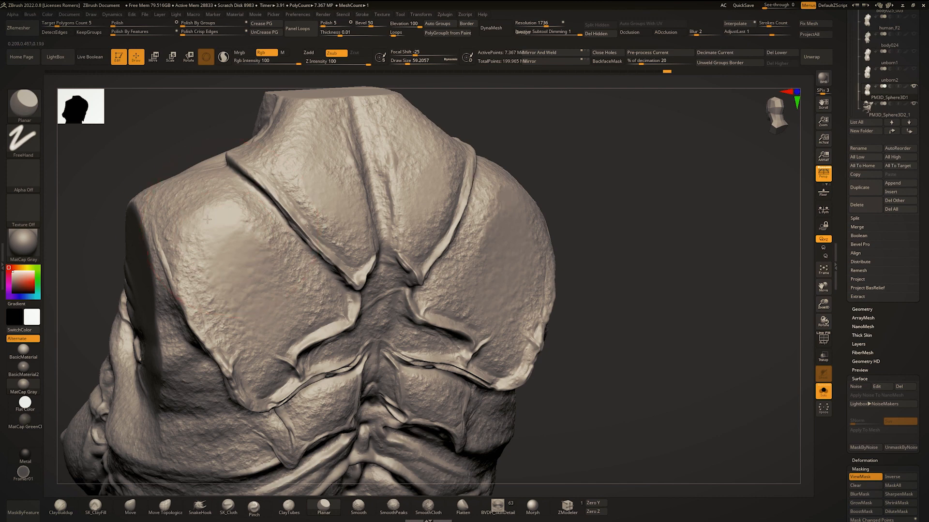
Try masking the shoulder-blade plates with MaskLasso, toggle the mask's visibility and clear it.
mouse_move(151, 168)
ctrl+mouse_down()
mouse_move(280, 417)
mouse_move(316, 346)
mouse_move(275, 242)
mouse_move(234, 177)
ctrl+mouse_up()
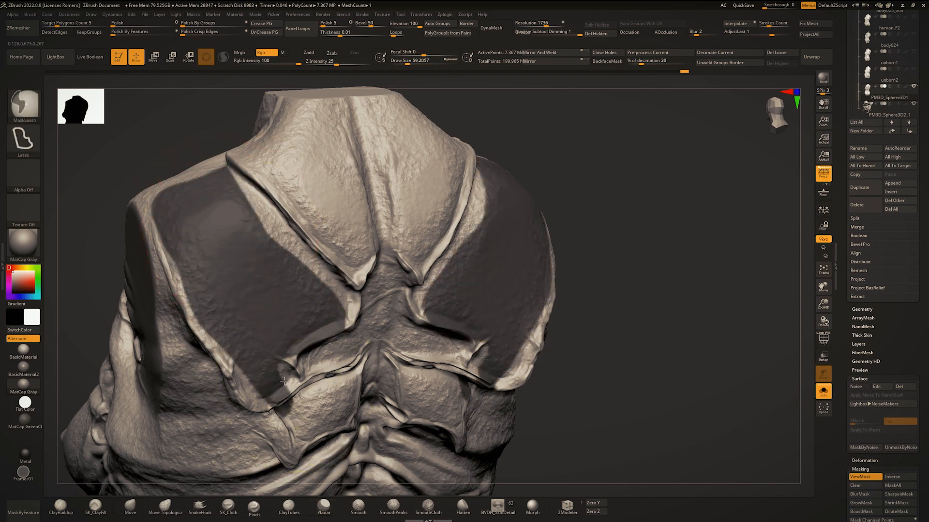
ctrl+alt+drag(295, 377, 346, 431)
key(ctrl+h)
key(ctrl+h)
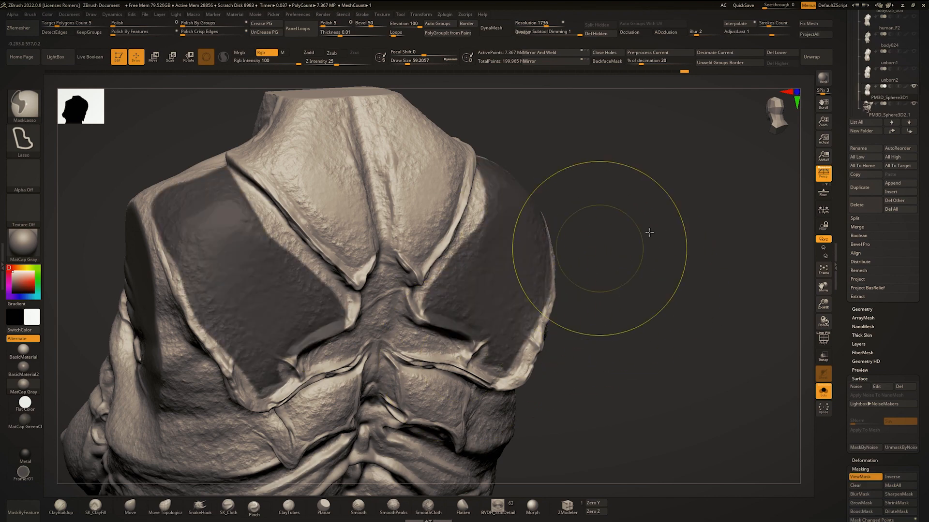
key(ctrl+h)
key(ctrl+h)
ctrl+click(662, 232)
key(ctrl+h)
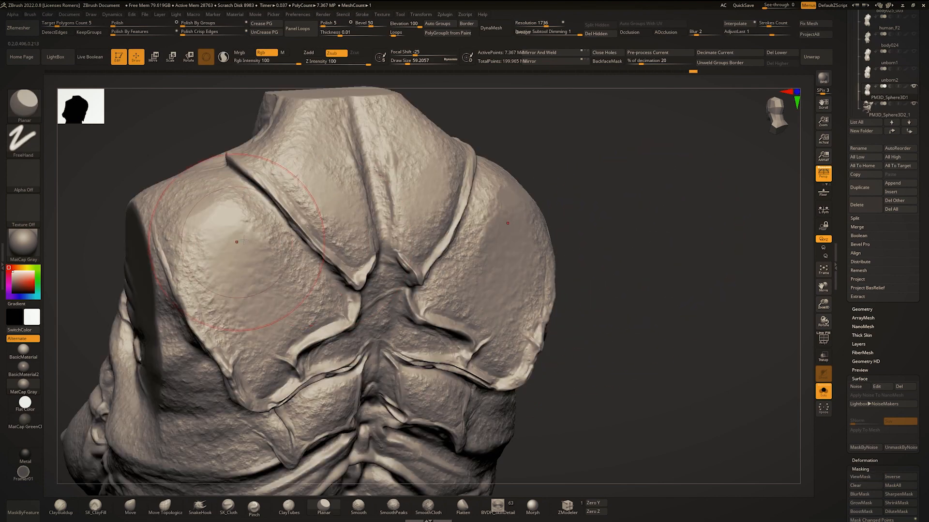
Flatten the surface of both shoulder-blade plates with the Planar brush at a draw size of about 59.
drag(200, 197, 266, 336)
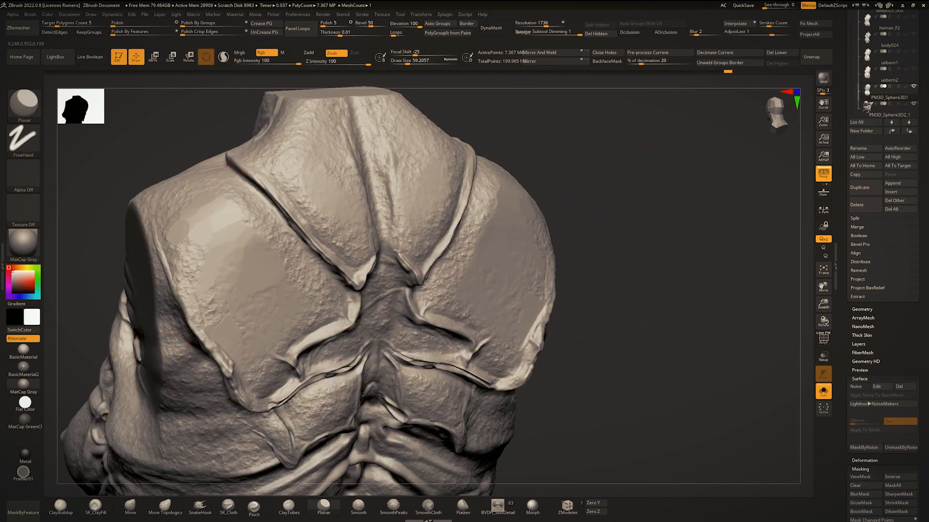
mouse_move(187, 241)
right_down()
mouse_move(145, 213)
mouse_move(270, 227)
mouse_move(314, 193)
mouse_move(424, 192)
right_up()
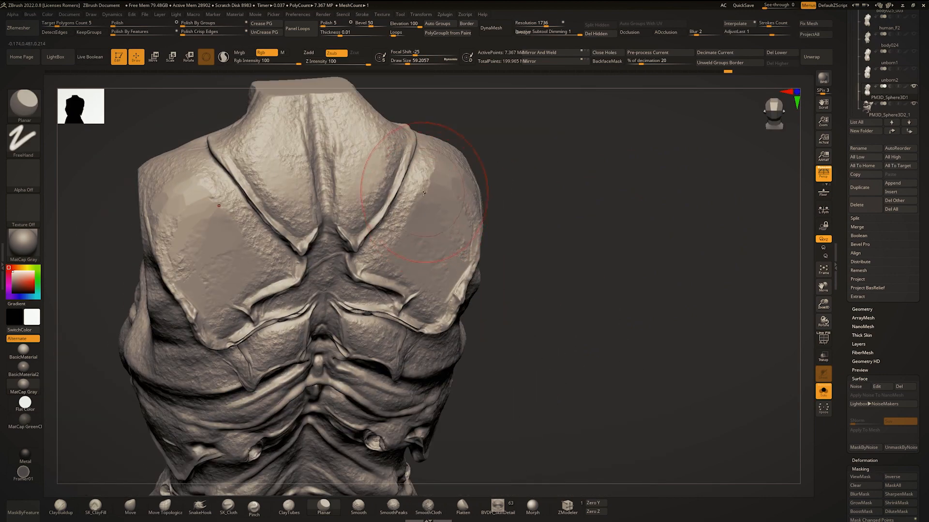
mouse_move(389, 234)
right_down()
mouse_move(522, 183)
mouse_move(488, 131)
mouse_move(459, 170)
mouse_move(480, 284)
right_up()
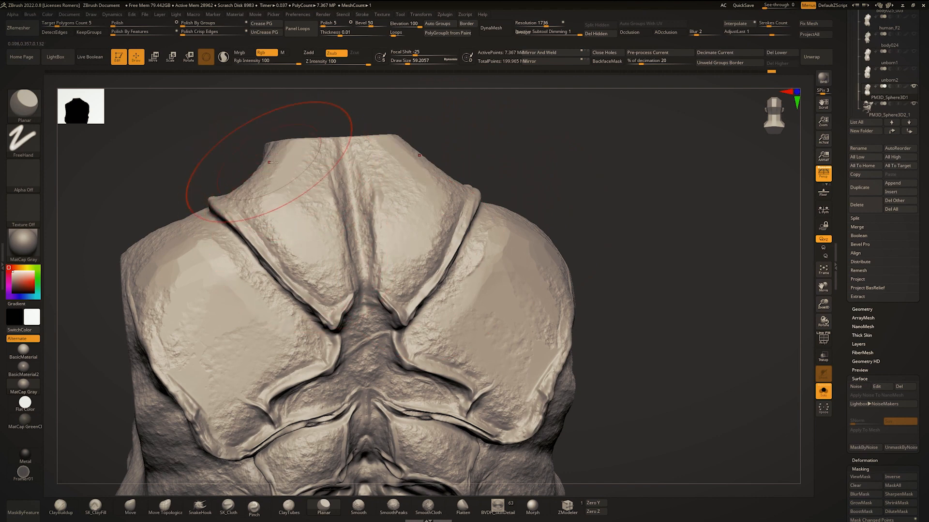
Set the Planar draw size to about 77 and flatten the plates at the back of the neck.
key(space)
click(272, 193)
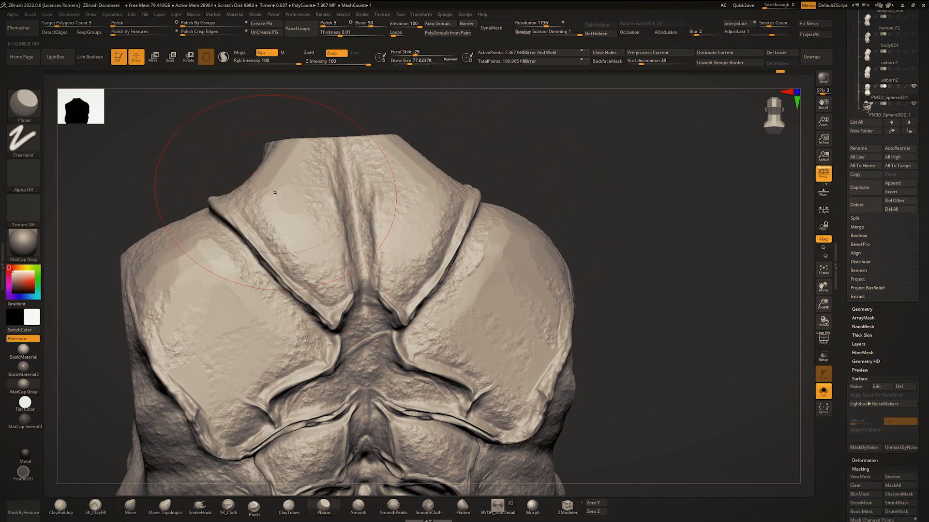
alt+right_drag(431, 203, 387, 166)
drag(448, 242, 419, 213)
mouse_move(411, 205)
ctrl+right_down()
mouse_move(454, 167)
mouse_move(579, 216)
ctrl+right_up()
ctrl+drag(610, 188, 602, 224)
Soften the noise on the mid-back and flank folds with the Morph brush at a draw size of about 22.
click(532, 507)
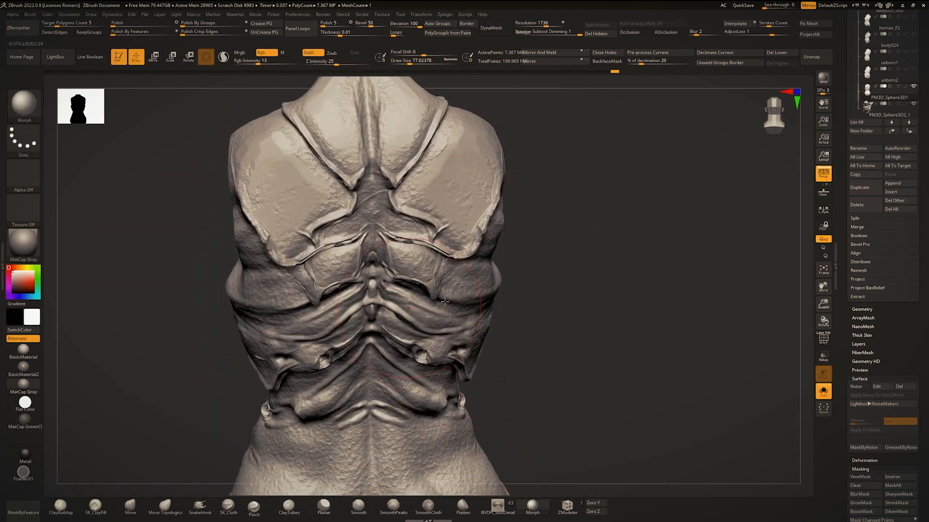
alt+right_drag(444, 301, 508, 346)
mouse_move(508, 345)
ctrl+right_down()
mouse_move(432, 308)
mouse_move(360, 346)
mouse_move(363, 338)
ctrl+right_up()
key(space)
click(404, 302)
key(space)
click(390, 294)
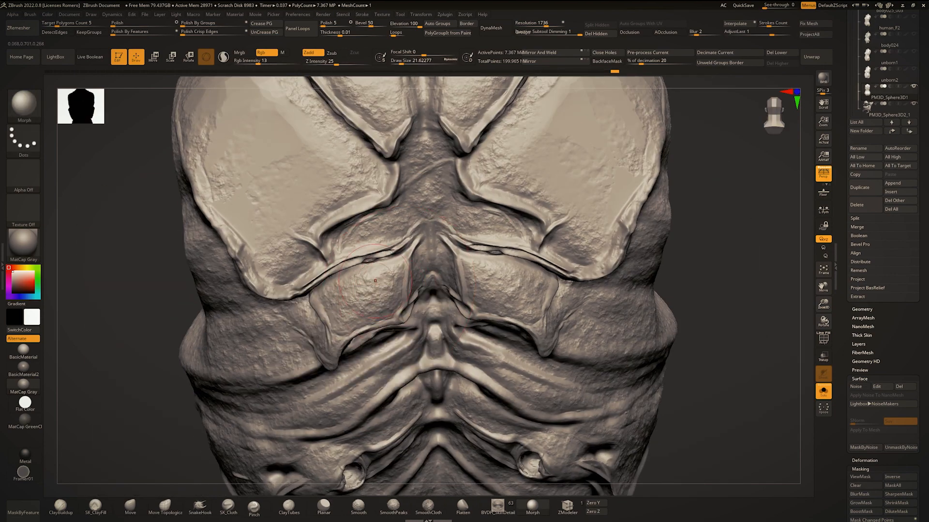
mouse_move(405, 295)
right_down()
mouse_move(302, 310)
mouse_move(316, 257)
right_up()
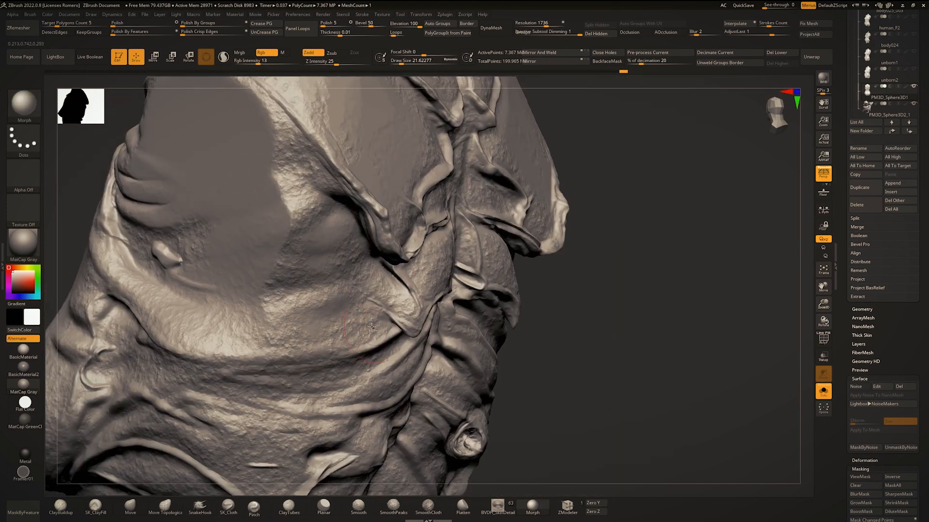
right_drag(372, 327, 366, 325)
right_drag(302, 426, 295, 353)
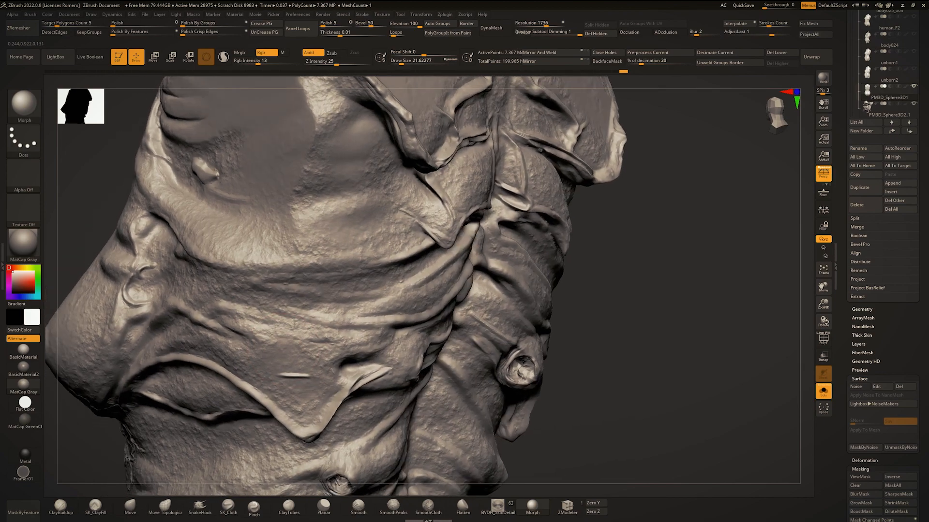
Polish the skin around the thin raised line on the flank with hPolish at a draw size of about 17.
mouse_move(291, 285)
ctrl+right_down()
mouse_move(309, 336)
mouse_move(297, 342)
mouse_move(281, 324)
ctrl+right_up()
key(shift+f)
key(shift+f)
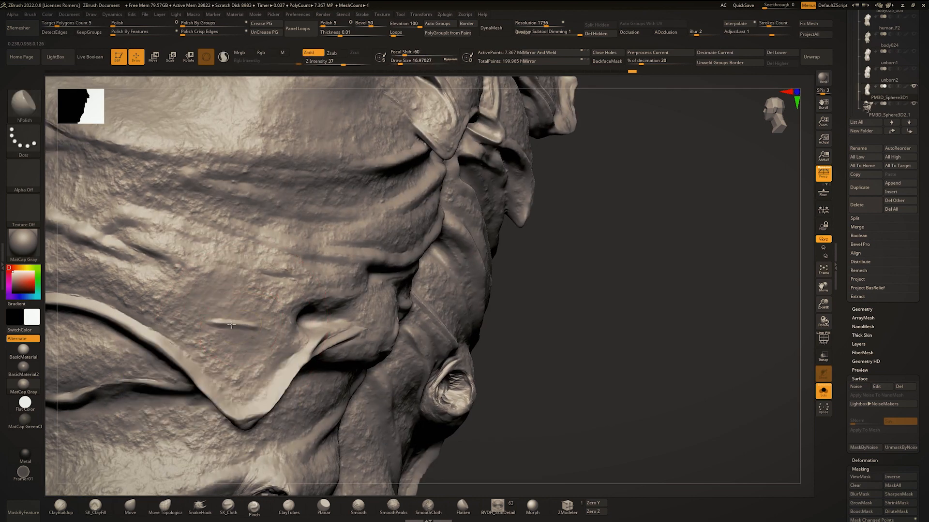
Soften the skin around both lower-back sockets with the Morph brush at a draw size of about 23.
mouse_move(230, 333)
ctrl+right_down()
mouse_move(286, 310)
mouse_move(411, 376)
ctrl+right_up()
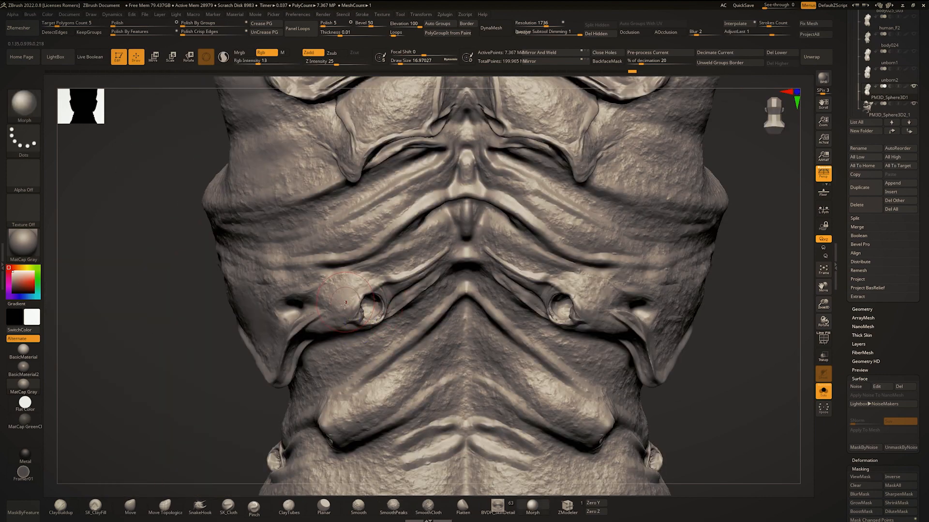
mouse_move(344, 304)
ctrl+right_down()
mouse_move(335, 296)
mouse_move(381, 280)
ctrl+right_up()
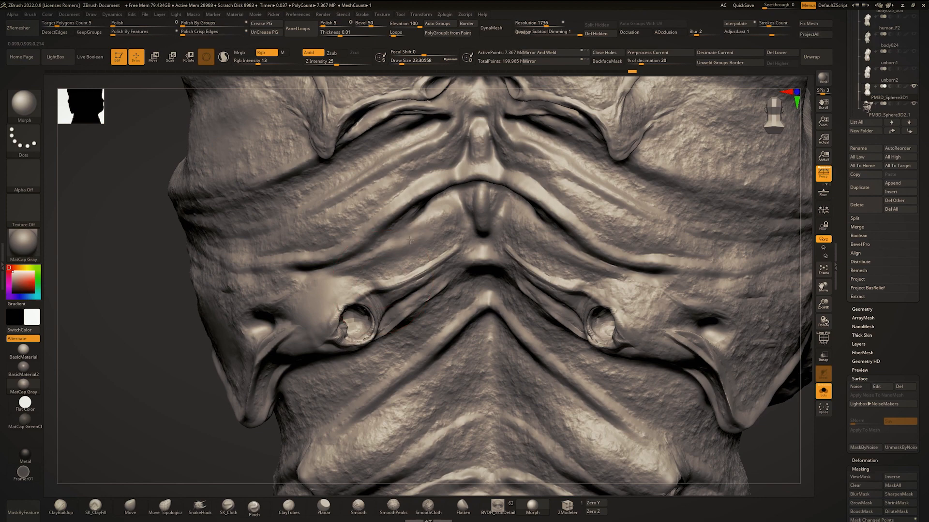
right_drag(409, 240, 466, 259)
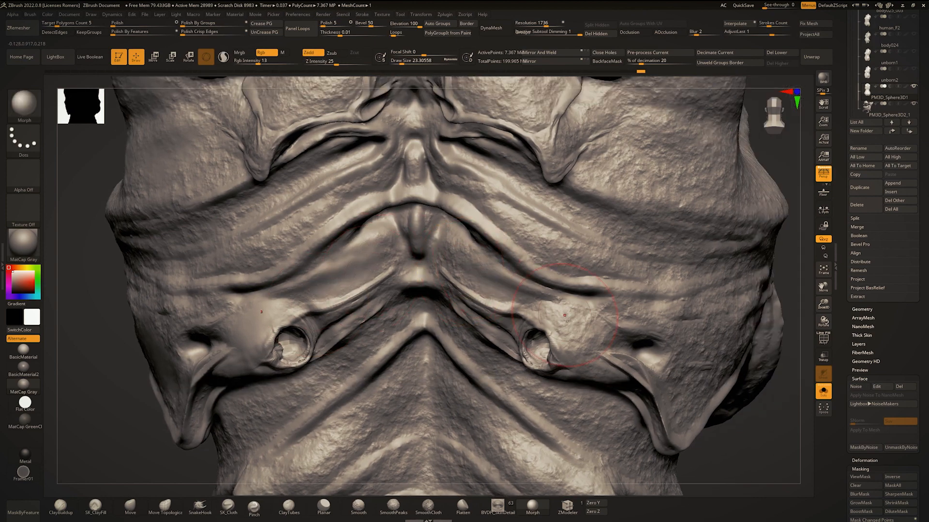
mouse_move(590, 372)
right_down()
mouse_move(458, 262)
mouse_move(411, 193)
mouse_move(488, 193)
mouse_move(482, 238)
mouse_move(437, 228)
mouse_move(478, 198)
mouse_move(477, 187)
mouse_move(503, 235)
right_up()
drag(591, 256, 588, 259)
alt+right_drag(588, 259, 550, 321)
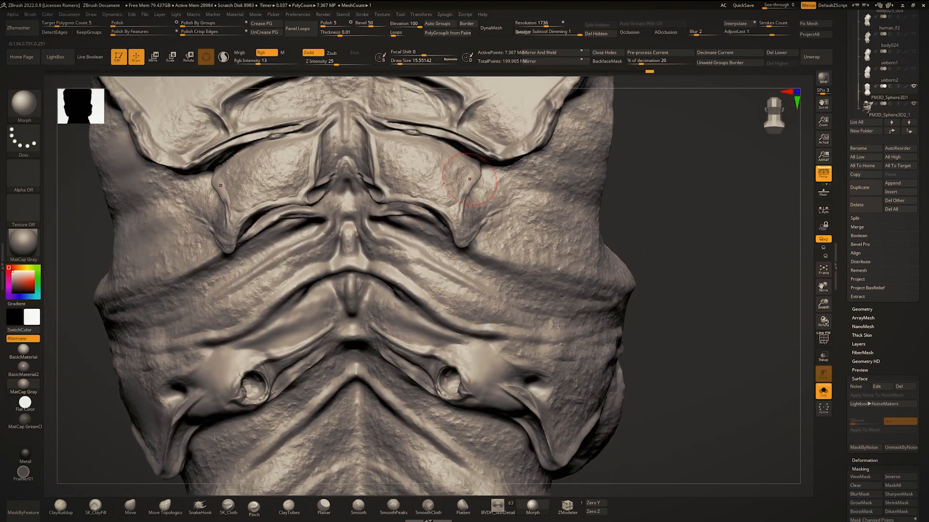
Polish away the thin raised line on the opposite flank with hPolish at a draw size of about 16.
alt+right_drag(475, 215, 435, 122)
mouse_move(605, 296)
right_down()
mouse_move(546, 303)
mouse_move(510, 276)
right_up()
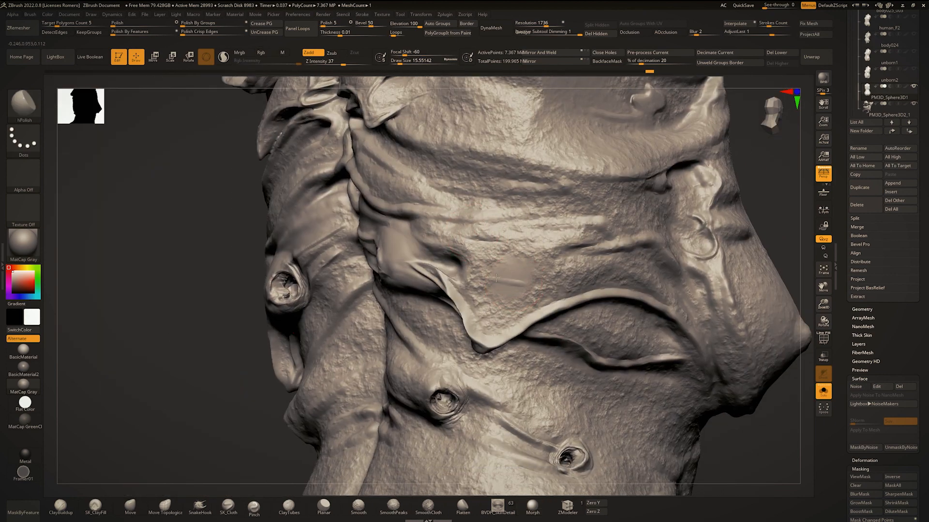
key(b)
key(c)
key(b)
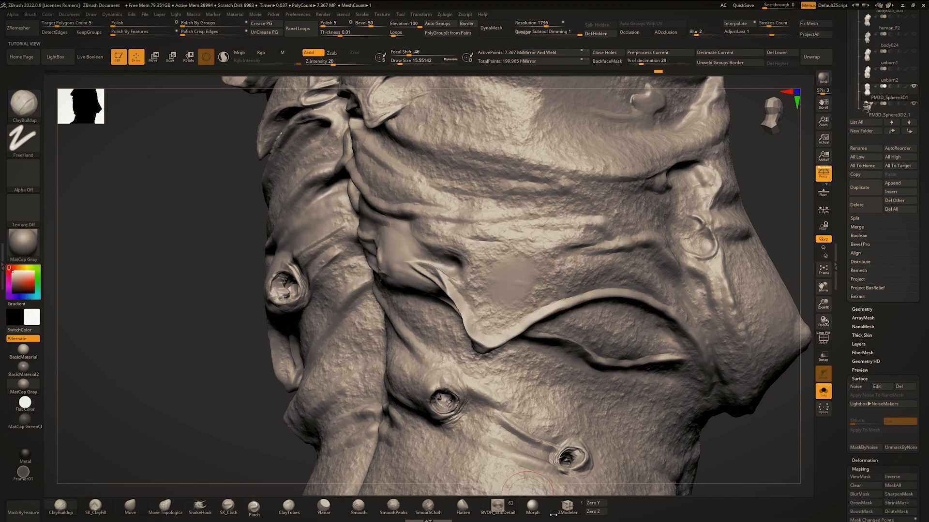
Show the whole creature and soften the noise on the lower-back folds with the Morph brush at a draw size of about 16.
click(533, 506)
mouse_move(481, 302)
alt+right_down()
mouse_move(468, 214)
mouse_move(536, 224)
alt+right_up()
ctrl+right_drag(537, 224, 525, 198)
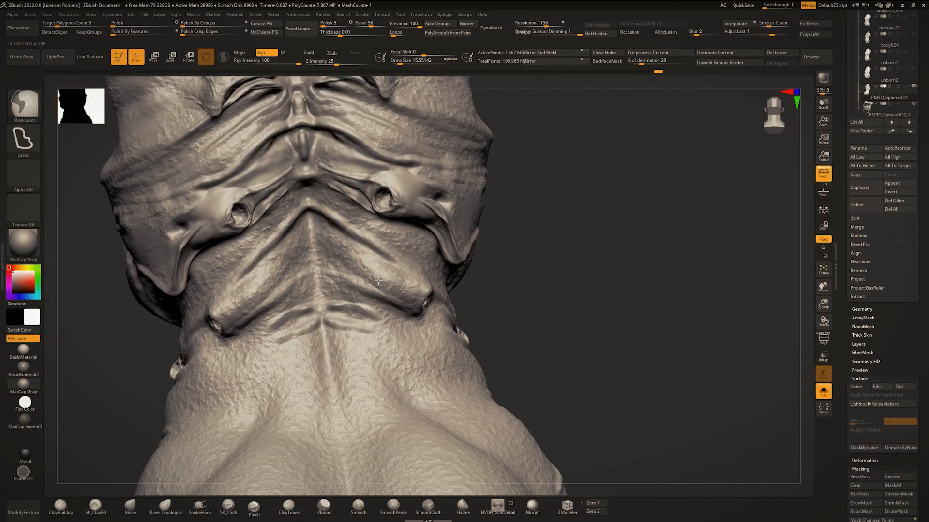
key(ctrl+shift+s)
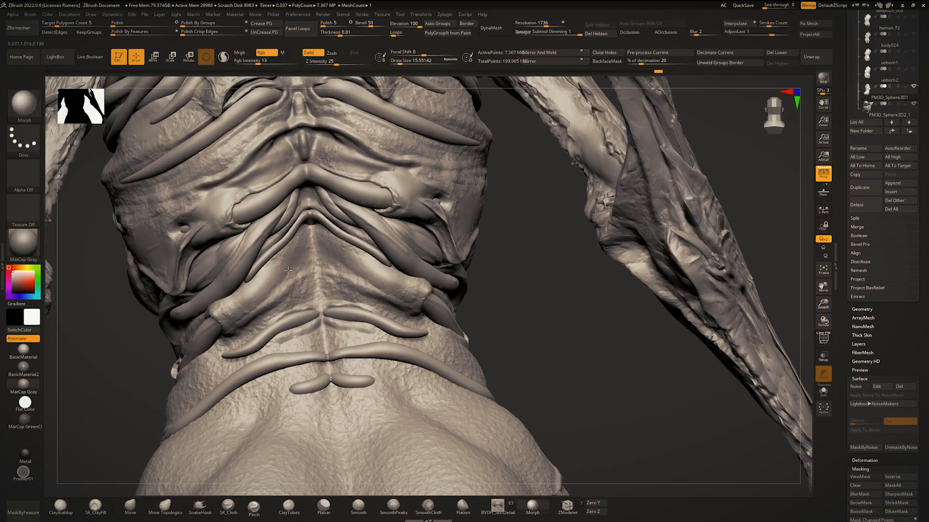
ctrl+right_drag(309, 290, 361, 305)
drag(361, 305, 356, 309)
ctrl+right_drag(357, 291, 354, 314)
ctrl+right_drag(338, 217, 337, 239)
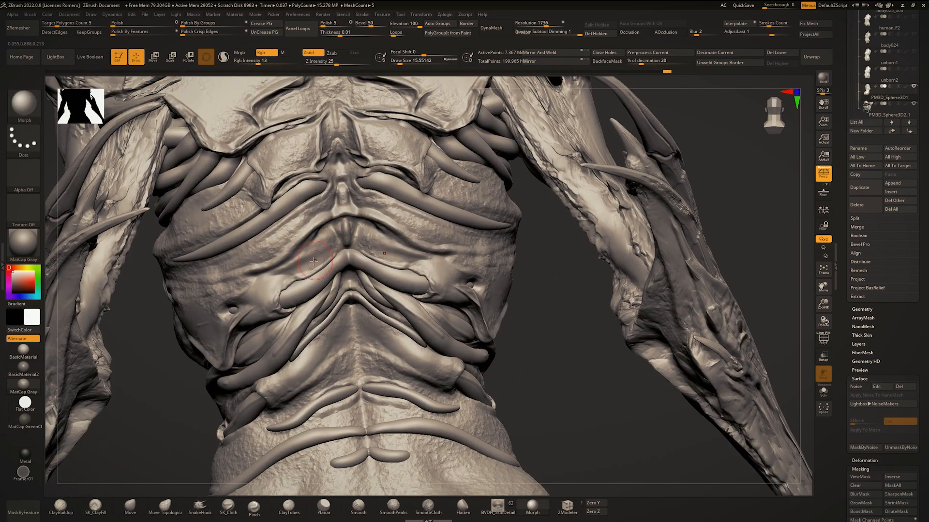
Isolate the torso and fade the noise on the buttocks with the Morph brush at a draw size of about 132.
alt+right_drag(255, 249, 265, 310)
mouse_move(314, 186)
right_down()
mouse_move(408, 271)
mouse_move(398, 251)
mouse_move(387, 332)
right_up()
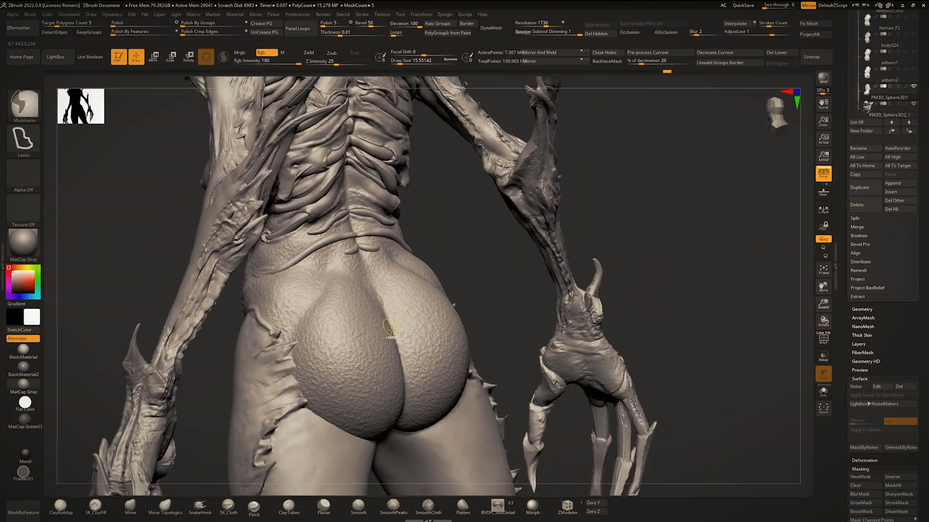
key(ctrl+shift+s)
key(space)
click(356, 378)
drag(410, 369, 379, 339)
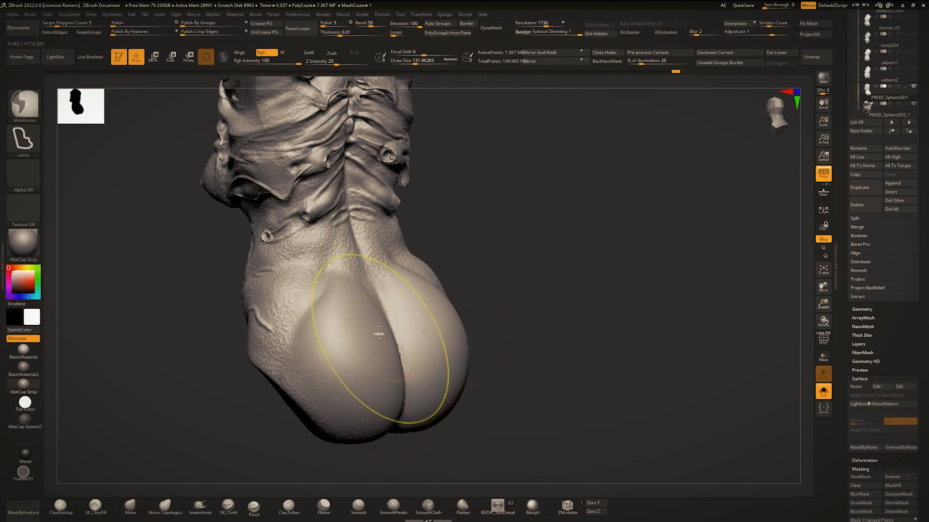
Compare the buttocks with the whole creature, then refine them in isolation with Morph at a draw size of about 90.
key(ctrl+shift+s)
right_drag(379, 334, 339, 310)
key(space)
click(370, 360)
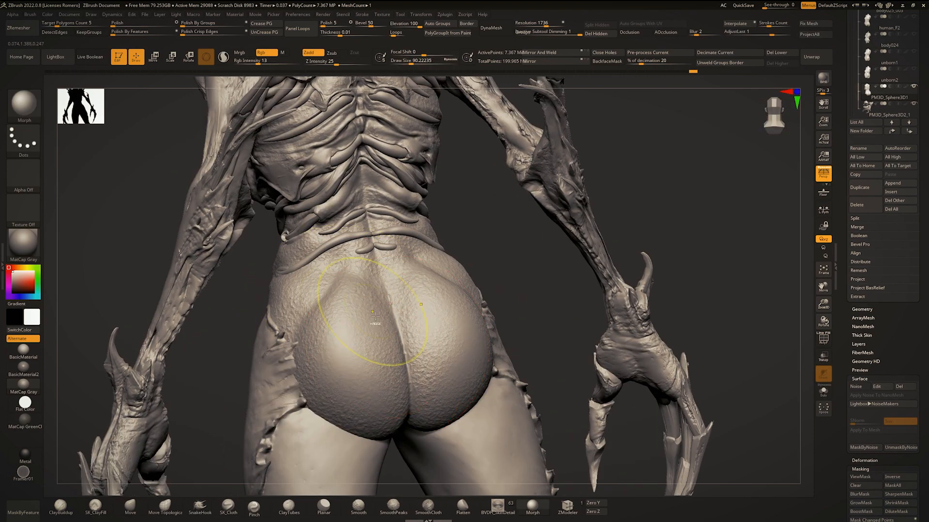
mouse_move(375, 317)
right_down()
mouse_move(399, 323)
mouse_move(438, 392)
mouse_move(387, 348)
mouse_move(379, 324)
mouse_move(393, 346)
mouse_move(386, 372)
right_up()
key(ctrl+shift+s)
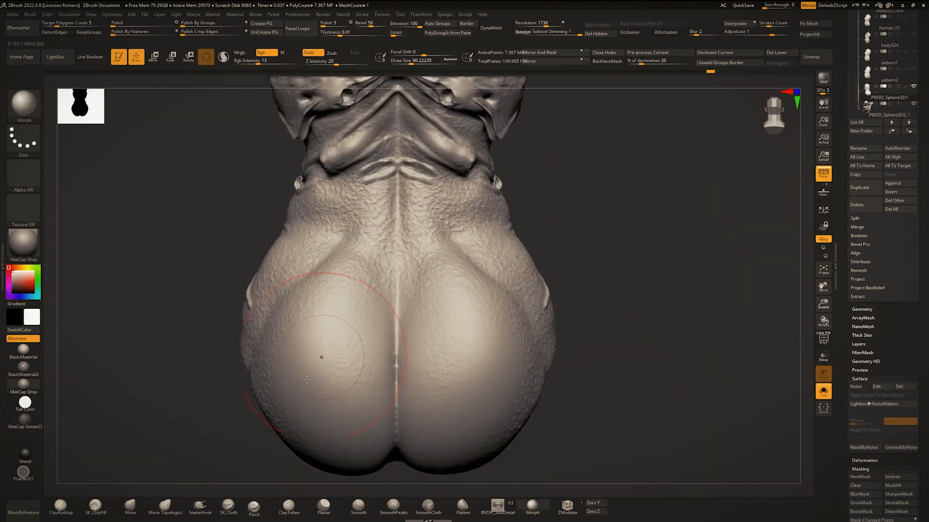
Soften the lower-back skin with the Morph brush at a draw size of about 27 and check it against the whole creature.
right_drag(343, 259, 371, 293)
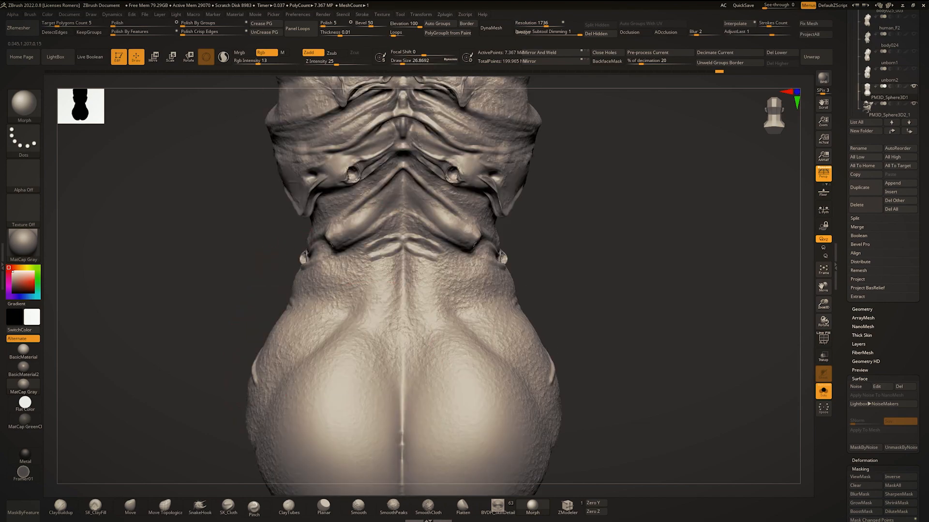
alt+right_drag(283, 309, 266, 402)
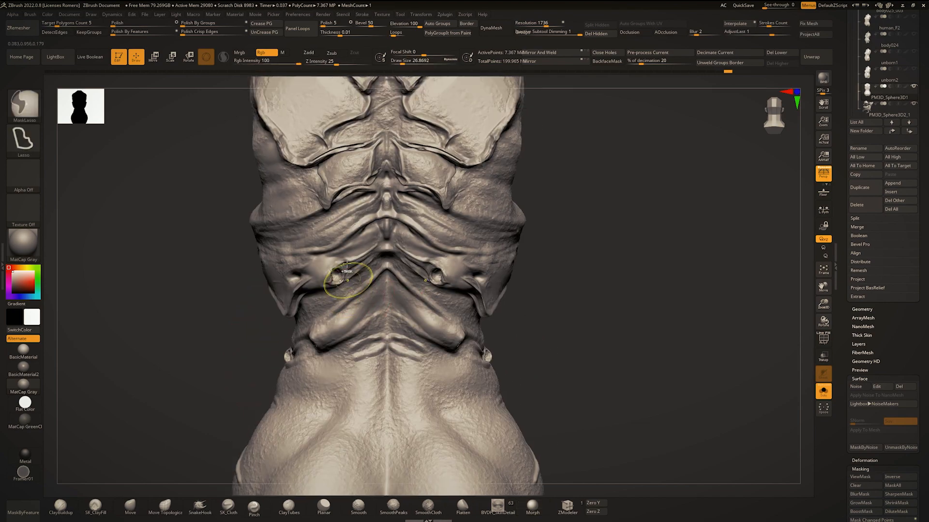
key(ctrl+shift+s)
right_drag(348, 273, 411, 217)
key(ctrl+shift+s)
Soften the noise on the sternum panels with the Morph brush at a draw size of about 12.
mouse_move(412, 218)
ctrl+right_down()
mouse_move(419, 290)
mouse_move(430, 292)
ctrl+right_up()
key(space)
drag(360, 297, 367, 296)
mouse_move(309, 227)
alt+right_down()
mouse_move(363, 291)
mouse_move(338, 300)
mouse_move(352, 306)
mouse_move(354, 361)
alt+right_up()
key(space)
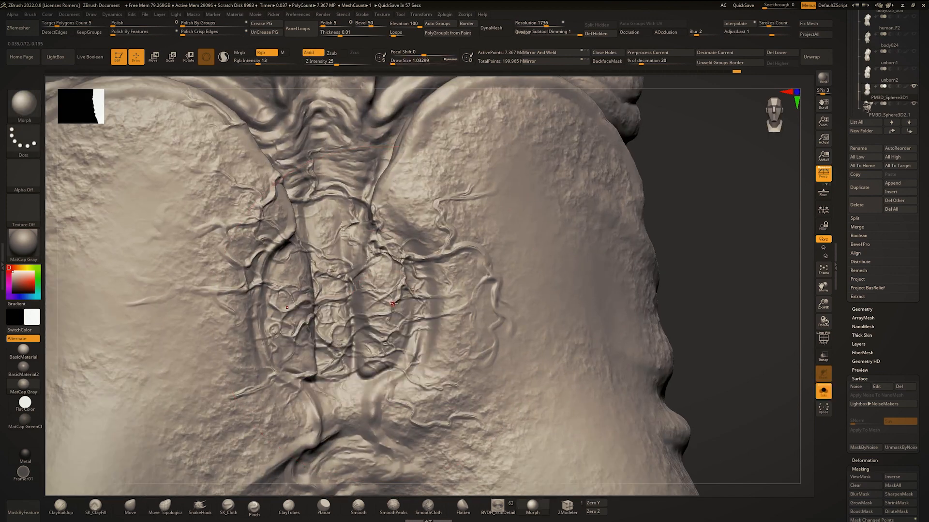
right_drag(388, 270, 399, 272)
alt+right_drag(399, 273, 417, 307)
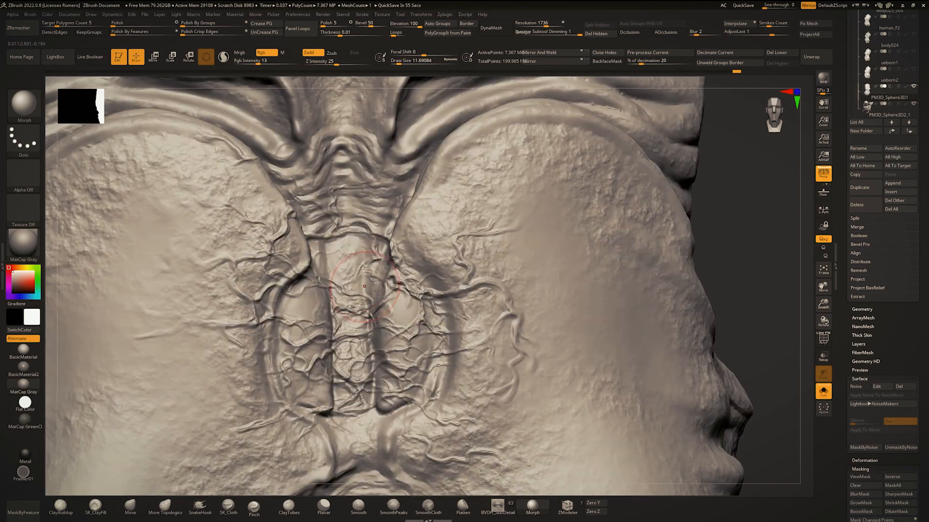
Fade the noise on the abdomen and hip with the Morph brush at a draw size of about 108.
alt+right_drag(356, 232, 380, 450)
right_drag(365, 269, 383, 194)
alt+right_drag(382, 304, 390, 158)
alt+right_drag(360, 435, 344, 300)
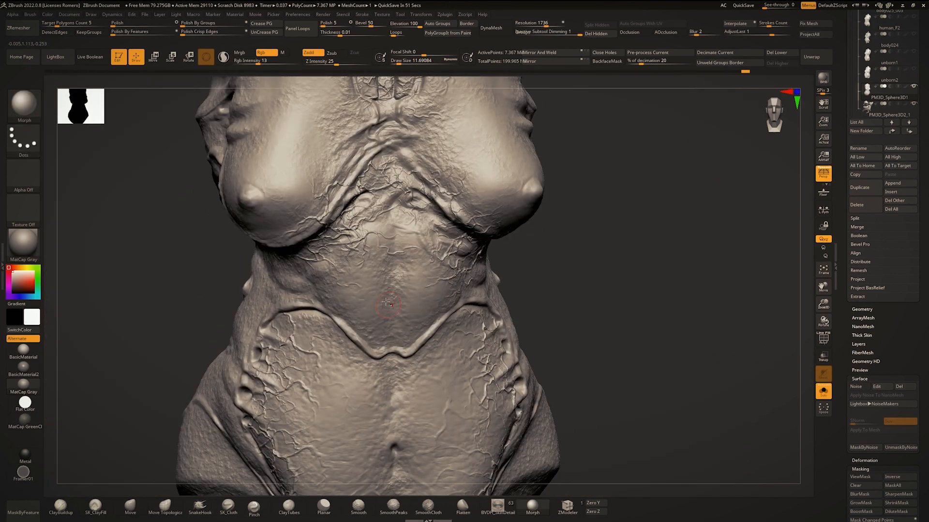
alt+right_drag(334, 449, 325, 348)
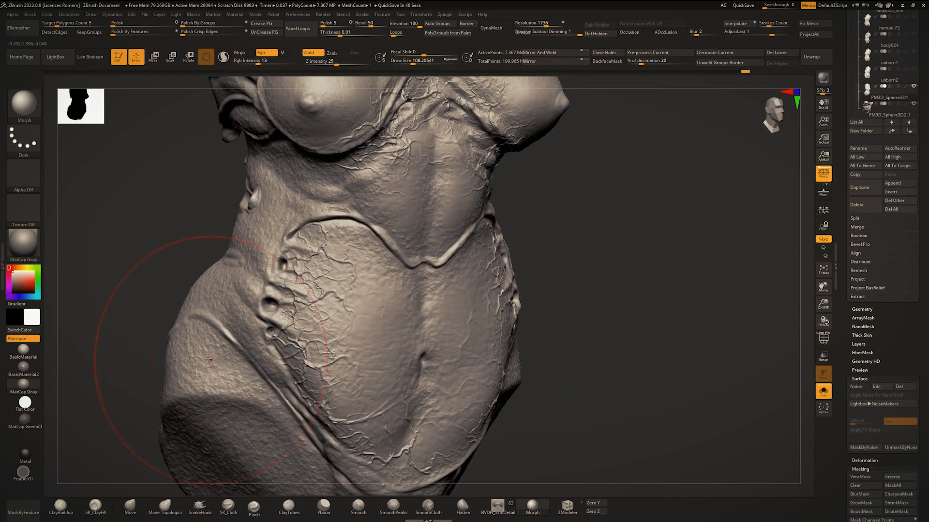
Refine the skin around the sternum with the Morph brush, reducing the draw size from about 35 to 27.
alt+right_drag(271, 242, 268, 311)
ctrl+right_drag(442, 128, 448, 196)
alt+right_drag(399, 122, 398, 261)
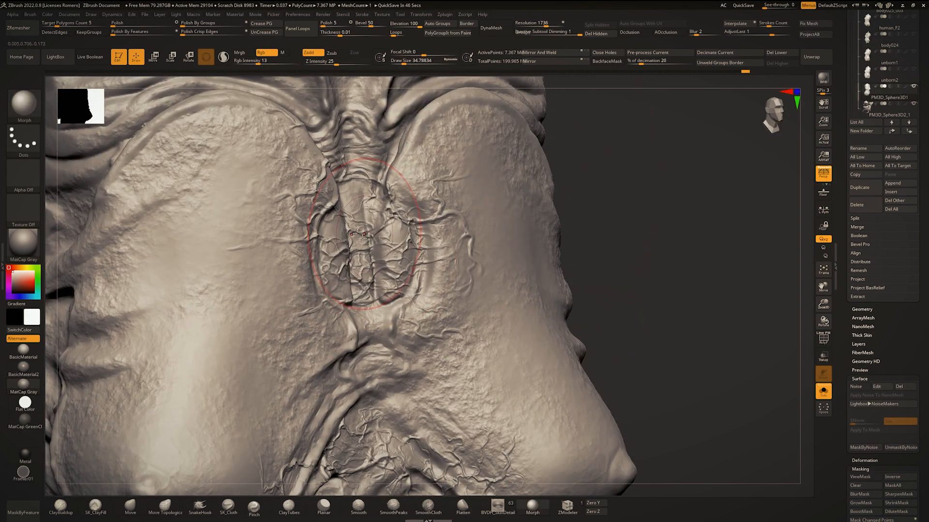
mouse_move(362, 237)
right_down()
mouse_move(316, 236)
mouse_move(318, 290)
mouse_move(342, 285)
mouse_move(347, 215)
mouse_move(359, 269)
right_up()
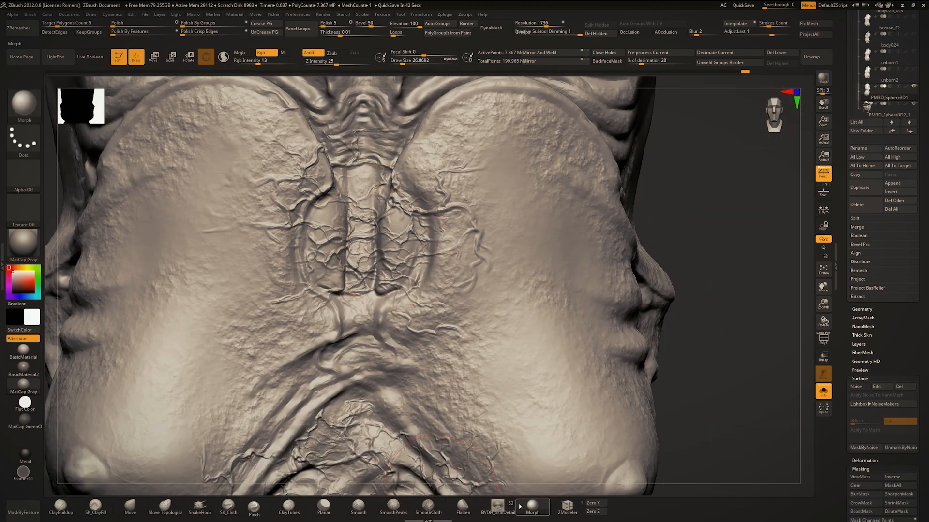
right_drag(379, 233, 443, 180)
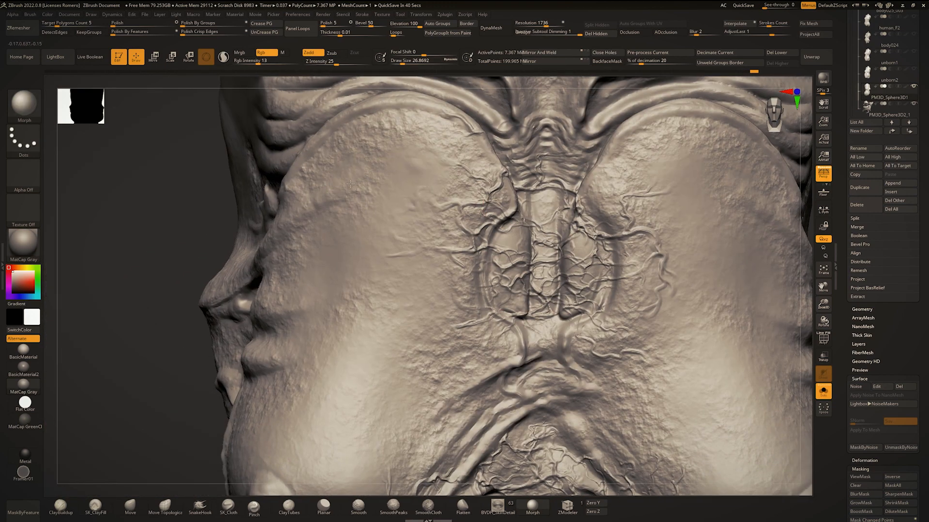
ctrl+right_drag(351, 183, 338, 145)
Soften the rib-side folds beside the breast with Morph at a draw size of about 27 and compare them with the whole creature.
right_drag(271, 193, 373, 220)
alt+right_drag(261, 155, 344, 195)
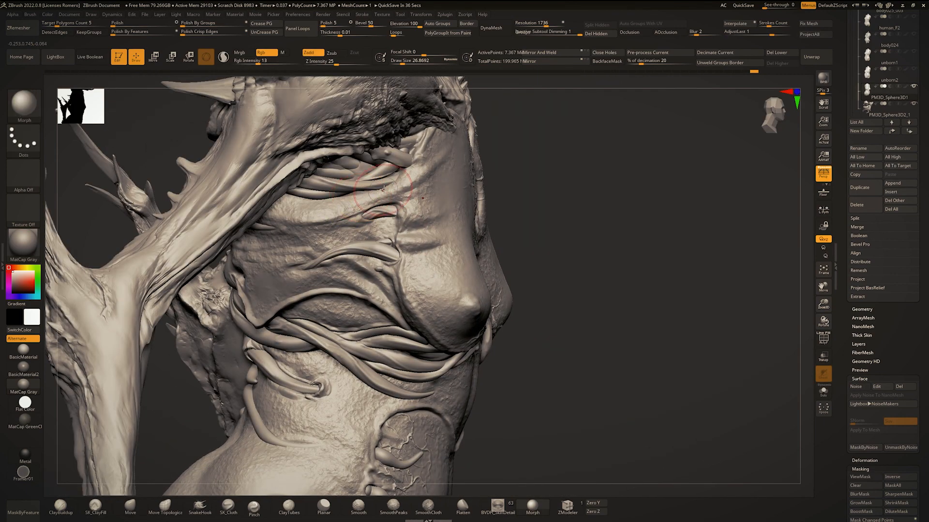
mouse_move(382, 189)
mouse_down()
mouse_move(303, 208)
mouse_move(380, 197)
mouse_up()
ctrl+right_drag(380, 197, 403, 175)
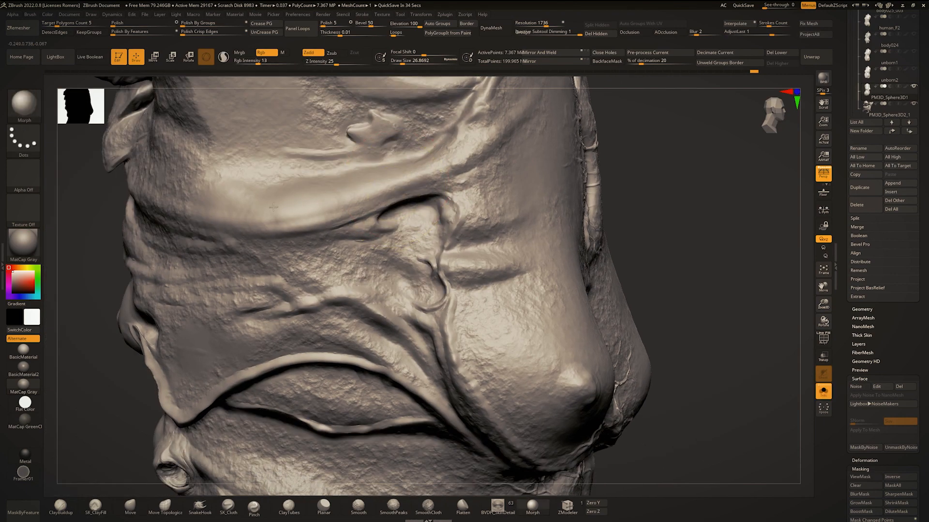
right_drag(399, 271, 397, 325)
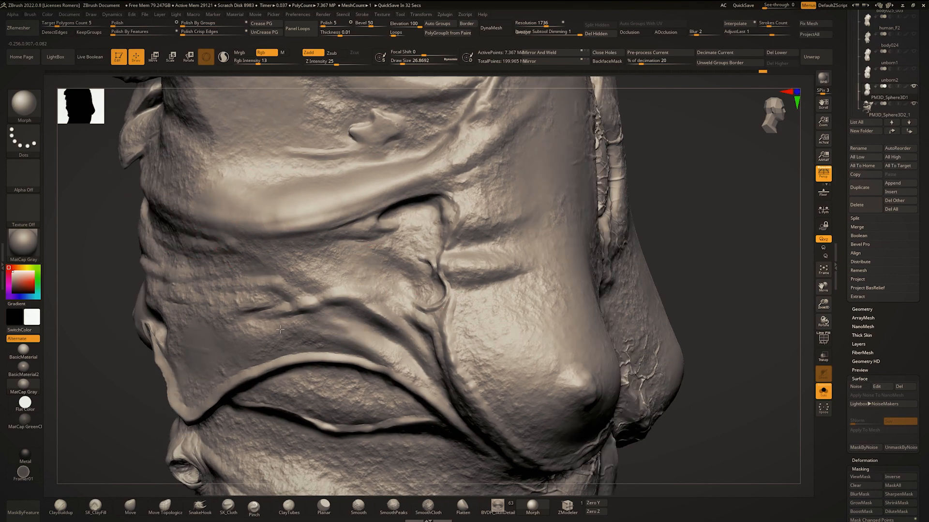
alt+right_drag(402, 218, 399, 326)
right_drag(430, 219, 399, 218)
key(ctrl+shift+s)
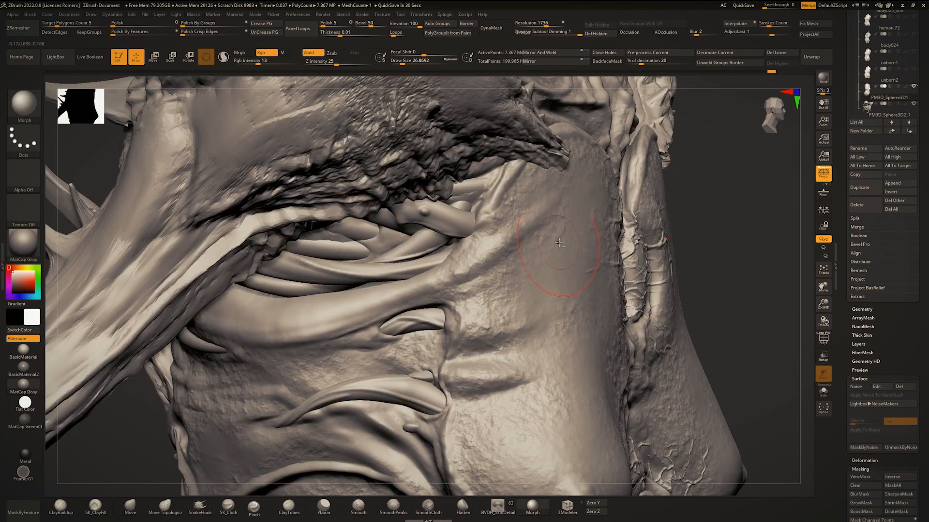
Turn on Occlusion for the whole creature and examine the torso from the side and front.
alt+right_drag(564, 253, 442, 184)
ctrl+right_drag(443, 184, 448, 232)
right_drag(517, 220, 465, 179)
right_drag(449, 214, 435, 261)
right_drag(546, 264, 505, 264)
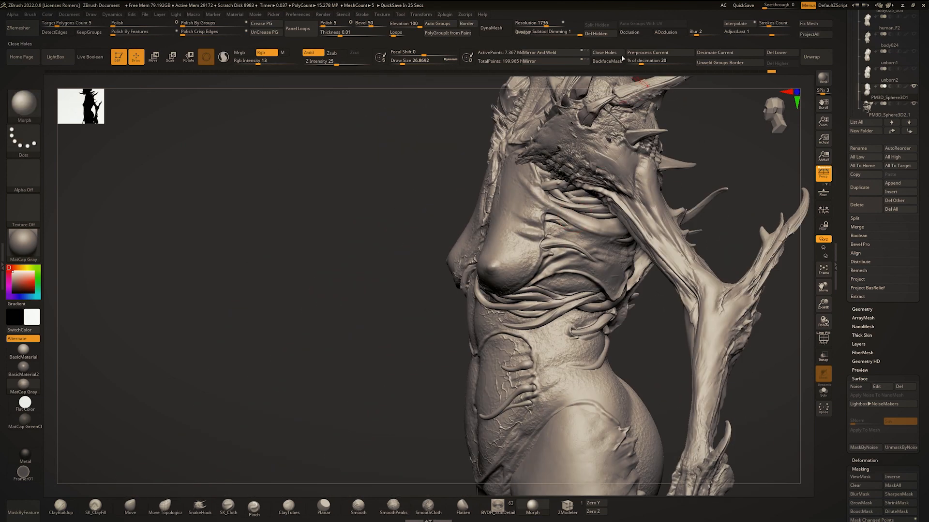
click(632, 32)
right_drag(430, 241, 383, 241)
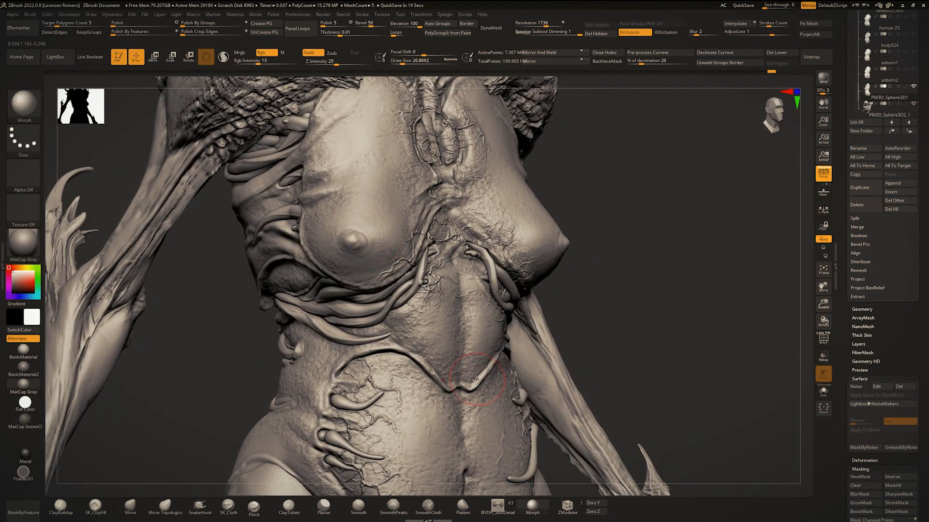
mouse_move(445, 275)
ctrl+right_down()
mouse_move(445, 312)
mouse_move(491, 254)
mouse_move(467, 278)
mouse_move(442, 241)
mouse_move(476, 261)
mouse_move(484, 281)
mouse_move(478, 269)
ctrl+right_up()
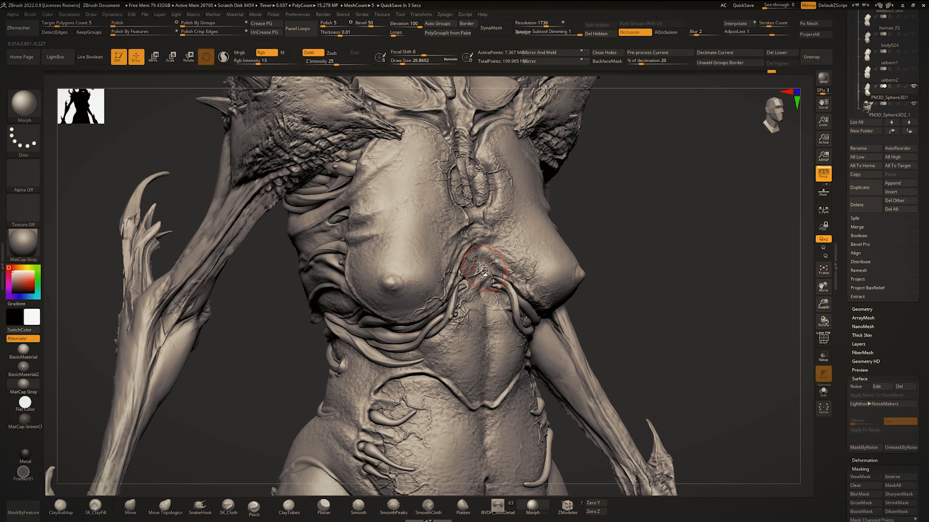
key(alt+Tab)
key(alt+shift+Tab)
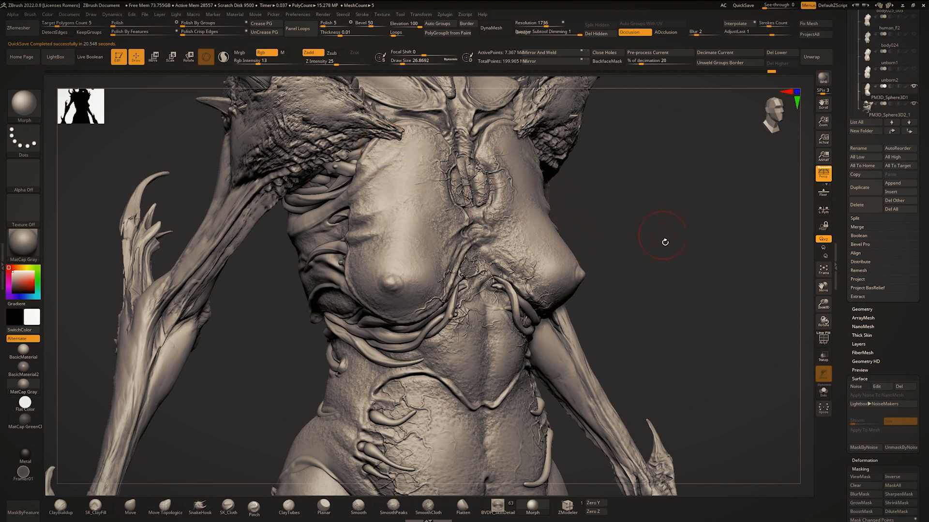
drag(665, 242, 567, 218)
right_drag(568, 219, 543, 226)
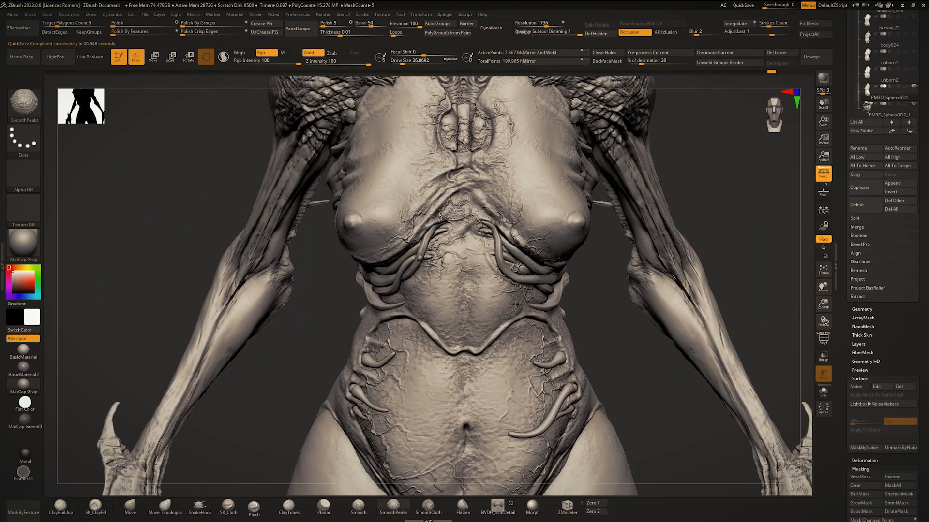
right_drag(490, 298, 485, 308)
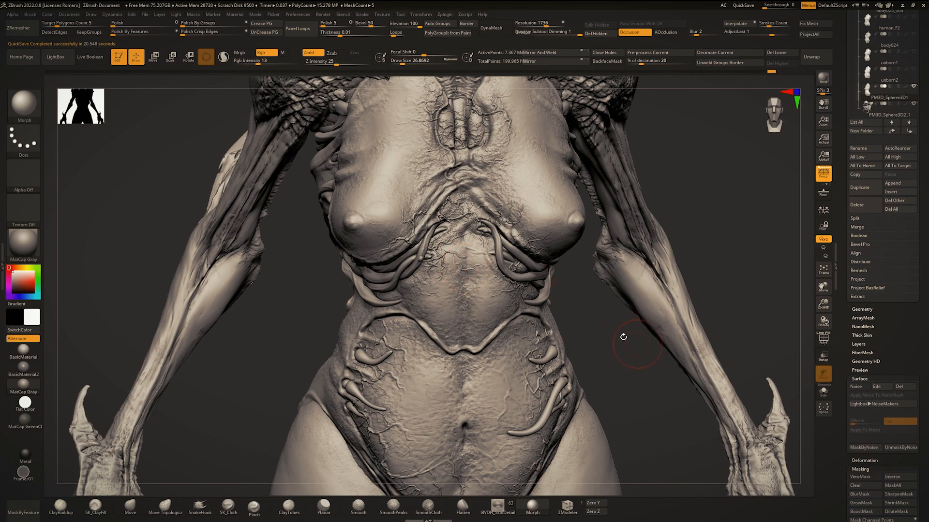
Enable surface noise on the torso and open its NoiseMaker settings.
drag(927, 360, 872, 300)
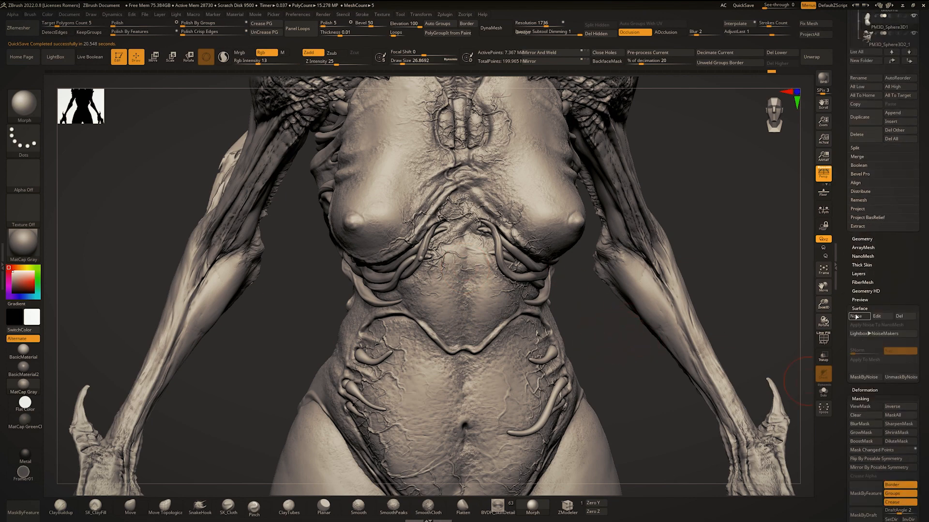
click(855, 317)
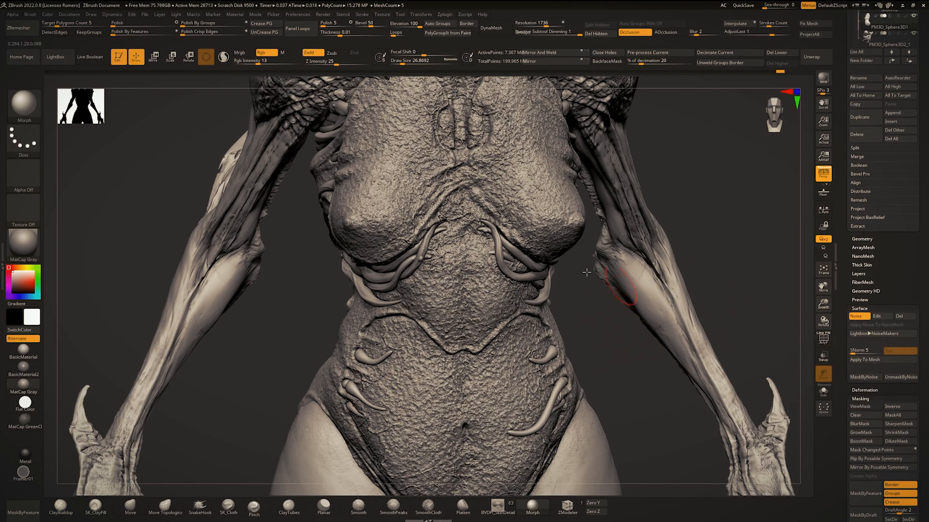
right_drag(586, 272, 796, 306)
click(876, 316)
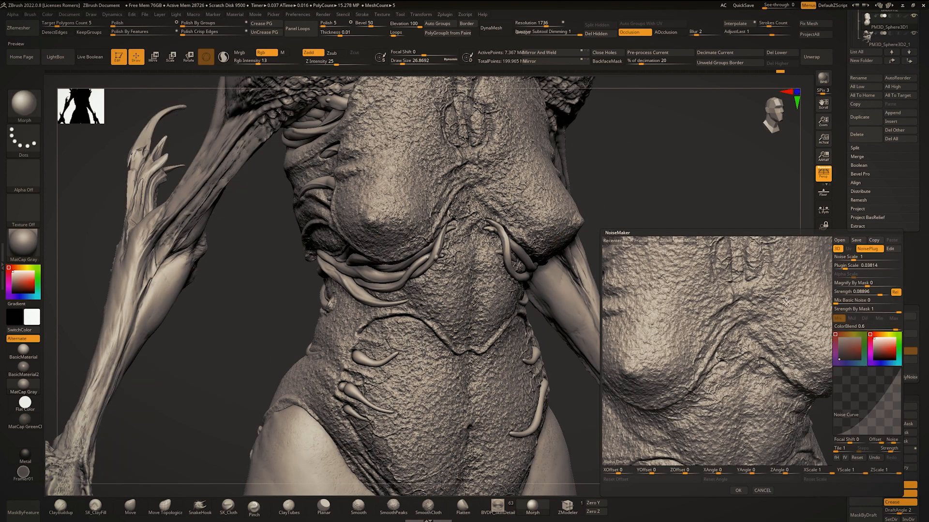
Turn off the noise plugin to use basic 3D noise and set its strength to about 0.0029.
click(866, 293)
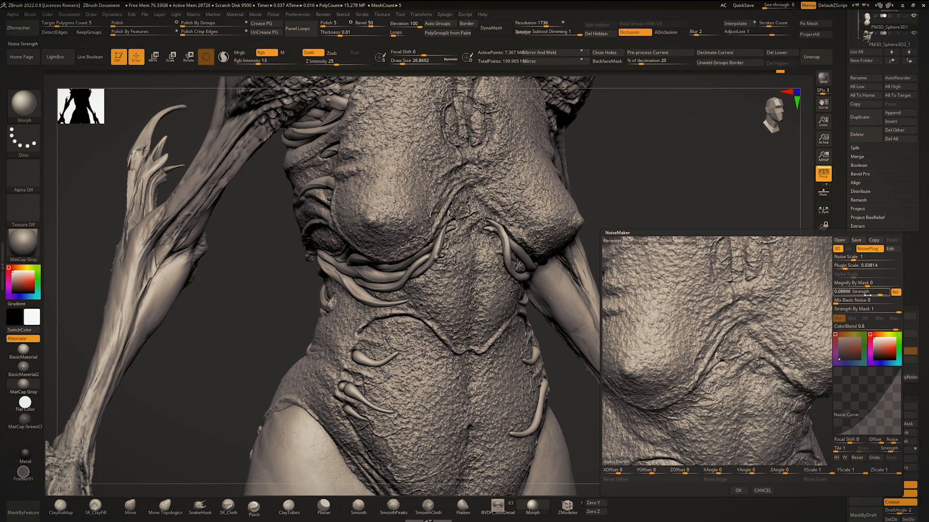
click(841, 266)
click(867, 248)
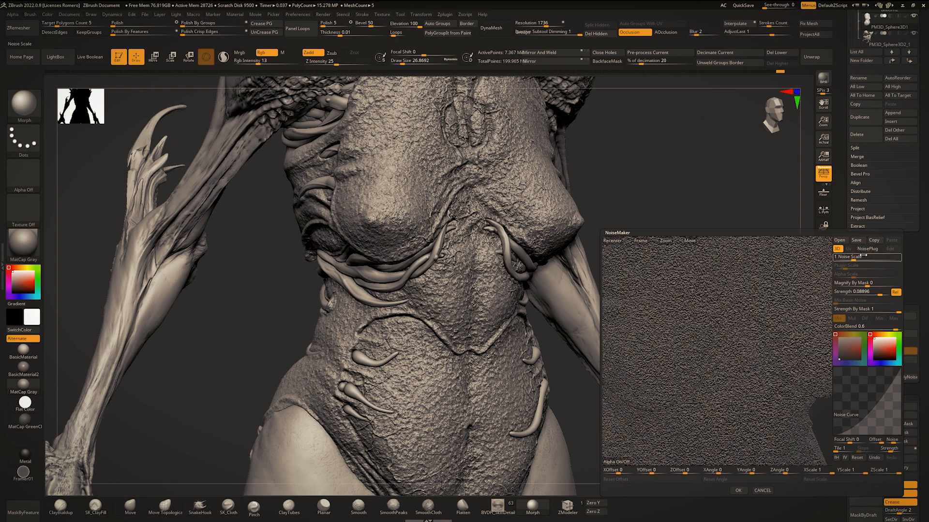
drag(873, 293, 871, 292)
mouse_move(720, 317)
ctrl+right_down()
mouse_move(722, 364)
mouse_move(827, 320)
ctrl+right_up()
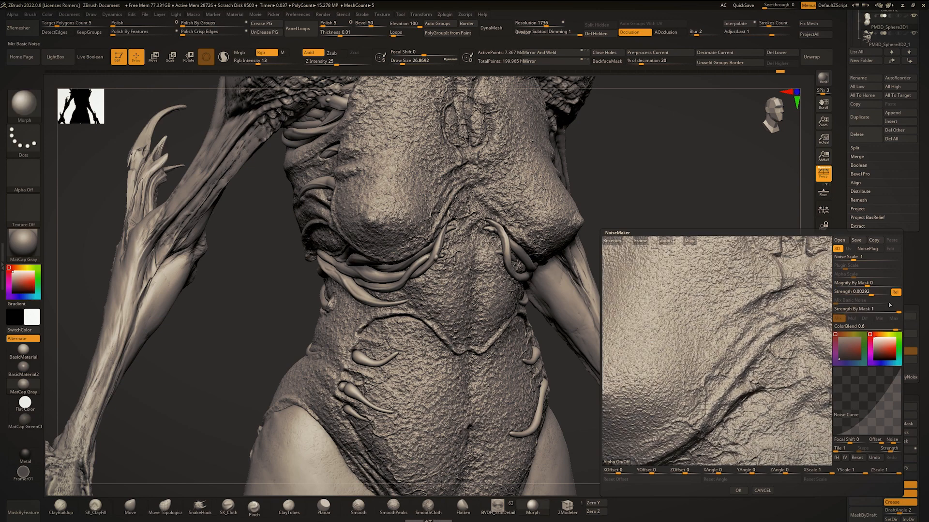
Reset the noise curve, fine-tune the noise strength and accept the NoiseMaker settings.
click(861, 460)
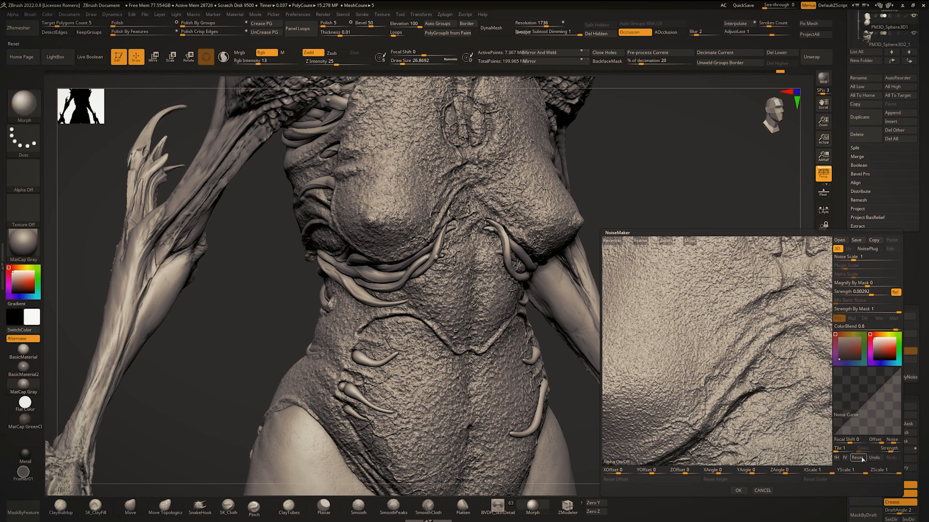
mouse_move(874, 401)
mouse_down()
mouse_move(857, 391)
mouse_move(868, 399)
mouse_up()
drag(873, 293, 869, 295)
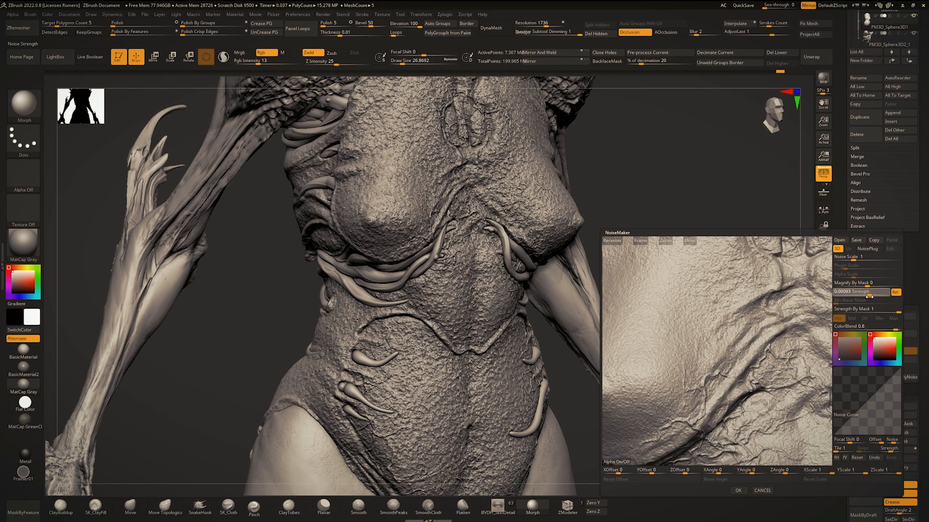
drag(869, 296, 872, 296)
click(737, 491)
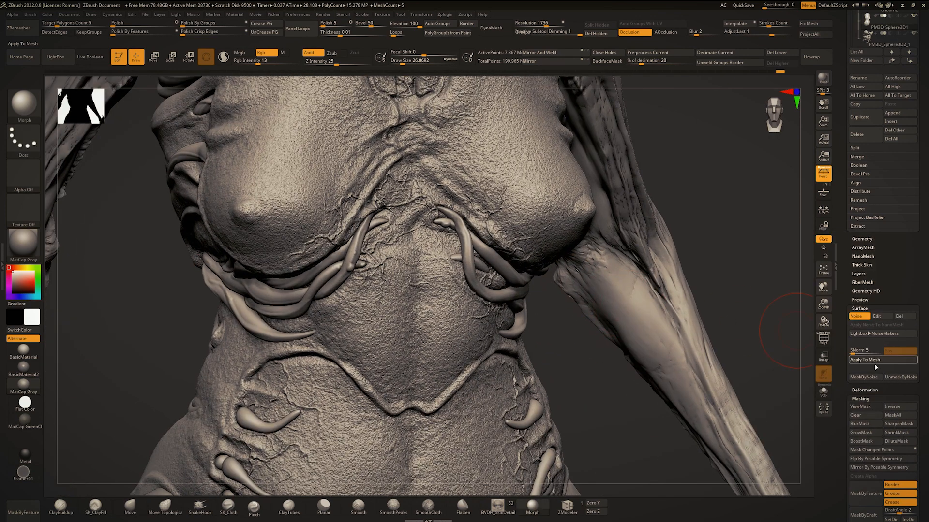
Try applying the fine noise to the torso mesh, undo it and turn the surface noise off.
click(874, 363)
alt+right_drag(512, 278, 562, 354)
key(ctrl+z)
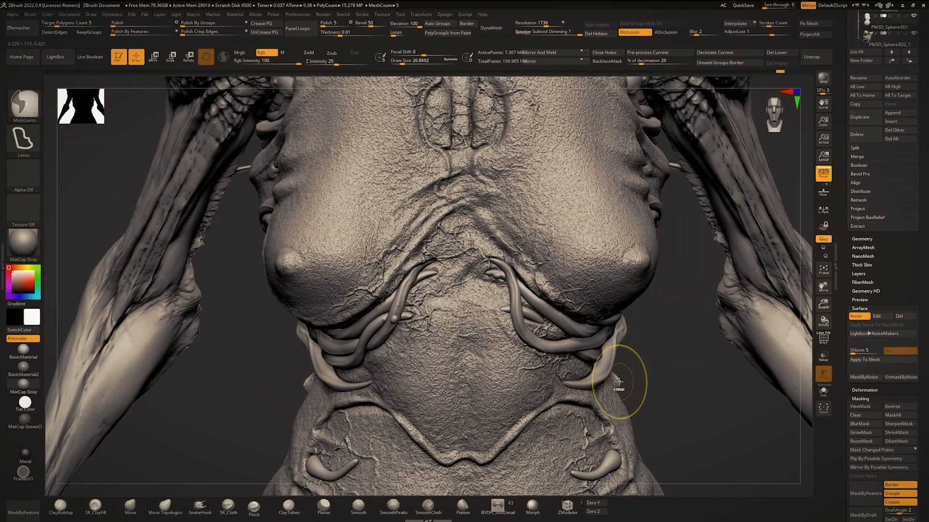
click(855, 316)
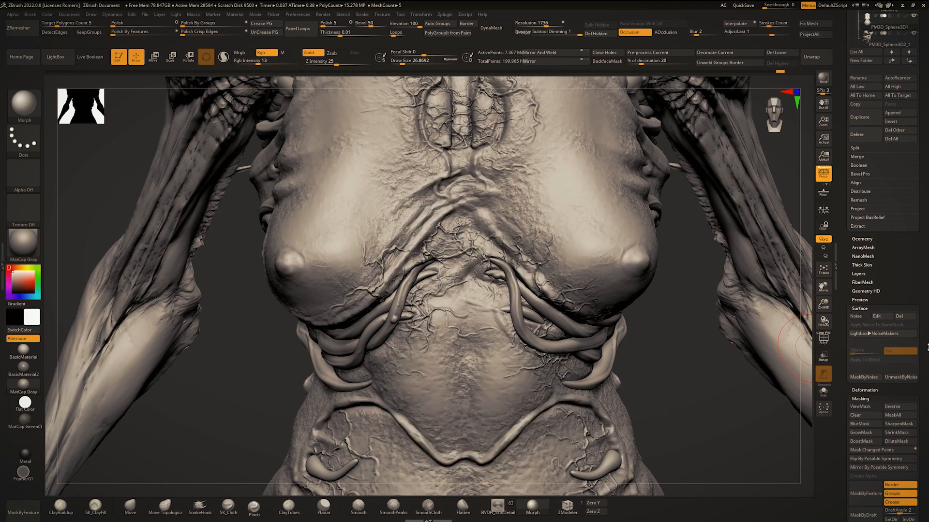
Re-enable the fine surface noise and apply it to the torso mesh.
scroll(863, 362, down, 6)
click(857, 399)
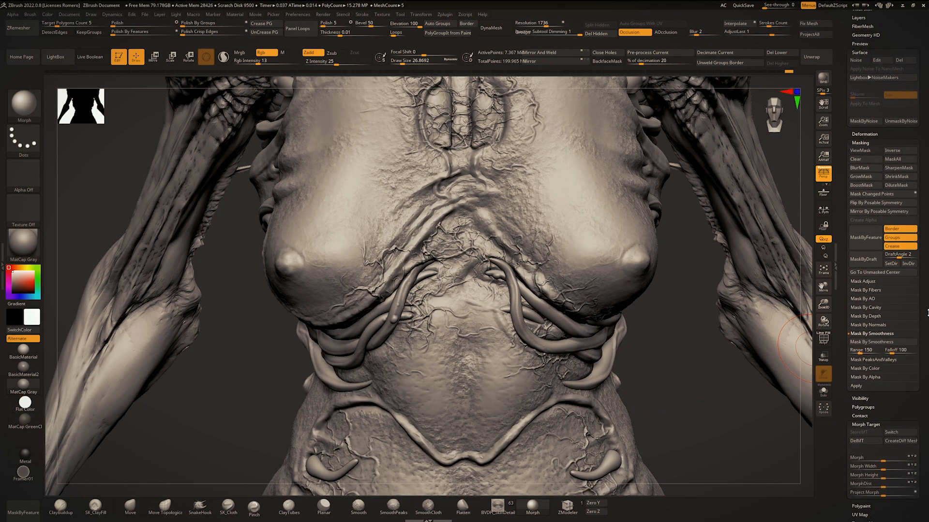
scroll(919, 339, up, 3)
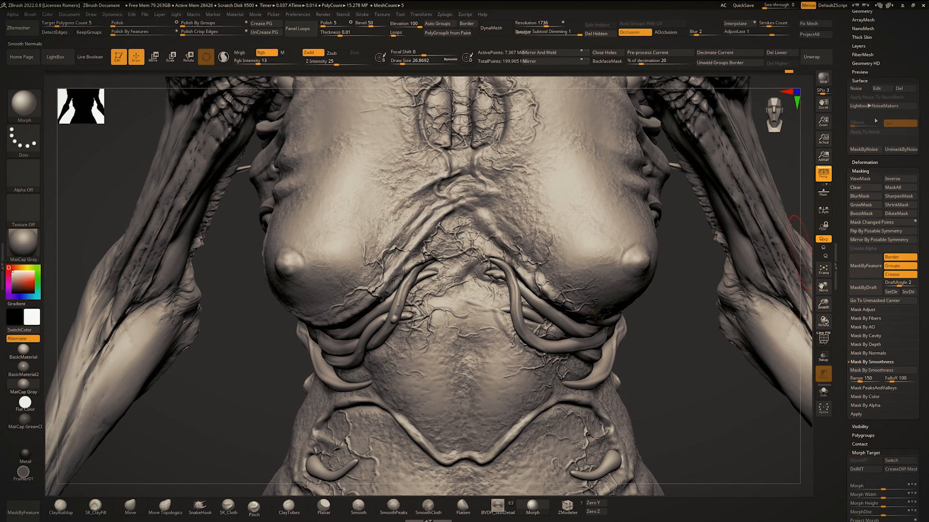
click(854, 90)
click(856, 135)
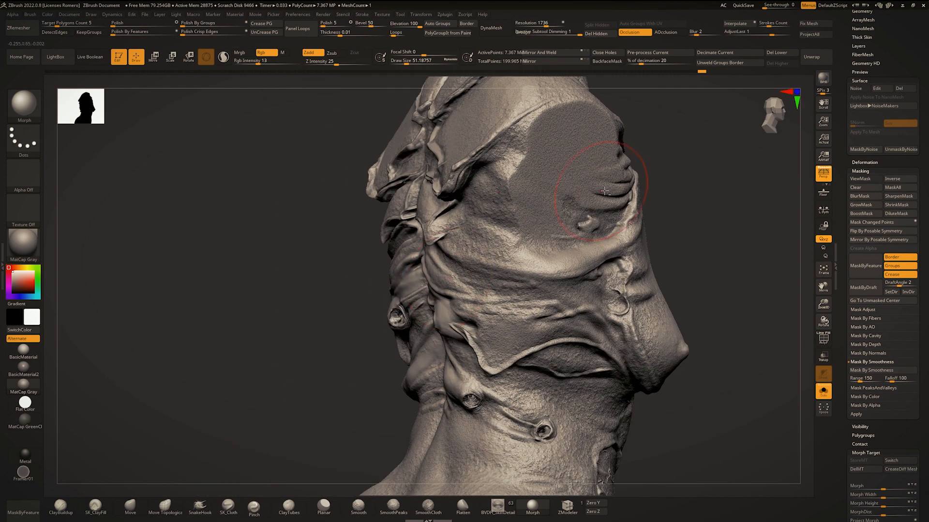
Soften the fine noise on the torso with Morph at a draw size of about 51, and show the whole creature without Occlusion.
mouse_move(604, 191)
right_down()
mouse_move(406, 213)
mouse_move(381, 237)
right_up()
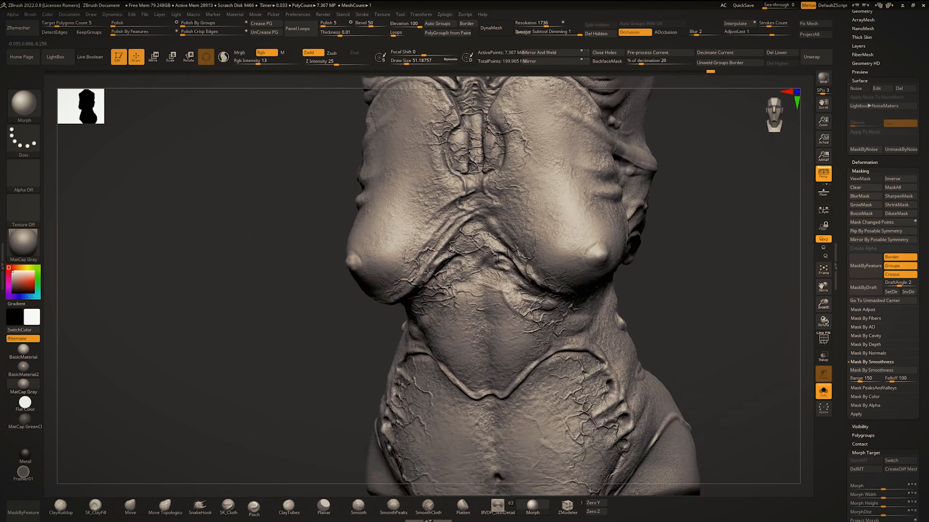
mouse_move(427, 273)
right_down()
mouse_move(471, 273)
mouse_move(472, 319)
right_up()
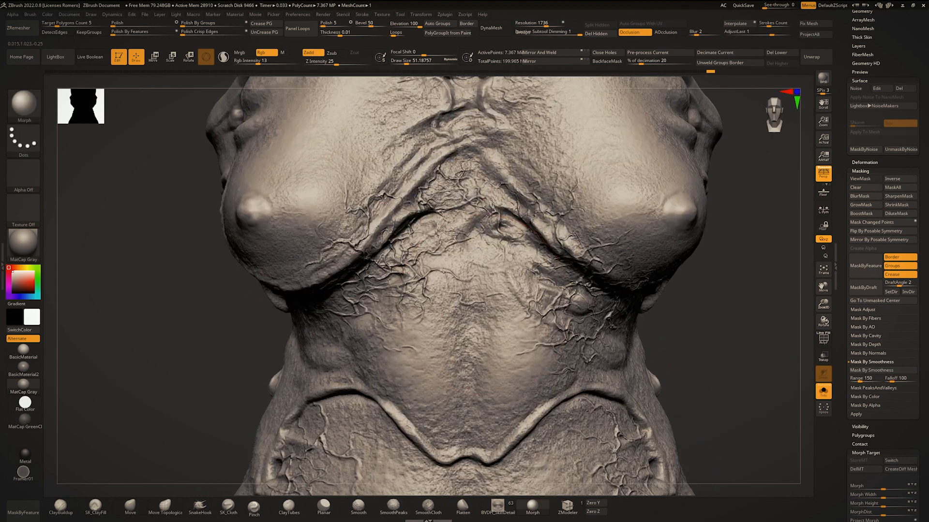
right_drag(449, 290, 493, 286)
drag(483, 314, 488, 303)
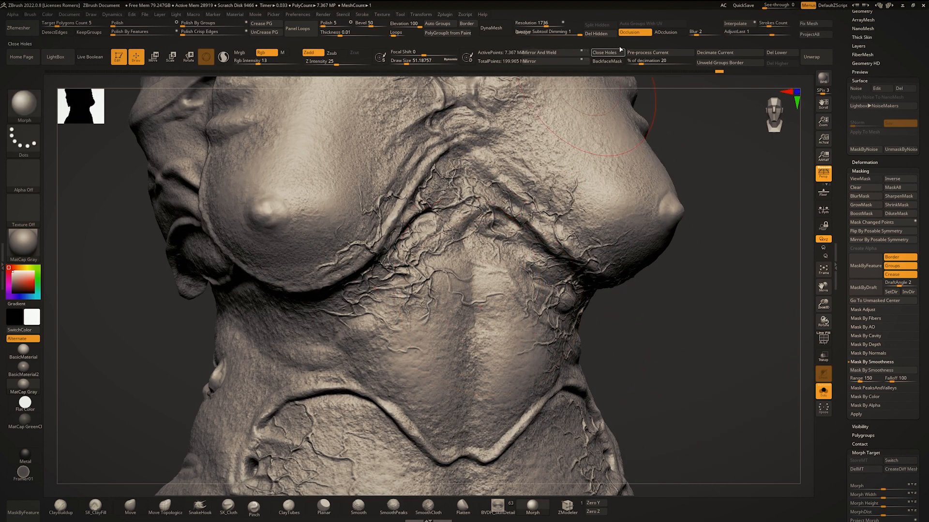
right_drag(488, 227, 448, 219)
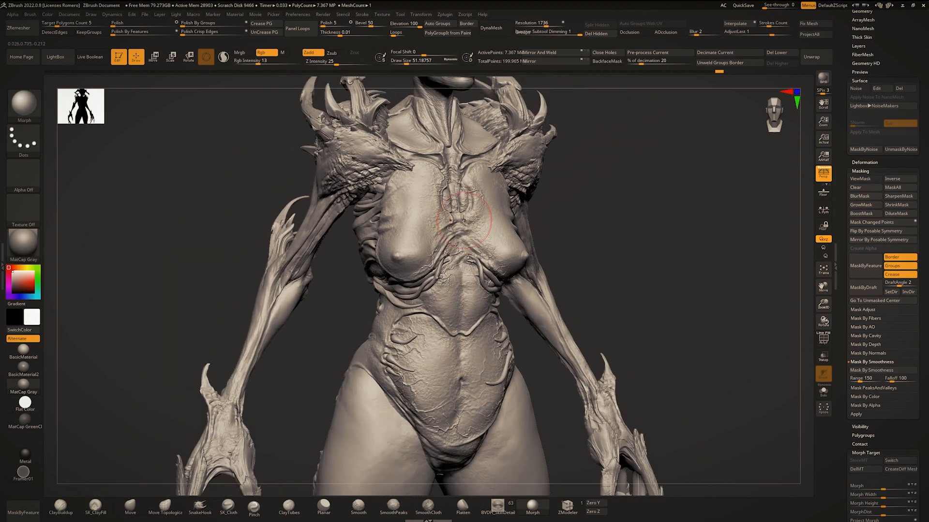
Set up the Standard brush with the Spray stroke and Alpha 08 for detailing the creature's torso.
mouse_move(484, 223)
right_down()
mouse_move(426, 233)
mouse_move(459, 232)
mouse_move(440, 242)
mouse_move(486, 287)
right_up()
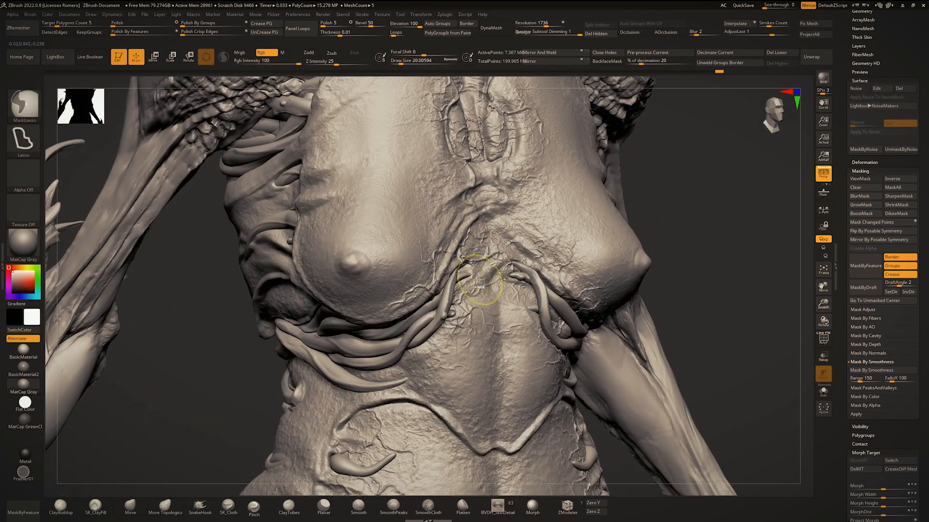
key(b)
key(s)
key(t)
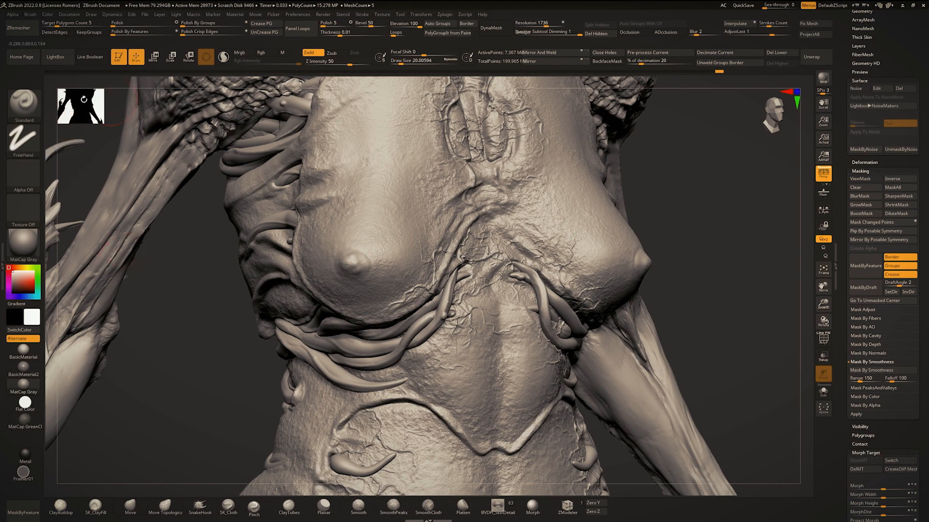
click(35, 142)
click(207, 146)
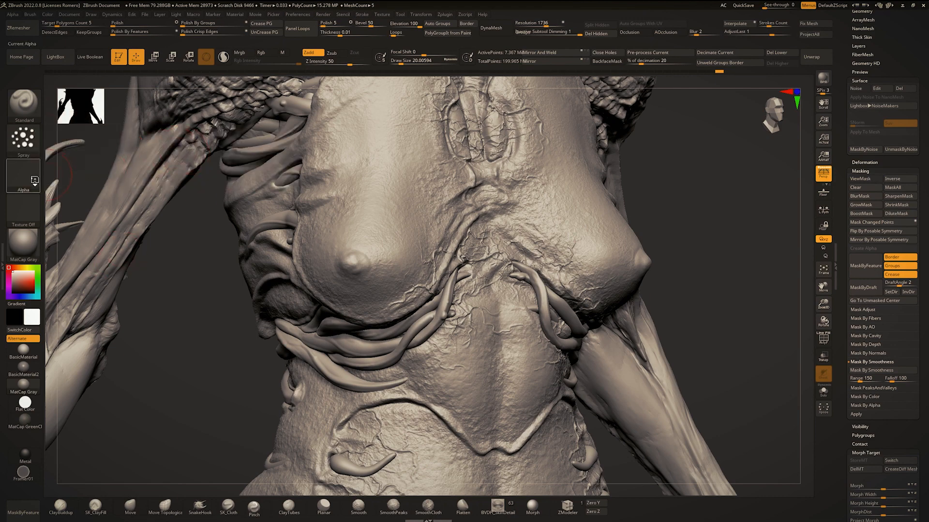
click(23, 174)
mouse_move(318, 213)
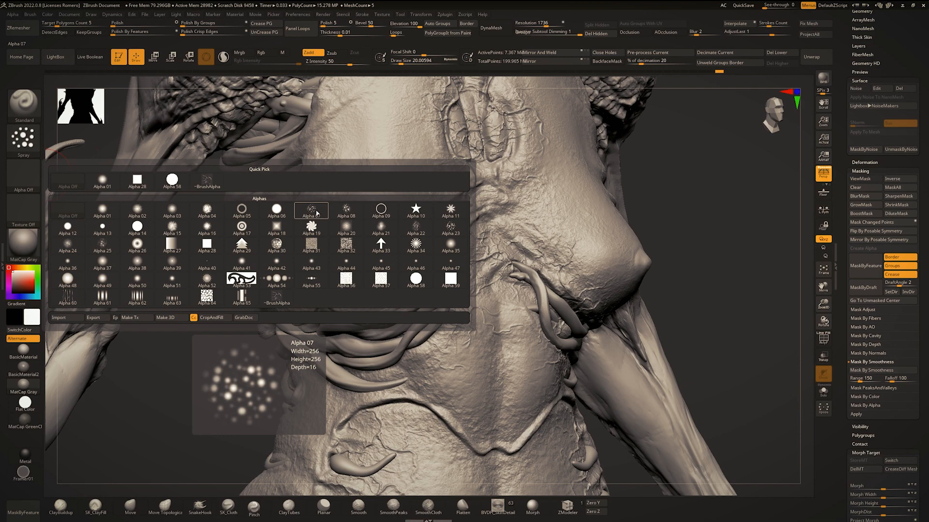
click(344, 213)
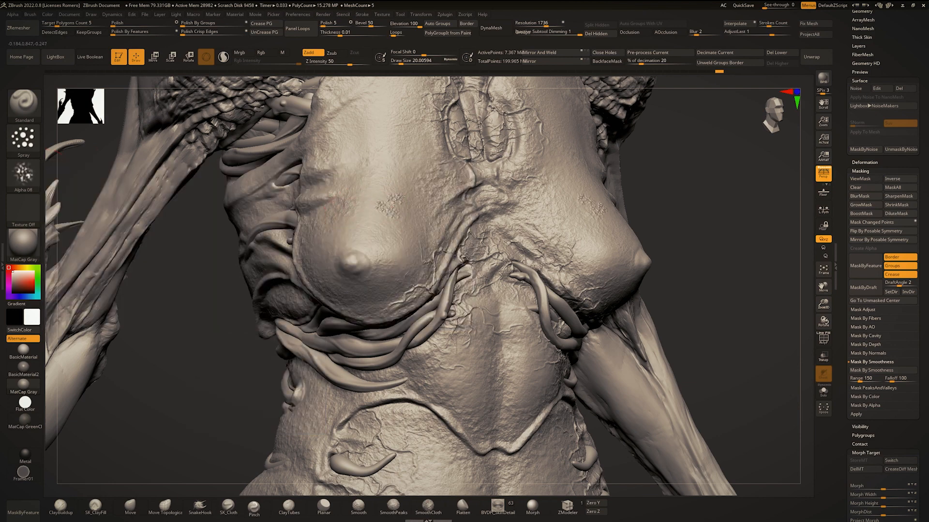
Undo a trial spray stroke on the chest and switch the brush to Zsub with a Z intensity of 10.
drag(394, 205, 410, 155)
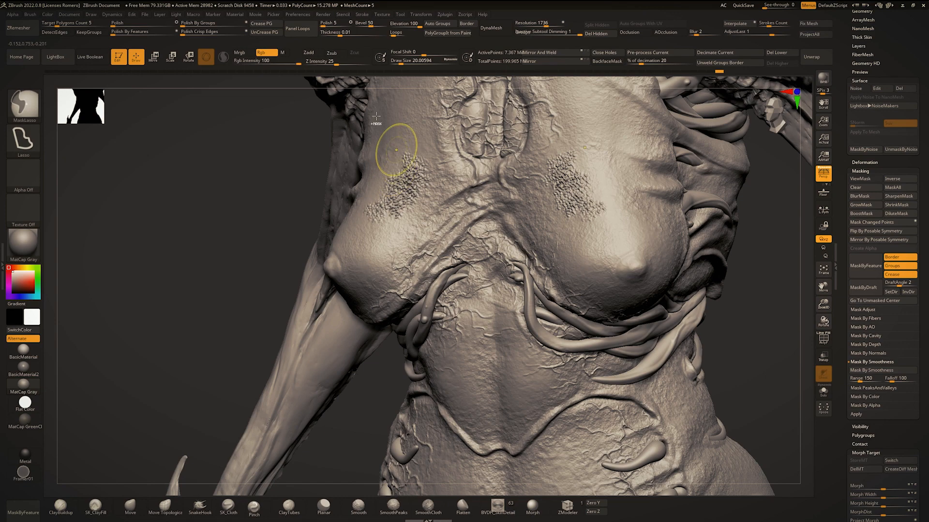
key(ctrl+z)
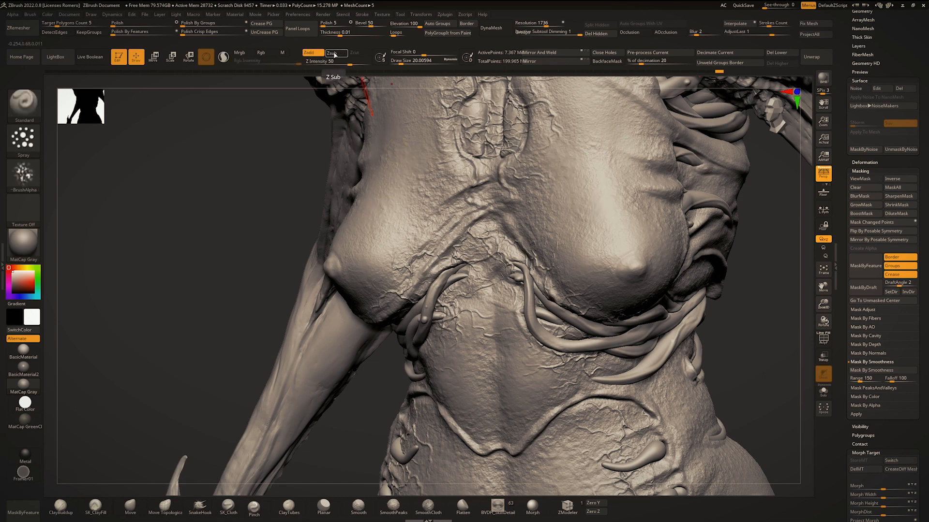
click(334, 54)
drag(347, 60, 321, 63)
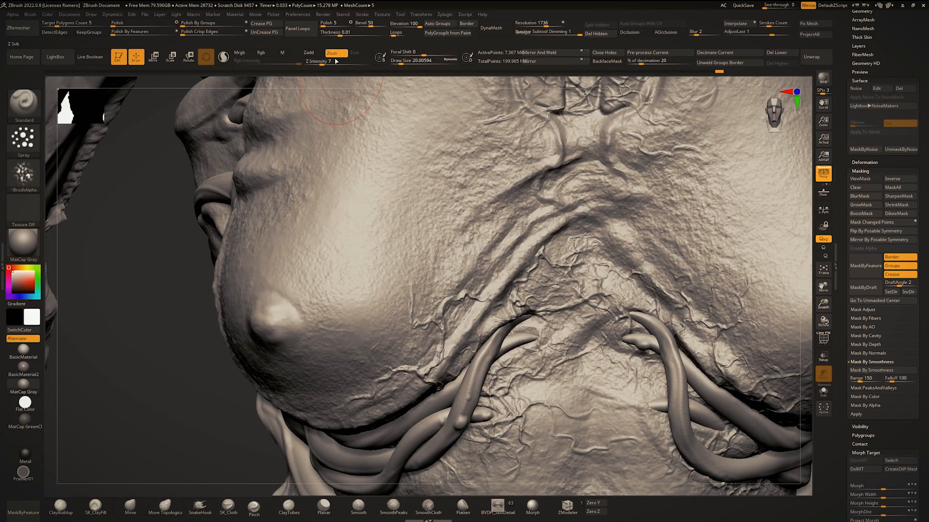
drag(322, 63, 325, 63)
Spray subtle recessed texture over the breast at a draw size of about 20, undoing the first attempt.
drag(399, 177, 369, 295)
key(ctrl+z)
key(bracketleft)
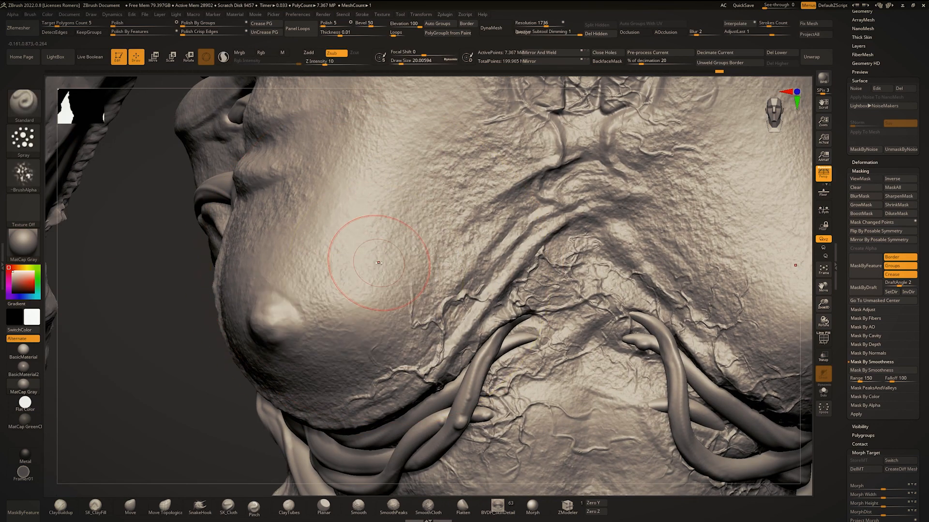
drag(379, 263, 379, 294)
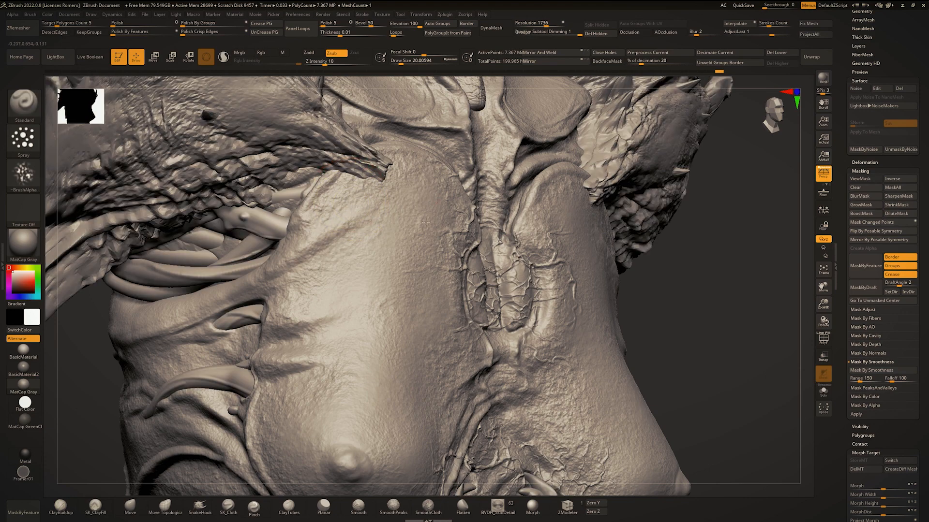
Spray recessed texture over the upper chest, enlarging the draw size to about 35.
key(s)
click(405, 216)
key(space)
mouse_move(344, 279)
mouse_down()
mouse_move(387, 270)
mouse_move(321, 314)
mouse_up()
key(space)
key(space)
drag(391, 268, 403, 268)
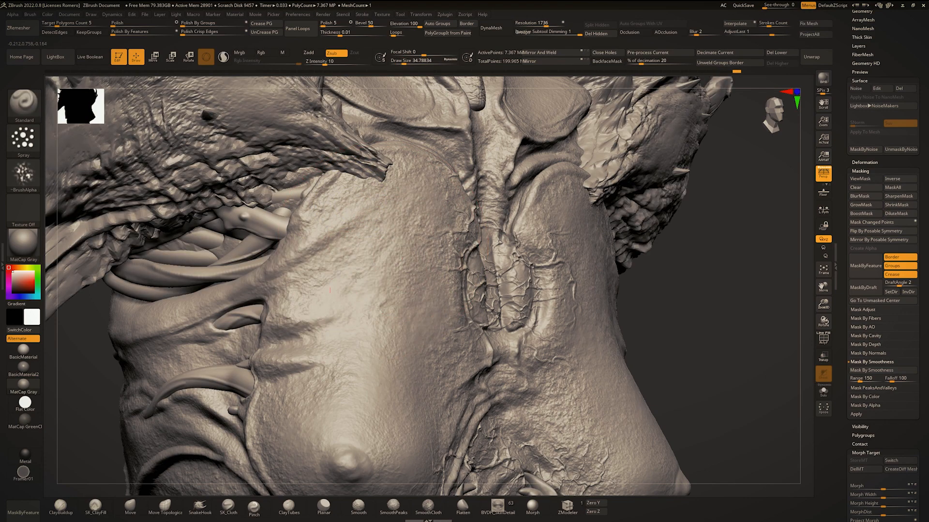
Spray finer recessed texture around the sternum and upper abdomen at a draw size of about 18.
mouse_move(397, 242)
ctrl+right_down()
mouse_move(394, 198)
mouse_move(357, 204)
ctrl+right_up()
mouse_move(425, 239)
ctrl+right_down()
mouse_move(423, 271)
mouse_move(407, 273)
ctrl+right_up()
key(space)
drag(428, 280, 420, 280)
alt+right_drag(435, 329, 416, 189)
shift+right_drag(416, 189, 414, 182)
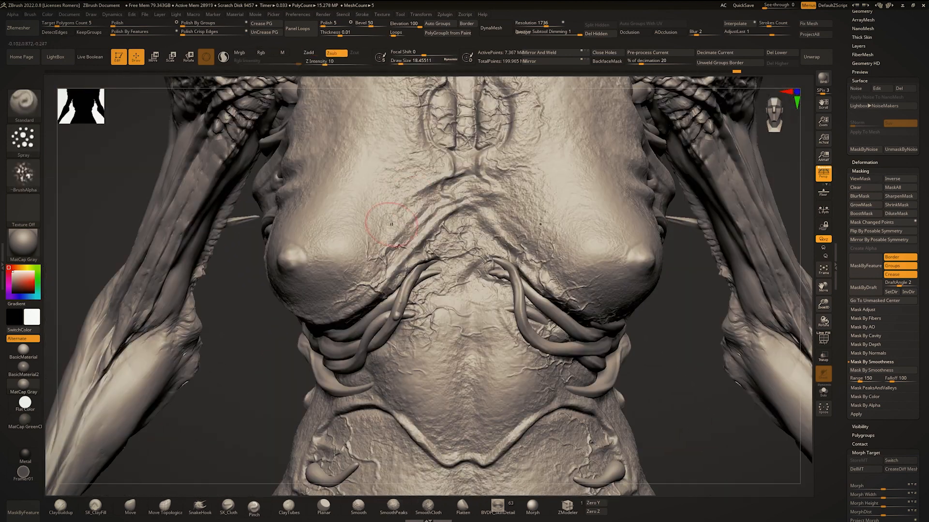
drag(450, 240, 455, 269)
alt+right_drag(413, 196, 387, 136)
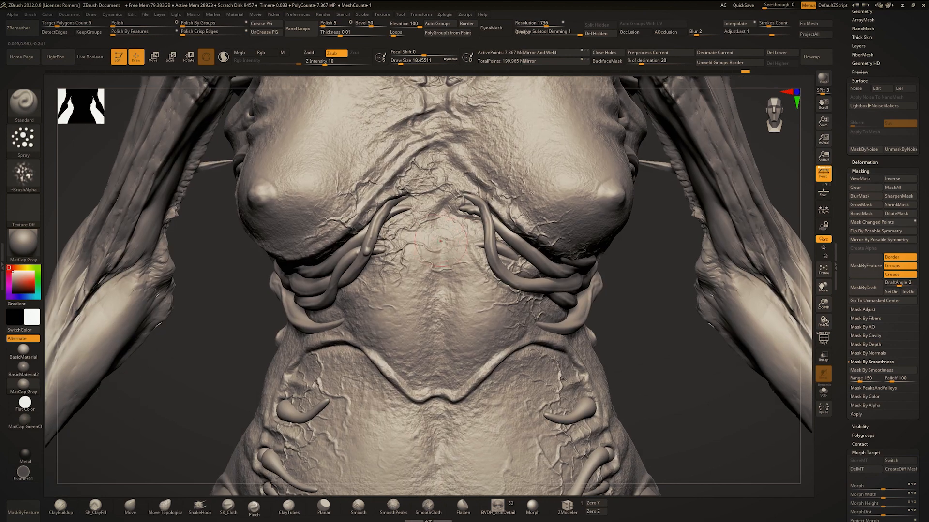
Spray recessed texture down the abdomen, varying the draw size between about 23 and 51.
key(space)
drag(483, 290, 484, 305)
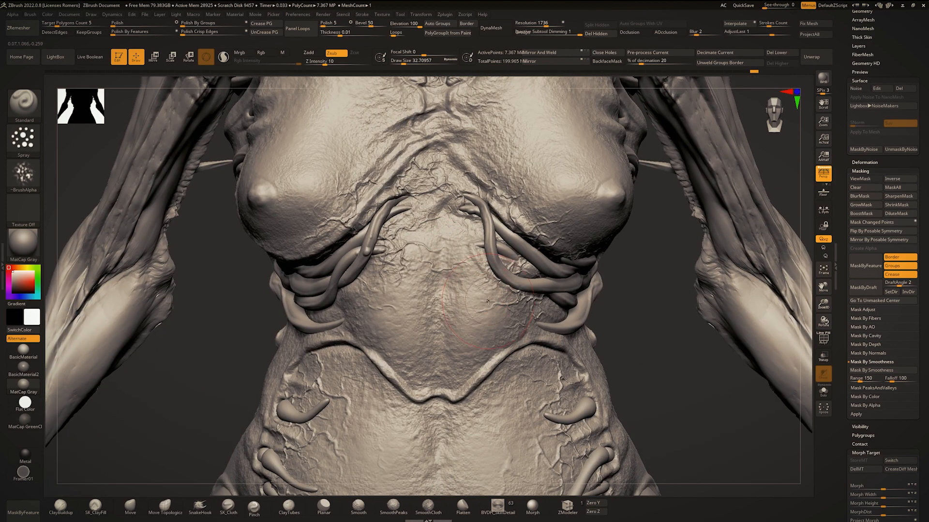
mouse_move(376, 316)
alt+right_down()
mouse_move(370, 307)
mouse_move(406, 334)
mouse_move(401, 294)
alt+right_up()
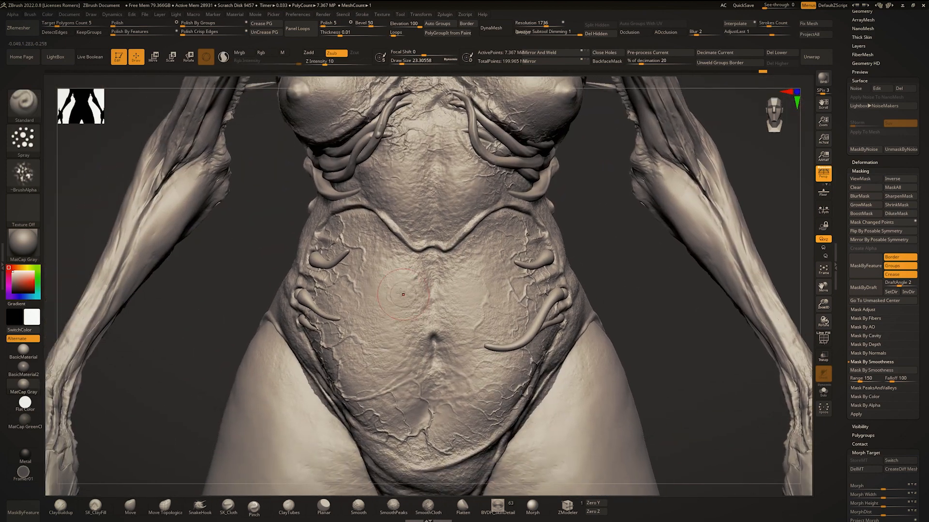
key(space)
drag(381, 301, 386, 301)
key(space)
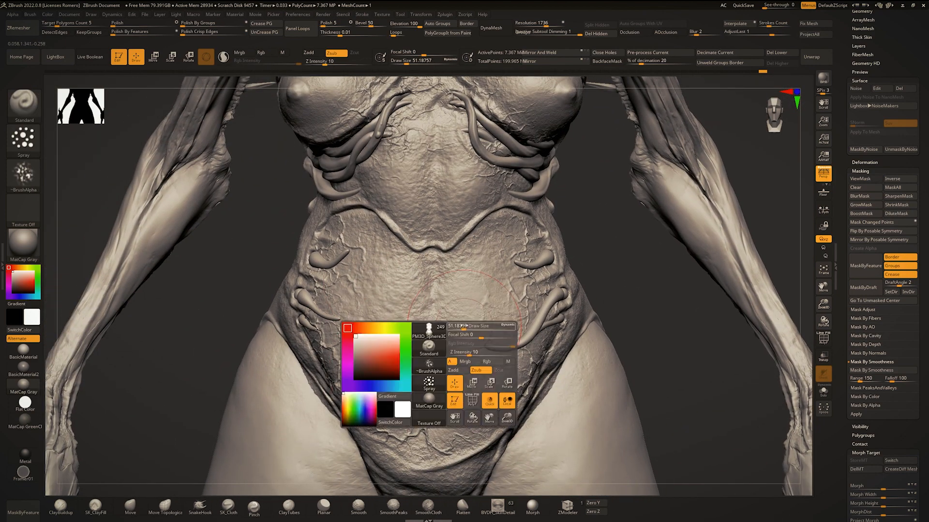
drag(340, 343, 334, 344)
Switch to Zadd and spray raised texture over the lower belly, varying the draw size between about 41 and 29.
click(314, 53)
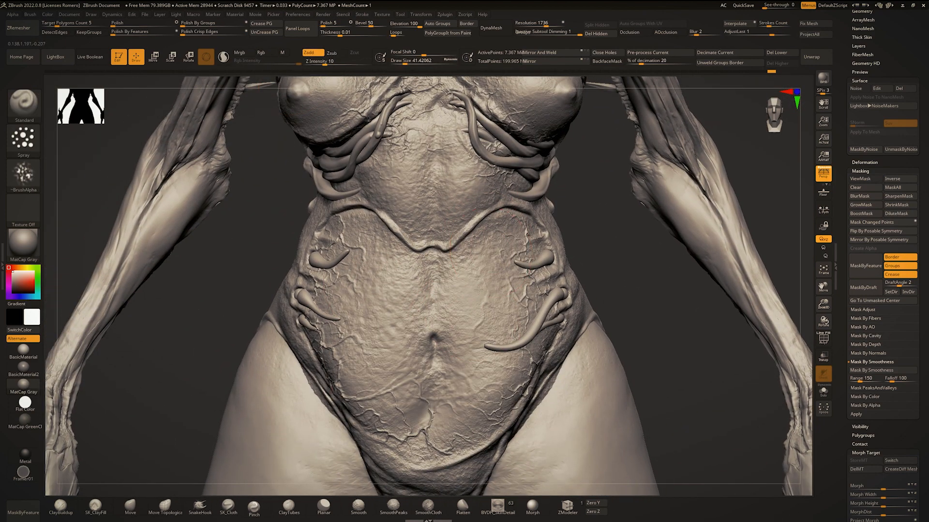
key(space)
drag(486, 303, 478, 303)
key(s)
drag(397, 340, 402, 341)
key(2)
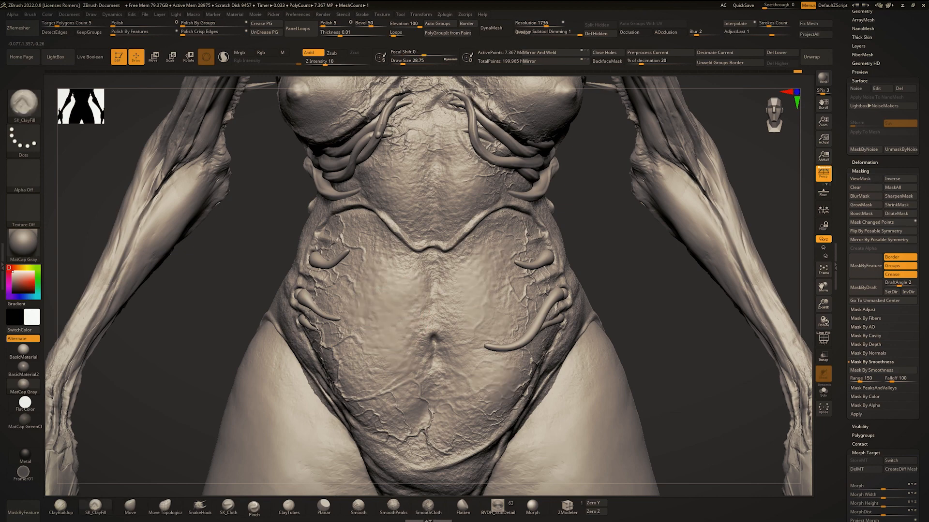
Spray raised texture on the side of the waist with the Standard brush and soften it with SmoothPeaks.
mouse_move(373, 246)
ctrl+right_down()
mouse_move(370, 186)
mouse_move(362, 241)
ctrl+right_up()
right_drag(270, 237, 356, 254)
mouse_move(355, 254)
ctrl+right_down()
mouse_move(351, 220)
mouse_move(329, 249)
ctrl+right_up()
key(1)
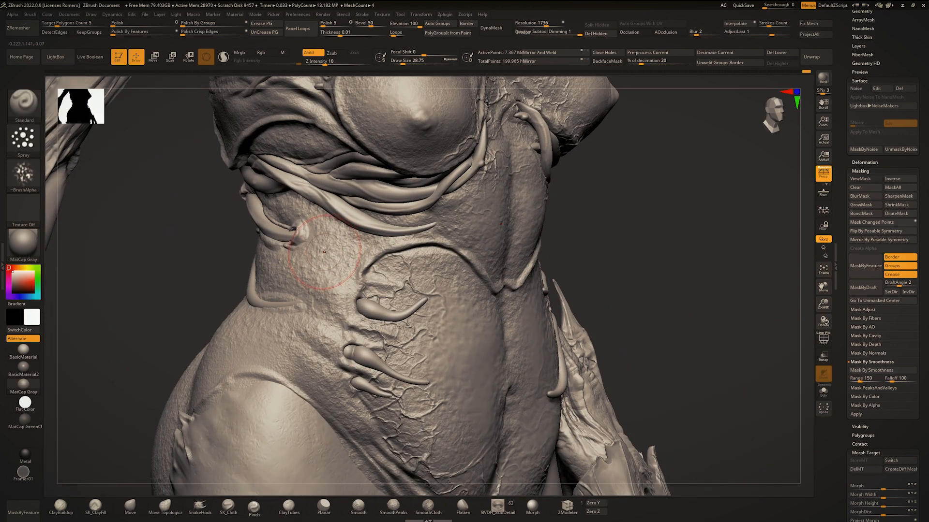
key(shift)
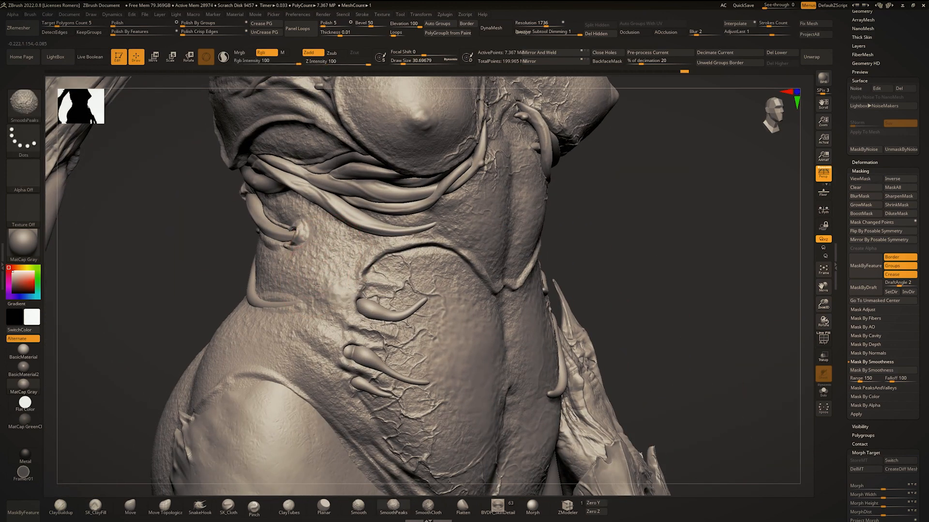
alt+right_drag(274, 267, 315, 301)
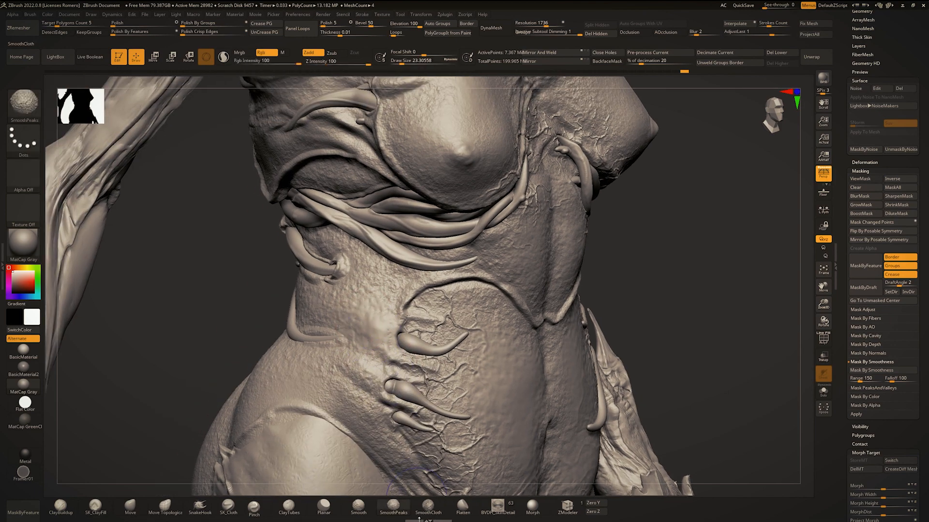
right_drag(353, 343, 371, 339)
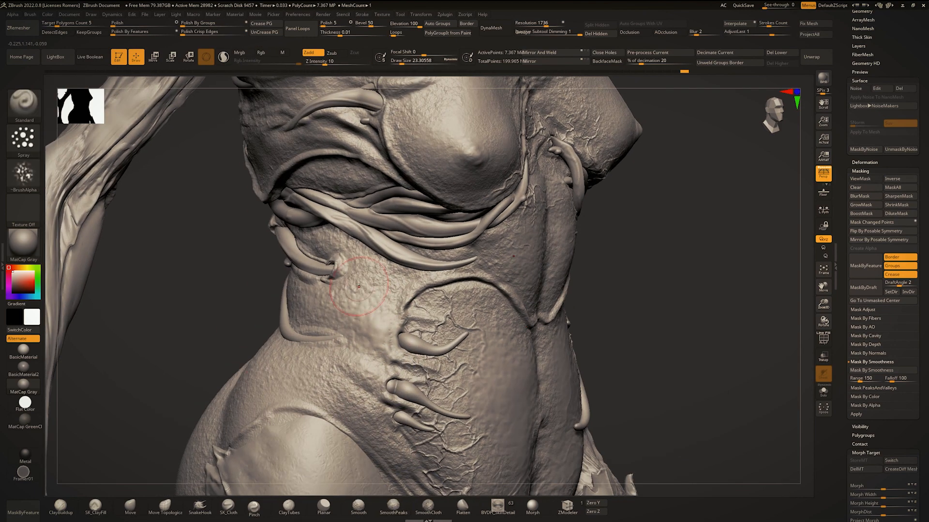
Isolate the torso with Solo and spray raised texture over its flank and back at a draw size of about 23.
right_drag(355, 237, 268, 317)
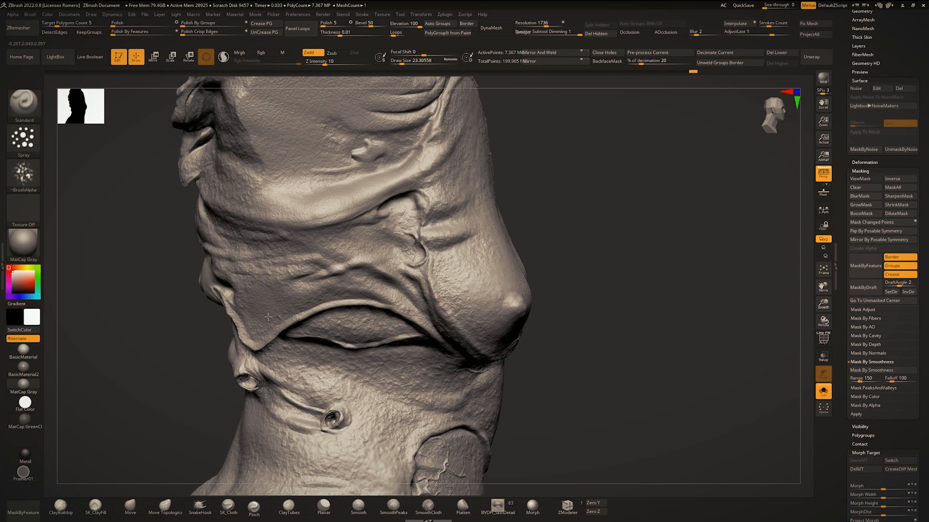
right_drag(390, 185, 328, 261)
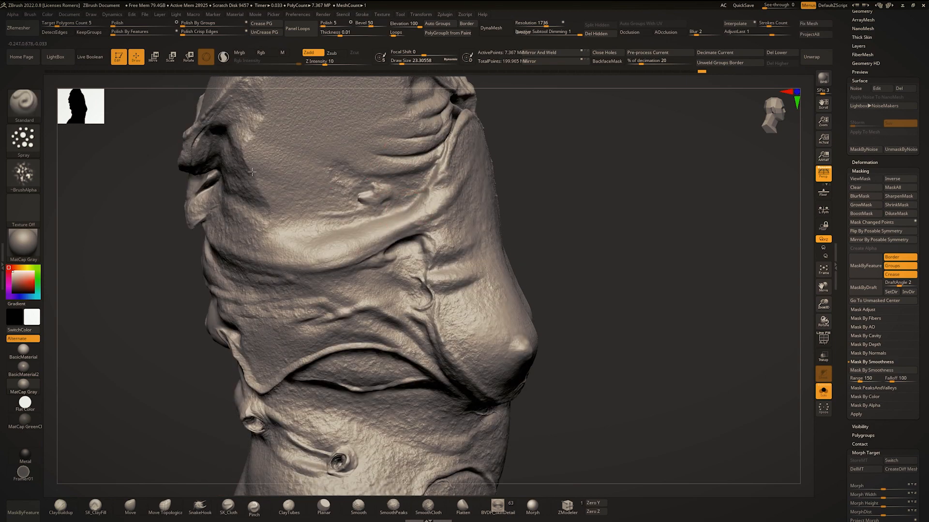
alt+right_drag(252, 173, 249, 88)
key(ctrl+shift+s)
mouse_move(402, 208)
right_down()
mouse_move(518, 184)
mouse_move(409, 213)
right_up()
key(ctrl+shift+s)
alt+right_drag(307, 252, 365, 194)
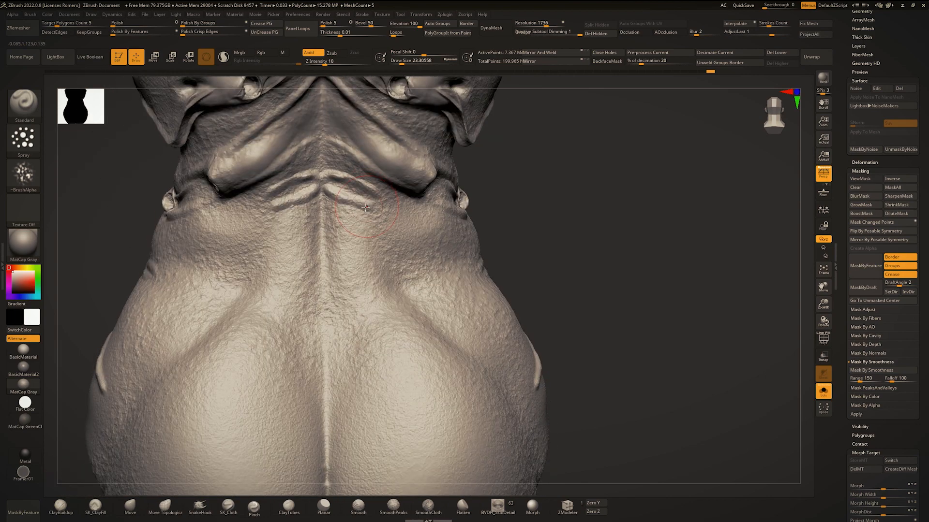
Spray larger raised bumps over the right buttock at a draw size of about 62.
mouse_move(296, 301)
ctrl+right_down()
mouse_move(293, 233)
mouse_move(310, 320)
mouse_move(326, 342)
ctrl+right_up()
alt+right_drag(326, 341, 342, 247)
right_drag(370, 375, 382, 341)
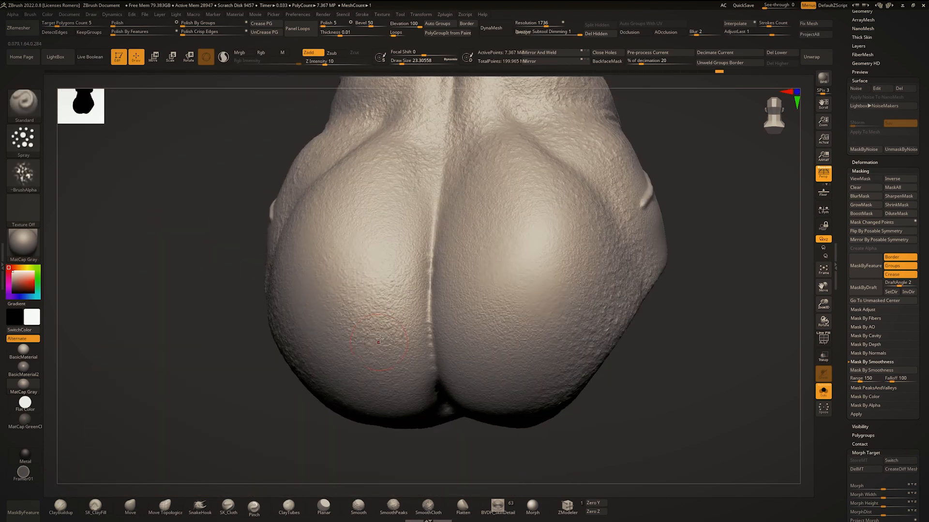
key(shift)
key(space)
drag(533, 308, 510, 252)
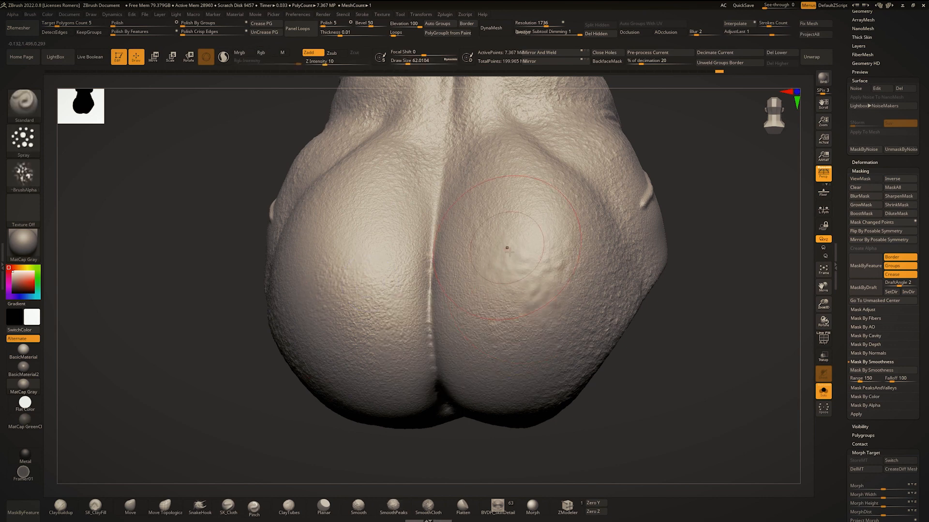
Smooth the large bumps on the right buttock.
right_drag(454, 322, 476, 334)
ctrl+right_drag(476, 334, 481, 297)
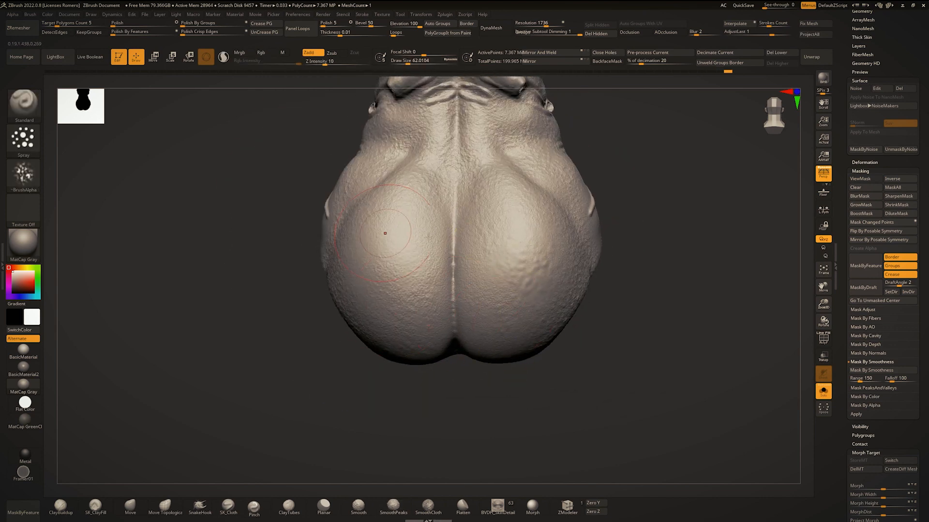
mouse_move(522, 285)
shift+mouse_down()
mouse_move(549, 242)
mouse_move(527, 280)
shift+mouse_up()
ctrl+right_drag(475, 320, 472, 363)
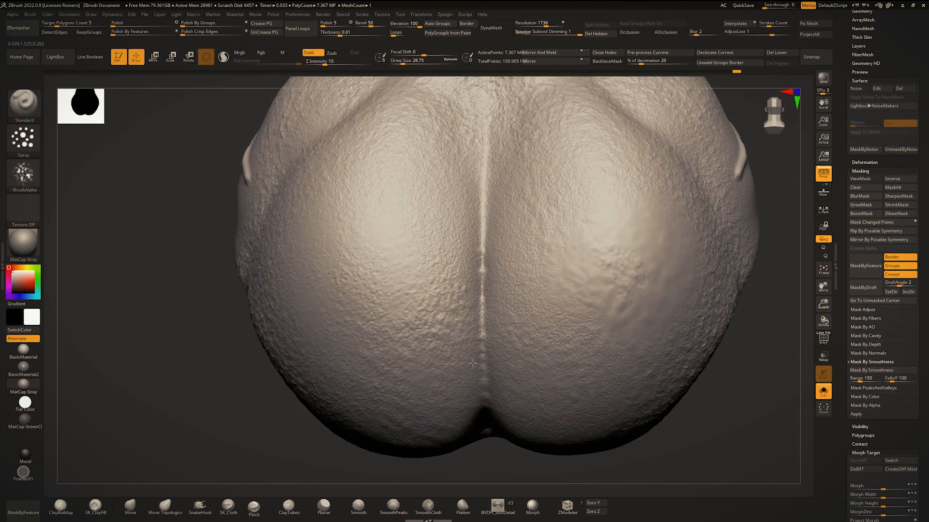
Carve the central crease between the buttocks with DamStandard, and undo a trial stroke across the right buttock.
key(b)
key(d)
key(s)
drag(483, 401, 483, 303)
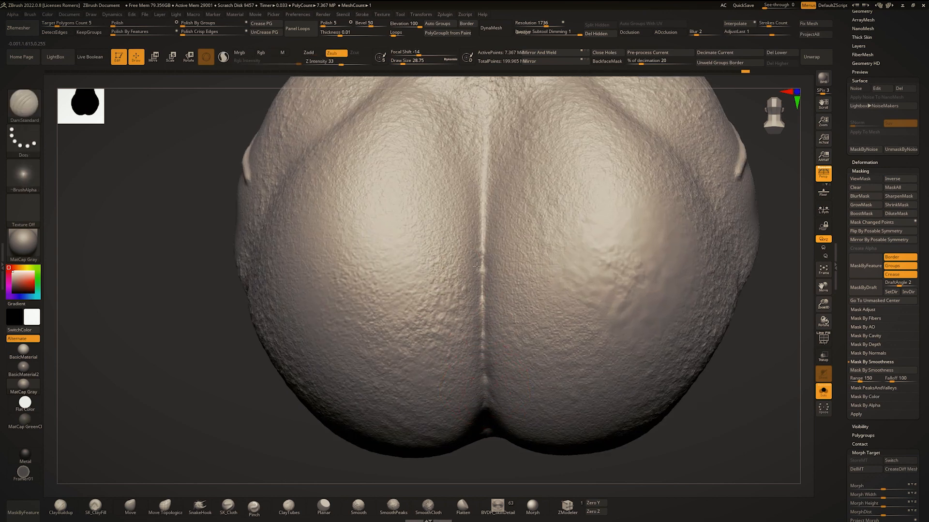
mouse_move(563, 278)
mouse_down()
mouse_move(659, 272)
mouse_move(665, 261)
mouse_up()
alt+right_drag(663, 262, 575, 298)
key(ctrl+z)
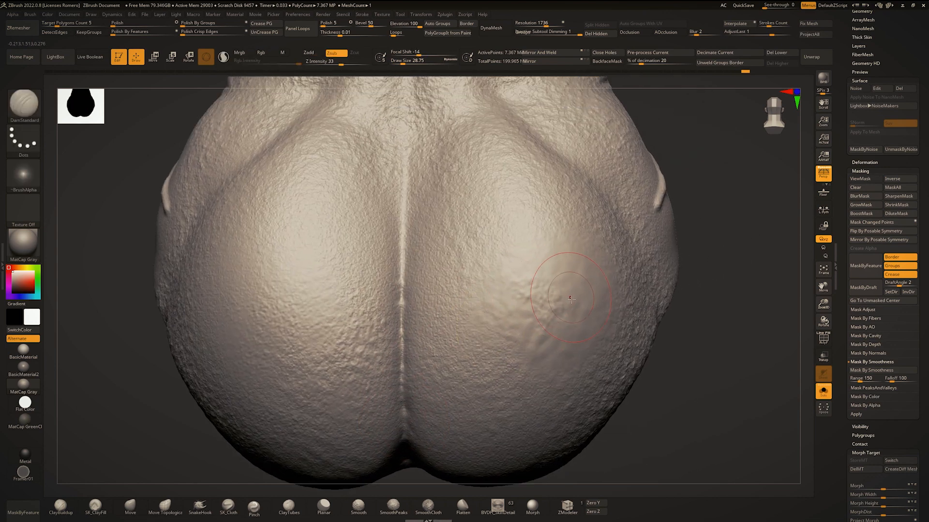
Return to the Standard spray brush and add raised texture over the hips at a draw size of about 39.
key(b)
key(s)
key(t)
mouse_move(554, 334)
ctrl+right_down()
mouse_move(534, 261)
mouse_move(524, 282)
mouse_move(488, 300)
ctrl+right_up()
ctrl+right_drag(367, 251, 370, 290)
right_drag(370, 290, 403, 293)
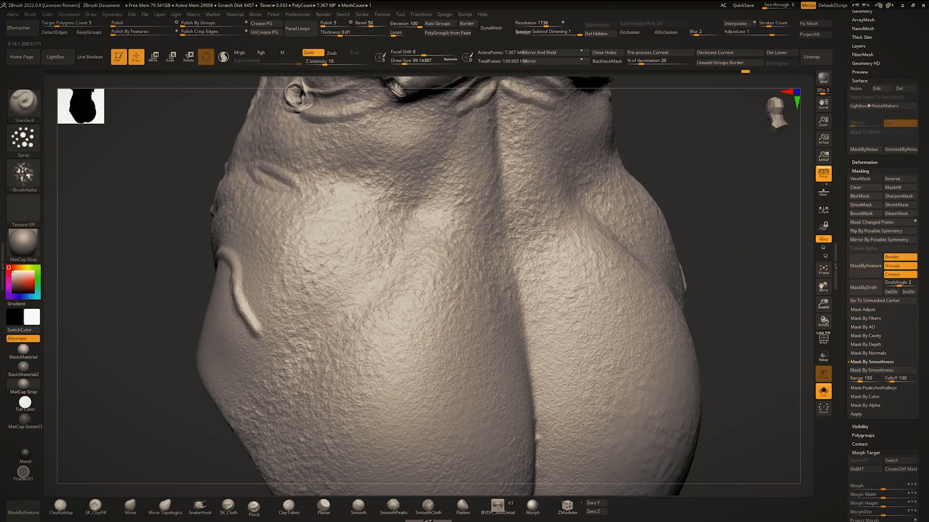
key(shift)
ctrl+right_drag(483, 256, 471, 217)
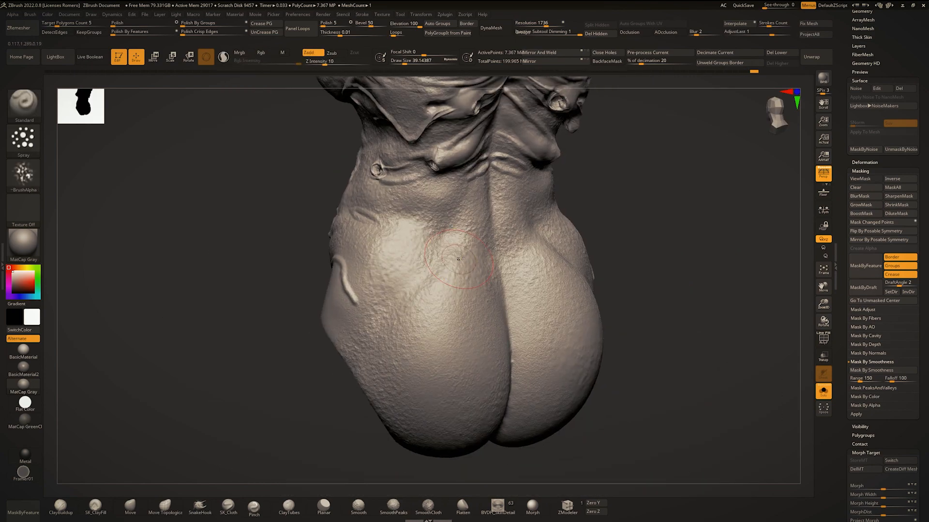
Spray raised texture over the lower back above the buttocks and smooth it.
drag(447, 196, 468, 242)
mouse_move(512, 227)
right_down()
mouse_move(465, 203)
mouse_move(471, 257)
mouse_move(503, 261)
right_up()
key(shift)
shift+drag(456, 262, 474, 309)
Spray raised texture over the lower back, buttocks and hip, with draw sizes of about 14 and 33.
key(space)
drag(513, 264, 501, 264)
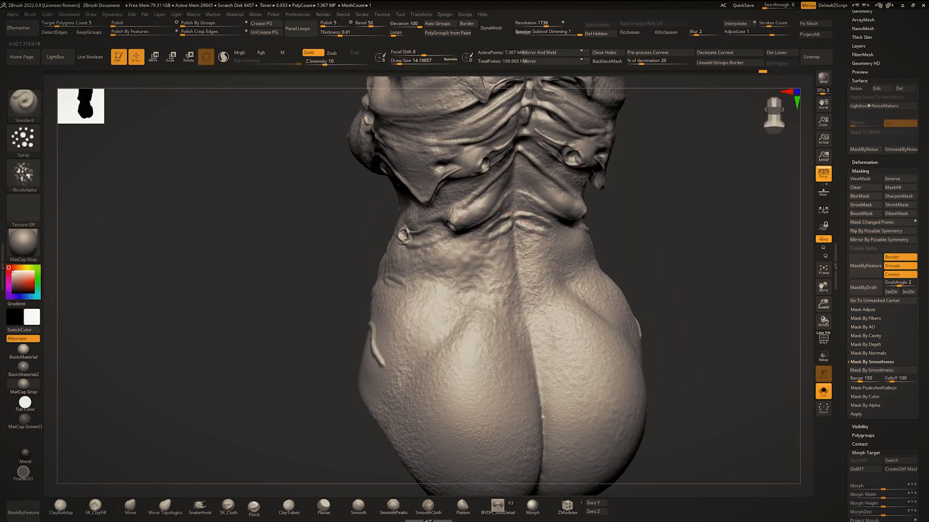
alt+right_drag(534, 401, 481, 310)
key(s)
drag(410, 289, 415, 289)
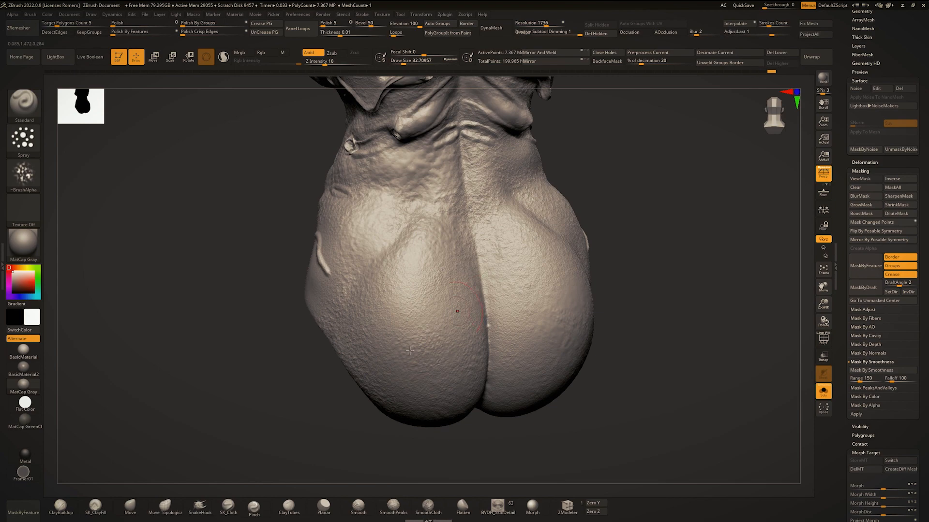
right_drag(410, 351, 397, 321)
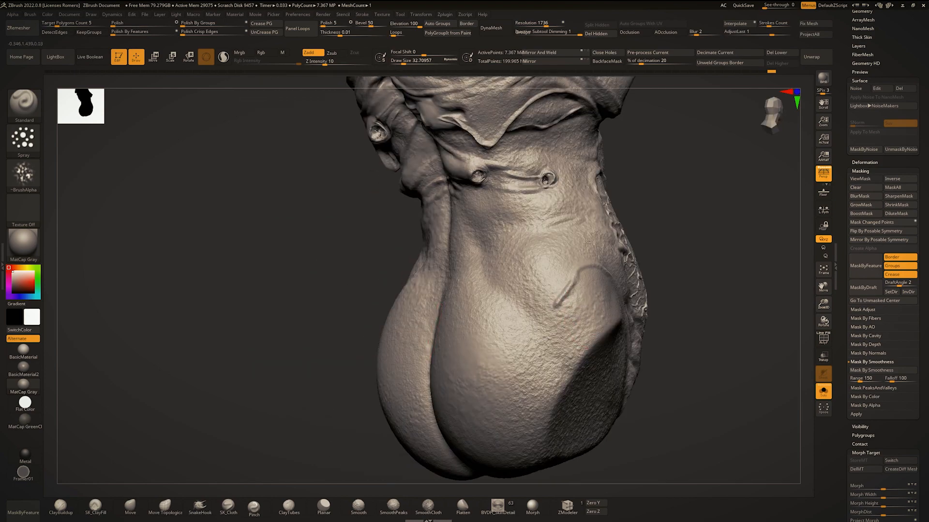
drag(586, 242, 575, 235)
Switch to the hPolish brush at a draw size of about 31 and polish the raised forms on the back.
mouse_move(554, 219)
alt+right_down()
mouse_move(531, 260)
mouse_move(521, 396)
alt+right_up()
mouse_move(435, 160)
right_down()
mouse_move(453, 242)
mouse_move(360, 213)
mouse_move(375, 284)
right_up()
alt+right_drag(466, 208, 605, 203)
ctrl+right_drag(604, 202, 591, 182)
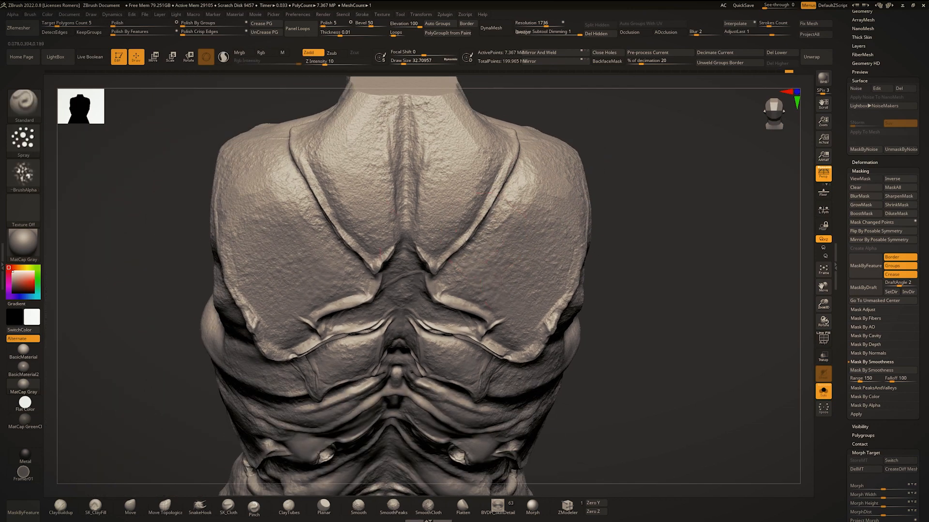
alt+right_drag(457, 247, 442, 216)
right_drag(442, 216, 410, 177)
ctrl+right_drag(410, 177, 336, 191)
mouse_move(336, 190)
right_down()
mouse_move(436, 186)
mouse_move(514, 169)
right_up()
key(b)
key(h)
key(p)
key(space)
drag(513, 169, 519, 169)
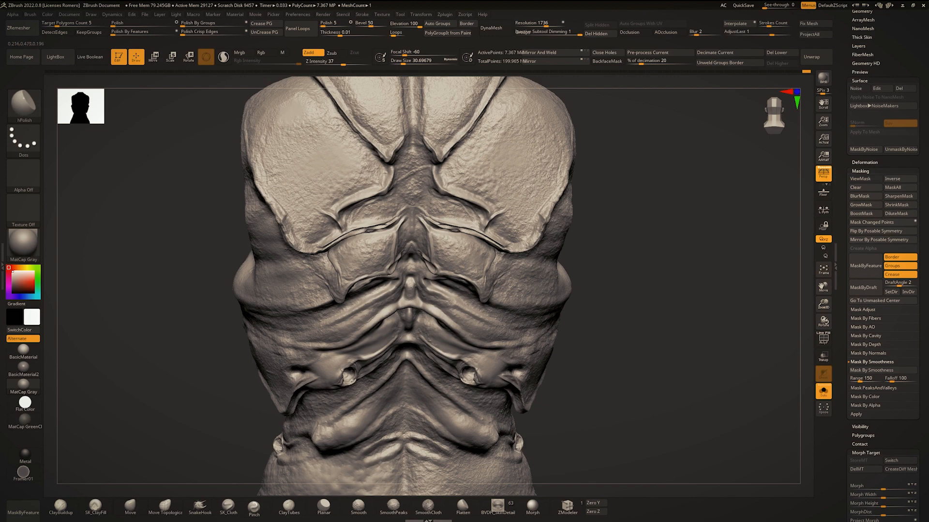
Show the whole creature again and turn to the front of the torso.
ctrl+right_drag(286, 128, 266, 52)
right_drag(556, 142, 487, 222)
ctrl+shift+click(517, 145)
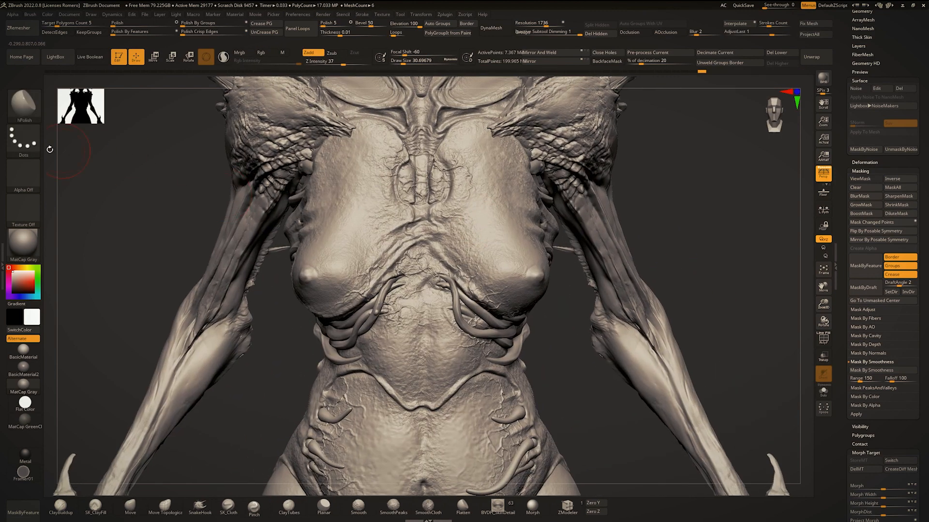
Set up the Standard brush with the Spray stroke and the vertical wrinkle alpha, in Zsub mode.
key(b)
key(s)
key(t)
click(23, 146)
click(203, 150)
click(23, 174)
click(101, 299)
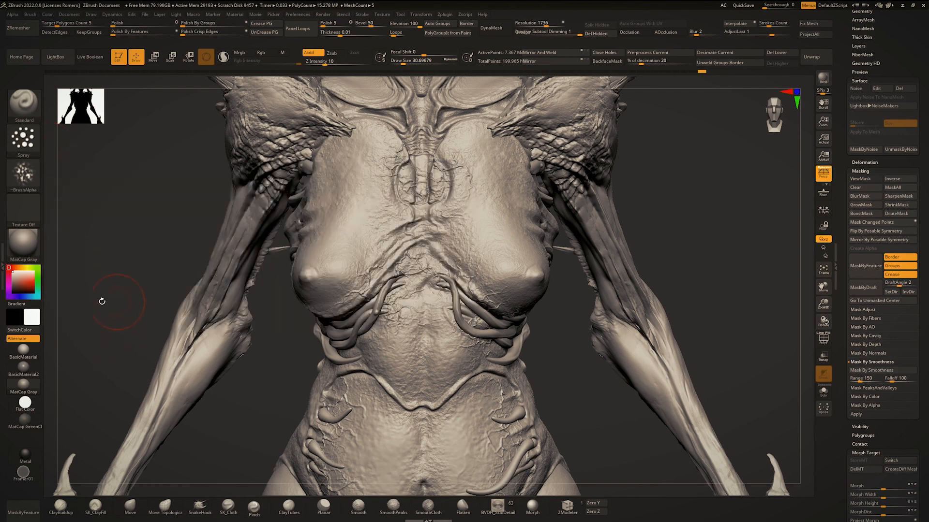
click(27, 172)
click(71, 294)
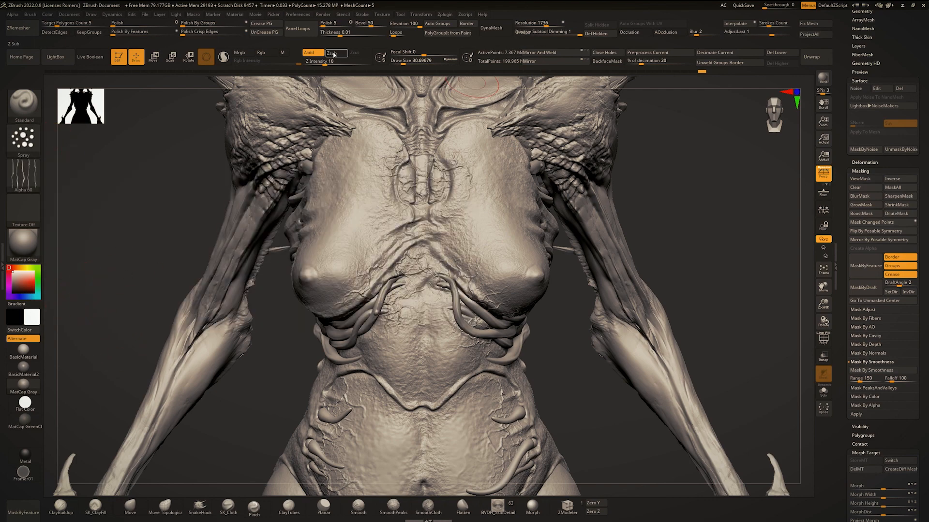
Spray carved wrinkles over the breasts and sternum at a draw size of about 31.
ctrl+right_drag(296, 198, 286, 253)
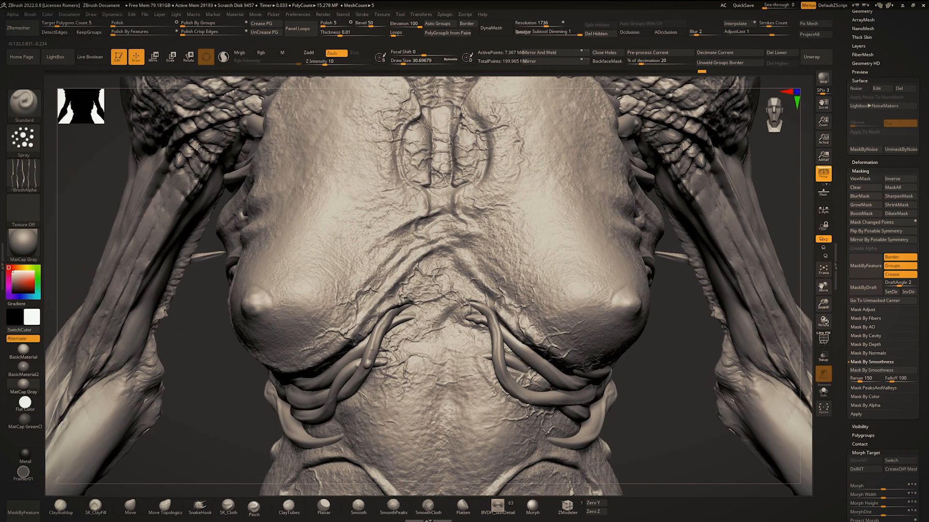
right_drag(340, 238, 333, 224)
ctrl+right_drag(334, 225, 310, 290)
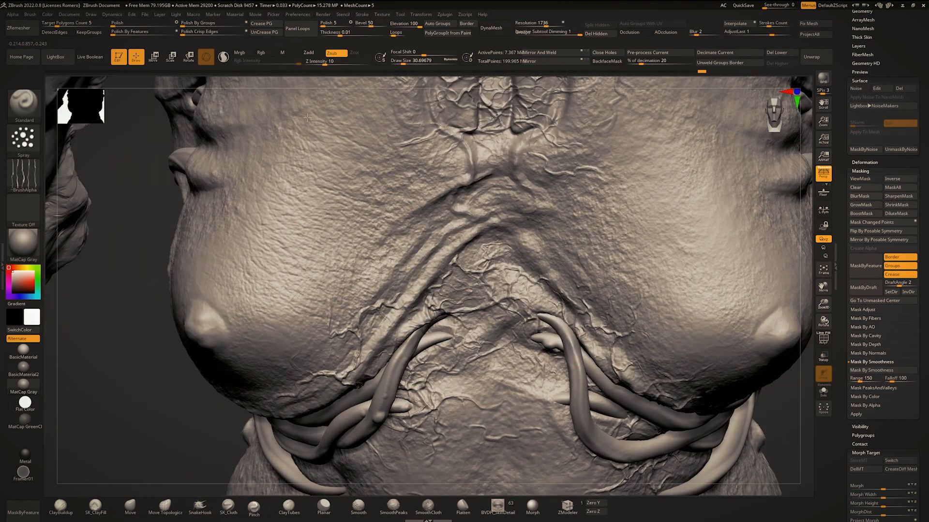
ctrl+right_drag(290, 237, 312, 181)
mouse_move(312, 181)
right_down()
mouse_move(365, 204)
mouse_move(402, 129)
right_up()
Spray broader wrinkles across the chest at draw sizes of about 71 and 44, and undo the last stroke.
key(space)
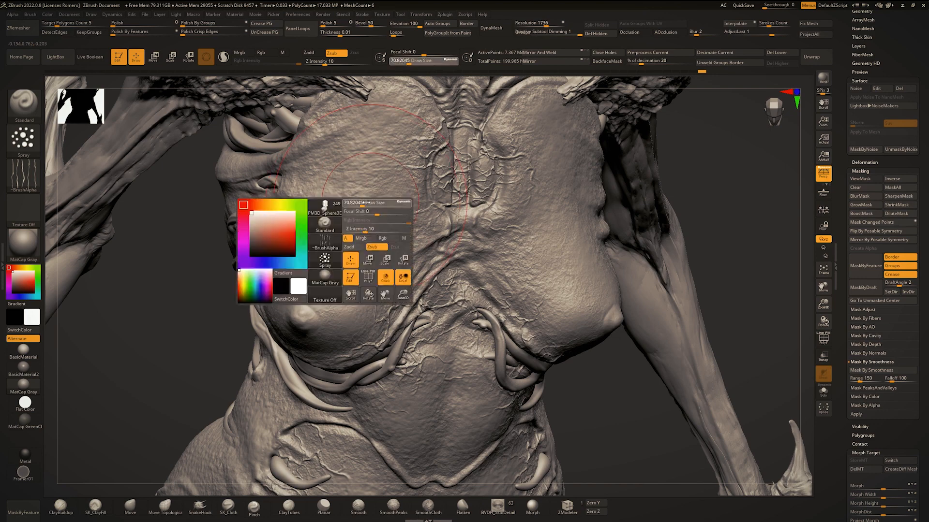
right_drag(390, 197, 395, 186)
key(space)
drag(393, 168, 388, 168)
right_drag(387, 170, 400, 191)
key(space)
drag(396, 173, 410, 201)
key(ctrl+z)
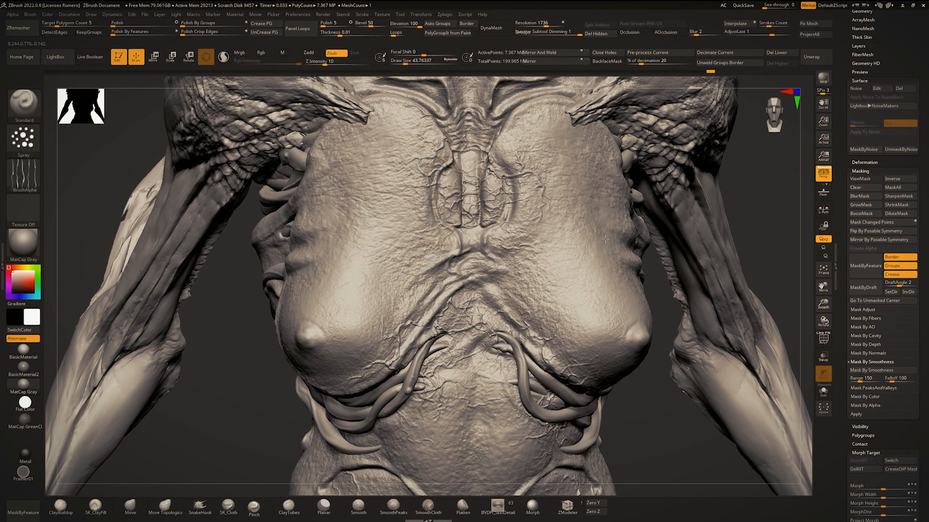
Spray carved wrinkles down the abdomen and lower belly at a draw size of about 44.
alt+right_drag(414, 279, 380, 211)
right_drag(379, 210, 410, 214)
alt+right_drag(360, 346, 351, 245)
alt+right_drag(450, 194, 441, 116)
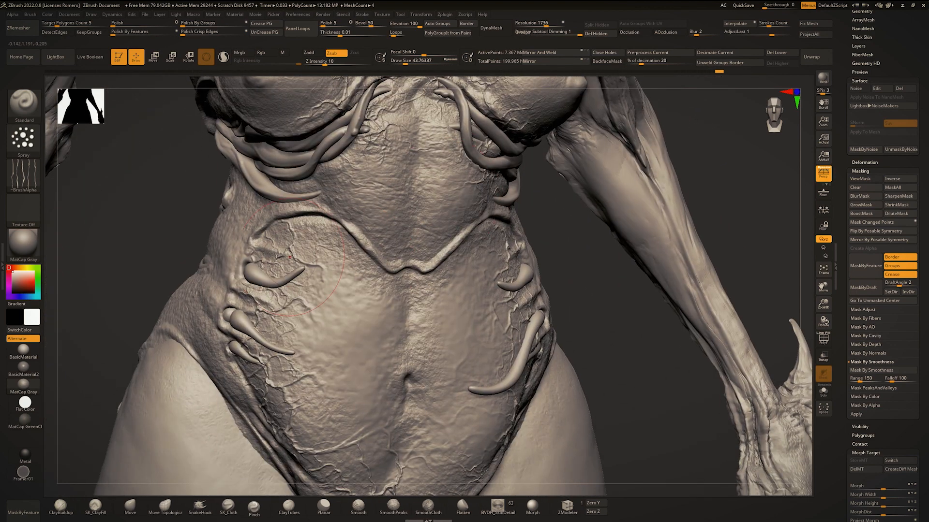
alt+right_drag(431, 338, 456, 259)
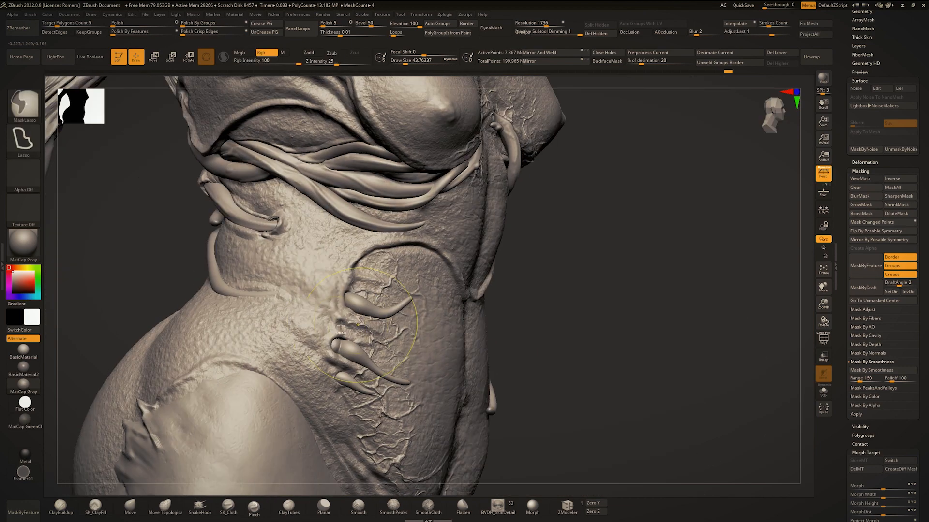
Isolate the torso and spray carved wrinkles around the waist and side of the belly.
mouse_move(338, 315)
right_down()
mouse_move(290, 310)
mouse_move(277, 324)
mouse_move(323, 313)
right_up()
right_drag(448, 345, 287, 321)
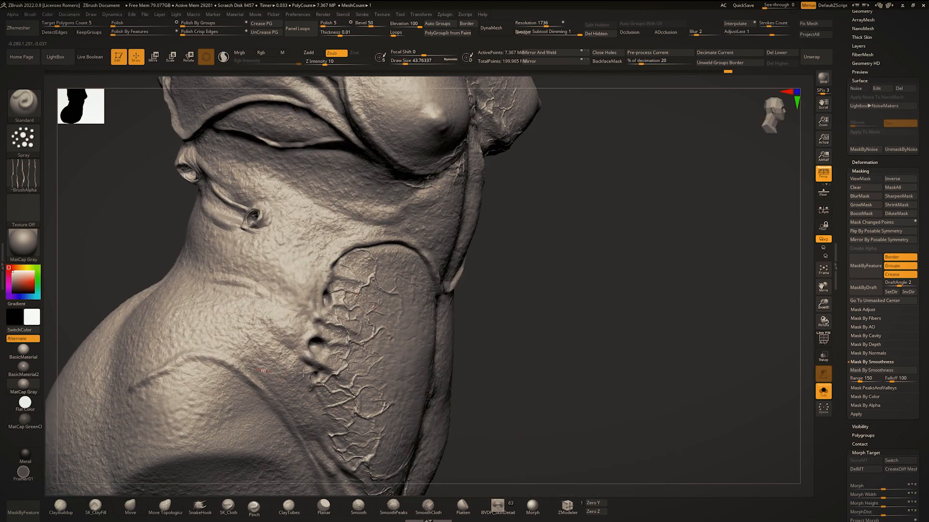
right_drag(441, 177, 515, 171)
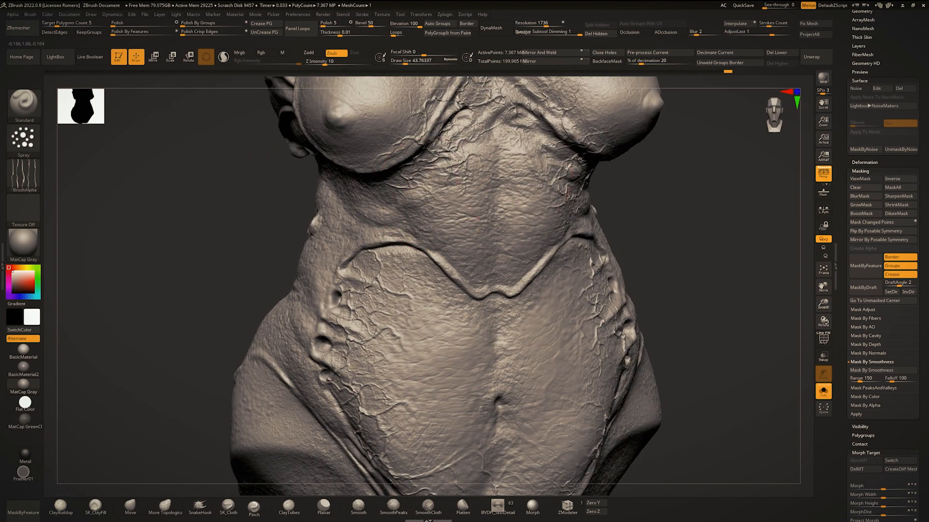
Soften the wrinkles on the abdomen and the side of the ribcage with the SmoothPeaks brush.
key(shift)
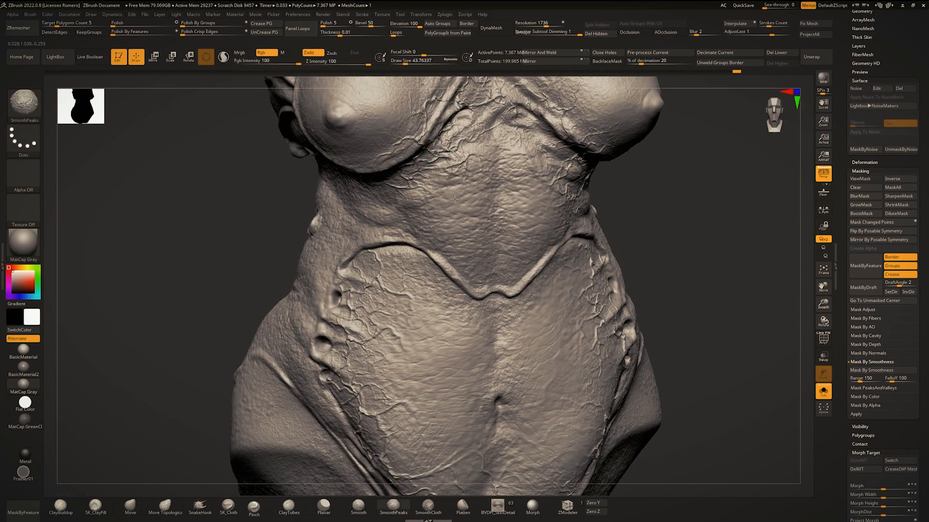
mouse_move(455, 198)
right_down()
mouse_move(448, 230)
mouse_move(443, 184)
mouse_move(435, 228)
mouse_move(414, 157)
mouse_move(382, 241)
mouse_move(384, 208)
right_up()
mouse_move(405, 159)
right_down()
mouse_move(414, 176)
mouse_move(428, 156)
right_up()
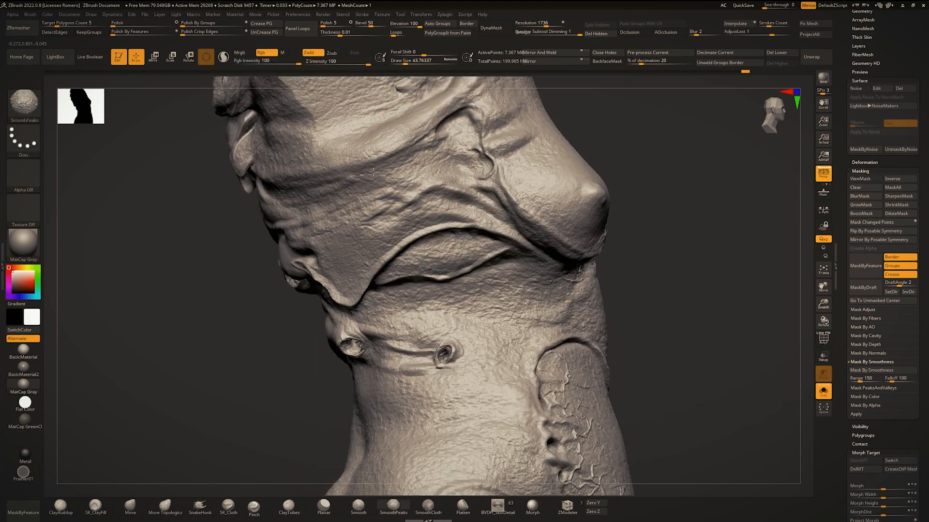
Spray carved wrinkles over the hip and outer buttock at a draw size of about 90.
mouse_move(375, 267)
right_down()
mouse_move(413, 240)
mouse_move(465, 233)
right_up()
drag(466, 230, 491, 166)
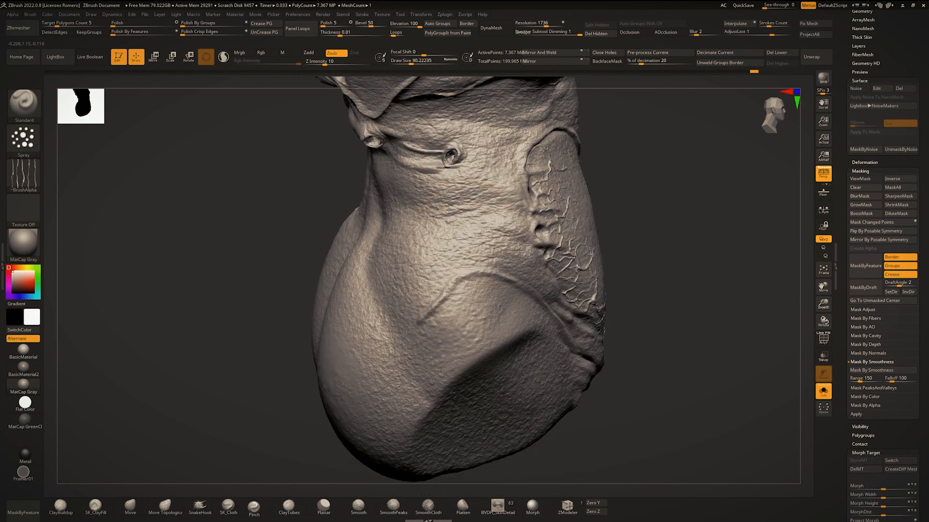
right_drag(358, 175, 477, 255)
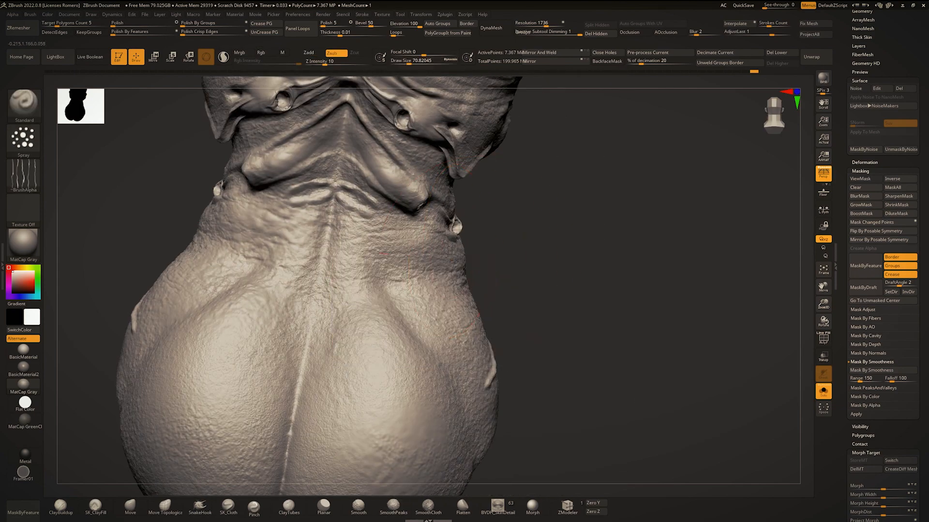
Spray carved wrinkles across the lower back and upper buttocks at a draw size of about 71, and smooth them.
drag(304, 242, 293, 230)
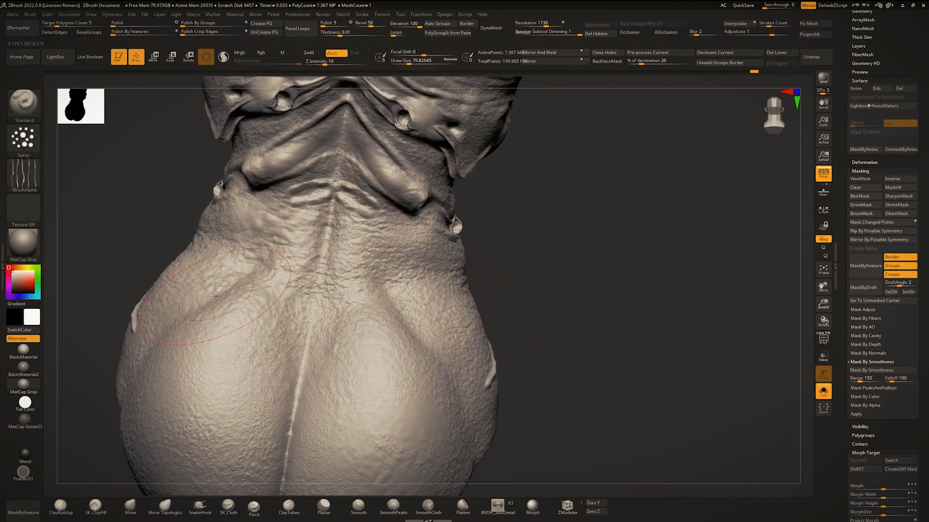
mouse_move(469, 340)
right_down()
mouse_move(290, 286)
mouse_move(256, 309)
right_up()
shift+drag(270, 314, 345, 341)
mouse_move(345, 341)
right_down()
mouse_move(343, 382)
mouse_move(290, 338)
mouse_move(365, 322)
right_up()
Spray carved wrinkles over the middle of the back at a draw size of about 59.
key(space)
drag(404, 274, 392, 274)
mouse_move(344, 278)
right_down()
mouse_move(393, 276)
mouse_move(407, 321)
mouse_move(400, 337)
right_up()
key(space)
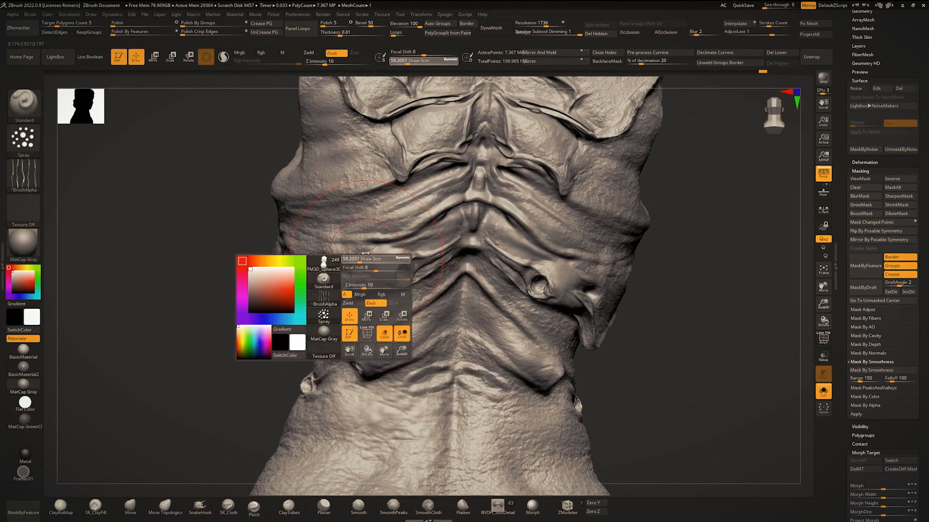
drag(349, 262, 364, 261)
alt+right_drag(418, 208, 393, 242)
drag(390, 238, 392, 242)
Spray finer wrinkles along the back's rib folds, reducing the draw size to about 49 and 29.
ctrl+right_drag(393, 242, 440, 265)
key(space)
drag(487, 245, 478, 245)
key(space)
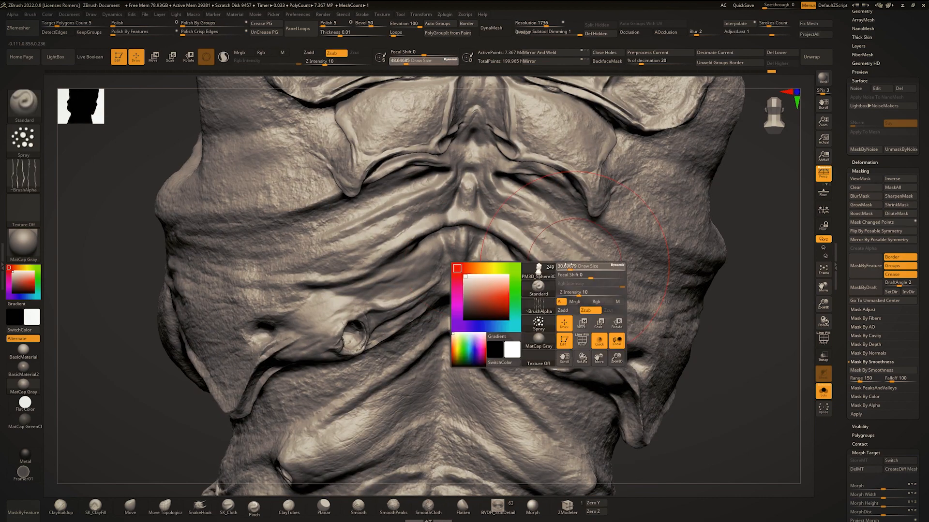
drag(565, 266, 561, 266)
alt+right_drag(478, 253, 382, 290)
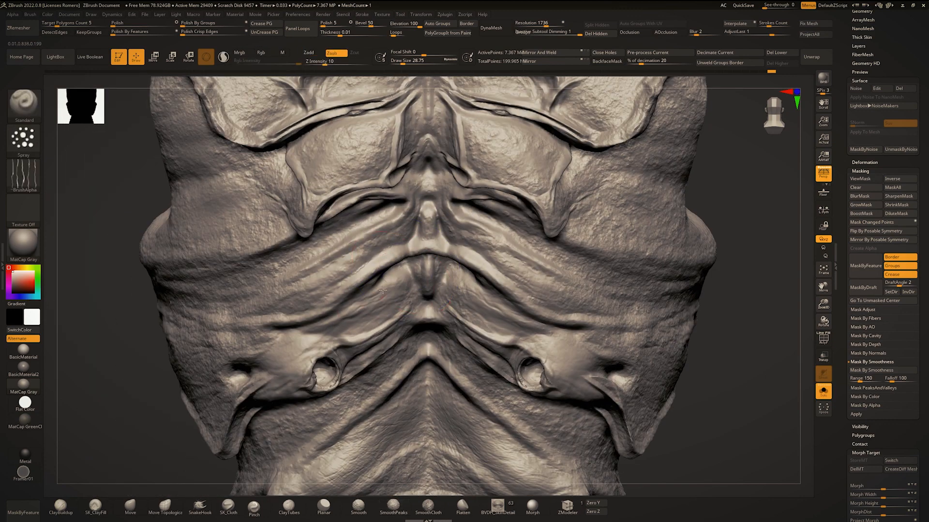
Spray carved wrinkles over the back's flanks and the small plates beside the spine, at draw sizes of about 44 and 37.
alt+right_drag(339, 268, 430, 270)
ctrl+right_drag(430, 269, 417, 270)
key(space)
drag(417, 270, 419, 269)
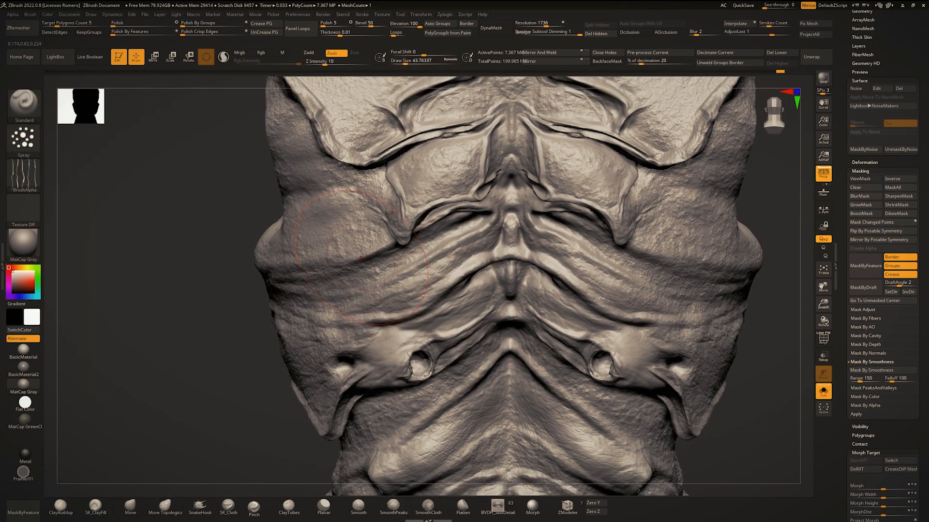
drag(422, 187, 467, 172)
mouse_move(488, 170)
ctrl+right_down()
mouse_move(535, 188)
mouse_move(459, 208)
mouse_move(367, 208)
ctrl+right_up()
ctrl+right_drag(367, 208, 339, 198)
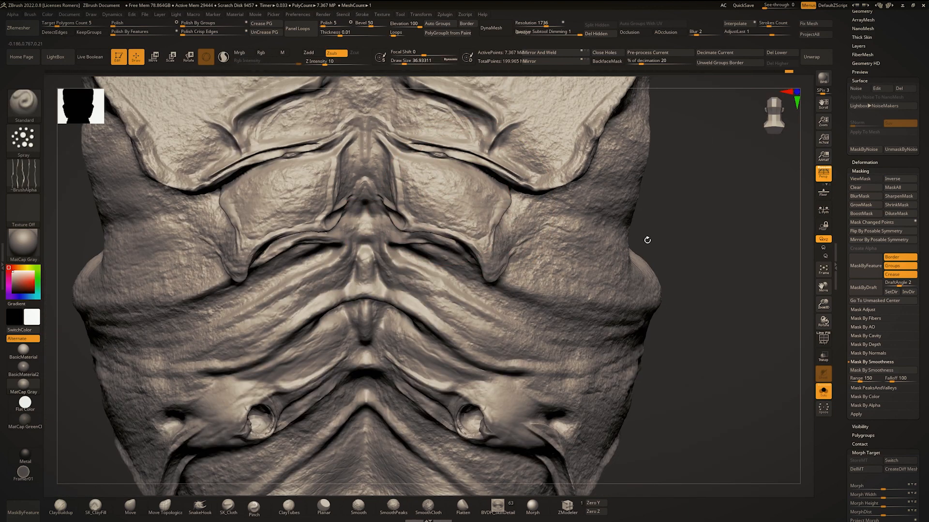
Spray carved wrinkles over the large shoulder plates at a draw size of about 37, and smooth their upper area.
ctrl+right_drag(571, 265, 476, 232)
mouse_move(476, 232)
alt+right_down()
mouse_move(488, 208)
mouse_move(483, 237)
alt+right_up()
ctrl+right_drag(484, 237, 526, 247)
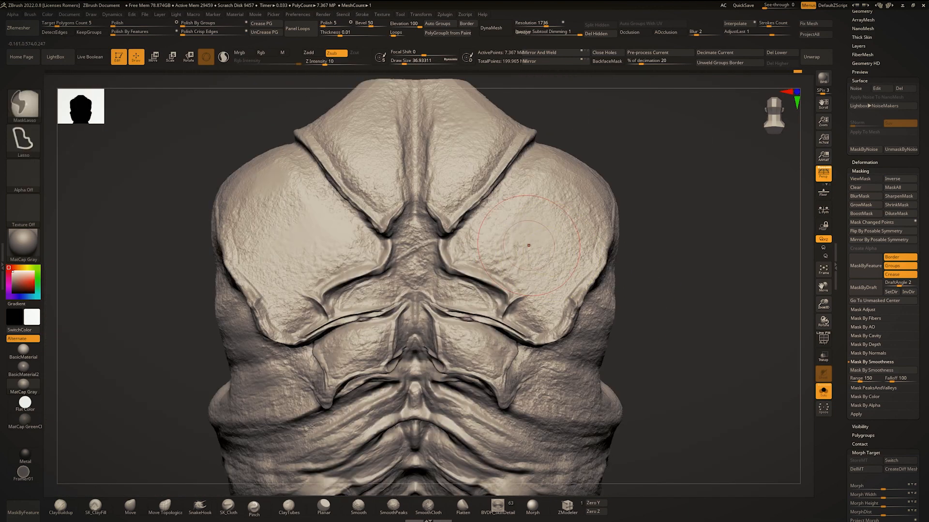
mouse_move(266, 208)
right_down()
mouse_move(347, 232)
mouse_move(355, 186)
mouse_move(305, 165)
right_up()
mouse_move(296, 159)
shift+mouse_down()
mouse_move(282, 194)
mouse_move(338, 166)
shift+mouse_up()
mouse_move(471, 237)
alt+right_down()
mouse_move(474, 187)
mouse_move(478, 223)
alt+right_up()
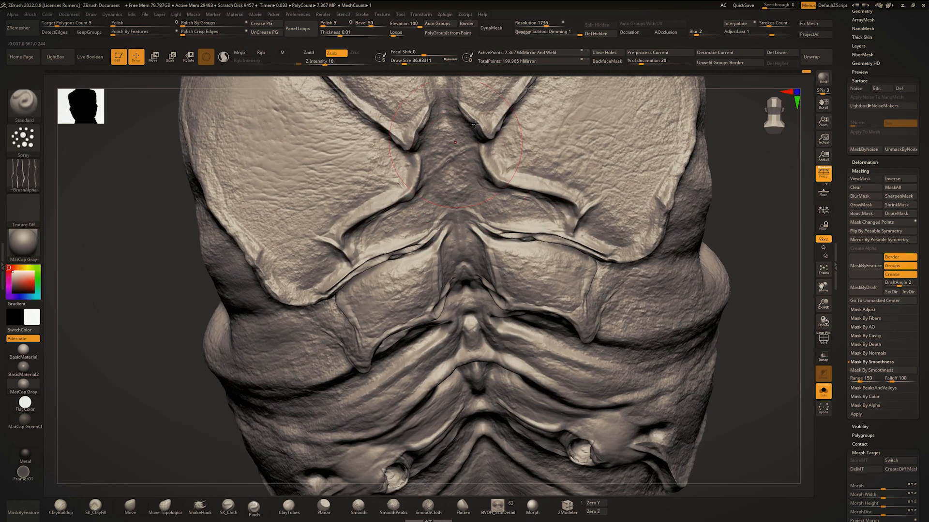
Add more carved wrinkles to the flanks, rib folds and small plates of the mid back.
alt+right_drag(371, 273, 382, 211)
mouse_move(362, 306)
right_down()
mouse_move(394, 234)
mouse_move(377, 256)
mouse_move(390, 269)
right_up()
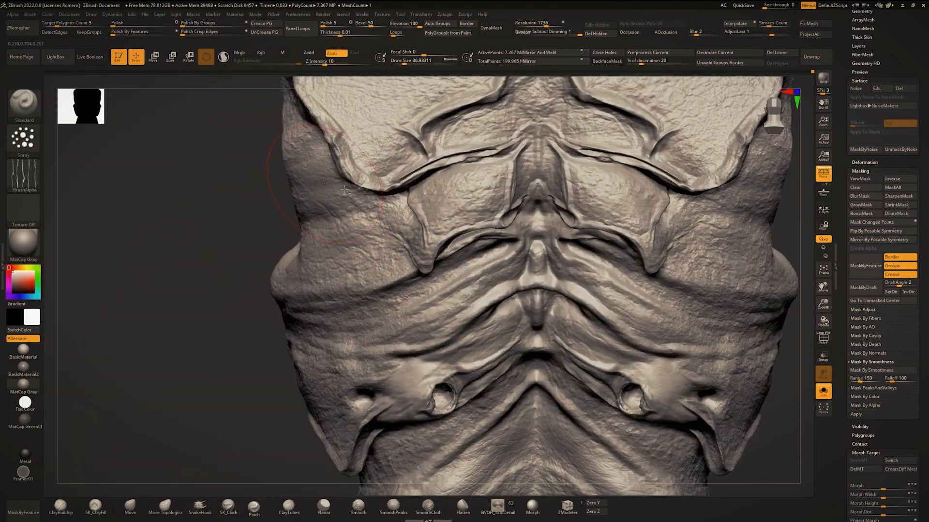
alt+right_drag(295, 183, 283, 156)
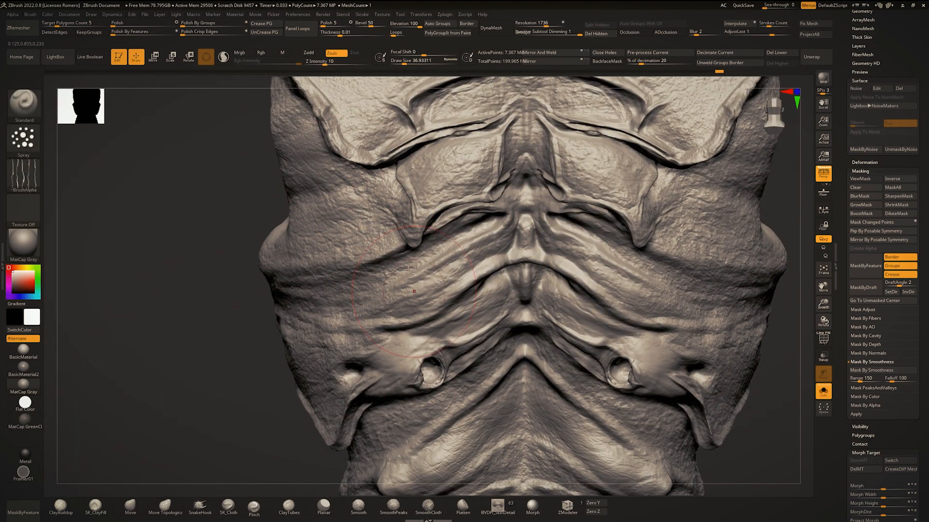
alt+right_drag(409, 269, 385, 254)
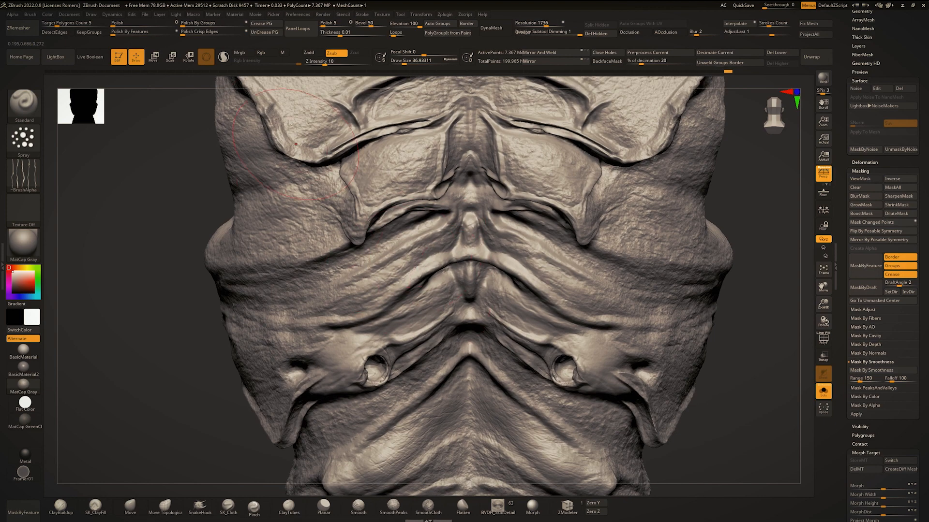
alt+right_drag(512, 312, 490, 329)
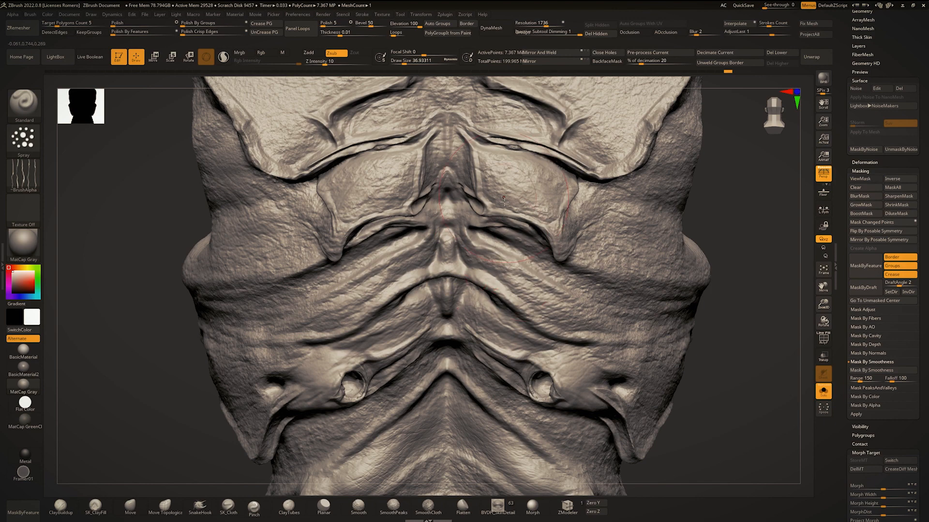
alt+right_drag(504, 201, 399, 296)
Spray carved wrinkles over the chevron folds of the lower back and down onto the buttocks.
mouse_move(565, 329)
alt+right_down()
mouse_move(561, 216)
mouse_move(513, 160)
alt+right_up()
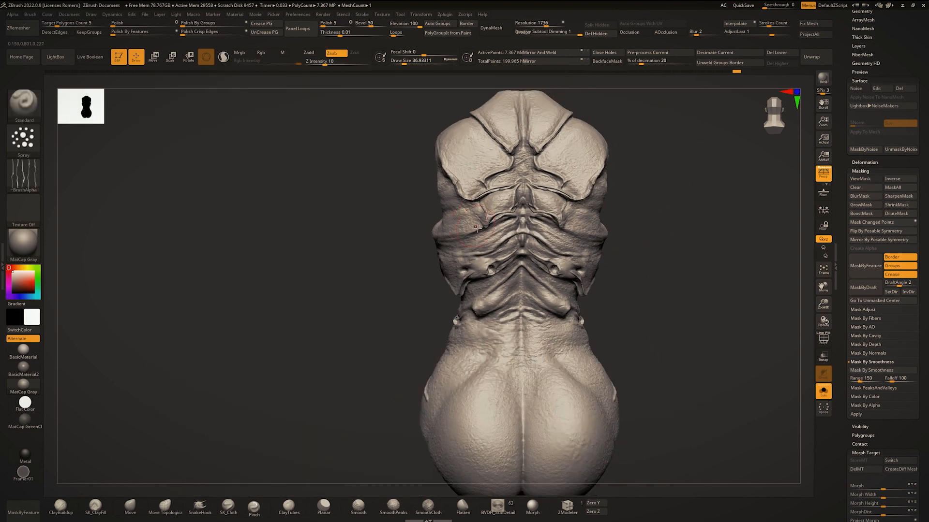
mouse_move(484, 231)
ctrl+right_down()
mouse_move(514, 292)
mouse_move(480, 323)
ctrl+right_up()
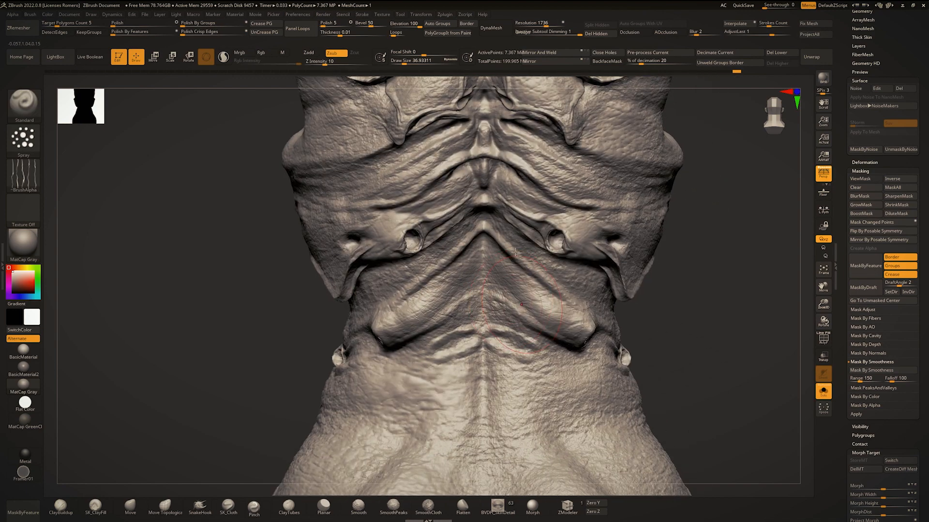
mouse_move(515, 252)
alt+right_down()
mouse_move(440, 195)
mouse_move(510, 199)
alt+right_up()
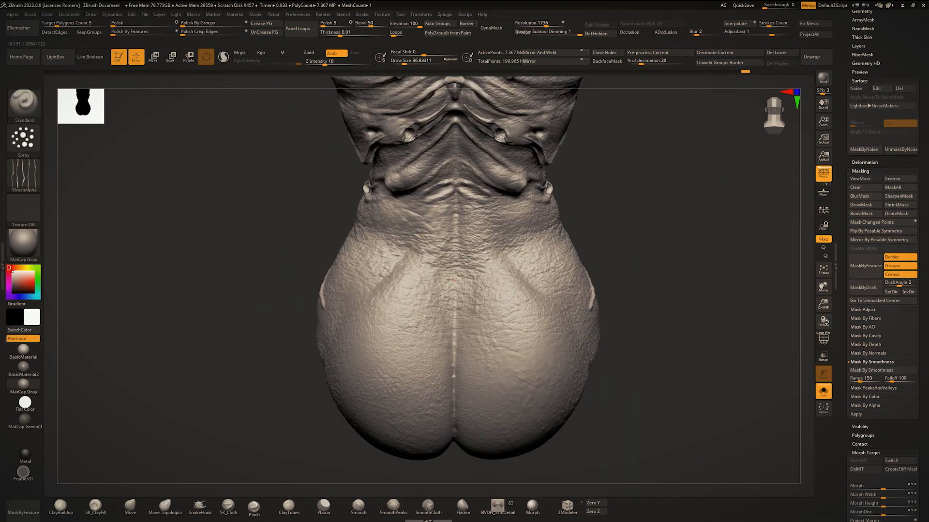
Spray carved wrinkles over the lower buttocks at a draw size of about 51.
key(shift)
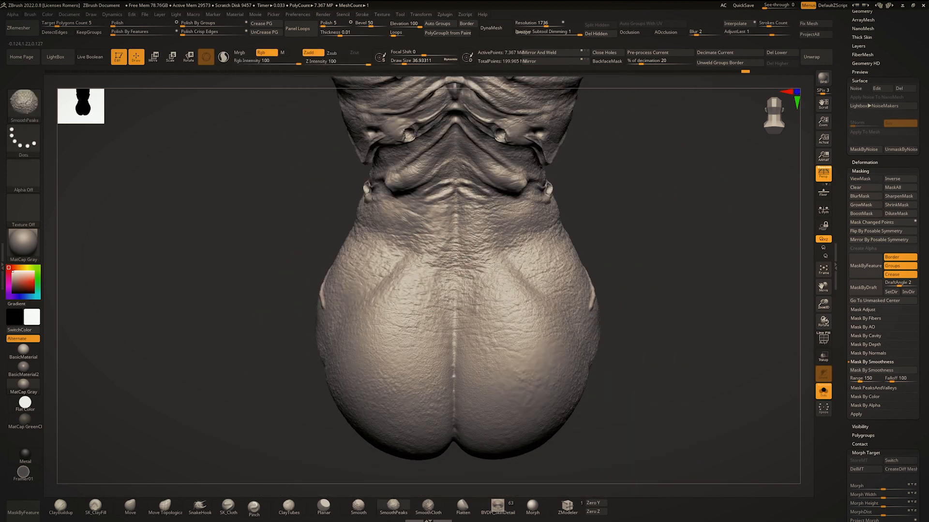
mouse_move(448, 351)
alt+right_down()
mouse_move(425, 321)
mouse_move(419, 359)
alt+right_up()
right_click(419, 359)
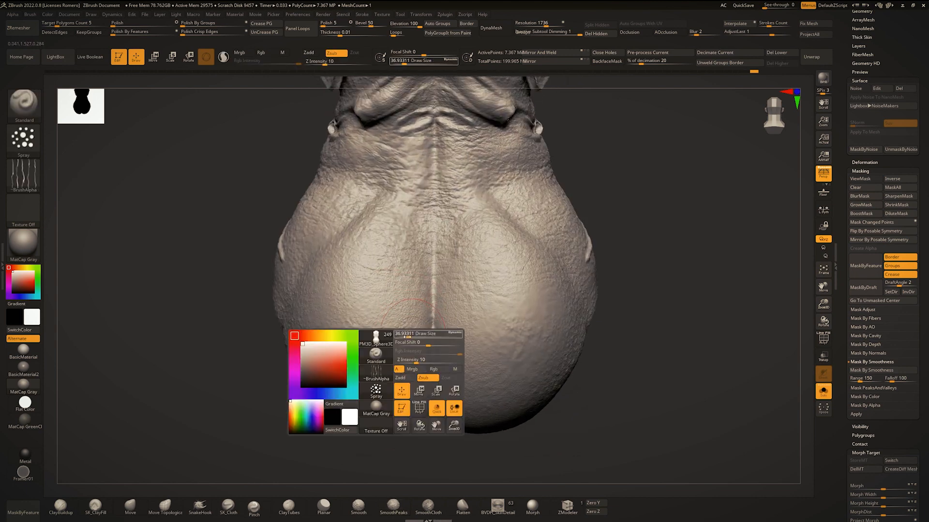
right_click(335, 294)
mouse_move(335, 309)
mouse_down()
mouse_move(383, 341)
mouse_move(485, 348)
mouse_up()
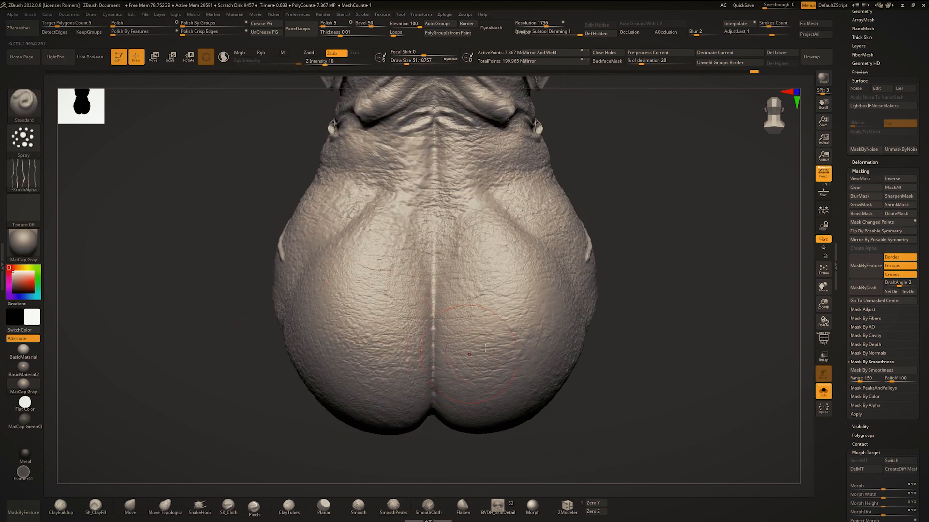
key(shift)
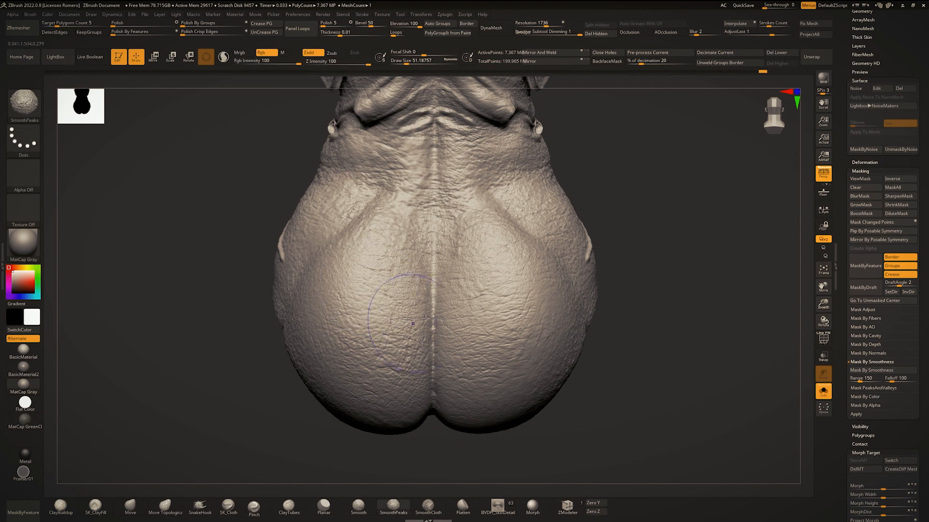
Soften the buttocks' wrinkles with SmoothPeaks and spray more carved wrinkles over the upper buttocks.
key(alt)
key(shift)
mouse_move(495, 371)
ctrl+right_down()
mouse_move(500, 310)
mouse_move(512, 334)
mouse_move(524, 290)
ctrl+right_up()
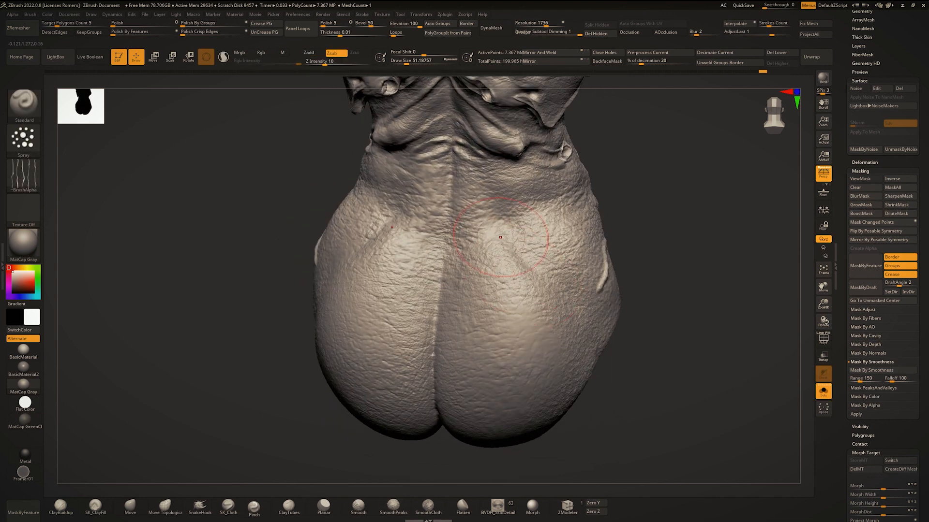
drag(513, 284, 556, 283)
key(shift)
alt+right_drag(445, 194, 446, 250)
ctrl+right_drag(517, 225, 516, 263)
Set the Standard brush to a FreeHand stroke with no alpha and a draw size of about 11.
key(space)
key(space)
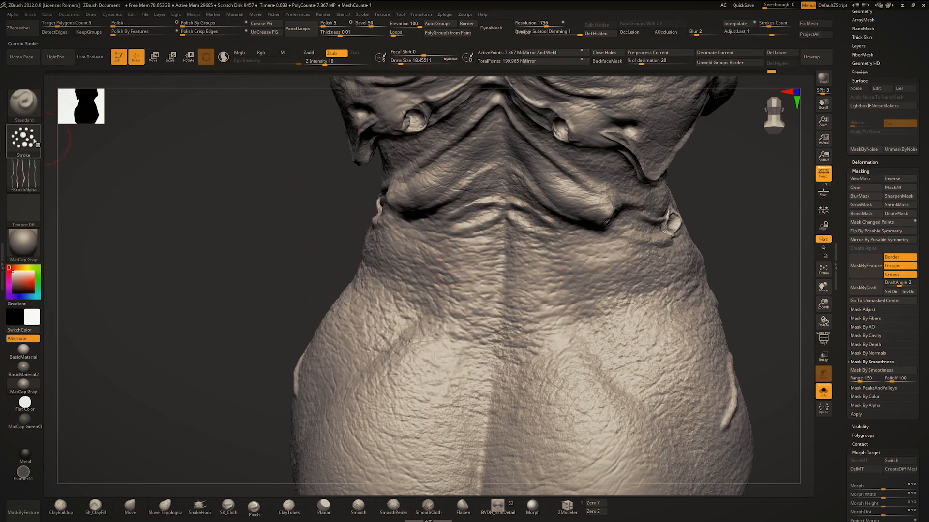
click(34, 141)
click(133, 151)
click(35, 174)
click(90, 182)
ctrl+right_drag(425, 255, 512, 299)
key(space)
key(space)
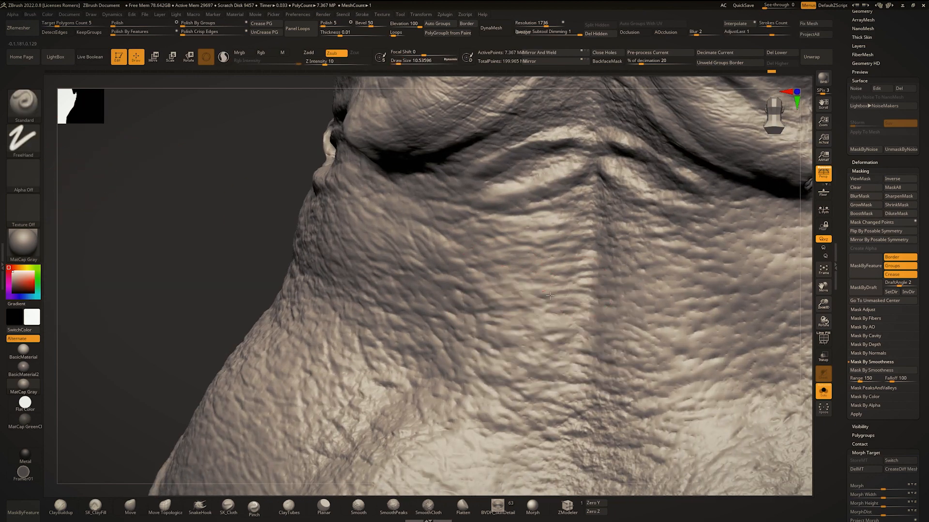
Draw fine raised freehand lines on the lower back and buttocks at a draw size of about 5 and Z intensity 35.
key(space)
mouse_move(550, 295)
mouse_down()
mouse_move(532, 295)
mouse_move(563, 323)
mouse_move(534, 301)
mouse_move(539, 276)
mouse_move(514, 273)
mouse_up()
key(space)
key(ctrl+z)
alt+right_drag(559, 287, 409, 212)
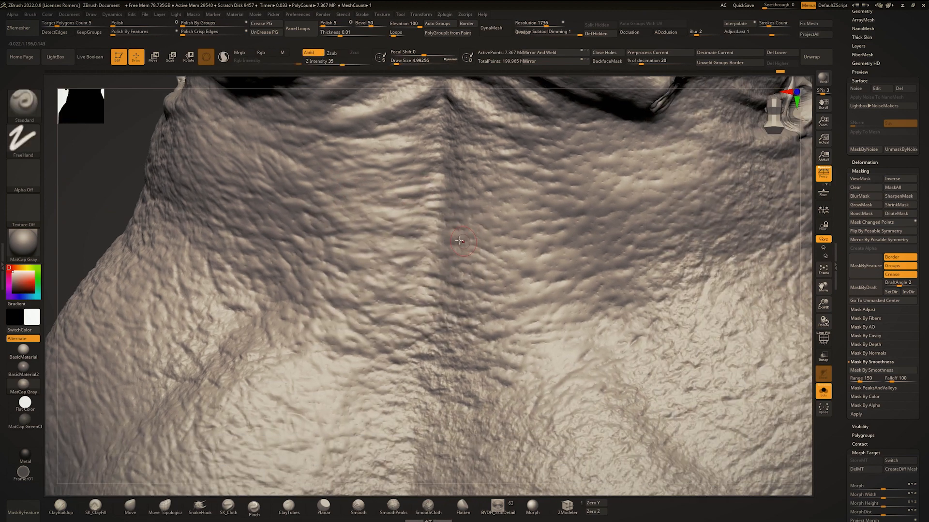
mouse_move(523, 225)
ctrl+right_down()
mouse_move(521, 157)
mouse_move(522, 205)
ctrl+right_up()
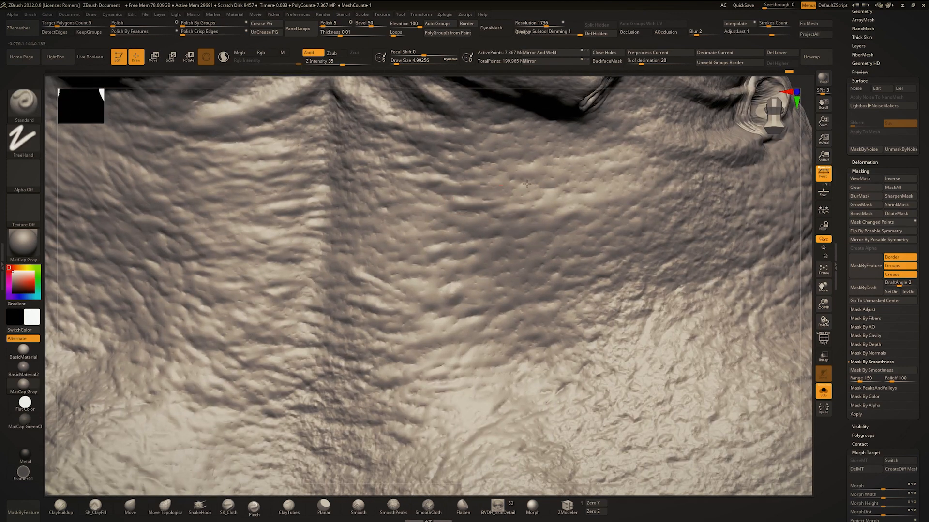
ctrl+right_drag(601, 212, 595, 148)
ctrl+right_drag(588, 266, 478, 160)
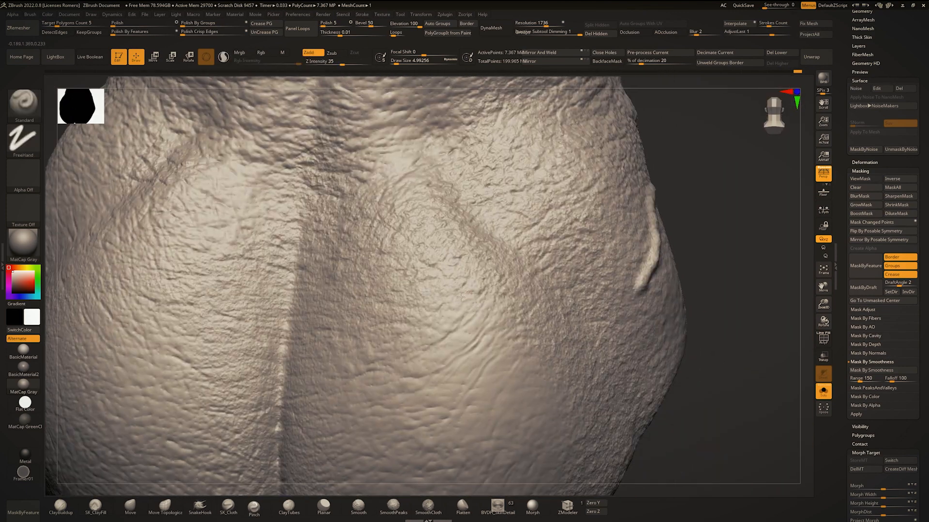
drag(441, 337, 402, 362)
mouse_move(490, 309)
ctrl+right_down()
mouse_move(478, 286)
mouse_move(491, 312)
ctrl+right_up()
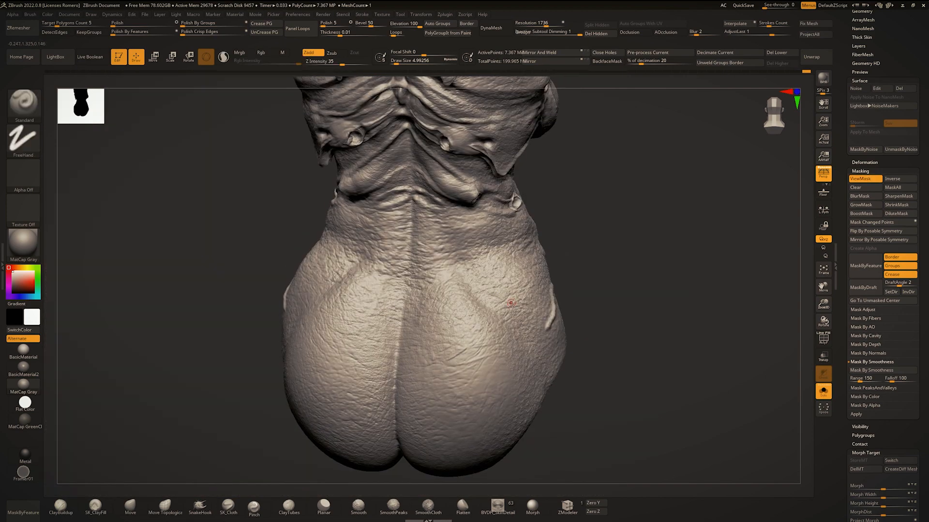
Switch to the BVDH_SkinDetail brush with the horizontal wrinkle alpha and try stamping it on one buttock at Z intensity 100.
click(498, 506)
key(alt+a)
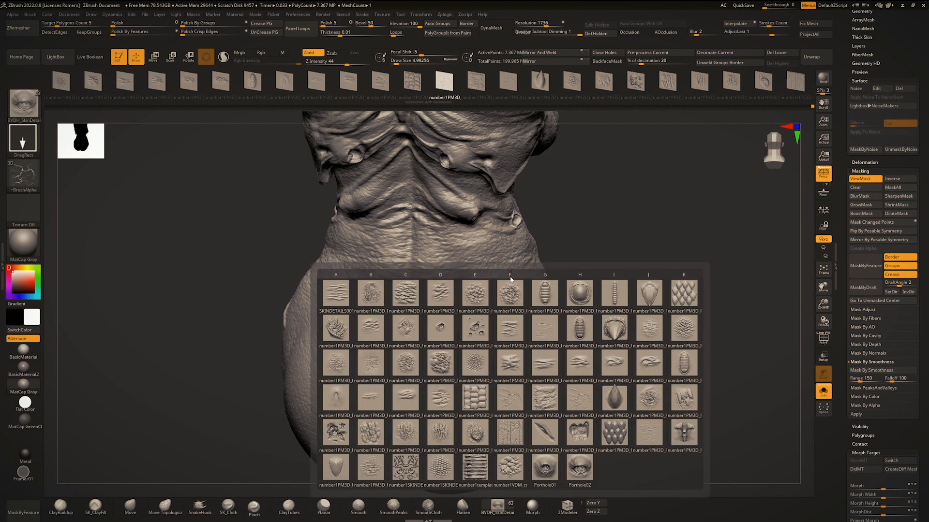
click(353, 292)
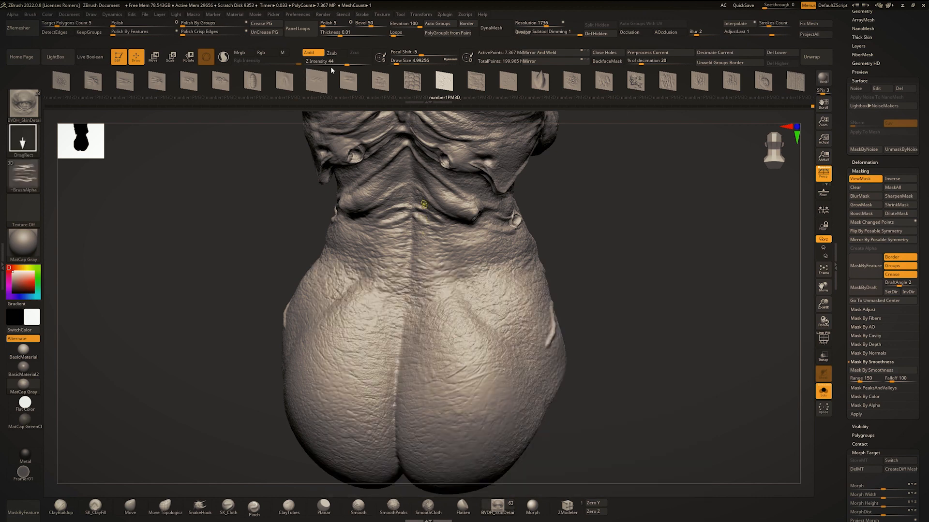
drag(492, 397, 466, 286)
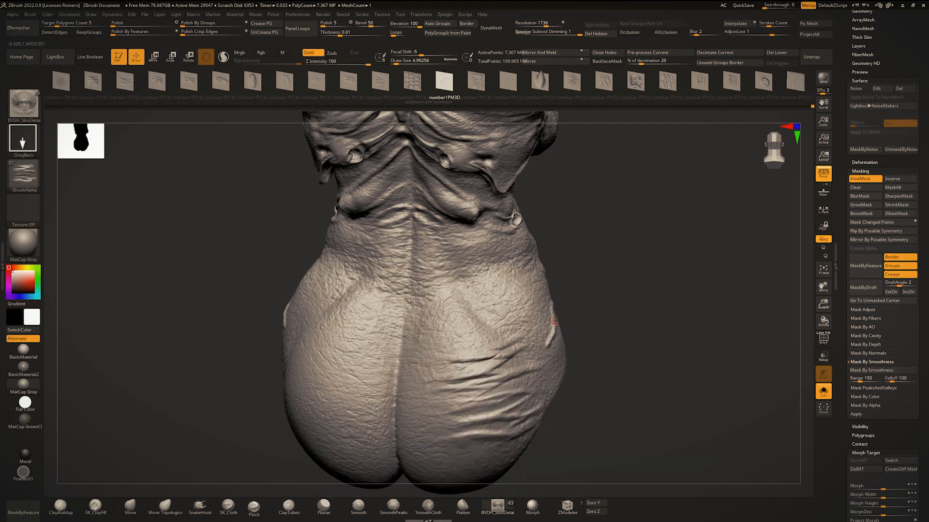
key(ctrl+z)
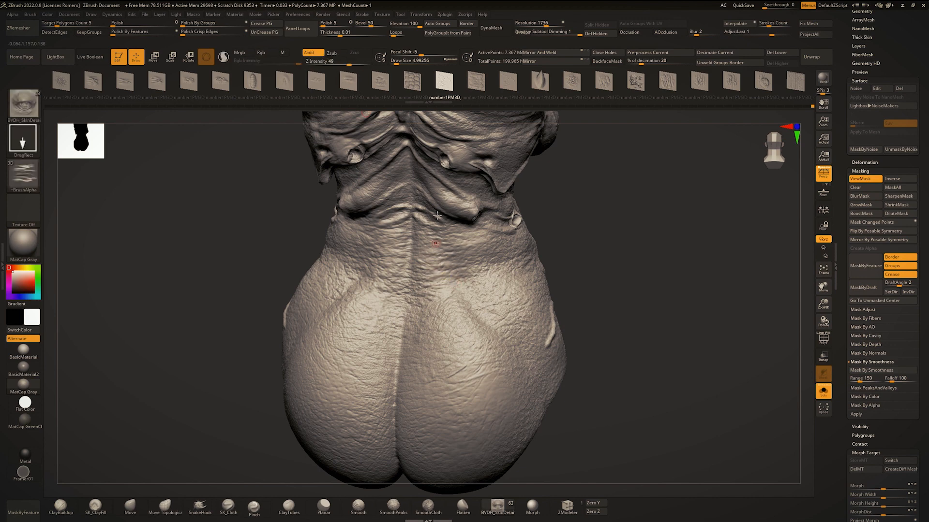
Stamp horizontal wrinkles across the lower back and its chevron folds at Z intensity 49.
alt+right_drag(375, 195, 430, 290)
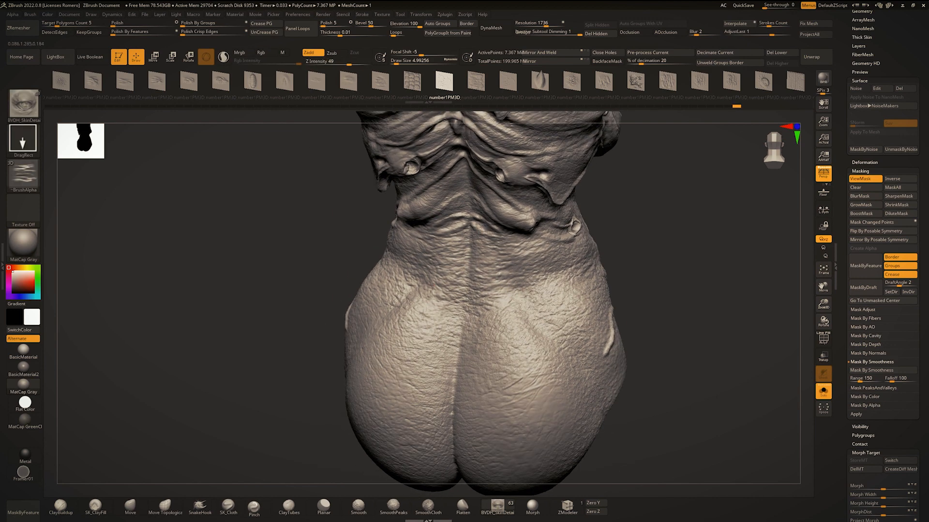
right_drag(467, 315, 449, 322)
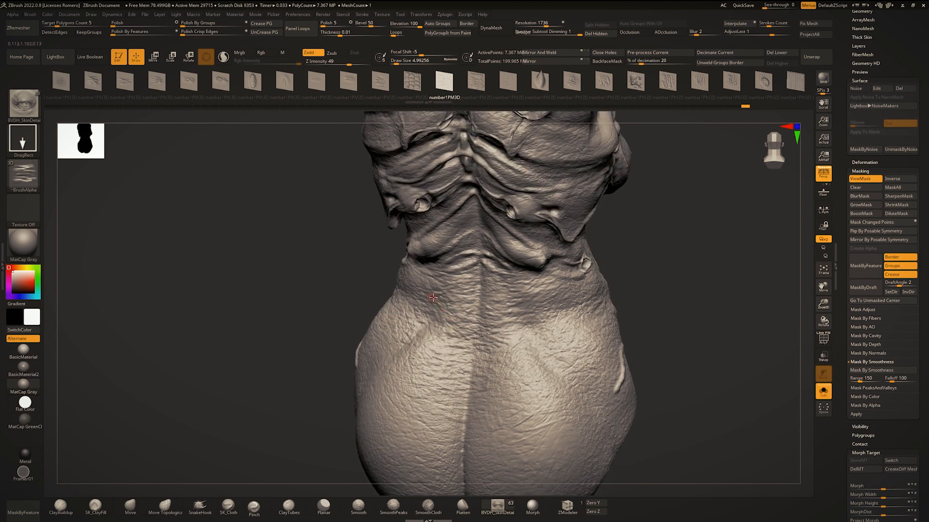
mouse_move(498, 226)
right_down()
mouse_move(477, 230)
mouse_move(460, 256)
mouse_move(479, 227)
mouse_move(531, 331)
right_up()
alt+right_drag(469, 208, 484, 305)
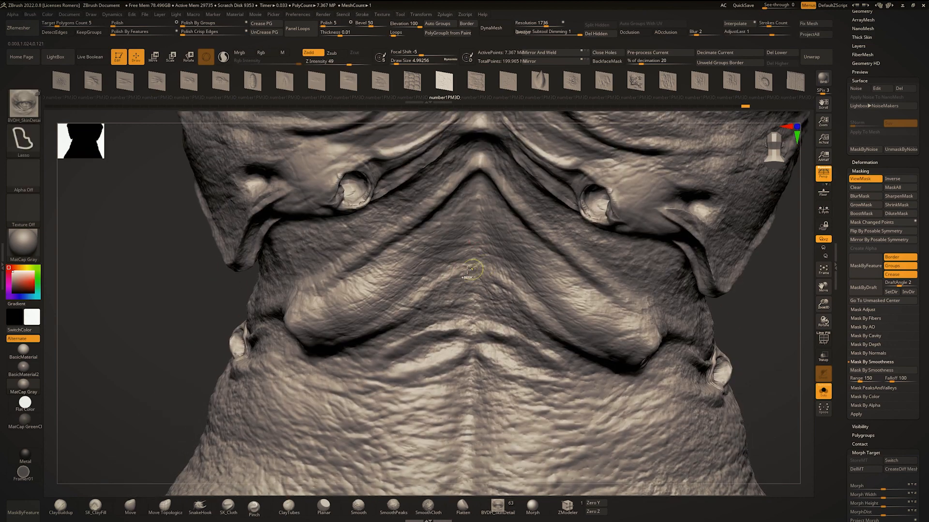
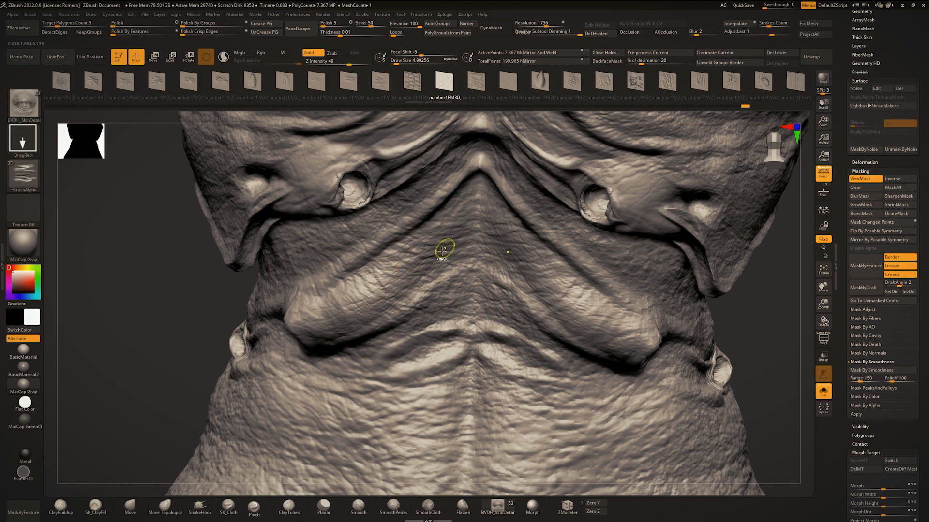
mouse_move(443, 250)
alt+right_down()
mouse_move(472, 239)
mouse_move(455, 240)
mouse_move(474, 255)
alt+right_up()
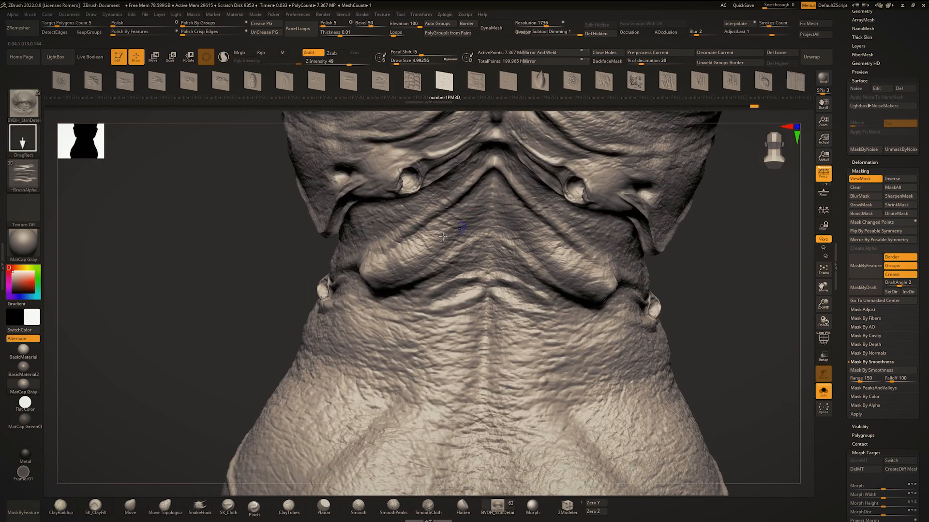
drag(458, 309, 466, 272)
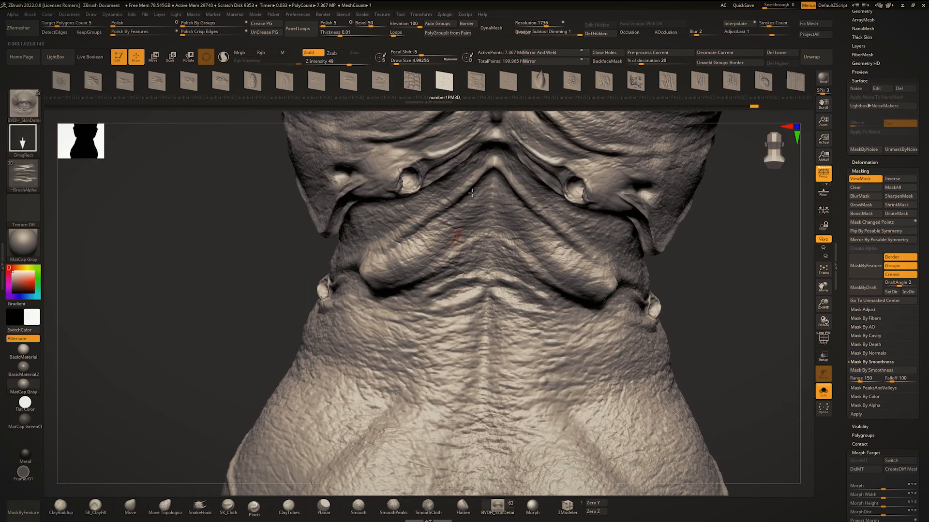
alt+right_drag(468, 270, 471, 230)
ctrl+right_drag(463, 264, 435, 232)
ctrl+right_drag(435, 232, 450, 274)
drag(576, 289, 559, 245)
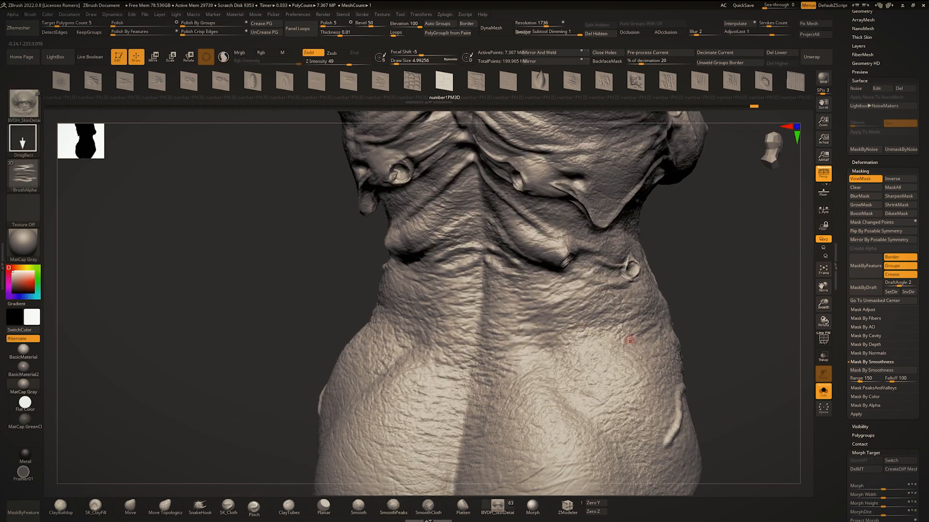
Stamp horizontal wrinkles around the side of the waist, hip and lower ribs.
ctrl+right_drag(578, 339, 576, 310)
right_drag(575, 309, 372, 317)
drag(530, 296, 520, 267)
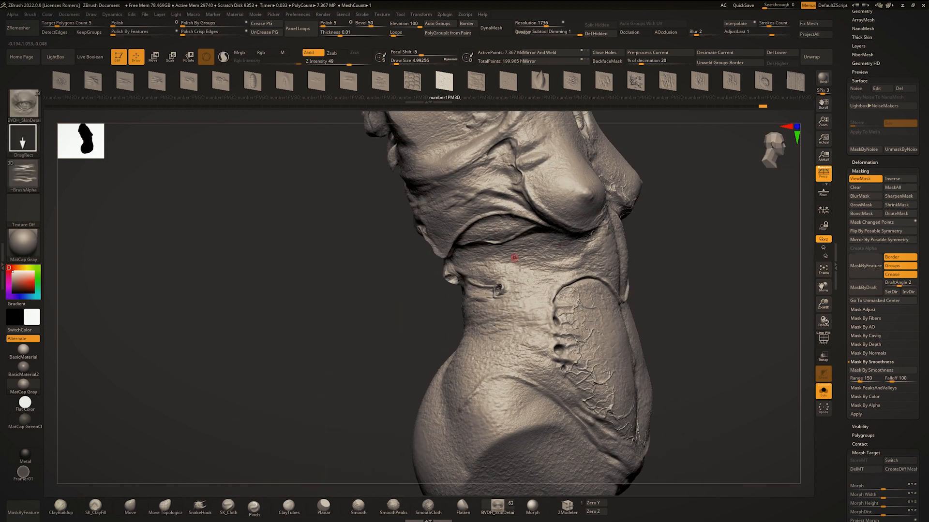
right_drag(487, 322, 451, 280)
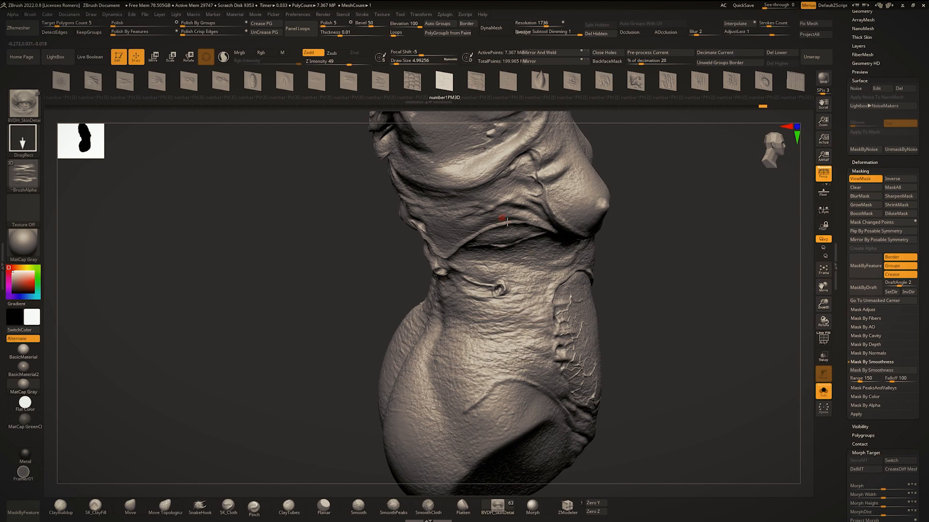
right_drag(507, 222, 489, 237)
ctrl+right_drag(488, 237, 496, 278)
Stamp horizontal wrinkles over the upper abdomen between the breasts and the raised belly ridge.
right_drag(580, 282, 524, 272)
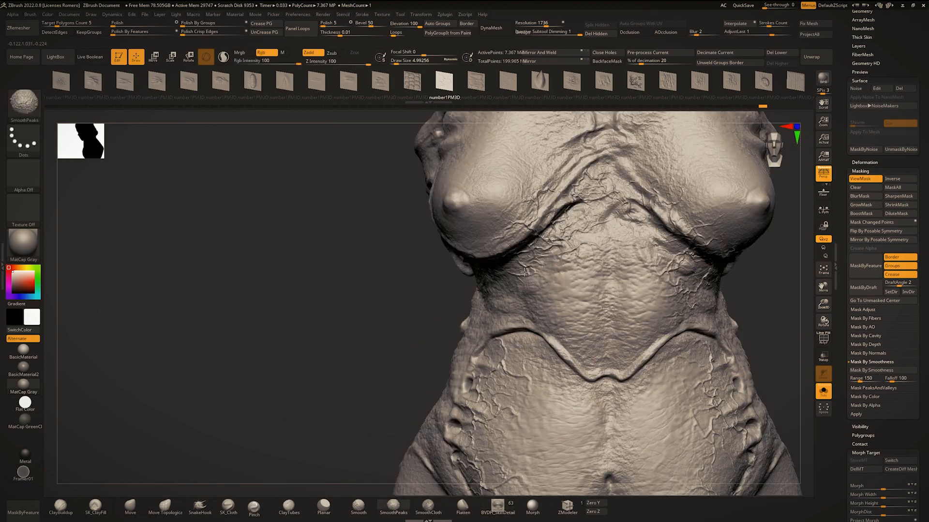
drag(568, 291, 617, 290)
alt+right_drag(627, 310, 508, 289)
drag(513, 287, 525, 228)
alt+right_drag(527, 185, 420, 285)
mouse_move(488, 257)
right_down()
mouse_move(462, 252)
mouse_move(445, 227)
mouse_move(441, 285)
mouse_move(459, 213)
right_up()
right_drag(411, 271, 443, 279)
drag(443, 279, 457, 223)
mouse_move(457, 224)
ctrl+right_down()
mouse_move(476, 268)
mouse_move(467, 241)
ctrl+right_up()
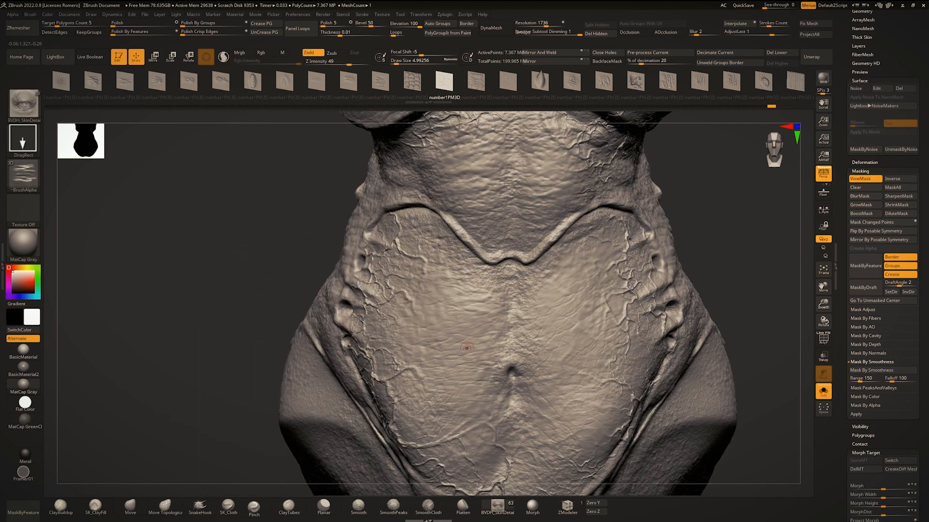
Stamp horizontal wrinkles across the belly plate, around the navel and down to the lower abdomen.
drag(456, 317, 418, 280)
drag(555, 313, 601, 290)
mouse_move(607, 289)
alt+right_down()
mouse_move(562, 257)
mouse_move(533, 262)
alt+right_up()
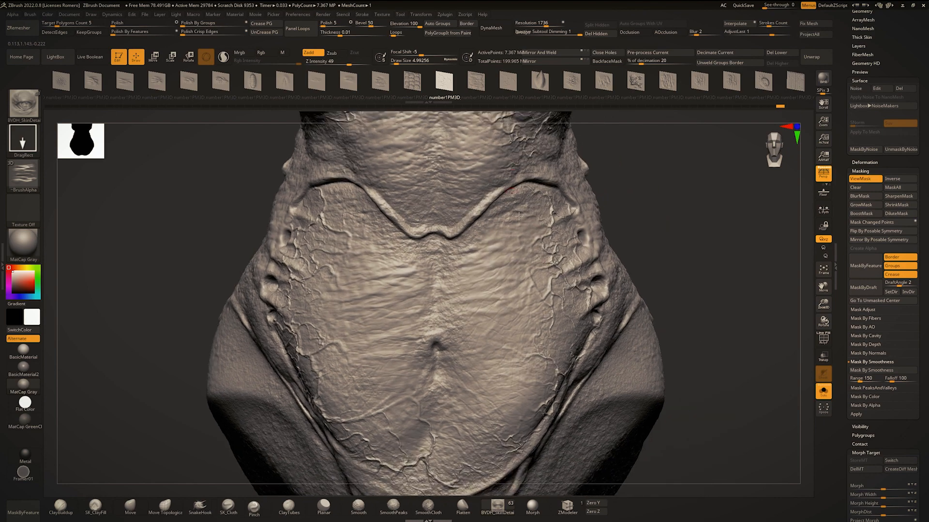
drag(516, 347, 464, 355)
mouse_move(453, 360)
alt+right_down()
mouse_move(455, 290)
mouse_move(452, 298)
alt+right_up()
drag(401, 378, 428, 310)
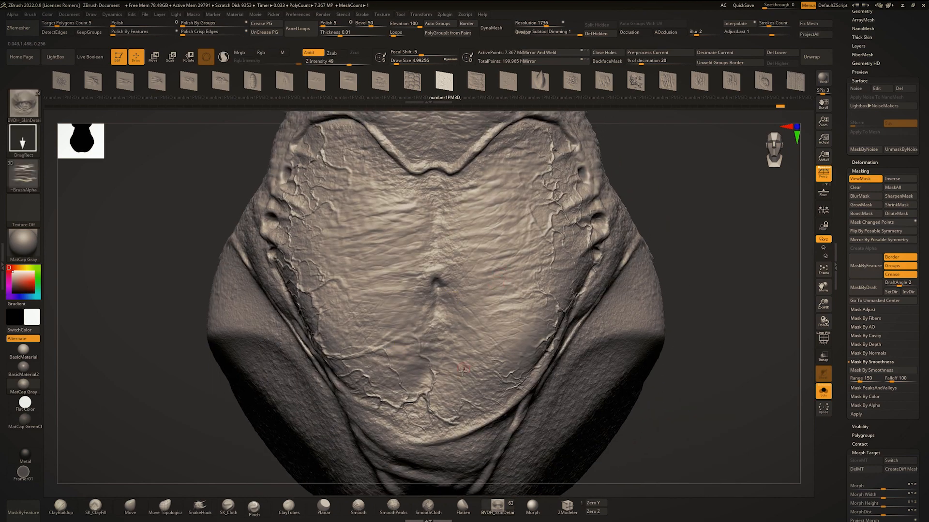
drag(464, 362, 424, 263)
mouse_move(445, 255)
alt+right_down()
mouse_move(430, 282)
mouse_move(452, 310)
alt+right_up()
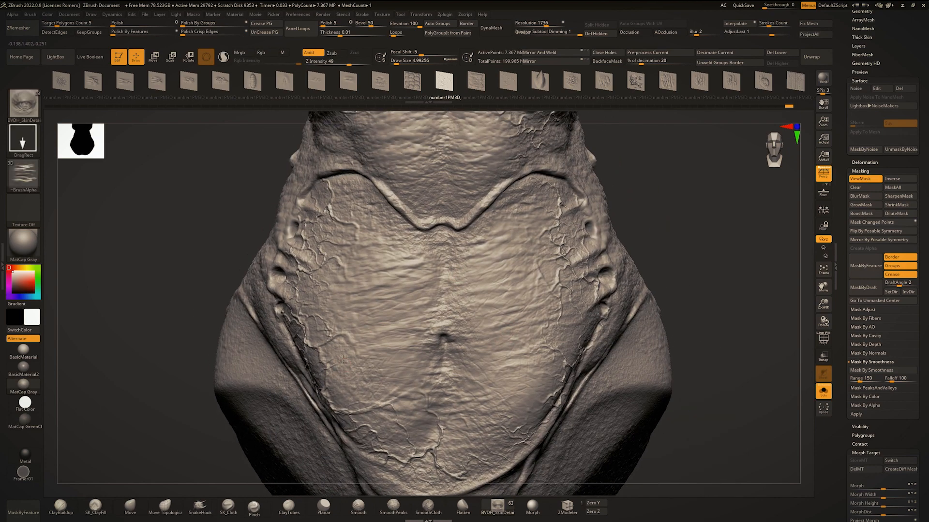
Stamp wrinkles over the side ribs, the breasts and the upper chest at Z intensity 49.
ctrl+right_drag(390, 263, 329, 208)
alt+right_drag(398, 255, 397, 329)
mouse_move(435, 317)
right_down()
mouse_move(397, 298)
mouse_move(545, 345)
right_up()
right_drag(516, 233, 549, 291)
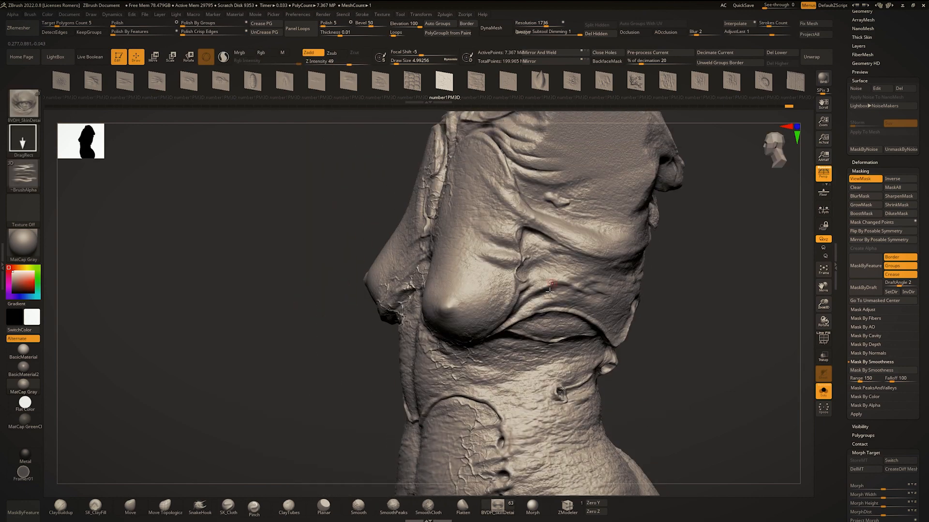
right_drag(565, 154, 513, 251)
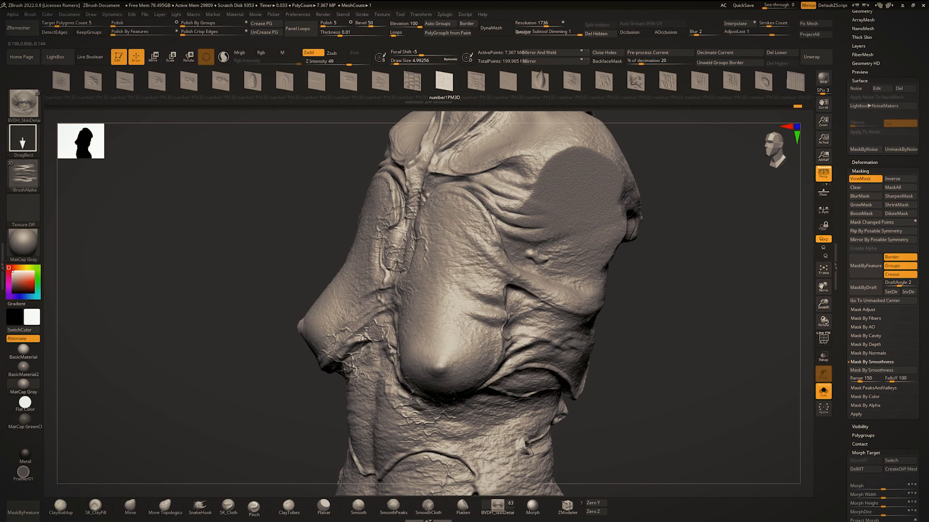
mouse_move(489, 163)
right_down()
mouse_move(320, 204)
mouse_move(373, 205)
mouse_move(382, 251)
right_up()
ctrl+right_drag(382, 252, 385, 306)
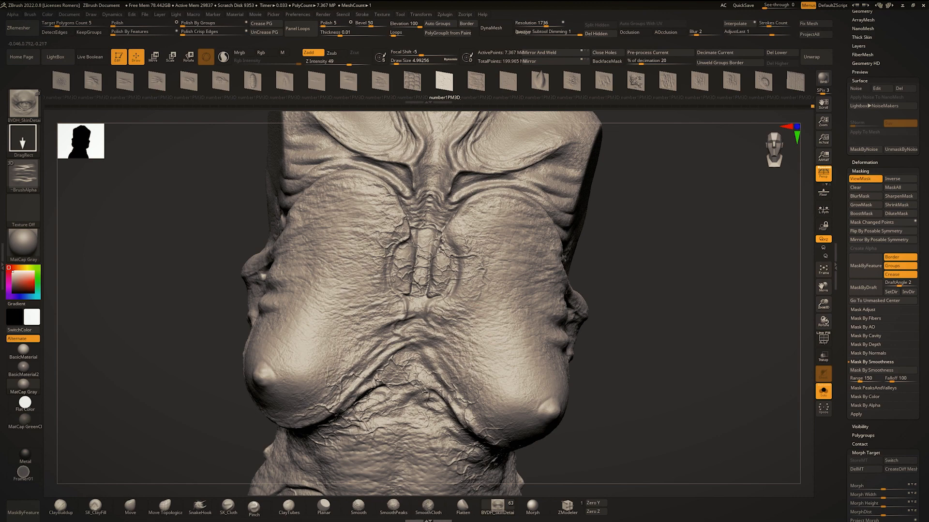
mouse_move(455, 228)
right_down()
mouse_move(453, 261)
mouse_move(455, 222)
mouse_move(476, 239)
right_up()
mouse_move(476, 239)
ctrl+right_down()
mouse_move(479, 278)
mouse_move(491, 276)
ctrl+right_up()
Raise the Z intensity to 62 and stamp stronger wrinkles over the chest around the sternum.
drag(351, 63, 355, 63)
mouse_move(402, 271)
ctrl+right_down()
mouse_move(406, 348)
mouse_move(394, 341)
ctrl+right_up()
alt+right_drag(394, 341, 405, 299)
drag(405, 299, 379, 223)
ctrl+right_drag(379, 222, 408, 242)
Enlarge the skin-detail brush and stamp wrinkles over the lower chest and the folds between the breasts at Z intensity 62.
key(space)
mouse_move(400, 253)
mouse_down()
mouse_move(393, 253)
mouse_move(403, 242)
mouse_move(410, 254)
mouse_up()
key(space)
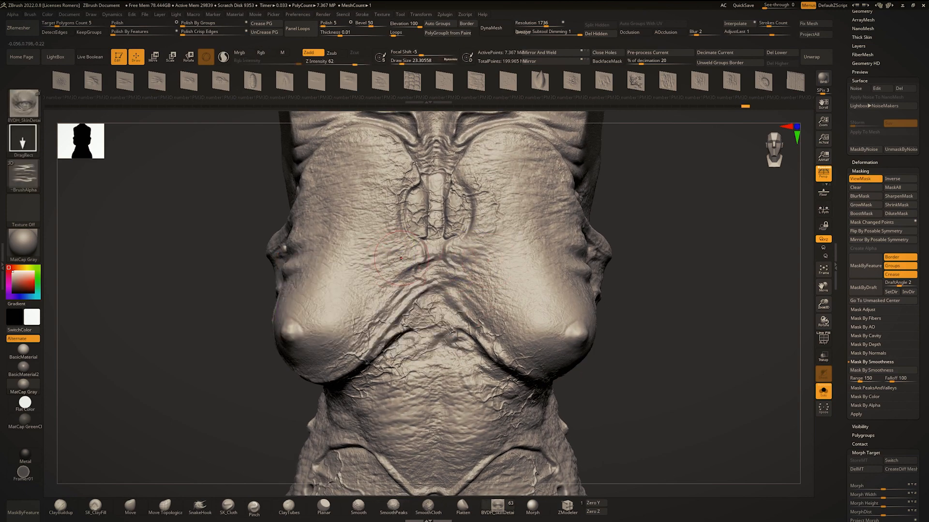
right_drag(401, 258, 391, 347)
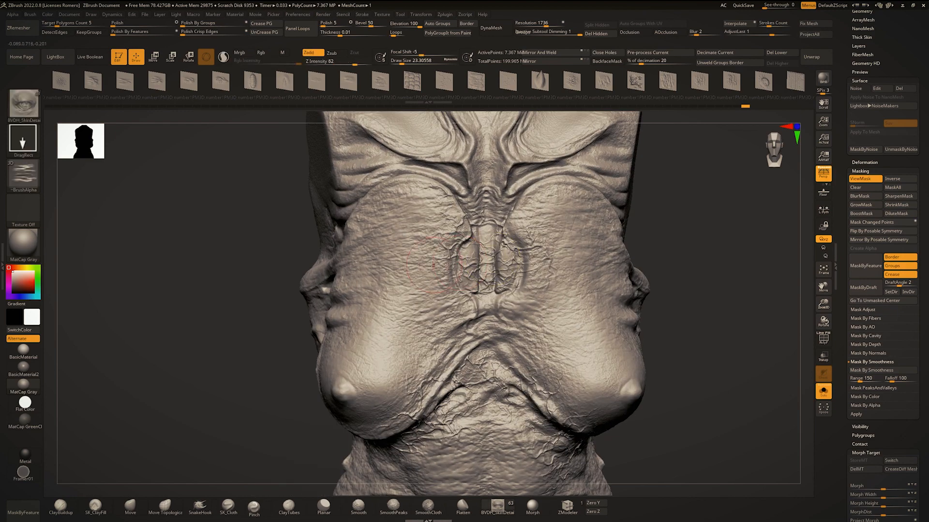
ctrl+right_drag(432, 310, 440, 326)
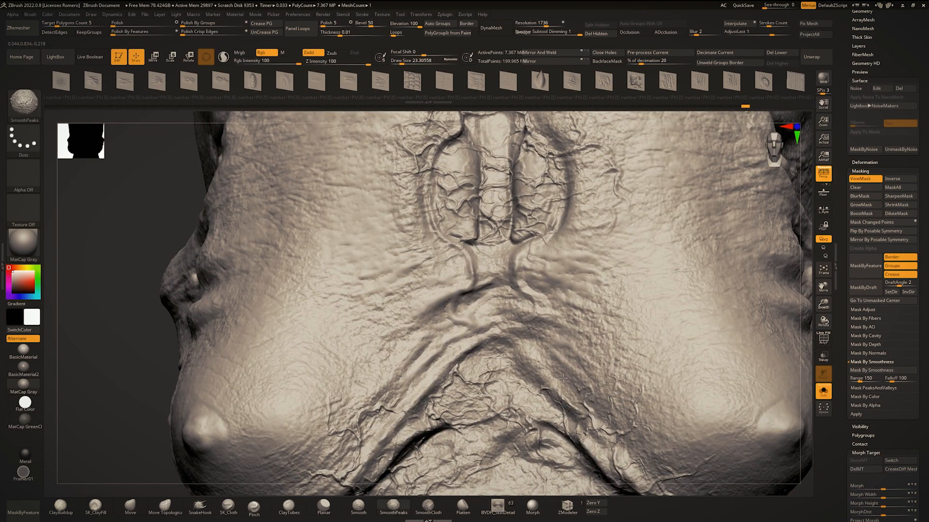
click(498, 506)
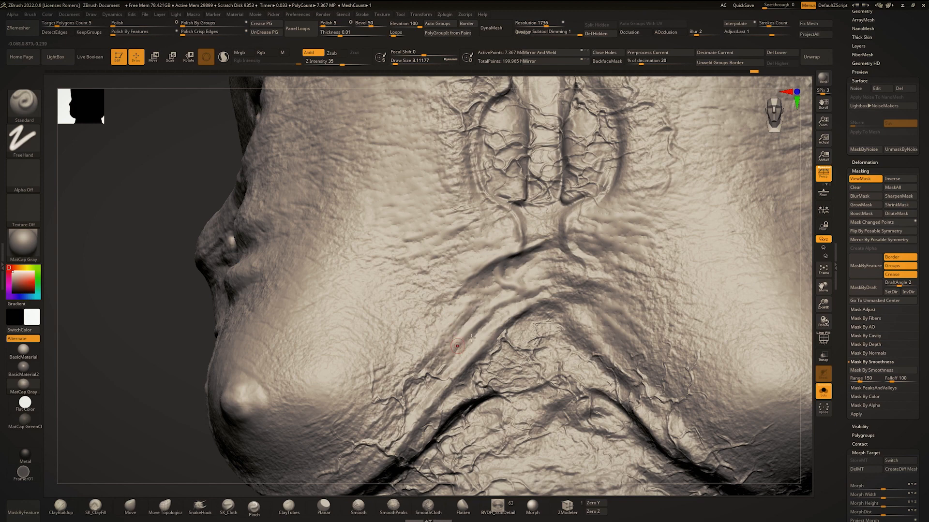
Carve fine creases along the folds between the breasts with a small Standard brush at Z intensity 35.
right_drag(457, 346, 436, 327)
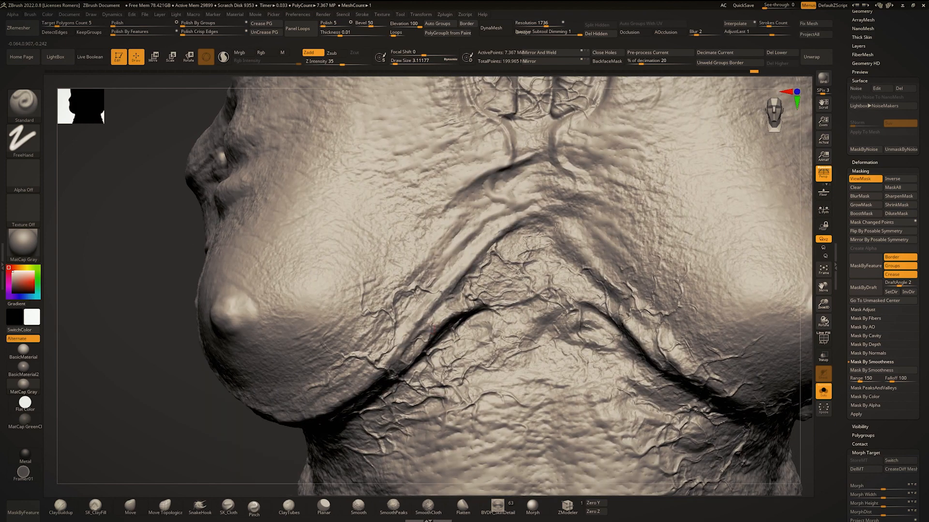
drag(501, 232, 538, 219)
ctrl+right_drag(538, 251, 542, 184)
mouse_move(541, 232)
right_down()
mouse_move(580, 261)
mouse_move(596, 328)
mouse_move(559, 323)
right_up()
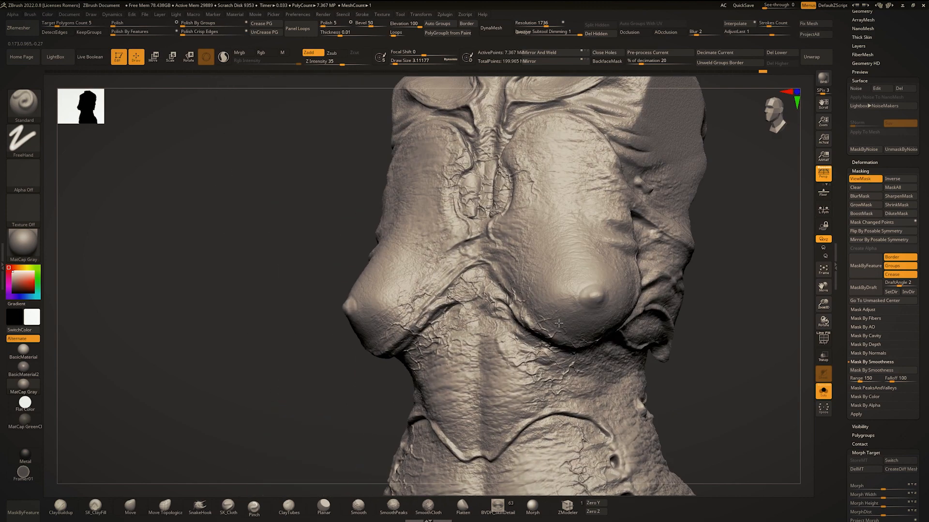
right_drag(626, 317, 442, 308)
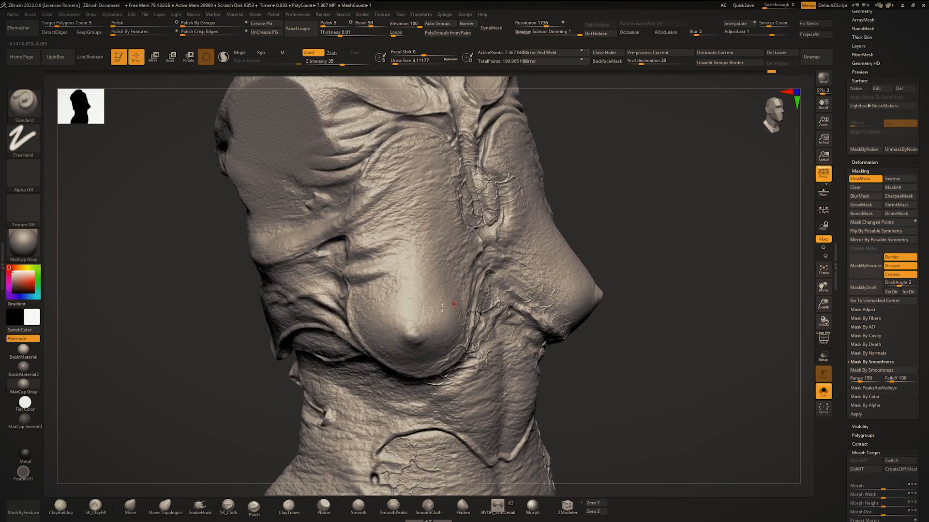
Bring the surrounding body parts back into view and choose the Move brush for the belly.
key(space)
mouse_move(391, 325)
ctrl+right_down()
mouse_move(424, 348)
mouse_move(437, 303)
mouse_move(412, 300)
mouse_move(430, 327)
mouse_move(397, 323)
mouse_move(440, 335)
mouse_move(457, 295)
mouse_move(443, 309)
mouse_move(450, 323)
mouse_move(537, 334)
ctrl+right_up()
mouse_move(537, 334)
right_down()
mouse_move(523, 310)
mouse_move(502, 301)
mouse_move(551, 311)
mouse_move(466, 256)
mouse_move(520, 257)
mouse_move(440, 242)
mouse_move(478, 258)
mouse_move(442, 248)
mouse_move(472, 246)
mouse_move(479, 252)
mouse_move(440, 254)
mouse_move(407, 239)
mouse_move(469, 265)
mouse_move(430, 269)
mouse_move(381, 321)
right_up()
key(space)
click(440, 258)
key(b)
key(m)
key(v)
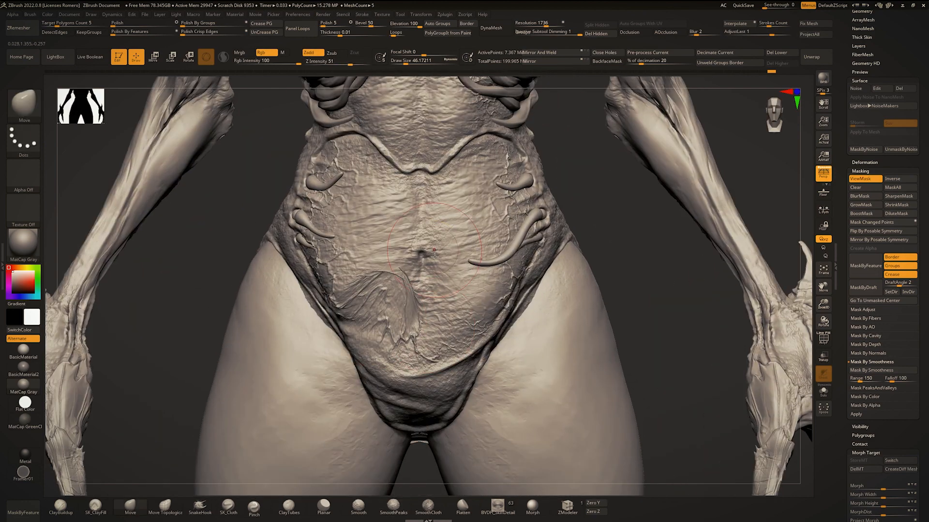
Stamp skin-detail wrinkles at the navel at Z intensity 62 and undo the smoothing beside it.
click(500, 505)
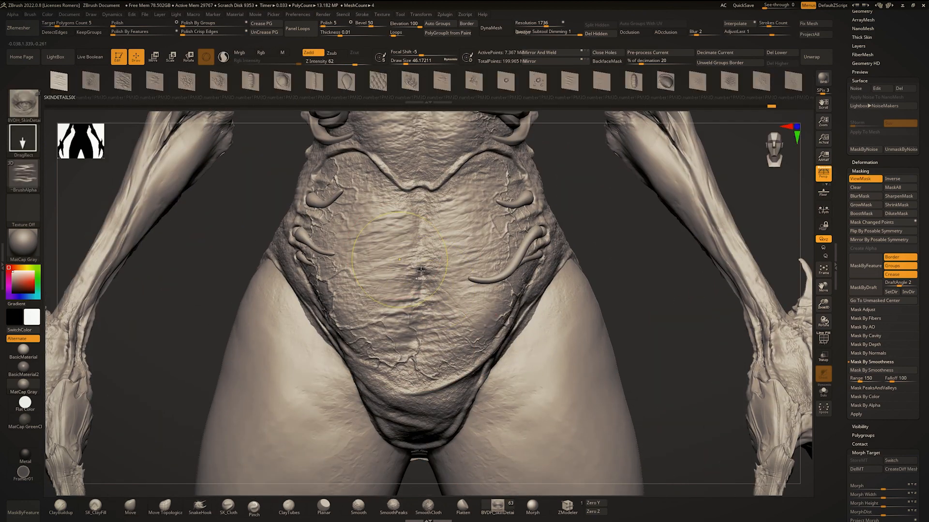
drag(421, 270, 421, 284)
key(shift)
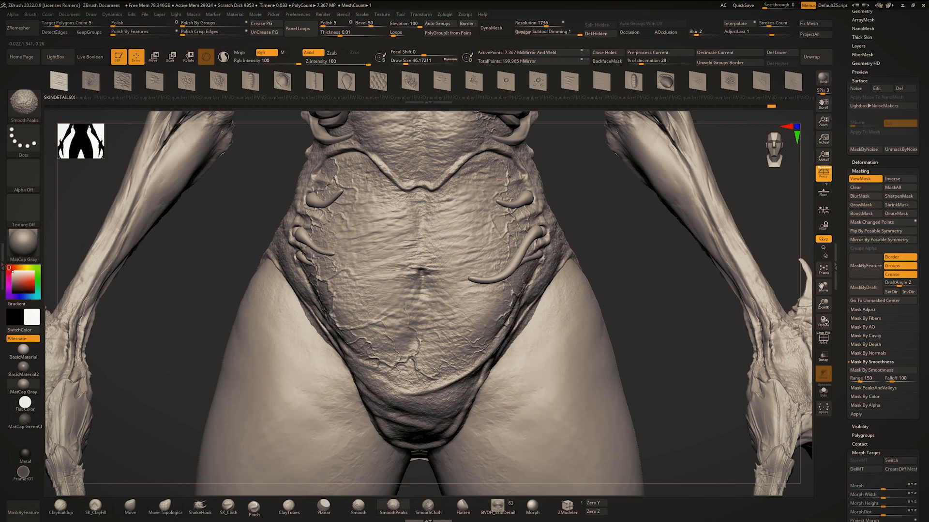
shift+drag(468, 292, 462, 319)
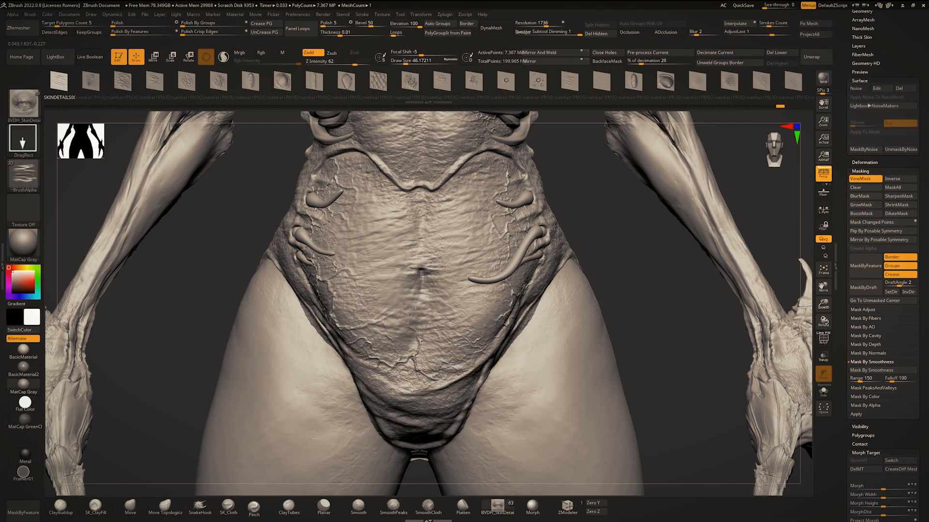
key(ctrl+z)
Isolate the torso to examine the lower abdomen's wrinkles, and show all the body parts again.
alt+right_drag(444, 411, 444, 350)
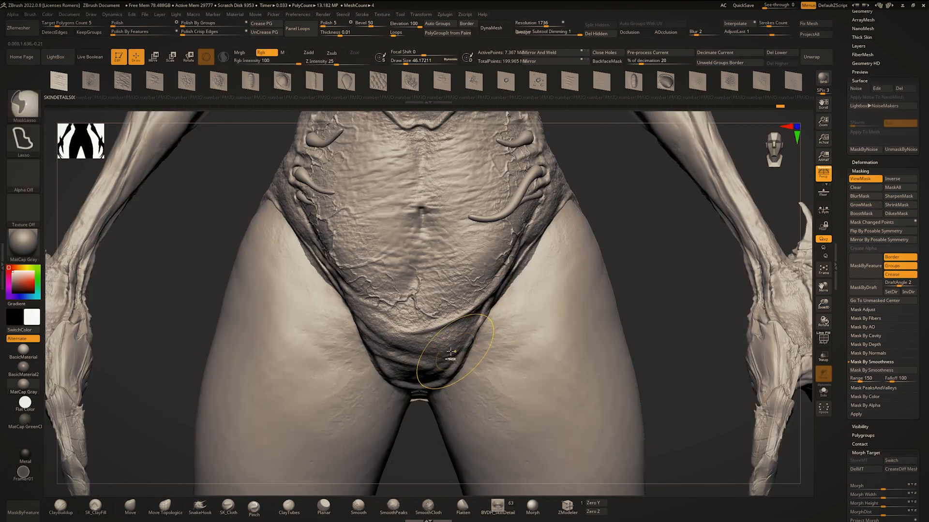
key(ctrl+shift+s)
alt+right_drag(403, 243, 393, 220)
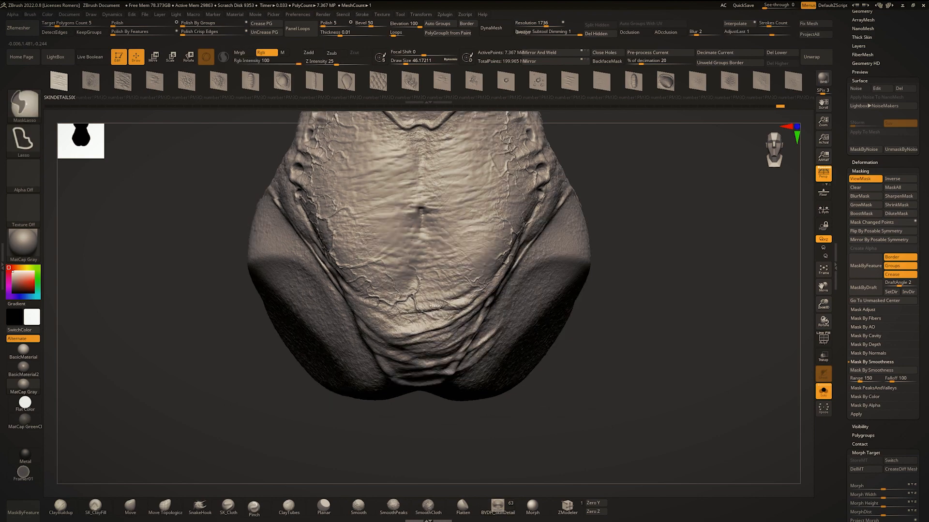
key(ctrl+shift+s)
mouse_move(416, 271)
ctrl+right_down()
mouse_move(421, 213)
mouse_move(444, 245)
ctrl+right_up()
ctrl+right_drag(520, 329, 528, 394)
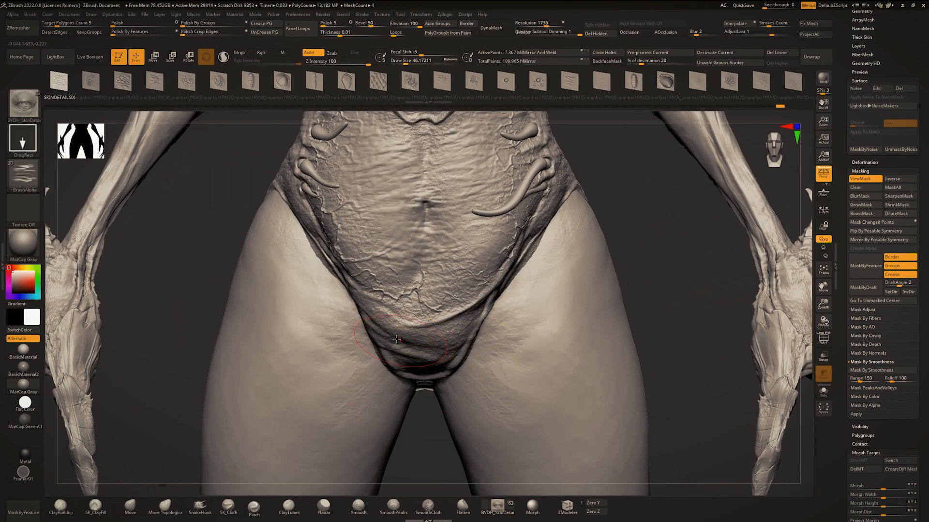
Stamp stronger wrinkles over the pubic area below the belly plate at Z intensity 100.
right_drag(410, 295, 373, 303)
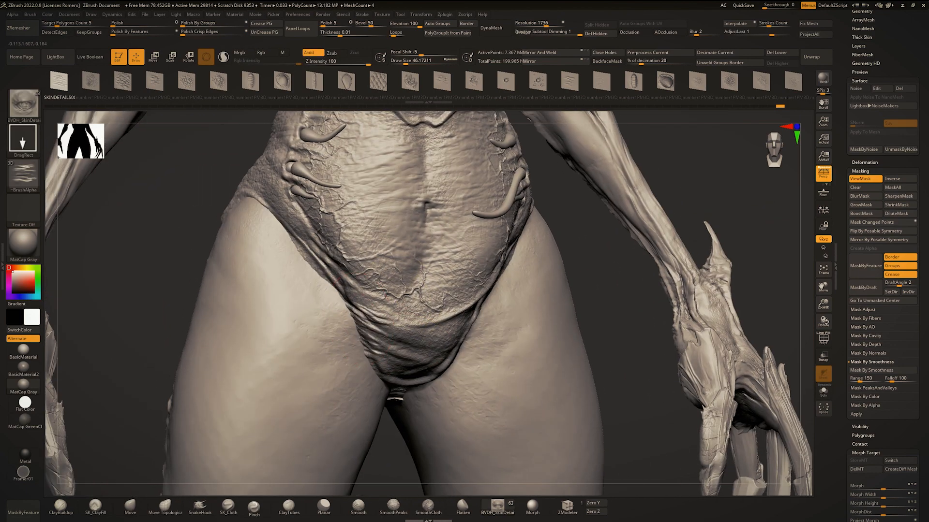
right_drag(414, 269, 478, 332)
drag(434, 264, 432, 258)
ctrl+right_drag(432, 257, 433, 207)
mouse_move(433, 208)
shift+right_down()
mouse_move(468, 244)
mouse_move(479, 333)
shift+right_up()
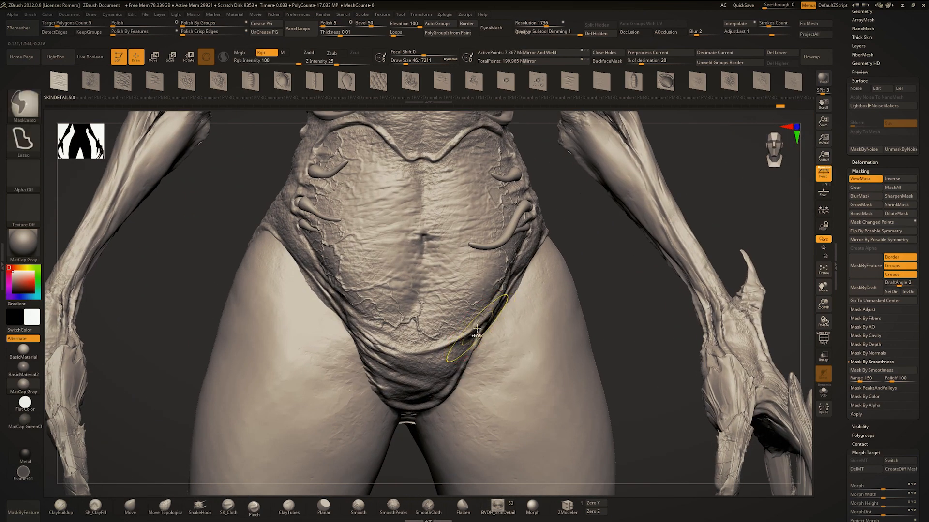
Choose a thicker skin-fold stamp, place folds along the groin side of the pubic area, and undo the last one.
key(m)
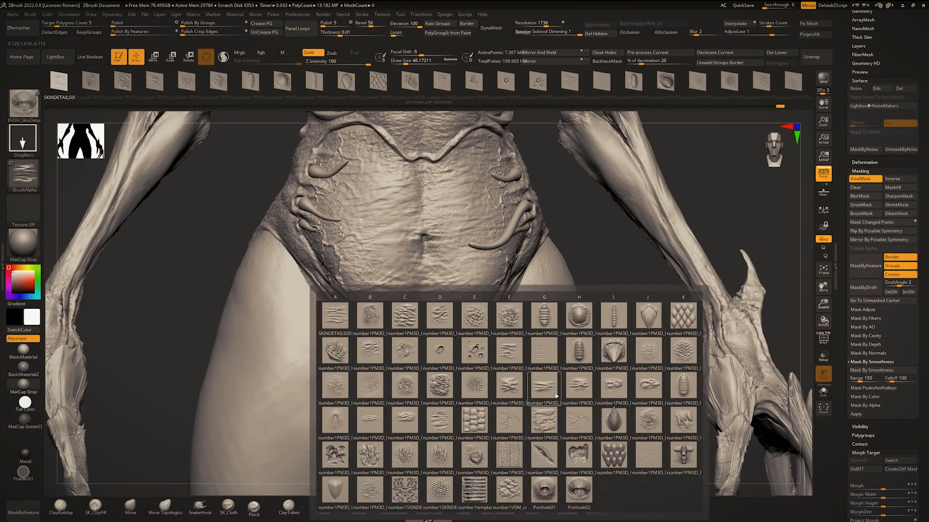
click(580, 388)
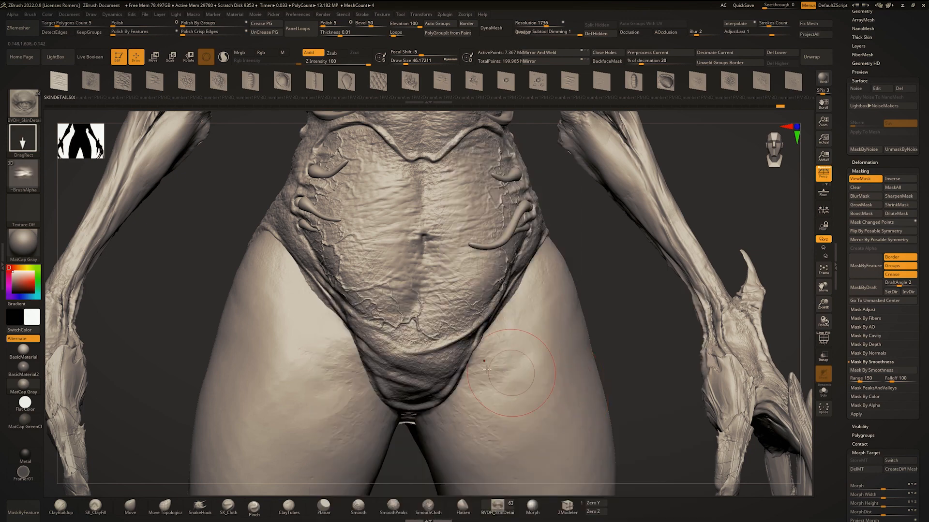
right_drag(425, 271, 465, 354)
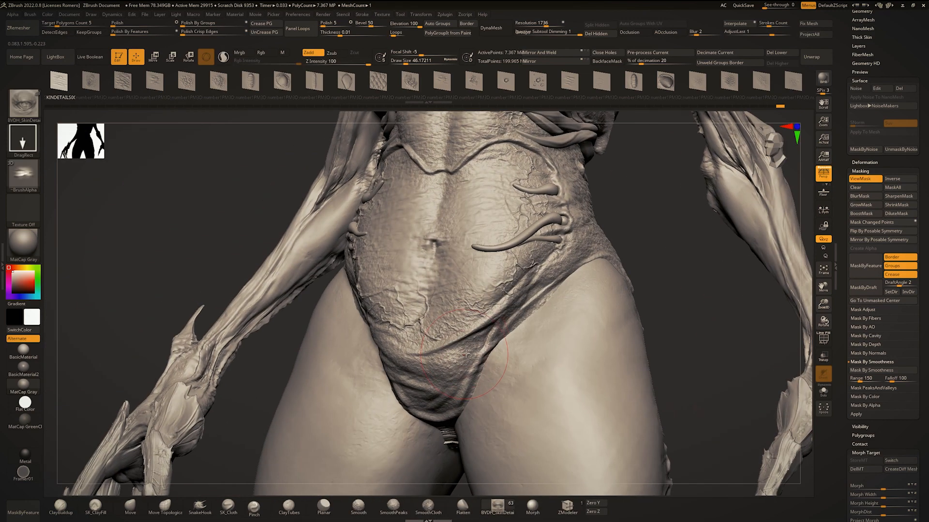
ctrl+right_drag(447, 319, 455, 363)
mouse_move(454, 363)
right_down()
mouse_move(457, 306)
mouse_move(507, 321)
right_up()
ctrl+right_drag(393, 339, 423, 343)
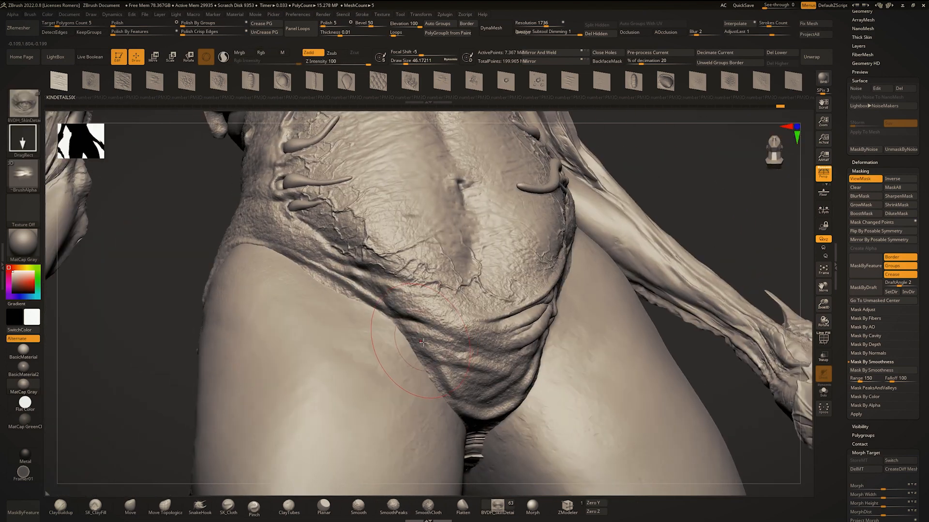
key(ctrl+z)
Stamp thick skin folds across the pubic area up to the groin creases on both sides.
ctrl+right_drag(408, 377, 410, 407)
right_drag(410, 407, 401, 395)
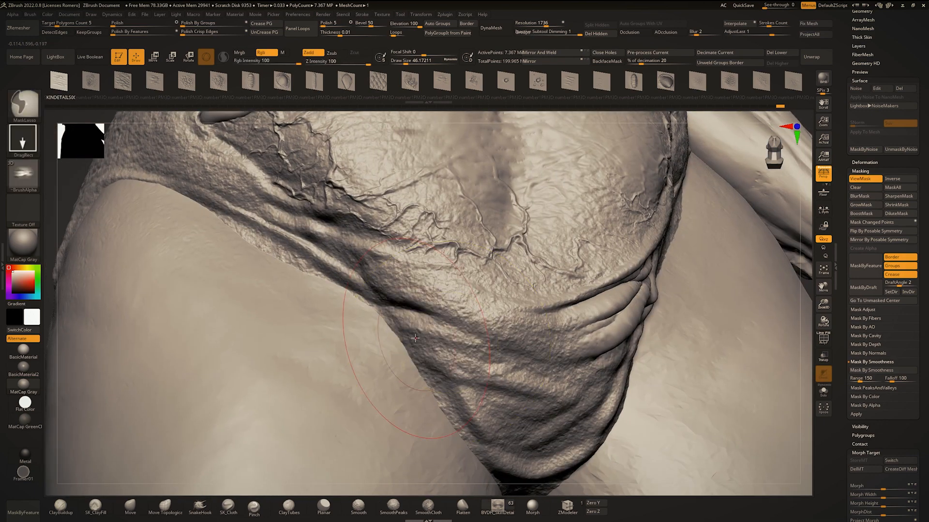
drag(422, 335, 396, 386)
right_drag(373, 428, 338, 354)
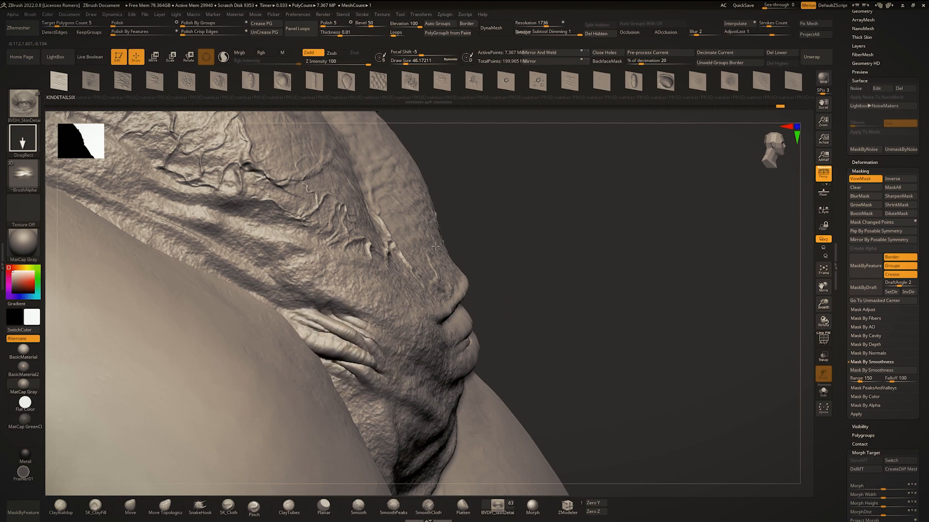
mouse_move(435, 246)
right_down()
mouse_move(353, 303)
mouse_move(377, 338)
right_up()
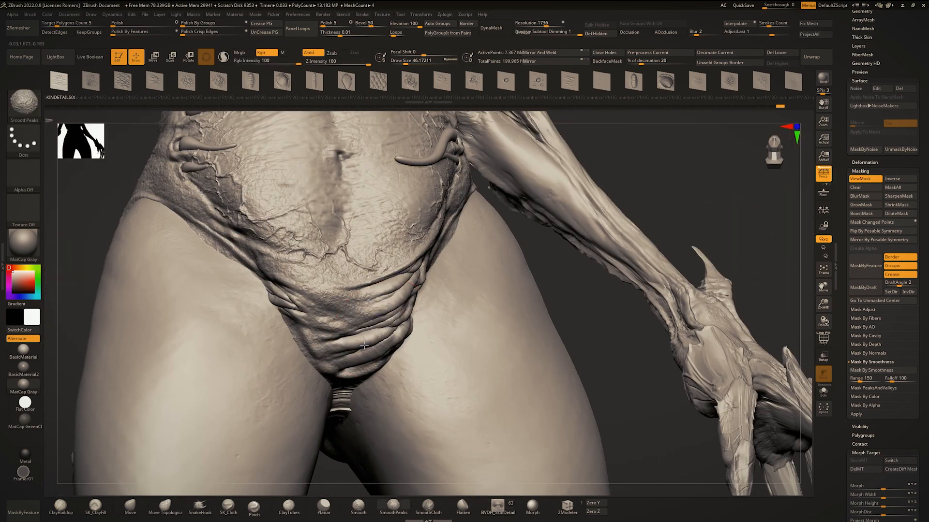
ctrl+right_drag(352, 250, 383, 306)
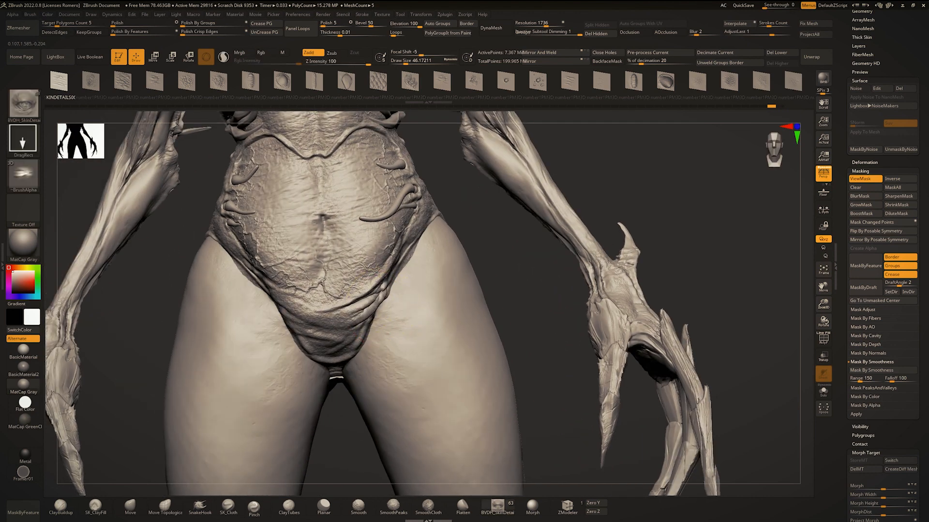
Soften the wrinkles where the lower abdomen meets the thigh, checking from the side and front.
ctrl+right_drag(327, 240, 290, 263)
right_drag(290, 264, 351, 319)
shift+drag(424, 354, 435, 340)
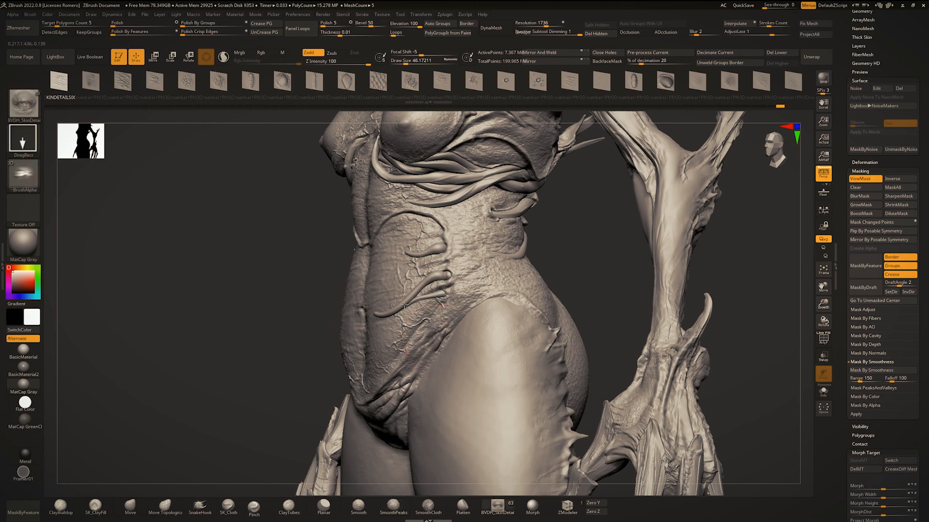
key(ctrl)
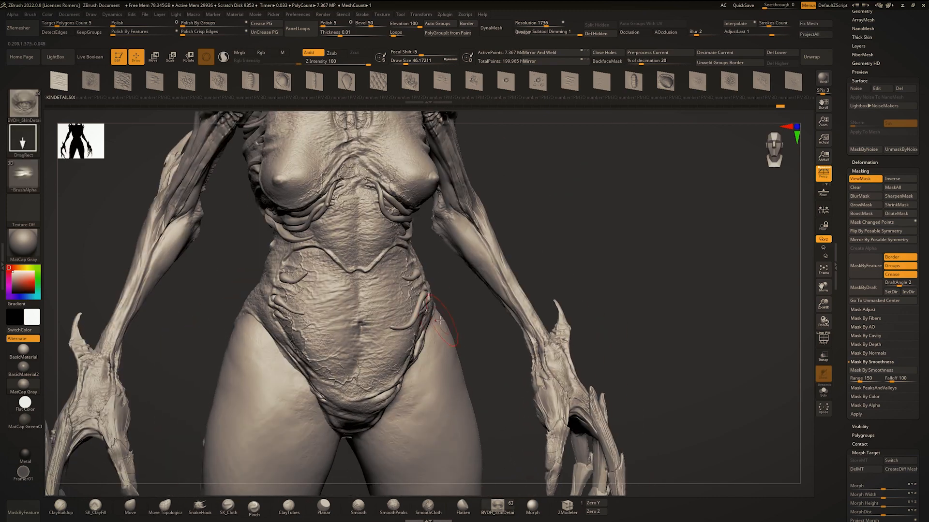
right_drag(430, 320, 455, 306)
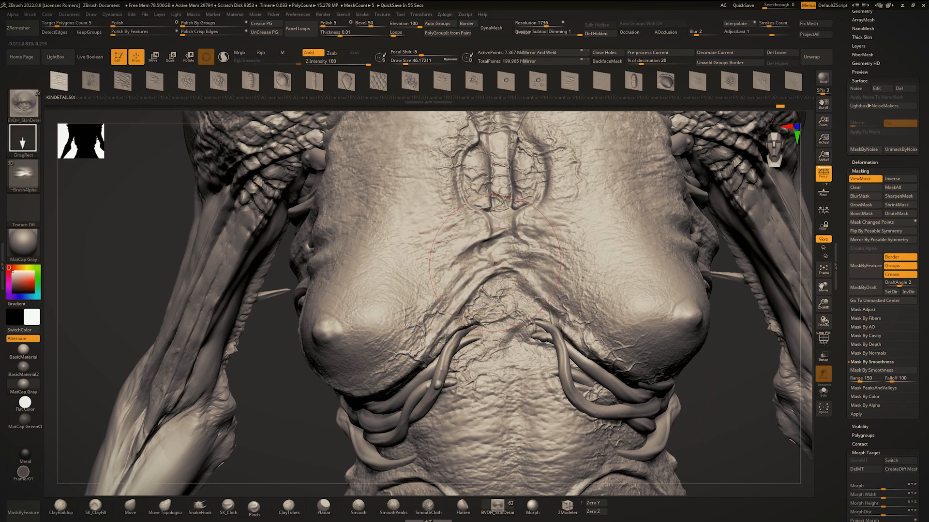
Undo the last change to the folds between the breasts.
ctrl+right_drag(453, 157, 423, 163)
mouse_move(435, 203)
ctrl+right_down()
mouse_move(433, 154)
mouse_move(445, 208)
ctrl+right_up()
key(ctrl+z)
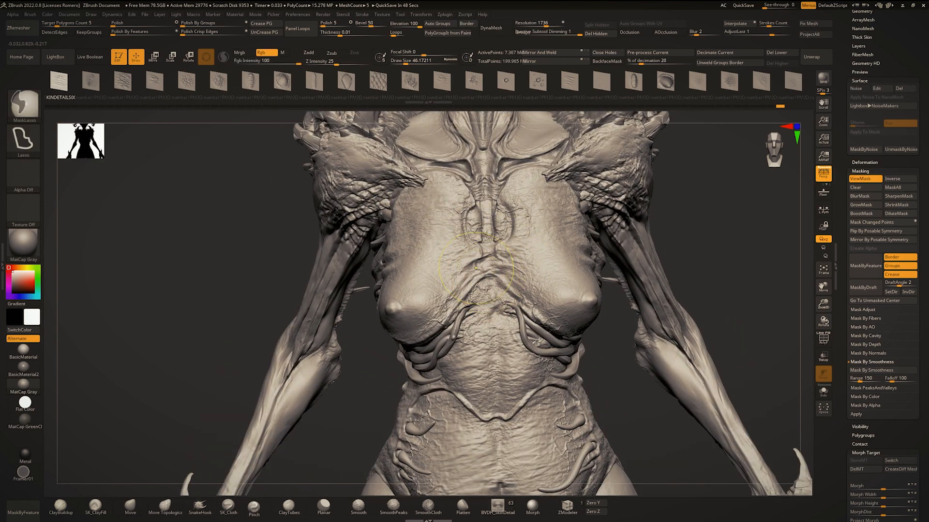
Try stamping thick skin folds across the lower back between the chevron-shaped ridges, and undo them.
ctrl+right_drag(485, 277, 513, 273)
ctrl+right_drag(367, 252, 499, 279)
alt+right_drag(465, 212, 411, 214)
alt+right_drag(418, 334, 419, 238)
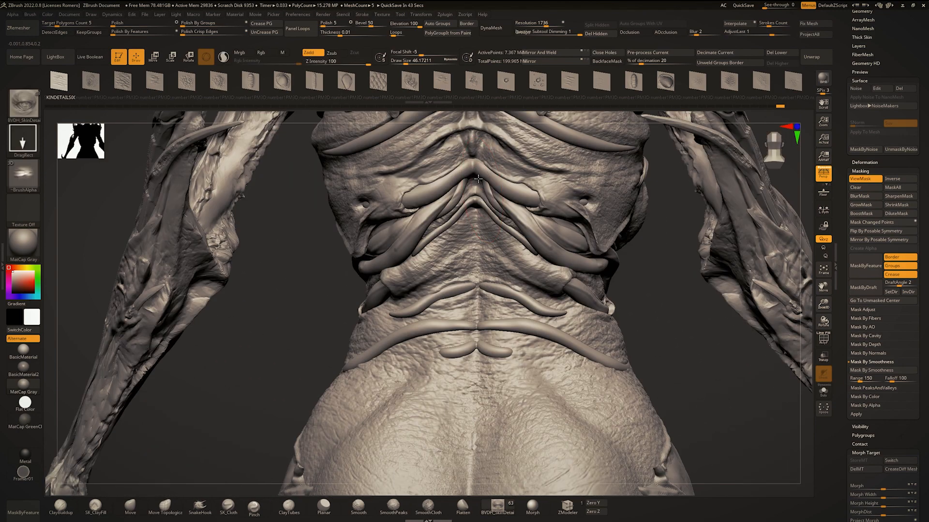
alt+right_drag(420, 309, 420, 280)
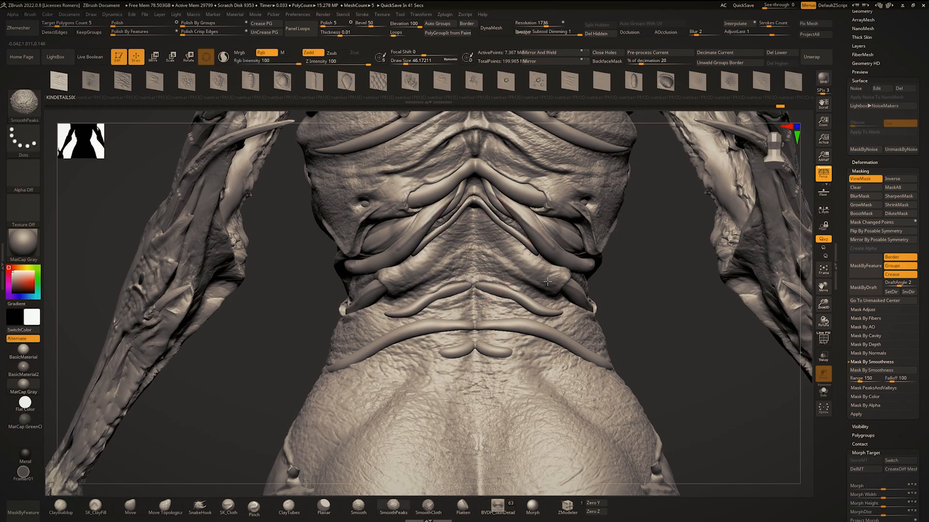
drag(442, 257, 412, 216)
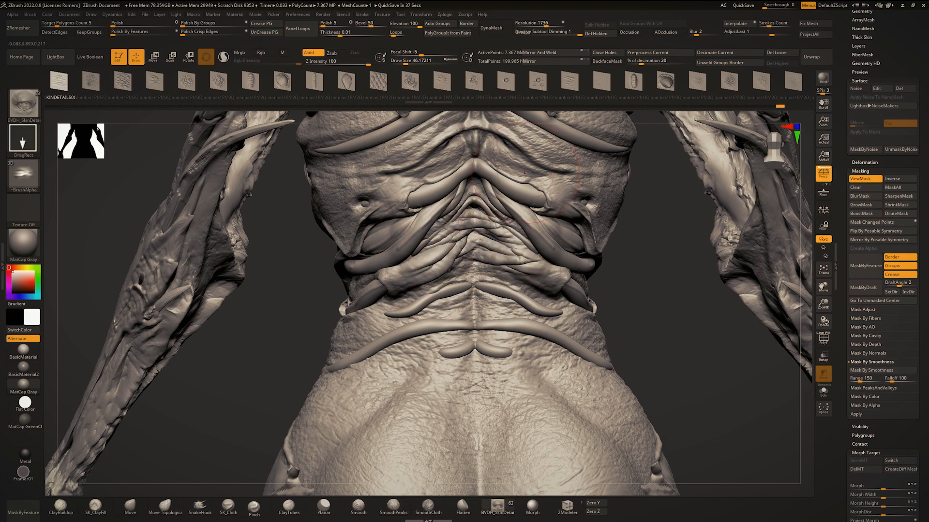
mouse_move(526, 173)
ctrl+right_down()
mouse_move(493, 121)
mouse_move(528, 238)
ctrl+right_up()
mouse_move(496, 278)
alt+right_down()
mouse_move(436, 317)
mouse_move(435, 257)
mouse_move(457, 258)
alt+right_up()
mouse_move(457, 257)
ctrl+right_down()
mouse_move(508, 309)
mouse_move(475, 294)
mouse_move(512, 296)
mouse_move(490, 300)
ctrl+right_up()
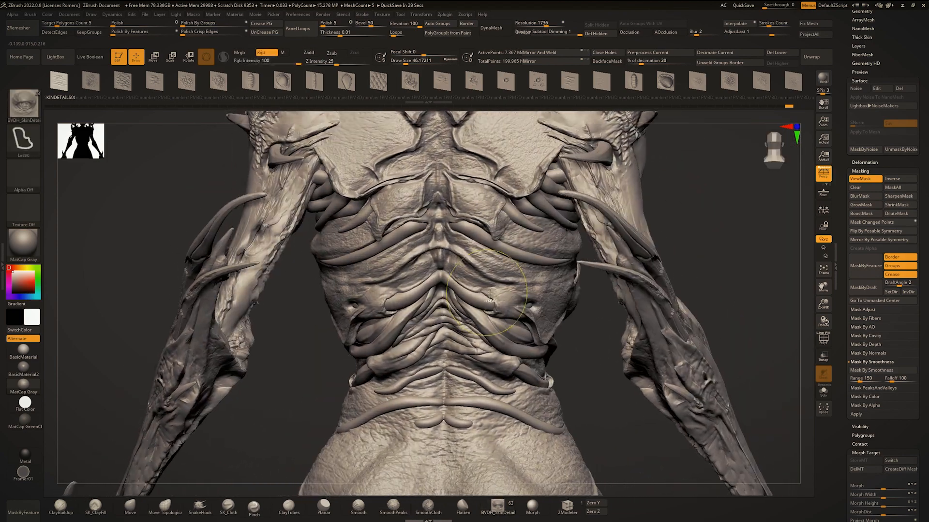
key(ctrl)
key(ctrl+z)
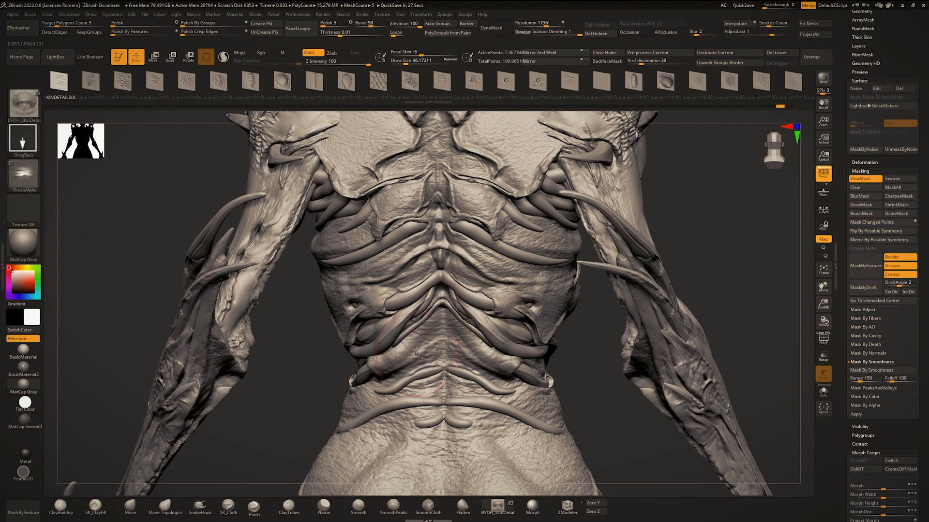
Build up the skin on the lower back beneath the chevron-shaped ridge with the Standard brush at Z Intensity 23.
key(b)
key(c)
key(b)
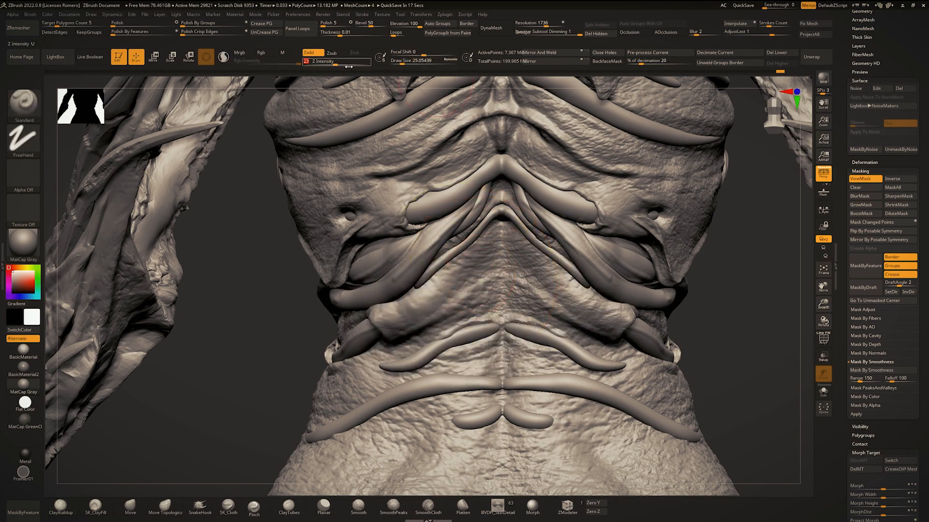
key(space)
drag(481, 280, 475, 261)
drag(426, 299, 484, 254)
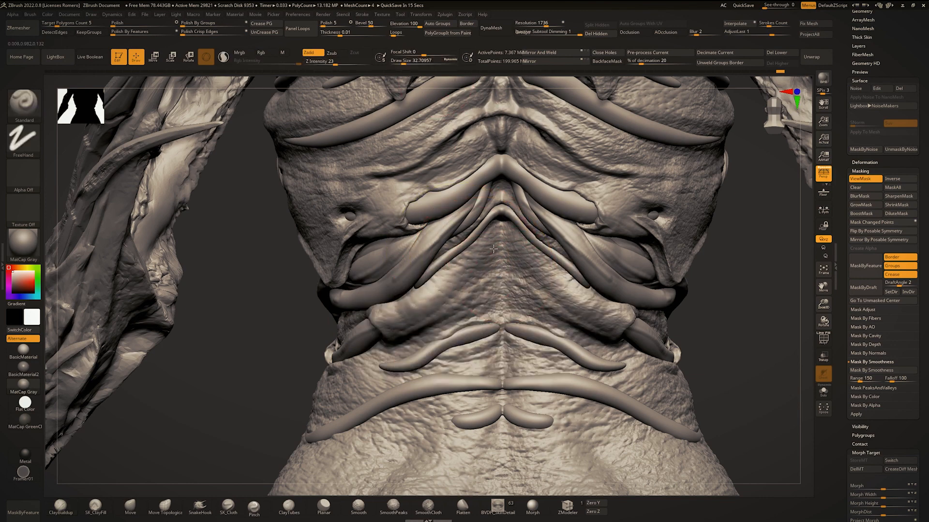
mouse_move(392, 324)
mouse_down()
mouse_move(488, 261)
mouse_move(418, 326)
mouse_move(490, 251)
mouse_up()
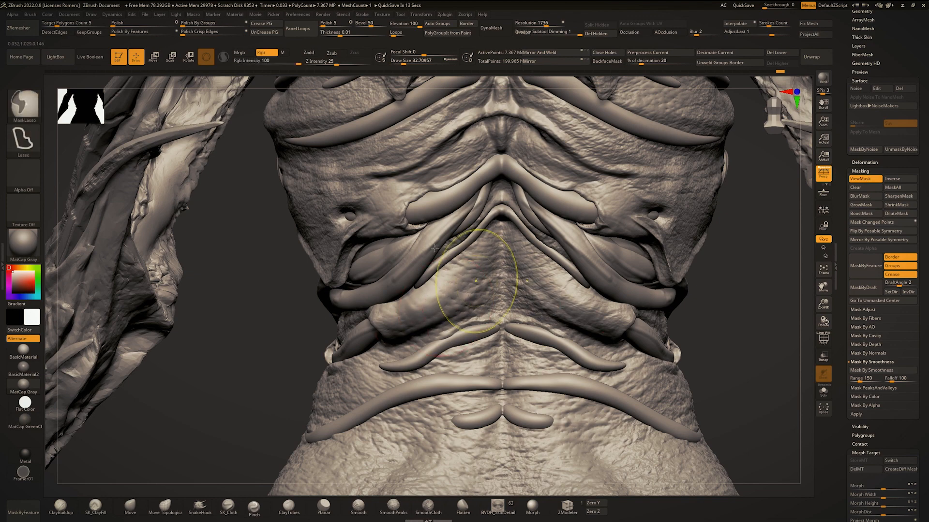
Sculpt soft diagonal swells across the mid-back on both sides of the spine, above the chevron-shaped ridge.
mouse_move(484, 271)
ctrl+right_down()
mouse_move(461, 380)
mouse_move(448, 330)
mouse_move(455, 366)
ctrl+right_up()
ctrl+right_drag(455, 367, 445, 320)
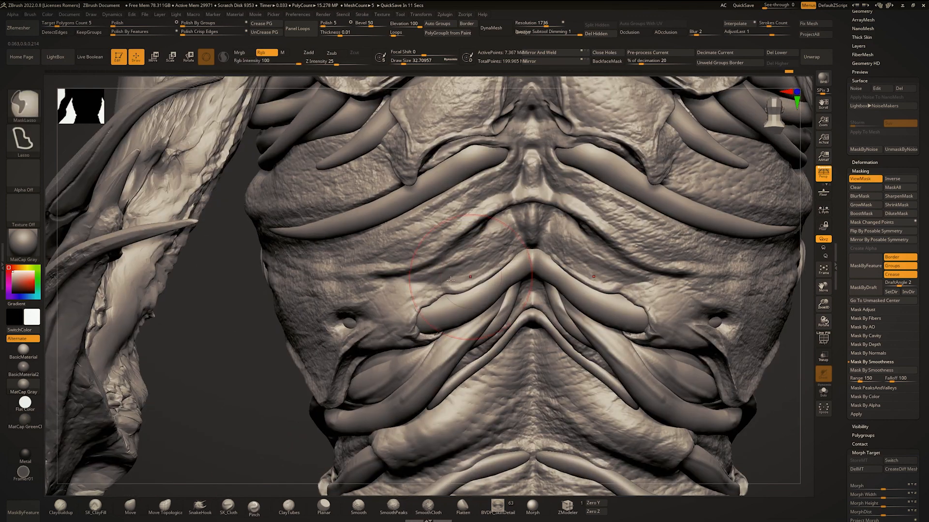
drag(394, 288, 344, 299)
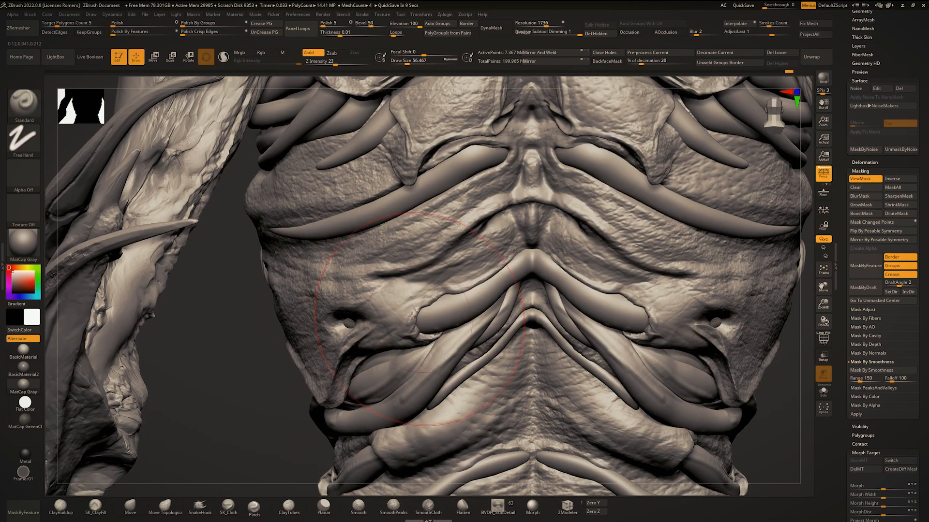
key(space)
drag(437, 302, 503, 227)
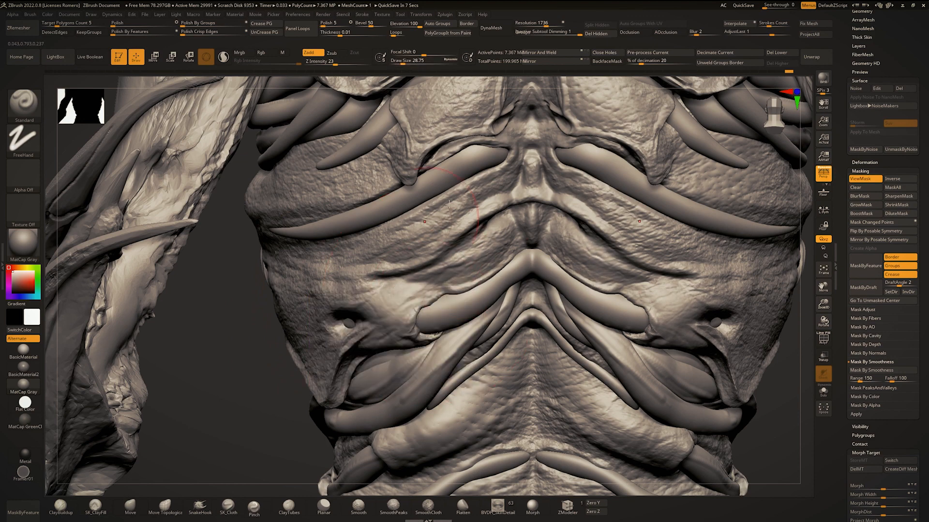
drag(513, 181, 389, 237)
Isolate the torso and carve creases along the skin edges below the shoulder-blade plates with the DamStandard brush.
mouse_move(390, 237)
ctrl+right_down()
mouse_move(411, 310)
mouse_move(401, 321)
ctrl+right_up()
mouse_move(401, 322)
ctrl+right_down()
mouse_move(438, 222)
mouse_move(421, 211)
mouse_move(437, 214)
ctrl+right_up()
key(b)
key(d)
key(s)
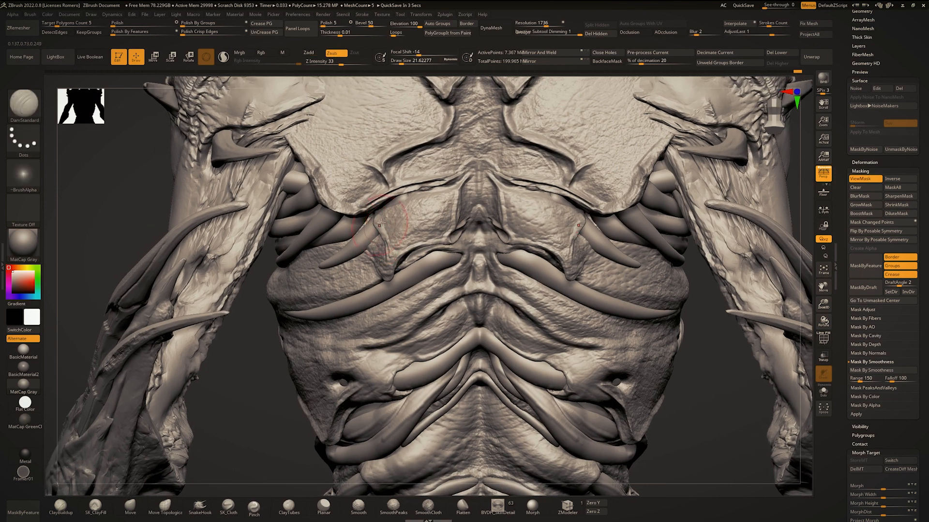
drag(404, 241, 460, 225)
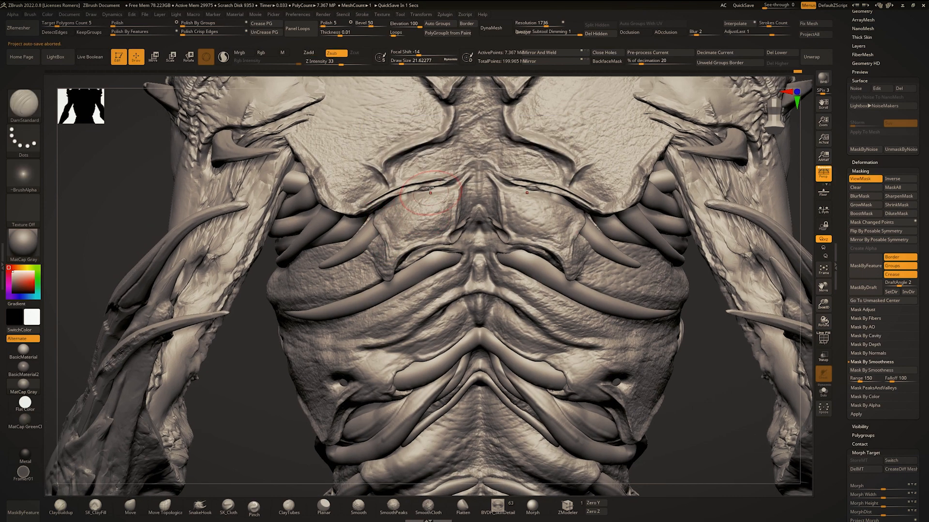
alt+right_drag(399, 172, 382, 283)
key(alt+s)
mouse_move(319, 266)
right_down()
mouse_move(355, 271)
mouse_move(334, 266)
right_up()
drag(294, 217, 277, 182)
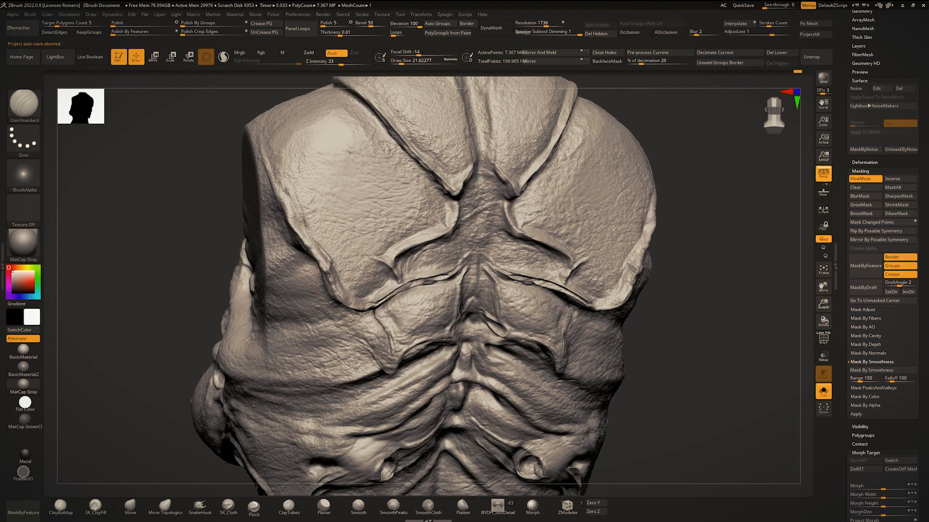
right_drag(286, 199, 290, 275)
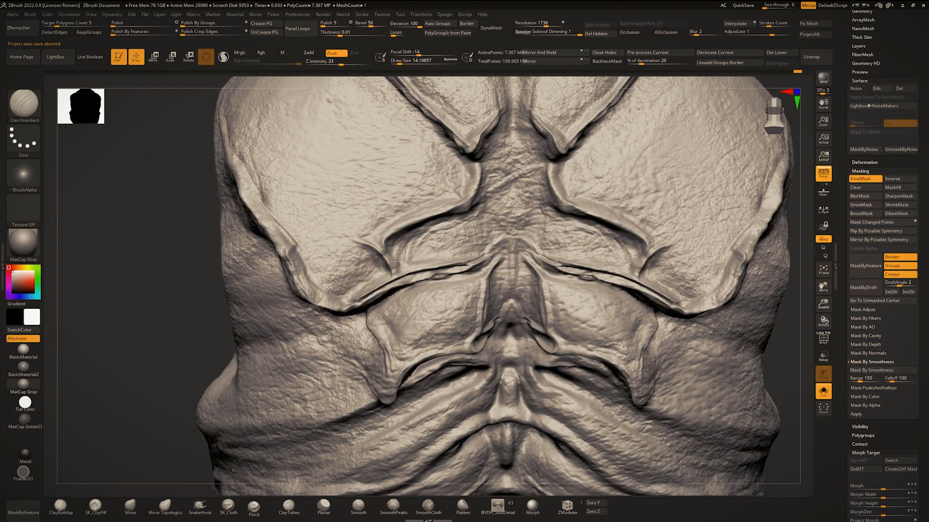
mouse_move(362, 237)
right_down()
mouse_move(362, 259)
mouse_move(389, 257)
mouse_move(411, 271)
right_up()
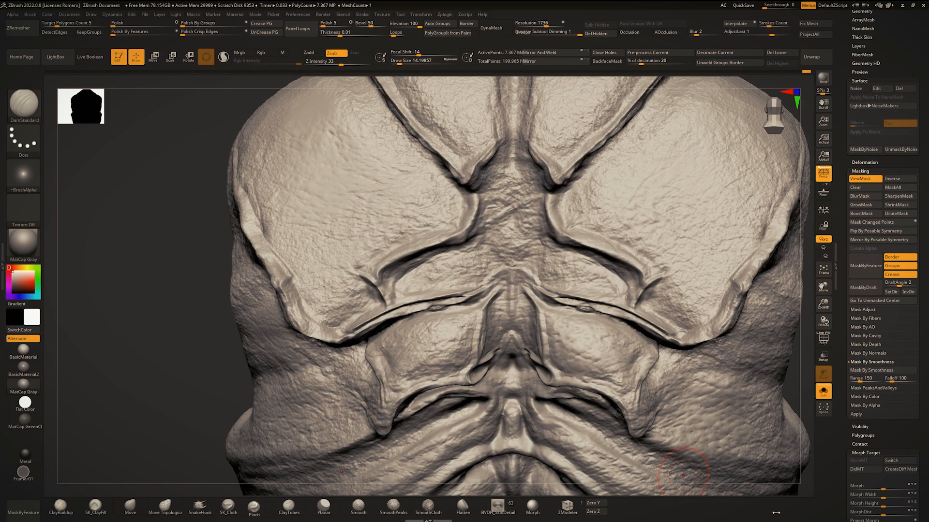
mouse_move(457, 322)
right_down()
mouse_move(477, 310)
mouse_move(498, 236)
right_up()
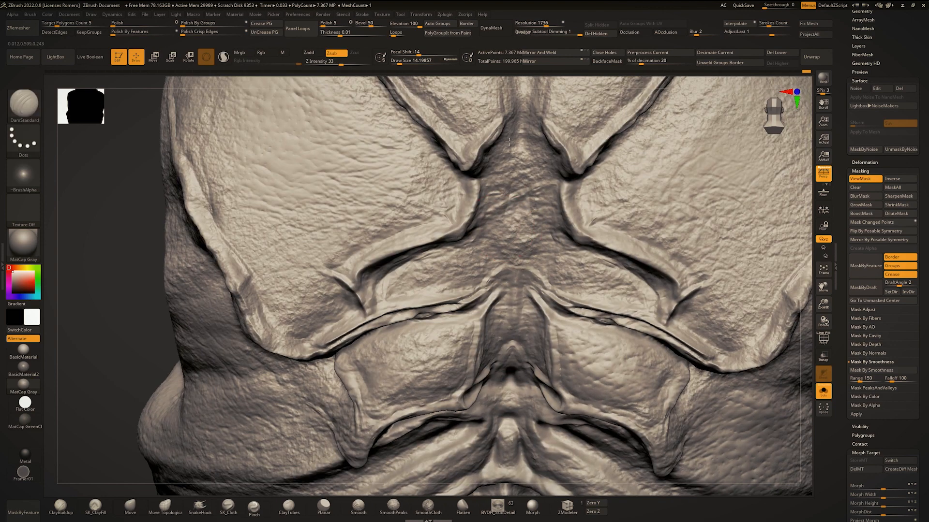
Stamp thick skin folds across the spine between the shoulder-blade plates with the BVDH_SkinDetails brush, redoing the first stamp.
click(503, 505)
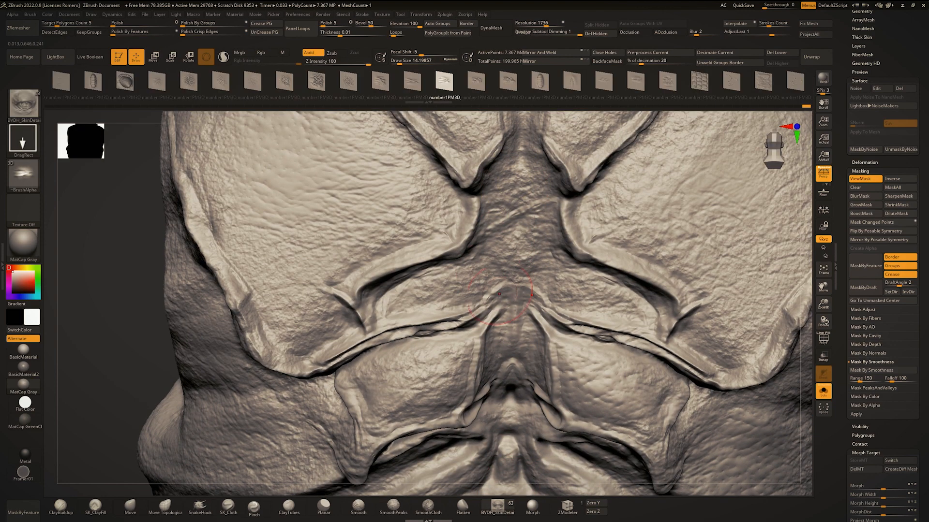
drag(499, 242, 483, 148)
key(ctrl+z)
ctrl+right_drag(486, 155, 508, 208)
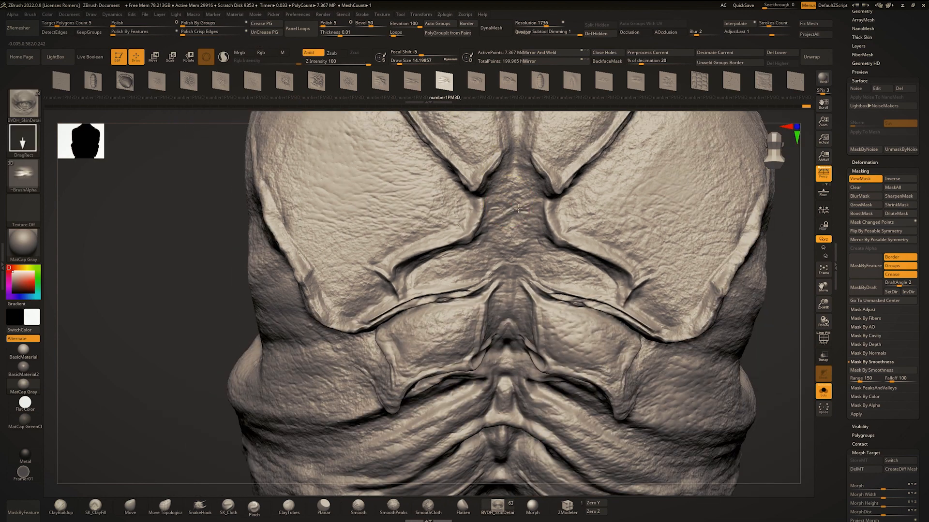
drag(514, 213, 502, 130)
drag(515, 195, 518, 153)
ctrl+right_drag(520, 152, 541, 194)
drag(553, 287, 570, 208)
ctrl+right_drag(571, 208, 558, 232)
mouse_move(560, 246)
mouse_down()
mouse_move(555, 168)
mouse_move(556, 213)
mouse_up()
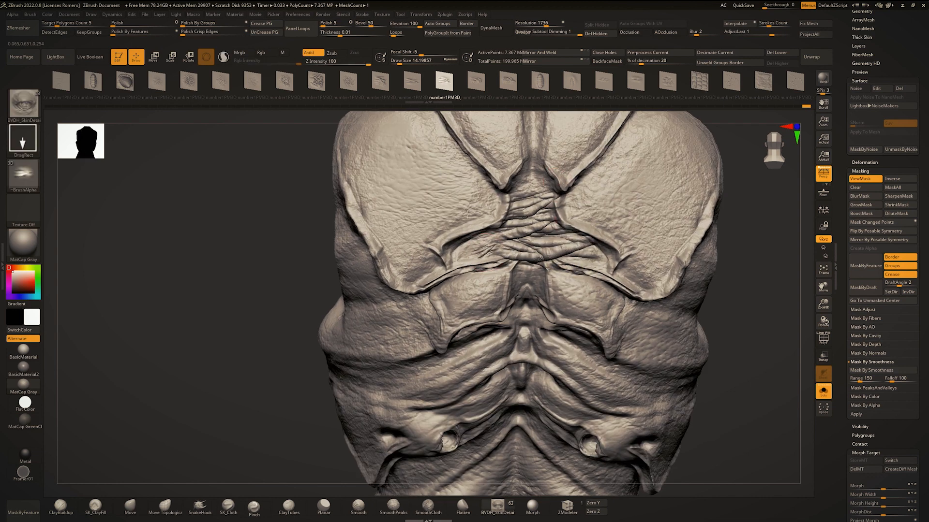
drag(467, 214, 532, 213)
text(2)
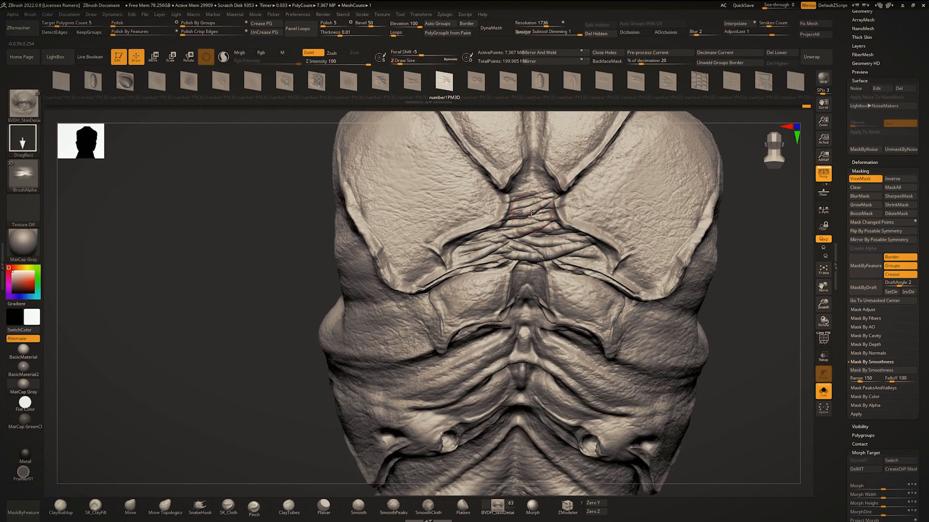
Show the whole creature again and try stamping skin folds over the ribs below the shoulder-blade plate, undoing the stamp.
text(bcb)
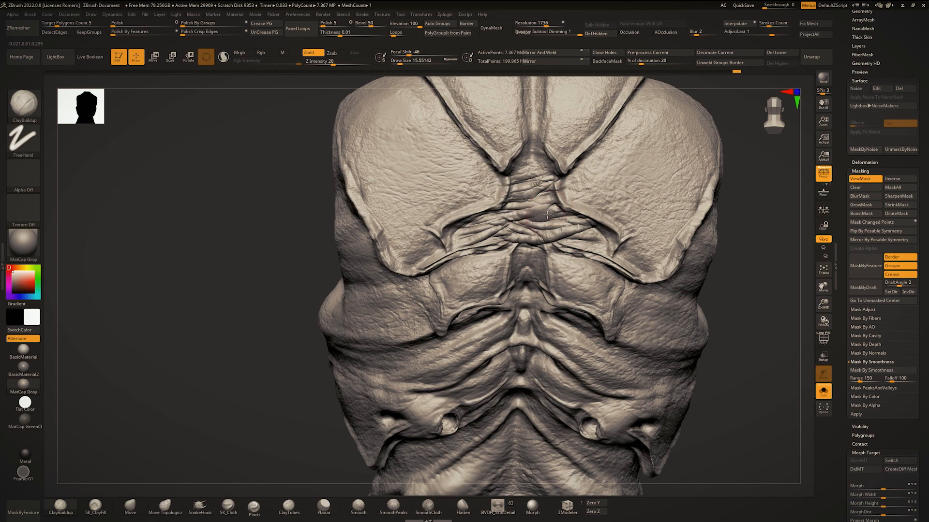
ctrl+right_drag(568, 219, 556, 198)
key(alt+s)
mouse_move(556, 198)
ctrl+right_down()
mouse_move(552, 181)
mouse_move(582, 202)
mouse_move(564, 208)
mouse_move(544, 273)
mouse_move(554, 314)
mouse_move(513, 289)
mouse_move(444, 269)
mouse_move(522, 474)
ctrl+right_up()
click(495, 505)
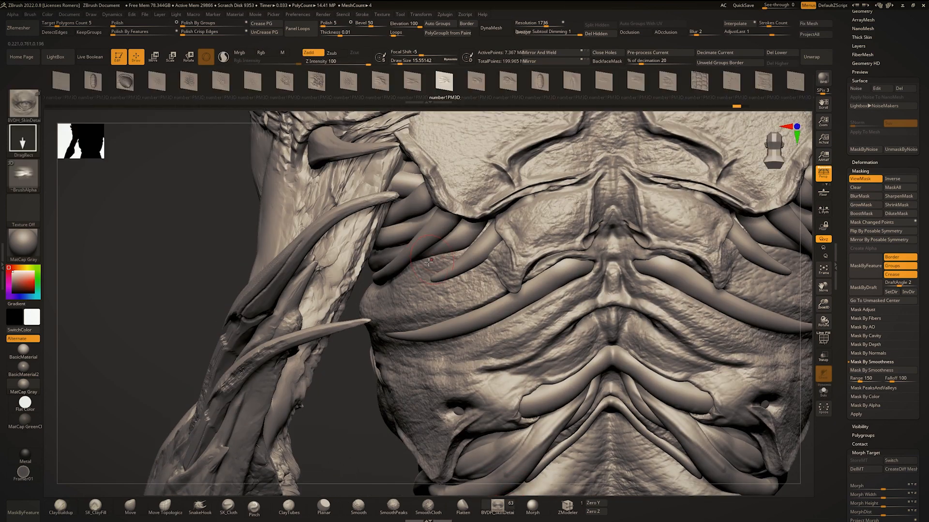
key(ctrl+z)
ctrl+right_drag(406, 213, 428, 249)
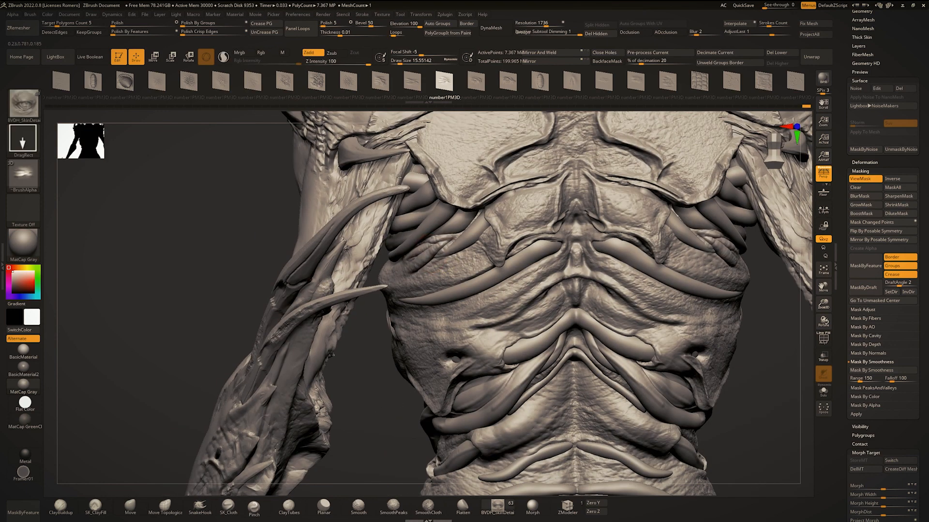
drag(398, 178, 415, 183)
Fill the round pits on both sides of the mid-back with the ClayBuildup brush at Z Intensity 20.
ctrl+right_drag(420, 184, 428, 154)
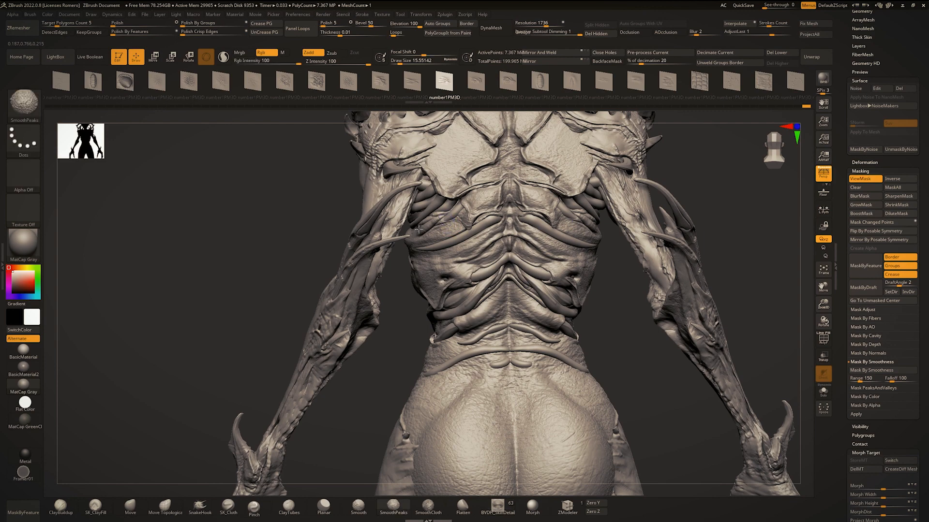
mouse_move(419, 230)
ctrl+right_down()
mouse_move(401, 310)
mouse_move(439, 276)
ctrl+right_up()
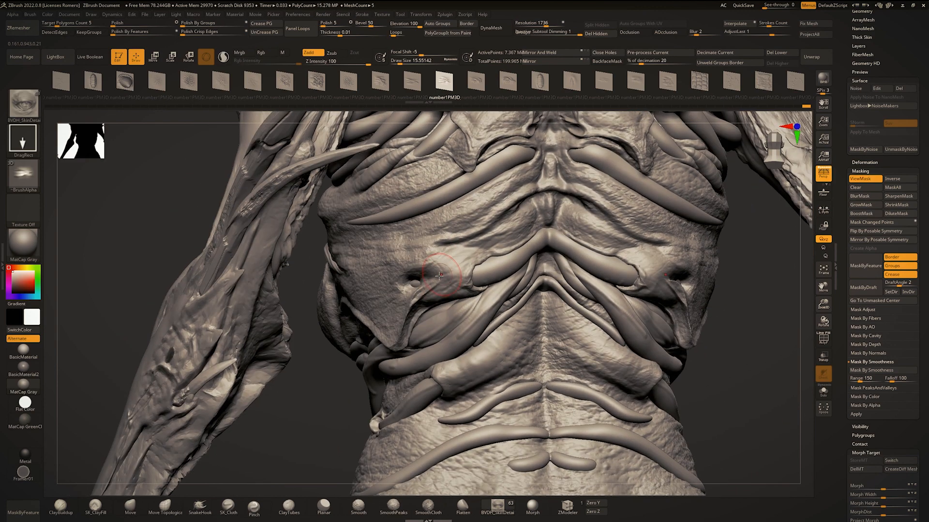
mouse_move(412, 238)
ctrl+right_down()
mouse_move(398, 290)
mouse_move(425, 335)
ctrl+right_up()
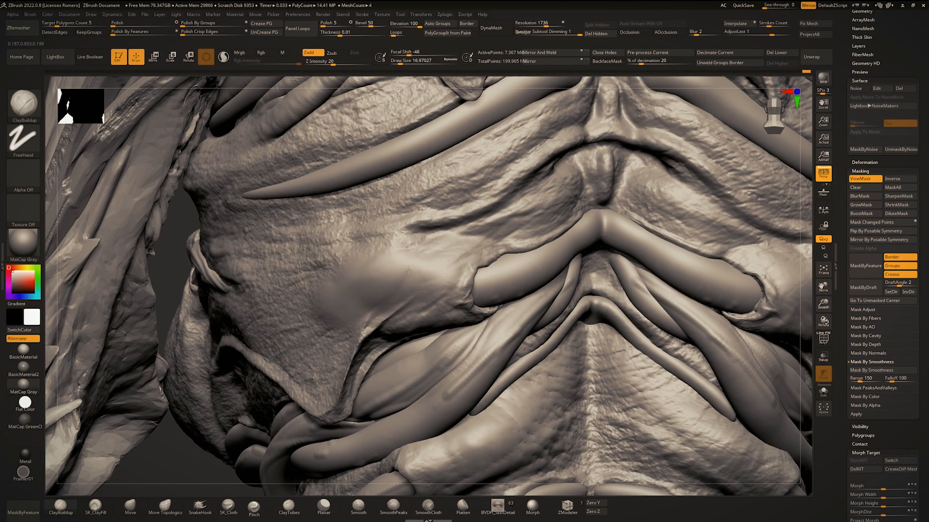
mouse_move(356, 308)
ctrl+right_down()
mouse_move(358, 237)
mouse_move(375, 279)
ctrl+right_up()
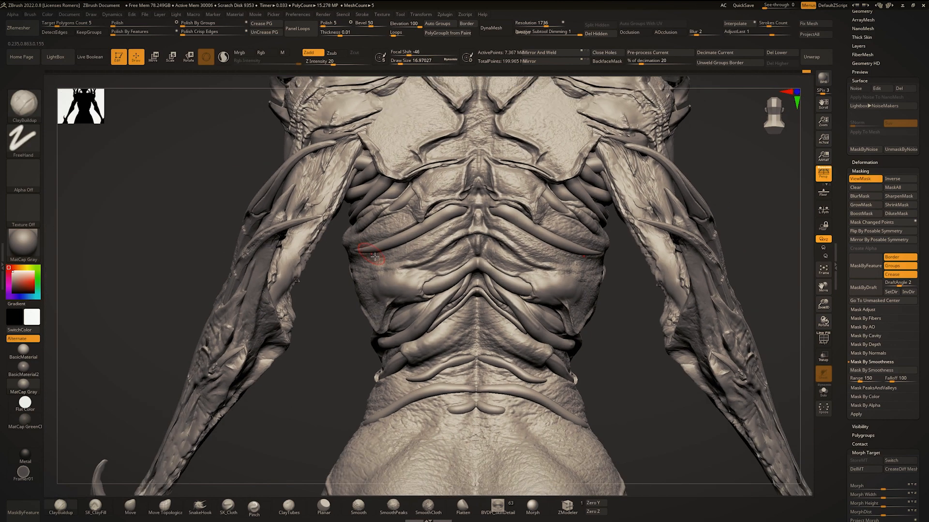
ctrl+right_drag(437, 271, 439, 300)
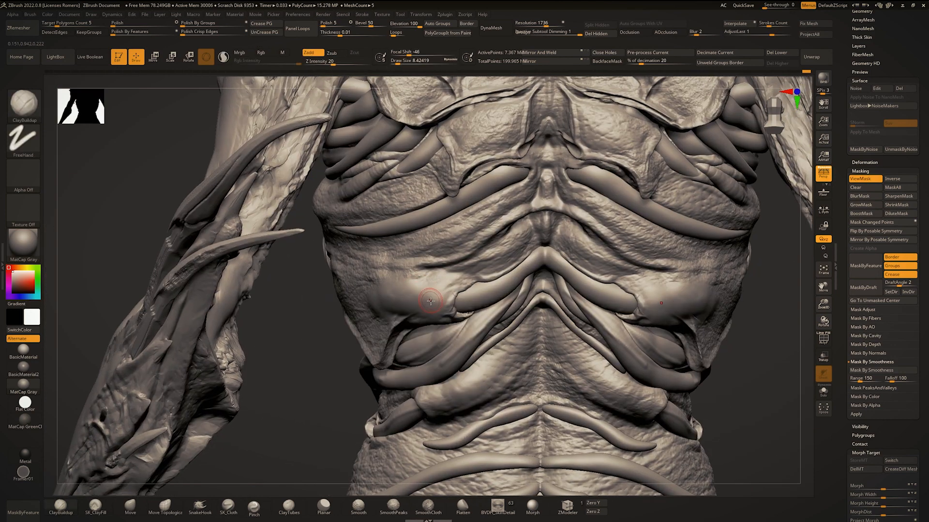
key(space)
mouse_move(379, 286)
mouse_down()
mouse_move(400, 307)
mouse_move(380, 308)
mouse_move(419, 305)
mouse_up()
mouse_move(361, 307)
ctrl+right_down()
mouse_move(355, 263)
mouse_move(325, 220)
ctrl+right_up()
ctrl+right_drag(380, 232, 385, 266)
Stamp branching veins over the front of the breasts with the BVDH_SkinDetails brush's vein shape, raising Z Intensity to 78.
key(space)
drag(517, 298, 523, 299)
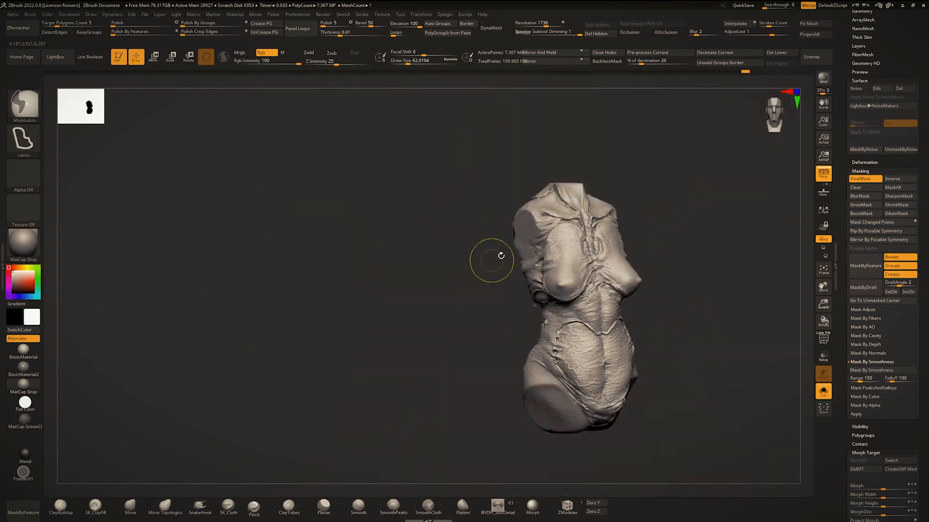
drag(501, 255, 595, 258)
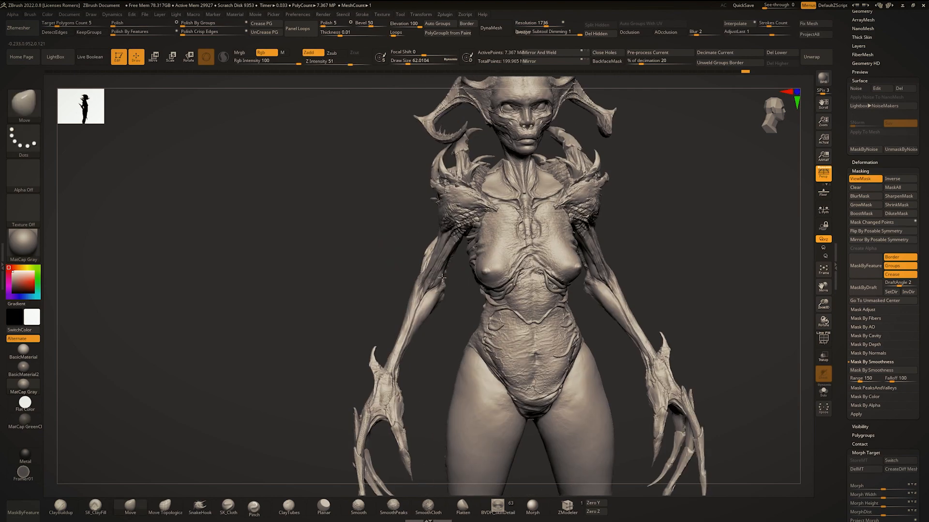
drag(442, 277, 396, 279)
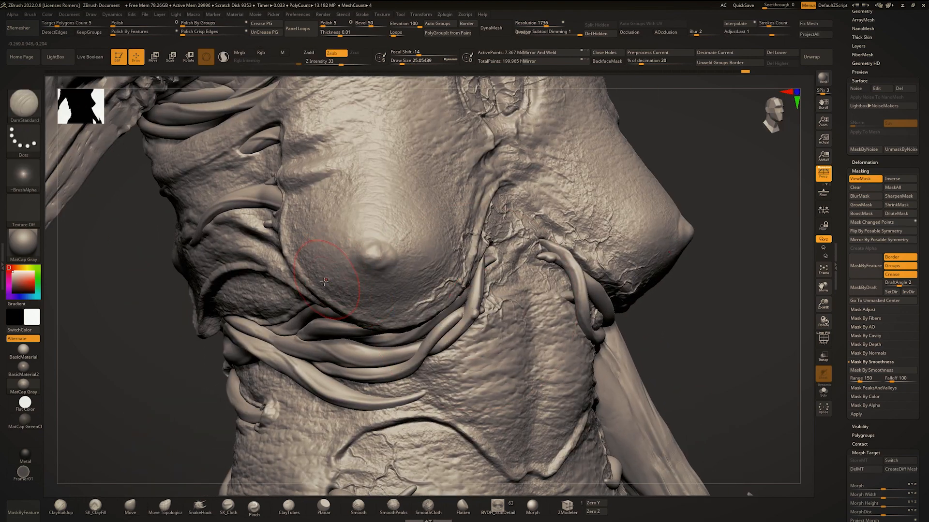
click(500, 496)
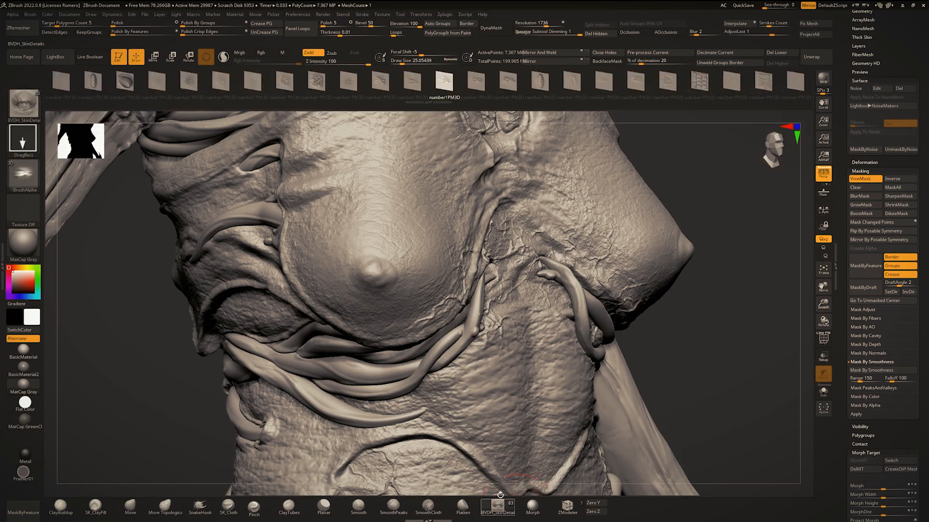
key(m)
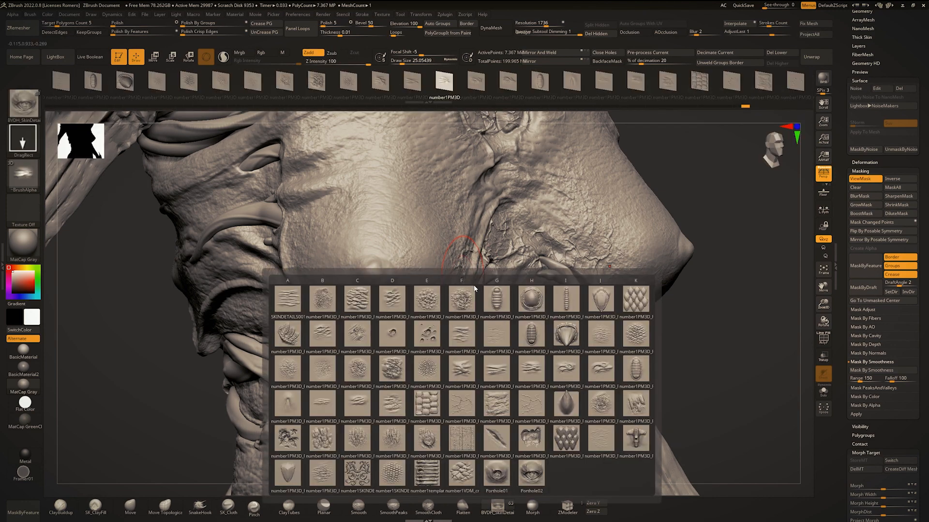
click(532, 405)
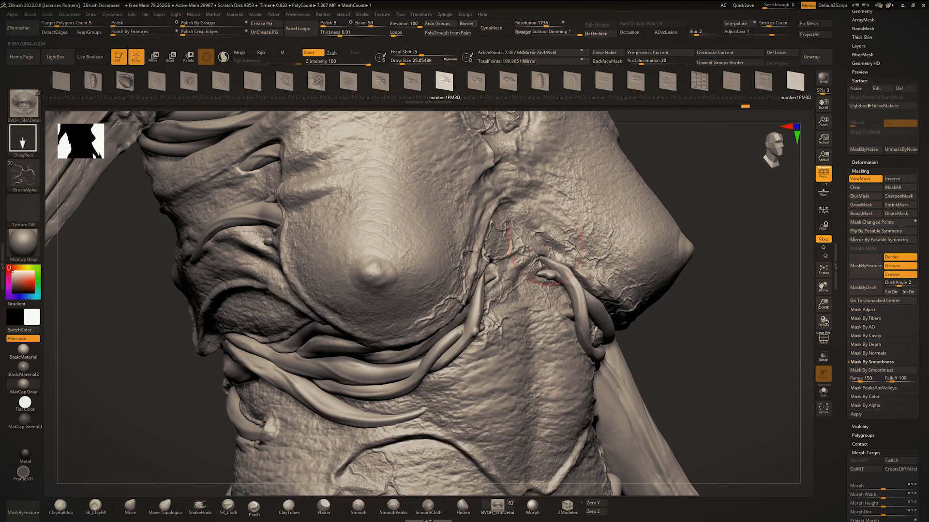
drag(341, 62, 338, 62)
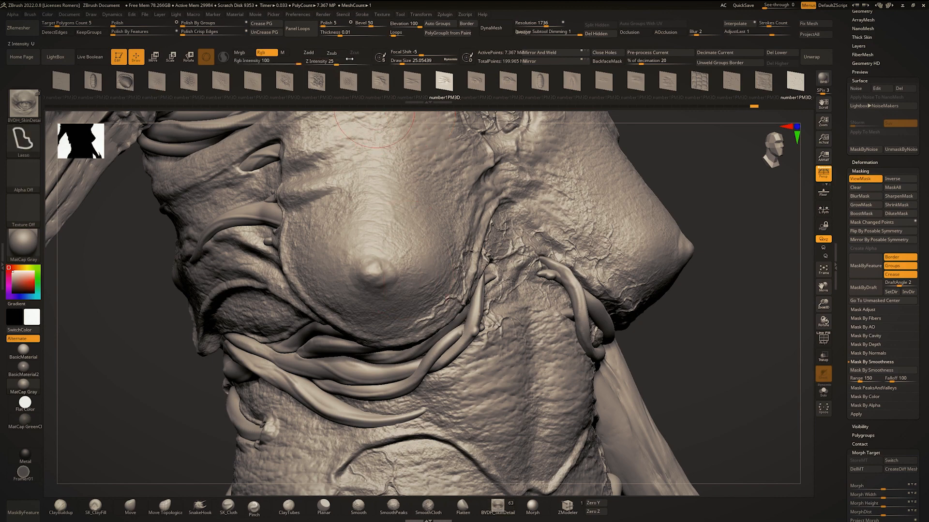
drag(351, 62, 344, 61)
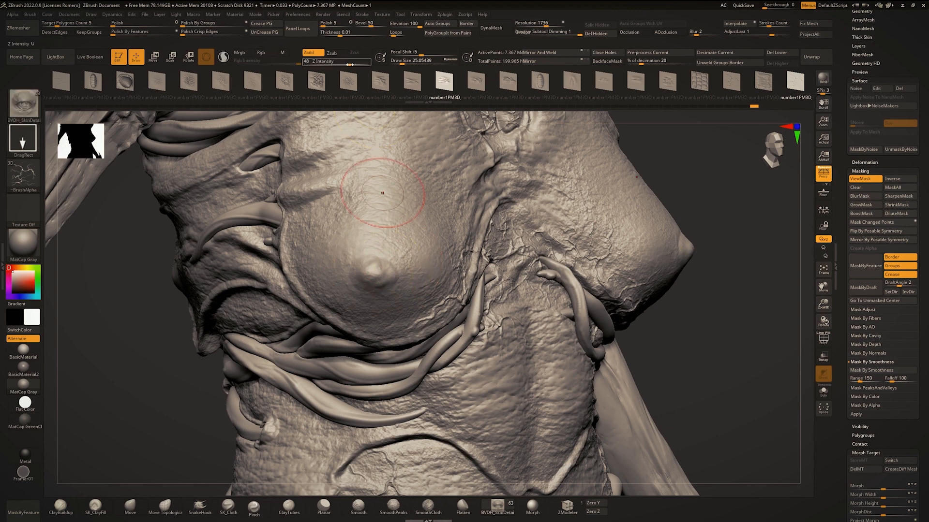
click(354, 62)
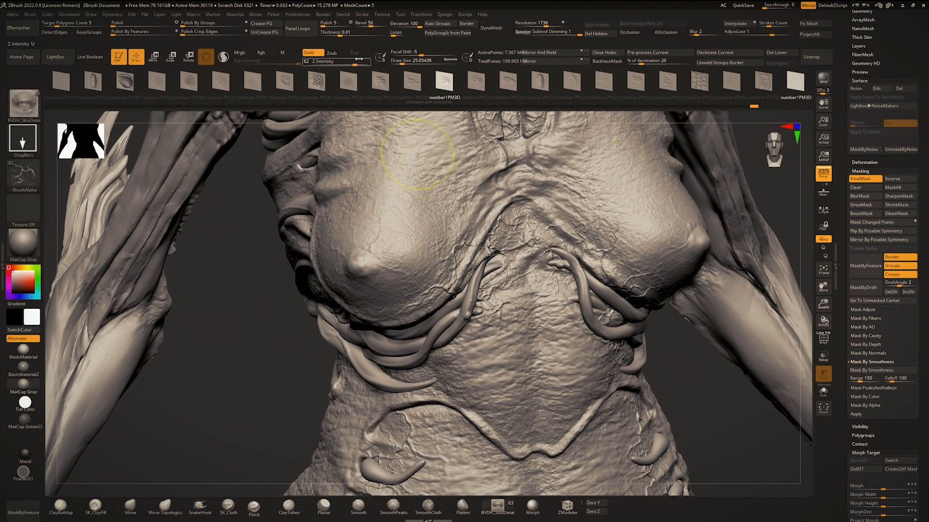
drag(360, 62, 361, 61)
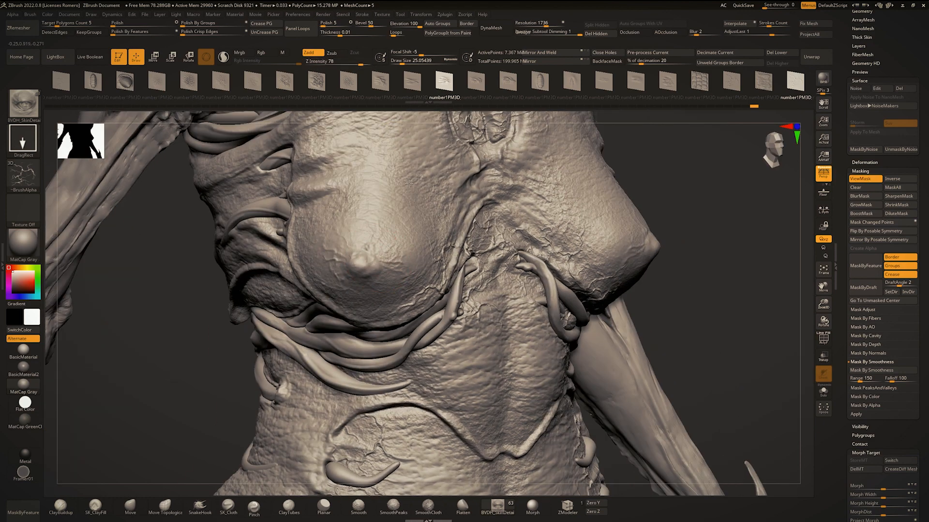
drag(409, 184, 438, 295)
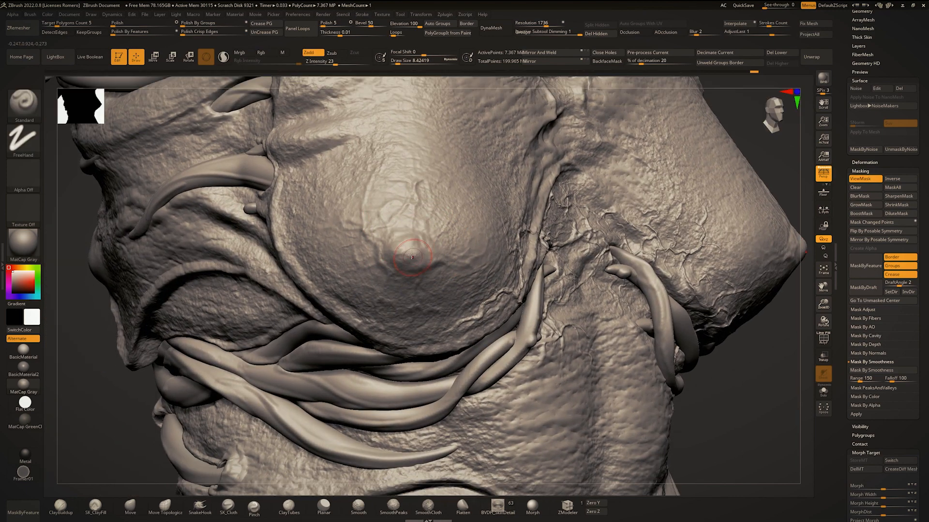
Try stamping a round, ringed bump on the front of the breasts with the BVDH_SkinDetails brush, undoing the stamp.
key(F1)
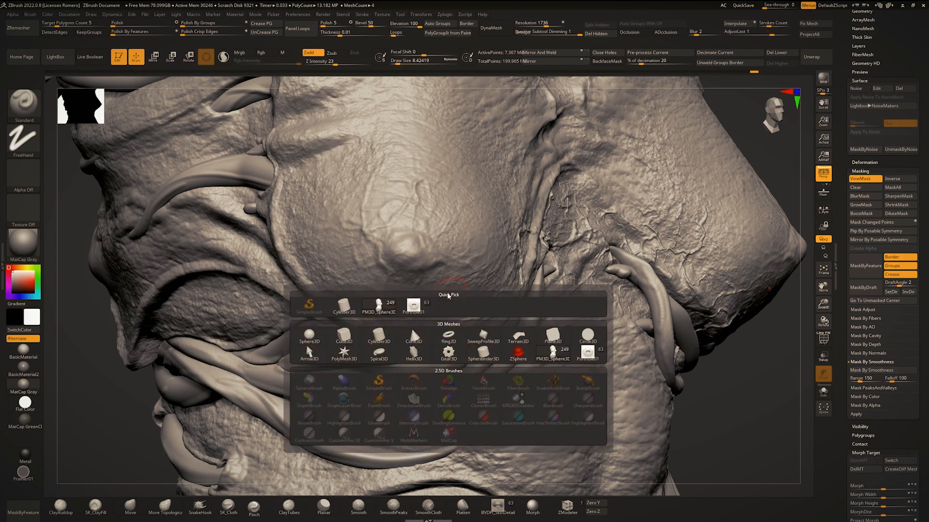
click(497, 507)
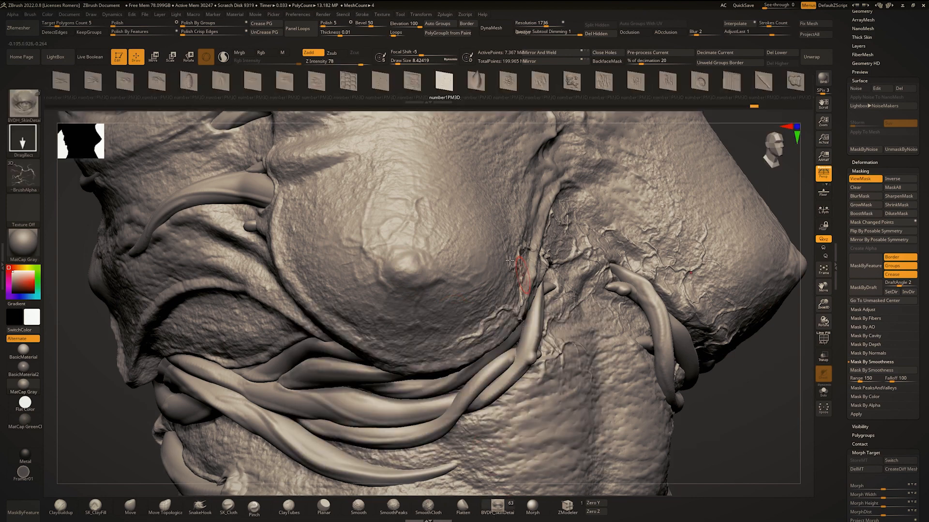
key(F2)
click(586, 301)
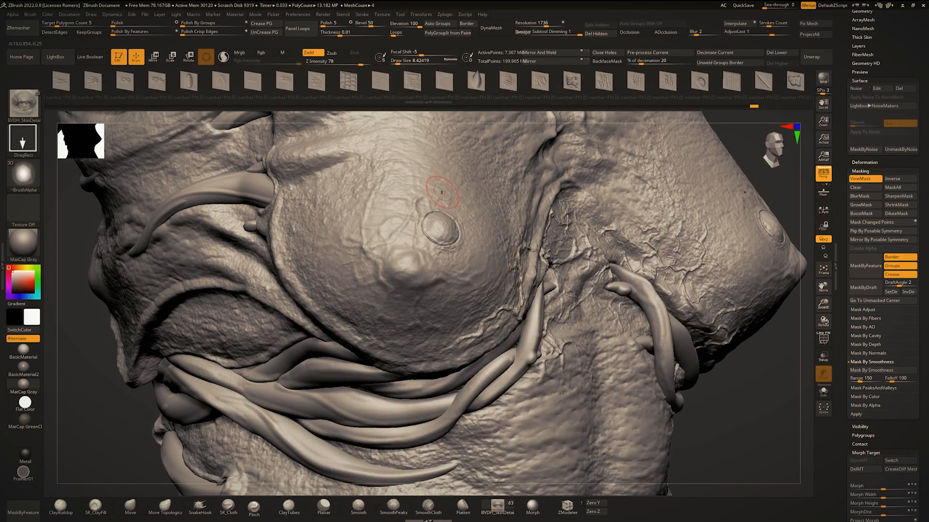
right_drag(442, 193, 426, 218)
key(ctrl+z)
Stamp a round, ringed nipple at the tip of both breasts with Z Intensity 100.
drag(394, 272, 396, 260)
mouse_move(393, 239)
ctrl+right_down()
mouse_move(410, 214)
mouse_move(400, 208)
ctrl+right_up()
ctrl+right_drag(400, 247, 461, 289)
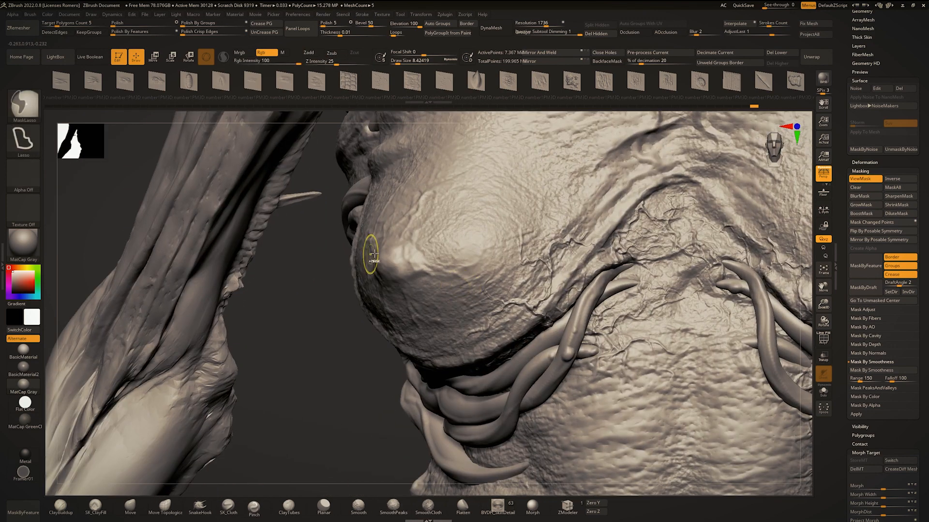
ctrl+right_drag(371, 252, 411, 290)
right_drag(411, 290, 398, 269)
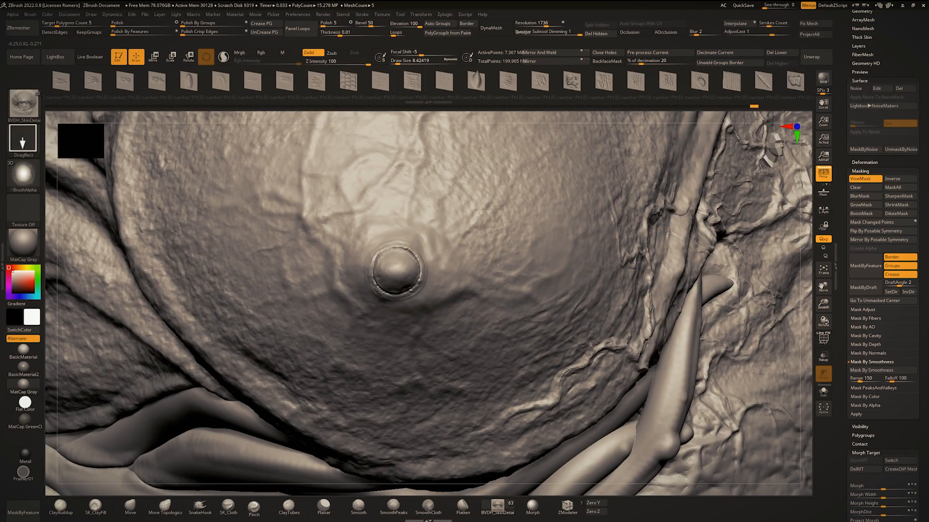
Rework the round nipple stamps at the breast tips at a larger size.
drag(443, 250, 439, 253)
ctrl+right_drag(394, 265, 408, 188)
ctrl+right_drag(411, 247, 349, 263)
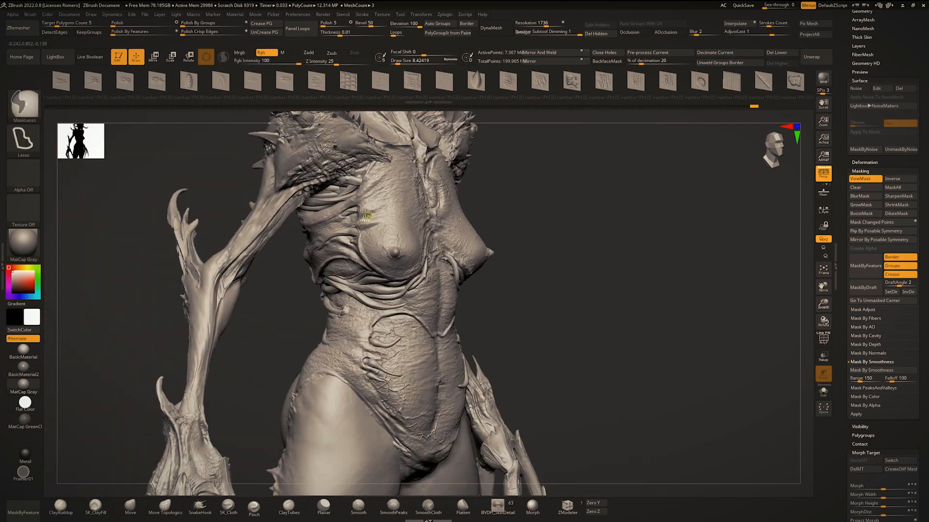
ctrl+right_drag(389, 231, 387, 242)
right_drag(387, 242, 387, 217)
ctrl+right_drag(386, 218, 372, 283)
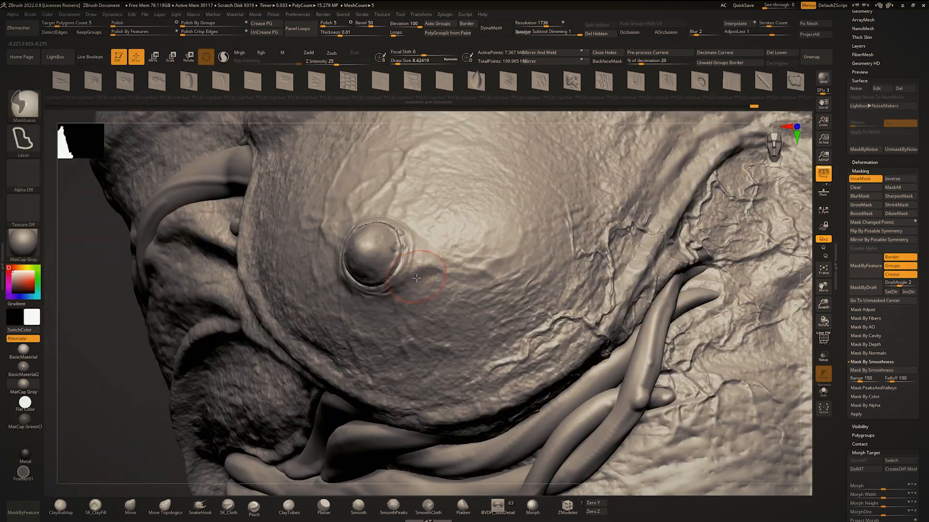
drag(410, 277, 405, 241)
Turn on the Occlusion display and check the torso from the front.
right_drag(405, 223, 346, 224)
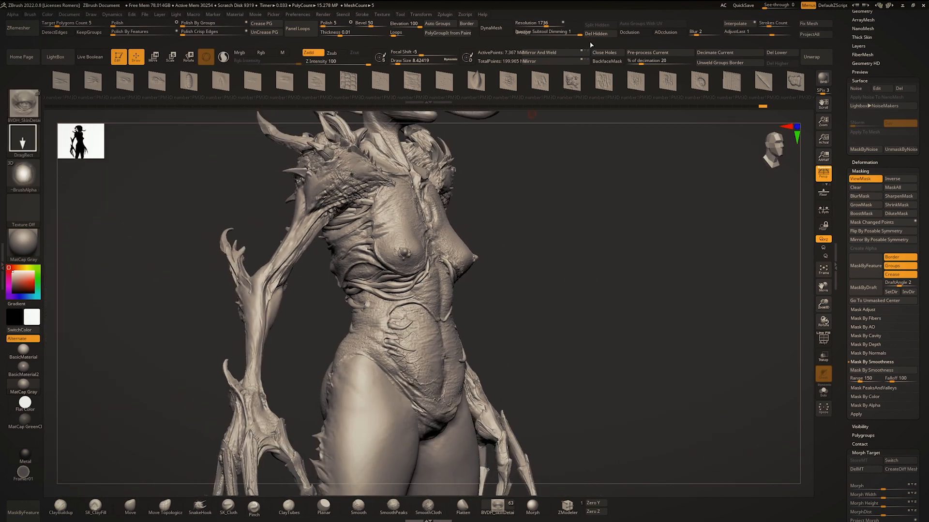
click(628, 32)
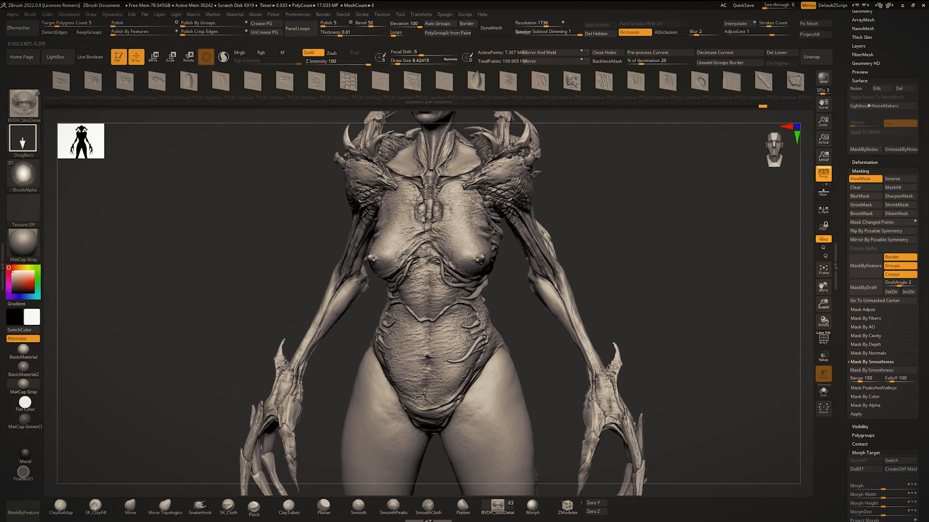
right_drag(424, 237, 419, 245)
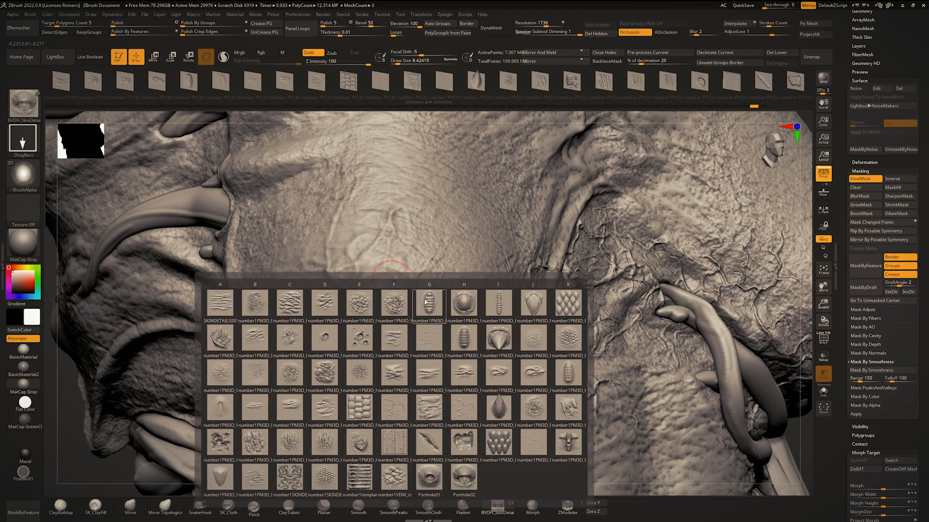
Try stamping the segmented, ribbed shape over the breast tips and undo the stamp.
click(425, 303)
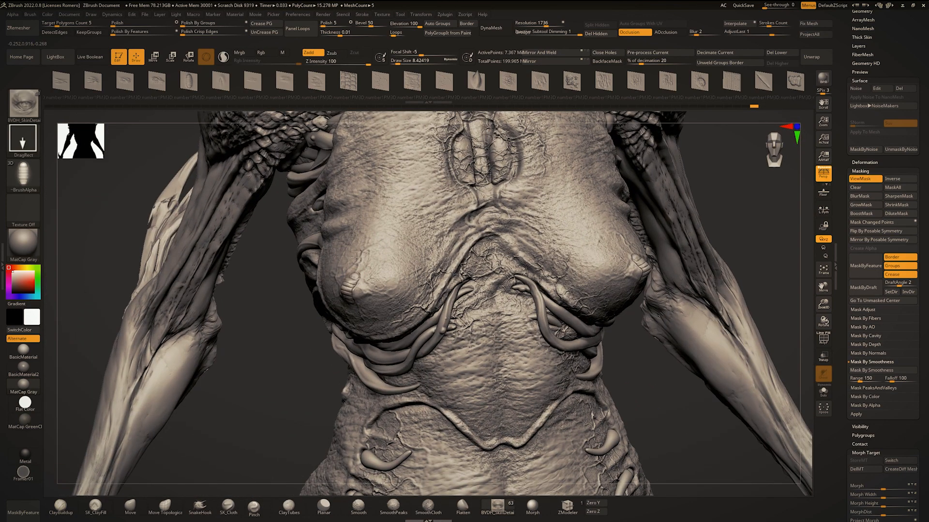
key(ctrl+z)
Stamp a hollow nipple shape with a central opening at both breast tips, undoing the trial stamps and redoing them.
key(m)
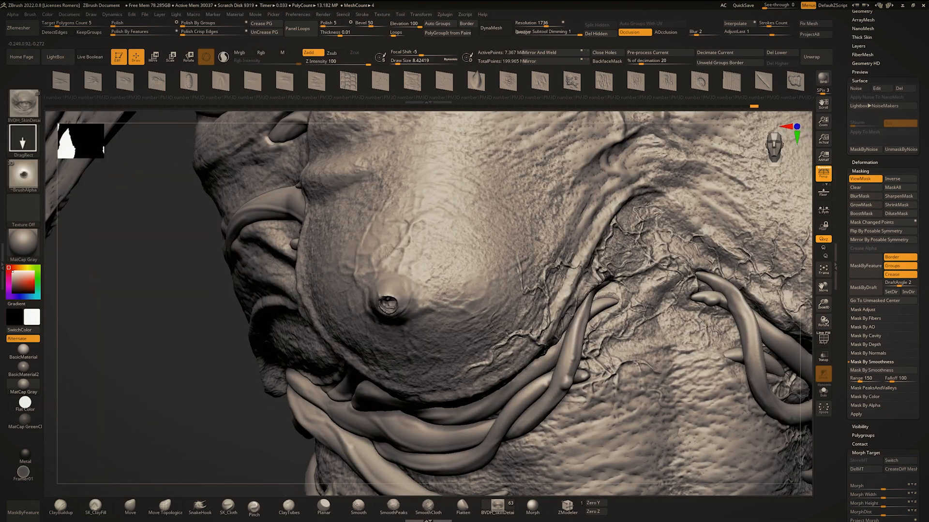
key(ctrl+z)
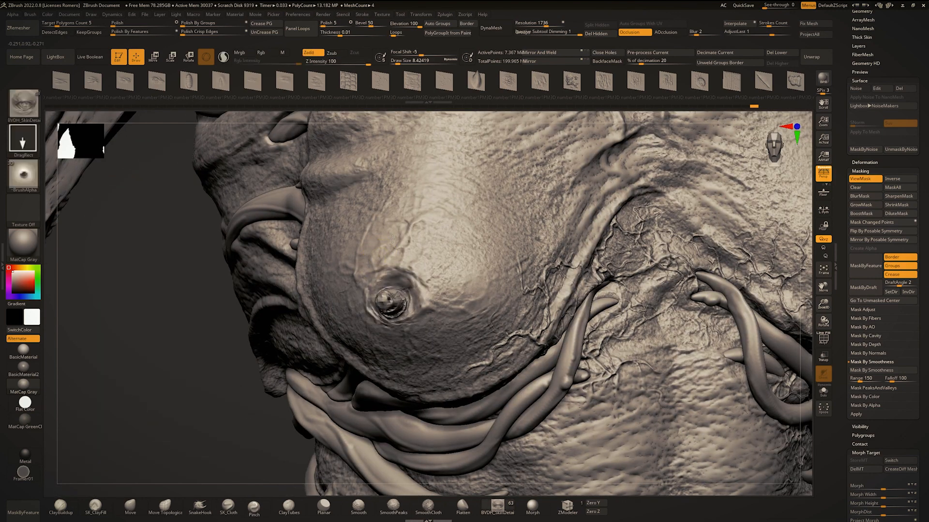
key(ctrl+z)
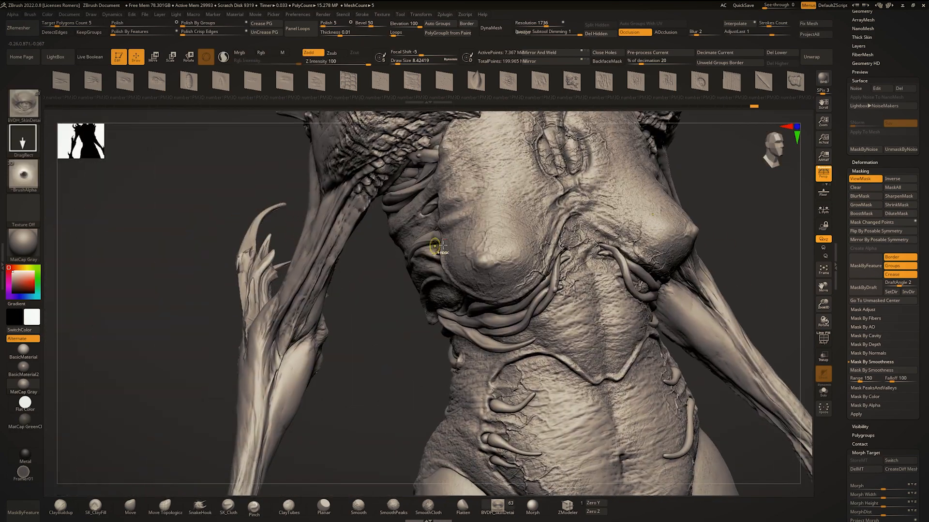
ctrl+right_drag(443, 246, 507, 274)
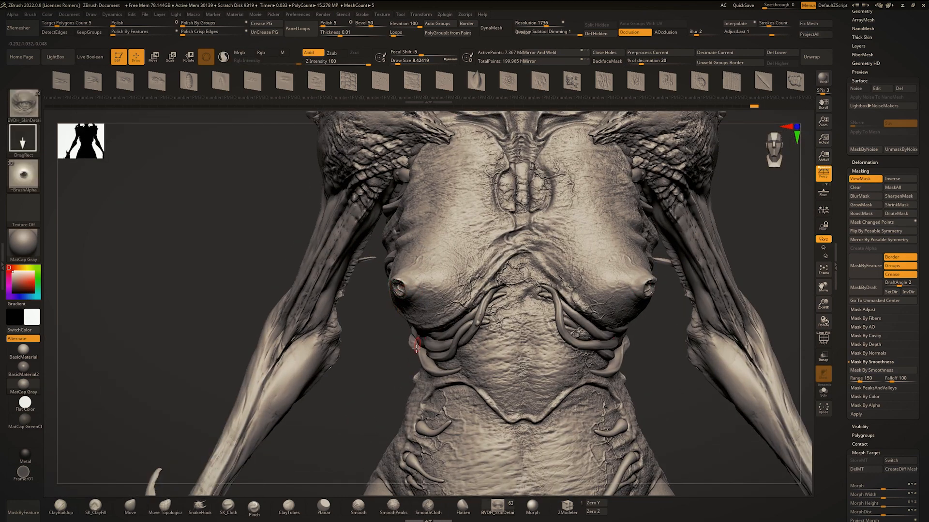
drag(388, 339, 463, 276)
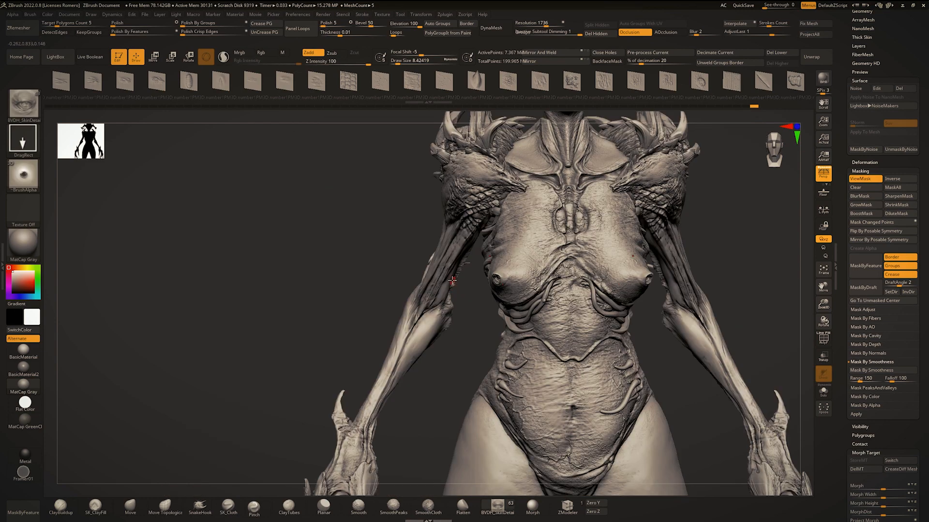
Choose the CurveTubeSnap brush for work around the breasts.
key(b)
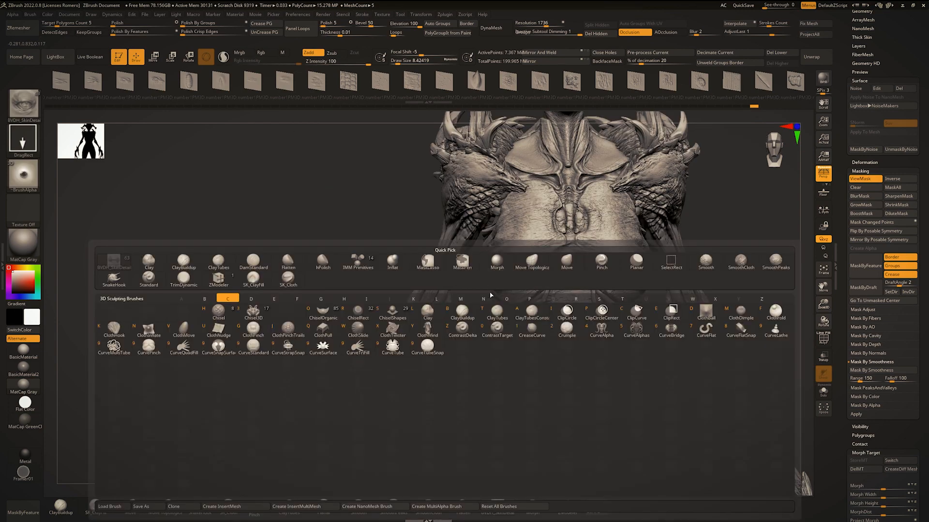
click(427, 345)
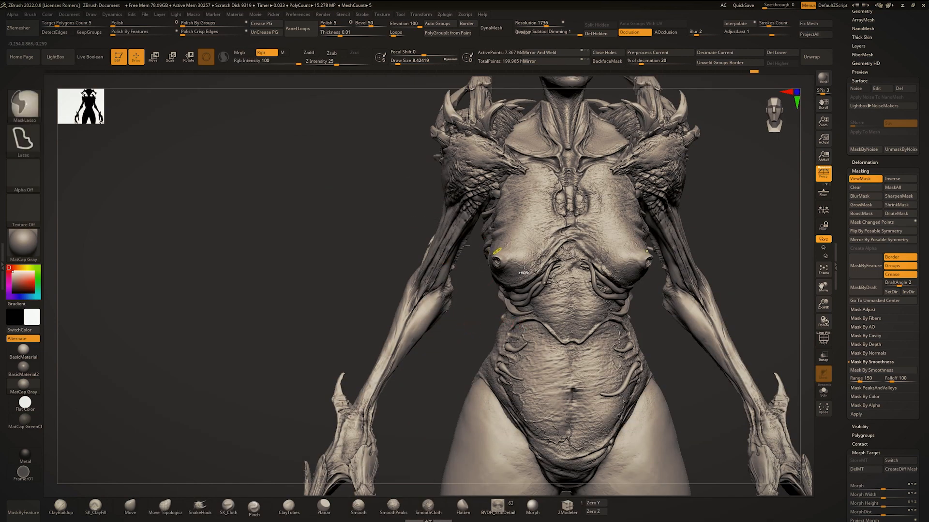
Select the tendril subtool below the breasts and check it in isolation before restoring the full figure.
ctrl+right_drag(524, 266, 529, 300)
alt+click(539, 358)
key(ctrl+q)
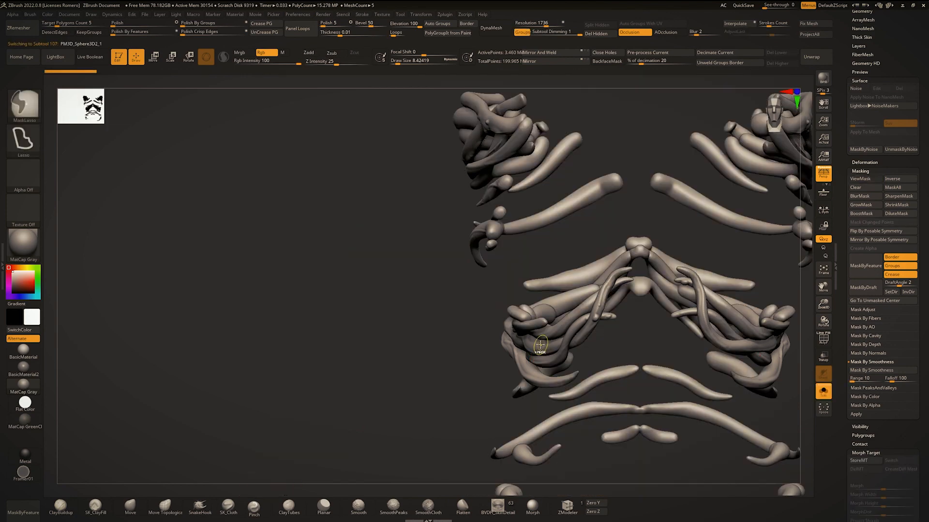
key(ctrl+q)
mouse_move(470, 218)
right_down()
mouse_move(469, 237)
mouse_move(470, 214)
mouse_move(455, 213)
mouse_move(467, 214)
mouse_move(466, 204)
right_up()
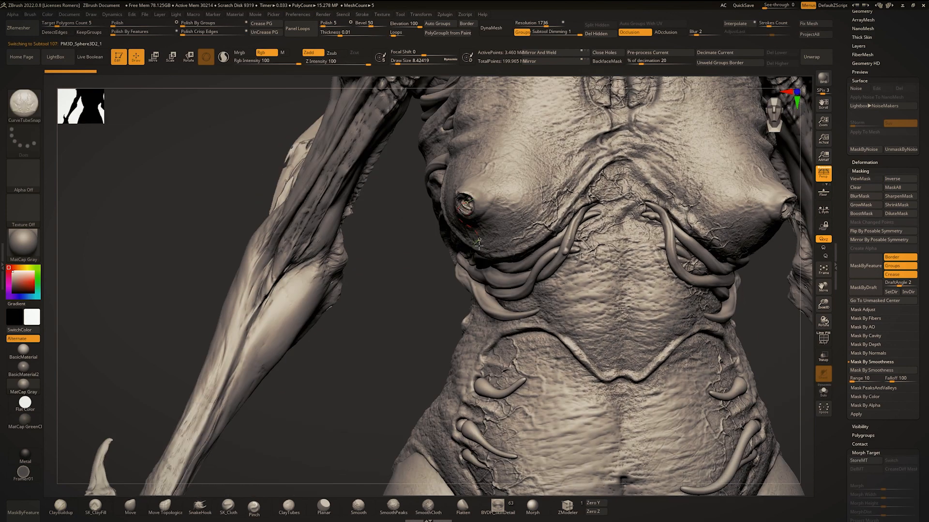
Draw a short tube hanging from the breast tip opening with CurveTubeSnap at a draw size of about 5.
mouse_move(525, 196)
right_down()
mouse_move(491, 198)
mouse_move(476, 242)
right_up()
key(ctrl+z)
key(s)
drag(460, 243, 470, 243)
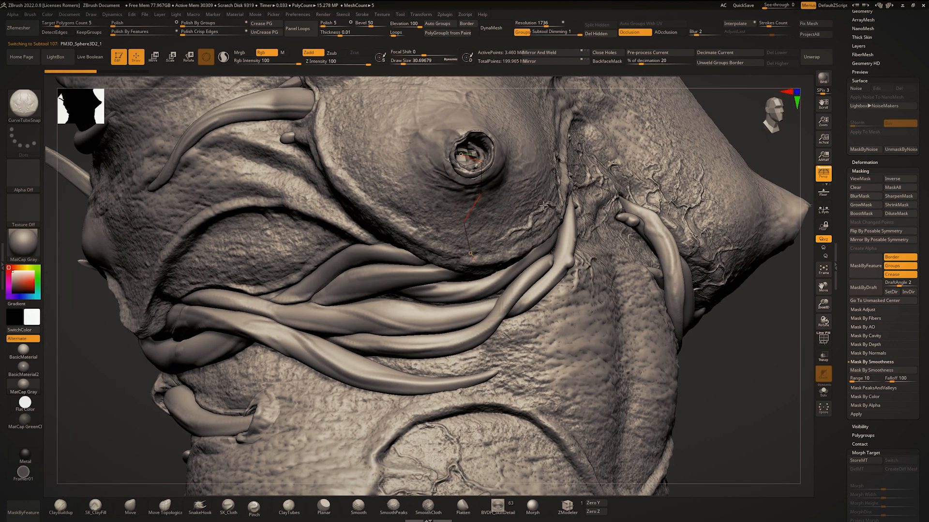
key(space)
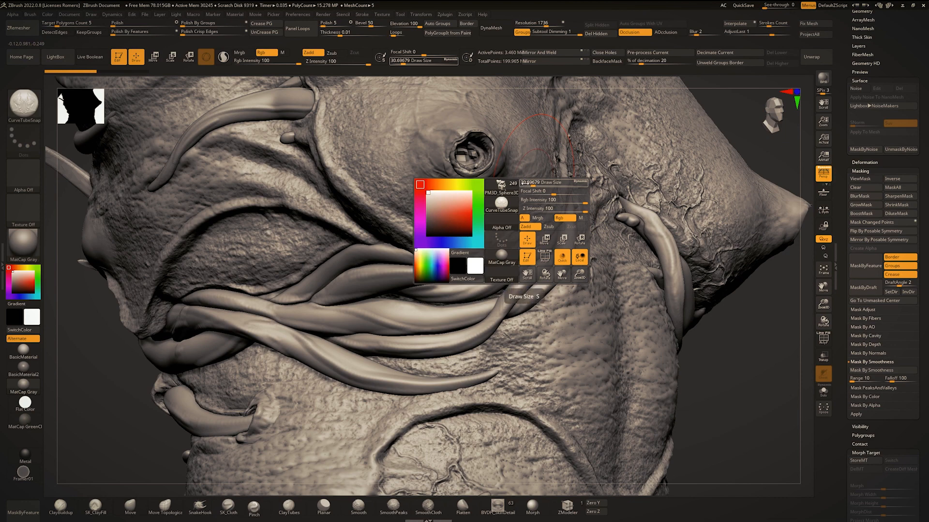
drag(527, 183, 523, 183)
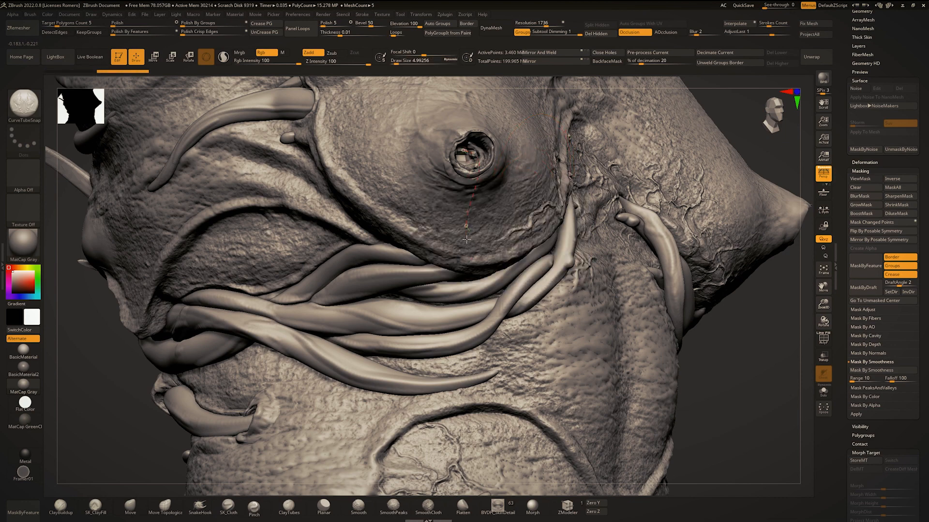
right_drag(571, 188, 517, 180)
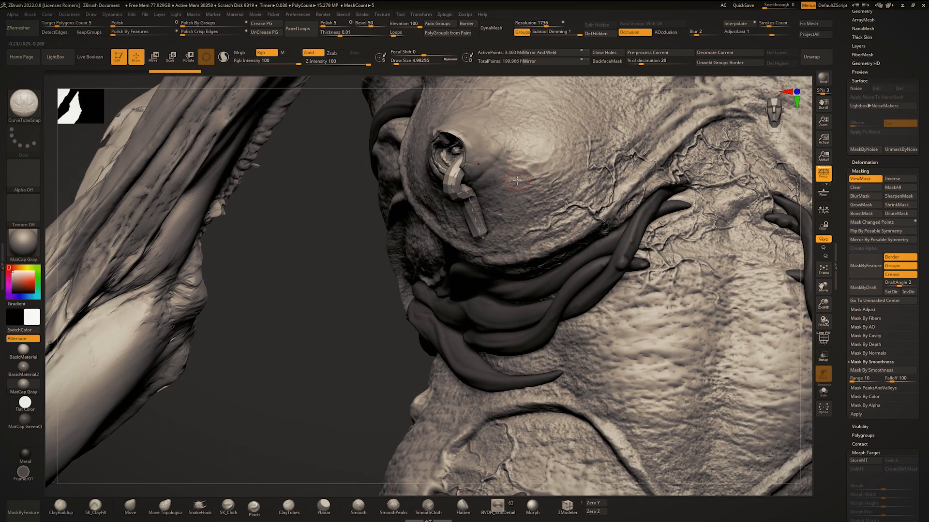
Thicken the upper part of the new tube with the Inflat brush and reshape it with the Move brush.
key(space)
click(464, 160)
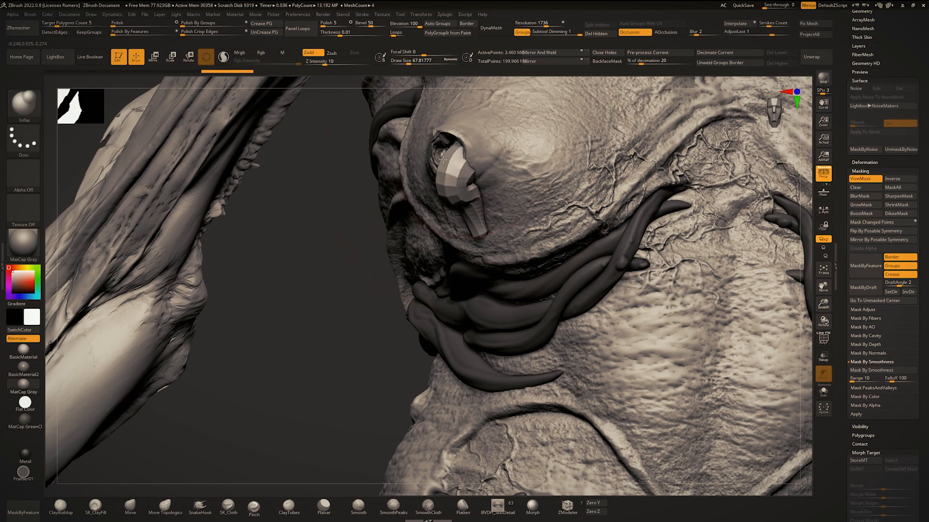
key(b)
key(m)
key(v)
drag(459, 194, 447, 196)
key(space)
click(464, 194)
mouse_move(546, 212)
right_down()
mouse_move(477, 218)
mouse_move(323, 203)
right_up()
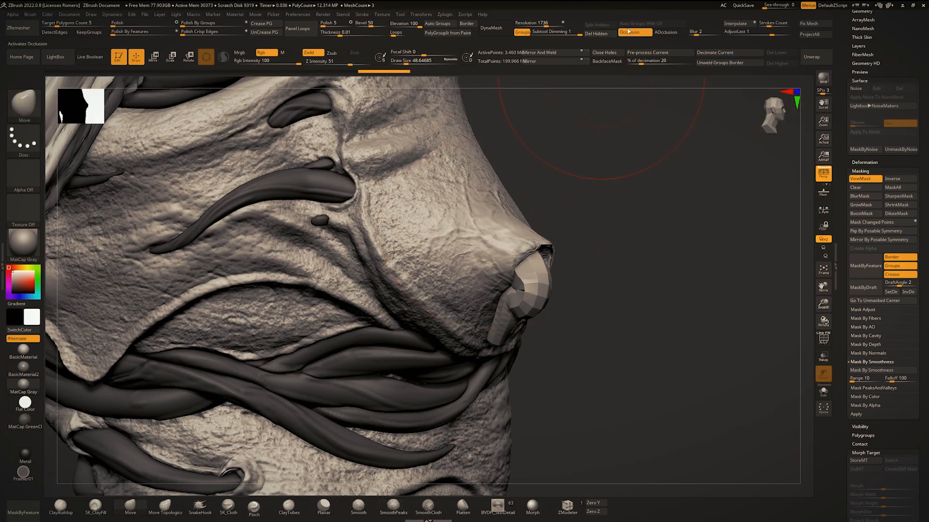
Turn off Occlusion and pull the tube's lower end into a drooping shape with Move Topological.
click(628, 31)
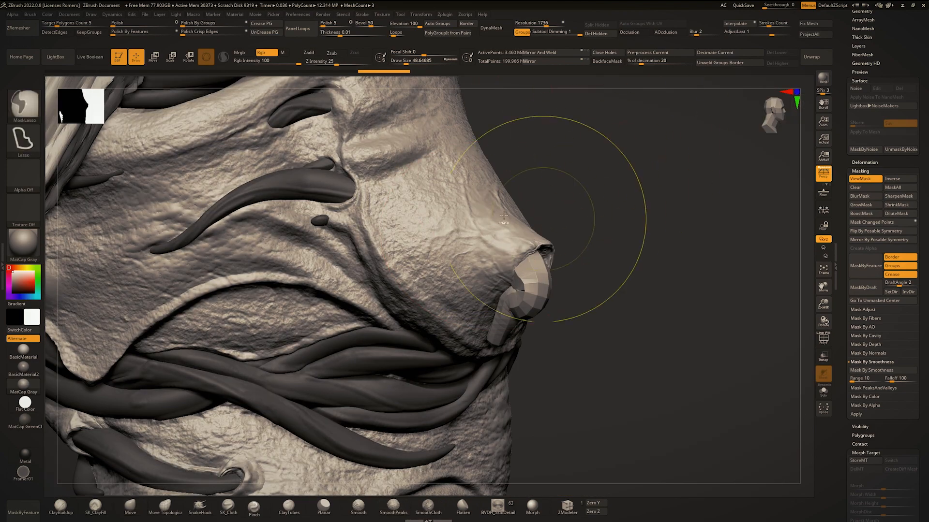
ctrl+right_drag(555, 217, 544, 145)
right_drag(544, 145, 428, 162)
mouse_move(415, 208)
ctrl+right_down()
mouse_move(438, 240)
mouse_move(407, 246)
ctrl+right_up()
key(bracketleft)
key(bracketleft)
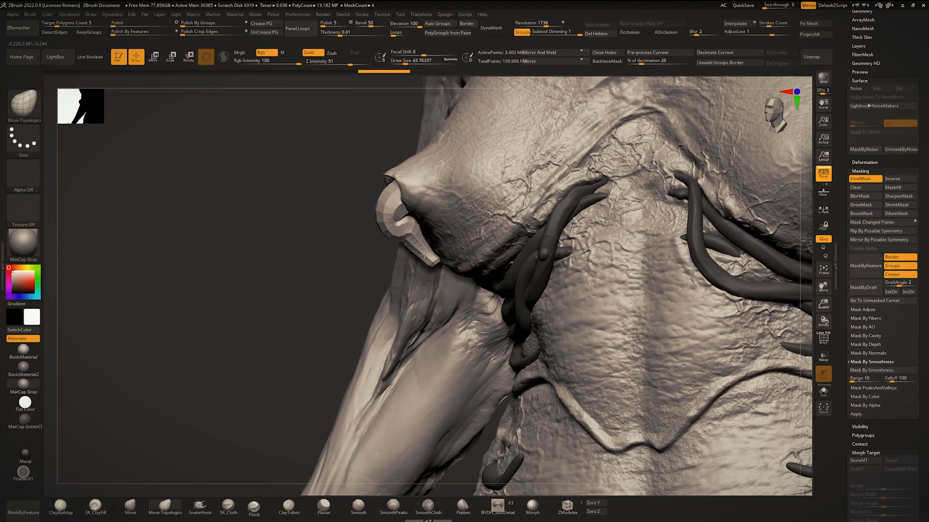
drag(426, 262, 405, 287)
key(space)
drag(429, 255, 427, 256)
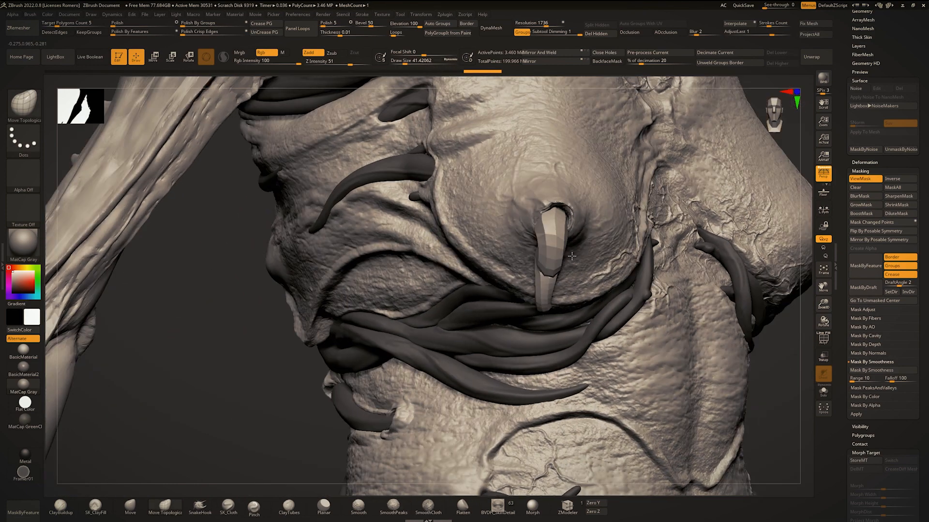
Adjust the tube's curve with Move Topological and split it off from the tendrils.
alt+right_drag(484, 193, 482, 181)
drag(483, 181, 479, 203)
right_drag(420, 227, 478, 235)
key(space)
drag(467, 258, 464, 258)
click(594, 25)
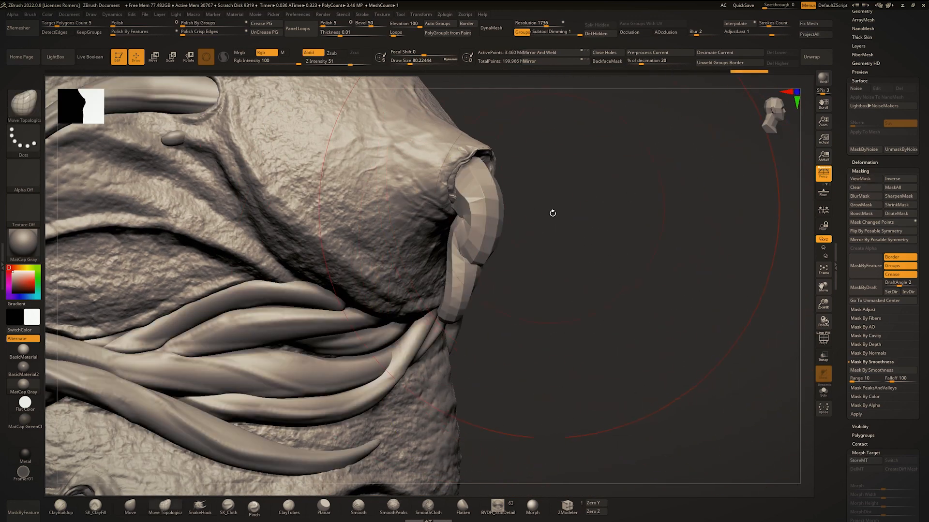
Bend the separate tube with the Move brush and swell its length with Inflat.
key(b)
key(m)
key(v)
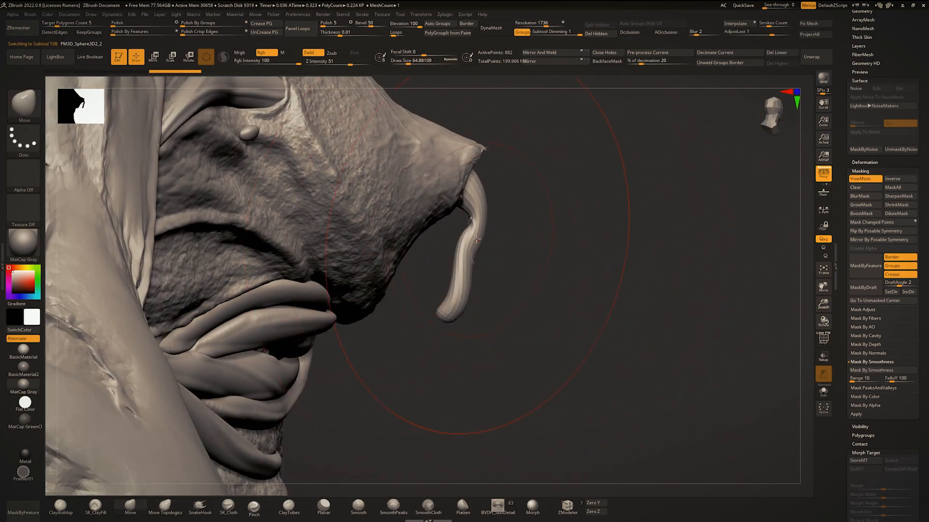
drag(477, 239, 474, 234)
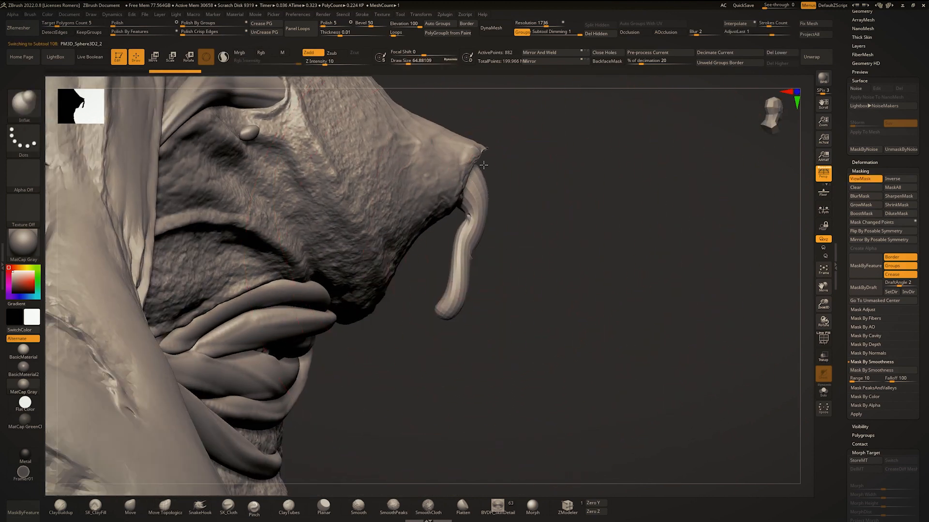
drag(484, 165, 470, 232)
mouse_move(508, 218)
right_down()
mouse_move(487, 194)
mouse_move(493, 181)
right_up()
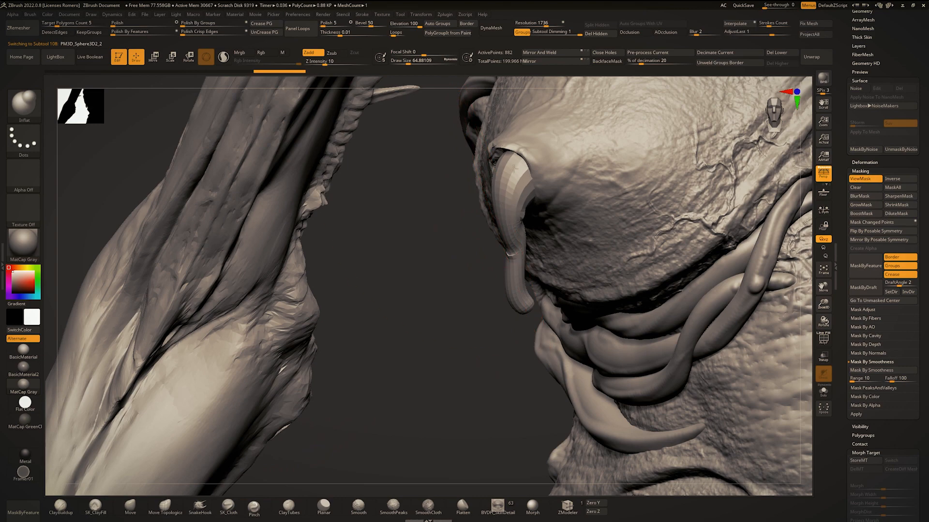
Shift the tube's upper end with the Move brush to fit the breast tip opening.
key(b)
key(m)
key(v)
drag(513, 168, 506, 191)
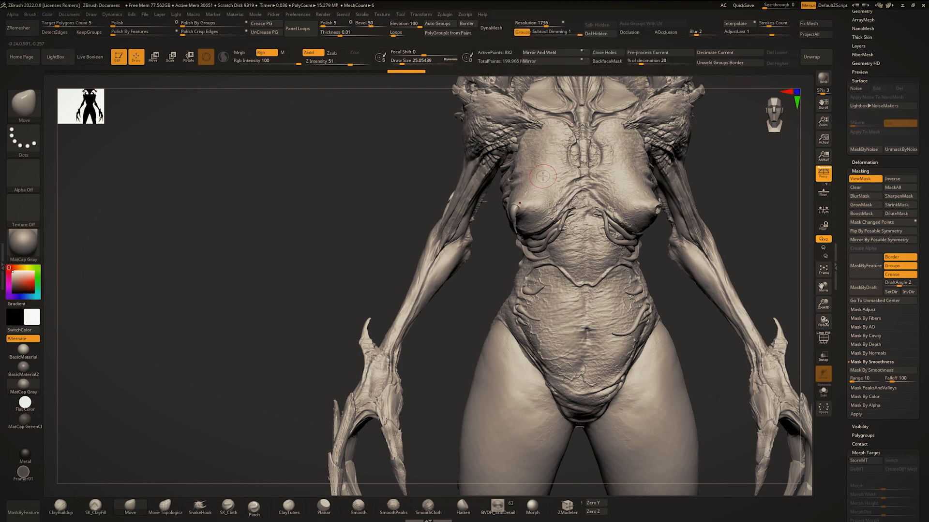
Undo the last four shape edits on the tube.
ctrl+right_drag(495, 220, 488, 264)
mouse_move(489, 263)
right_down()
mouse_move(454, 265)
mouse_move(454, 228)
mouse_move(508, 229)
mouse_move(437, 232)
right_up()
ctrl+right_drag(437, 232, 440, 286)
key(ctrl+z)
key(ctrl+z)
key(ctrl+z)
key(ctrl+z)
Isolate and delete the tube subtool, and reselect the tendril subtool with the full figure shown.
key(ctrl+shift+s)
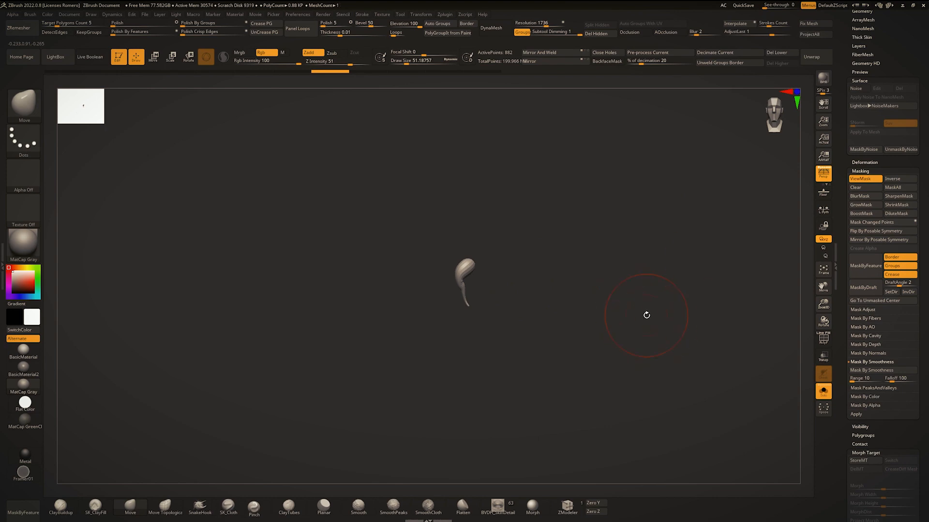
drag(925, 218, 927, 295)
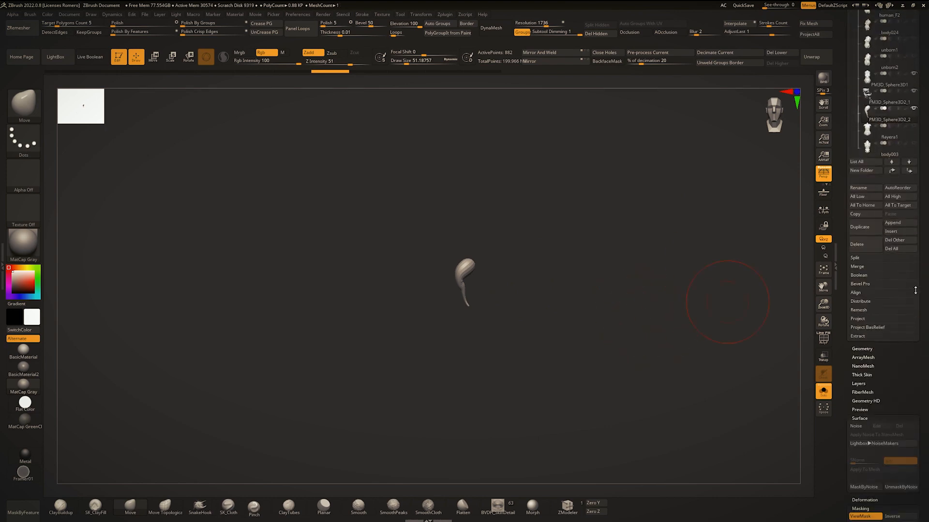
click(859, 244)
click(797, 263)
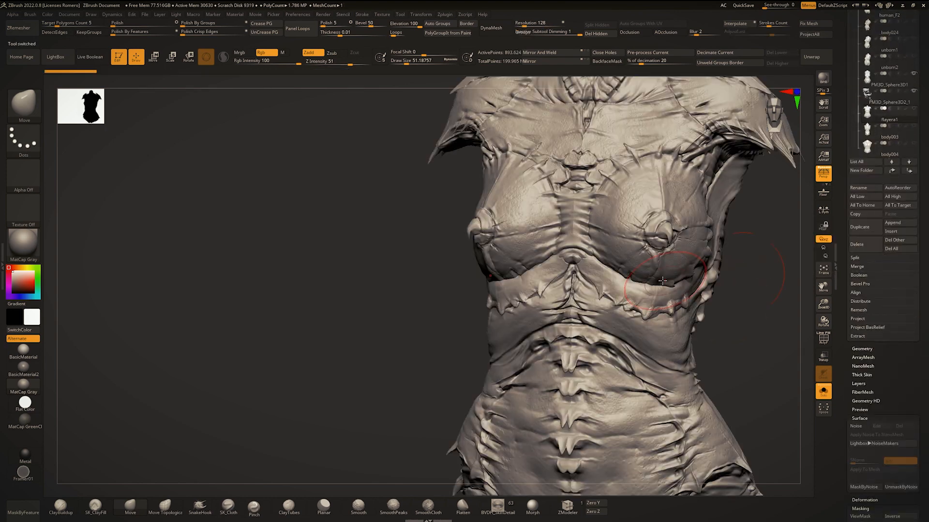
key(Up)
key(ctrl+shift+s)
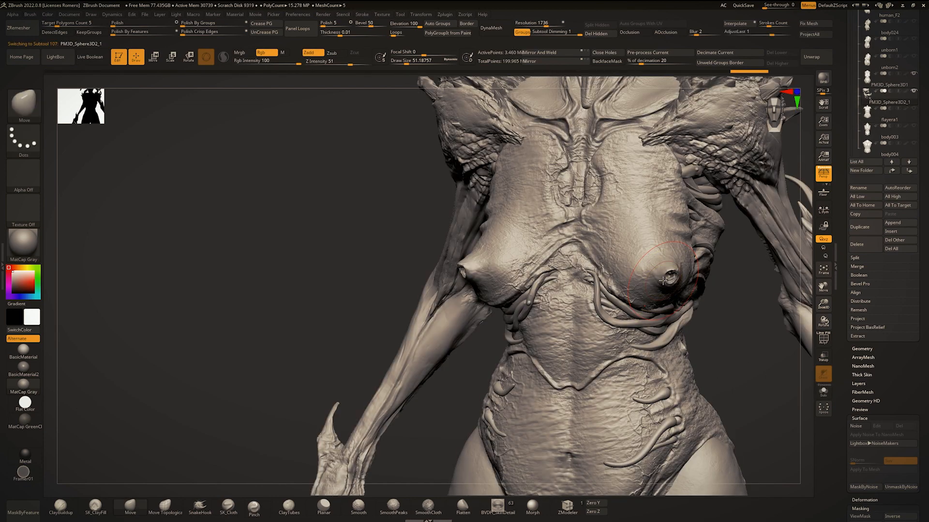
Select the main body subtool and undo the hollow openings at the breast tips.
key(ctrl+shift+s)
right_drag(489, 306, 538, 276)
key(ctrl+shift+s)
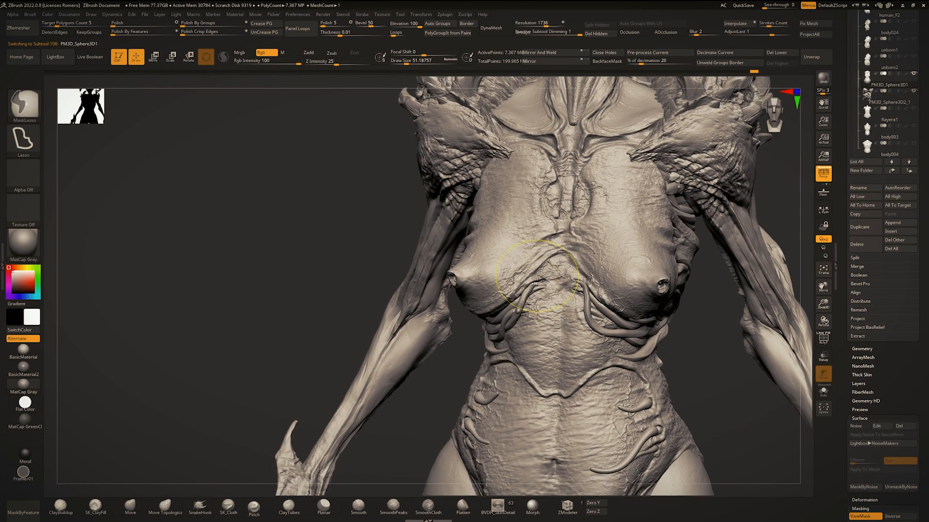
right_drag(462, 286, 496, 299)
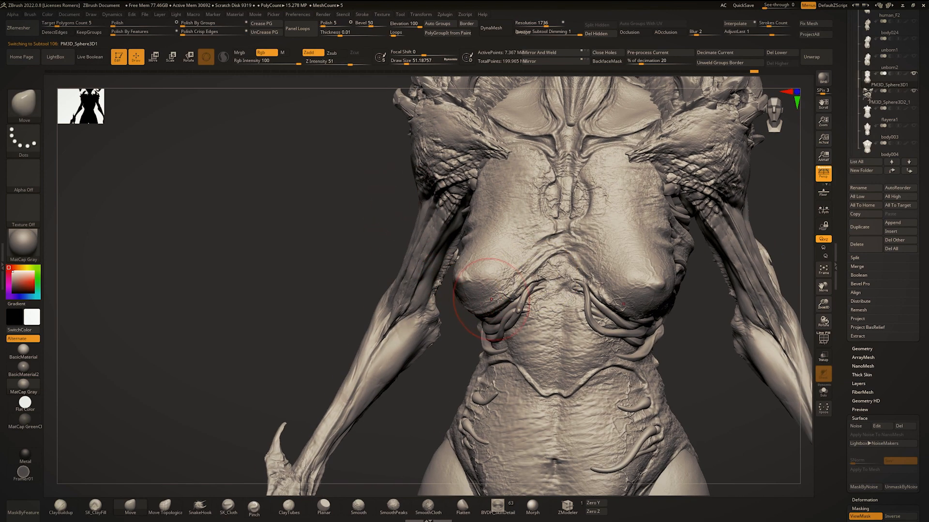
Activate the BVDH_SkinDetail brush and choose the rounded, wrinkled detail mesh for stamping.
click(495, 506)
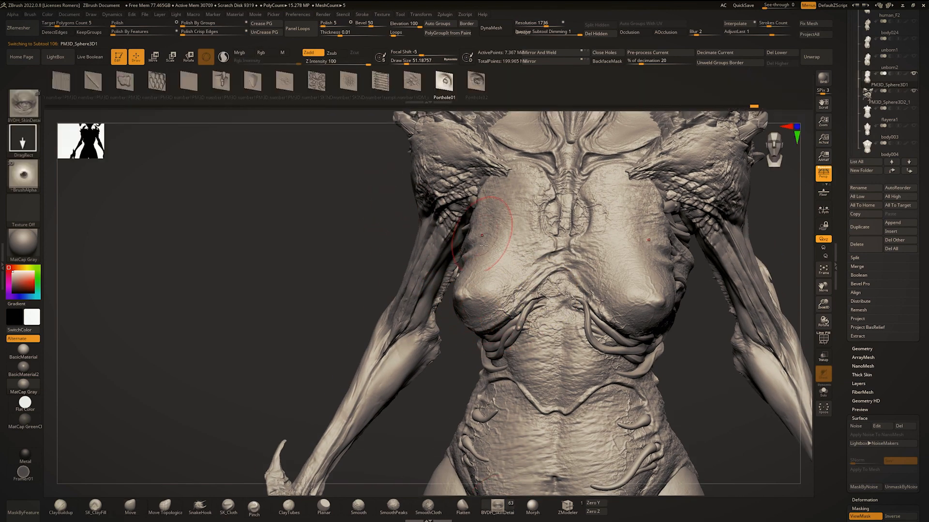
key(m)
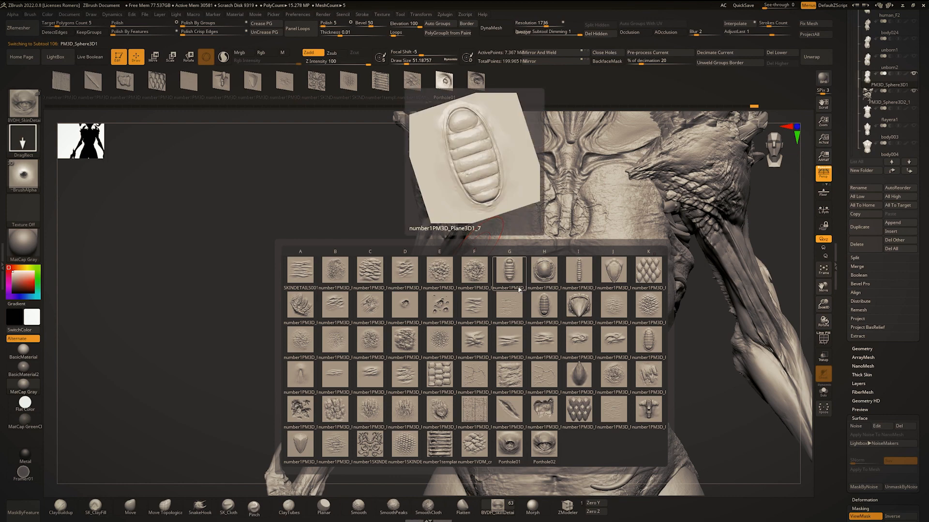
click(441, 409)
Try stamping the wrinkled detail over the breast tip, and undo the stamps.
ctrl+right_drag(486, 291, 484, 338)
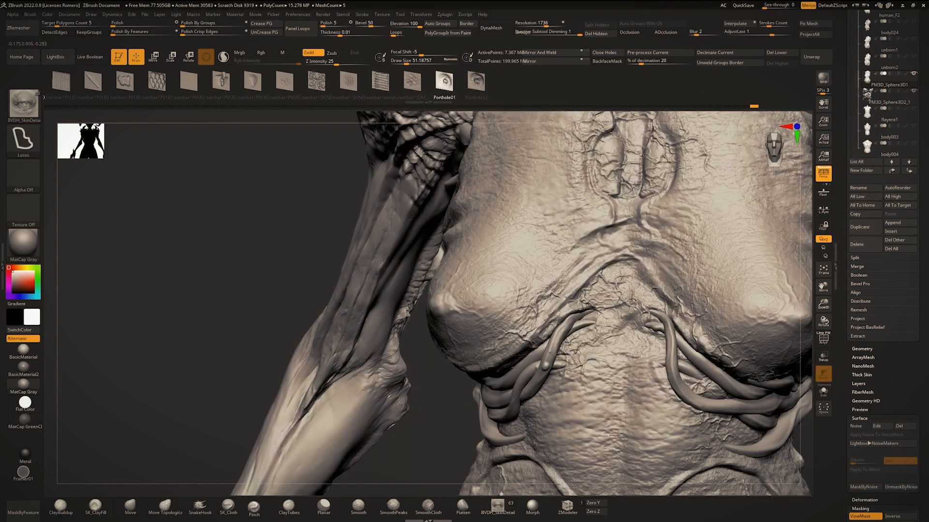
right_drag(412, 290, 507, 290)
ctrl+right_drag(431, 218, 425, 246)
drag(426, 314, 337, 220)
key(ctrl+z)
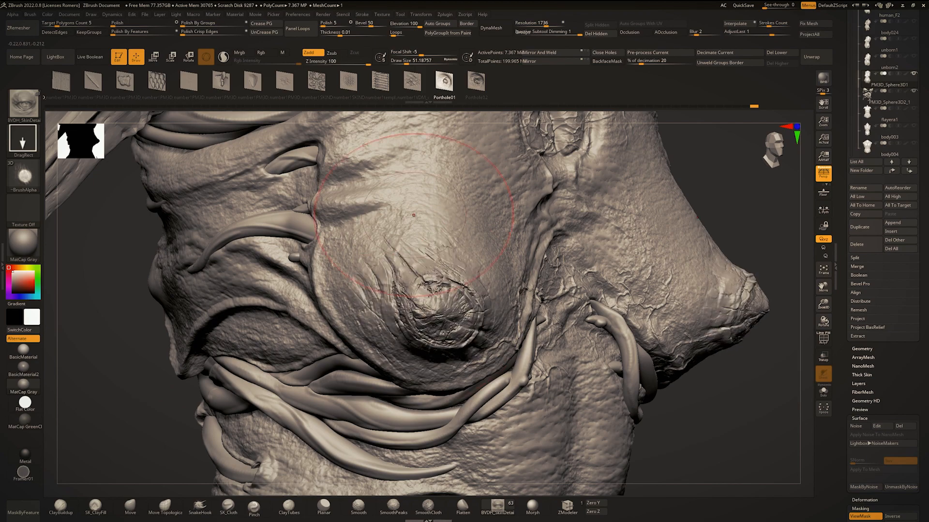
mouse_move(411, 286)
right_down()
mouse_move(461, 287)
mouse_move(399, 290)
mouse_move(426, 275)
mouse_move(444, 301)
mouse_move(455, 296)
right_up()
key(ctrl+z)
Choose the smooth teardrop-shaped detail mesh for the BVDH_SkinDetail brush.
key(m)
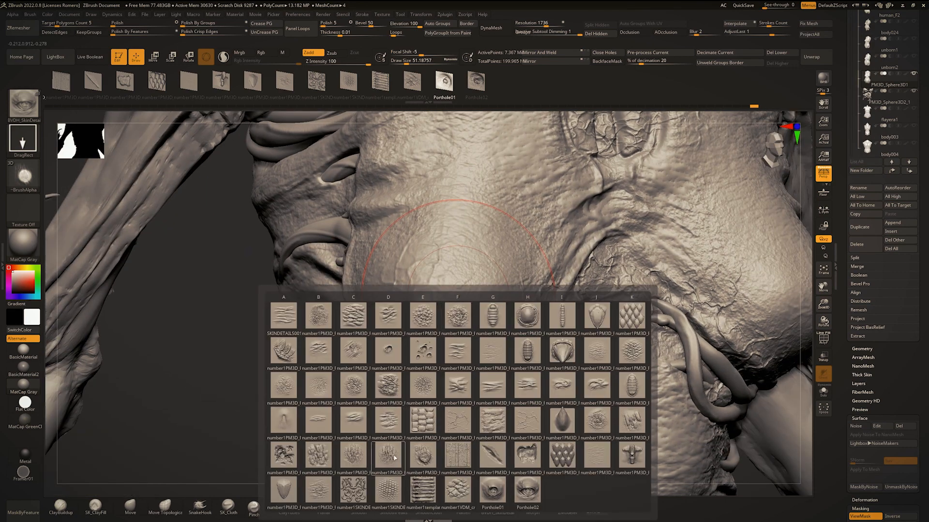
mouse_move(392, 456)
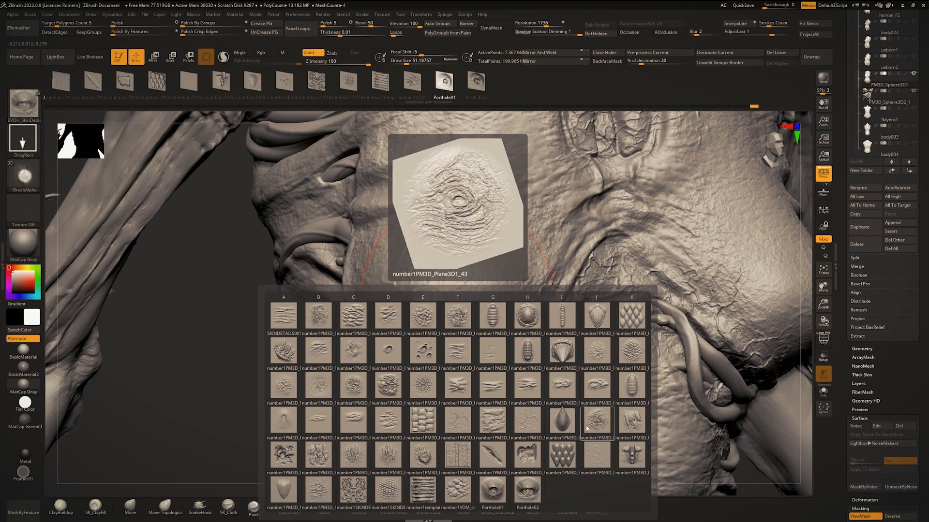
click(562, 420)
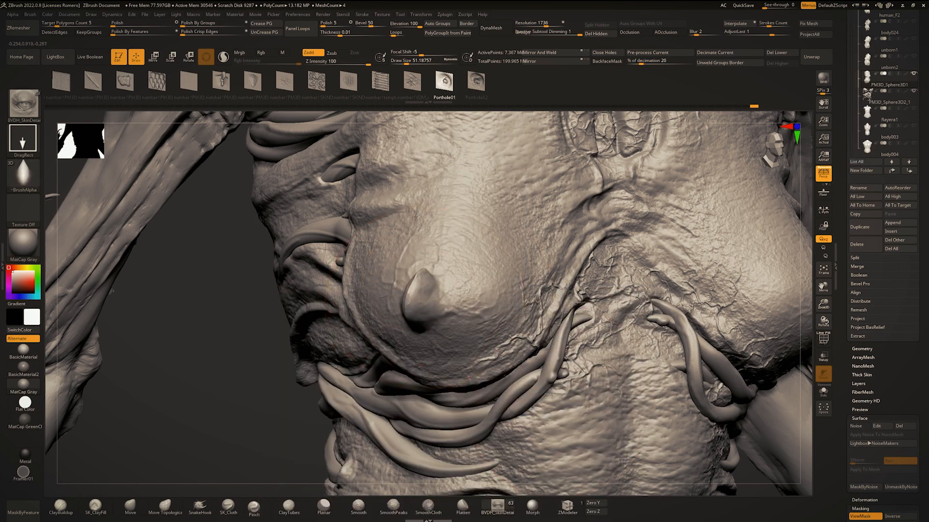
Try stamping single teardrop spikes at the breast tip, and undo them.
key(ctrl)
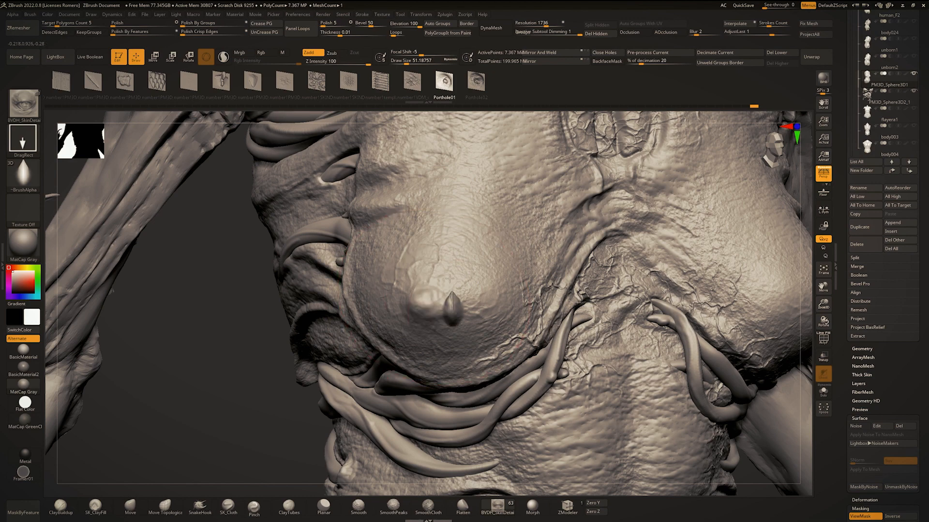
key(ctrl+z)
key(ctrl+z)
key(ctrl+z)
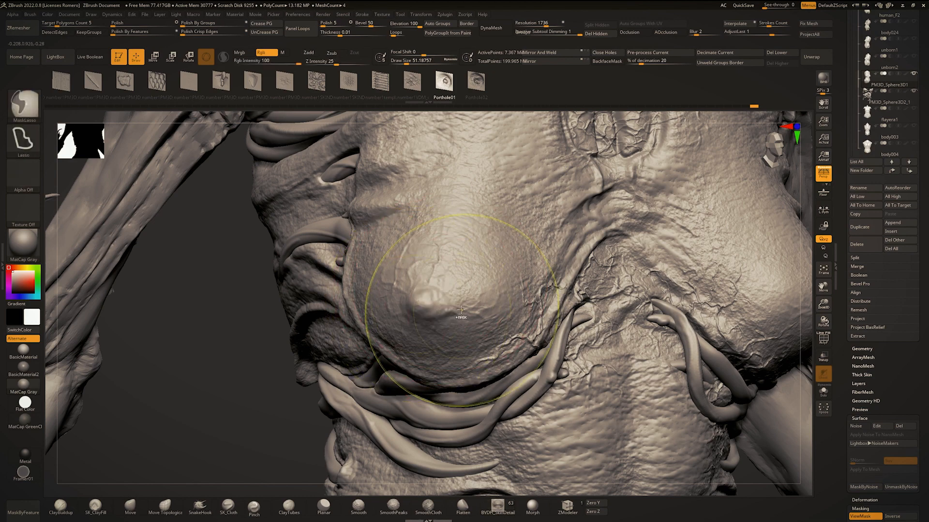
Stamp a cluster of teardrop spikes of varying size around the breast tip.
mouse_move(452, 307)
mouse_down()
mouse_move(446, 323)
mouse_move(404, 317)
mouse_up()
mouse_move(404, 315)
ctrl+right_down()
mouse_move(394, 247)
mouse_move(394, 305)
ctrl+right_up()
right_drag(394, 305, 448, 300)
drag(412, 307, 419, 317)
ctrl+right_drag(384, 249, 338, 198)
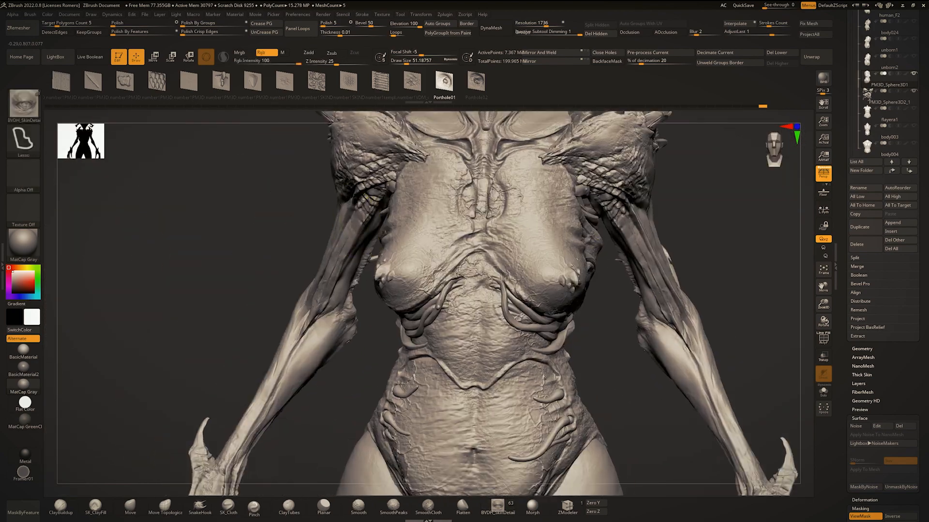
Turn on Occlusion and check the stamped spikes on the full figure and up close.
ctrl+right_drag(409, 266, 538, 140)
click(631, 33)
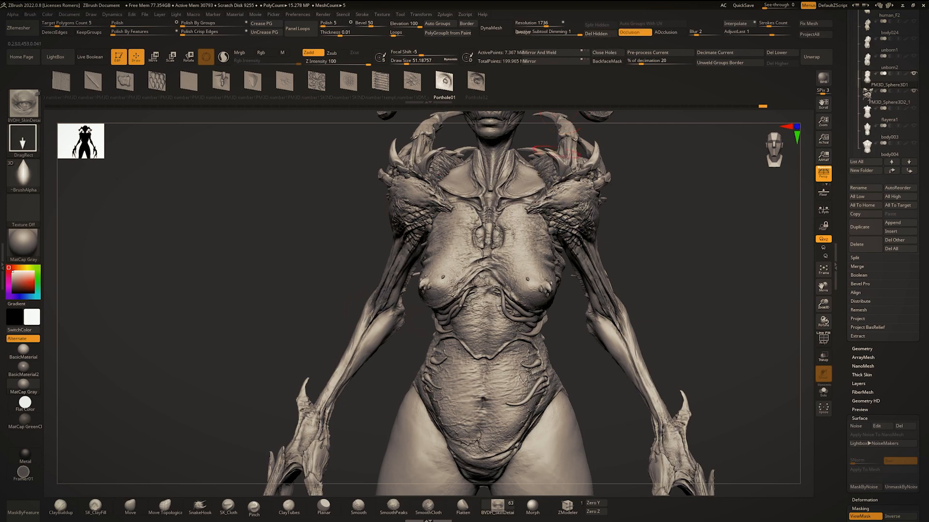
right_drag(476, 315, 515, 325)
mouse_move(516, 325)
ctrl+right_down()
mouse_move(516, 272)
mouse_move(517, 345)
mouse_move(559, 394)
ctrl+right_up()
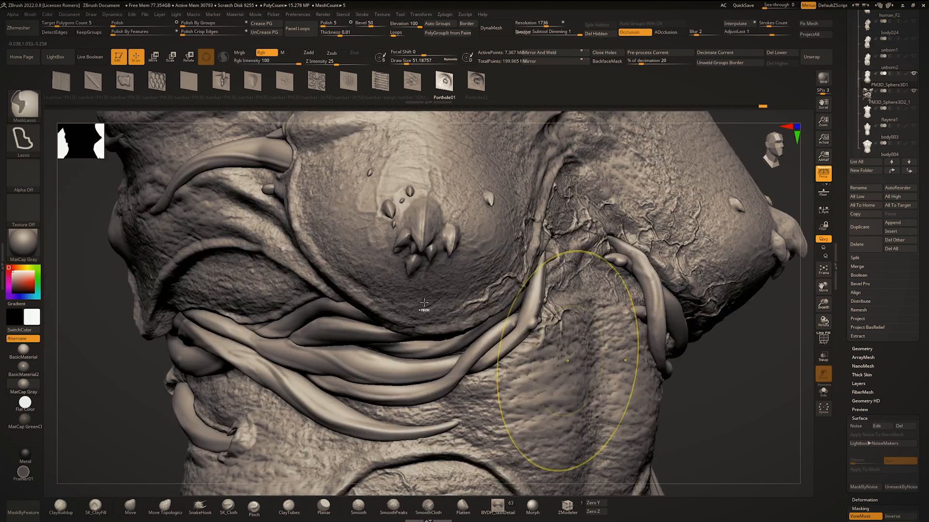
Undo the most recent small spikes scattered around the breast tip cluster.
key(ctrl+z)
key(ctrl+z)
key(ctrl+z)
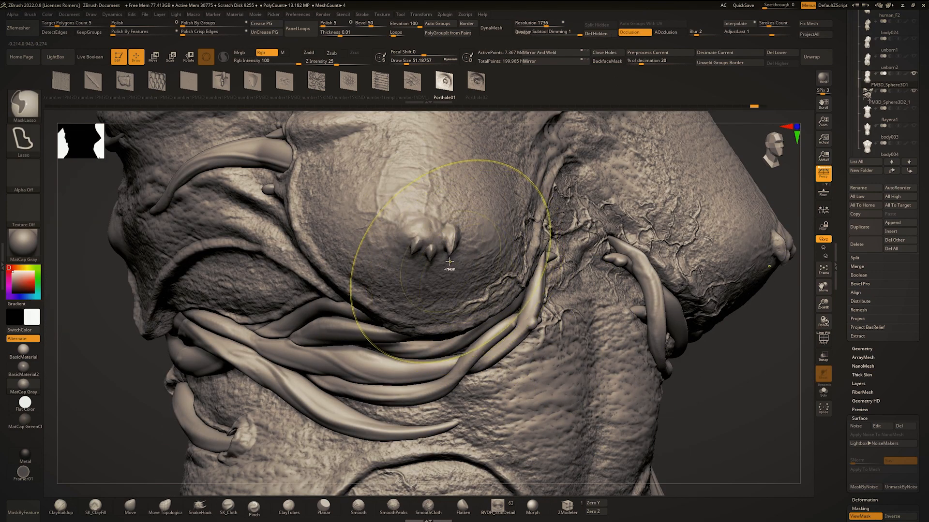
Undo the teardrop spikes and stamp round domes of varying size around the breast tip with the skin-detail brush.
key(ctrl+z)
key(m)
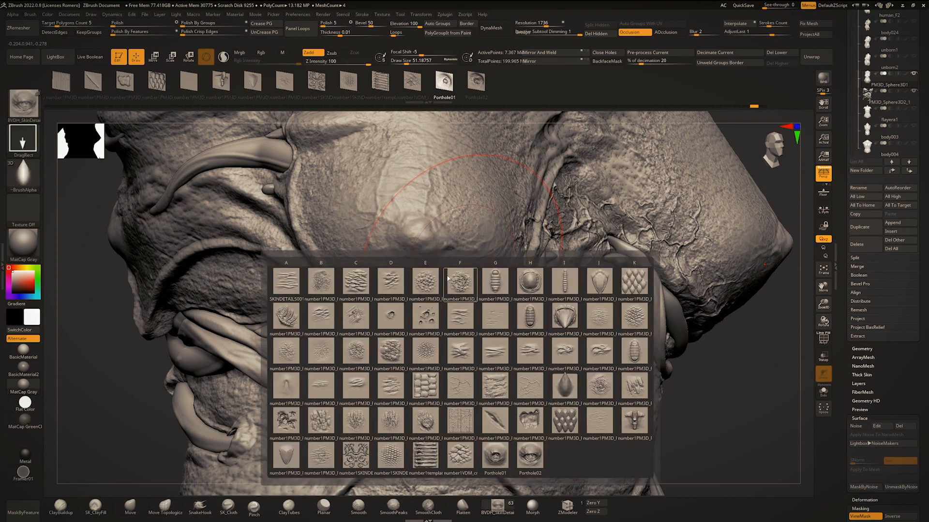
mouse_move(480, 330)
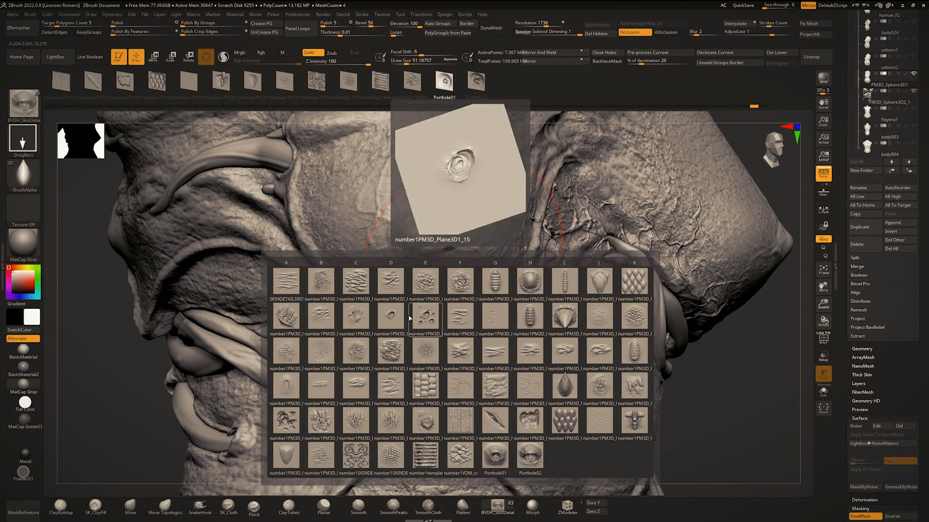
click(530, 281)
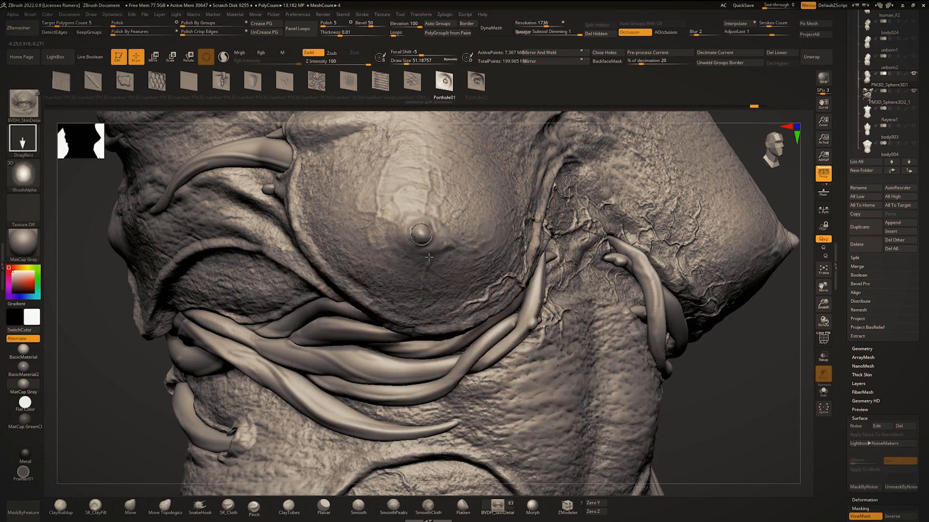
drag(428, 257, 433, 272)
ctrl+right_drag(414, 243, 395, 238)
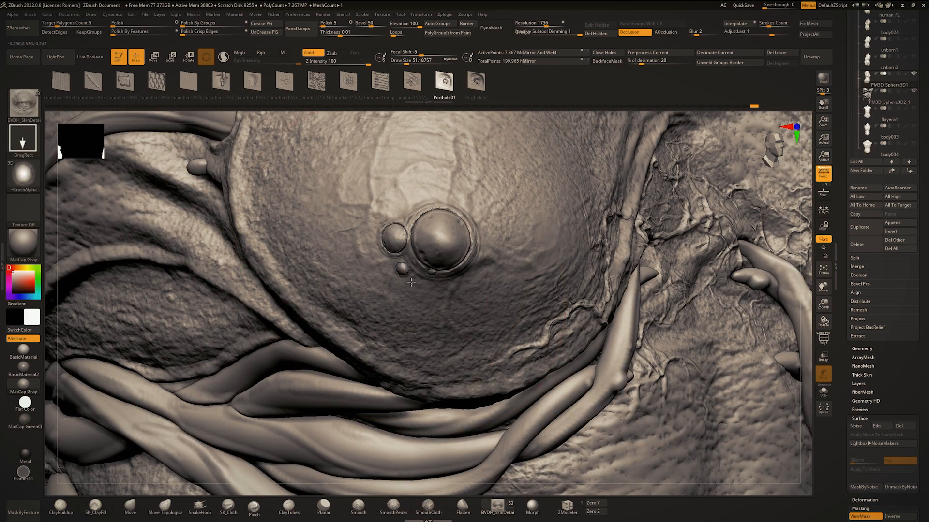
drag(480, 237, 498, 281)
Reduce the draw size to 28.75 and stamp additional small domes above and on the large central dome.
mouse_move(499, 281)
ctrl+right_down()
mouse_move(488, 211)
mouse_move(441, 214)
mouse_move(454, 211)
mouse_move(469, 282)
mouse_move(367, 242)
mouse_move(355, 205)
ctrl+right_up()
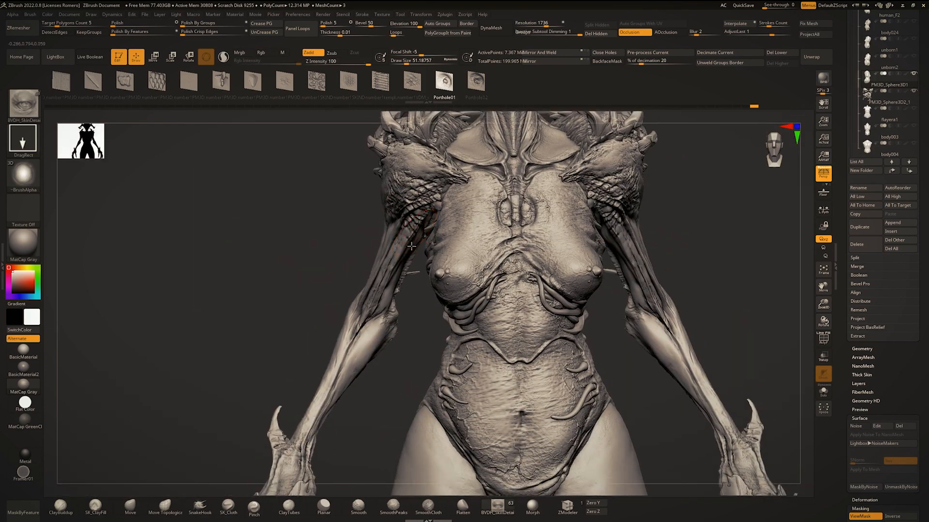
right_drag(377, 271, 411, 342)
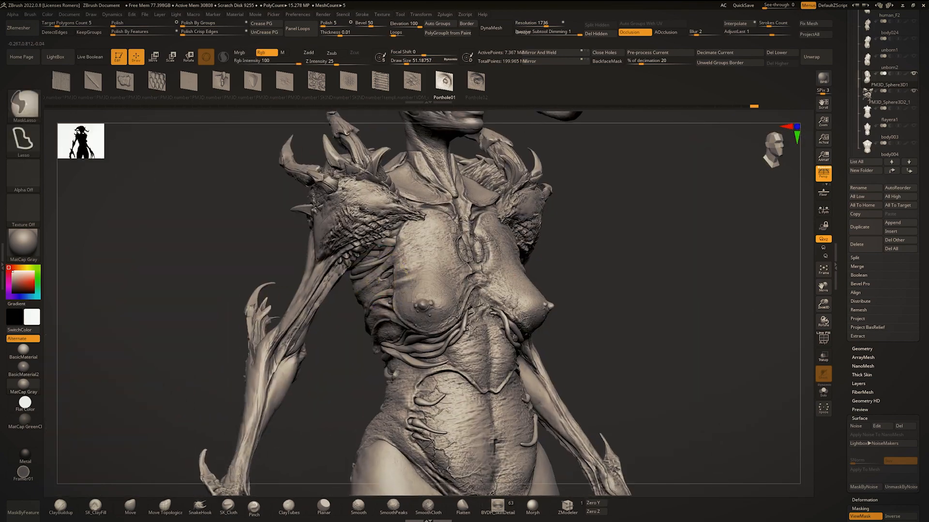
right_drag(386, 290, 385, 235)
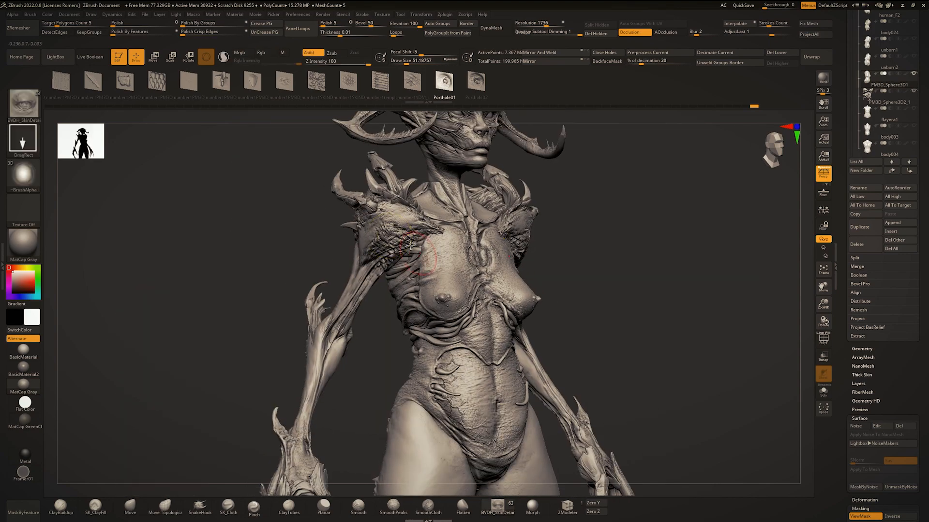
mouse_move(435, 295)
right_down()
mouse_move(459, 296)
mouse_move(457, 285)
right_up()
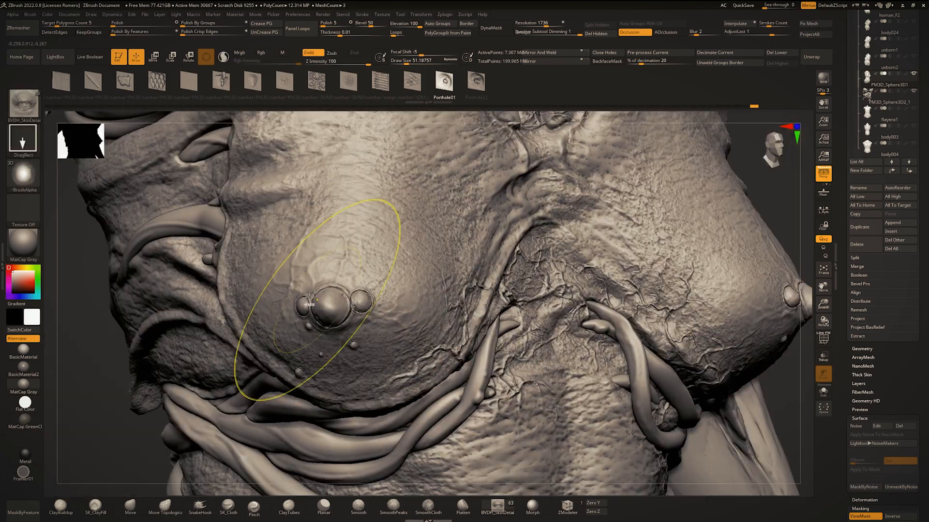
right_drag(367, 291, 362, 294)
key(s)
drag(363, 295, 359, 295)
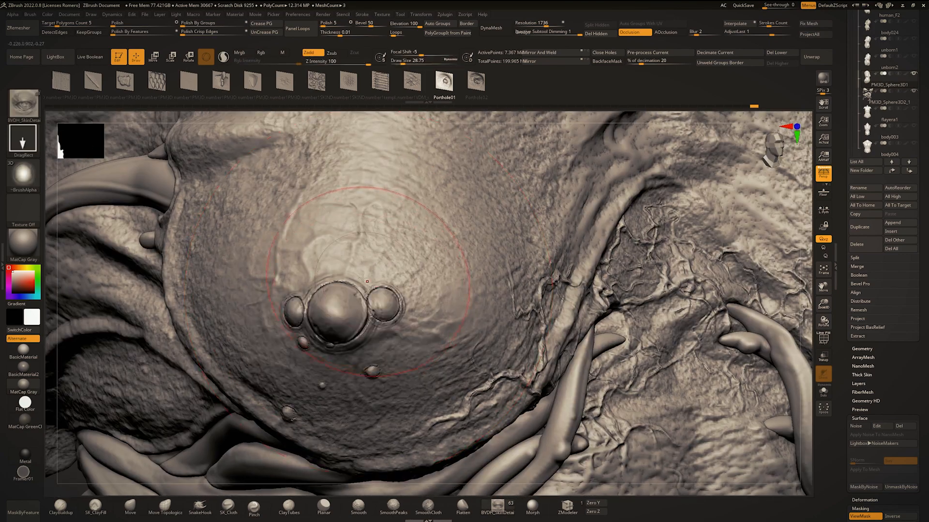
ctrl+right_drag(382, 308, 379, 280)
mouse_move(379, 281)
right_down()
mouse_move(361, 280)
mouse_move(363, 304)
mouse_move(400, 251)
mouse_move(394, 279)
right_up()
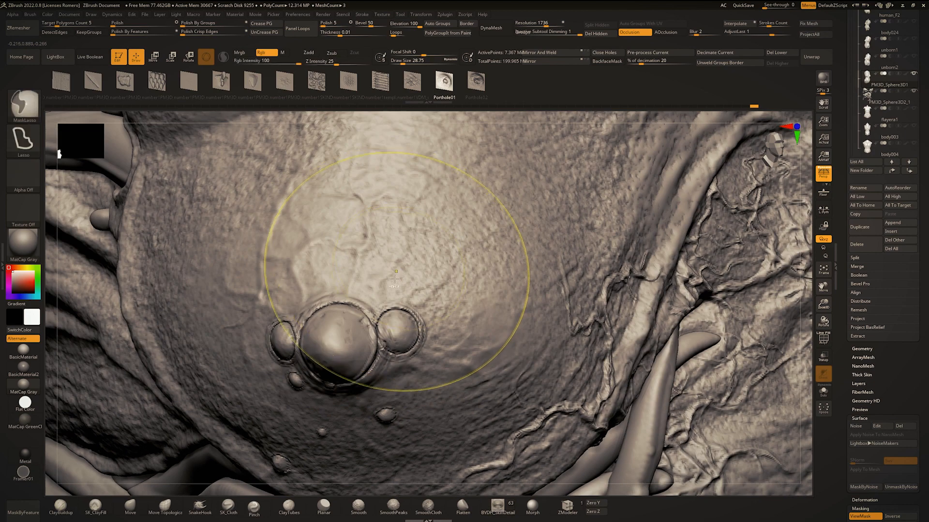
drag(371, 298, 377, 310)
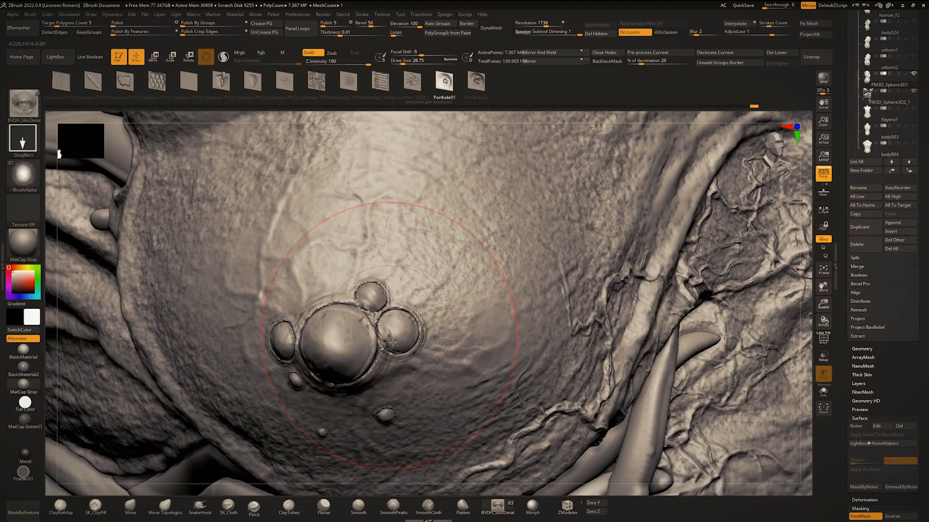
alt+right_drag(369, 394, 395, 329)
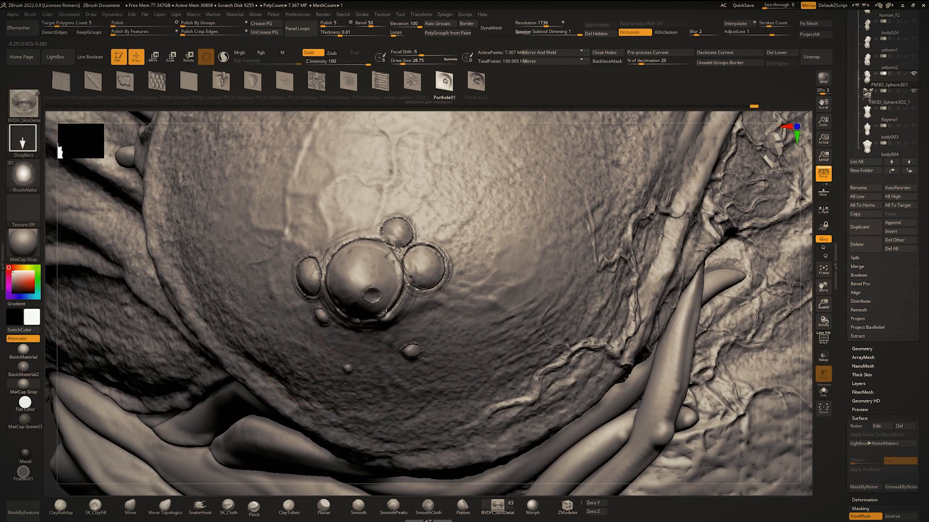
drag(386, 313, 386, 315)
Scatter more small round bumps over the breast skin around the dome cluster, checking them against the full figure.
mouse_move(386, 314)
ctrl+right_down()
mouse_move(379, 252)
mouse_move(353, 253)
mouse_move(355, 312)
mouse_move(371, 328)
mouse_move(389, 325)
ctrl+right_up()
mouse_move(389, 325)
alt+right_down()
mouse_move(385, 278)
mouse_move(376, 307)
alt+right_up()
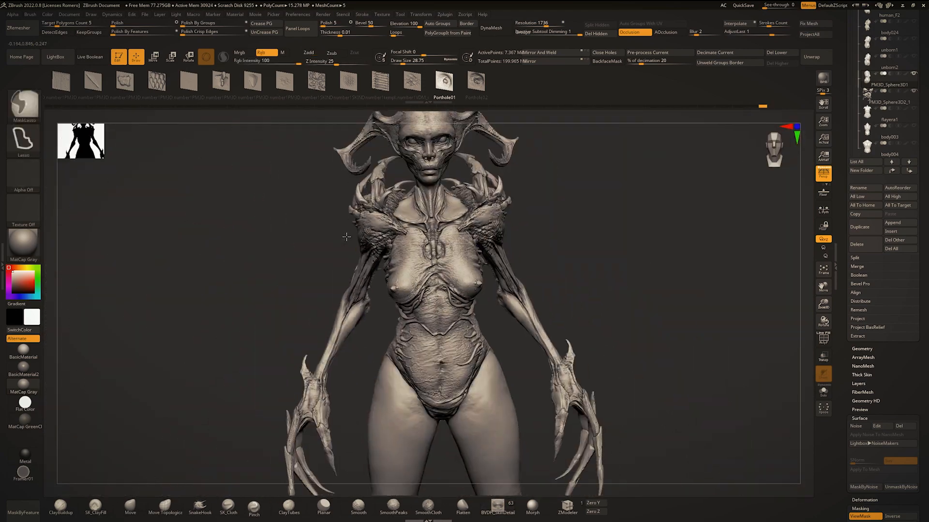
mouse_move(346, 237)
right_down()
mouse_move(312, 242)
mouse_move(324, 310)
right_up()
mouse_move(498, 300)
alt+right_down()
mouse_move(437, 299)
mouse_move(457, 321)
mouse_move(491, 312)
alt+right_up()
ctrl+right_drag(421, 278, 453, 296)
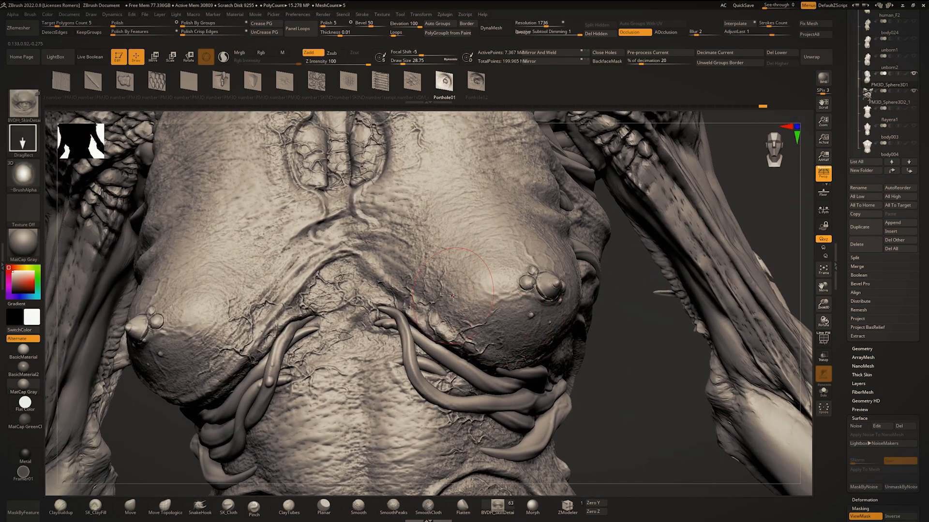
drag(454, 296, 459, 301)
ctrl+right_drag(459, 300, 501, 326)
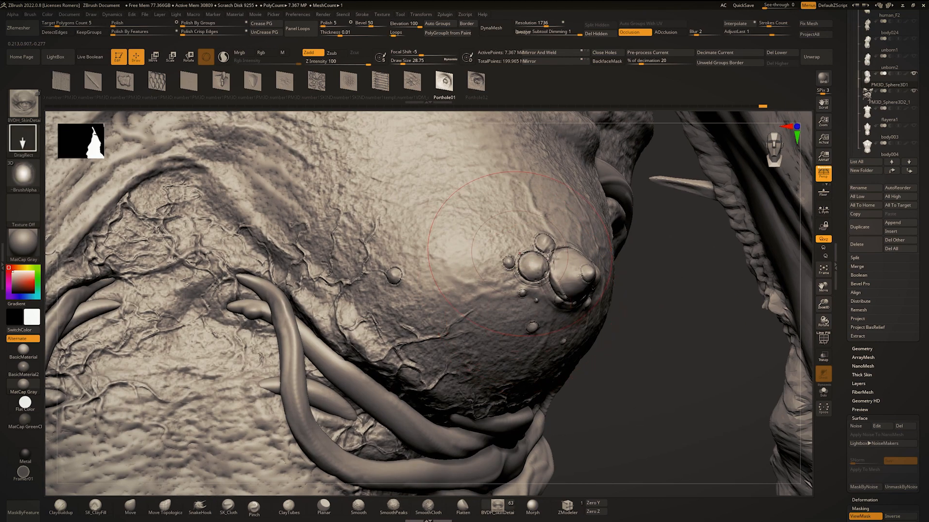
ctrl+right_drag(520, 253, 518, 214)
ctrl+right_drag(375, 243, 370, 277)
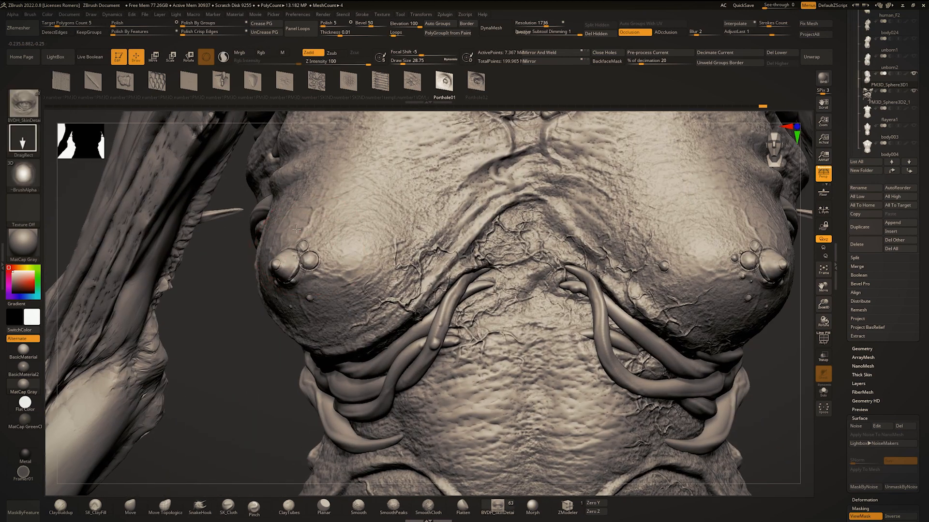
mouse_move(373, 217)
ctrl+right_down()
mouse_move(382, 171)
mouse_move(407, 218)
mouse_move(441, 224)
mouse_move(439, 193)
mouse_move(436, 237)
mouse_move(430, 218)
mouse_move(436, 227)
ctrl+right_up()
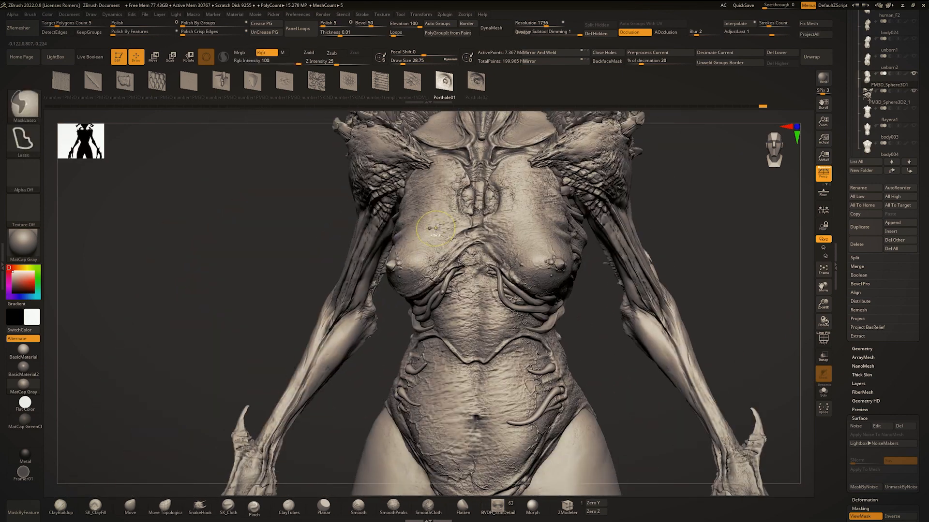
mouse_move(387, 265)
right_down()
mouse_move(381, 256)
mouse_move(370, 305)
mouse_move(374, 263)
mouse_move(428, 259)
mouse_move(455, 296)
mouse_move(448, 317)
right_up()
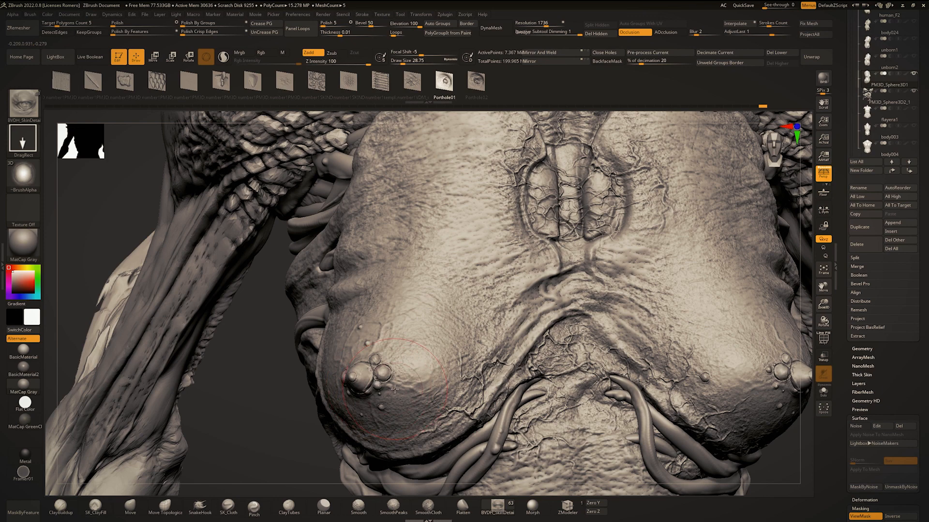
Save the sculpted tool to disk and return to a frontal view of the torso.
mouse_move(395, 389)
ctrl+right_down()
mouse_move(404, 277)
mouse_move(455, 268)
mouse_move(544, 345)
ctrl+right_up()
drag(928, 182, 924, 365)
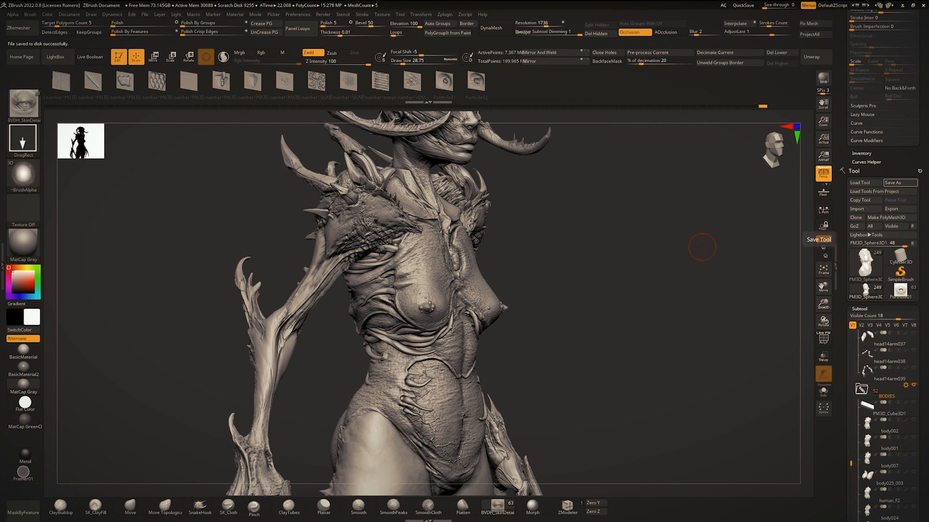
key(alt+Tab)
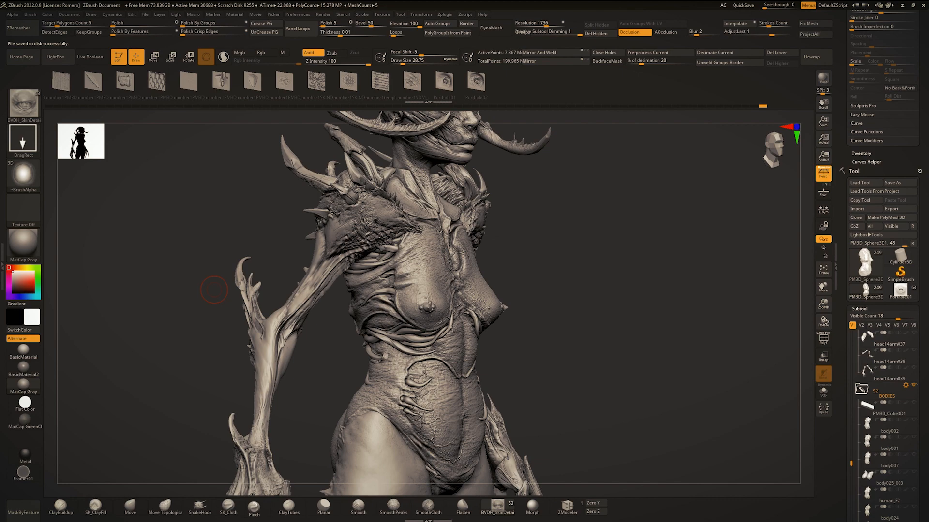
mouse_move(522, 216)
right_down()
mouse_move(611, 225)
mouse_move(652, 169)
mouse_move(649, 157)
right_up()
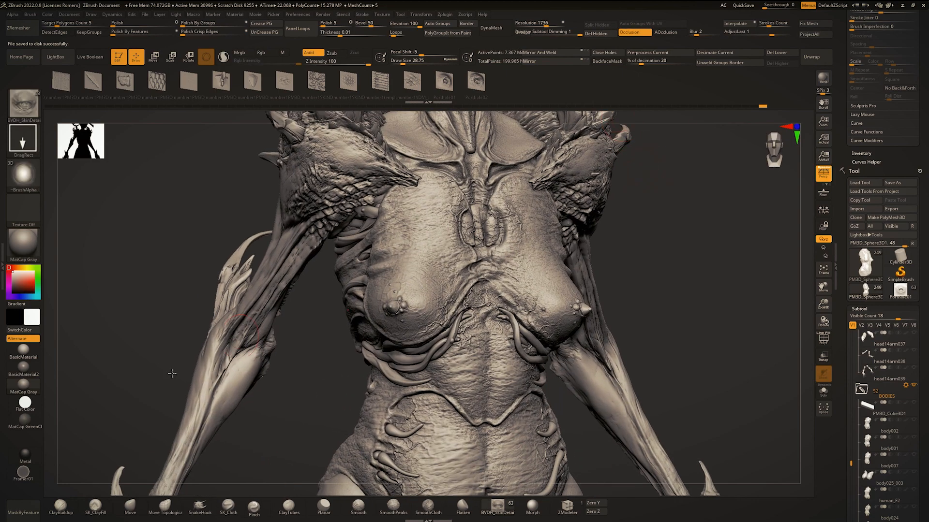
Preview the figure in the MatCap GreenClay material from several angles.
click(30, 422)
right_drag(309, 242, 416, 203)
mouse_move(416, 203)
ctrl+right_down()
mouse_move(435, 237)
mouse_move(448, 299)
mouse_move(465, 288)
mouse_move(323, 314)
mouse_move(485, 260)
mouse_move(450, 306)
mouse_move(465, 335)
mouse_move(570, 326)
mouse_move(455, 333)
mouse_move(488, 333)
ctrl+right_up()
ctrl+right_drag(489, 334, 412, 374)
mouse_move(411, 335)
right_down()
mouse_move(473, 353)
mouse_move(460, 276)
mouse_move(412, 263)
mouse_move(408, 357)
mouse_move(372, 359)
mouse_move(46, 242)
right_up()
Preview the figure in the MatCap White Cavity material and return it to MatCap Gray.
click(27, 243)
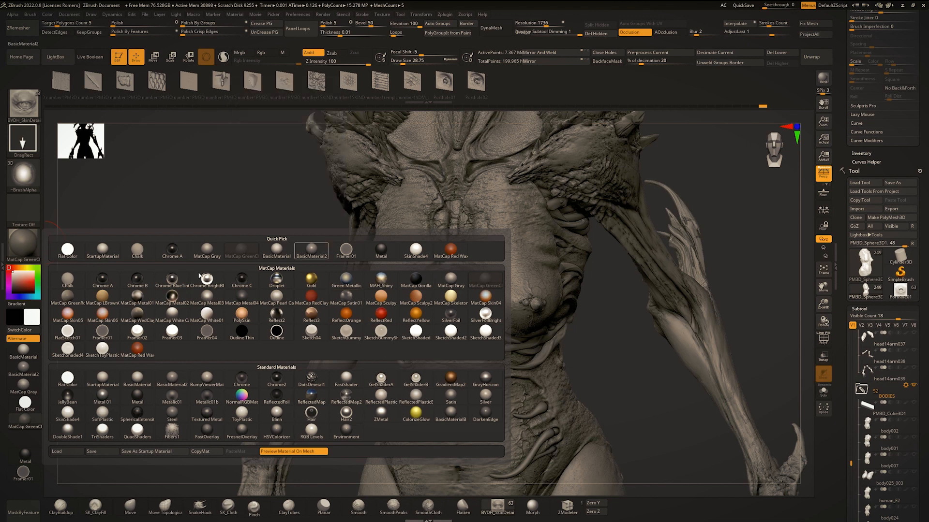
click(28, 247)
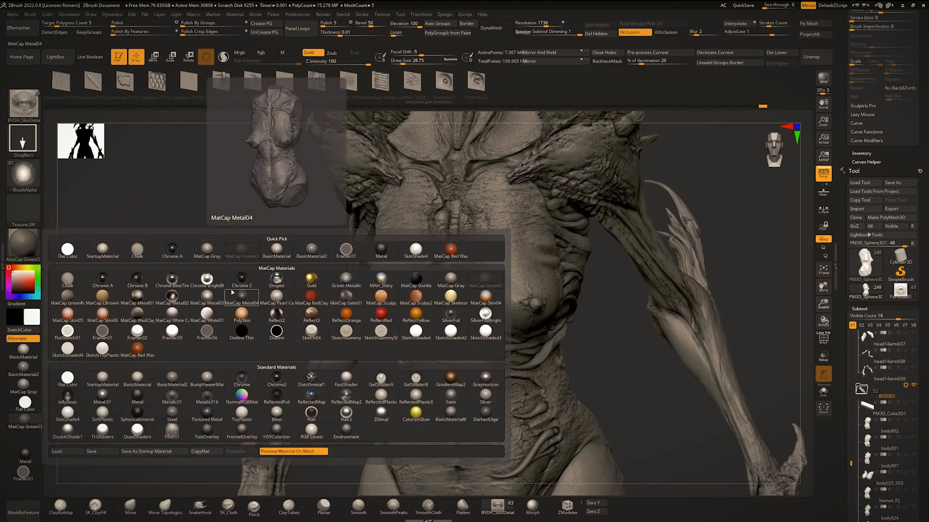
click(180, 316)
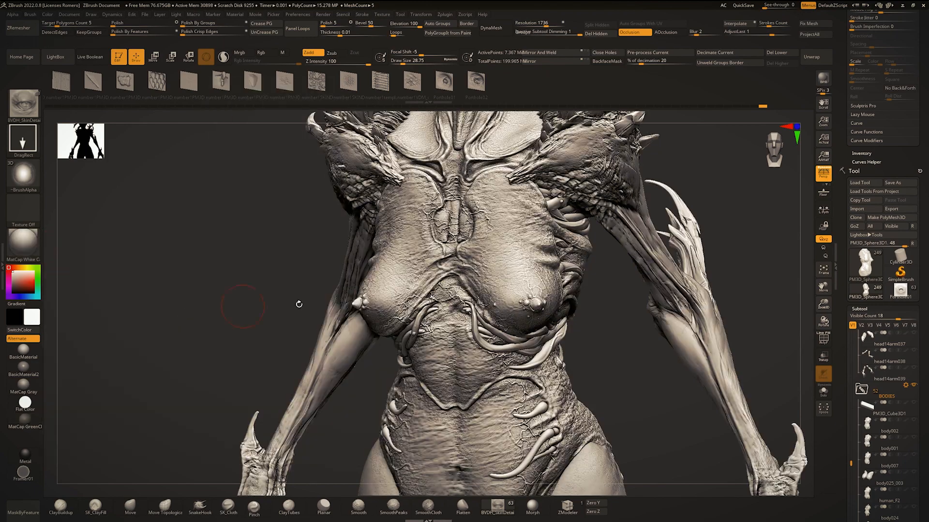
mouse_move(537, 282)
right_down()
mouse_move(555, 287)
mouse_move(552, 237)
mouse_move(524, 239)
mouse_move(526, 275)
mouse_move(372, 261)
mouse_move(417, 265)
mouse_move(422, 323)
mouse_move(514, 321)
mouse_move(503, 198)
mouse_move(635, 203)
right_up()
right_drag(443, 247, 329, 291)
key(alt+s)
ctrl+right_drag(476, 242, 405, 218)
key(ctrl+shift+s)
click(29, 388)
Turn off Occlusion and bring the front of the torso into close view.
right_drag(432, 307, 506, 306)
ctrl+right_drag(506, 305, 476, 281)
click(628, 32)
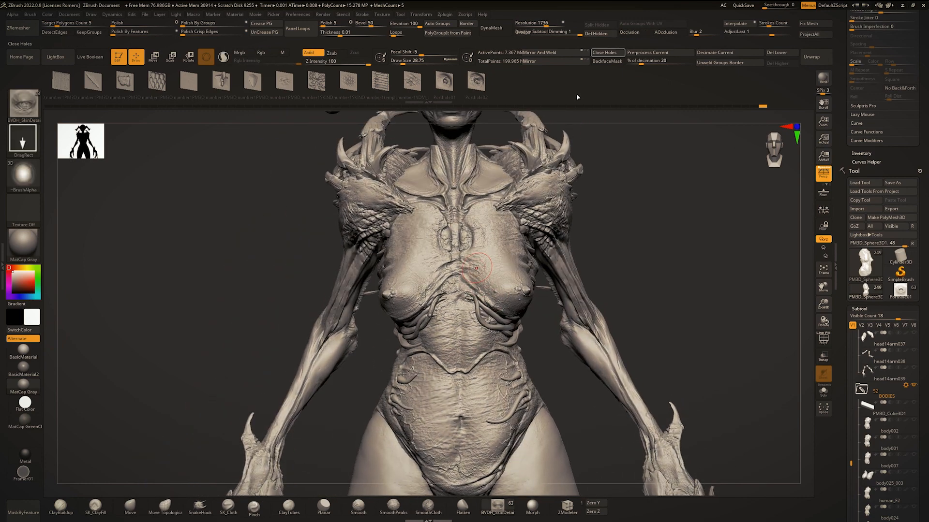
mouse_move(531, 245)
ctrl+right_down()
mouse_move(550, 310)
mouse_move(593, 248)
ctrl+right_up()
alt+right_drag(507, 241, 504, 249)
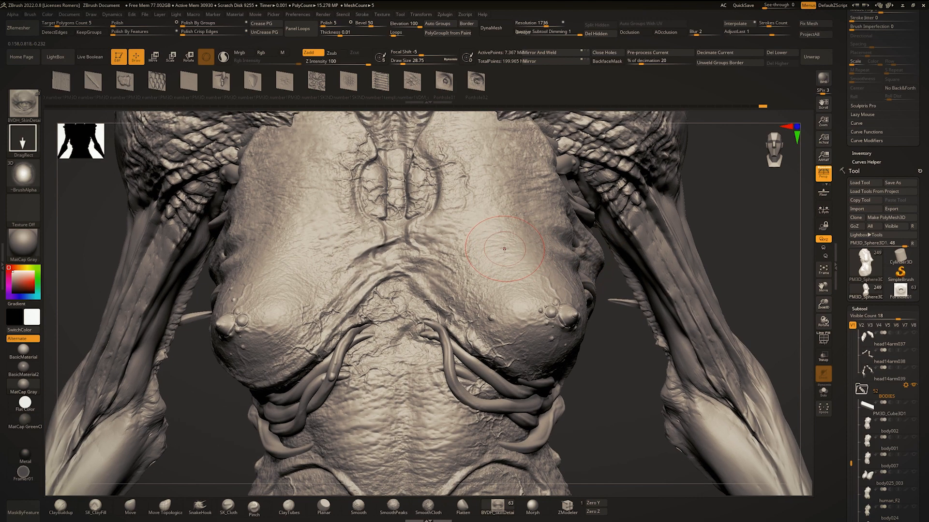
Switch to the Standard brush for the belly area and shrink its draw size to about 3.7.
mouse_move(487, 309)
alt+right_down()
mouse_move(486, 140)
mouse_move(495, 296)
alt+right_up()
key(space)
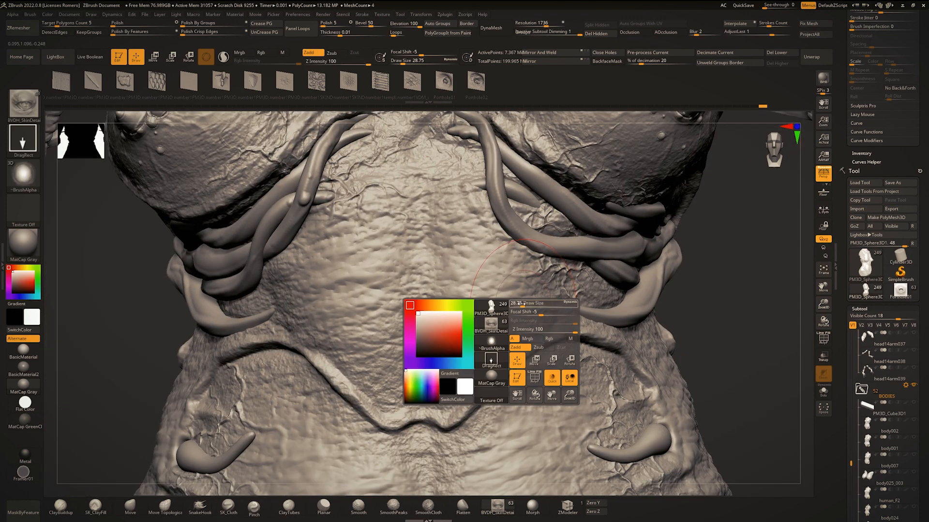
drag(524, 303, 516, 304)
key(space)
click(497, 297)
key(1)
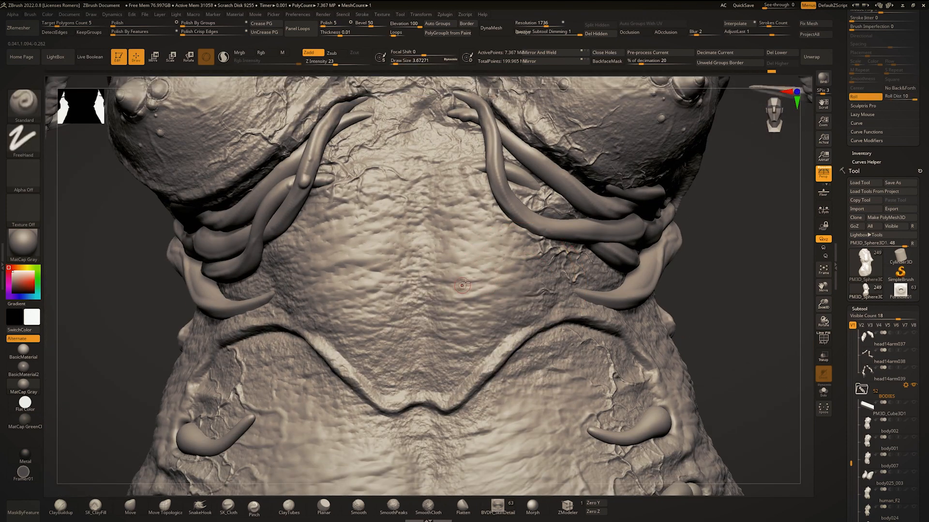
Set the Standard brush's Z Intensity to 51 and its draw size to about 4.3.
key(space)
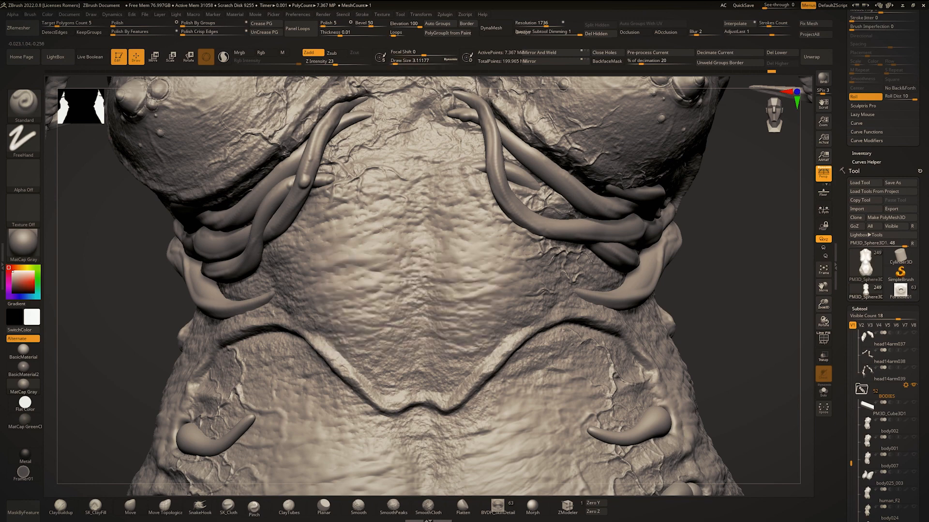
key(space)
click(376, 232)
key(space)
click(395, 228)
click(343, 64)
key(Return)
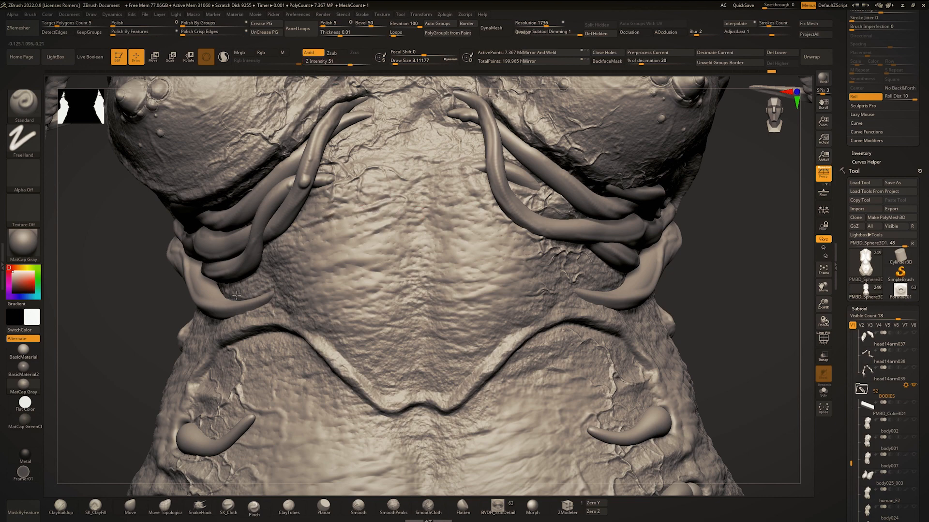
key(space)
click(277, 298)
mouse_move(256, 298)
right_down()
mouse_move(272, 301)
mouse_move(243, 298)
mouse_move(265, 302)
right_up()
key(space)
click(252, 299)
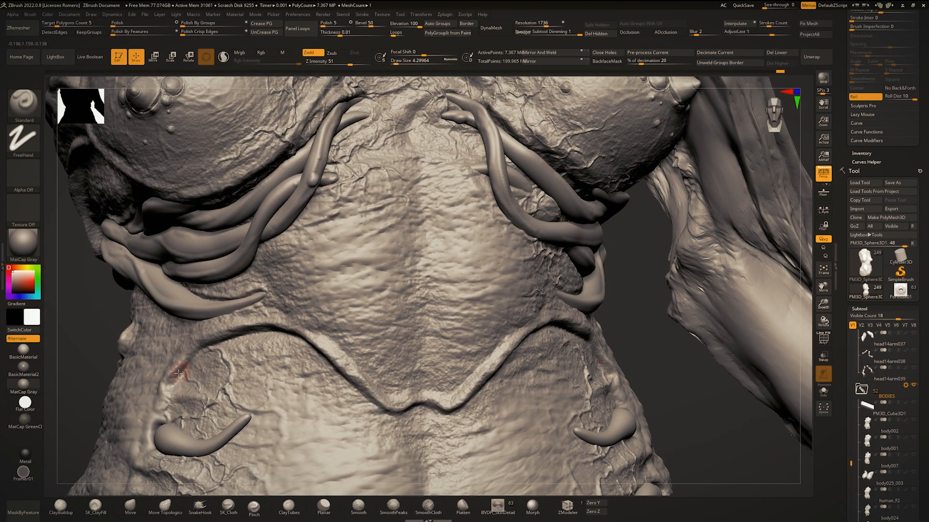
Adjust the outer end of the curved belly ridge, switching to the Move brush at a draw size of about 6.6.
alt+right_drag(392, 407, 384, 232)
mouse_move(385, 232)
ctrl+right_down()
mouse_move(355, 167)
mouse_move(389, 266)
mouse_move(393, 308)
mouse_move(402, 307)
mouse_move(395, 359)
mouse_move(422, 268)
ctrl+right_up()
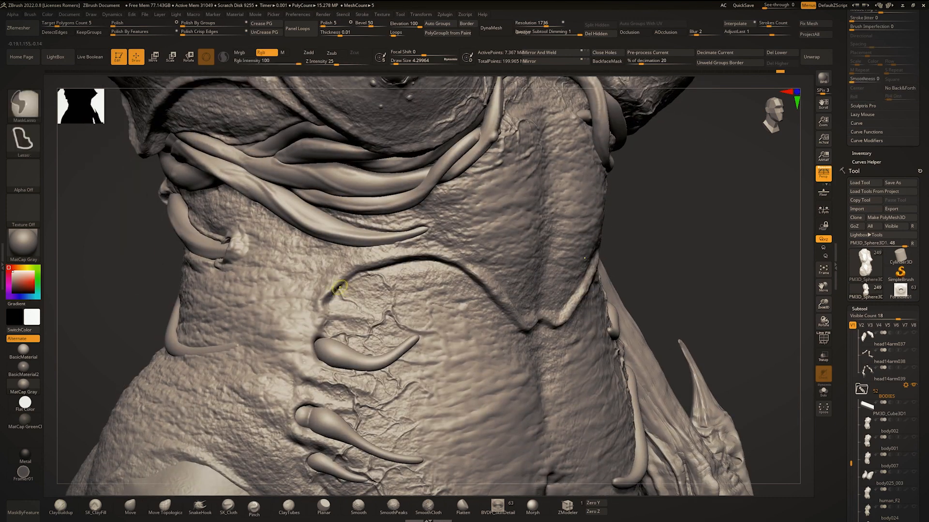
mouse_move(338, 292)
ctrl+right_down()
mouse_move(340, 311)
mouse_move(359, 281)
ctrl+right_up()
drag(359, 276, 360, 266)
key(space)
ctrl+right_drag(388, 261, 375, 177)
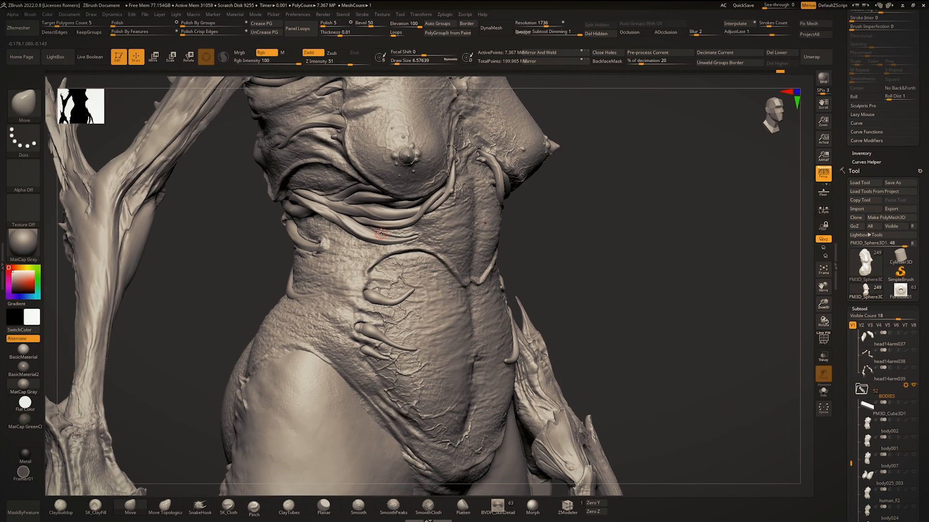
Isolate the torso mesh in Solo mode and examine its shape from the side and front.
alt+right_drag(315, 177, 352, 226)
key(ctrl+shift+s)
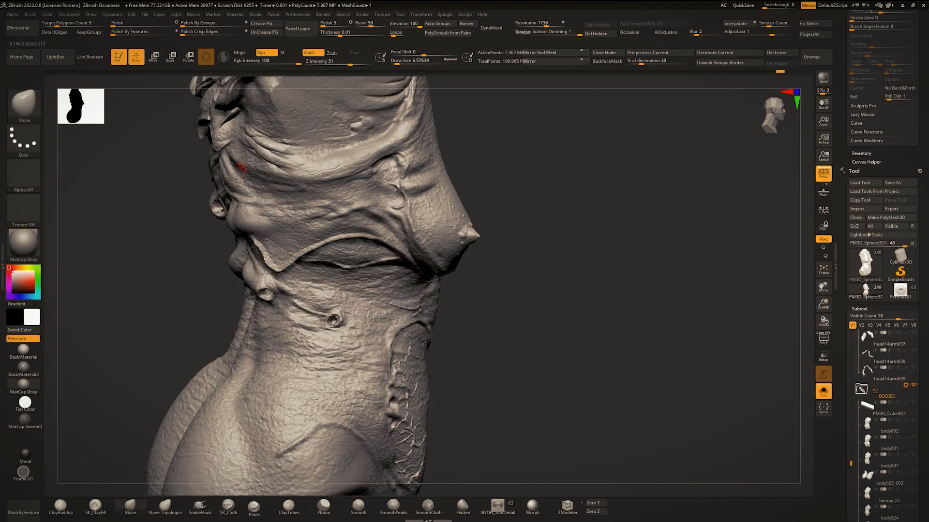
mouse_move(426, 186)
right_down()
mouse_move(364, 187)
mouse_move(367, 143)
right_up()
mouse_move(318, 140)
mouse_down()
mouse_move(368, 203)
mouse_move(384, 243)
mouse_move(335, 268)
mouse_up()
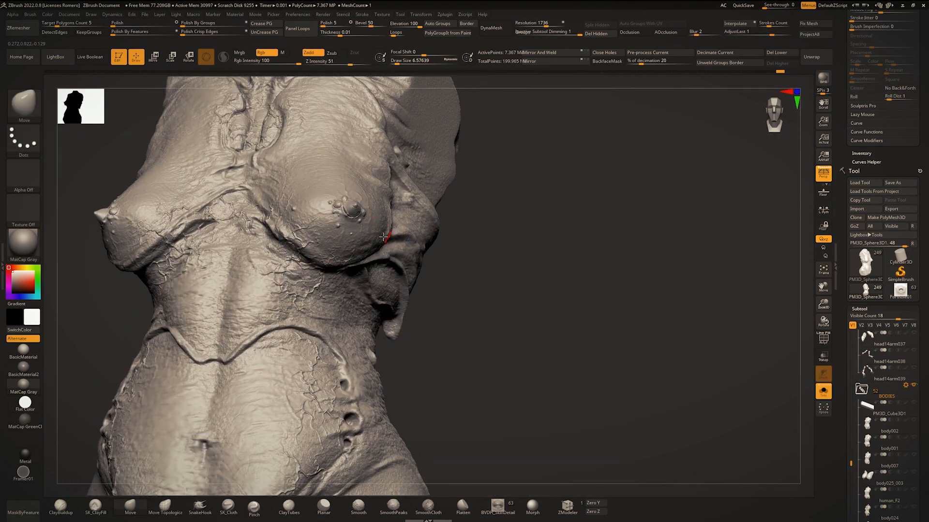
Bring the full figure back out of Solo mode and activate the Standard brush for the crease under the breast.
key(ctrl+shift+s)
ctrl+right_drag(383, 237, 564, 250)
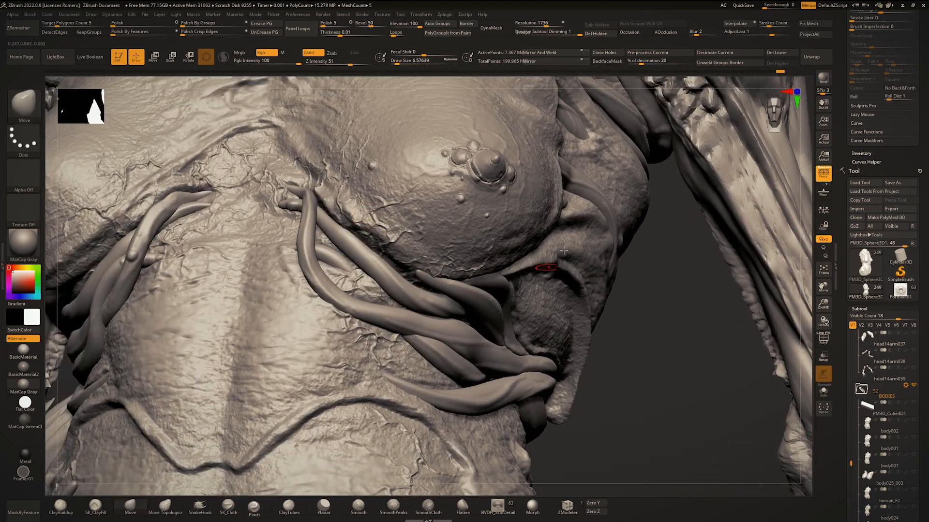
mouse_move(329, 197)
right_down()
mouse_move(364, 206)
mouse_move(409, 243)
mouse_move(416, 237)
right_up()
mouse_move(415, 237)
ctrl+right_down()
mouse_move(316, 237)
mouse_move(363, 298)
mouse_move(389, 278)
mouse_move(357, 266)
ctrl+right_up()
ctrl+right_drag(540, 232, 530, 226)
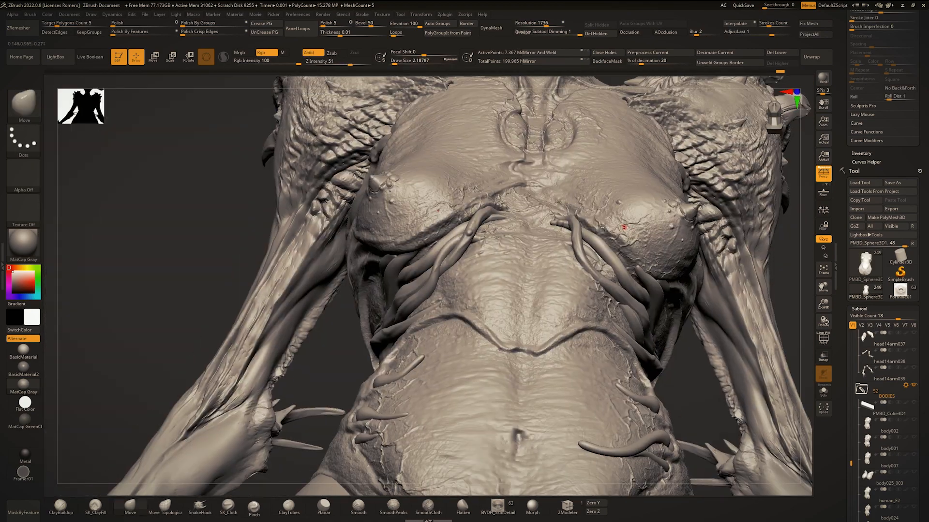
ctrl+right_drag(351, 244, 378, 270)
key(b)
key(s)
key(t)
alt+right_drag(536, 228, 341, 272)
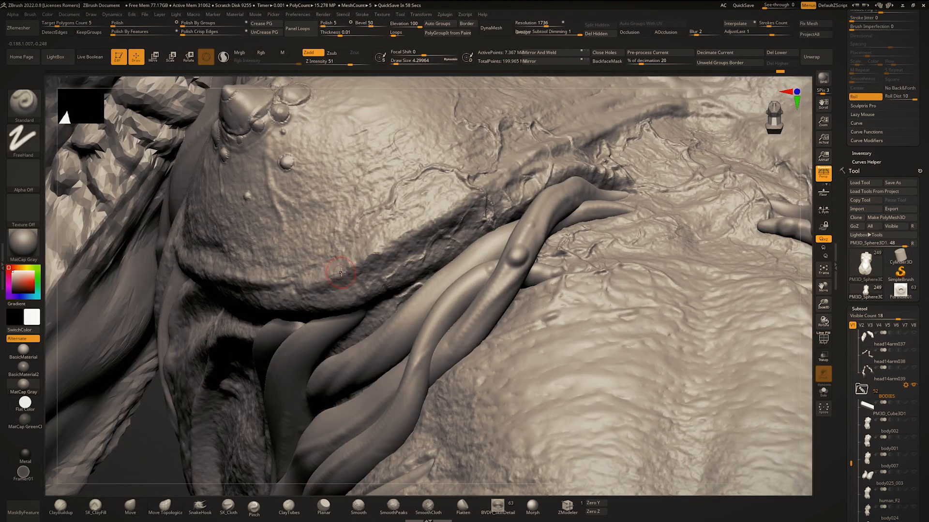
Set the Standard brush's Z Intensity to 48 and shrink its draw size to about 1.3.
drag(343, 61, 342, 61)
key(s)
drag(285, 272, 250, 282)
key(s)
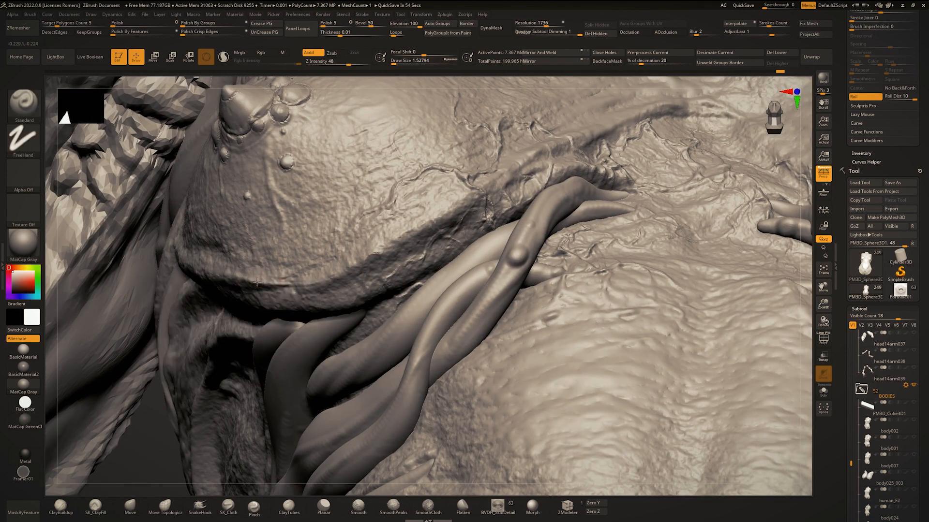
key(s)
drag(331, 272, 340, 274)
key(s)
key(s)
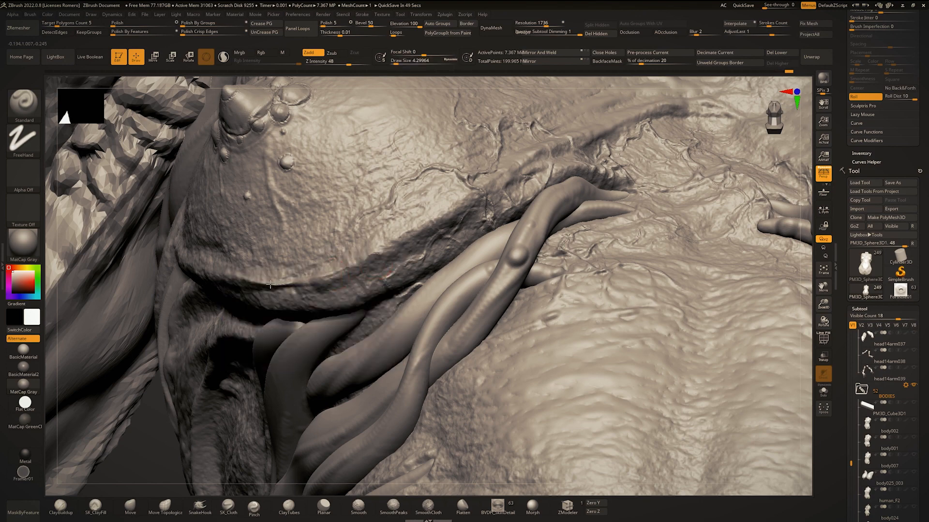
key(s)
drag(315, 282, 312, 281)
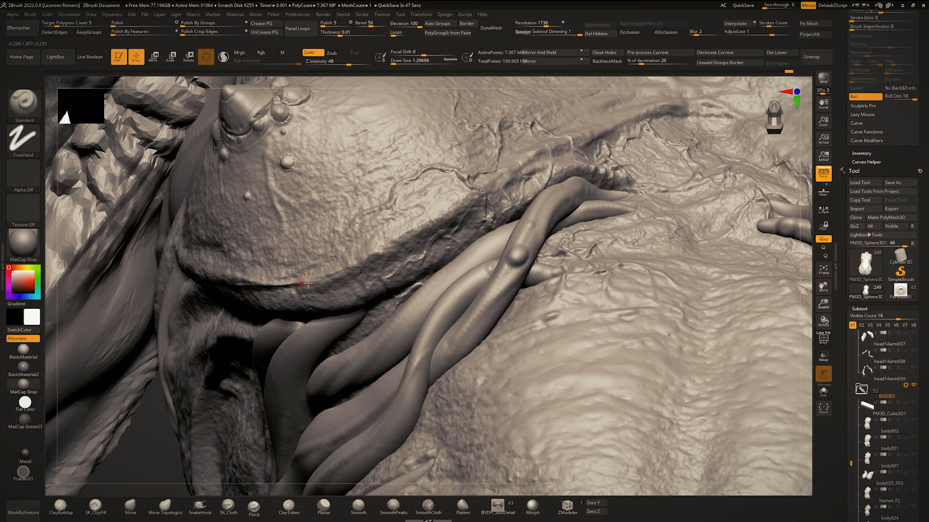
key(ctrl)
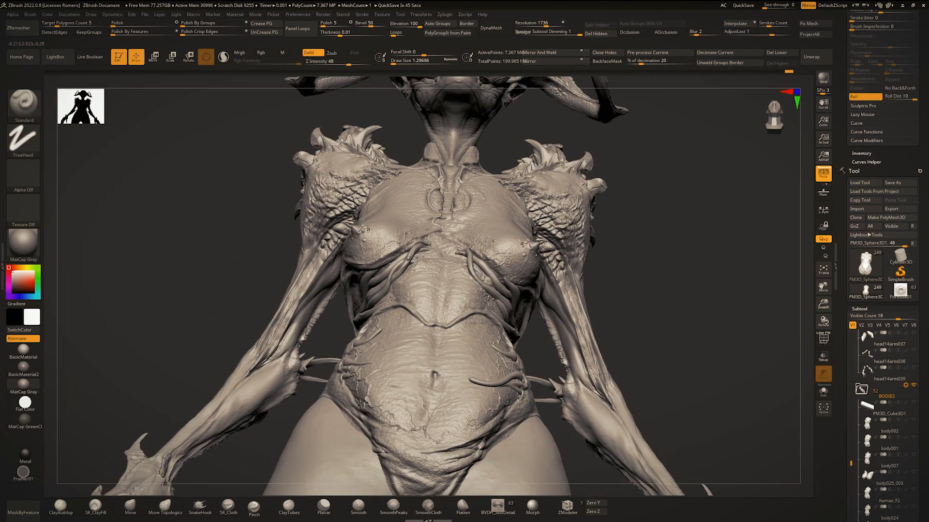
Undo the trial strokes and sculpt a thin ridge along the crease under the breast at a draw size of about 1.8.
ctrl+right_drag(397, 236, 396, 299)
drag(438, 235, 349, 320)
mouse_move(348, 320)
ctrl+right_down()
mouse_move(350, 270)
mouse_move(352, 315)
mouse_move(312, 279)
mouse_move(314, 290)
mouse_move(326, 264)
mouse_move(345, 273)
ctrl+right_up()
key(ctrl+z)
key(space)
drag(344, 274, 345, 274)
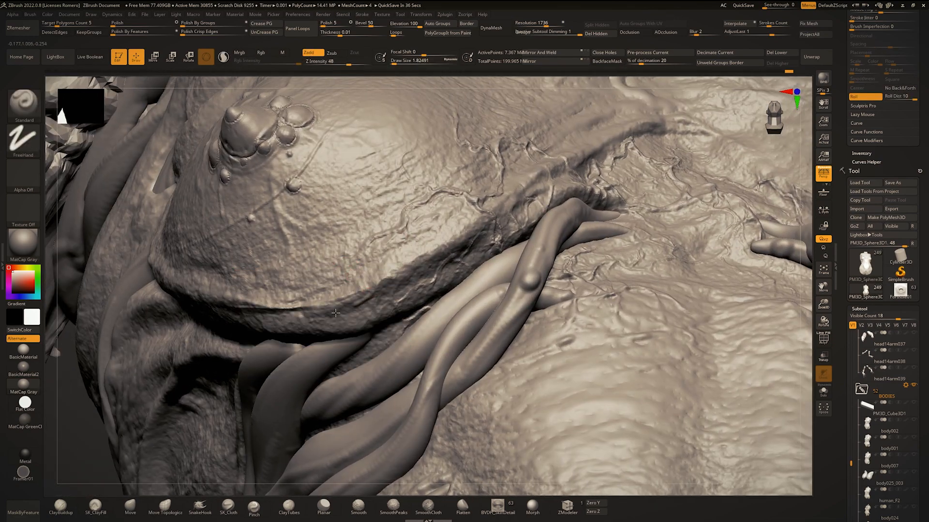
key(ctrl+z)
mouse_move(296, 310)
mouse_down()
mouse_move(435, 254)
mouse_move(482, 217)
mouse_up()
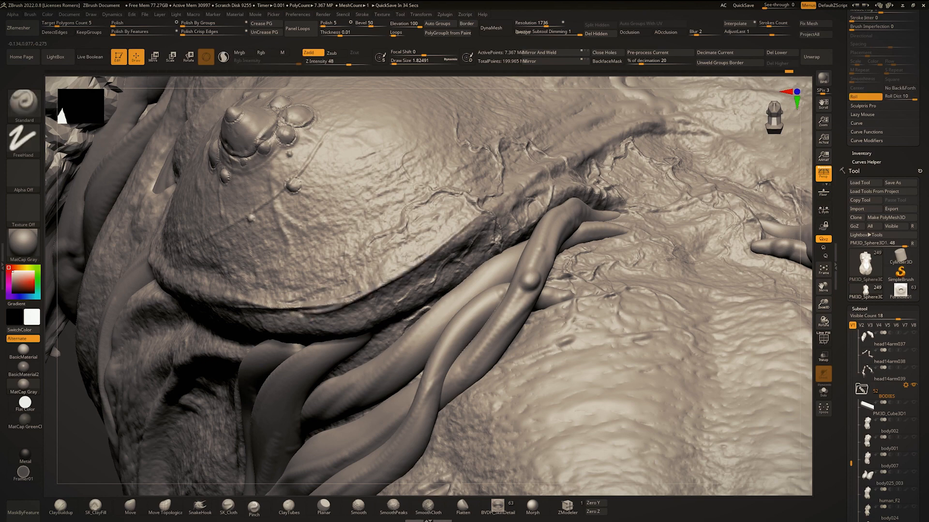
Raise the Standard brush's Z Intensity to 57 and its draw size to about 3.7.
mouse_move(483, 218)
alt+right_down()
mouse_move(258, 327)
mouse_move(261, 341)
alt+right_up()
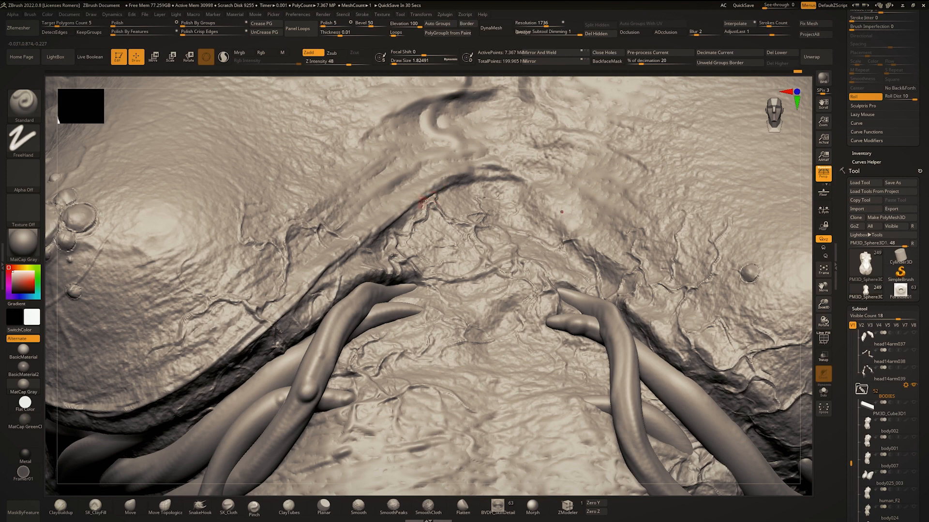
ctrl+right_drag(424, 203, 430, 170)
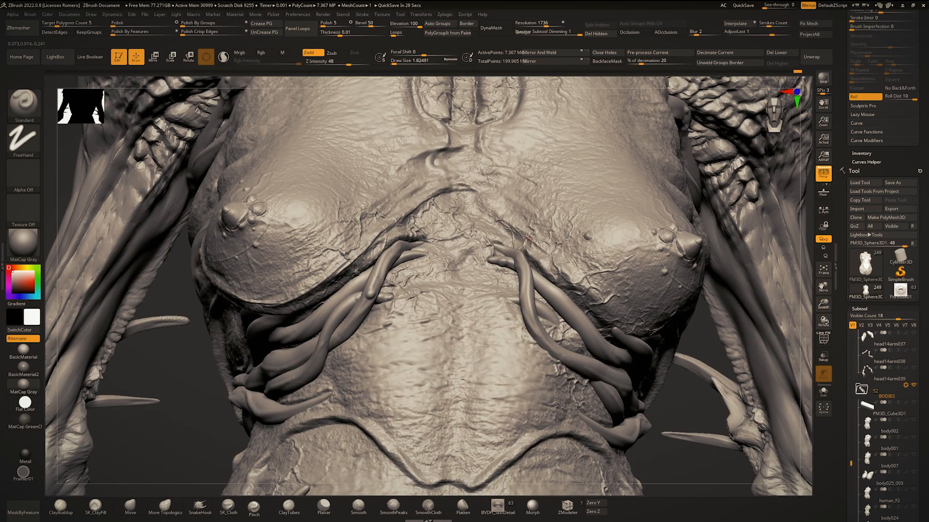
drag(348, 64, 352, 63)
ctrl+right_drag(384, 202, 421, 237)
key(space)
key(space)
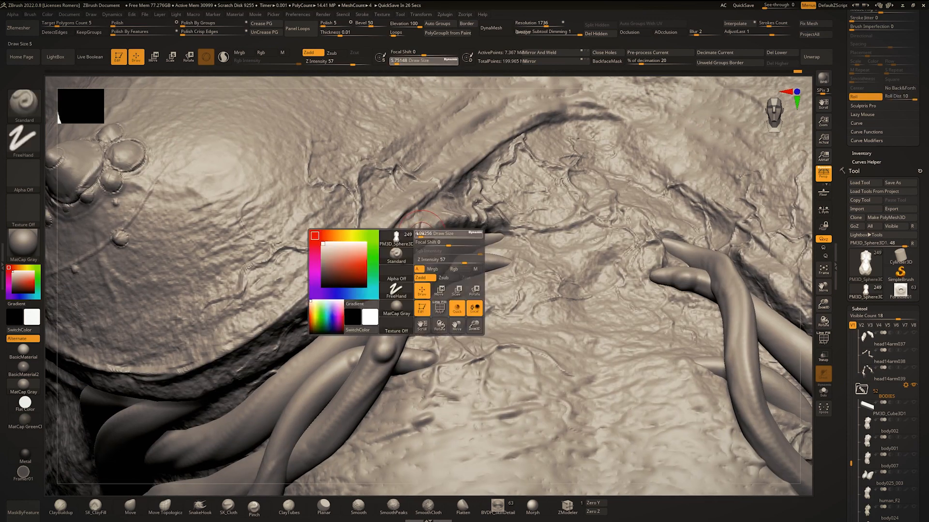
key(space)
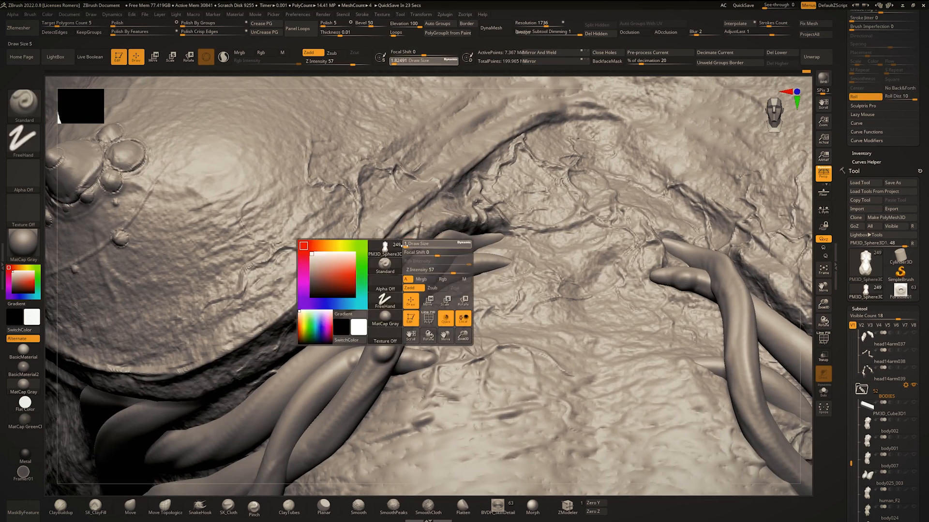
drag(410, 244, 409, 244)
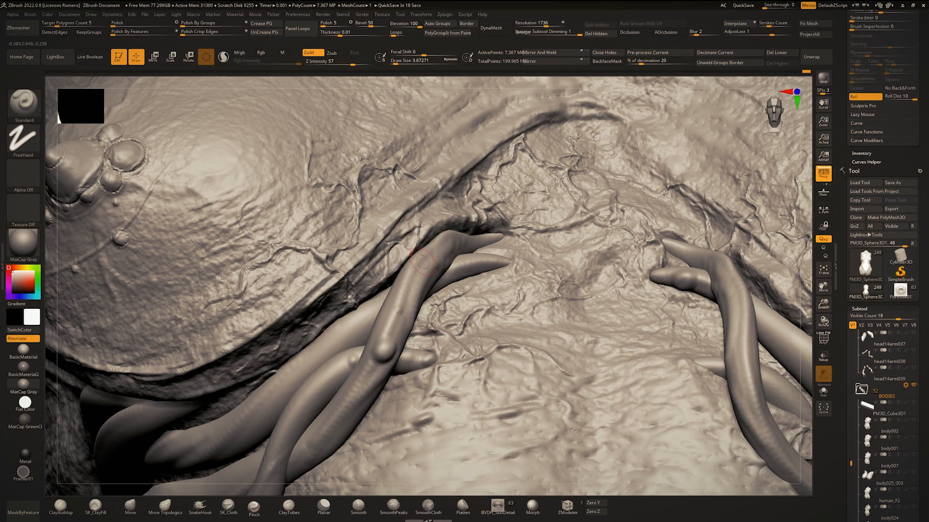
Sculpt a raised line above the upper tentacle tip toward the sternum and smooth the nearby fold.
right_drag(438, 233, 426, 238)
drag(425, 238, 543, 214)
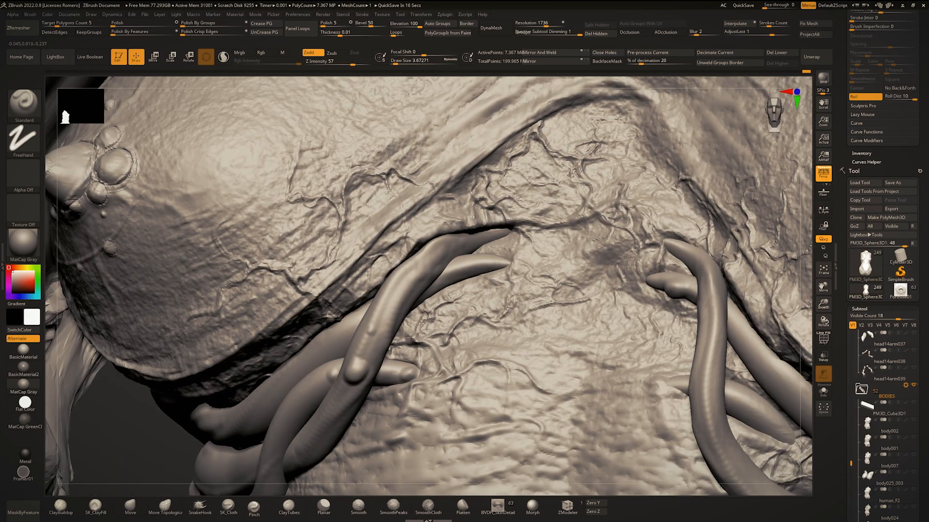
right_drag(554, 195, 540, 205)
shift+drag(544, 185, 528, 179)
mouse_move(532, 181)
ctrl+right_down()
mouse_move(571, 141)
mouse_move(618, 242)
ctrl+right_up()
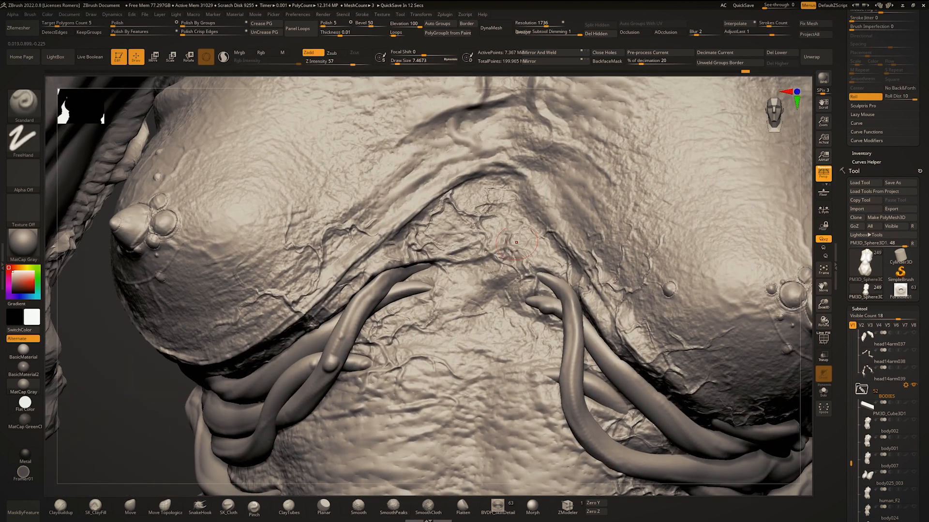
Sharpen the edge of the arched fold below the sternum with the Standard brush at a draw size of about 2.6.
ctrl+right_drag(455, 252, 524, 223)
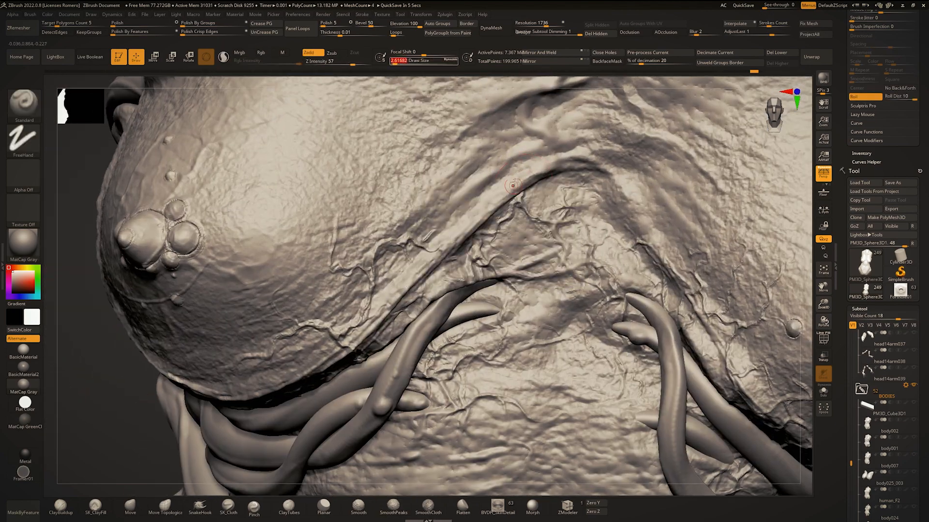
mouse_move(513, 183)
mouse_down()
mouse_move(440, 213)
mouse_move(342, 312)
mouse_up()
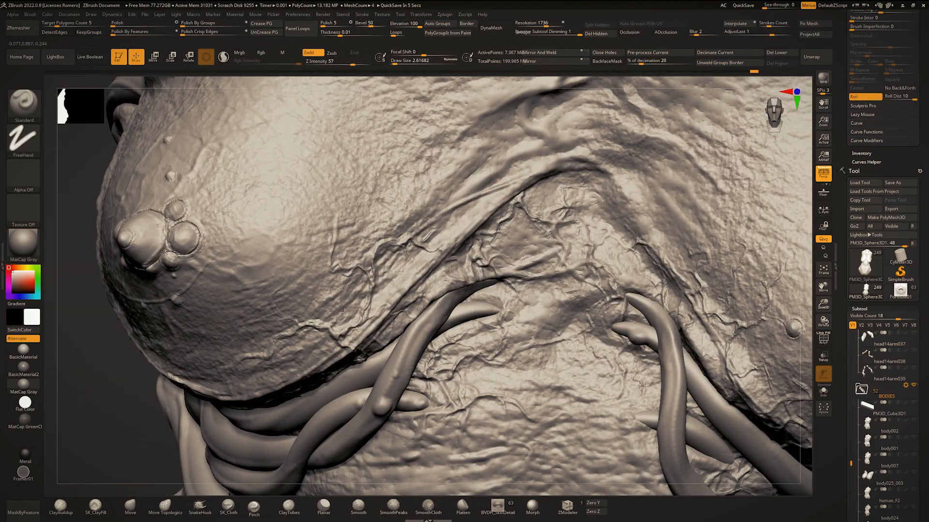
drag(509, 185, 582, 170)
mouse_move(599, 194)
ctrl+right_down()
mouse_move(587, 171)
mouse_move(542, 166)
mouse_move(514, 215)
ctrl+right_up()
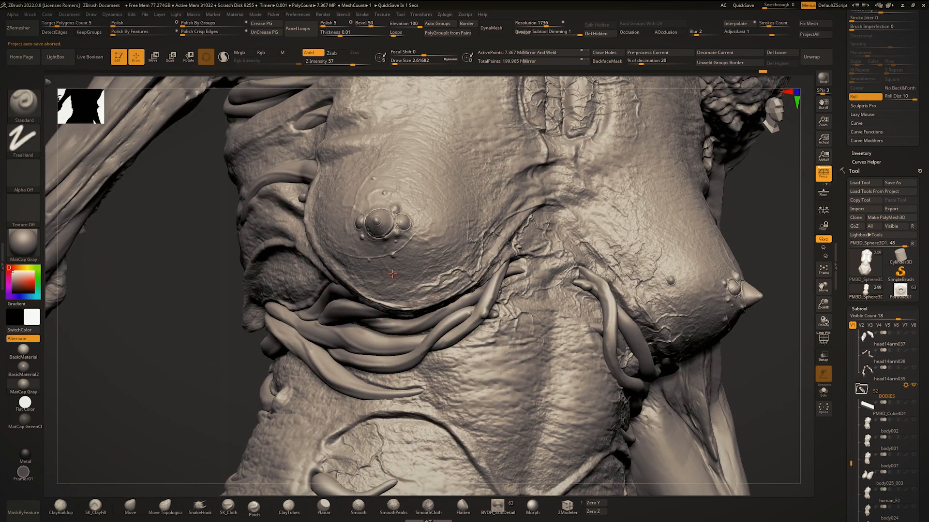
Refine the thin ridge around the underside and outer edge of the breasts above the tentacles.
alt+right_drag(417, 275, 391, 268)
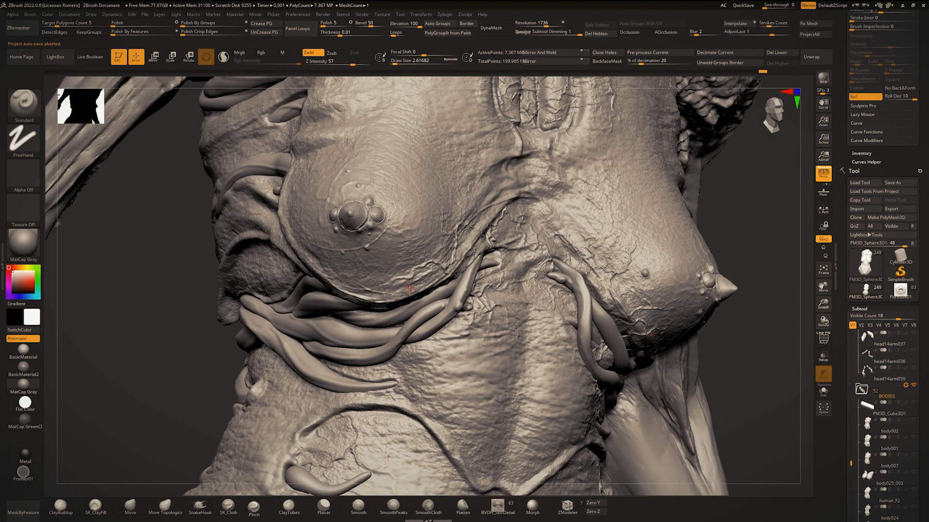
drag(412, 292, 334, 277)
mouse_move(293, 238)
right_down()
mouse_move(261, 246)
mouse_move(217, 232)
mouse_move(251, 291)
right_up()
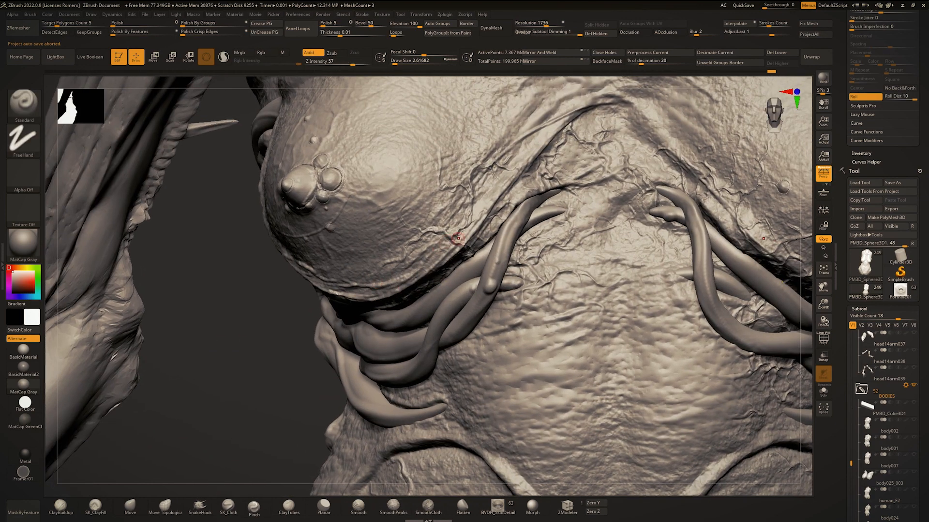
alt+right_drag(439, 226, 378, 160)
mouse_move(547, 194)
ctrl+right_down()
mouse_move(569, 249)
mouse_move(502, 257)
mouse_move(519, 266)
ctrl+right_up()
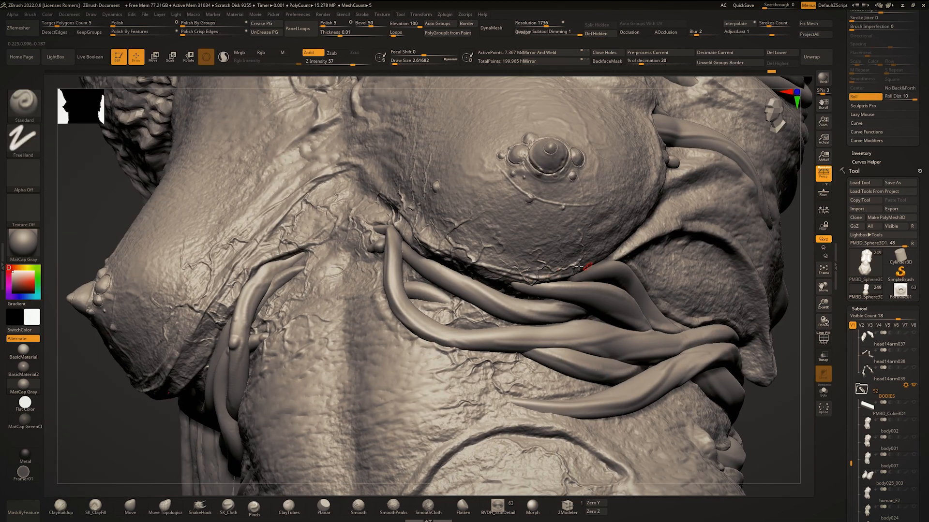
right_drag(579, 266, 487, 300)
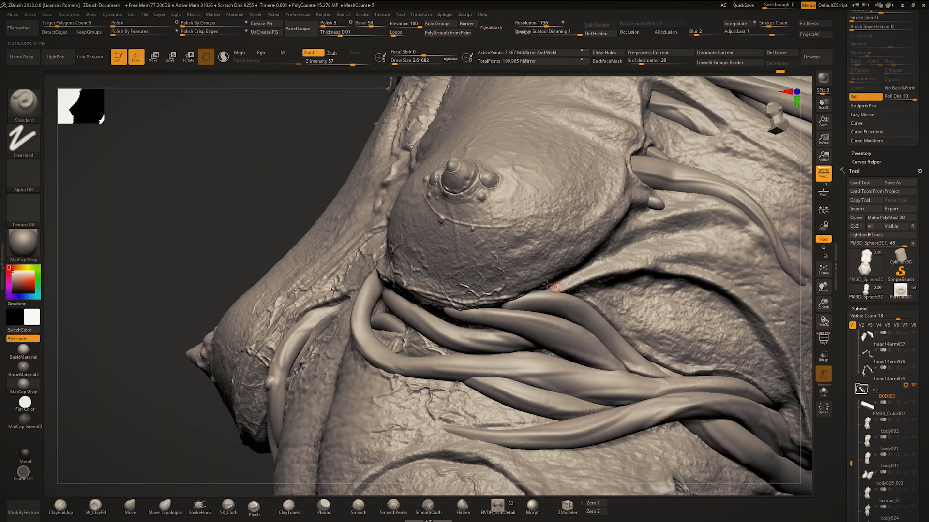
right_drag(547, 285, 536, 292)
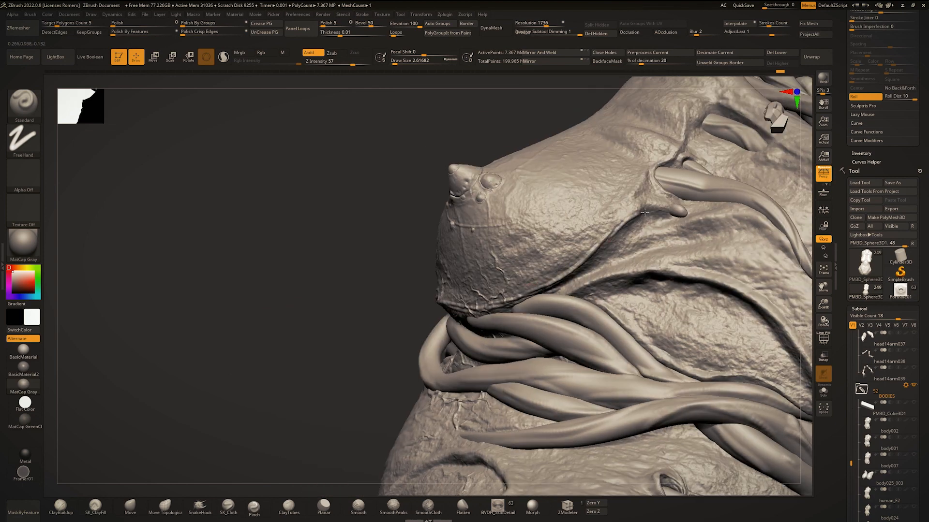
right_drag(448, 296, 448, 286)
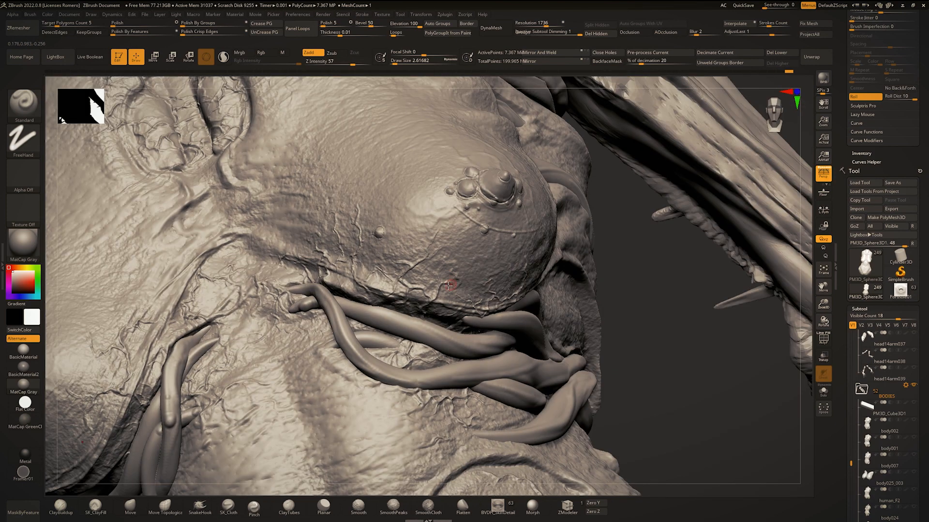
mouse_move(364, 264)
ctrl+right_down()
mouse_move(362, 208)
mouse_move(372, 212)
mouse_move(368, 250)
ctrl+right_up()
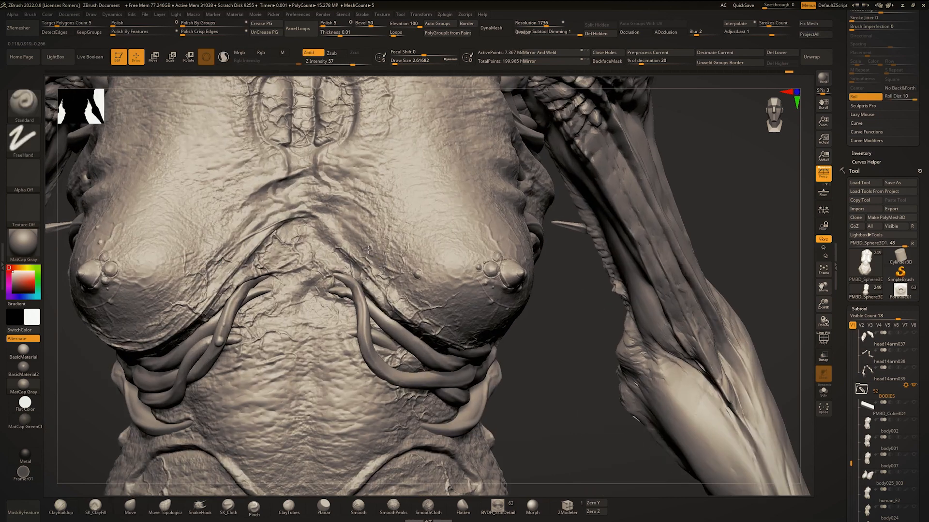
Add a stroke along the fold running from below the sternum down toward the breast's underside.
ctrl+right_drag(317, 225, 318, 266)
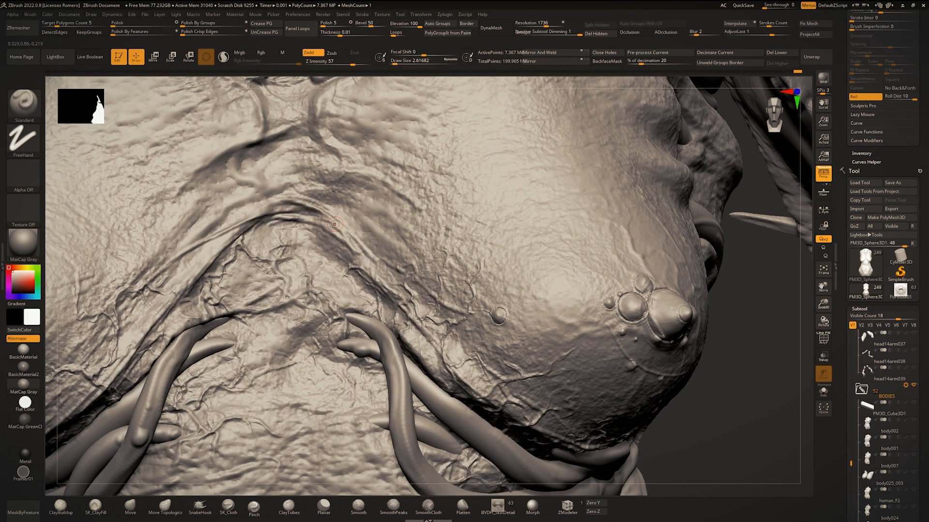
drag(349, 237, 393, 280)
mouse_move(349, 264)
ctrl+right_down()
mouse_move(333, 208)
mouse_move(317, 235)
mouse_move(325, 248)
ctrl+right_up()
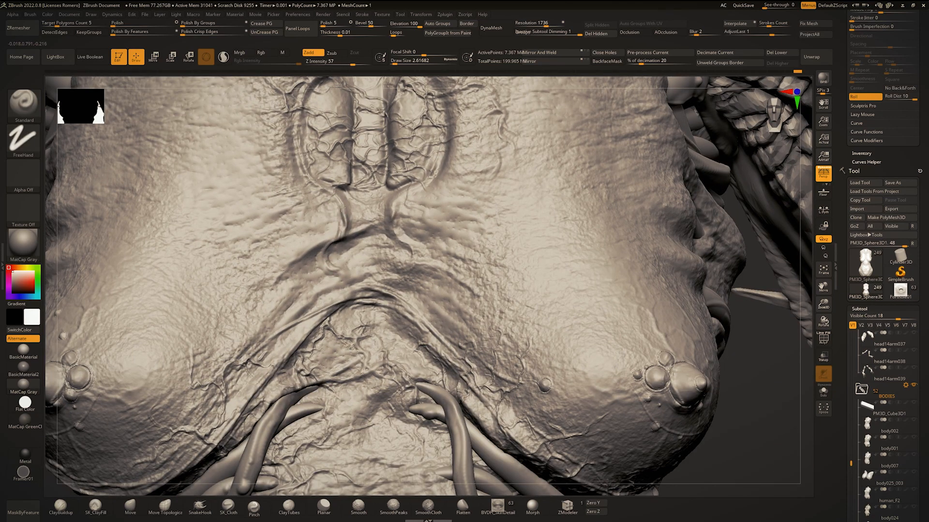
Define the curved rims of the oval chest recess with the Standard brush at a draw size of about 3.7.
ctrl+right_drag(340, 207, 332, 248)
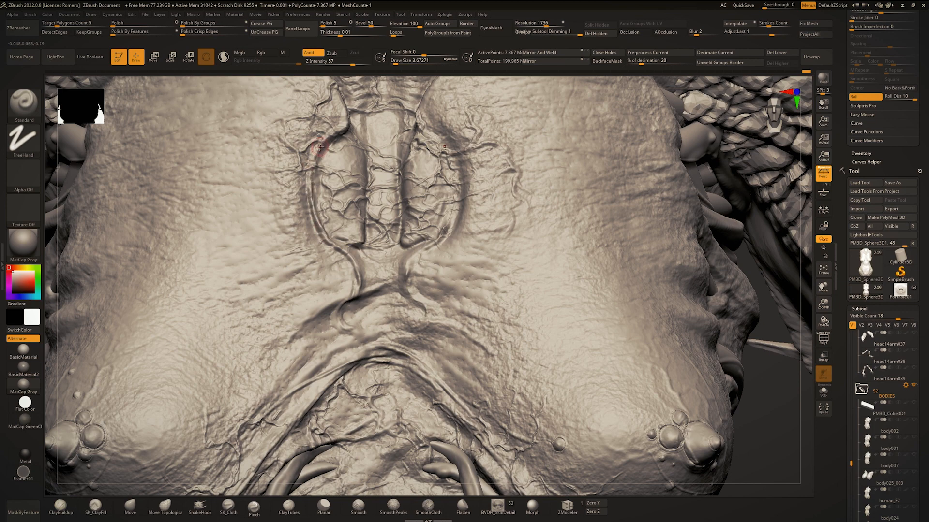
alt+right_drag(356, 127, 365, 214)
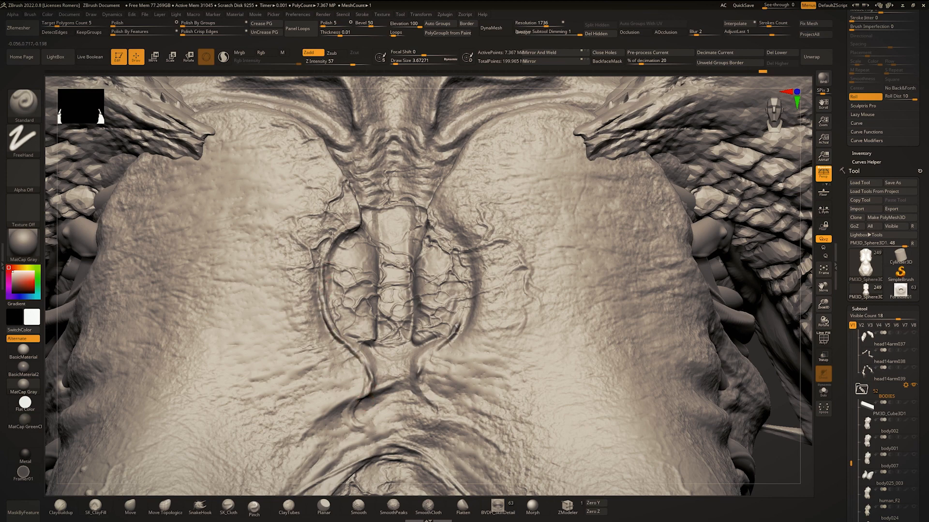
ctrl+right_drag(367, 202, 359, 219)
ctrl+right_drag(415, 265, 391, 296)
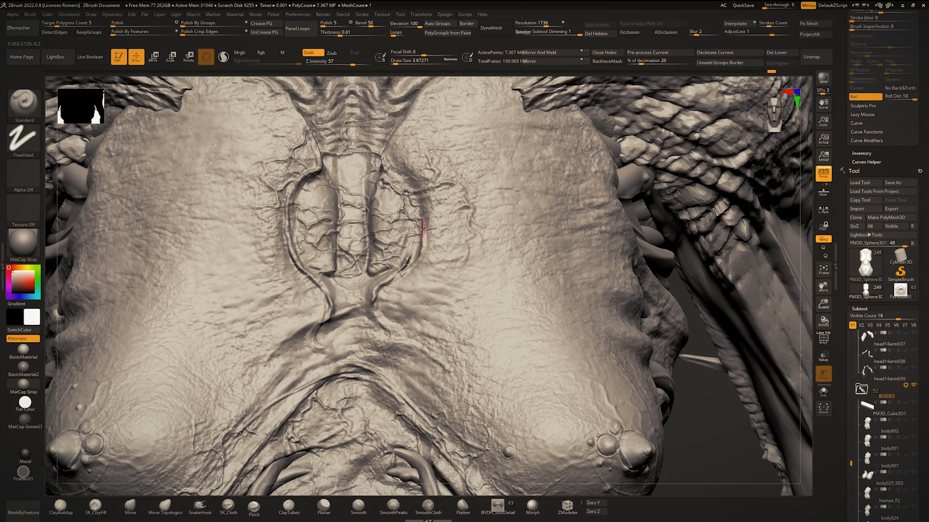
alt+right_drag(391, 161, 412, 222)
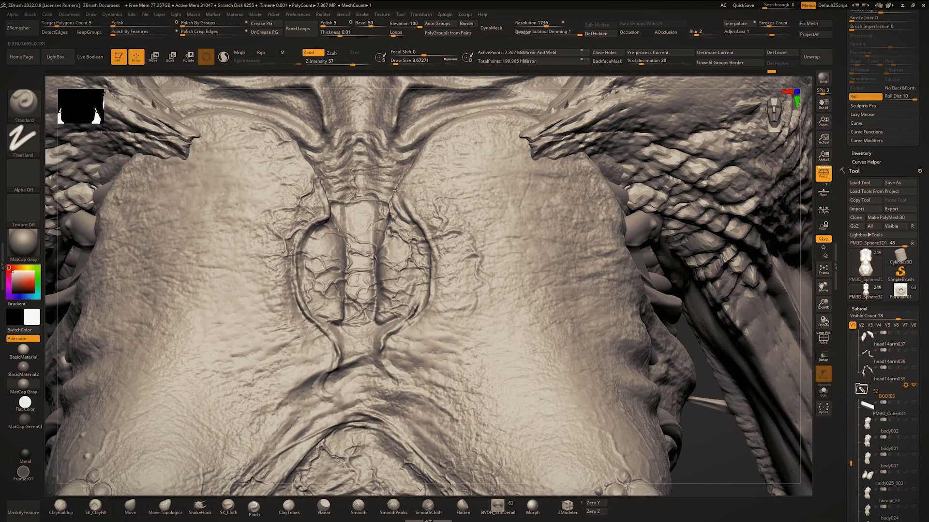
Sculpt sharper edges on the inner ends of the collarbones, using draw sizes of about 1.8 and 2.6.
ctrl+right_drag(412, 165, 412, 190)
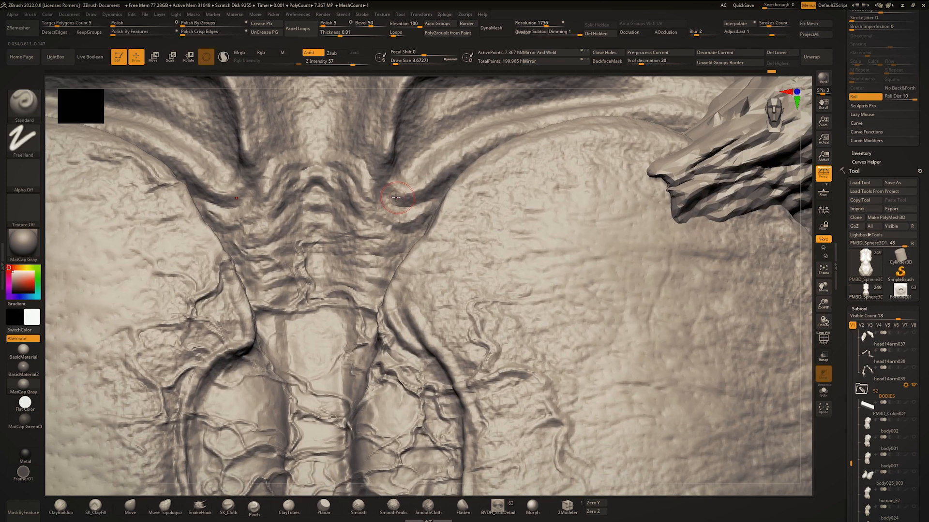
drag(415, 196, 389, 188)
alt+right_drag(389, 194, 361, 232)
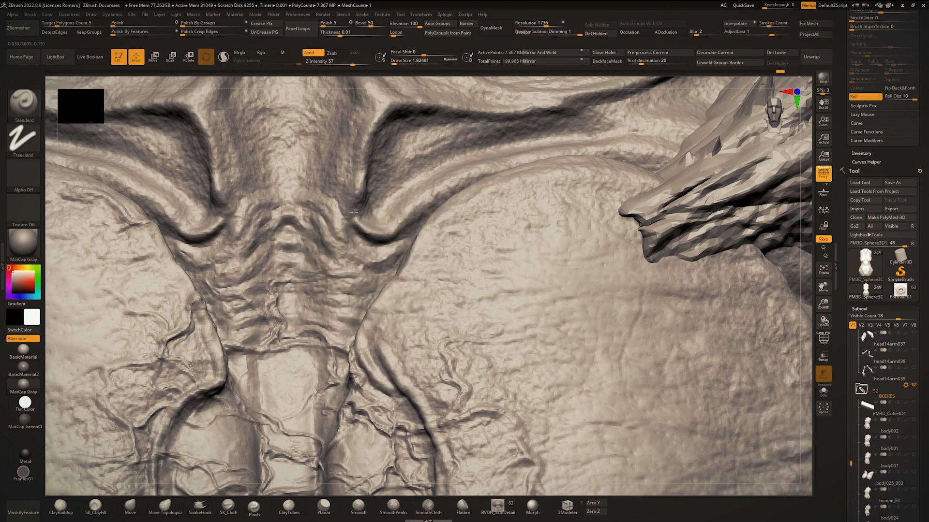
key(space)
mouse_move(364, 234)
mouse_down()
mouse_move(369, 132)
mouse_move(414, 109)
mouse_move(565, 98)
mouse_move(430, 194)
mouse_up()
key(space)
drag(394, 235, 451, 189)
drag(507, 159, 570, 150)
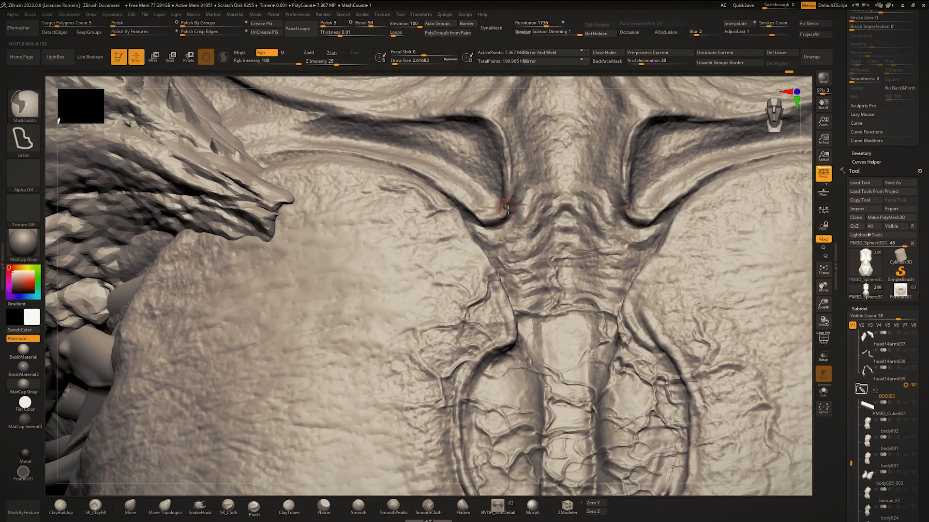
Sculpt wrinkles across the skin between the inner collarbone ends with the Standard brush at a draw size of about 2.6.
mouse_move(477, 226)
mouse_down()
mouse_move(514, 230)
mouse_move(565, 194)
mouse_move(538, 210)
mouse_up()
mouse_move(479, 226)
mouse_down()
mouse_move(526, 221)
mouse_move(560, 196)
mouse_up()
drag(478, 234, 552, 207)
drag(490, 250, 543, 229)
mouse_move(518, 263)
mouse_down()
mouse_move(541, 241)
mouse_move(536, 255)
mouse_up()
drag(514, 278, 554, 262)
Extend the skin wrinkles down the sternum to the upper end of the oval chest recess.
alt+right_drag(523, 282, 399, 321)
mouse_move(412, 309)
mouse_down()
mouse_move(450, 283)
mouse_move(460, 294)
mouse_up()
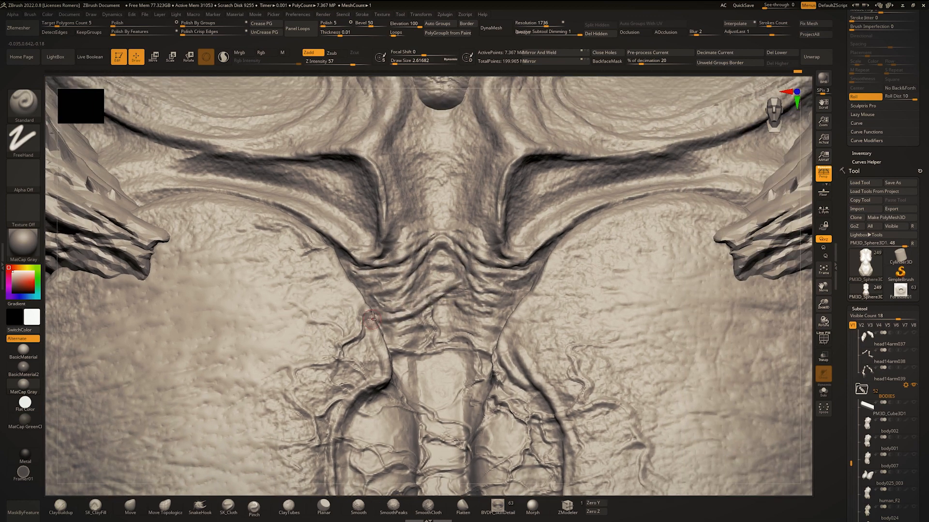
mouse_move(374, 321)
mouse_down()
mouse_move(469, 301)
mouse_move(486, 328)
mouse_up()
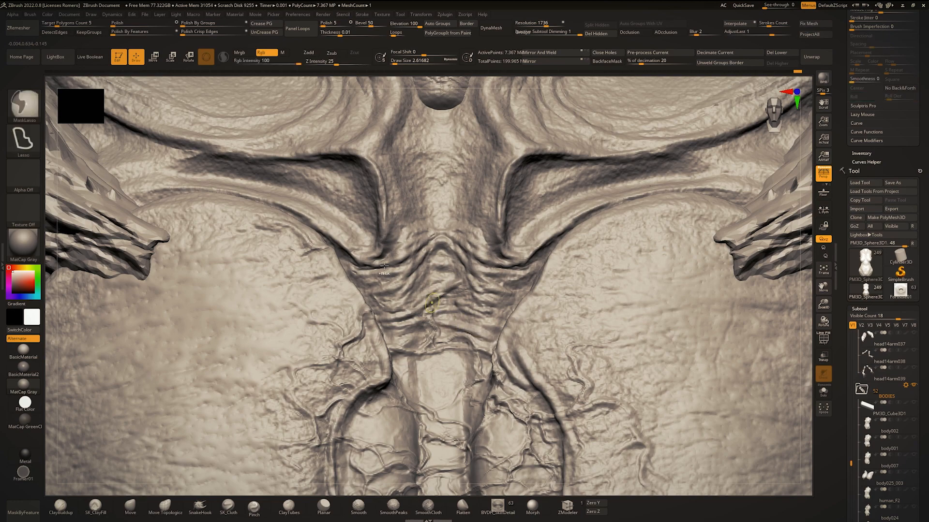
ctrl+right_drag(483, 329, 445, 249)
mouse_move(445, 249)
ctrl+right_down()
mouse_move(435, 208)
mouse_move(427, 314)
ctrl+right_up()
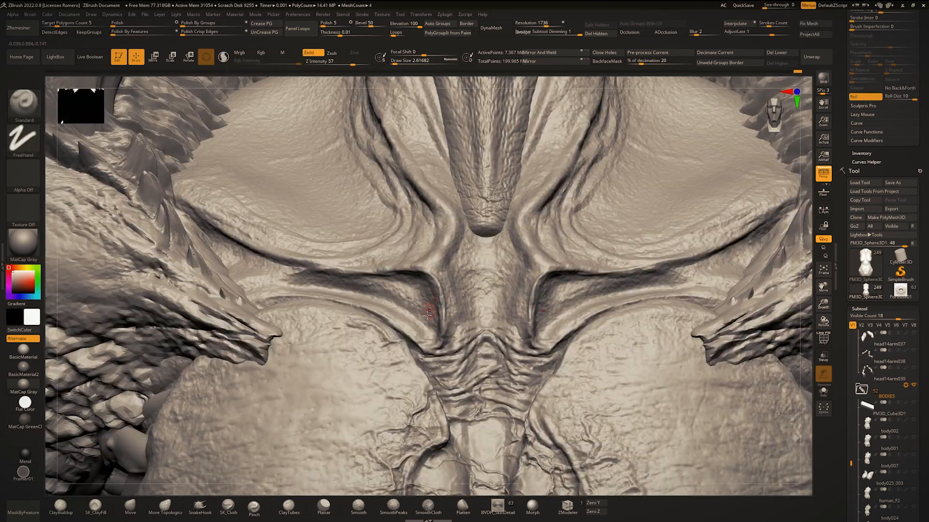
Isolate the torso and add a long stroke along the crease above the collarbones out toward the shoulders.
drag(414, 319, 366, 298)
mouse_move(375, 295)
ctrl+right_down()
mouse_move(392, 232)
mouse_move(426, 287)
ctrl+right_up()
key(ctrl+shift+s)
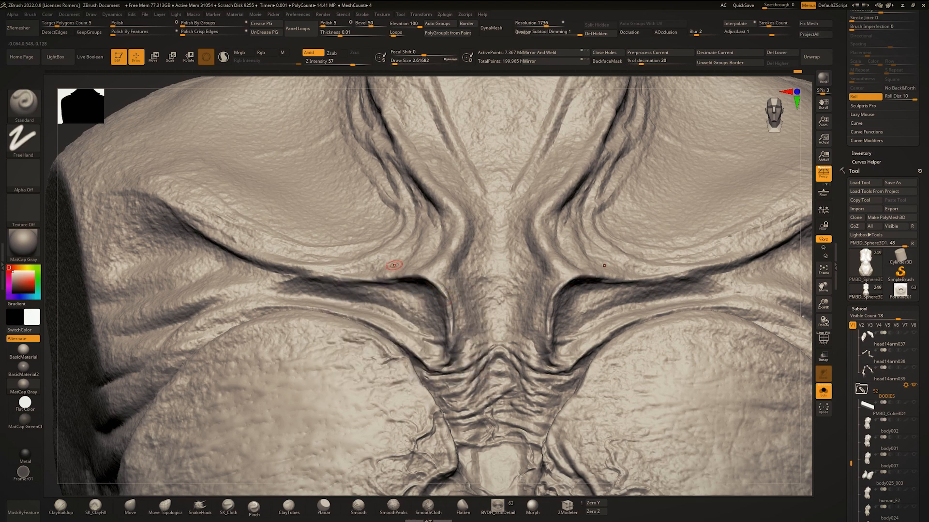
key(space)
mouse_move(395, 275)
mouse_down()
mouse_move(333, 284)
mouse_move(259, 266)
mouse_move(169, 223)
mouse_move(138, 196)
mouse_up()
mouse_move(242, 271)
ctrl+right_down()
mouse_move(256, 208)
mouse_move(333, 300)
ctrl+right_up()
Deepen the inner corners and lower edges of the collarbones, using draw sizes of about 8.4 and 7.5.
key(space)
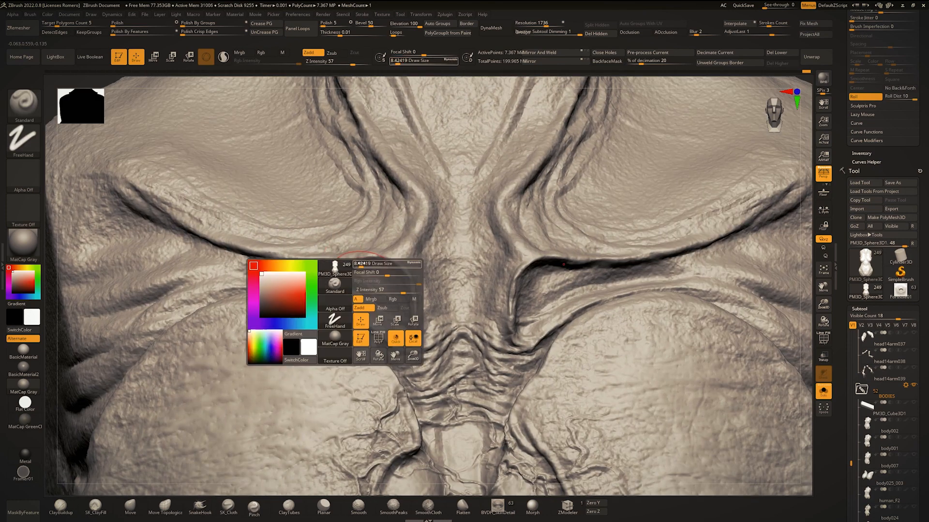
mouse_move(397, 265)
mouse_down()
mouse_move(331, 261)
mouse_move(372, 265)
mouse_move(409, 309)
mouse_move(389, 337)
mouse_move(355, 317)
mouse_move(394, 336)
mouse_up()
key(space)
key(space)
key(space)
mouse_move(394, 345)
mouse_down()
mouse_move(324, 298)
mouse_move(246, 288)
mouse_move(162, 322)
mouse_up()
mouse_move(317, 290)
ctrl+right_down()
mouse_move(326, 211)
mouse_move(371, 234)
mouse_move(372, 178)
mouse_move(400, 172)
ctrl+right_up()
ctrl+right_drag(399, 172, 385, 247)
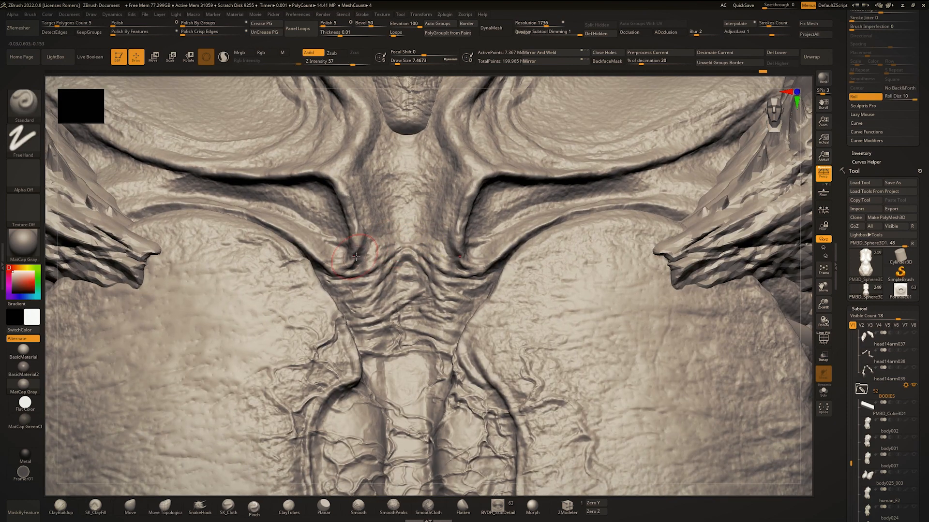
Refine the hooked inner ends of the collarbones, reducing the draw size to about 4.3 and 3.1.
key(space)
drag(356, 257, 353, 256)
right_drag(354, 255, 360, 256)
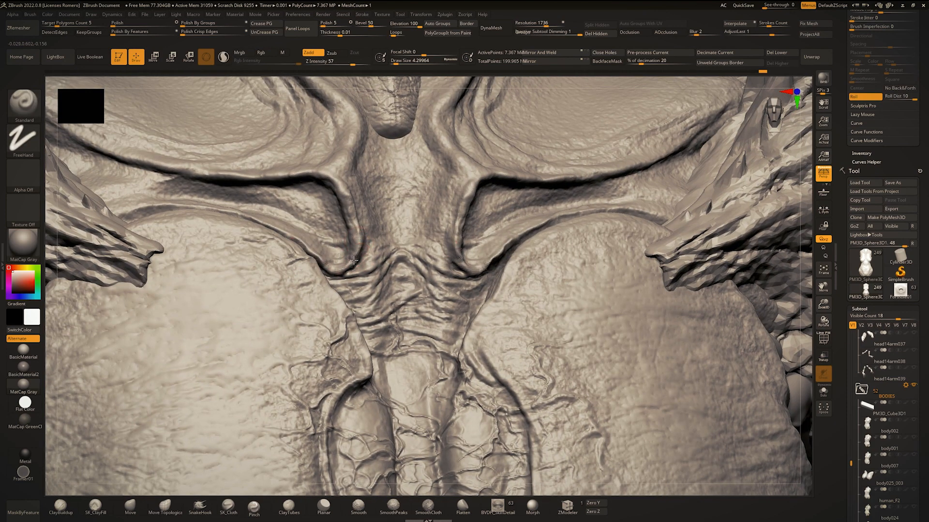
right_drag(353, 260, 377, 263)
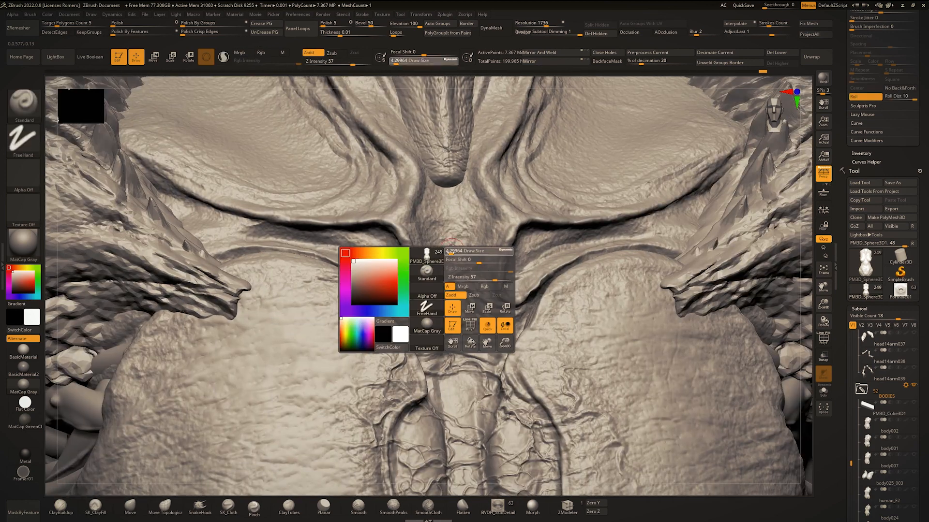
drag(454, 260, 447, 260)
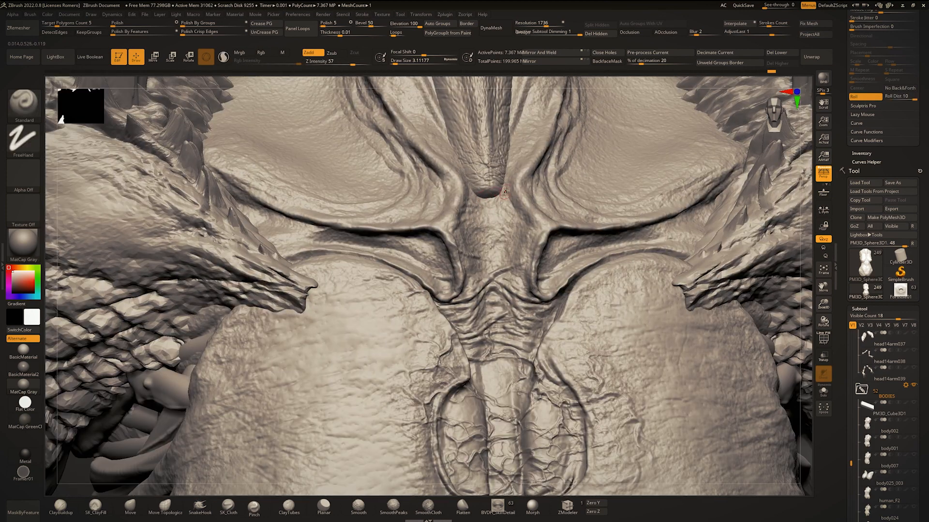
Sculpt strokes down the neck tendons toward the sternum, using draw sizes of about 6.6 and 1.8.
alt+right_drag(505, 191, 446, 253)
key(space)
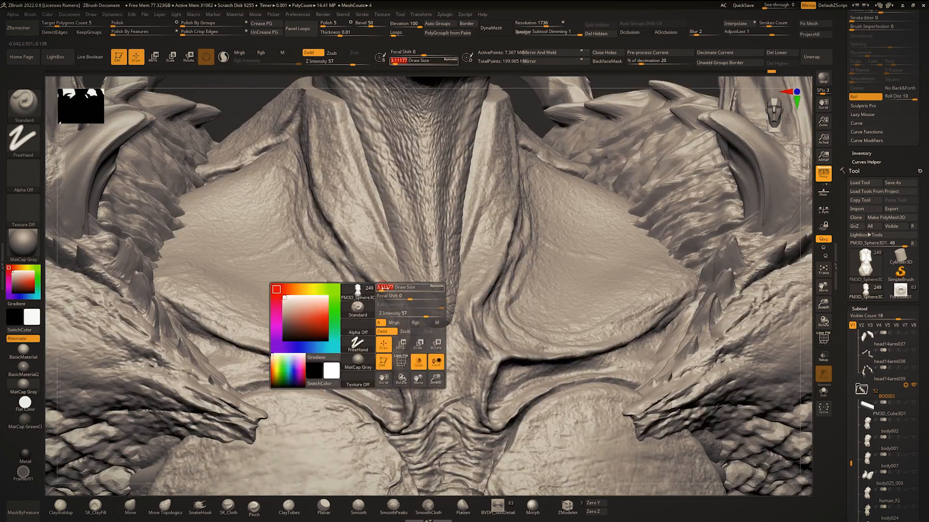
key(space)
drag(359, 238, 416, 296)
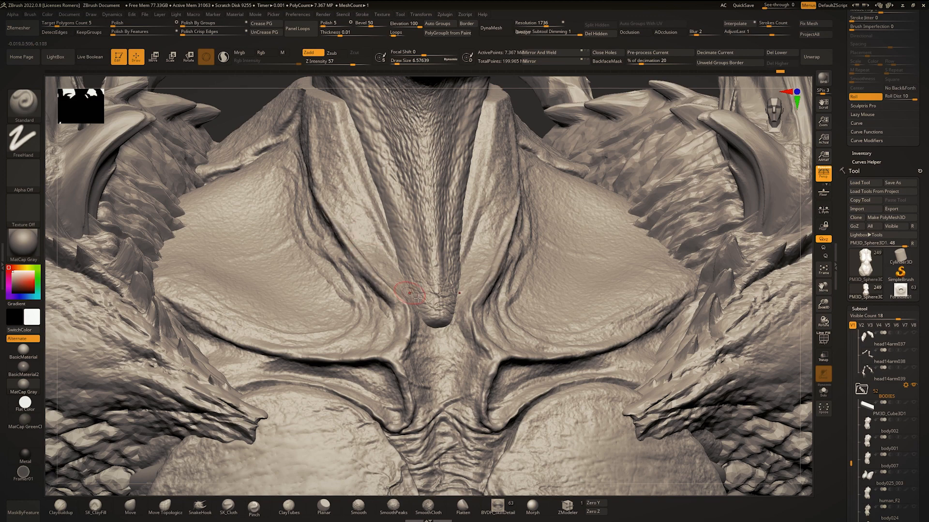
key(space)
drag(344, 211, 387, 271)
drag(334, 190, 364, 232)
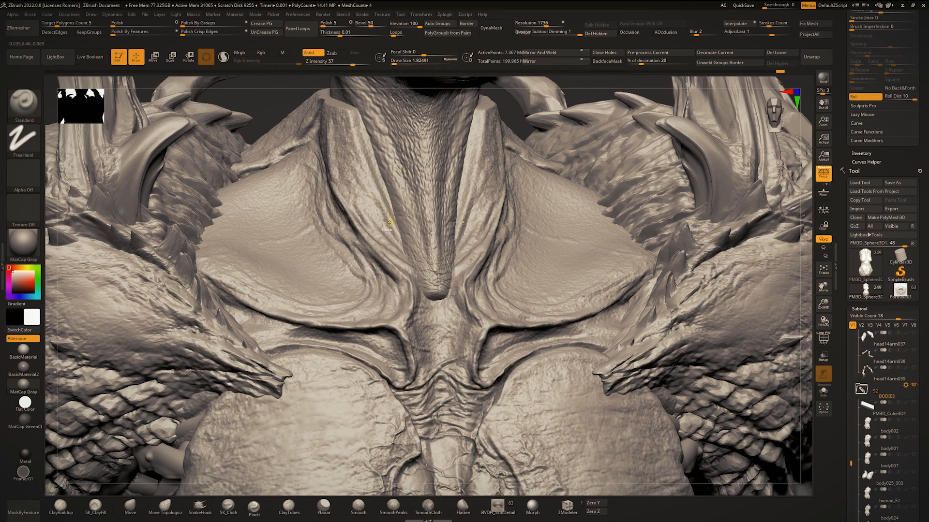
mouse_move(388, 223)
ctrl+right_down()
mouse_move(391, 263)
mouse_move(418, 276)
mouse_move(419, 291)
ctrl+right_up()
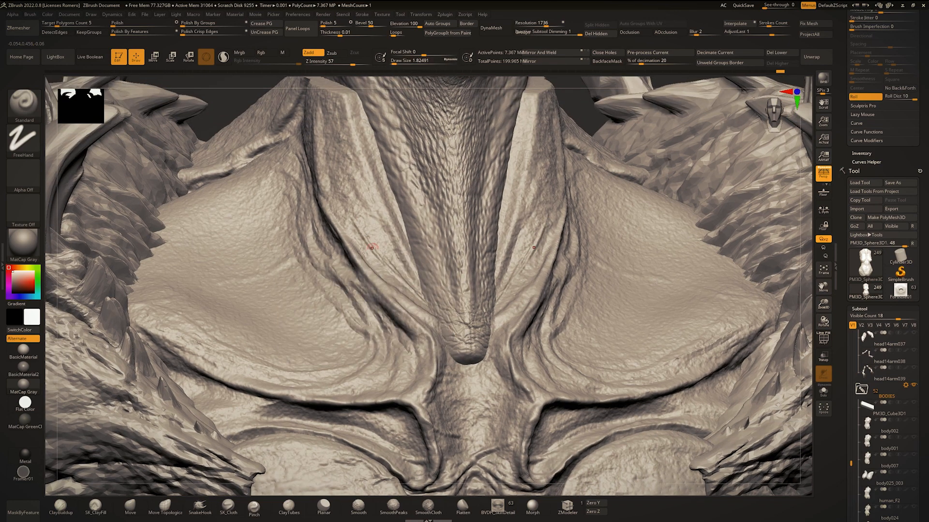
drag(311, 110, 324, 167)
Examine the chest, breasts and abdomen from the front and side at different distances.
mouse_move(388, 263)
alt+right_down()
mouse_move(381, 178)
mouse_move(400, 188)
mouse_move(320, 185)
mouse_move(296, 133)
mouse_move(310, 111)
mouse_move(372, 267)
mouse_move(471, 245)
mouse_move(464, 310)
mouse_move(470, 242)
alt+right_up()
ctrl+right_drag(469, 242, 339, 275)
mouse_move(270, 374)
alt+right_down()
mouse_move(315, 252)
mouse_move(174, 272)
alt+right_up()
click(513, 250)
key(space)
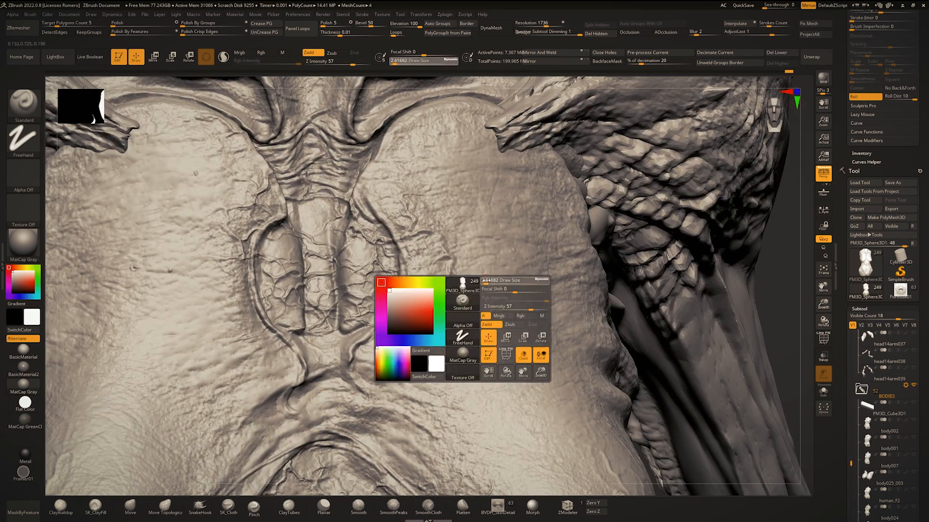
drag(488, 305, 493, 306)
alt+right_drag(453, 404, 414, 358)
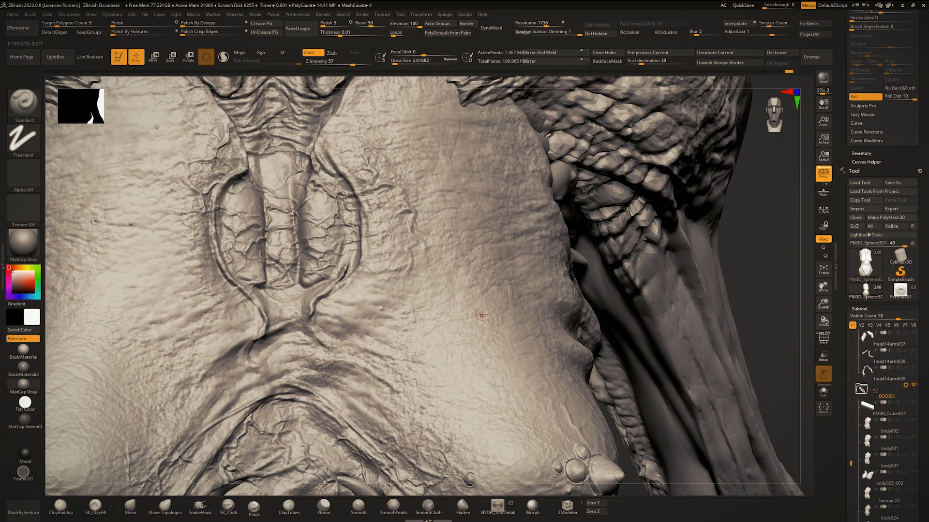
ctrl+right_drag(505, 289, 477, 223)
ctrl+right_drag(392, 232, 444, 220)
mouse_move(416, 284)
right_down()
mouse_move(327, 277)
mouse_move(334, 302)
mouse_move(326, 247)
right_up()
ctrl+right_drag(329, 145, 339, 203)
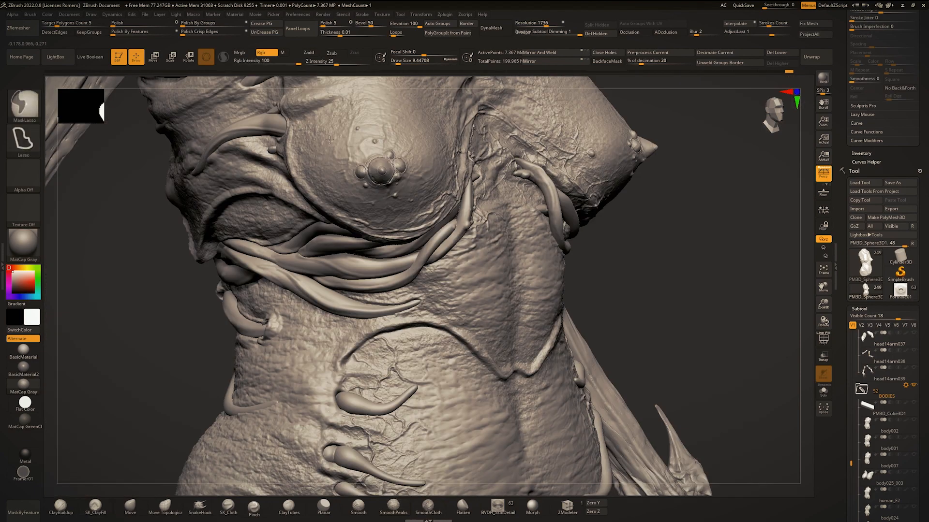
drag(653, 290, 614, 283)
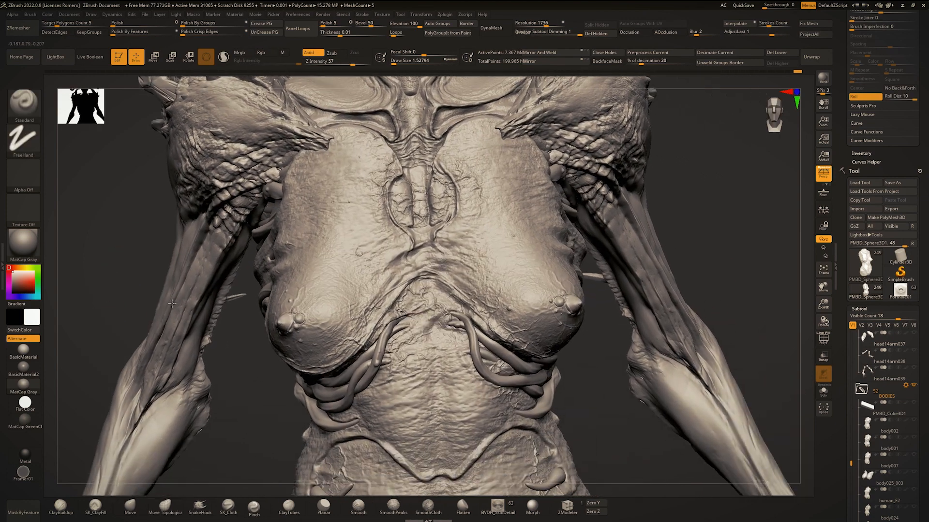
Switch the model to BasicMaterial, raise its Specular to about 0.175 and adjust its Diffuse.
click(23, 369)
ctrl+right_drag(301, 387, 394, 248)
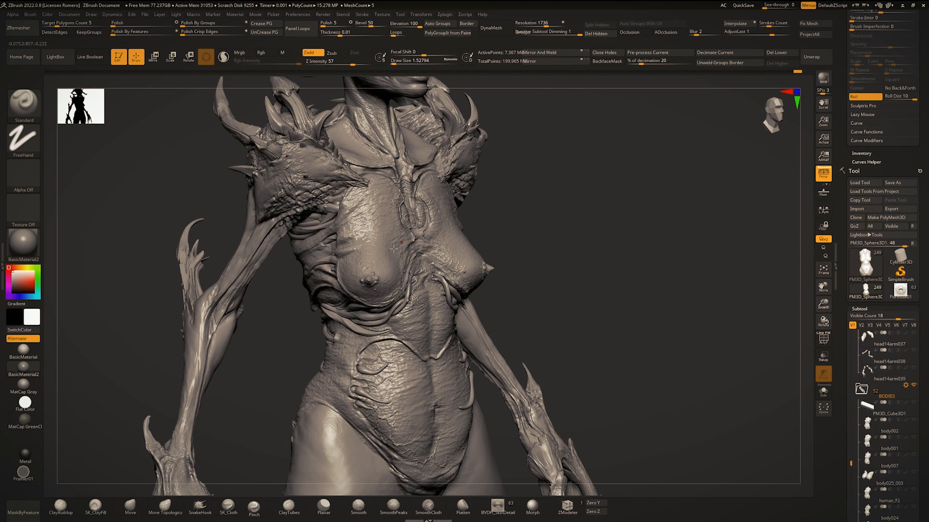
click(24, 349)
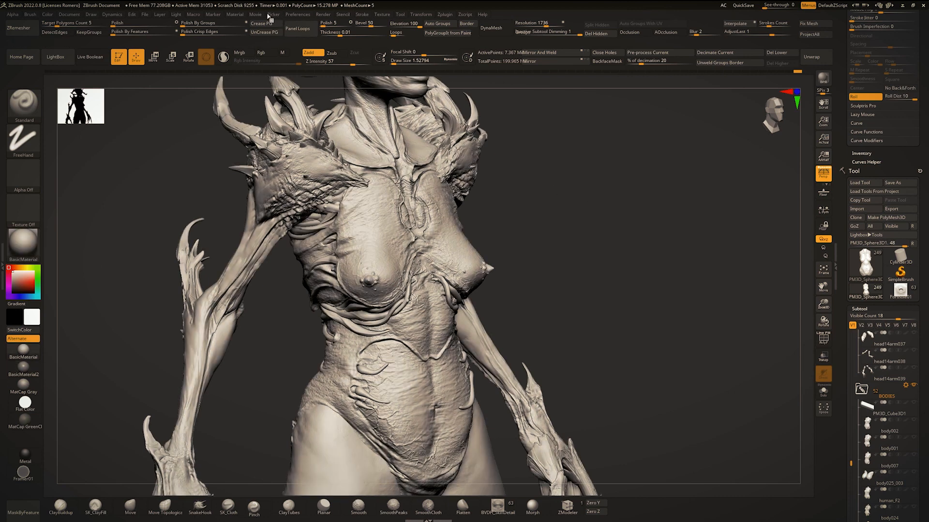
click(242, 15)
click(251, 239)
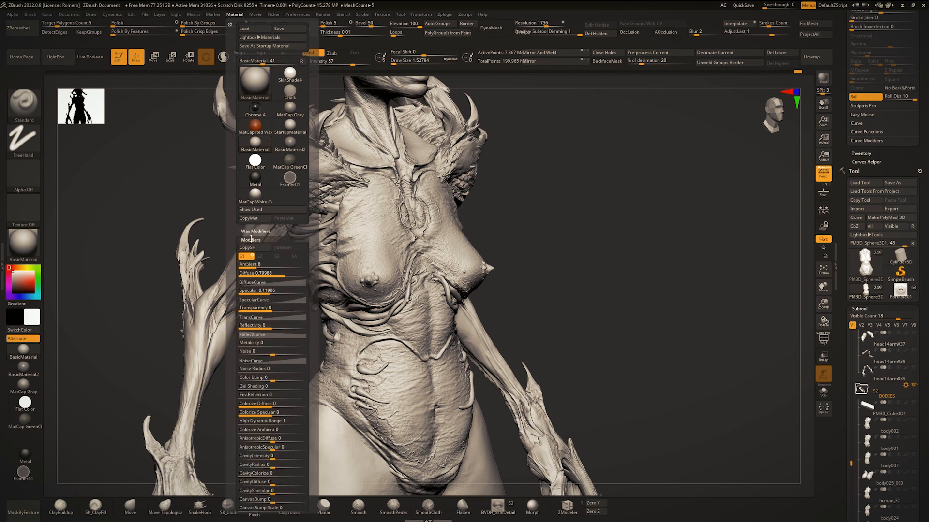
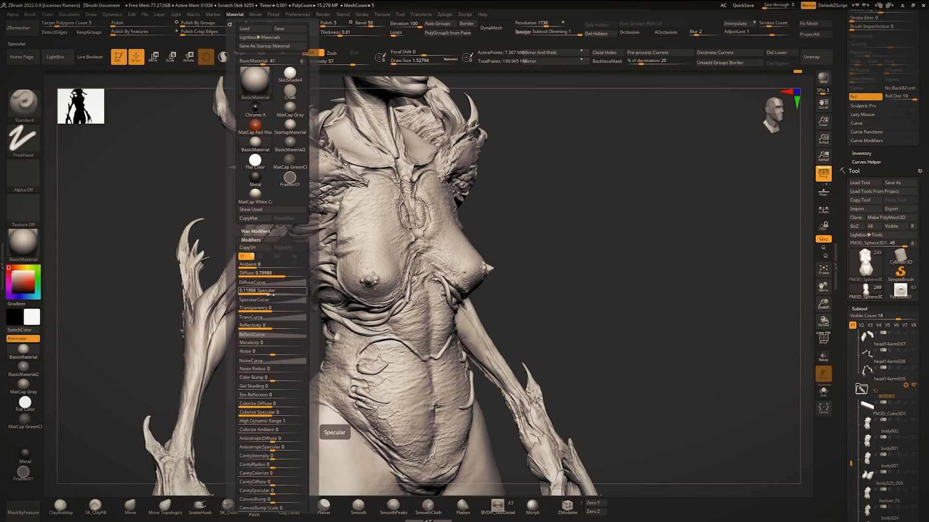
drag(271, 292, 270, 293)
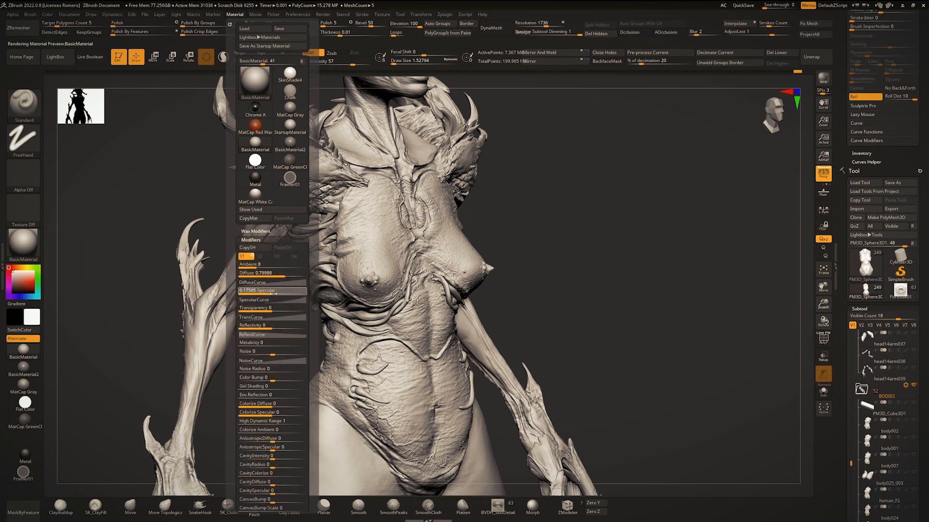
drag(284, 273, 282, 277)
Inspect the torso's surface detail under BasicMaterial from the front, up close and from the side.
drag(623, 271, 589, 252)
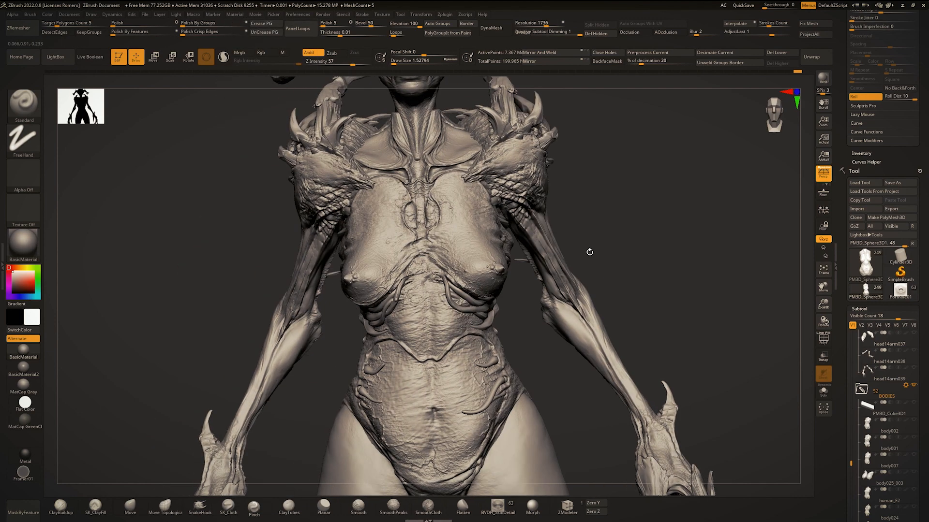
mouse_move(468, 232)
ctrl+right_down()
mouse_move(456, 324)
mouse_move(463, 285)
ctrl+right_up()
right_click(395, 357)
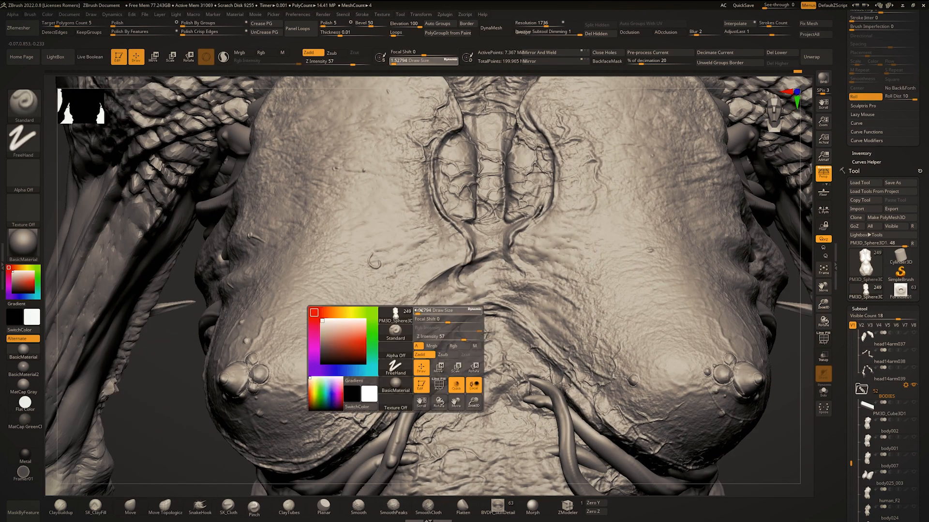
alt+right_drag(401, 319, 440, 257)
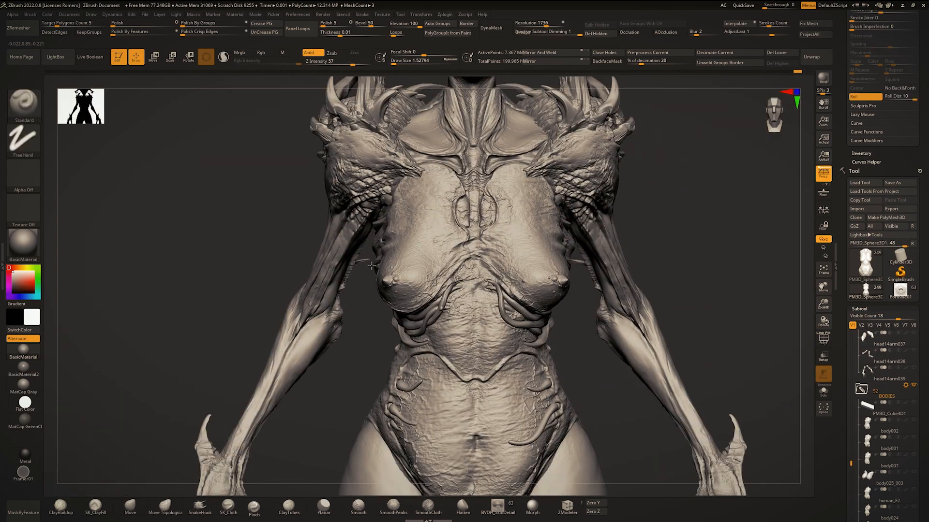
alt+right_drag(532, 271, 415, 279)
ctrl+right_drag(415, 280, 418, 309)
right_drag(563, 312, 472, 317)
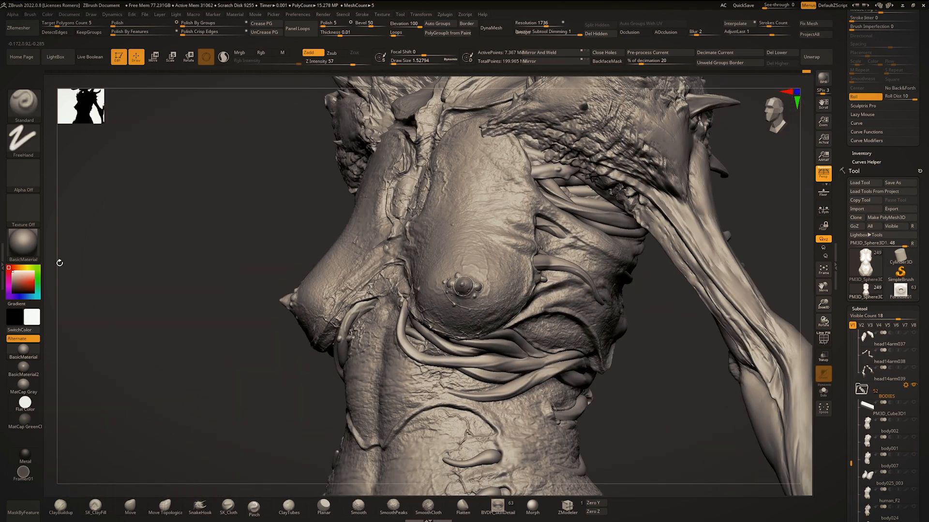
Change the current color to a light tan and isolate the torso around the breast with a draw size of about 10.5.
mouse_move(10, 282)
mouse_down()
mouse_move(25, 275)
mouse_move(15, 274)
mouse_up()
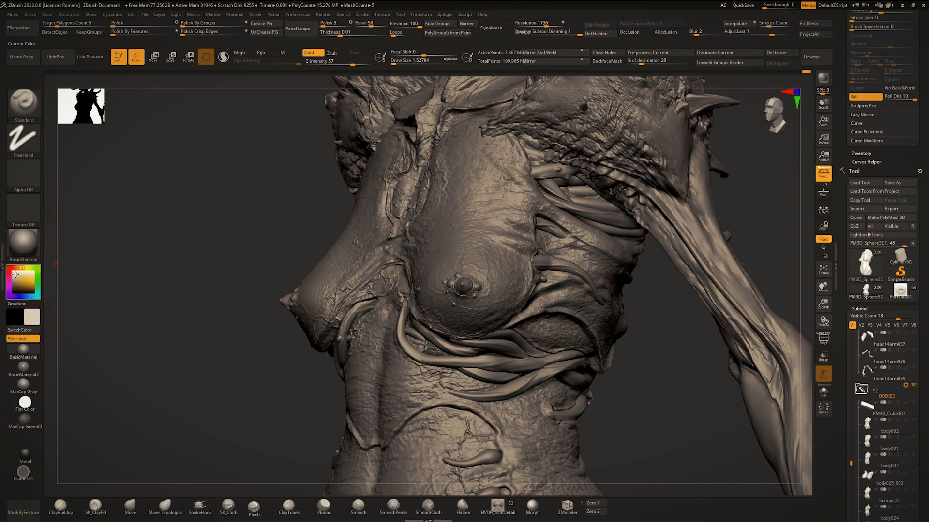
mouse_move(194, 261)
right_down()
mouse_move(276, 259)
mouse_move(278, 203)
mouse_move(350, 200)
mouse_move(356, 253)
mouse_move(390, 286)
mouse_move(364, 304)
mouse_move(333, 299)
right_up()
key(alt+s)
ctrl+right_drag(334, 300, 345, 327)
key(bracketright)
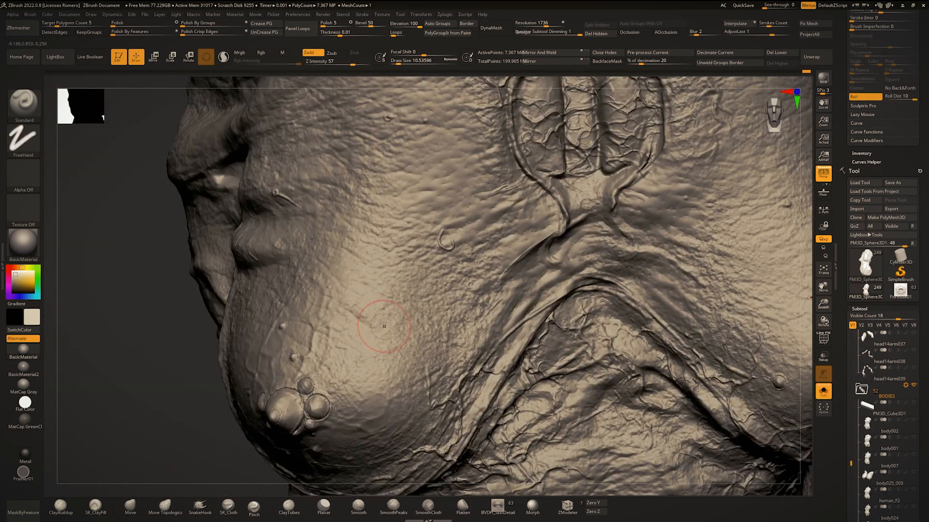
right_drag(298, 280, 348, 319)
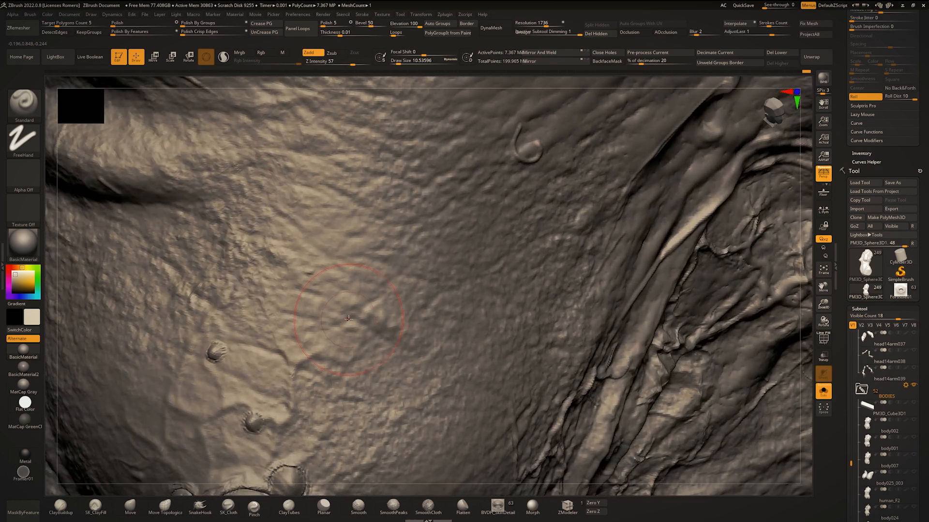
mouse_move(455, 240)
ctrl+right_down()
mouse_move(361, 217)
mouse_move(379, 224)
mouse_move(398, 213)
ctrl+right_up()
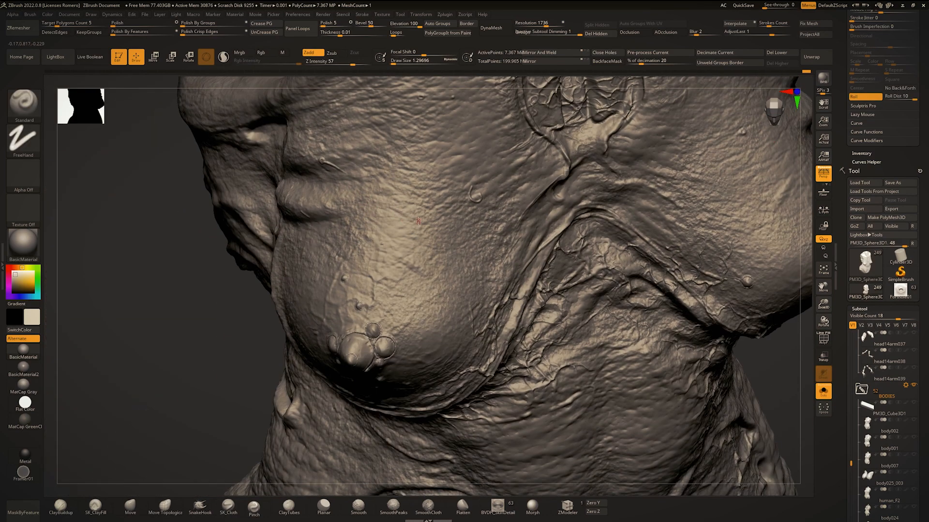
Lower the Standard brush's Z Intensity to 16 and set its draw size to about 8.4 over the upper breast.
key(space)
key(ctrl)
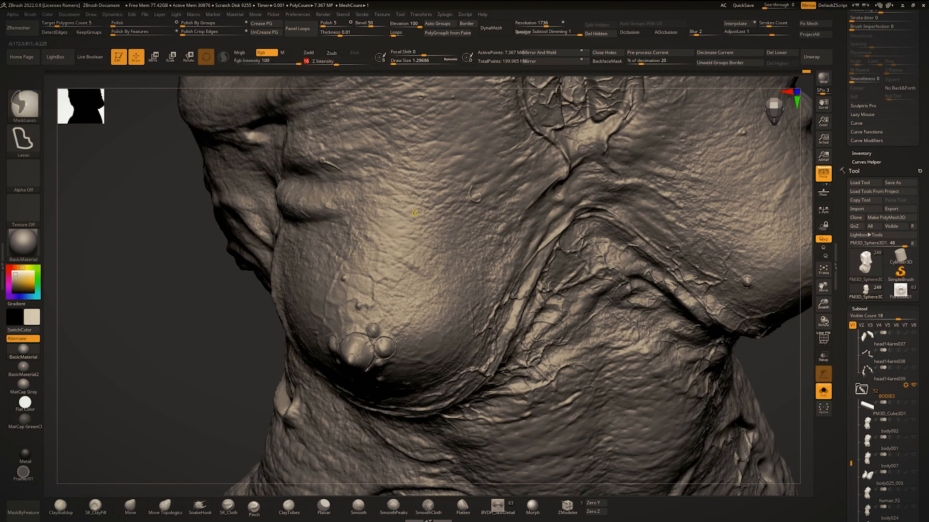
ctrl+right_drag(435, 242, 421, 241)
key(space)
key(space)
key(space)
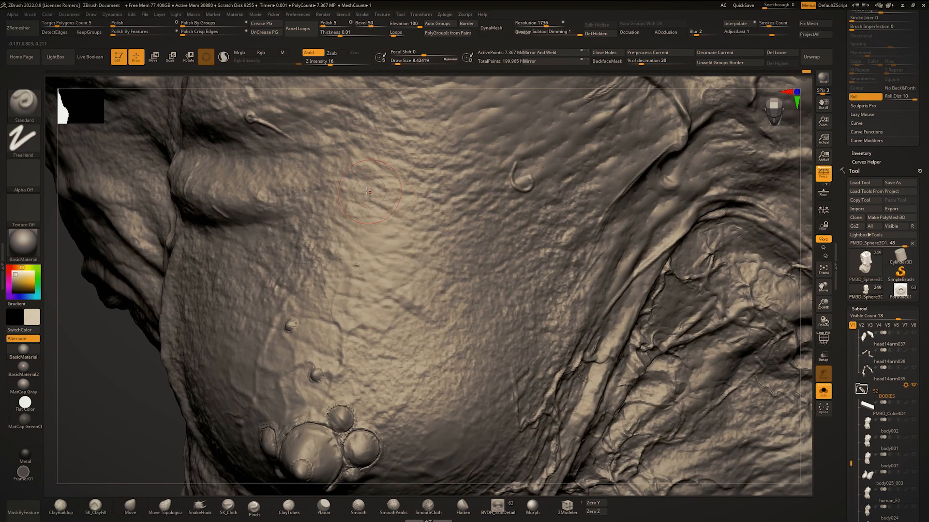
Set the Standard brush's Z Intensity to 24 and its draw size to about 2.2 for detailing the breast skin.
drag(330, 64, 311, 64)
drag(334, 61, 347, 67)
key(bracketright)
key(space)
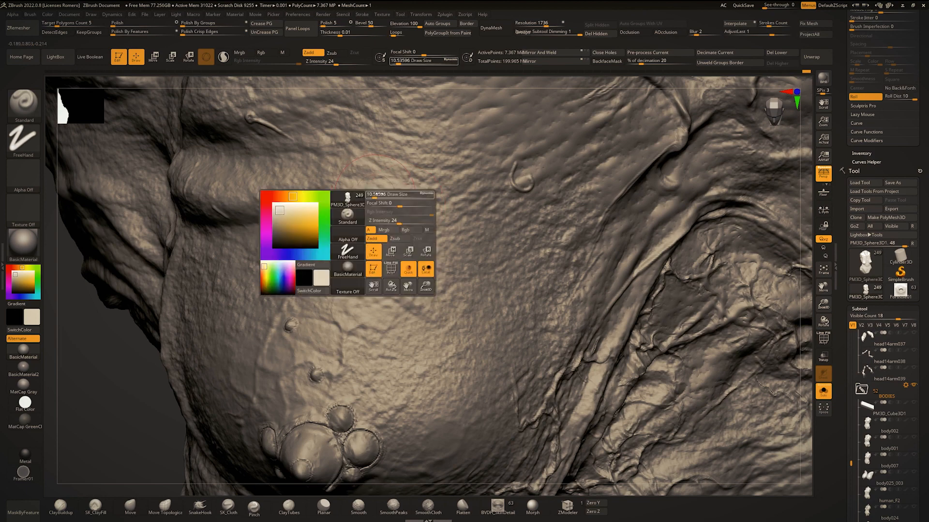
drag(380, 197, 353, 191)
key(space)
key(space)
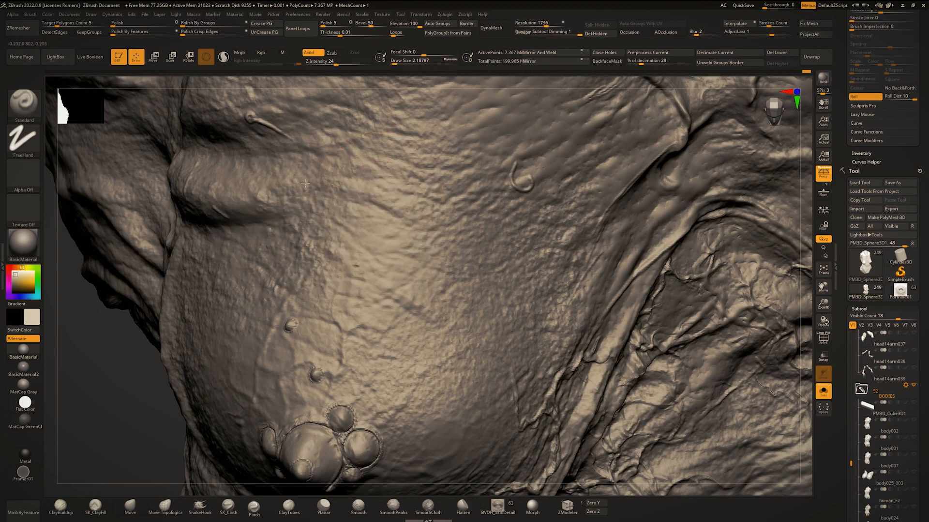
key(space)
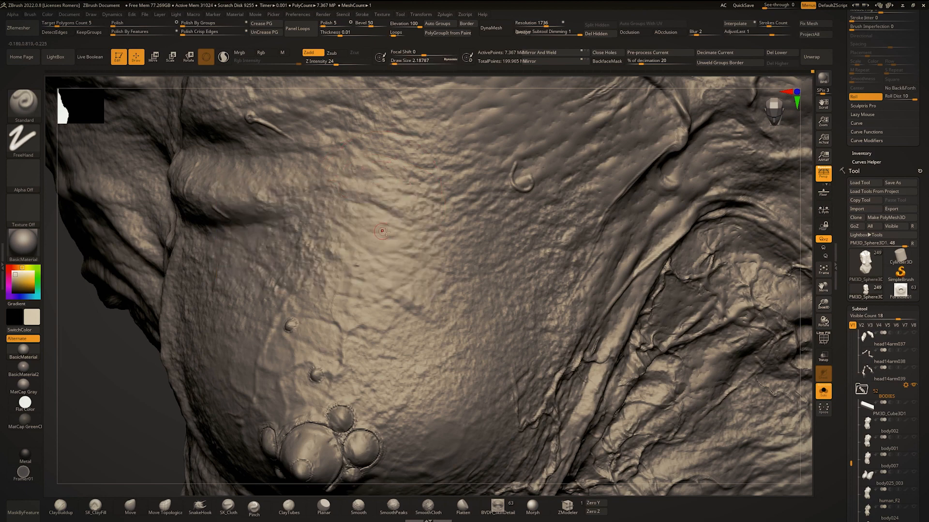
Set the Standard brush's draw size to about 5 and add fine skin detail on the breast above the nipple.
drag(375, 226, 329, 235)
key(space)
right_drag(456, 203, 506, 170)
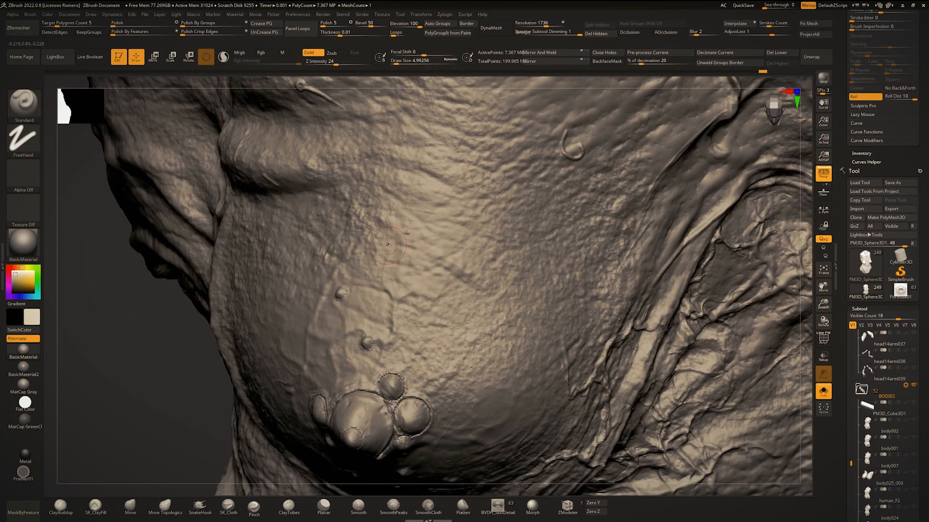
right_drag(363, 265, 383, 288)
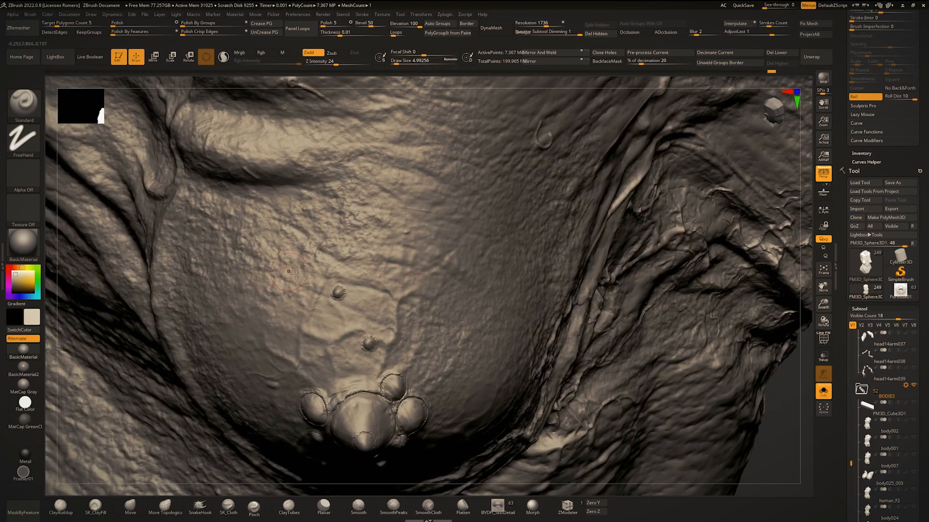
ctrl+right_drag(397, 308, 392, 242)
mouse_move(392, 241)
right_down()
mouse_move(353, 244)
mouse_move(411, 237)
mouse_move(416, 295)
mouse_move(395, 285)
right_up()
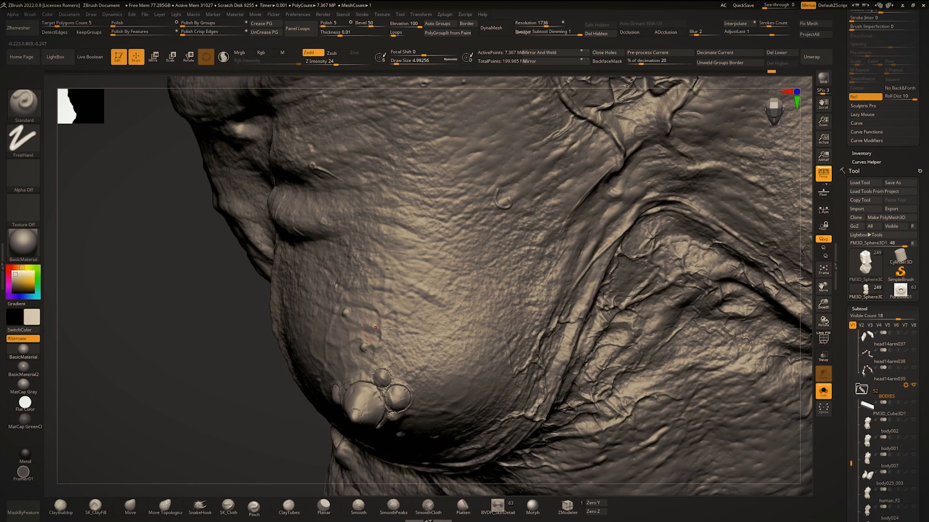
right_drag(497, 336, 477, 358)
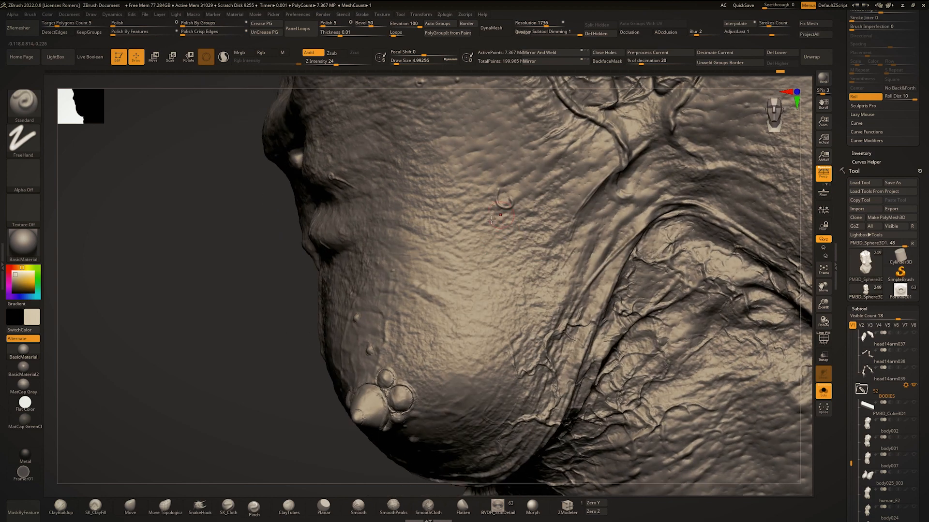
Inspect the skin detail on both breasts and around the sternum, up close and from both sides.
ctrl+right_drag(499, 216, 490, 208)
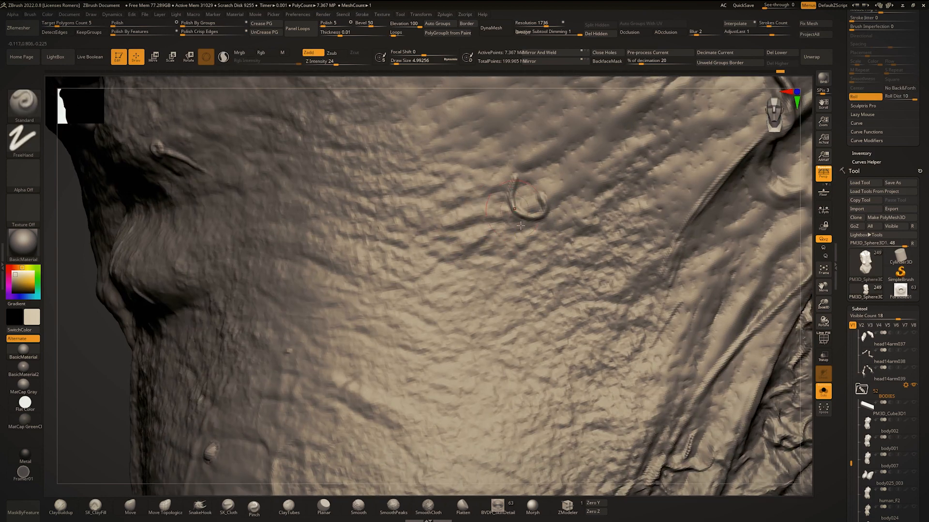
ctrl+right_drag(529, 260, 535, 244)
mouse_move(535, 244)
right_down()
mouse_move(544, 249)
mouse_move(531, 256)
right_up()
mouse_move(531, 257)
ctrl+right_down()
mouse_move(527, 266)
mouse_move(627, 270)
ctrl+right_up()
right_drag(681, 249, 479, 266)
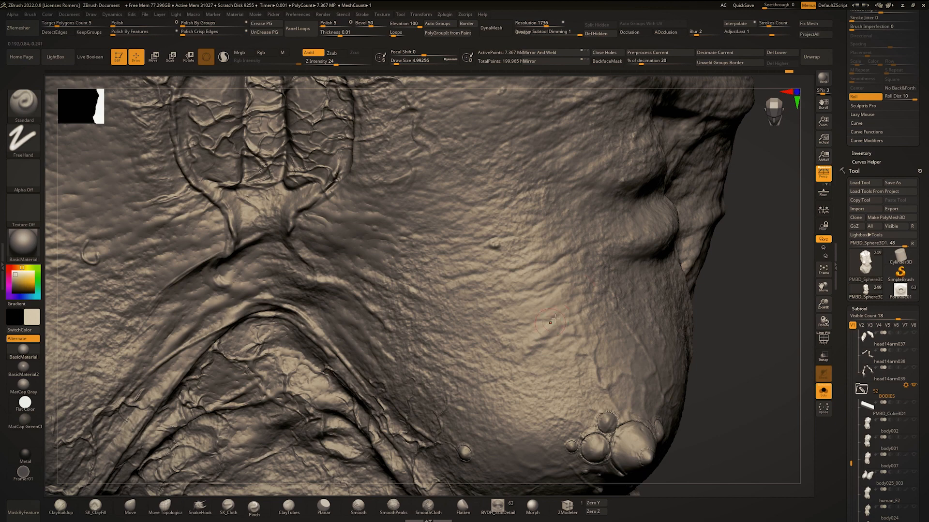
mouse_move(636, 286)
ctrl+right_down()
mouse_move(494, 257)
mouse_move(536, 256)
ctrl+right_up()
mouse_move(537, 256)
ctrl+right_down()
mouse_move(572, 297)
mouse_move(526, 316)
ctrl+right_up()
mouse_move(447, 297)
right_down()
mouse_move(440, 301)
mouse_move(433, 249)
mouse_move(500, 256)
mouse_move(512, 244)
mouse_move(486, 232)
mouse_move(479, 248)
mouse_move(467, 244)
right_up()
mouse_move(466, 243)
ctrl+right_down()
mouse_move(469, 254)
mouse_move(442, 234)
mouse_move(393, 276)
mouse_move(425, 218)
mouse_move(501, 290)
mouse_move(503, 317)
mouse_move(462, 302)
mouse_move(484, 322)
ctrl+right_up()
Set the draw size to about 25 and soften the breast skin with the SmoothPeaks brush.
key(space)
click(518, 274)
right_drag(517, 276, 551, 286)
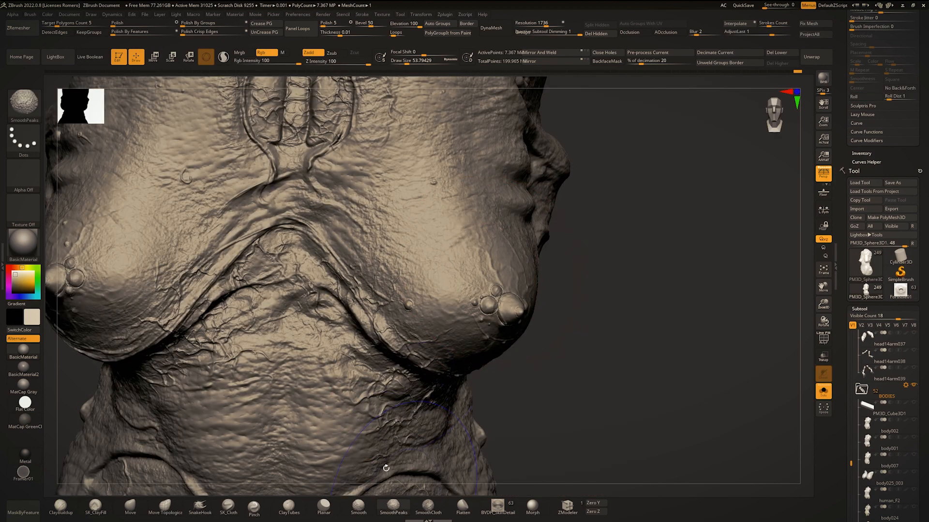
key(space)
click(467, 231)
right_drag(467, 234, 440, 271)
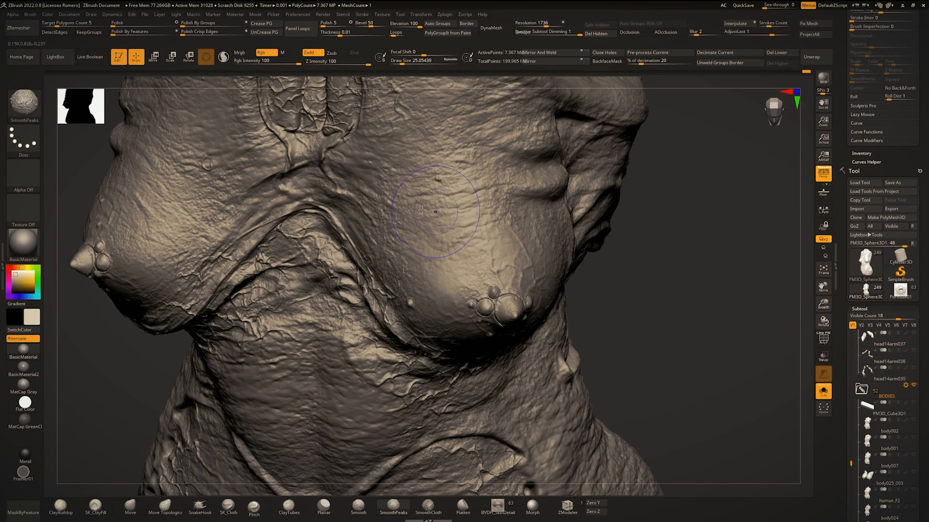
mouse_move(439, 158)
right_down()
mouse_move(486, 325)
mouse_move(510, 311)
right_up()
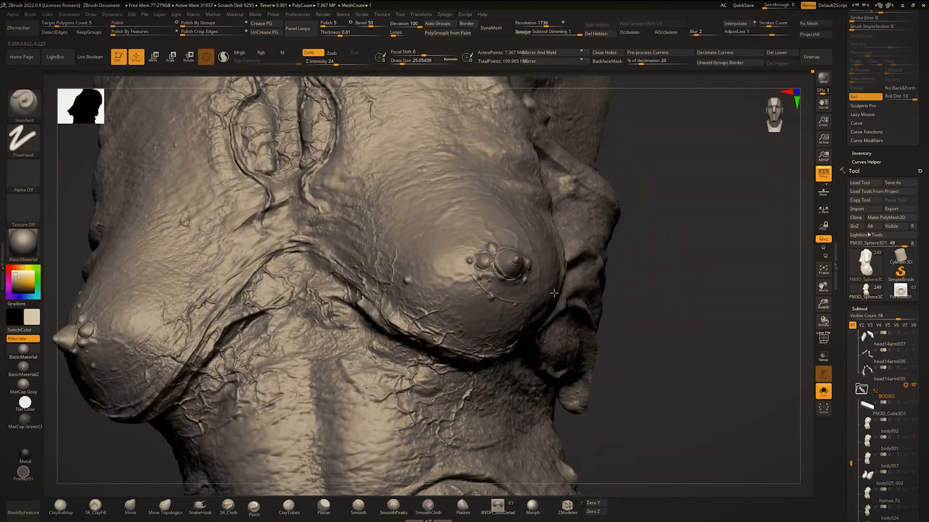
Smooth the skin above the nipple and on the outer side of the breast with SmoothPeaks.
right_drag(542, 288, 571, 287)
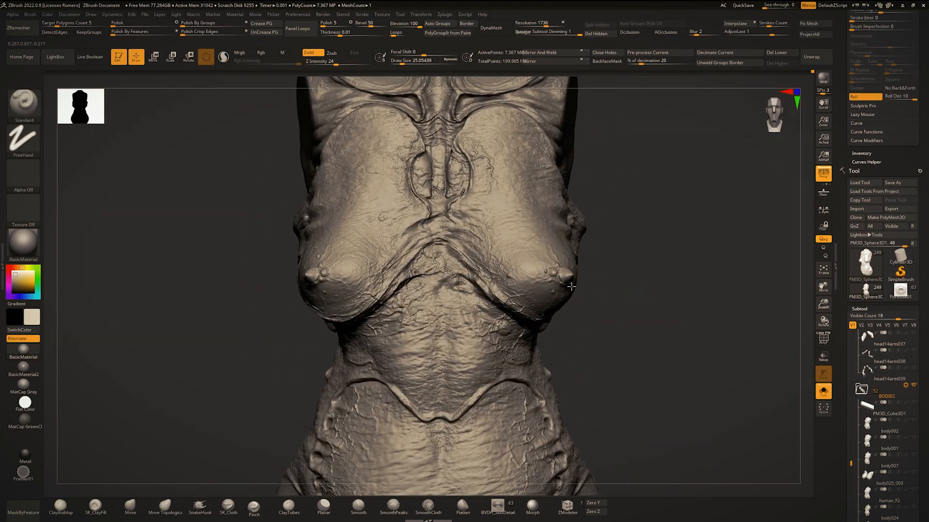
ctrl+right_drag(333, 277, 335, 329)
mouse_move(412, 261)
ctrl+right_down()
mouse_move(395, 169)
mouse_move(415, 295)
ctrl+right_up()
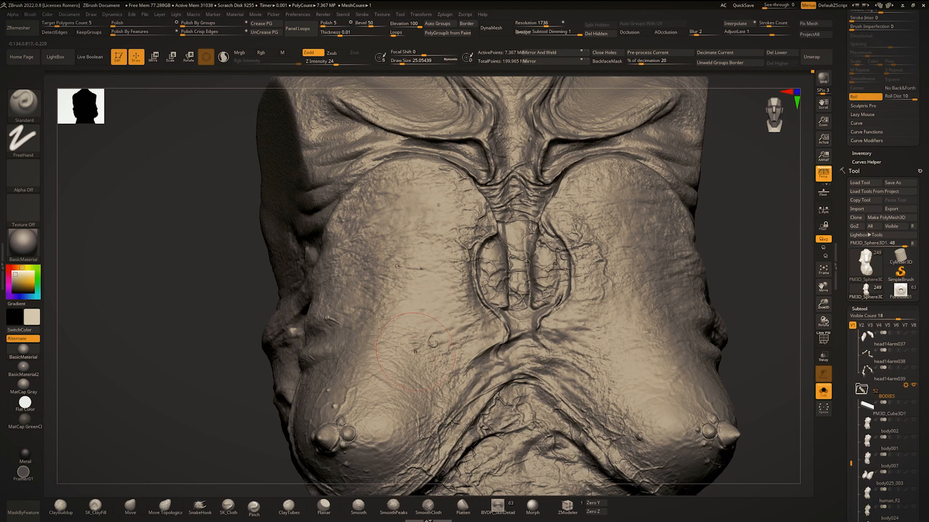
shift+drag(417, 415, 405, 412)
mouse_move(395, 420)
ctrl+right_down()
mouse_move(393, 297)
mouse_move(372, 336)
ctrl+right_up()
right_drag(372, 336, 417, 328)
mouse_move(371, 388)
right_down()
mouse_move(406, 368)
mouse_move(361, 392)
right_up()
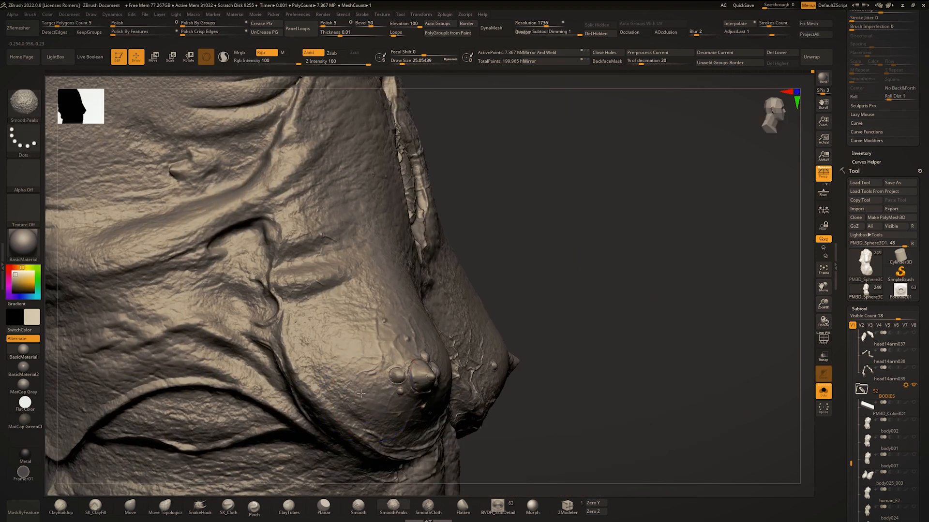
shift+drag(353, 339, 343, 321)
mouse_move(373, 387)
ctrl+right_down()
mouse_move(388, 331)
mouse_move(315, 301)
ctrl+right_up()
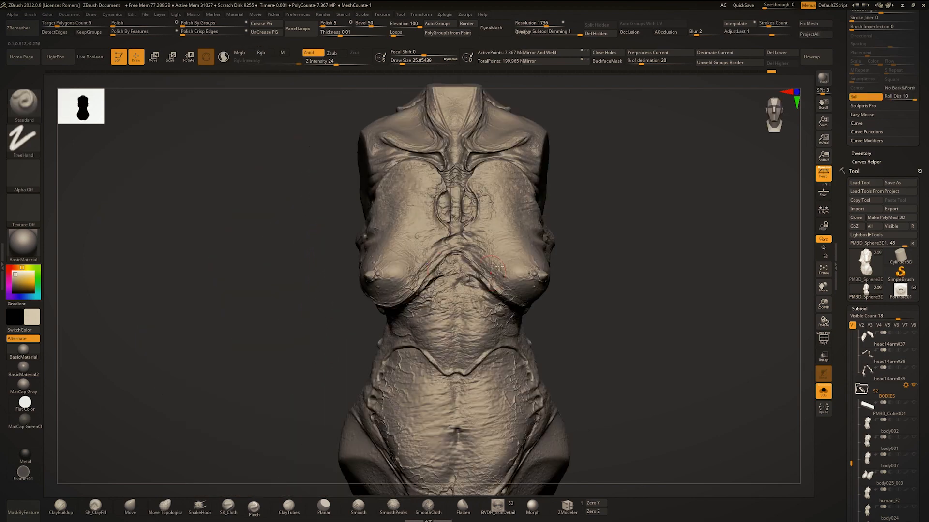
Turn on Occlusion, check the torso against the full creature, and isolate the torso again.
click(625, 37)
ctrl+right_drag(571, 232, 545, 198)
key(alt+s)
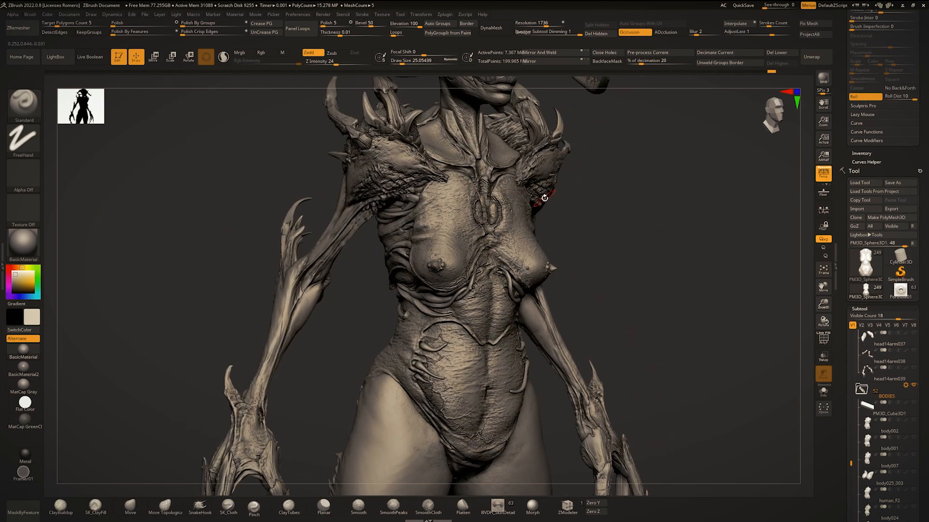
right_drag(514, 253, 503, 233)
key(alt+s)
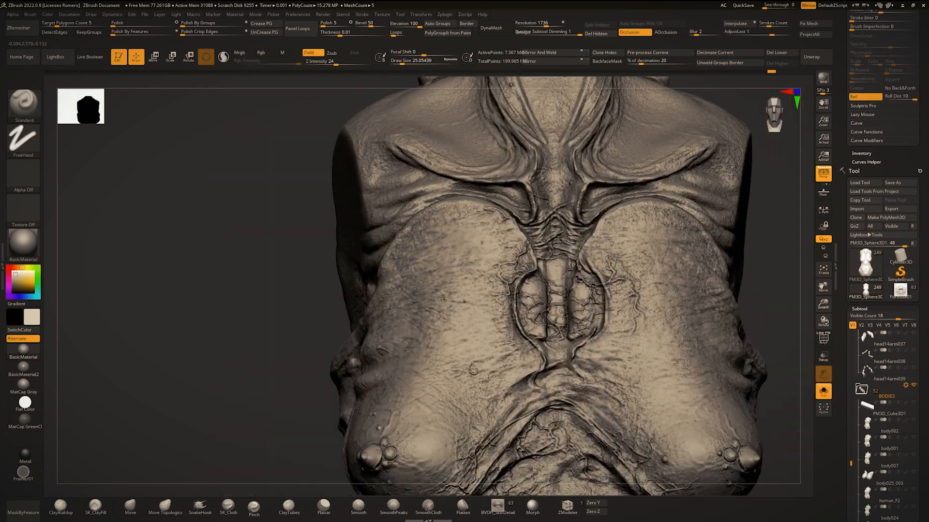
Raise the Standard brush's Z Intensity to 59 and set its draw size to about 20 beside the upper sternum.
right_drag(576, 231, 517, 236)
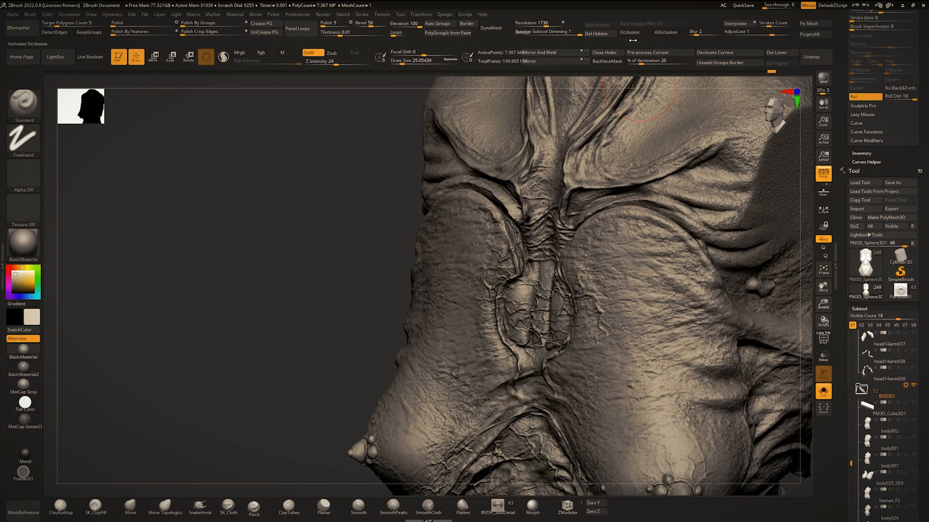
right_drag(404, 288, 439, 212)
drag(341, 61, 354, 61)
key(space)
drag(463, 209, 457, 207)
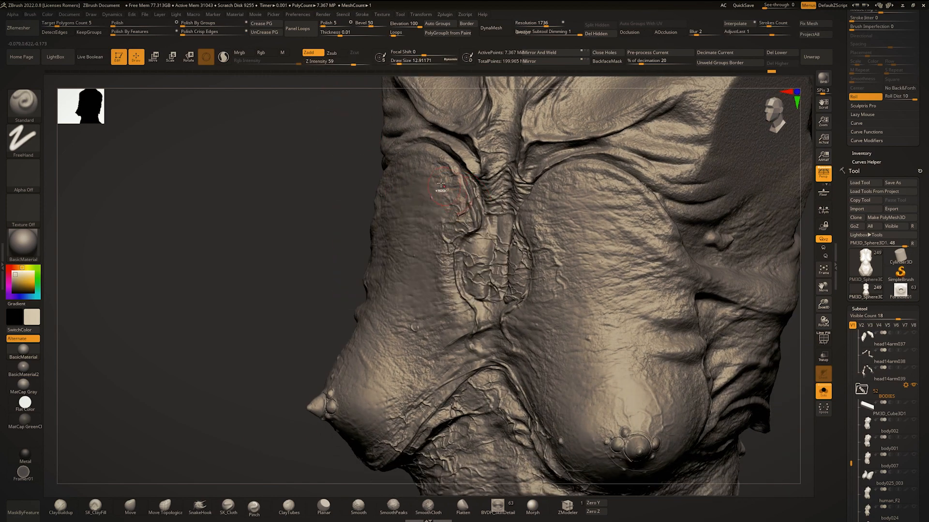
ctrl+right_drag(443, 186, 431, 245)
key(space)
mouse_move(465, 199)
mouse_down()
mouse_move(450, 191)
mouse_move(460, 189)
mouse_up()
key(space)
key(space)
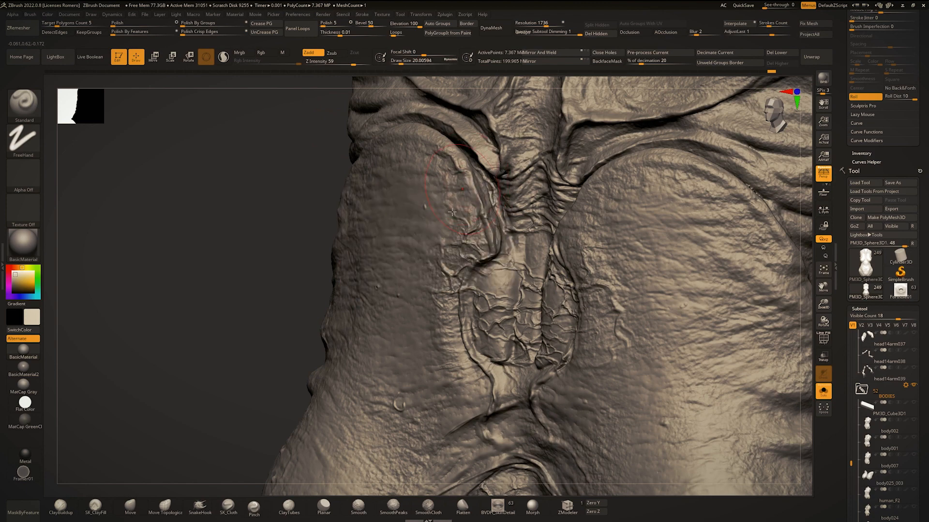
Set the draw size to about 8.4 and sculpt along the upper inner edge of the breast beside the sternum.
alt+right_drag(470, 184, 456, 210)
key(space)
drag(456, 217, 450, 216)
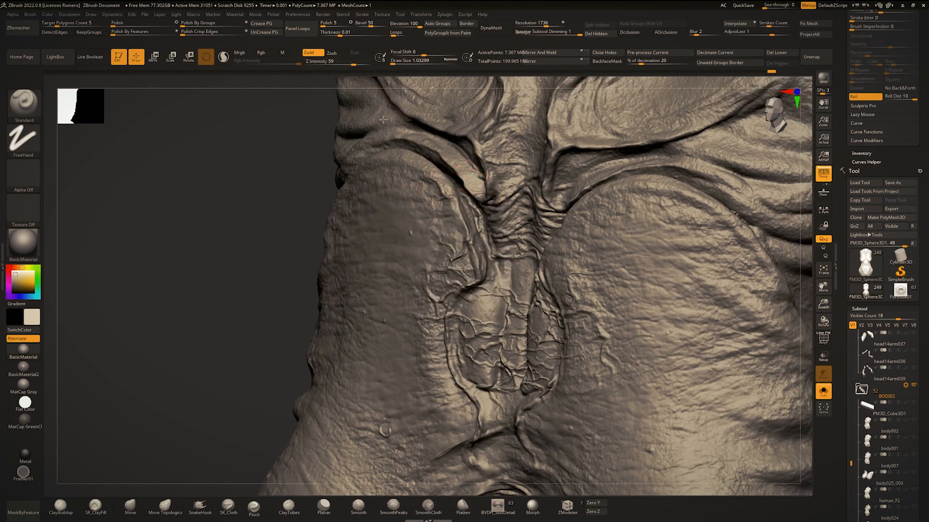
right_drag(430, 191, 437, 202)
key(space)
drag(437, 202, 405, 159)
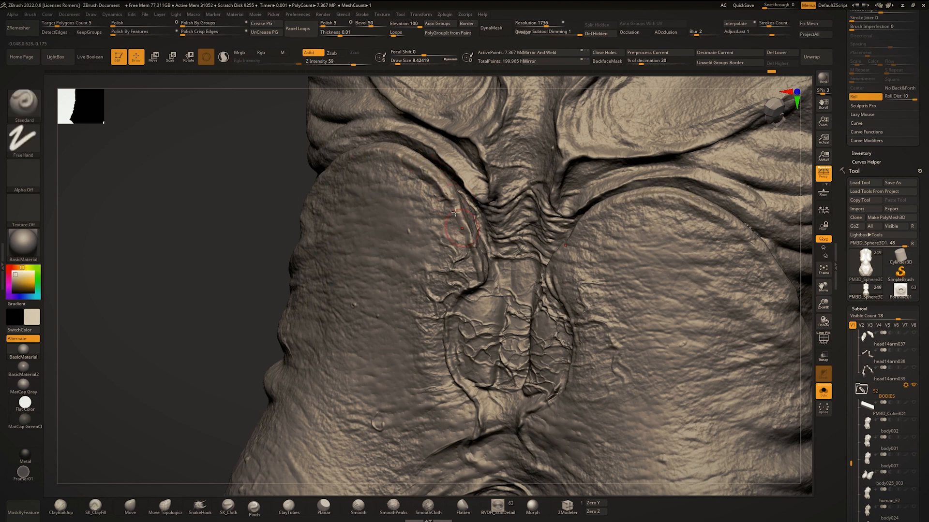
right_drag(479, 276, 575, 272)
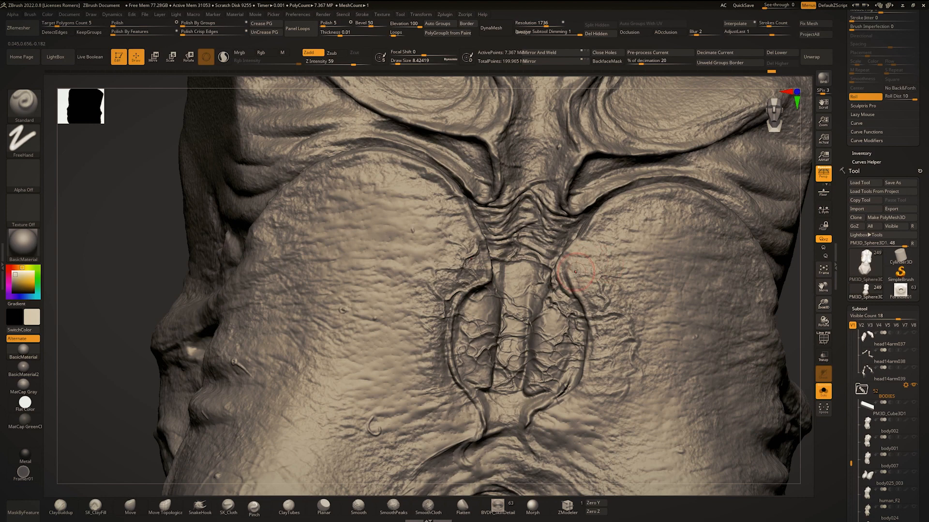
ctrl+right_drag(595, 223, 581, 165)
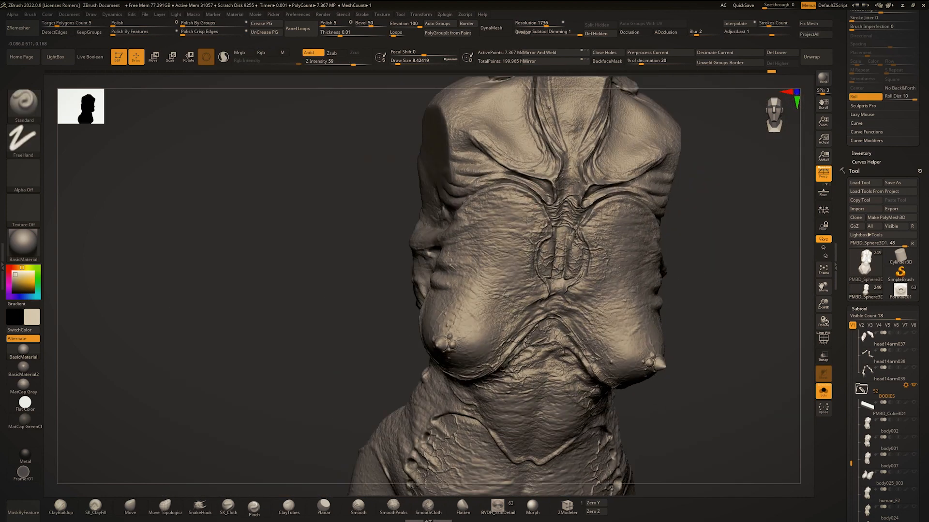
Set the draw size to about 7.5 and sculpt a raised fold from the armpit side onto the upper breast.
ctrl+right_drag(484, 193, 484, 252)
right_drag(348, 193, 432, 178)
key(space)
drag(432, 178, 428, 177)
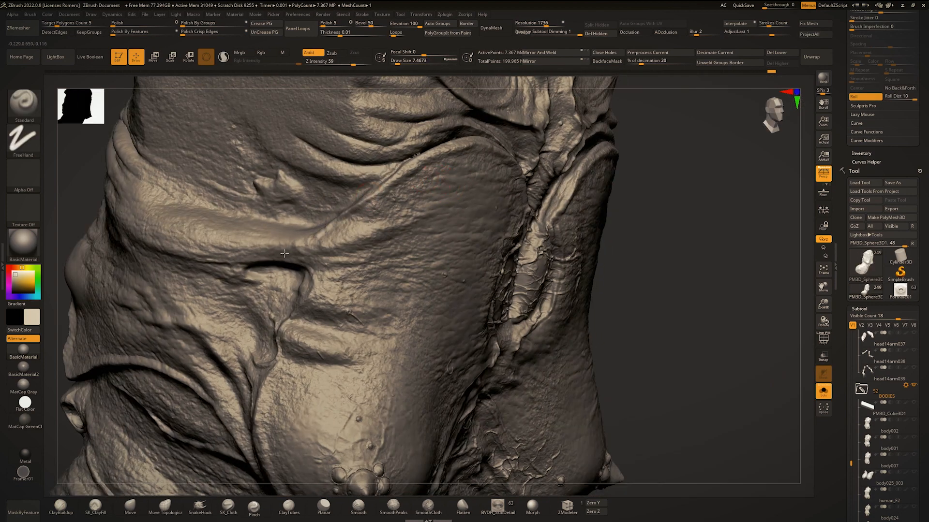
mouse_move(291, 245)
mouse_down()
mouse_move(193, 249)
mouse_move(402, 245)
mouse_up()
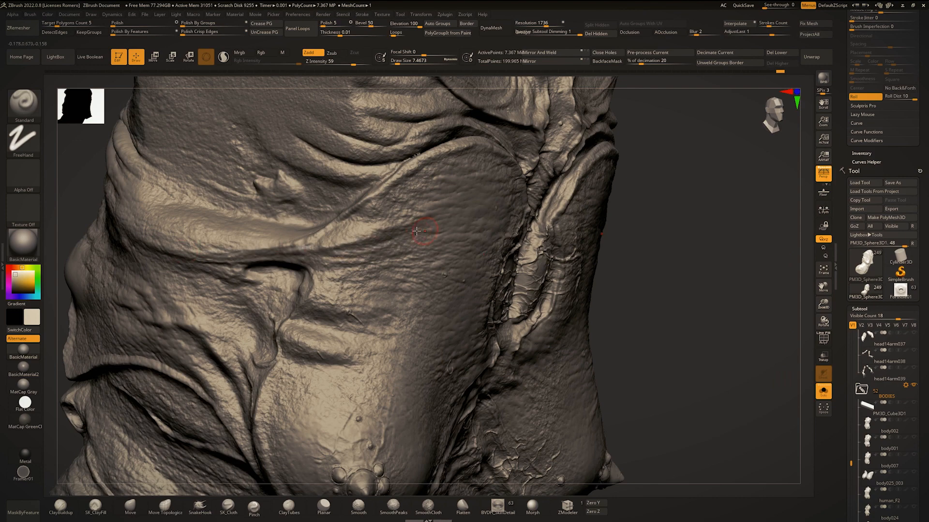
right_drag(416, 231, 363, 218)
mouse_move(363, 218)
ctrl+right_down()
mouse_move(339, 183)
mouse_move(394, 190)
mouse_move(467, 304)
ctrl+right_up()
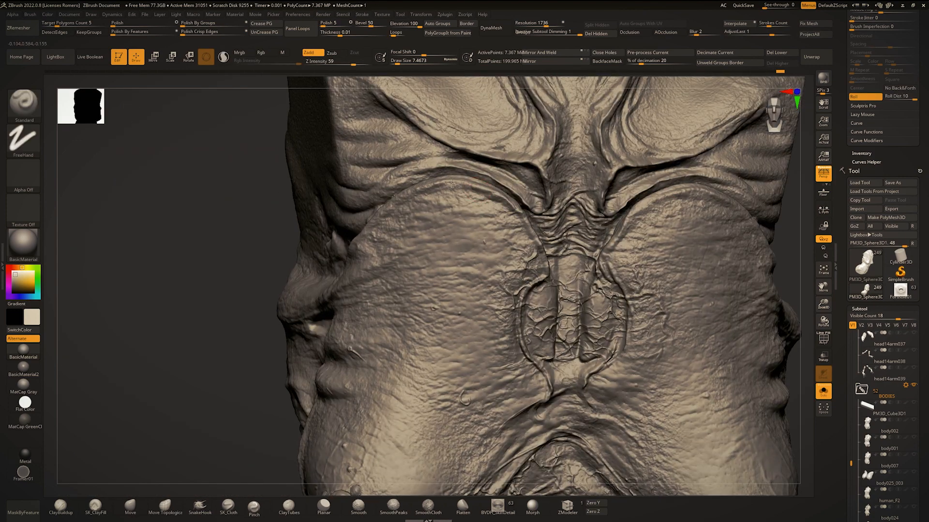
Build a ridge along the breast's arched upper edge down to the sternum with a draw size of about 4.3.
drag(474, 187, 434, 183)
ctrl+right_drag(373, 212, 387, 241)
right_drag(387, 242, 426, 227)
mouse_move(345, 241)
mouse_down()
mouse_move(329, 254)
mouse_move(408, 194)
mouse_move(474, 175)
mouse_up()
mouse_move(506, 175)
right_down()
mouse_move(548, 207)
mouse_move(509, 187)
right_up()
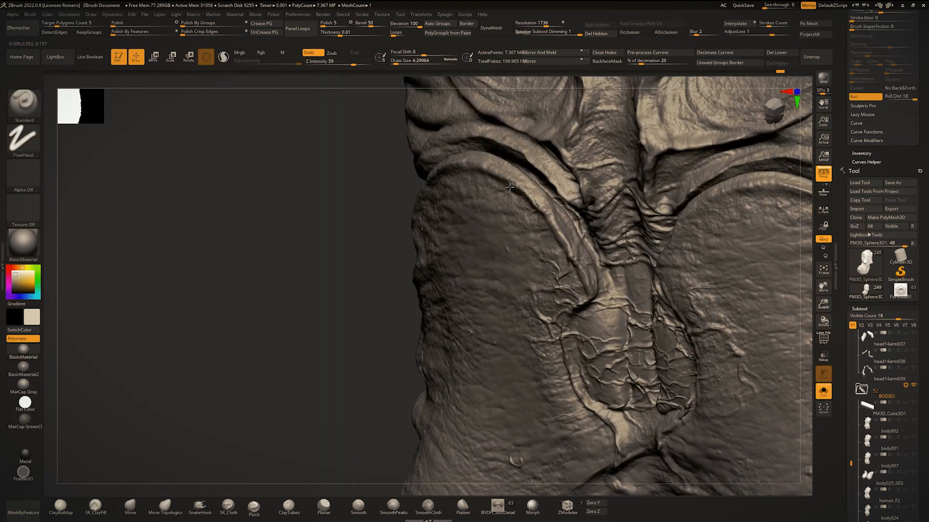
ctrl+right_drag(564, 234, 567, 251)
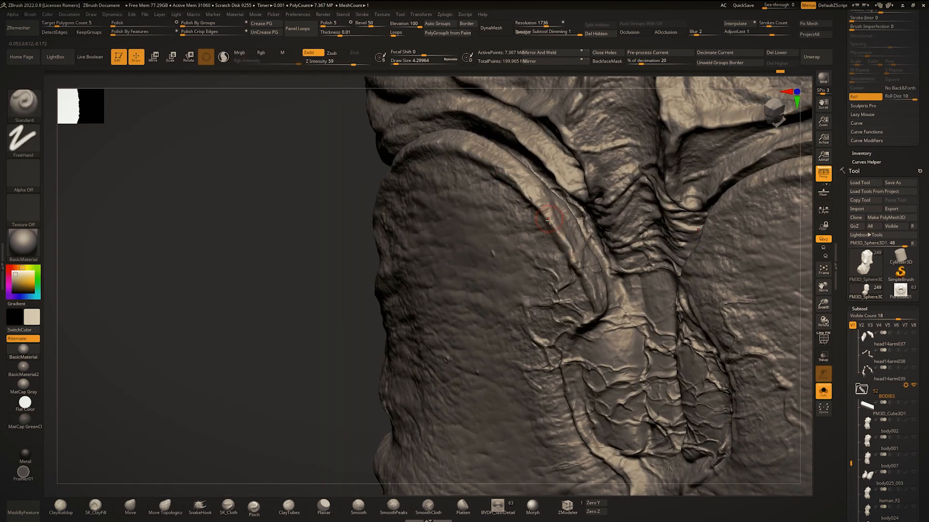
mouse_move(545, 213)
right_down()
mouse_move(520, 199)
mouse_move(525, 235)
right_up()
drag(465, 181, 515, 239)
right_drag(532, 253, 527, 275)
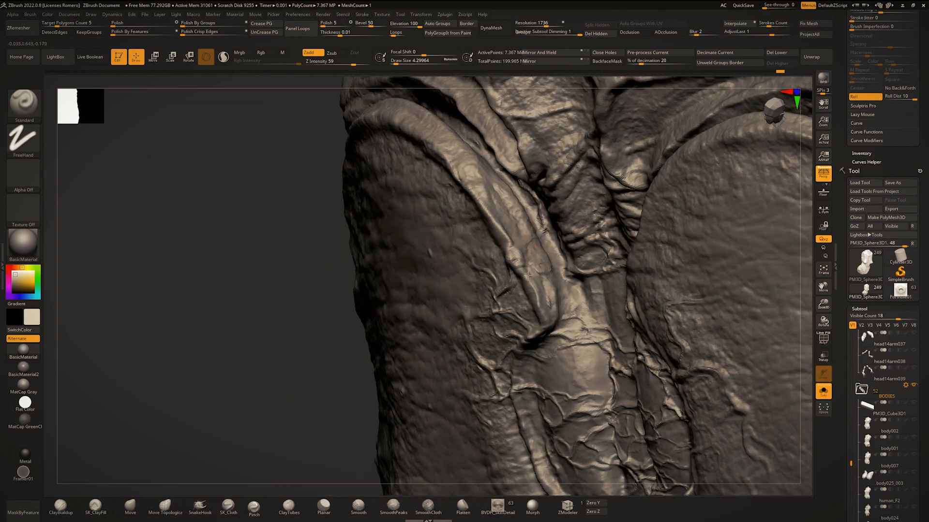
Detail the rim of the sternum's oval recess and reduce the draw size to about 2.6.
right_drag(547, 313, 457, 262)
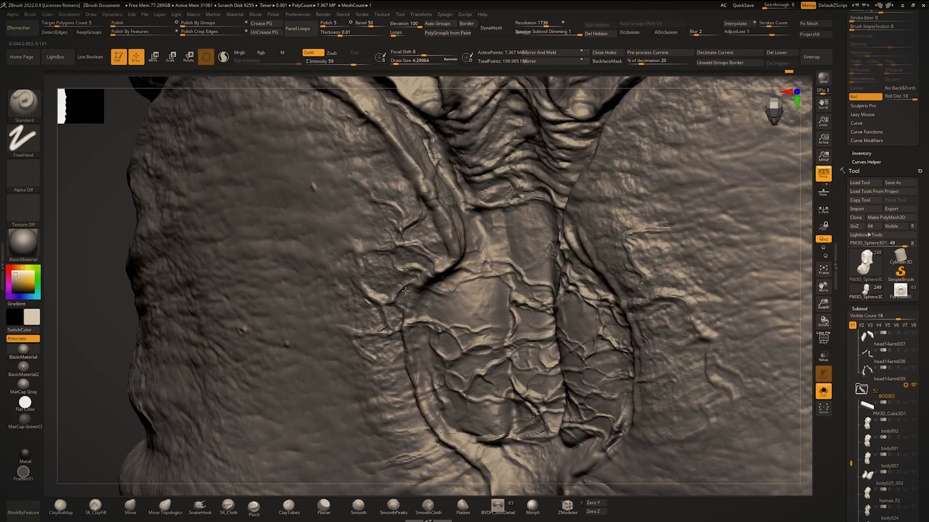
drag(406, 290, 401, 318)
mouse_move(416, 300)
right_down()
mouse_move(448, 296)
mouse_move(456, 262)
mouse_move(503, 265)
mouse_move(462, 239)
mouse_move(467, 274)
right_up()
key(space)
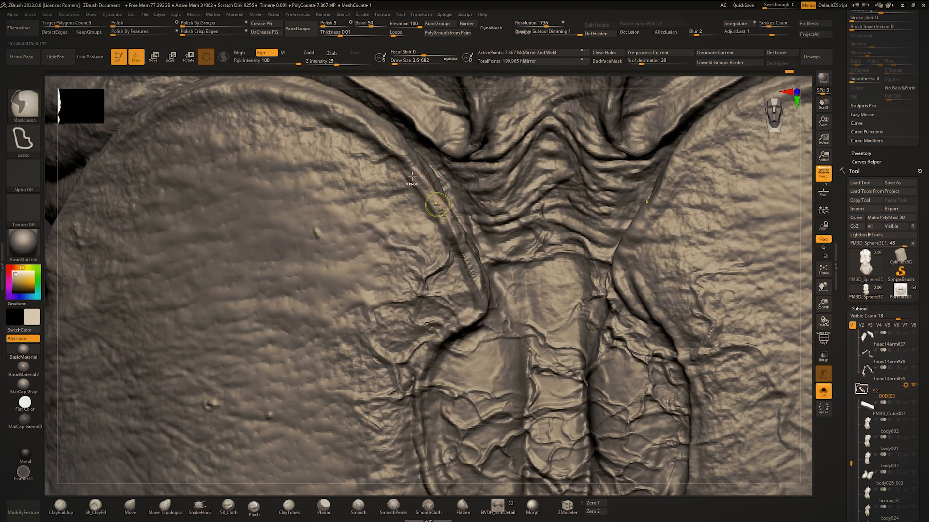
ctrl+right_drag(406, 173, 442, 228)
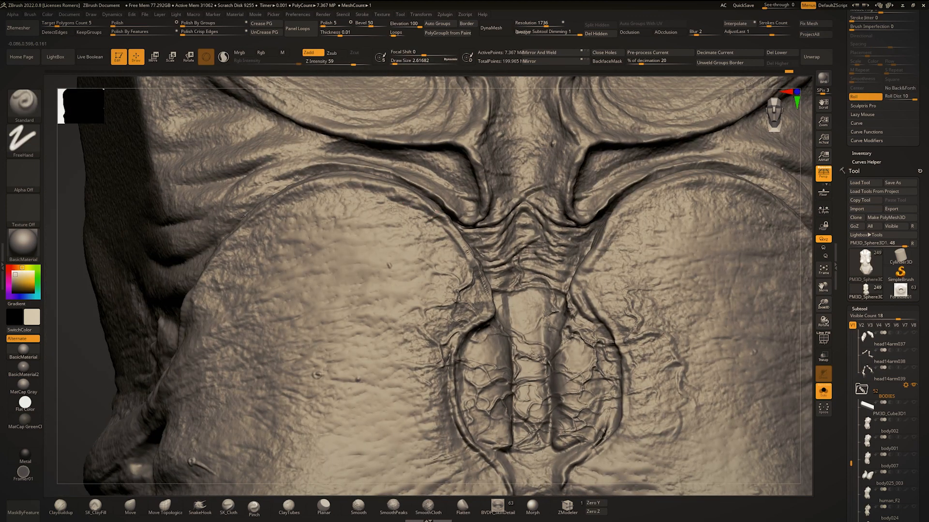
Refine the arched ridge above the breasts with fine Standard brush strokes.
alt+right_drag(393, 207, 494, 235)
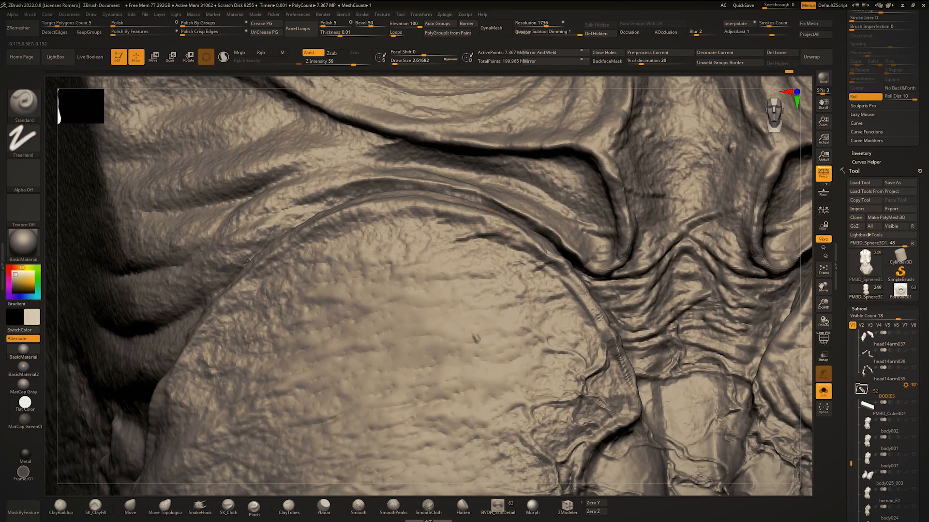
right_drag(391, 232, 447, 237)
drag(373, 209, 354, 211)
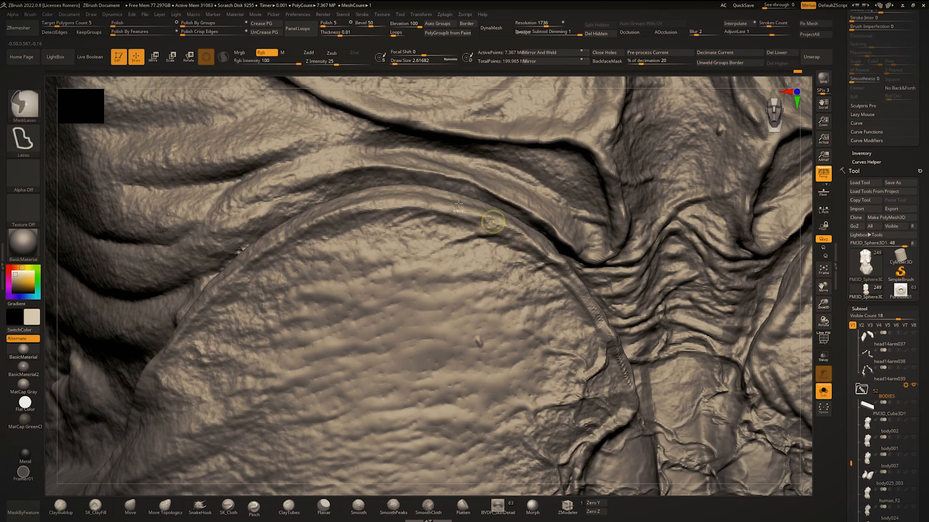
mouse_move(491, 220)
ctrl+right_down()
mouse_move(465, 212)
mouse_move(458, 265)
ctrl+right_up()
mouse_move(459, 265)
right_down()
mouse_move(476, 278)
mouse_move(472, 304)
mouse_move(450, 278)
mouse_move(462, 302)
right_up()
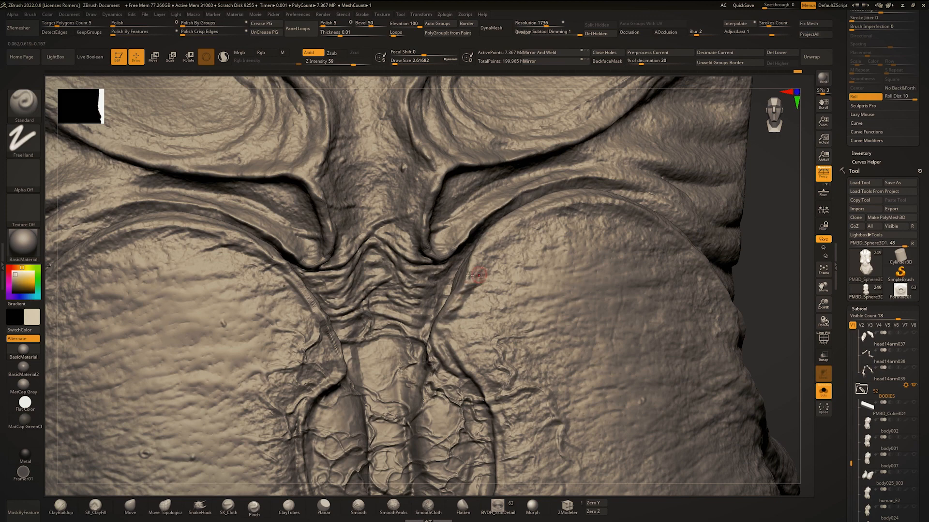
drag(502, 235, 575, 207)
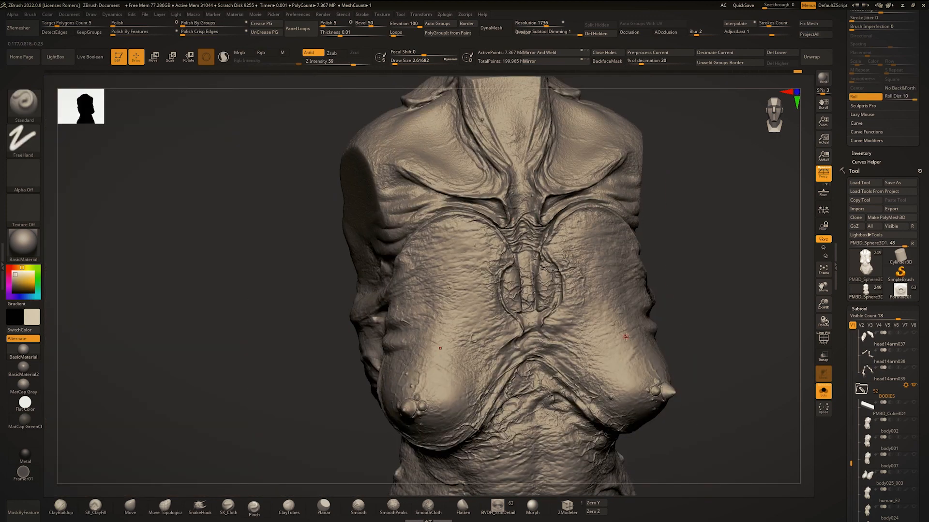
Set the draw size to about 5.8 and shape the arched ridge where it runs from the upper breast to the armpit.
ctrl+right_drag(349, 303, 343, 356)
mouse_move(343, 356)
alt+right_down()
mouse_move(345, 322)
mouse_move(309, 275)
alt+right_up()
mouse_move(309, 276)
right_down()
mouse_move(336, 264)
mouse_move(322, 279)
right_up()
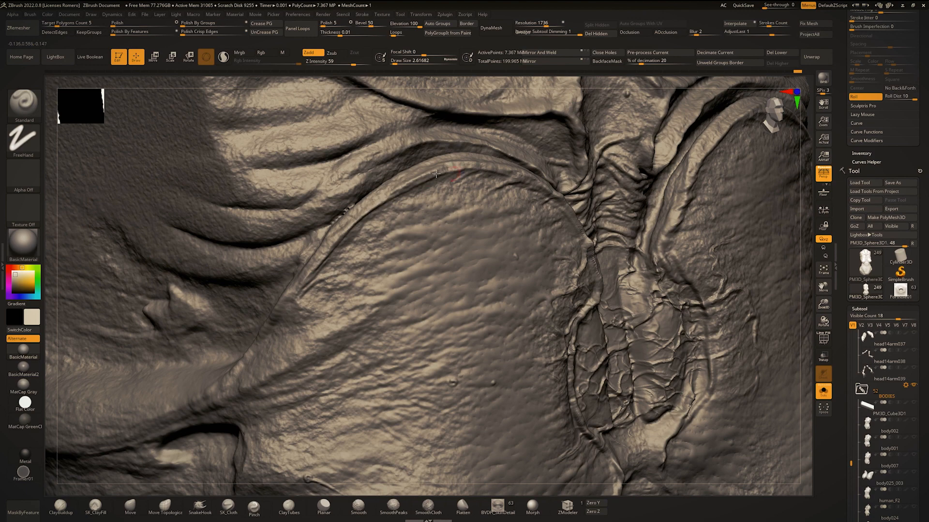
right_drag(436, 173, 461, 171)
mouse_move(401, 234)
ctrl+right_down()
mouse_move(348, 239)
mouse_move(312, 281)
mouse_move(366, 285)
ctrl+right_up()
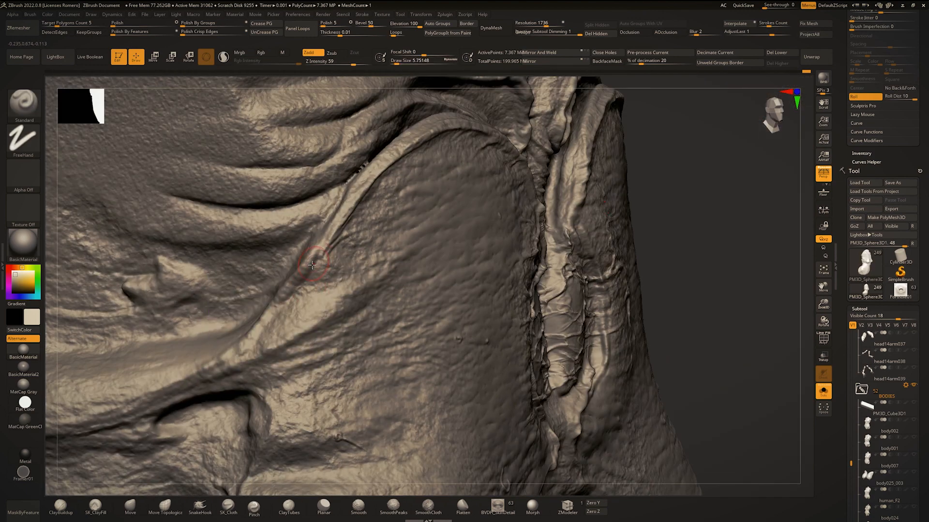
right_drag(358, 260, 435, 257)
mouse_move(436, 257)
ctrl+right_down()
mouse_move(440, 241)
mouse_move(365, 244)
mouse_move(435, 252)
ctrl+right_up()
Try a thin diagonal crease across the breast with a draw size of about 1.8 and undo it.
key(space)
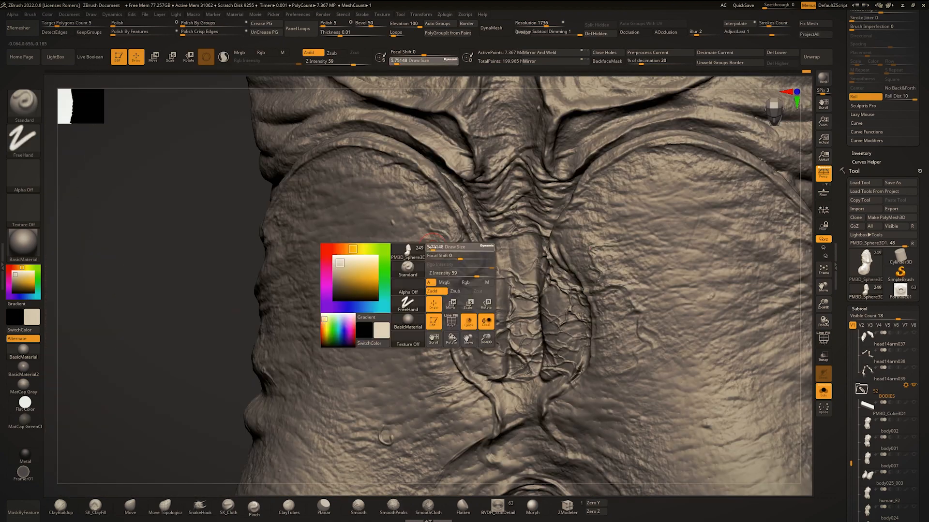
drag(440, 250, 433, 250)
right_drag(433, 250, 456, 236)
right_drag(321, 277, 265, 337)
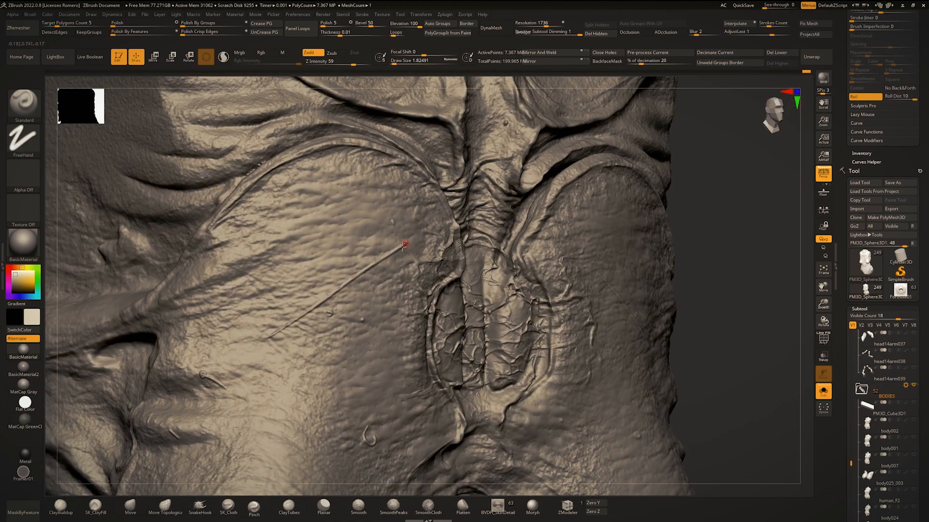
mouse_move(366, 211)
mouse_down()
mouse_move(340, 228)
mouse_move(362, 211)
mouse_up()
mouse_move(362, 211)
right_down()
mouse_move(377, 215)
mouse_move(378, 266)
mouse_move(368, 179)
mouse_move(358, 235)
right_up()
key(ctrl+z)
key(ctrl+z)
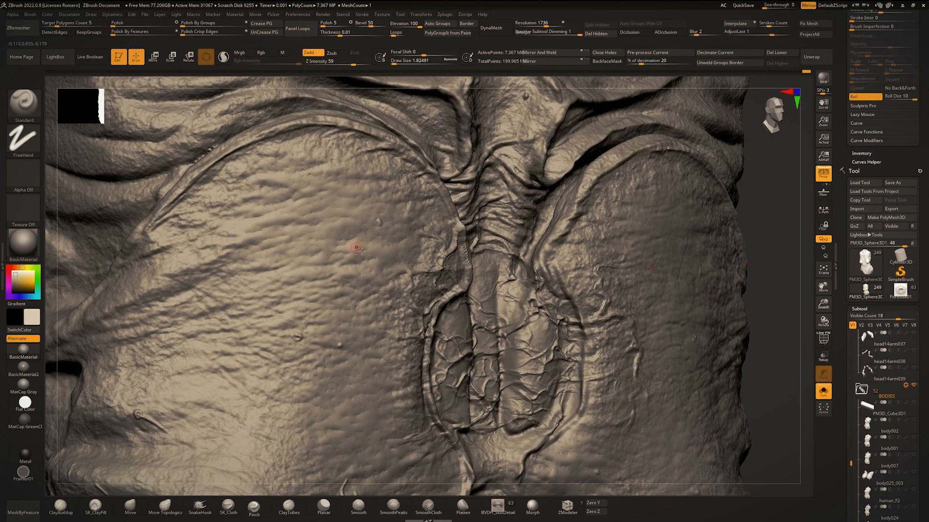
Try long, thin vertical creases on the upper breast beside the sternum recess and undo them.
drag(352, 296, 329, 163)
key(ctrl+z)
drag(336, 331, 331, 275)
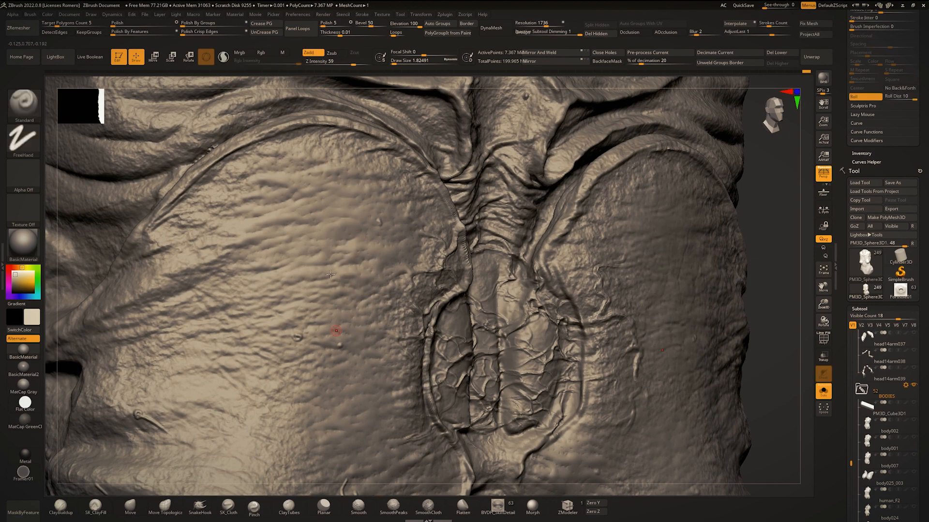
mouse_move(378, 336)
mouse_down()
mouse_move(361, 152)
mouse_move(338, 175)
mouse_up()
key(ctrl+z)
key(ctrl+z)
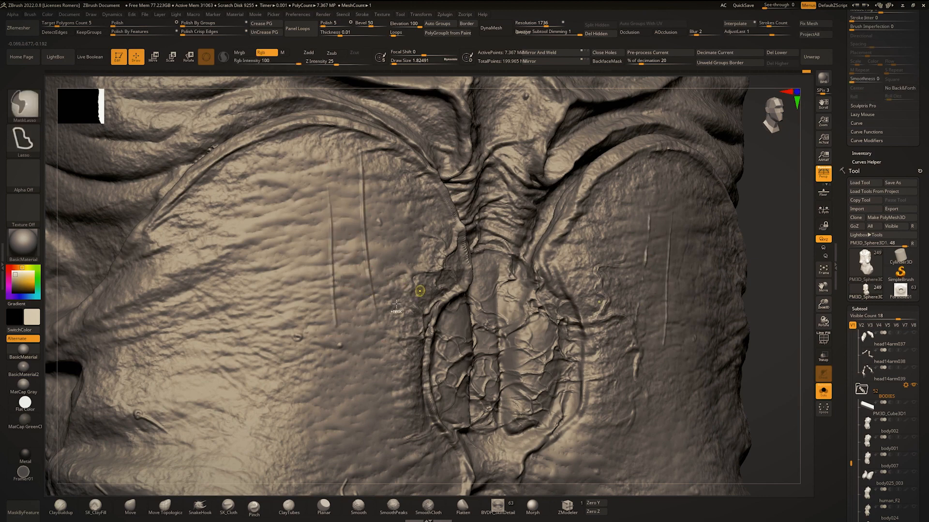
key(ctrl+z)
Try more thin lines along the breast's length from other viewing angles and undo them.
mouse_move(365, 315)
ctrl+right_down()
mouse_move(359, 237)
mouse_move(327, 279)
mouse_move(332, 300)
ctrl+right_up()
mouse_move(332, 300)
alt+right_down()
mouse_move(411, 261)
mouse_move(401, 320)
alt+right_up()
drag(358, 275, 510, 220)
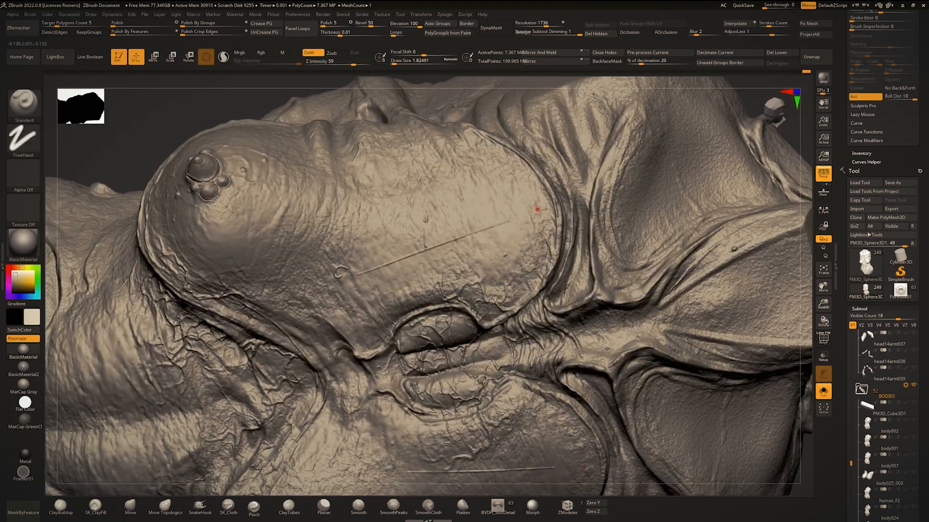
drag(382, 285, 472, 249)
mouse_move(473, 249)
right_down()
mouse_move(382, 295)
mouse_move(415, 249)
mouse_move(498, 213)
right_up()
ctrl+right_drag(498, 213, 502, 229)
alt+right_drag(339, 247, 546, 173)
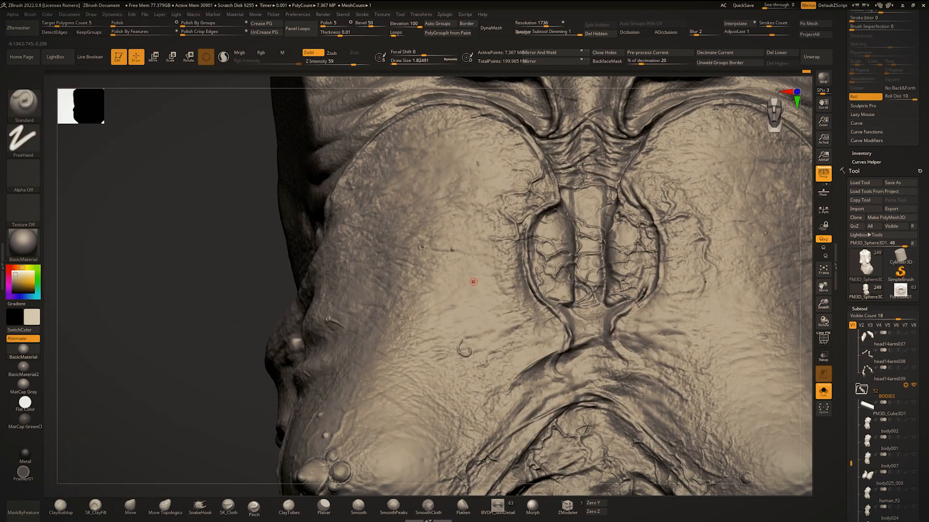
mouse_move(467, 267)
mouse_down()
mouse_move(454, 153)
mouse_move(437, 135)
mouse_up()
ctrl+drag(444, 232, 417, 184)
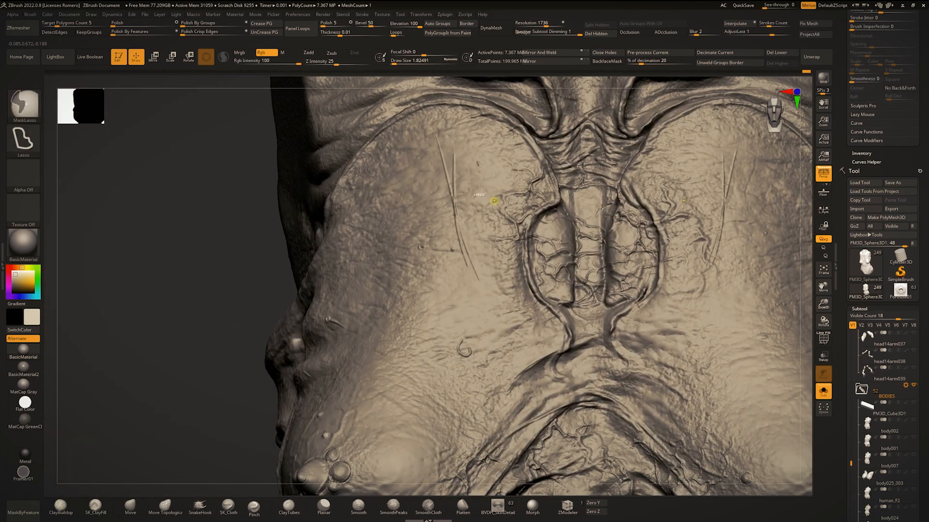
key(ctrl+z)
key(ctrl+z)
Set the draw size to about 6.6 and sculpt diagonal skin folds on the breast's outer side.
mouse_move(479, 188)
ctrl+right_down()
mouse_move(466, 157)
mouse_move(416, 205)
mouse_move(368, 232)
mouse_move(390, 226)
mouse_move(311, 269)
mouse_move(358, 257)
ctrl+right_up()
key(bracketright)
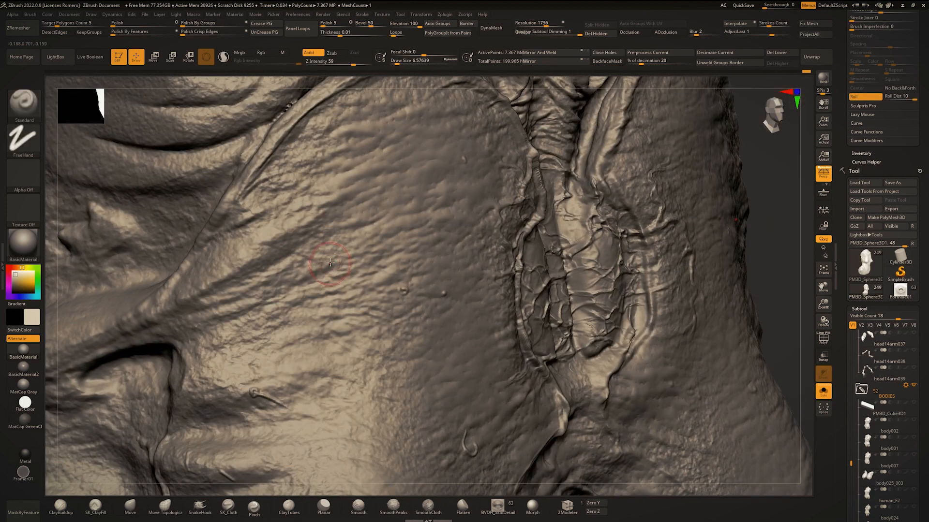
drag(334, 253, 256, 300)
mouse_move(370, 240)
ctrl+right_down()
mouse_move(341, 228)
mouse_move(320, 238)
mouse_move(316, 259)
mouse_move(364, 260)
ctrl+right_up()
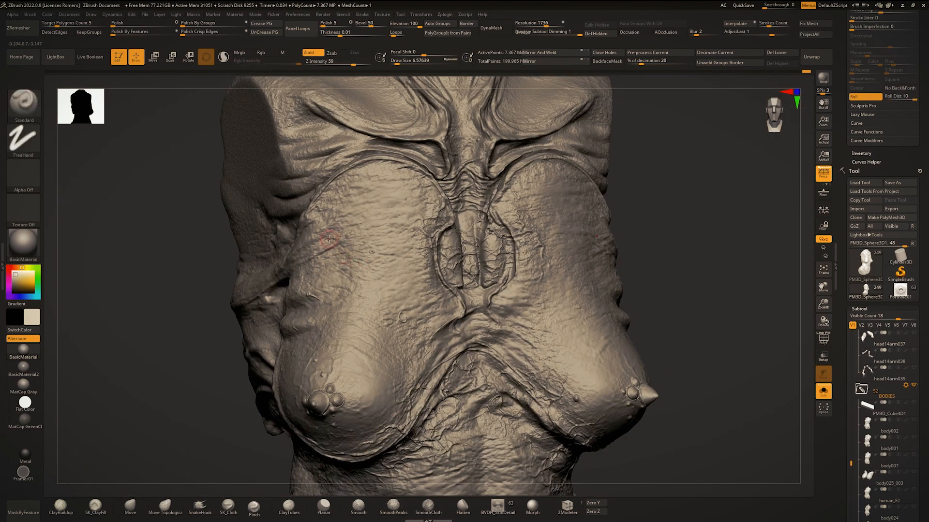
Set the draw size to about 4.3 and refine the skin wrinkles on the upper breast and around the sternum recess.
mouse_move(307, 206)
ctrl+right_down()
mouse_move(311, 186)
mouse_move(329, 204)
ctrl+right_up()
key(space)
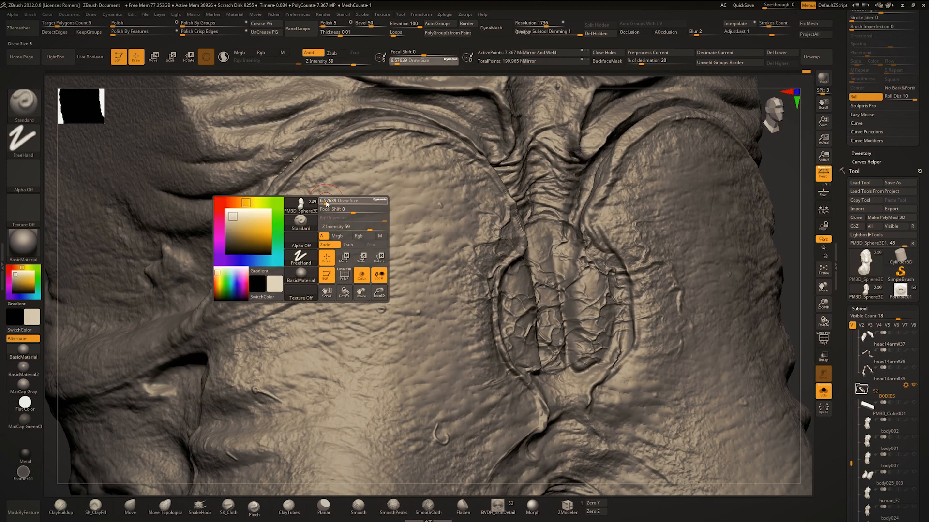
drag(329, 205, 324, 204)
mouse_move(353, 189)
ctrl+right_down()
mouse_move(372, 213)
mouse_move(356, 211)
mouse_move(385, 239)
mouse_move(457, 227)
ctrl+right_up()
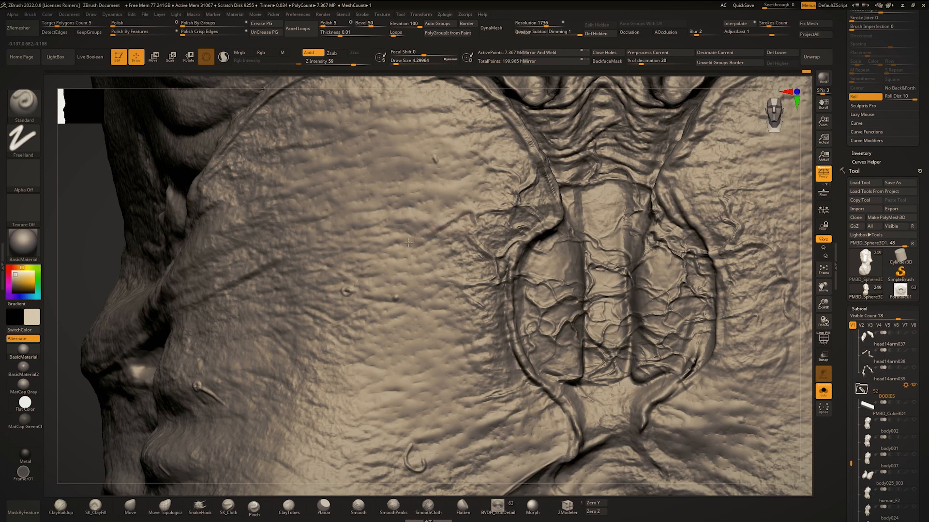
mouse_move(408, 242)
ctrl+right_down()
mouse_move(411, 225)
mouse_move(402, 248)
ctrl+right_up()
mouse_move(391, 213)
right_down()
mouse_move(405, 201)
mouse_move(348, 263)
right_up()
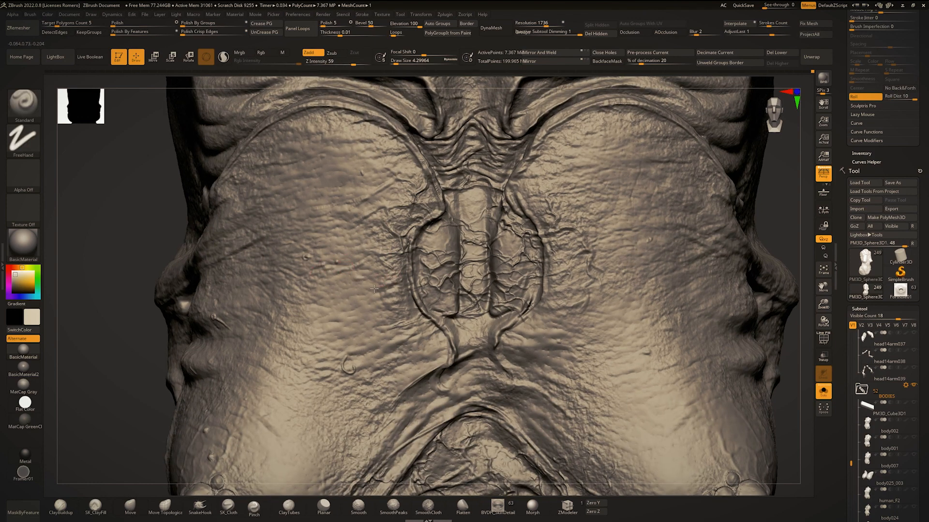
mouse_move(365, 252)
ctrl+right_down()
mouse_move(362, 233)
mouse_move(351, 249)
ctrl+right_up()
Soften the upper chest skin using the SmoothPeaks brush with a draw size of about 10.5.
key(s)
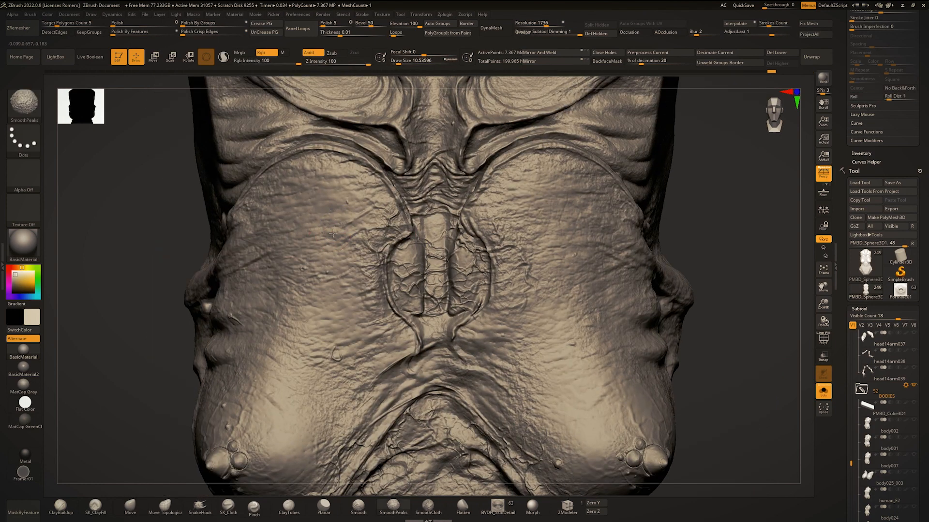
ctrl+right_drag(285, 192, 310, 162)
right_drag(436, 232, 397, 233)
ctrl+right_drag(397, 233, 413, 287)
Set the draw size to about 1.8 for fine creases below the sternum recess.
key(space)
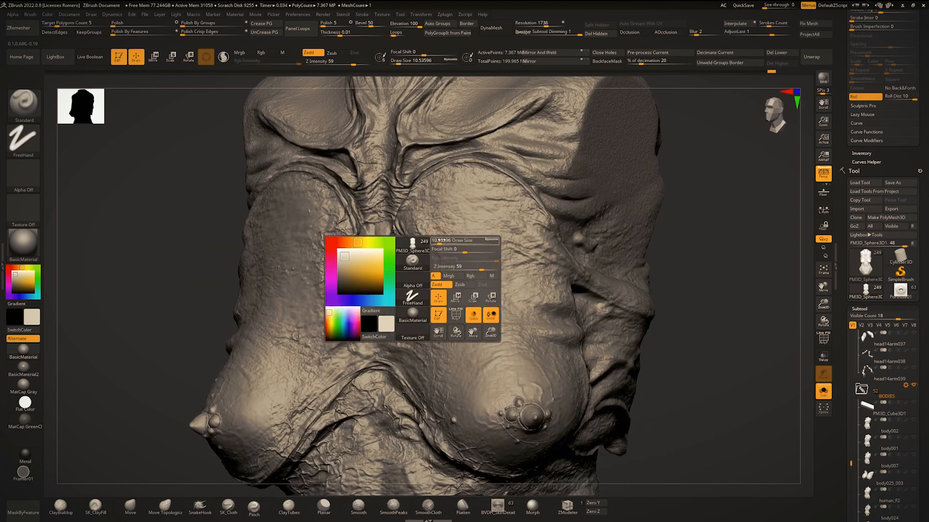
mouse_move(451, 201)
ctrl+right_down()
mouse_move(445, 160)
mouse_move(477, 167)
ctrl+right_up()
ctrl+right_drag(416, 213, 407, 293)
key(space)
key(space)
drag(414, 277, 405, 277)
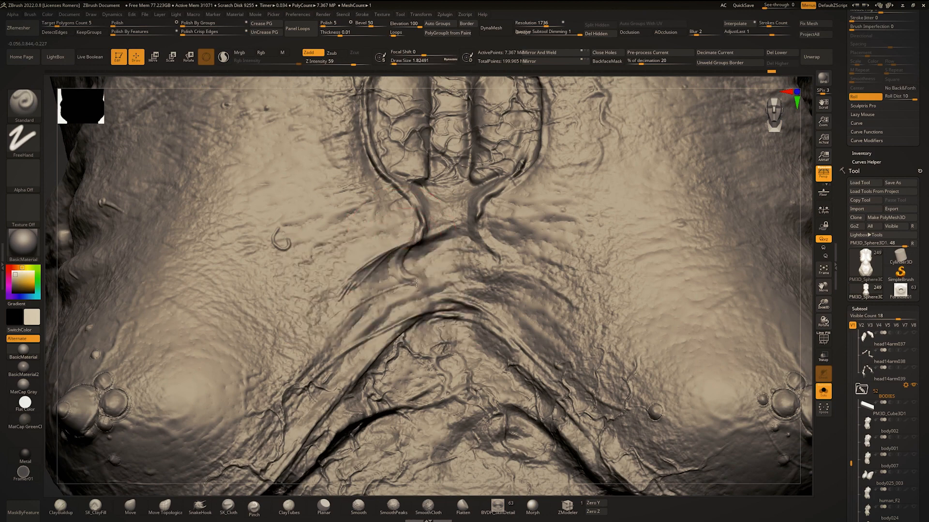
Set the draw size to about 3.1 and sculpt a small curled fold beneath the sternum recess.
key(space)
drag(420, 276, 401, 270)
key(space)
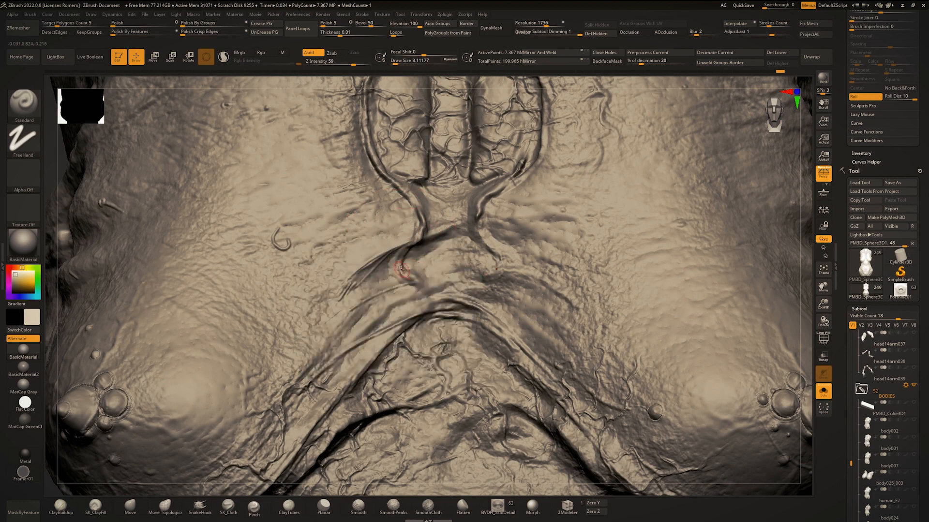
drag(478, 217, 477, 231)
alt+right_drag(411, 229, 420, 257)
ctrl+right_drag(420, 256, 414, 308)
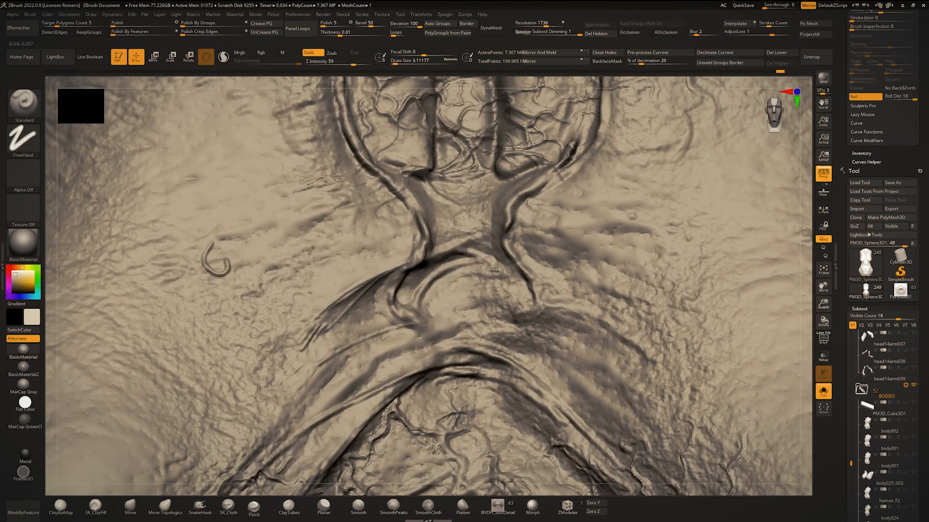
Sculpt flowing folds along the arched band between the breasts with the Standard brush.
ctrl+right_drag(491, 309, 484, 266)
mouse_move(483, 266)
alt+right_down()
mouse_move(462, 248)
mouse_move(458, 229)
mouse_move(457, 312)
alt+right_up()
mouse_move(456, 312)
alt+right_down()
mouse_move(454, 265)
mouse_move(450, 309)
alt+right_up()
key(space)
drag(367, 278, 364, 281)
key(space)
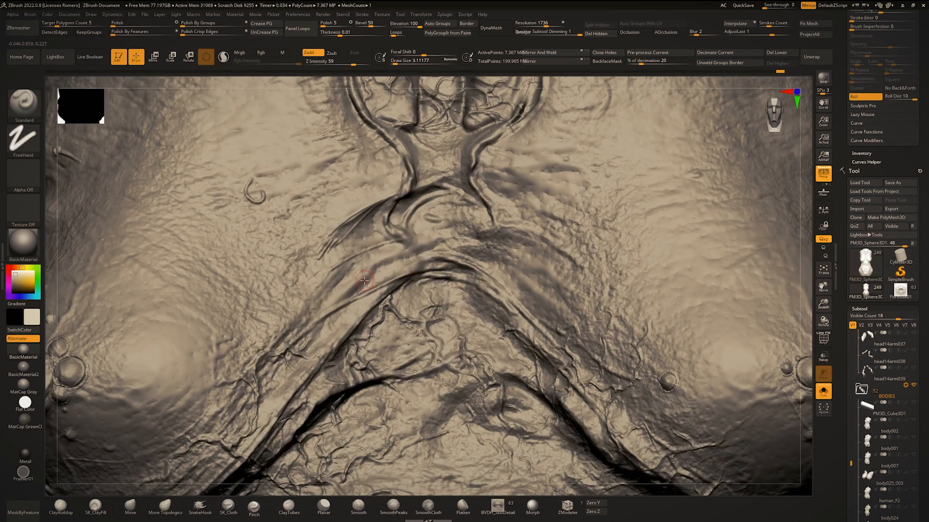
alt+right_drag(404, 257, 410, 286)
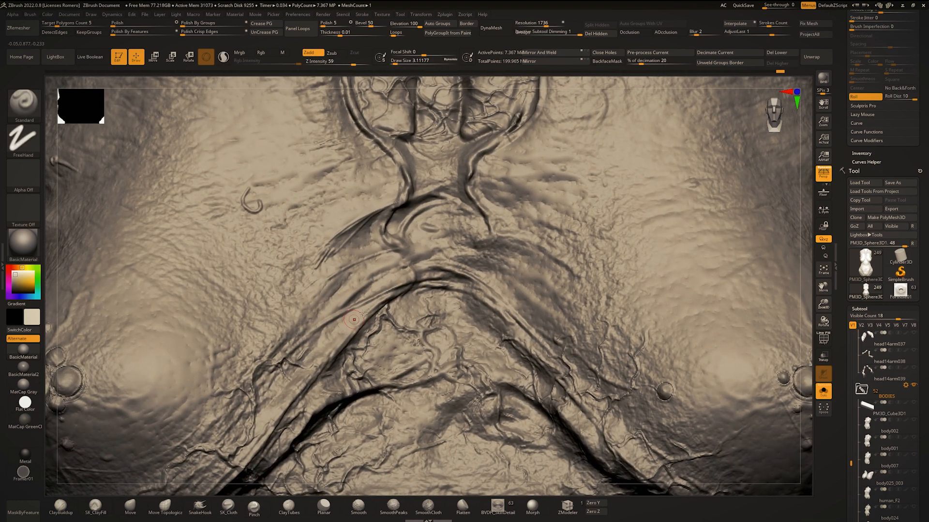
drag(534, 357, 505, 324)
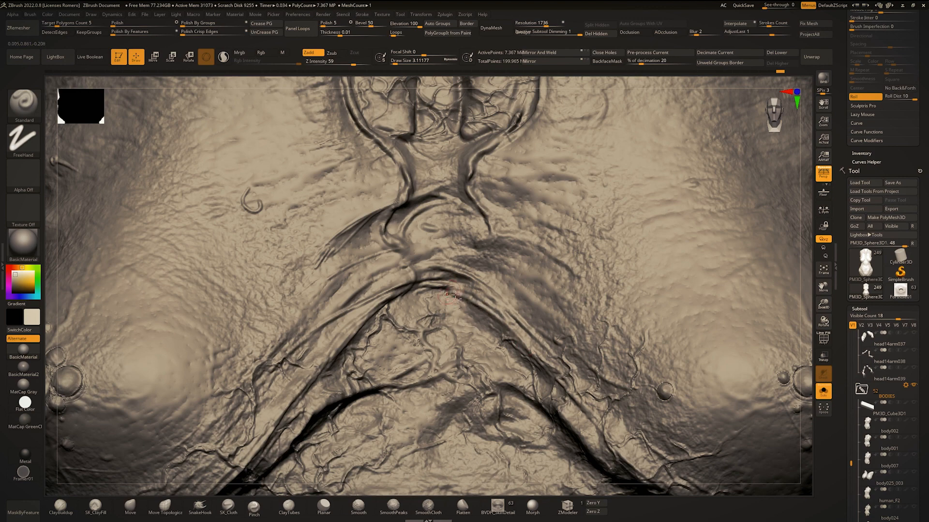
Refine the creases under the arch between the breasts and raise the draw size to about 8.4.
alt+right_drag(457, 383, 426, 349)
mouse_move(427, 349)
ctrl+right_down()
mouse_move(420, 311)
mouse_move(300, 383)
mouse_move(406, 254)
mouse_move(436, 266)
mouse_move(372, 300)
ctrl+right_up()
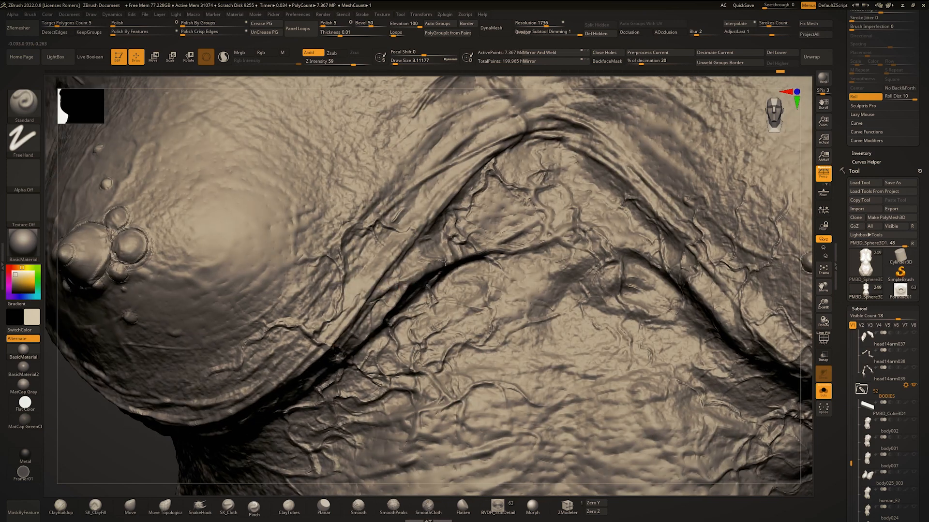
mouse_move(465, 258)
right_down()
mouse_move(420, 259)
mouse_move(416, 208)
mouse_move(417, 256)
right_up()
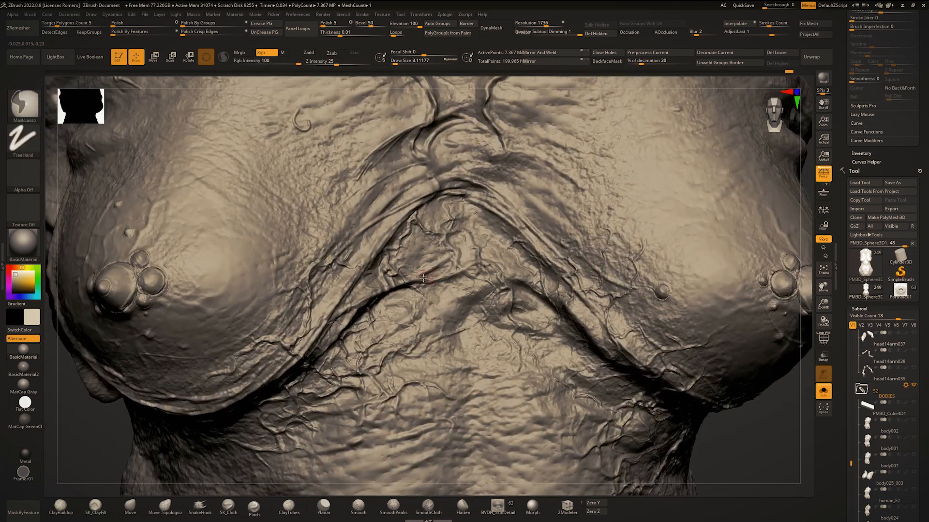
key(space)
key(shift)
Set the draw size to about 10.5 and sculpt a smooth rounded swelling beside the socket opening on the side of the back.
mouse_move(297, 226)
alt+right_down()
mouse_move(306, 287)
mouse_move(284, 310)
mouse_move(237, 281)
alt+right_up()
mouse_move(237, 280)
right_down()
mouse_move(282, 324)
mouse_move(316, 312)
mouse_move(290, 220)
right_up()
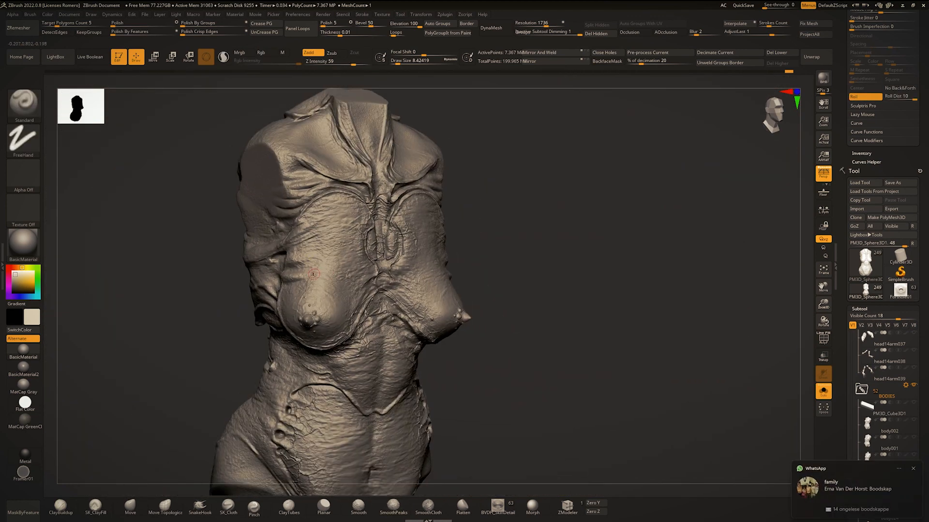
mouse_move(401, 295)
right_down()
mouse_move(349, 286)
mouse_move(285, 310)
mouse_move(378, 377)
right_up()
mouse_move(377, 378)
alt+right_down()
mouse_move(396, 280)
mouse_move(360, 231)
mouse_move(381, 274)
mouse_move(415, 271)
mouse_move(387, 295)
alt+right_up()
mouse_move(348, 251)
alt+right_down()
mouse_move(380, 268)
mouse_move(364, 238)
mouse_move(322, 242)
mouse_move(393, 301)
alt+right_up()
mouse_move(268, 266)
ctrl+right_down()
mouse_move(262, 213)
mouse_move(312, 252)
ctrl+right_up()
right_drag(247, 261, 336, 257)
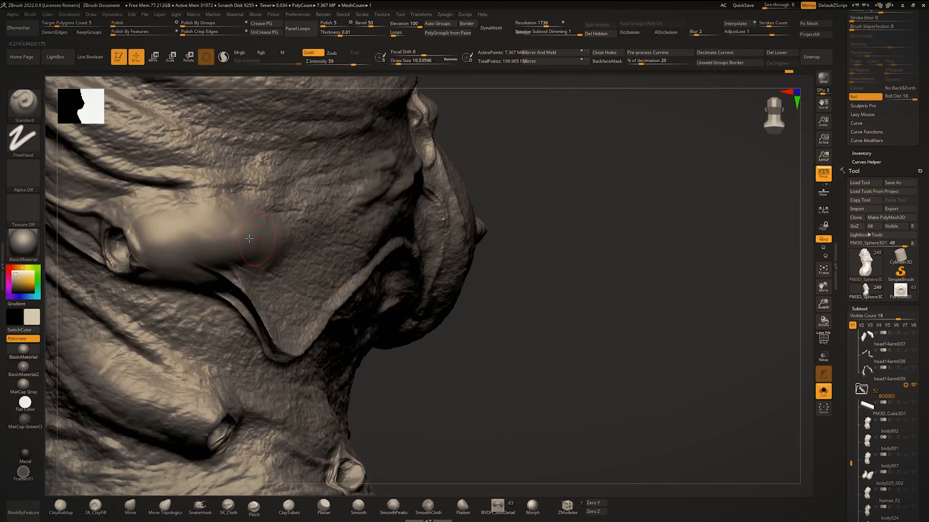
Turn off Solo and sculpt the folds around the tube socket and mid-back with a draw size of about 5.8.
key(ctrl+shift+s)
mouse_move(179, 259)
right_down()
mouse_move(207, 257)
mouse_move(169, 259)
mouse_move(240, 263)
right_up()
key(shift)
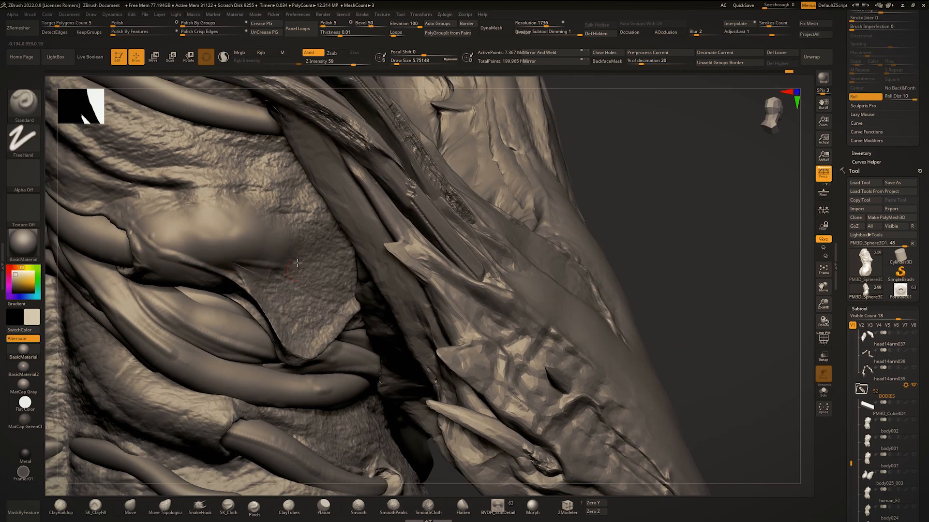
mouse_move(300, 265)
ctrl+right_down()
mouse_move(302, 230)
mouse_move(369, 228)
mouse_move(235, 243)
ctrl+right_up()
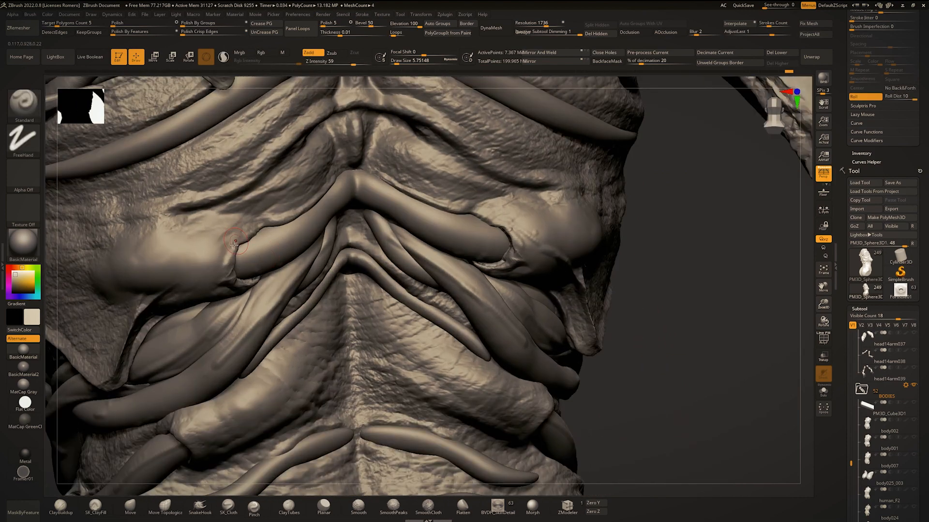
mouse_move(299, 212)
alt+right_down()
mouse_move(268, 237)
mouse_move(304, 238)
mouse_move(306, 271)
alt+right_up()
drag(316, 185, 287, 196)
ctrl+right_drag(265, 215, 263, 172)
alt+right_drag(264, 172, 317, 223)
mouse_move(317, 224)
ctrl+right_down()
mouse_move(319, 255)
mouse_move(309, 224)
ctrl+right_up()
Set the draw size to about 2.2 and draw thin creases along the back skin above the curved tube.
key(space)
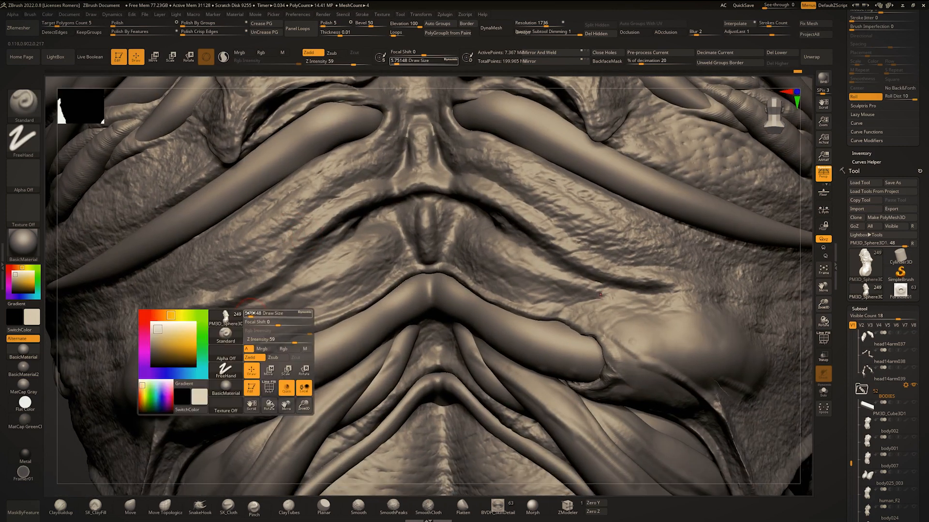
drag(252, 318, 380, 246)
mouse_move(396, 233)
ctrl+right_down()
mouse_move(393, 203)
mouse_move(339, 233)
mouse_move(345, 290)
ctrl+right_up()
alt+right_drag(366, 219, 339, 264)
key(space)
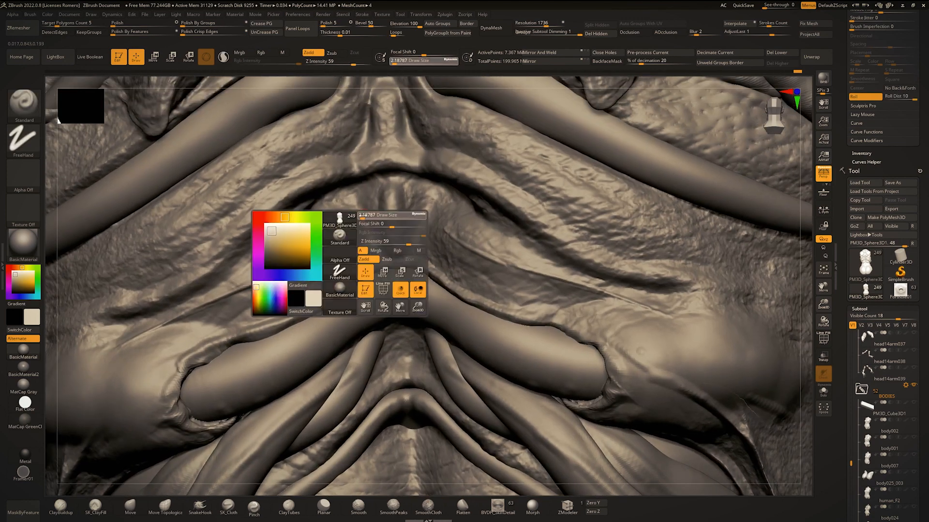
mouse_move(254, 287)
mouse_down()
mouse_move(195, 313)
mouse_move(271, 299)
mouse_up()
mouse_move(303, 280)
ctrl+right_down()
mouse_move(305, 242)
mouse_move(307, 291)
ctrl+right_up()
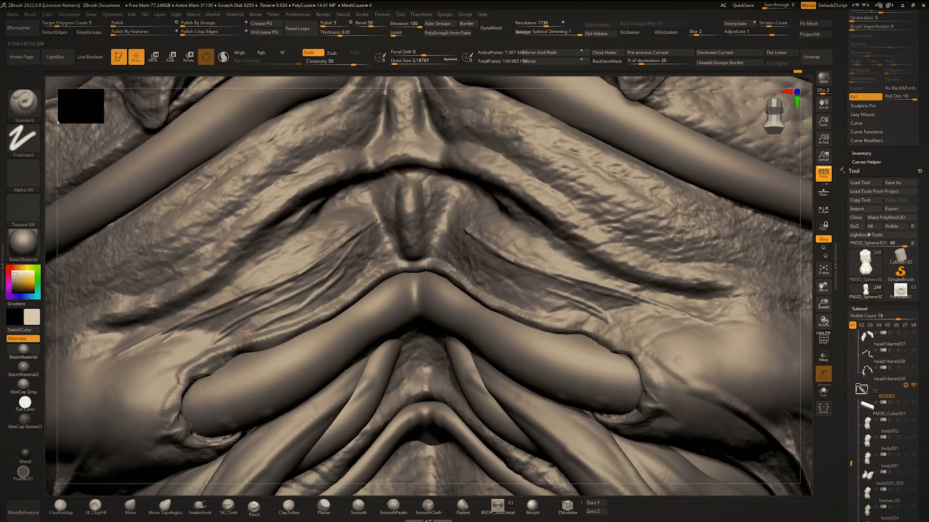
Refine the creases beside the spine recess with a draw size of about 1.0, then smooth them with SmoothPeaks at about 4.3.
ctrl+right_drag(242, 334, 271, 271)
right_drag(339, 261, 271, 264)
ctrl+right_drag(271, 264, 334, 261)
mouse_move(334, 222)
ctrl+right_down()
mouse_move(336, 253)
mouse_move(373, 263)
ctrl+right_up()
right_drag(339, 236, 332, 261)
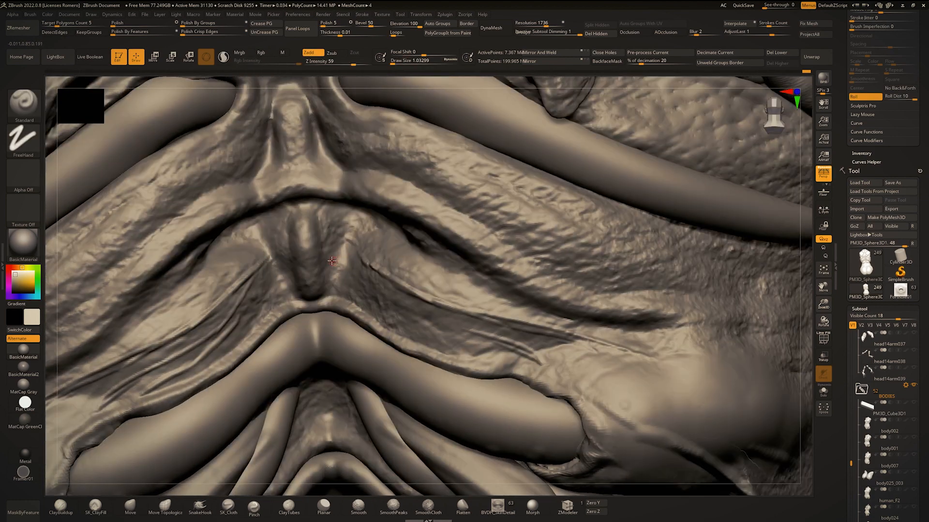
key(shift)
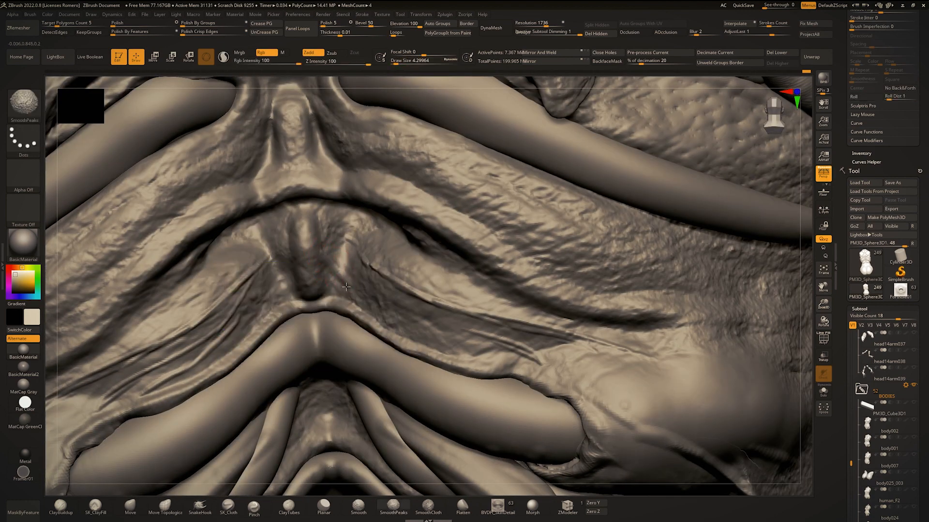
mouse_move(350, 285)
ctrl+right_down()
mouse_move(348, 241)
mouse_move(346, 327)
ctrl+right_up()
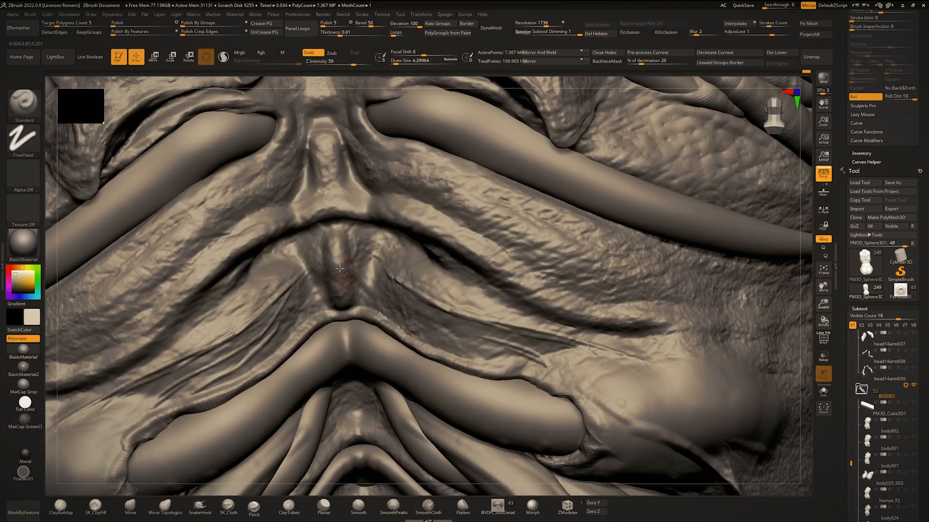
Switch to the Move brush and reshape the arch above the spine recess with a draw size of about 20.
alt+right_drag(334, 189, 346, 260)
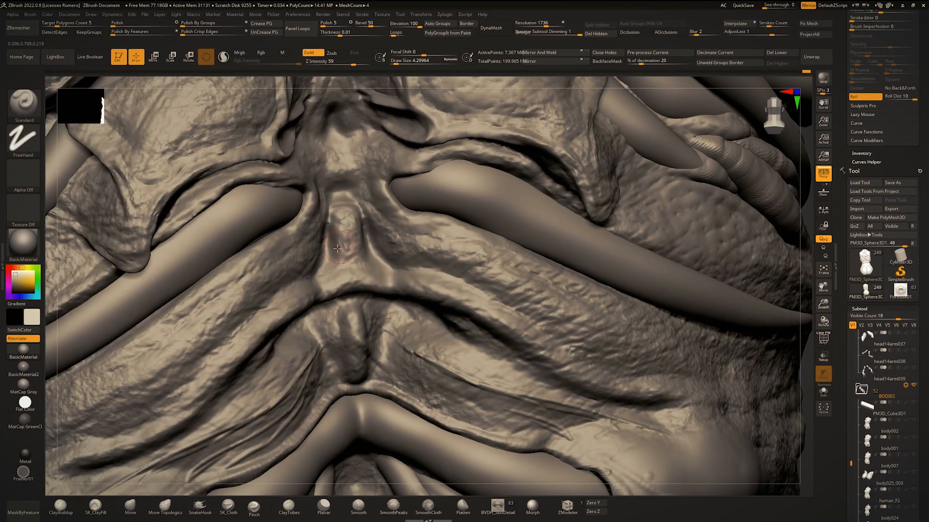
mouse_move(353, 213)
ctrl+right_down()
mouse_move(351, 167)
mouse_move(346, 232)
mouse_move(328, 223)
mouse_move(340, 147)
mouse_move(341, 192)
ctrl+right_up()
key(shift)
key(b)
key(m)
key(v)
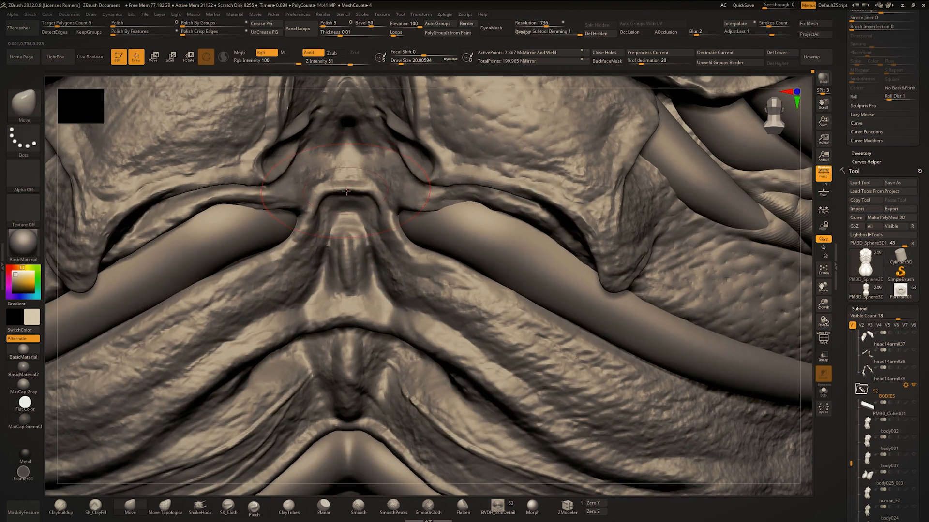
mouse_move(346, 192)
mouse_down()
mouse_move(345, 178)
mouse_move(326, 186)
mouse_move(337, 189)
mouse_up()
Set the draw size to about 1.3 and pull the upper edge of the spine arch upward with Move.
key(space)
key(space)
key(space)
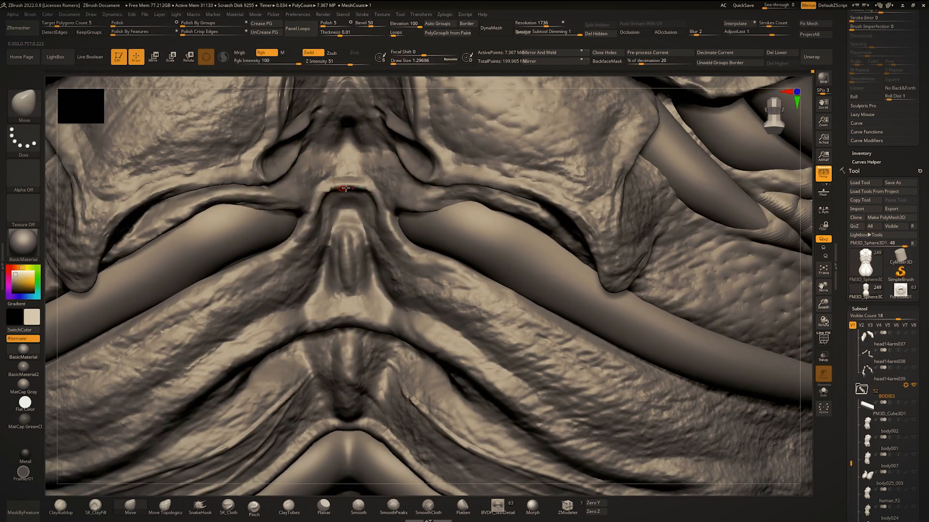
mouse_move(345, 188)
ctrl+right_down()
mouse_move(346, 150)
mouse_move(349, 186)
ctrl+right_up()
key(space)
drag(349, 185, 348, 174)
Sculpt the hollow beside the spine above the arch with the Standard brush at a draw size of about 11.7, then smooth it.
ctrl+right_drag(348, 175, 347, 140)
alt+right_drag(348, 140, 393, 223)
mouse_move(392, 222)
ctrl+right_down()
mouse_move(394, 269)
mouse_move(393, 211)
mouse_move(417, 223)
ctrl+right_up()
key(1)
ctrl+right_drag(417, 223, 409, 269)
key(space)
drag(390, 276, 395, 274)
ctrl+right_drag(400, 267, 397, 287)
mouse_move(390, 273)
shift+mouse_down()
mouse_move(382, 263)
mouse_move(394, 251)
shift+mouse_up()
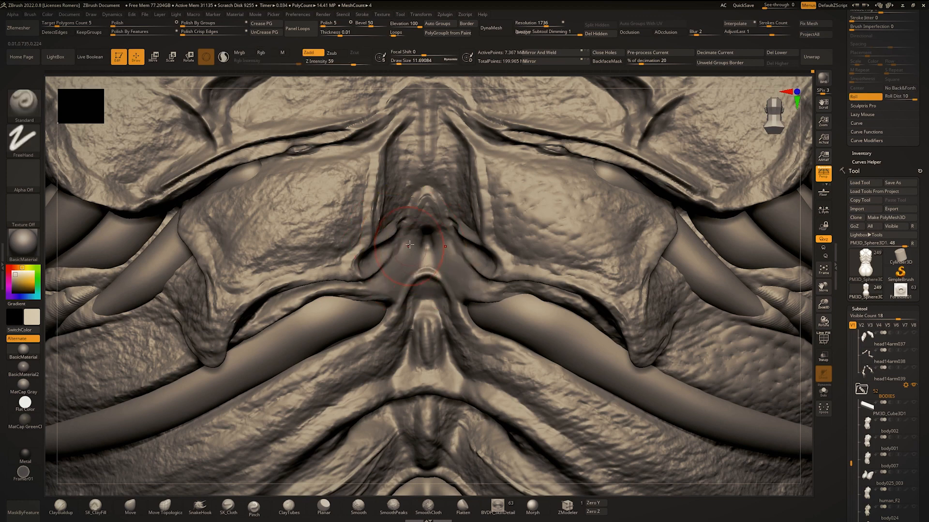
mouse_move(403, 270)
ctrl+right_down()
mouse_move(400, 244)
mouse_move(400, 254)
ctrl+right_up()
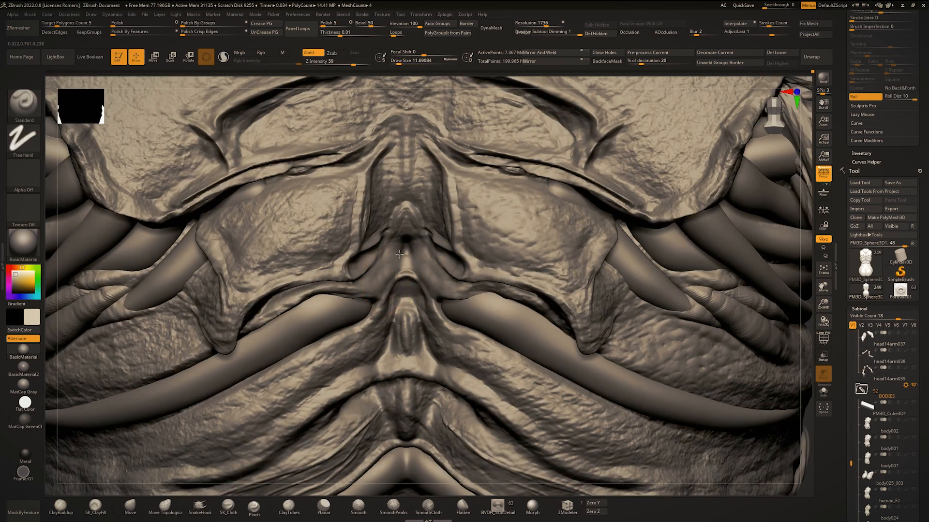
key(b)
key(c)
key(b)
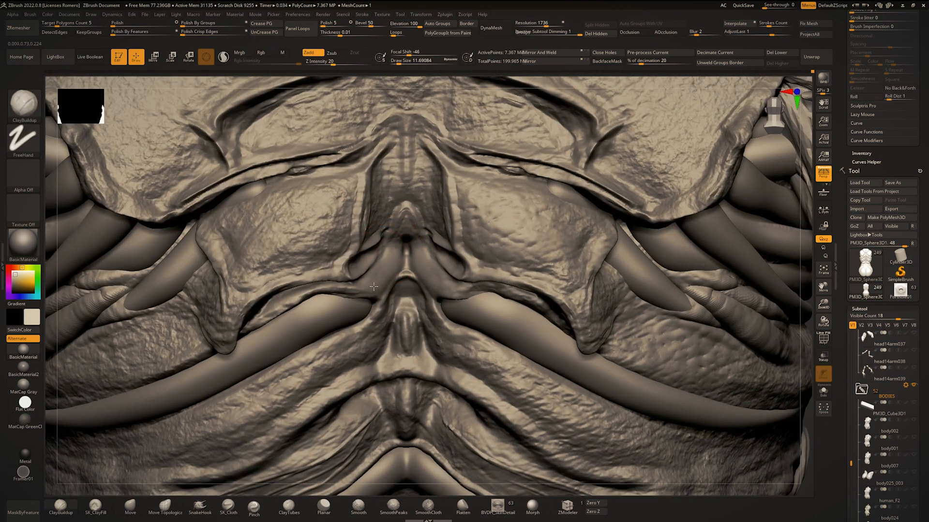
key([)
Switch to the Standard brush with a draw size of about 3.1 and sculpt the skin around the upper curved tube and the folds beneath it.
key(b)
key(s)
key(t)
key(space)
click(317, 294)
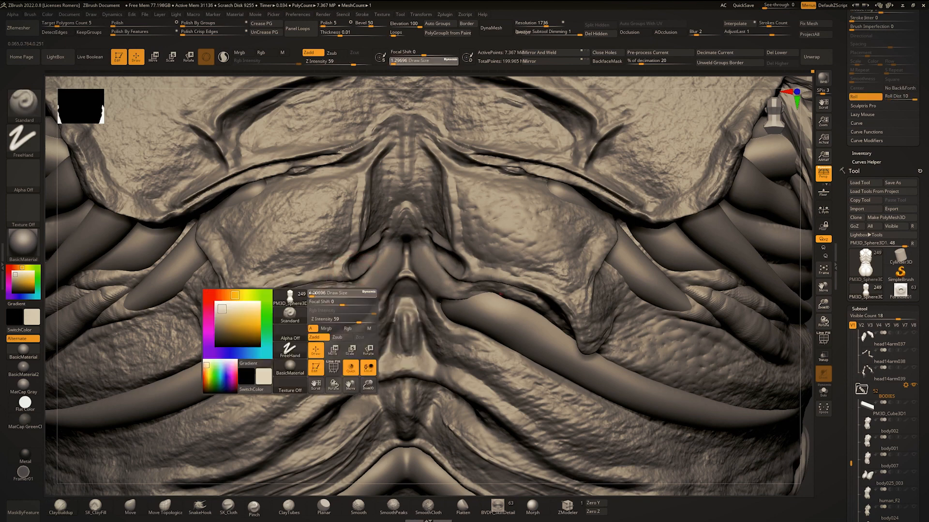
drag(310, 293, 272, 312)
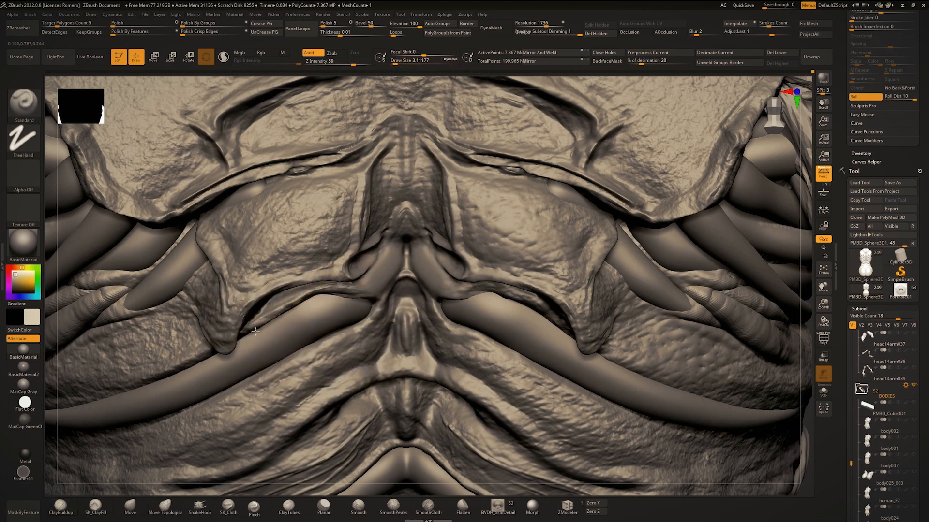
mouse_move(390, 278)
ctrl+right_down()
mouse_move(393, 255)
mouse_move(409, 276)
ctrl+right_up()
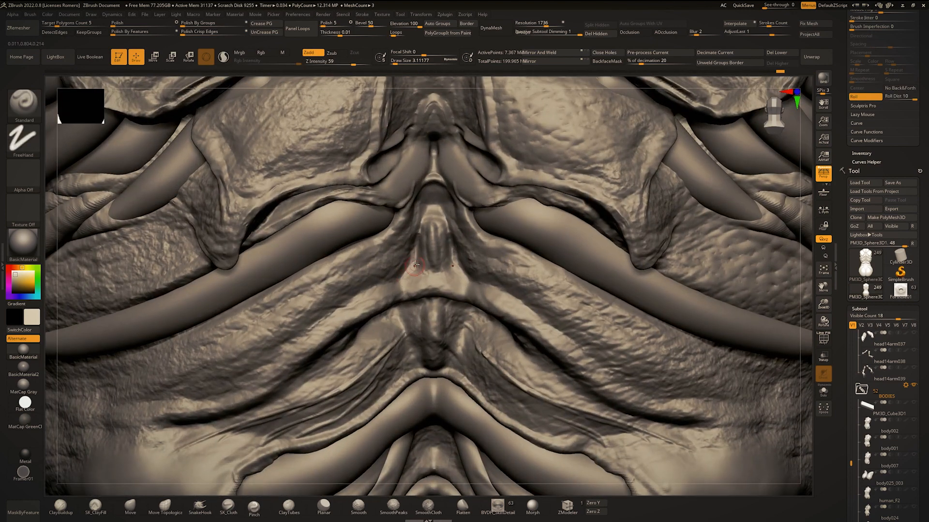
alt+right_drag(345, 259, 359, 211)
drag(349, 263, 292, 300)
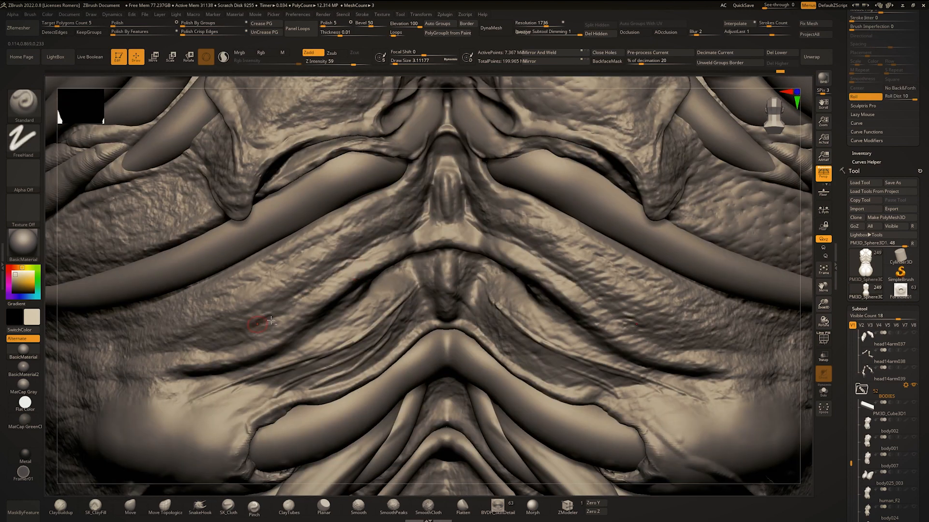
Increase the draw size to about 9.4 and sculpt the skin fold bordering the lower curved tube's socket.
alt+right_drag(271, 329, 320, 277)
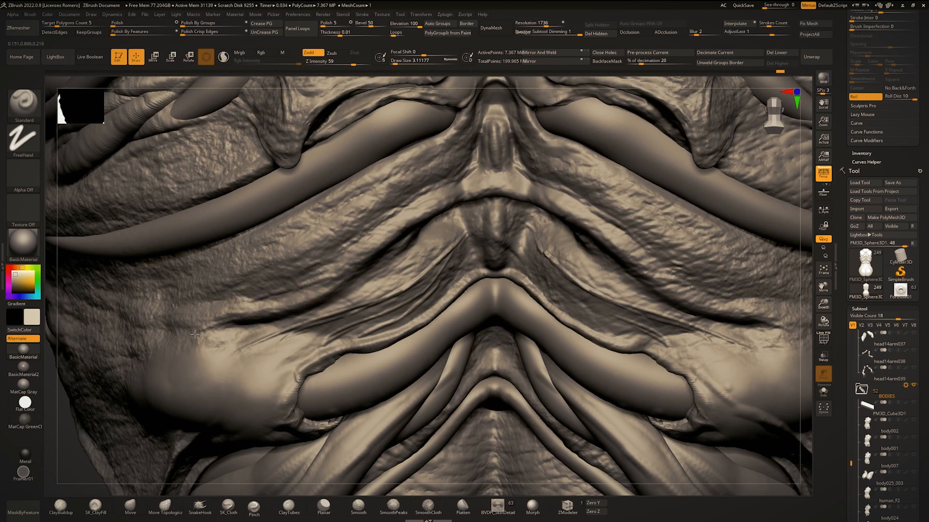
ctrl+right_drag(302, 325, 295, 302)
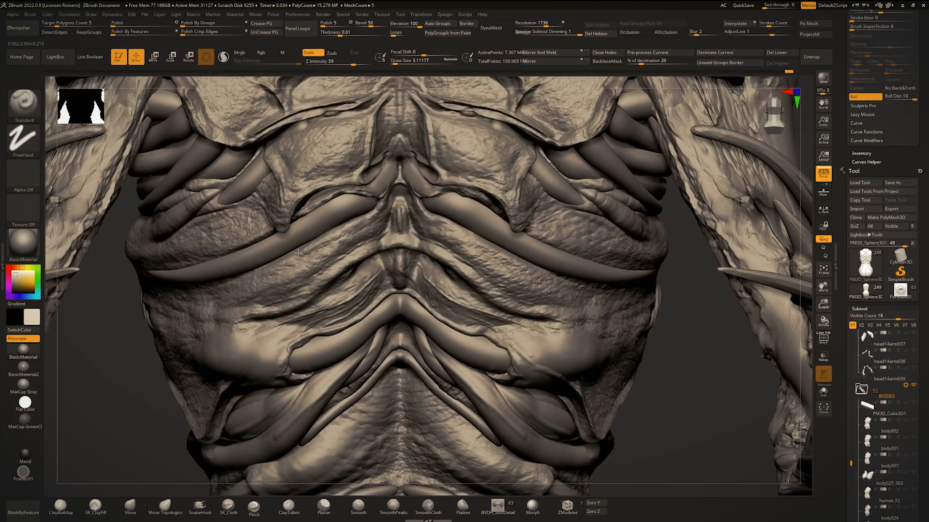
ctrl+right_drag(270, 270, 263, 293)
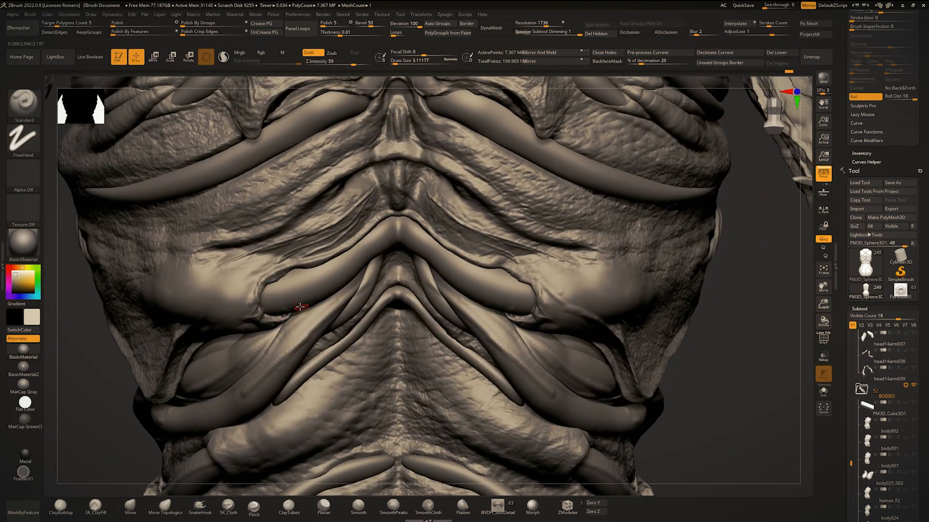
key(])
right_drag(287, 356, 295, 314)
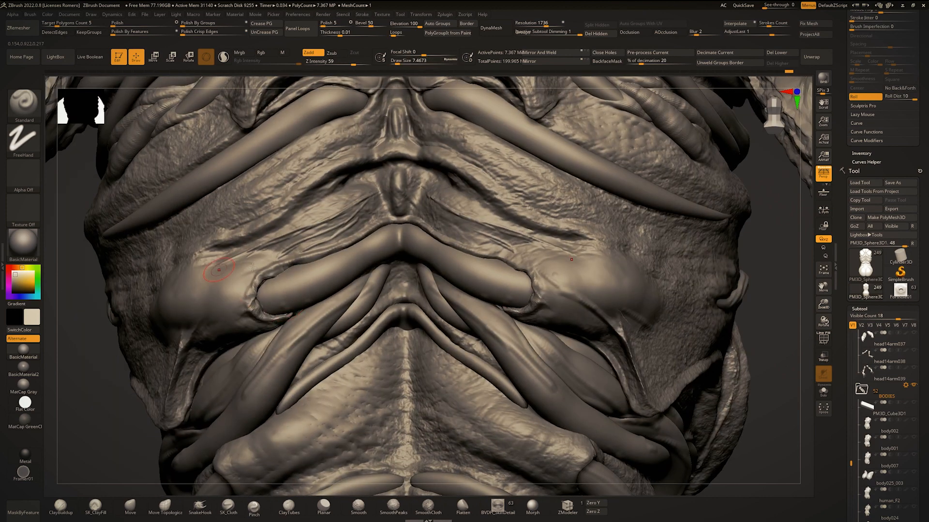
right_drag(253, 267, 290, 271)
key(space)
click(271, 296)
mouse_move(225, 315)
ctrl+right_down()
mouse_move(252, 261)
mouse_move(290, 315)
ctrl+right_up()
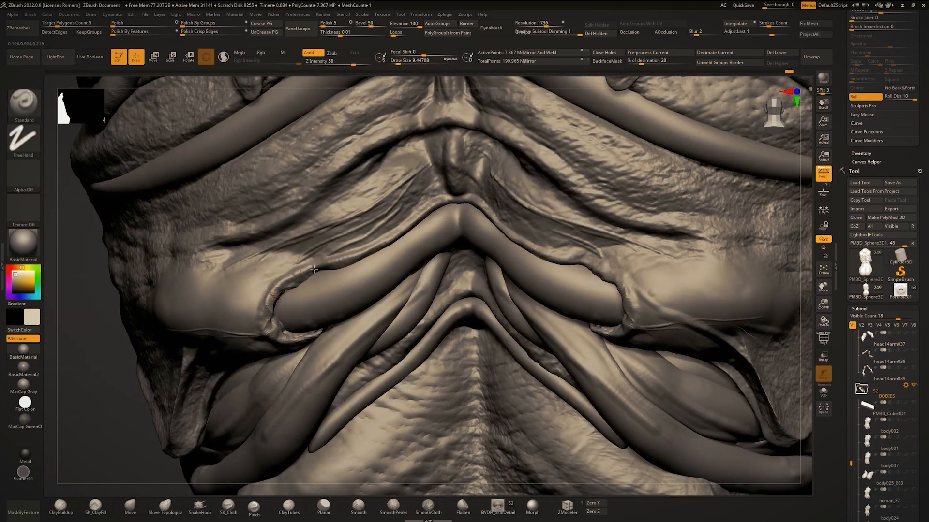
drag(314, 269, 323, 268)
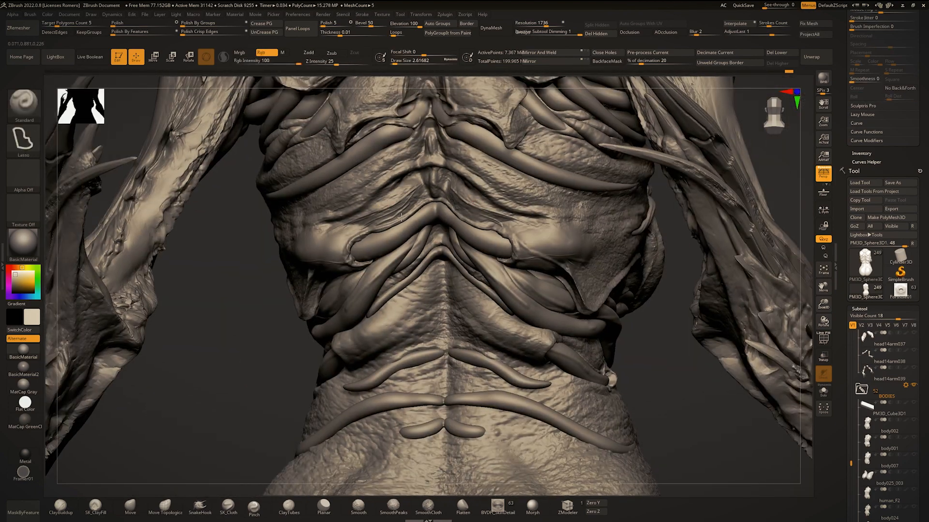
Reshape the skin edge over the lower curved tube with the Move brush at draw sizes of about 11.7 and 26.9.
key(space)
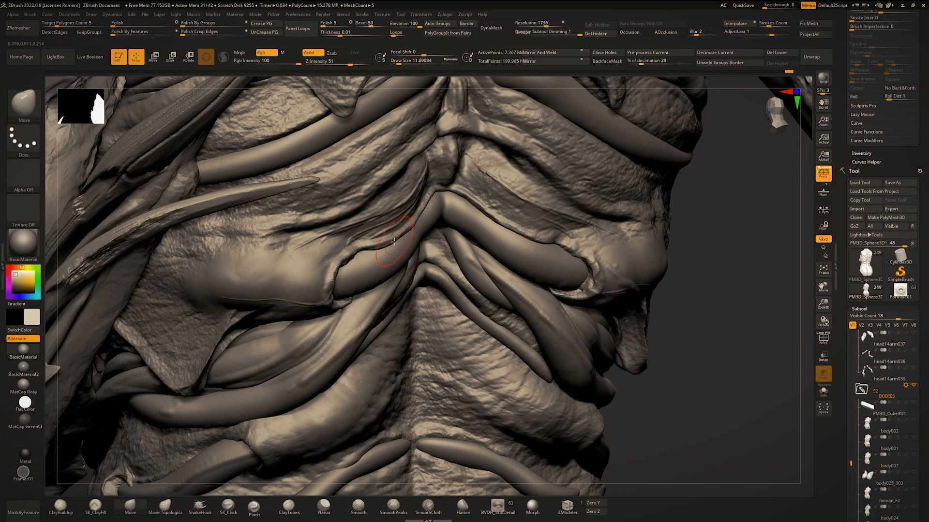
drag(387, 242, 395, 243)
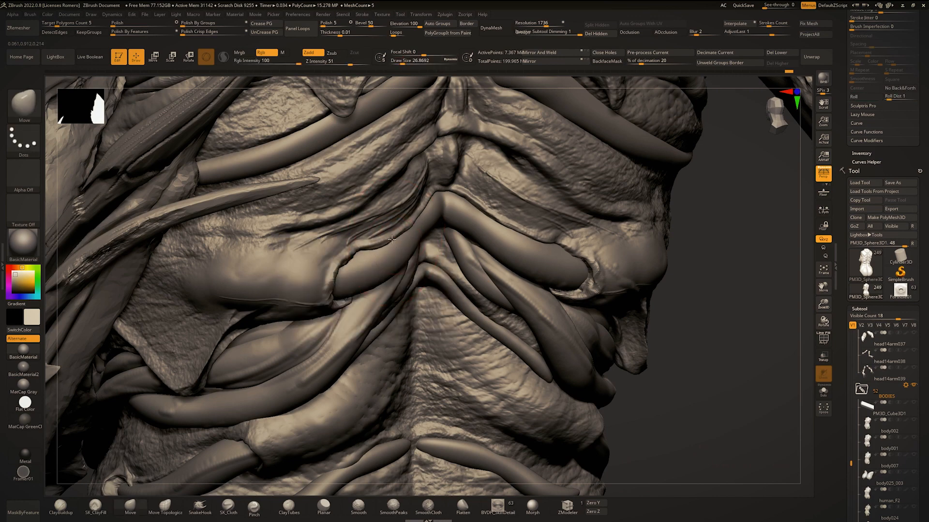
key(space)
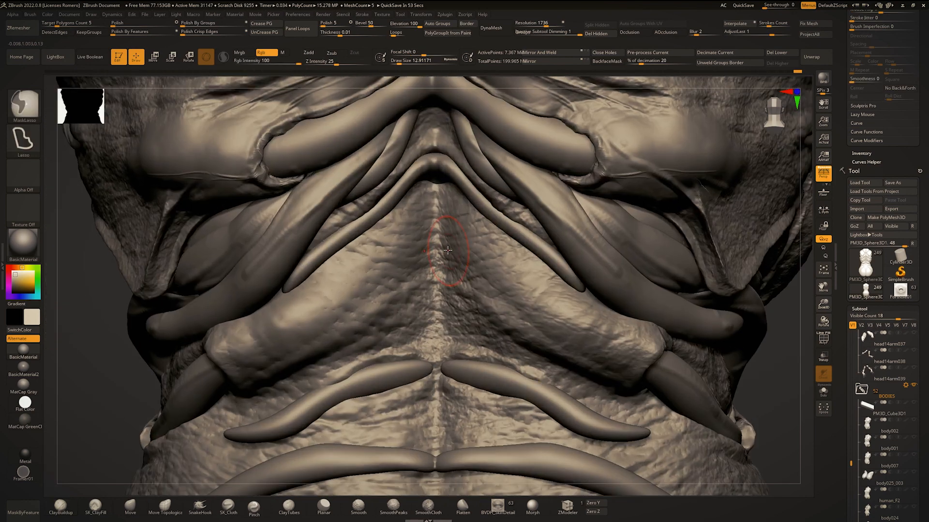
Sculpt and smooth the skin wrinkles beside the lower spine with the Standard brush at a draw size of about 7.5.
key(space)
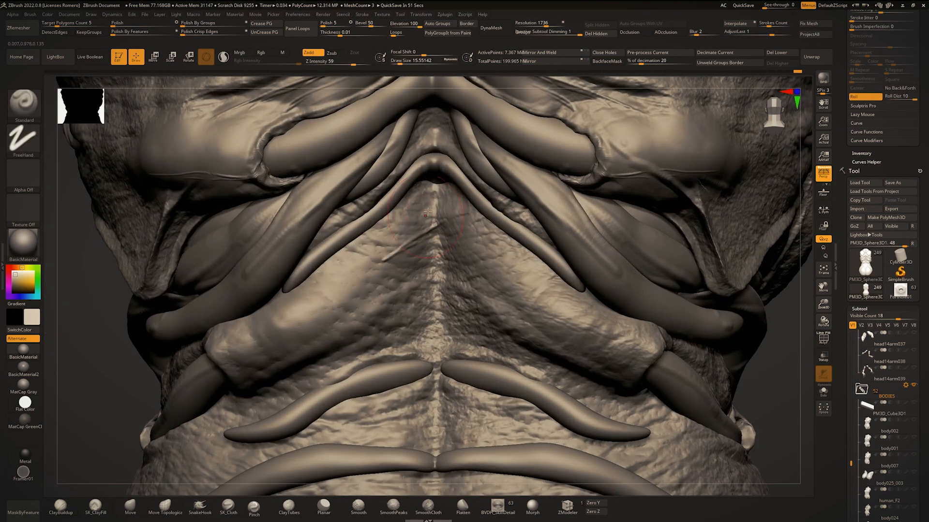
key(bracketleft)
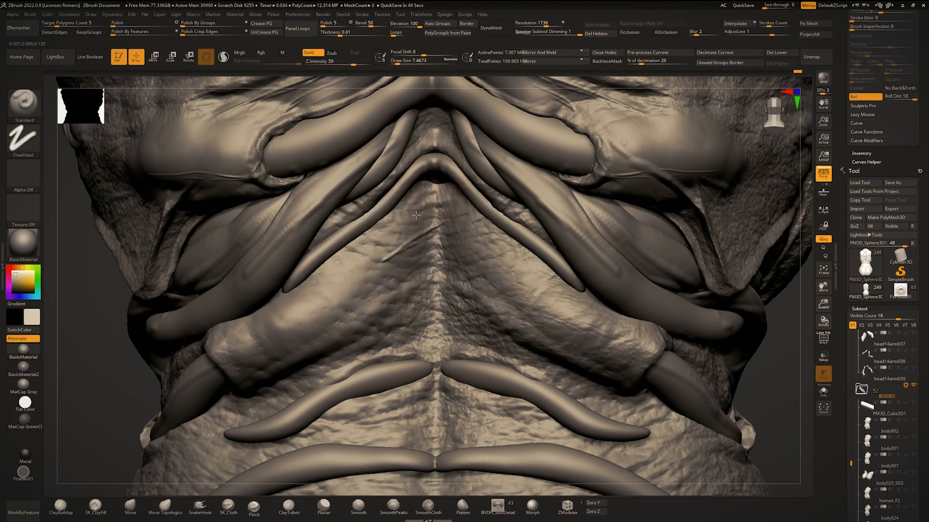
shift+drag(400, 250, 387, 257)
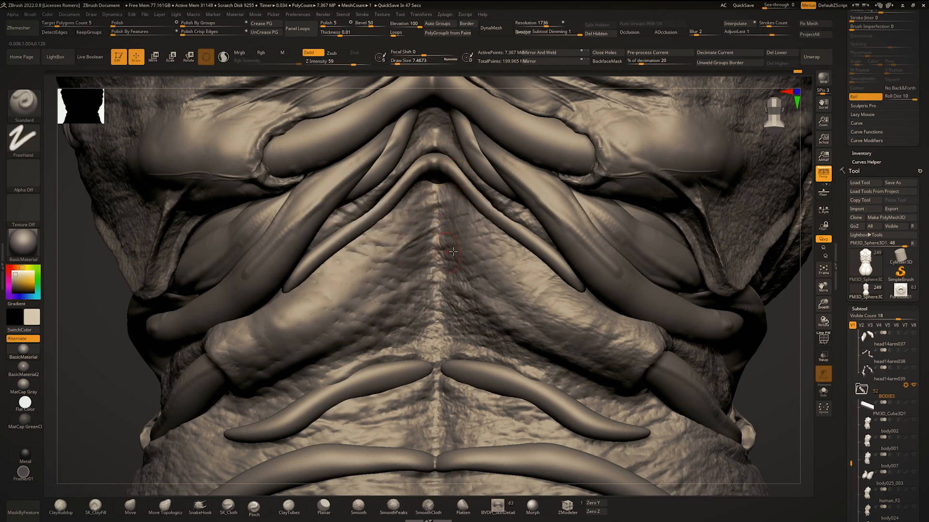
ctrl+right_drag(453, 260, 476, 281)
drag(479, 280, 442, 280)
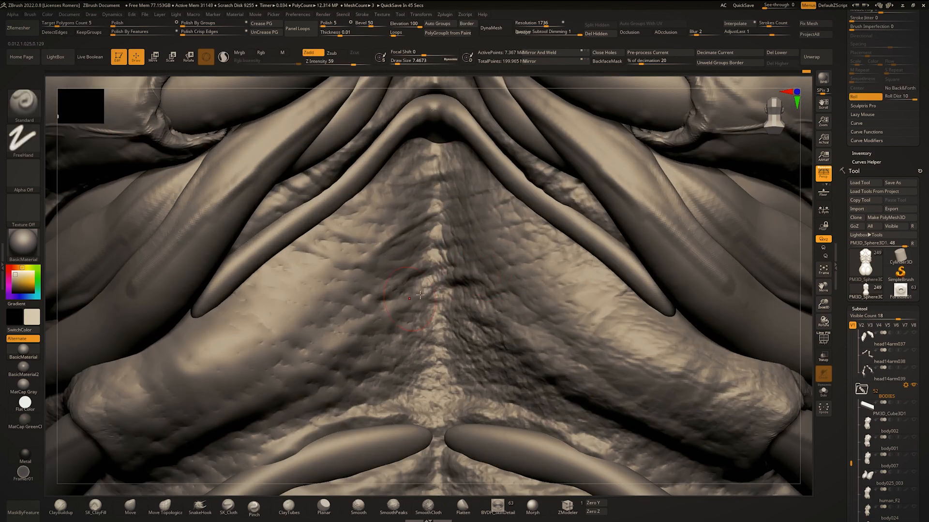
mouse_move(457, 285)
ctrl+right_down()
mouse_move(451, 237)
mouse_move(447, 285)
ctrl+right_up()
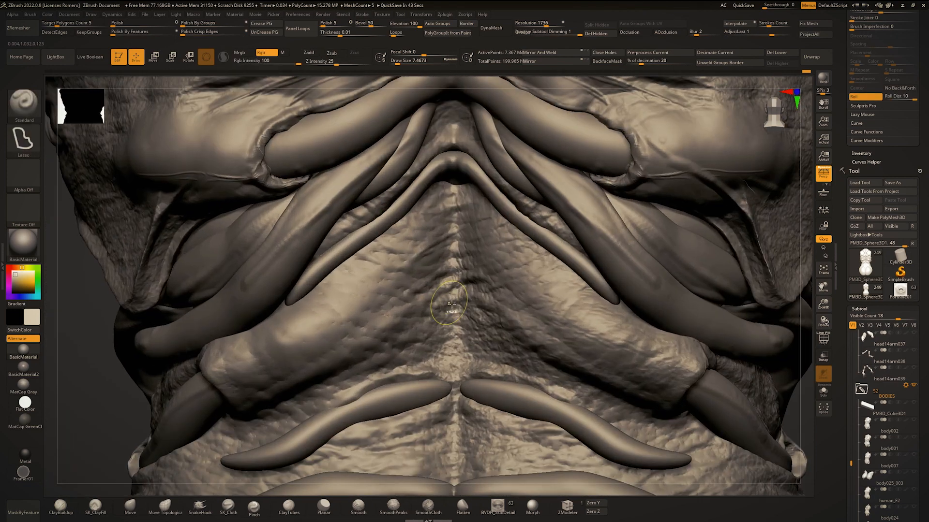
Detail the lower spine ridge with Standard at draw sizes of about 2.2 and 6.6, softening it with SmoothPeaks.
key(s)
mouse_move(464, 311)
mouse_down()
mouse_move(447, 315)
mouse_move(478, 324)
mouse_up()
key(s)
key(space)
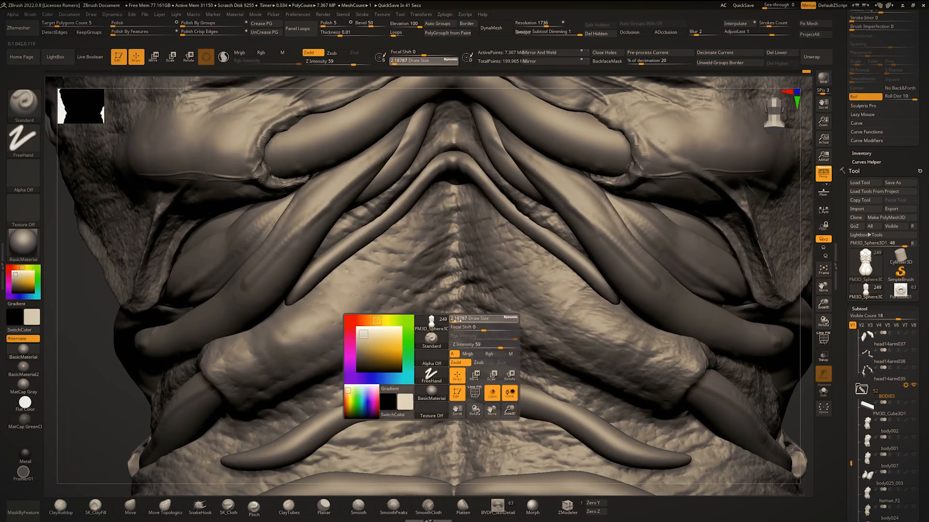
mouse_move(441, 330)
ctrl+right_down()
mouse_move(419, 280)
mouse_move(420, 242)
mouse_move(462, 285)
ctrl+right_up()
shift+drag(464, 277, 428, 298)
mouse_move(416, 355)
ctrl+right_down()
mouse_move(452, 305)
mouse_move(454, 328)
mouse_move(443, 274)
ctrl+right_up()
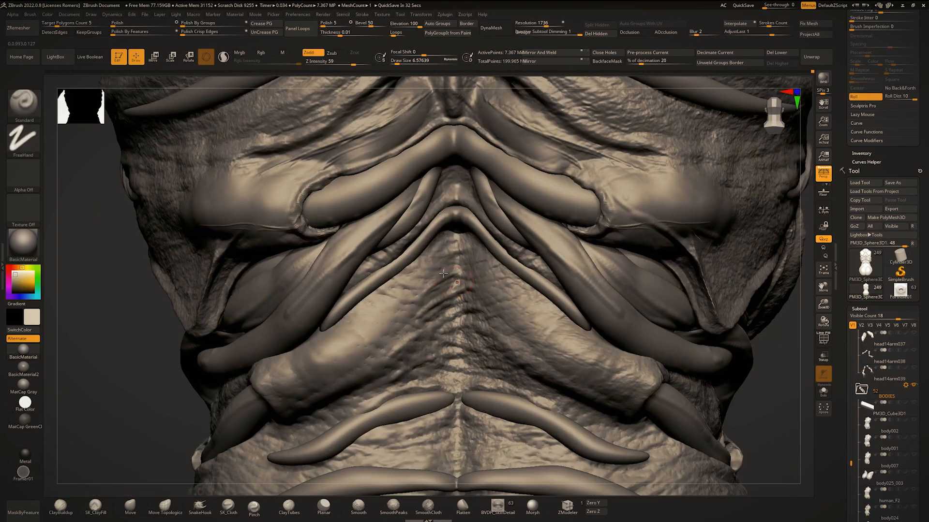
key(shift)
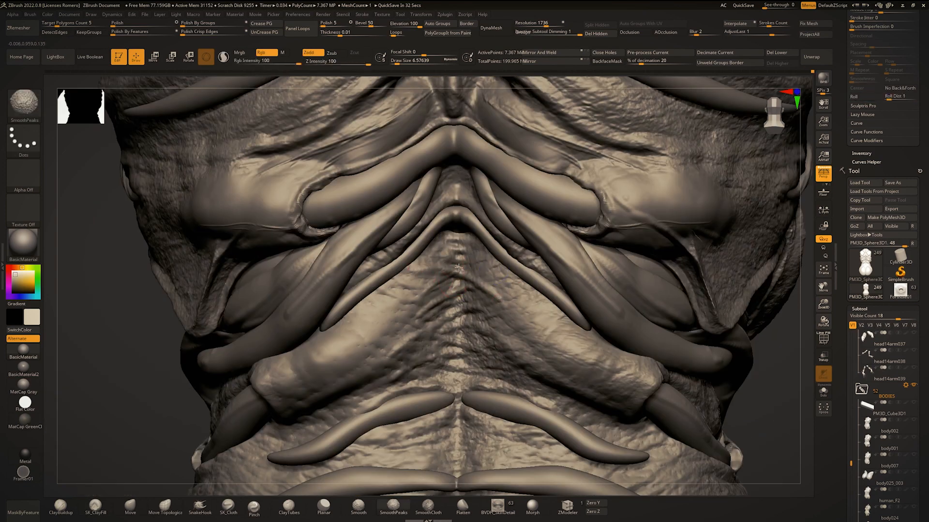
mouse_move(495, 299)
ctrl+right_down()
mouse_move(477, 261)
mouse_move(455, 299)
mouse_move(354, 332)
ctrl+right_up()
key(b)
key(d)
key(s)
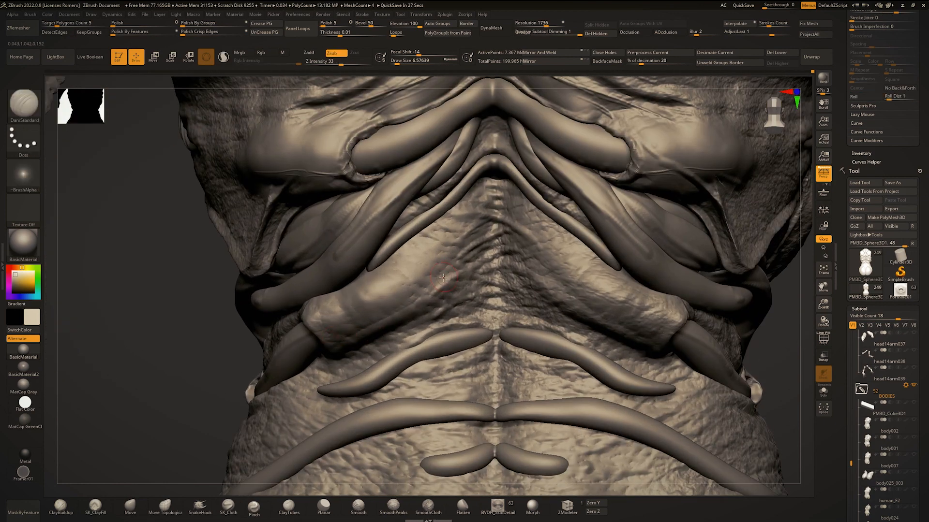
alt+right_drag(443, 277, 419, 212)
Switch back to the Standard brush at a draw size of about 9.4 and sculpt the skin between the tube pairs on the lower back.
key(space)
key(b)
key(s)
key(t)
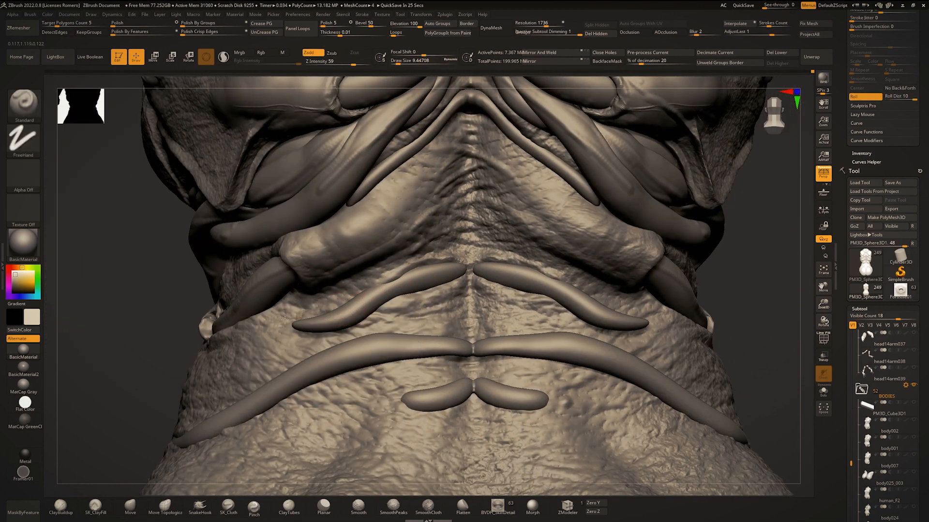
mouse_move(479, 282)
alt+right_down()
mouse_move(461, 283)
mouse_move(459, 291)
alt+right_up()
mouse_move(449, 280)
mouse_down()
mouse_move(357, 323)
mouse_move(427, 319)
mouse_up()
ctrl+right_drag(447, 301, 450, 208)
alt+right_drag(450, 208, 432, 195)
Sculpt raised skin folds around the short lowest pair of tubes and outward from their tips.
ctrl+right_drag(476, 242, 483, 333)
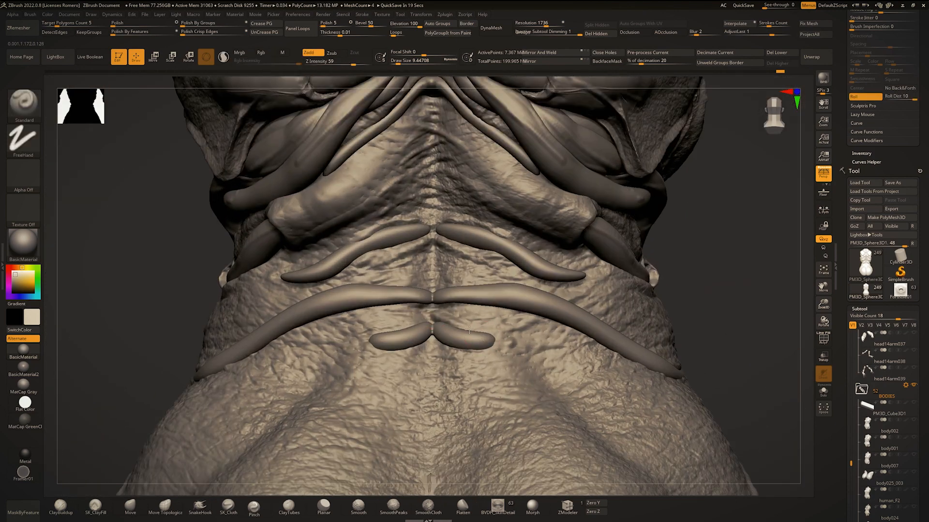
drag(499, 345, 436, 344)
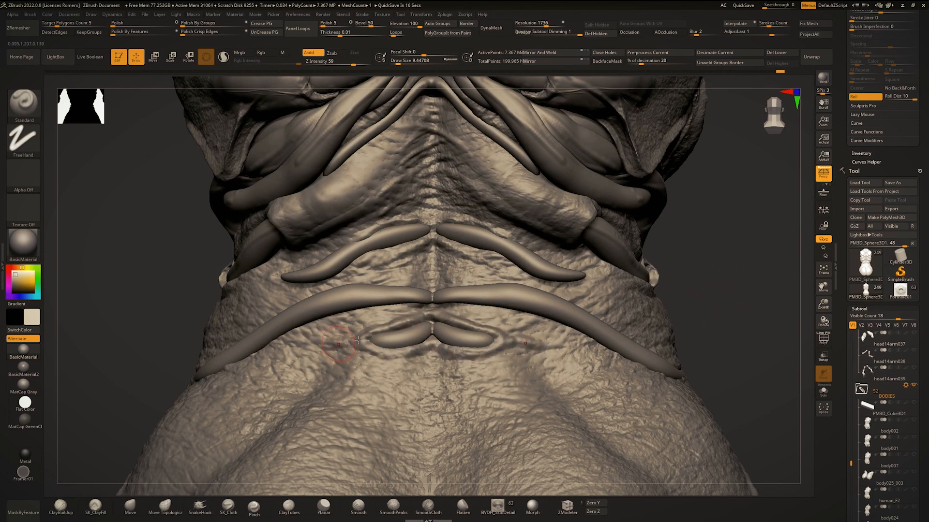
drag(357, 341, 317, 344)
Sculpt the skin around the tip of the long tube that wraps around the side of the waist.
ctrl+right_drag(334, 333, 345, 261)
right_drag(377, 300, 305, 287)
ctrl+right_drag(334, 242, 358, 301)
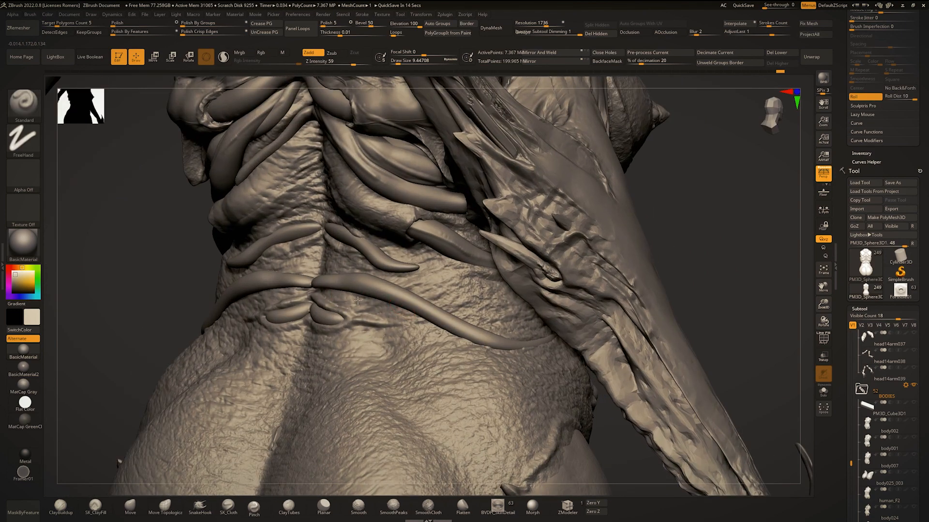
right_drag(614, 347, 587, 336)
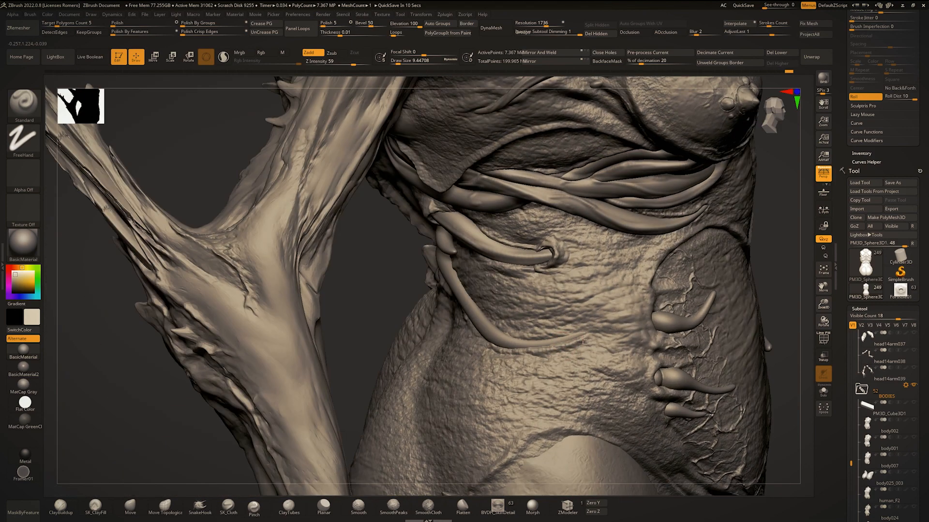
ctrl+right_drag(491, 323, 494, 329)
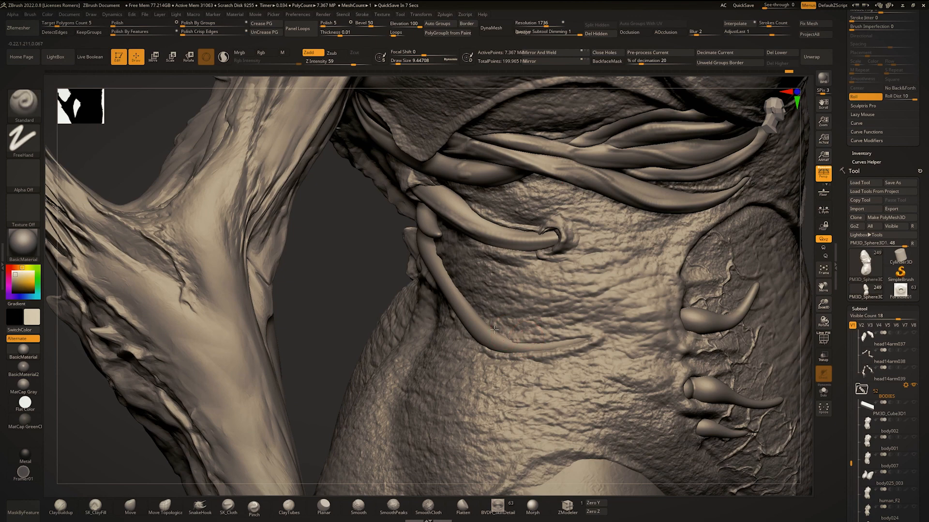
drag(539, 340, 571, 336)
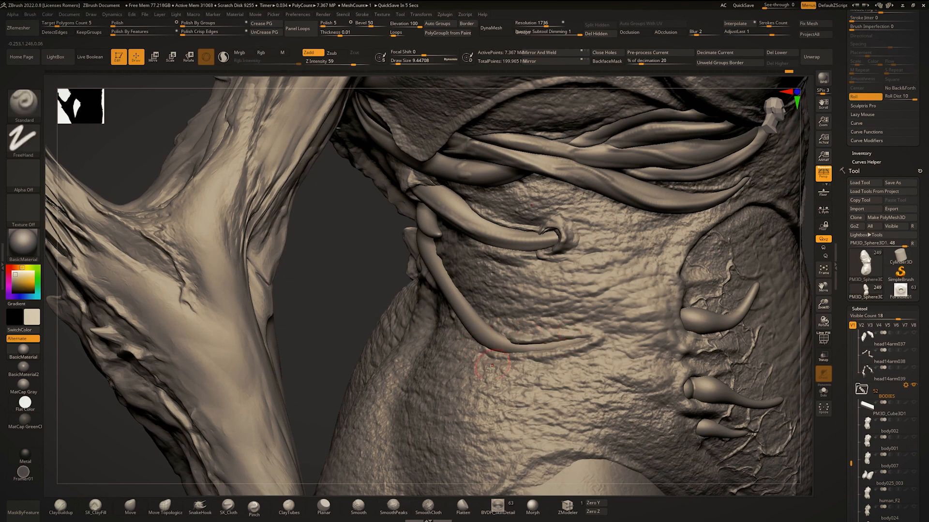
Enlarge the draw size to about 30.7 and smooth the skin beneath the long tube at the side of the waist.
key(bracketright)
key(bracketright)
key(bracketright)
key(bracketright)
key(bracketright)
shift+drag(503, 384, 428, 386)
mouse_move(508, 355)
ctrl+right_down()
mouse_move(490, 360)
mouse_move(506, 374)
ctrl+right_up()
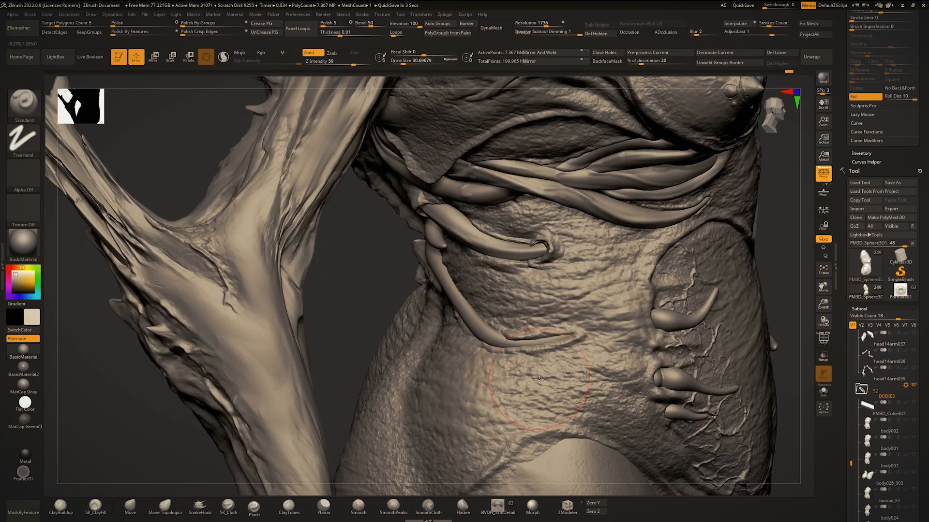
shift+drag(536, 380, 586, 384)
ctrl+right_drag(570, 372, 575, 383)
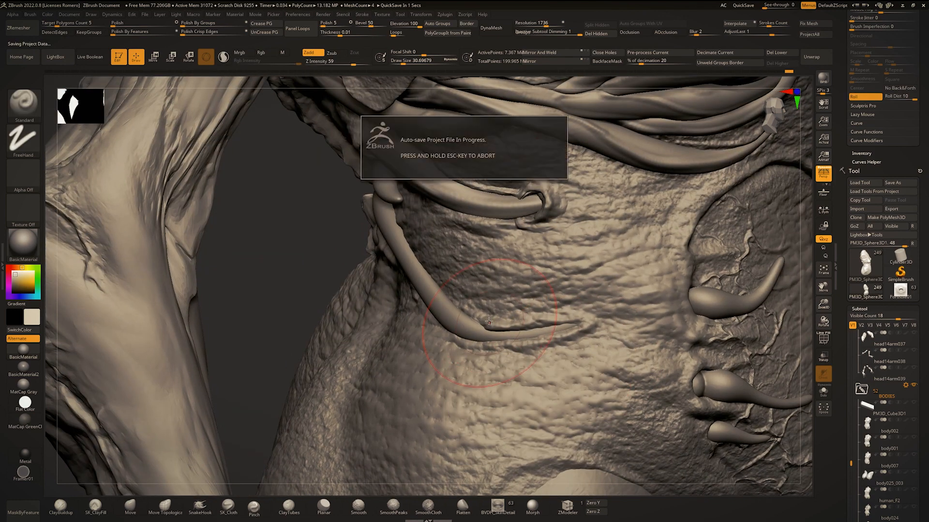
Sculpt the skin at the long tube's bend with Standard at a draw size of about 15.6, and adjust the tube end's surroundings with Move.
right_click(485, 306)
mouse_move(484, 307)
mouse_down()
mouse_move(466, 306)
mouse_move(439, 281)
mouse_up()
right_click(439, 280)
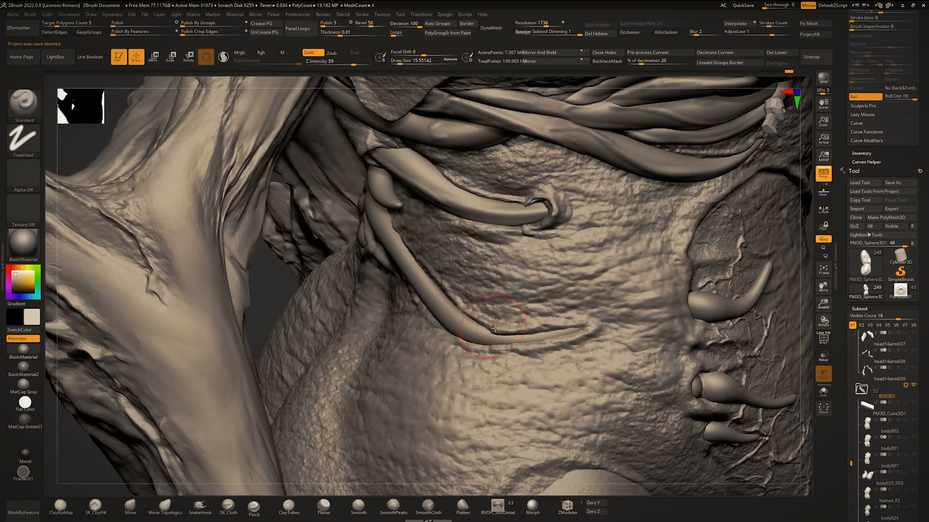
key(b)
key(m)
key(v)
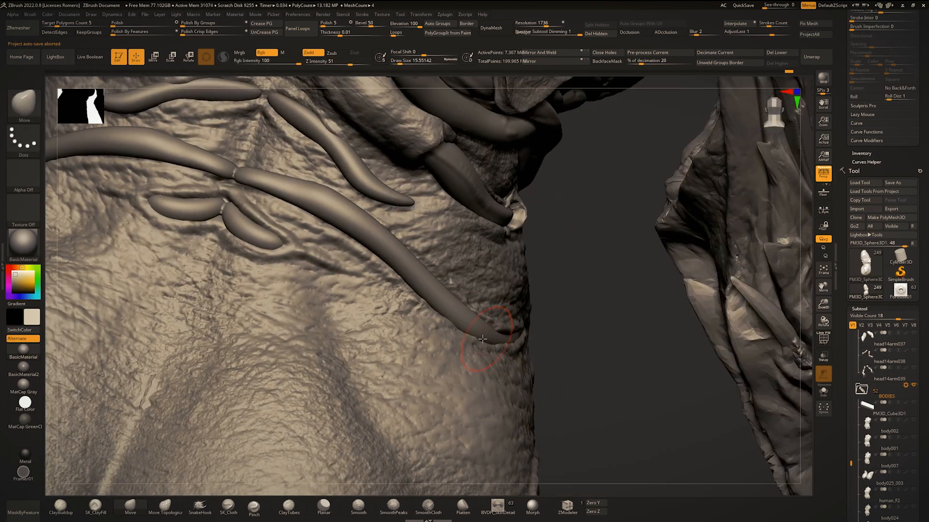
key(ctrl)
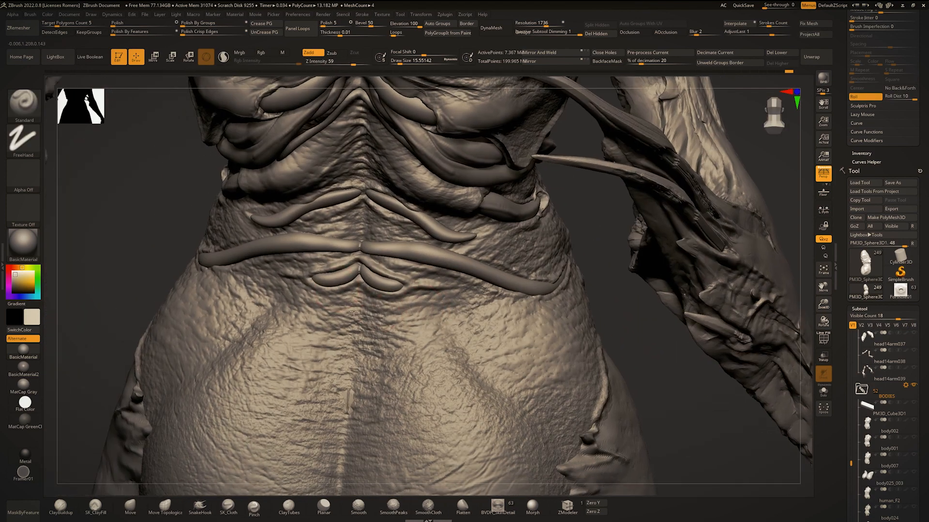
Sculpt skin folds below the shortest tube pair on the lower back with Standard, reducing the draw size to about 7.5.
right_drag(354, 312, 353, 315)
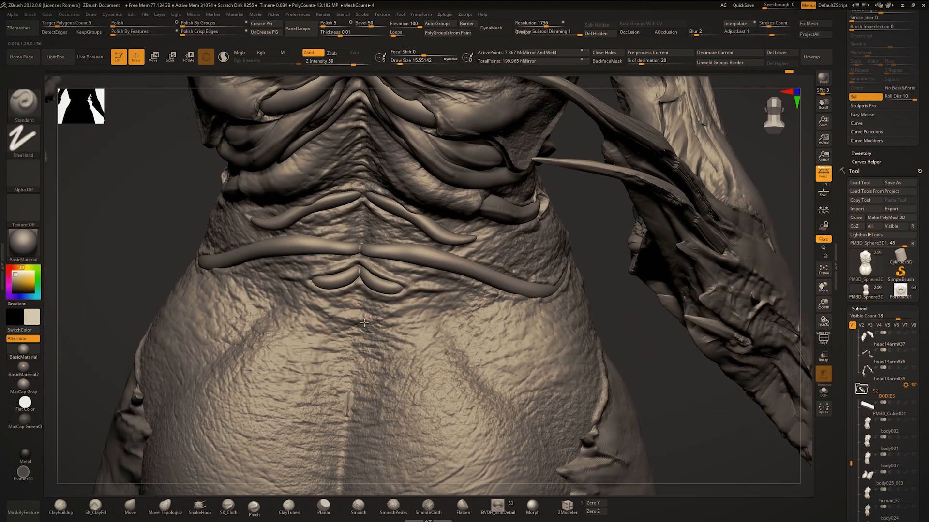
key(ctrl)
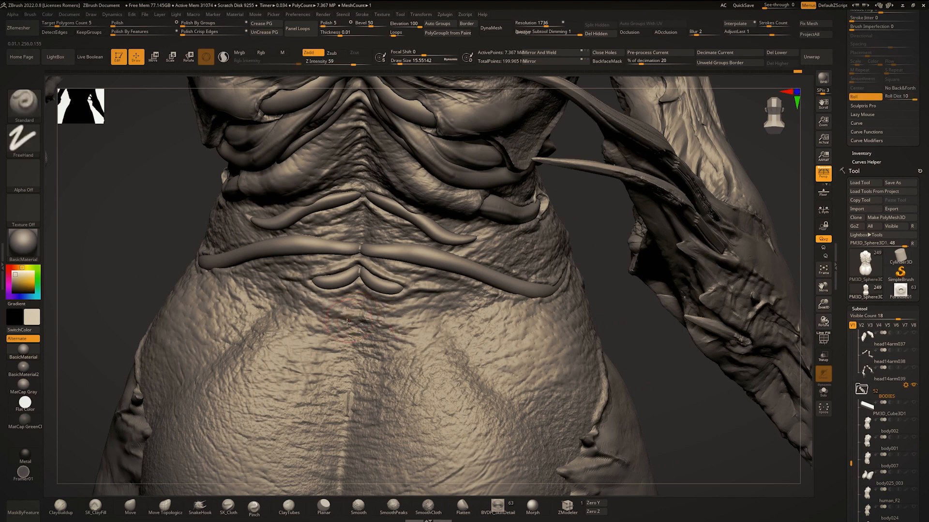
ctrl+right_drag(302, 317, 307, 265)
mouse_move(403, 322)
ctrl+right_down()
mouse_move(406, 370)
mouse_move(428, 321)
ctrl+right_up()
mouse_move(447, 286)
ctrl+right_down()
mouse_move(452, 312)
mouse_move(455, 293)
mouse_move(433, 283)
ctrl+right_up()
key(space)
drag(475, 285, 471, 285)
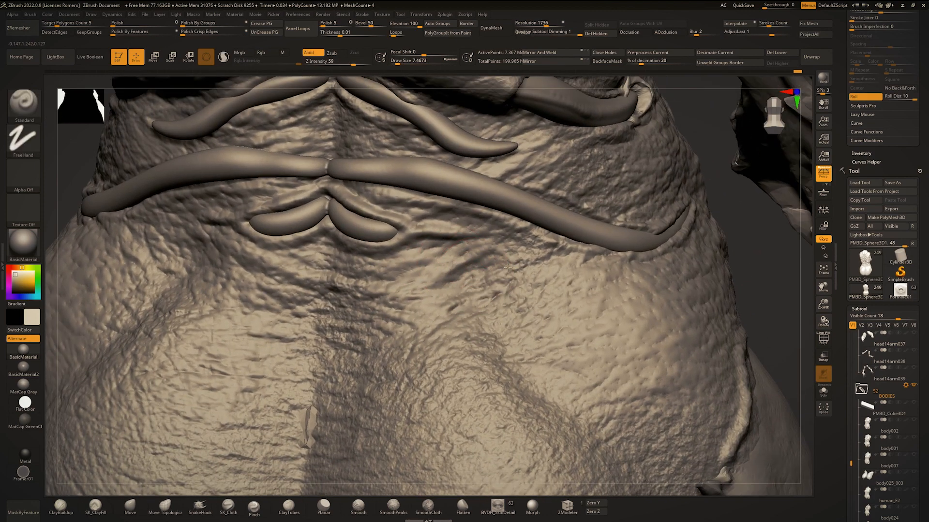
mouse_move(489, 277)
ctrl+right_down()
mouse_move(459, 242)
mouse_move(446, 316)
mouse_move(414, 300)
mouse_move(426, 274)
mouse_move(435, 318)
ctrl+right_up()
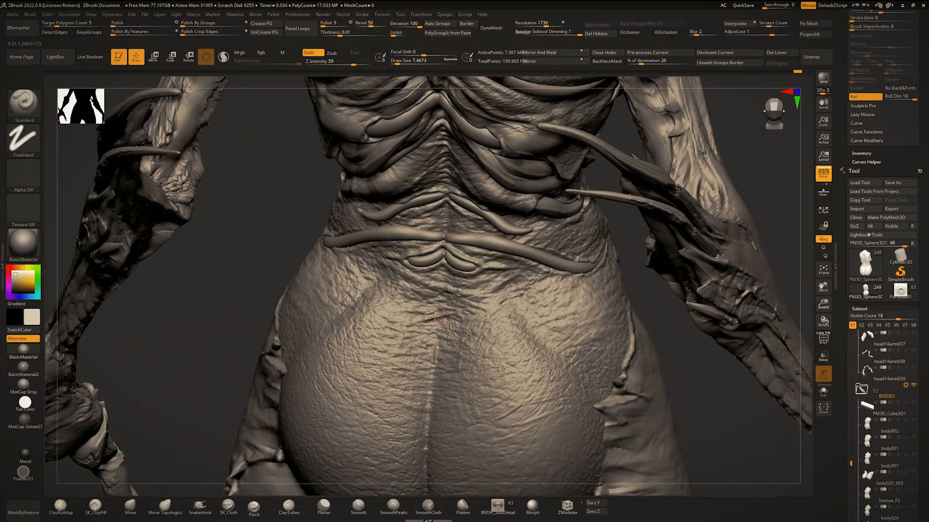
Sculpt wrinkles around the upper cleft between the buttocks with Standard at a draw size of about 17, softening them with SmoothPeaks.
mouse_move(456, 349)
ctrl+right_down()
mouse_move(453, 298)
mouse_move(447, 344)
ctrl+right_up()
mouse_move(438, 379)
alt+right_down()
mouse_move(454, 334)
mouse_move(478, 325)
mouse_move(416, 391)
alt+right_up()
right_click(416, 391)
right_click(407, 373)
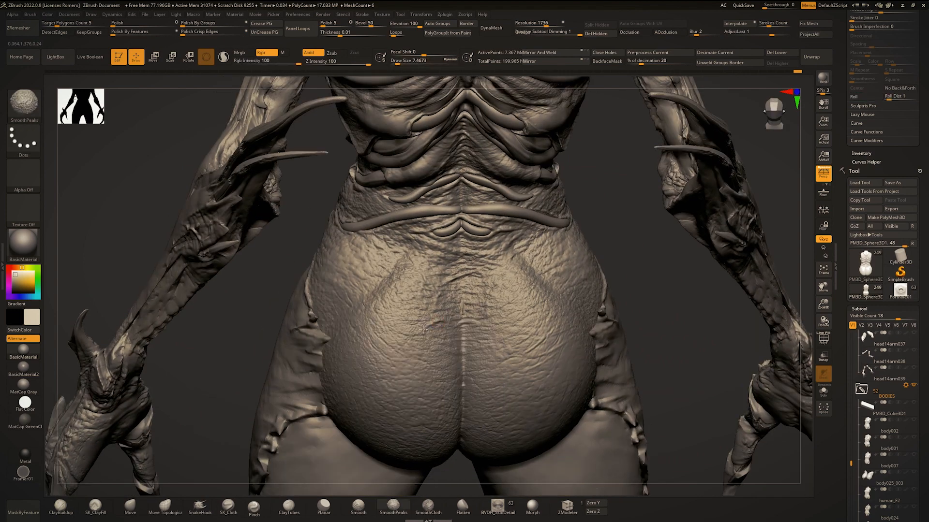
key(s)
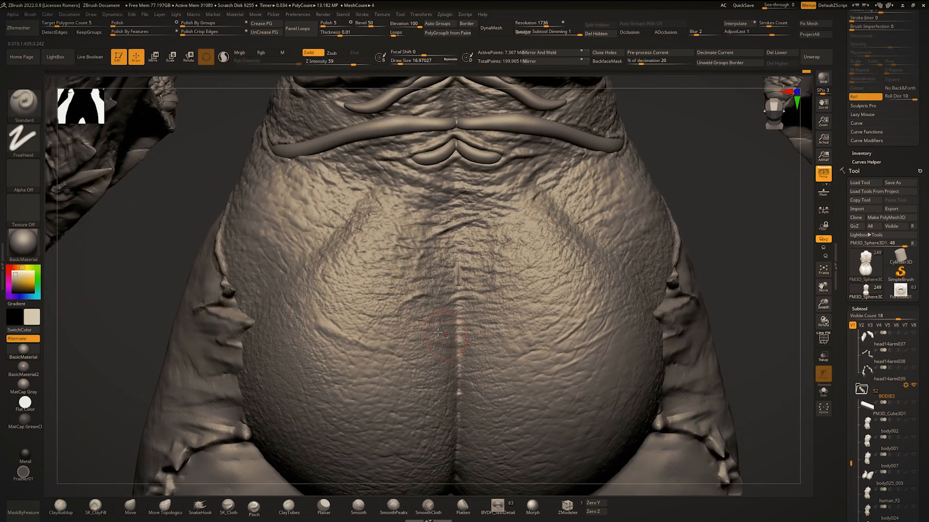
right_click(562, 328)
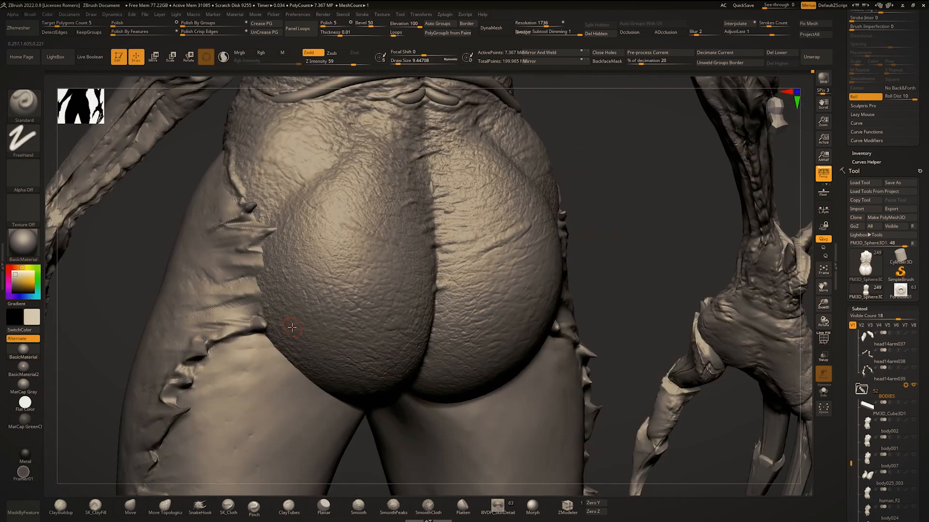
Isolate the body and sculpt small bumps and wrinkles on the lower buttocks with Standard at a draw size of about 9.4.
key(shift+alt+s)
right_drag(377, 389, 410, 375)
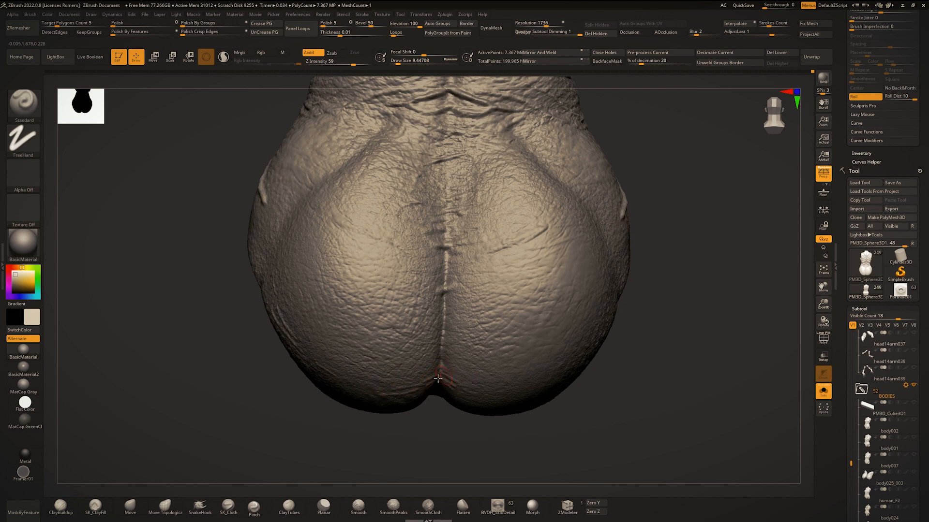
key(b)
key(d)
key(s)
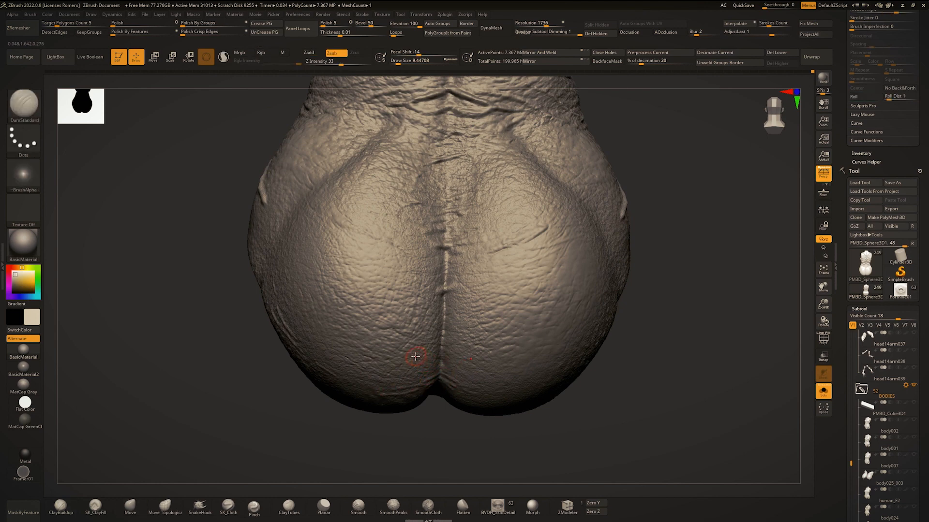
key(b)
key(s)
key(t)
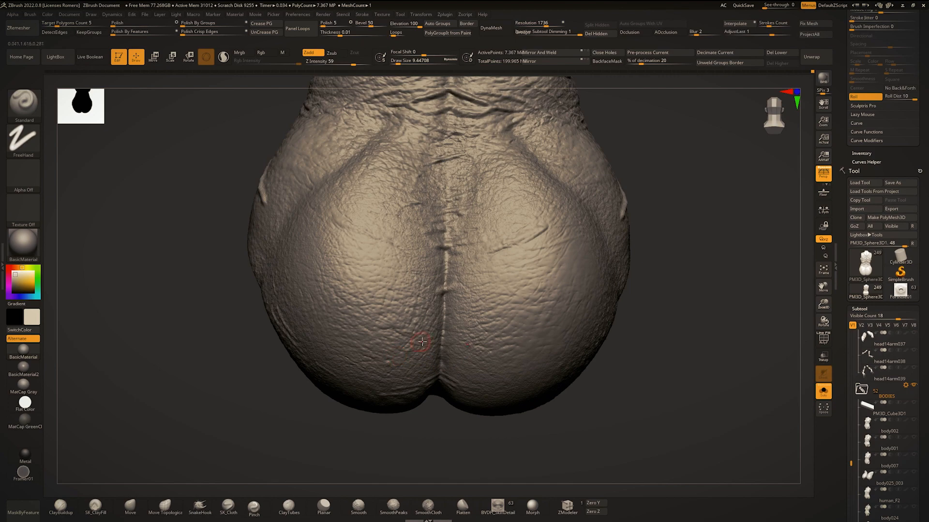
ctrl+right_drag(386, 343, 432, 318)
mouse_move(313, 350)
ctrl+right_down()
mouse_move(285, 290)
mouse_move(328, 319)
ctrl+right_up()
ctrl+right_drag(474, 358, 430, 309)
mouse_move(430, 309)
right_down()
mouse_move(408, 310)
mouse_move(473, 378)
mouse_move(422, 387)
mouse_move(446, 395)
mouse_move(392, 394)
mouse_move(318, 466)
right_up()
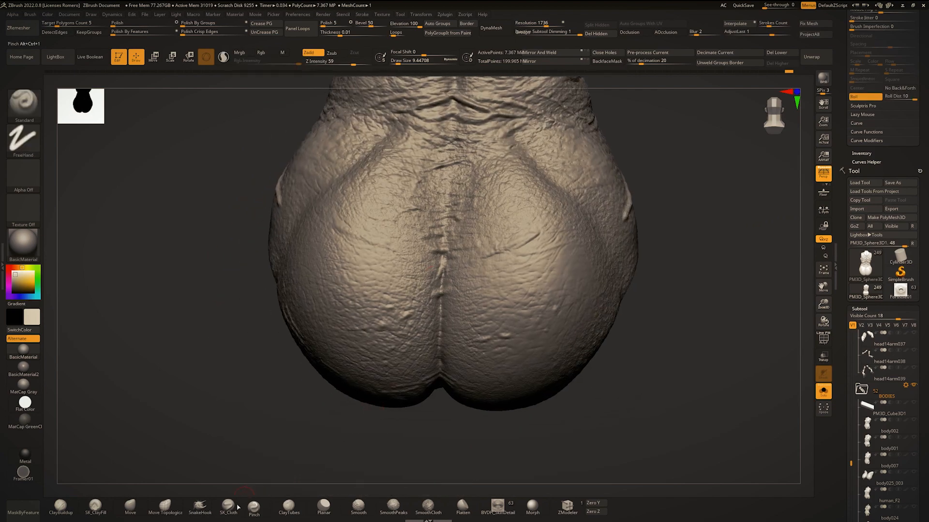
Sculpt folds beside the cleft with SK_Cloth at Z intensity 20 and a draw size of about 20, undoing the last stroke.
click(232, 506)
ctrl+right_drag(389, 287, 416, 337)
mouse_move(494, 310)
ctrl+right_down()
mouse_move(429, 327)
mouse_move(434, 337)
ctrl+right_up()
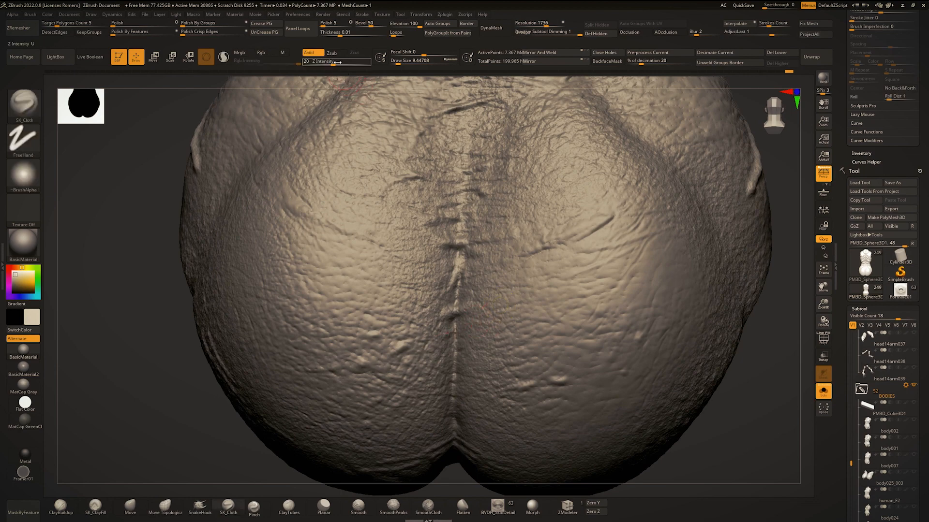
key(space)
drag(474, 195, 472, 195)
mouse_move(505, 334)
mouse_down()
mouse_move(453, 340)
mouse_move(491, 331)
mouse_up()
ctrl+right_drag(492, 331, 420, 307)
key(ctrl+z)
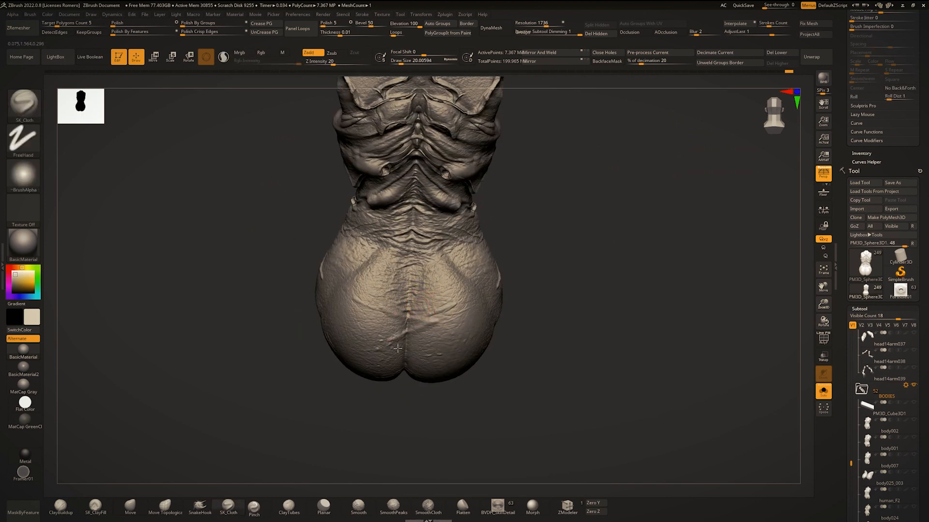
Smooth the cleft area and rework the creases across the buttocks with SK_Cloth at a draw size of about 36.9.
mouse_move(398, 349)
ctrl+right_down()
mouse_move(396, 309)
mouse_move(411, 343)
ctrl+right_up()
mouse_move(422, 329)
shift+mouse_down()
mouse_move(427, 341)
mouse_move(410, 325)
shift+mouse_up()
ctrl+right_drag(411, 325, 404, 300)
ctrl+right_drag(507, 334, 541, 372)
key(ctrl+z)
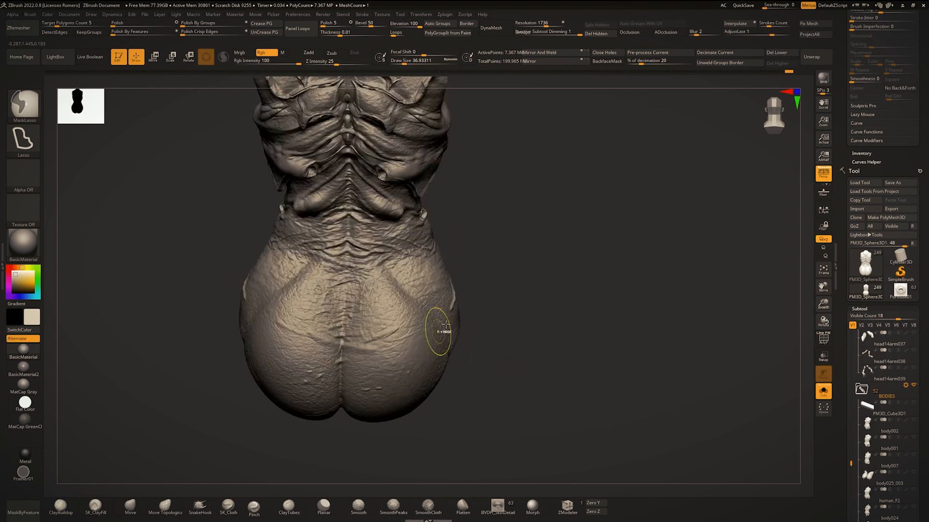
mouse_move(350, 304)
ctrl+right_down()
mouse_move(407, 338)
mouse_move(433, 327)
ctrl+right_up()
drag(430, 330, 421, 352)
mouse_move(373, 367)
ctrl+right_down()
mouse_move(392, 338)
mouse_move(410, 390)
ctrl+right_up()
Swell the buttocks with the Inflat brush at Z intensity 10 and a draw size of about 97.2.
key(space)
drag(419, 392, 431, 392)
right_drag(432, 397, 441, 423)
key(b)
key(i)
key(n)
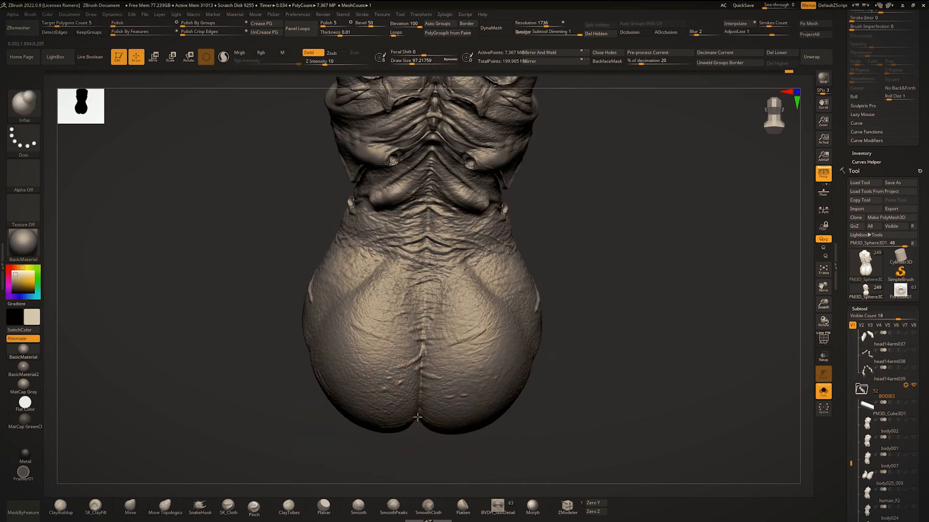
right_drag(425, 320, 422, 346)
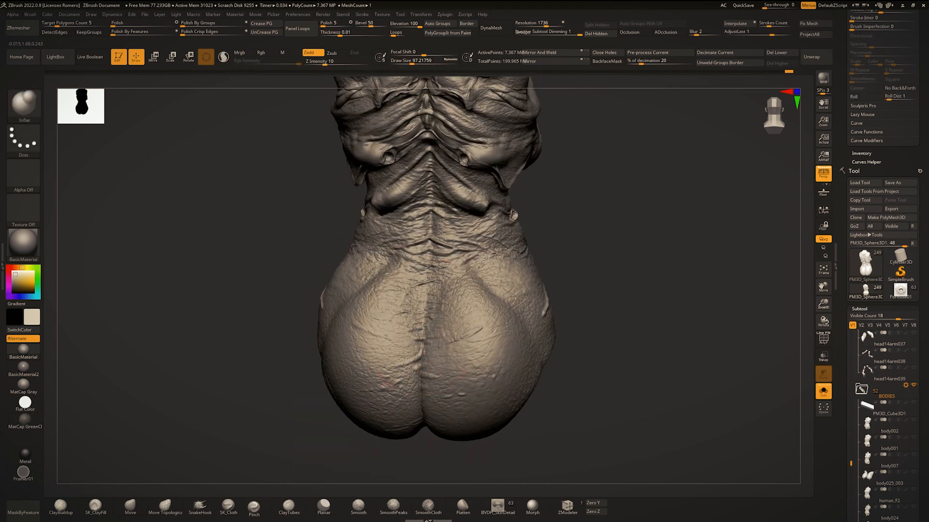
mouse_move(424, 312)
ctrl+right_down()
mouse_move(425, 286)
mouse_move(450, 290)
ctrl+right_up()
mouse_move(450, 290)
ctrl+right_down()
mouse_move(452, 315)
mouse_move(454, 290)
ctrl+right_up()
mouse_move(455, 290)
right_down()
mouse_move(436, 295)
mouse_move(463, 324)
mouse_move(442, 325)
right_up()
mouse_move(442, 325)
ctrl+right_down()
mouse_move(444, 300)
mouse_move(477, 317)
mouse_move(416, 387)
ctrl+right_up()
Refine the rounded volume of the buttocks with Inflat, comparing the isolated body with the whole figure.
key(ctrl+shift+s)
ctrl+right_drag(420, 276, 455, 270)
key(ctrl+shift+s)
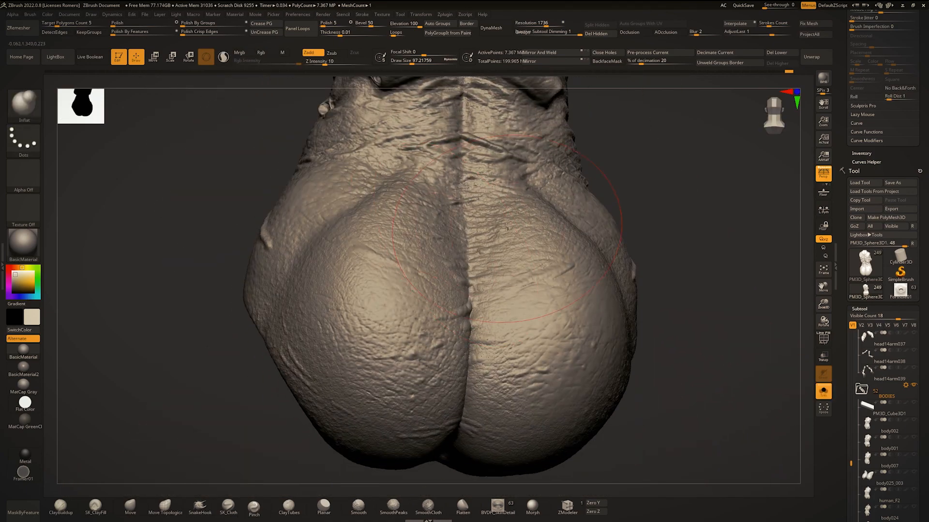
right_drag(505, 228, 452, 278)
mouse_move(453, 278)
ctrl+right_down()
mouse_move(455, 312)
mouse_move(434, 309)
ctrl+right_up()
ctrl+right_drag(504, 293, 467, 271)
mouse_move(466, 271)
right_down()
mouse_move(485, 278)
mouse_move(524, 256)
right_up()
mouse_move(423, 343)
alt+right_down()
mouse_move(425, 265)
mouse_move(411, 268)
alt+right_up()
Carve the creases under the buttocks and up toward the hips with DamStandard at draw sizes of about 51.2 and 108.2.
key(space)
drag(421, 303, 413, 303)
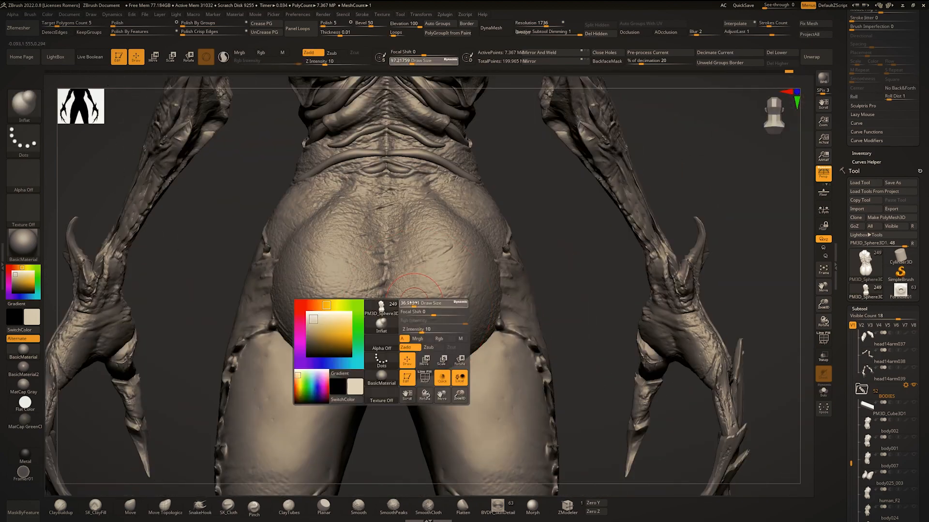
mouse_move(317, 309)
ctrl+right_down()
mouse_move(311, 349)
mouse_move(387, 382)
mouse_move(409, 359)
ctrl+right_up()
key(space)
drag(421, 393, 428, 393)
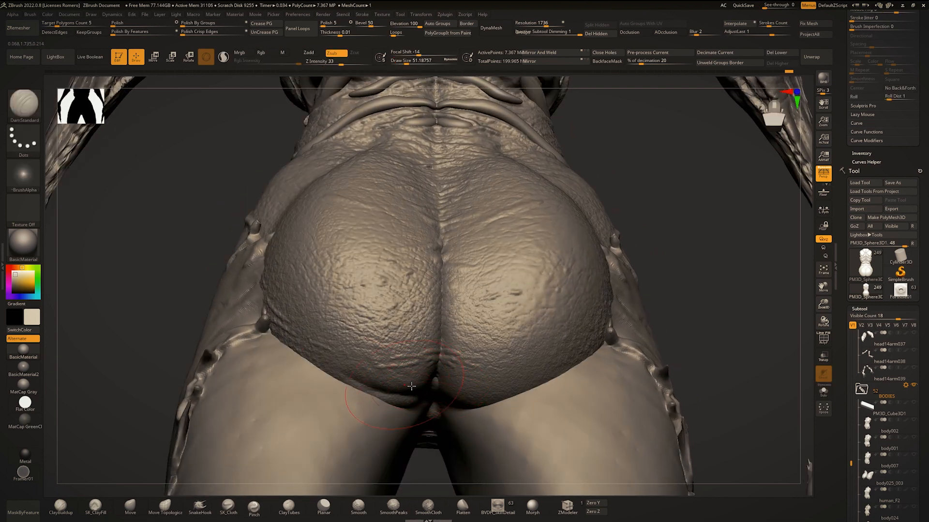
key(ctrl+shift+s)
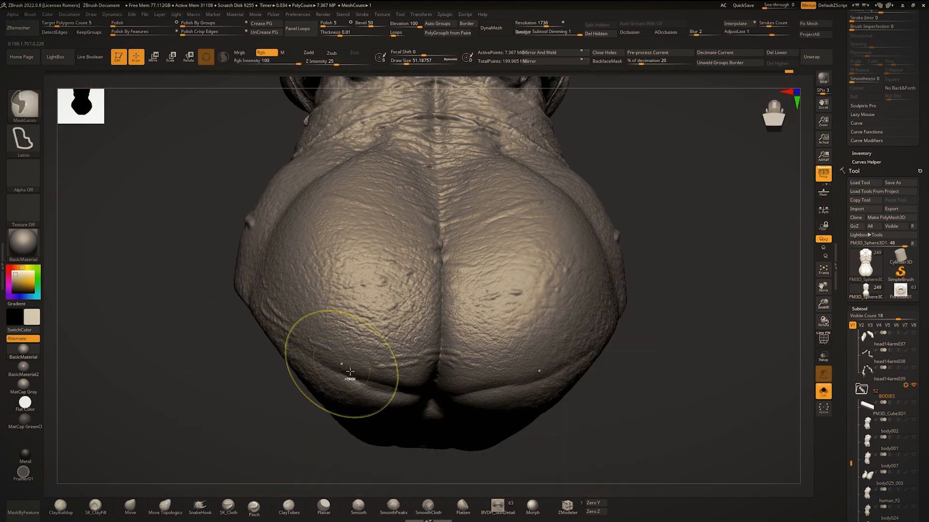
drag(281, 324, 274, 291)
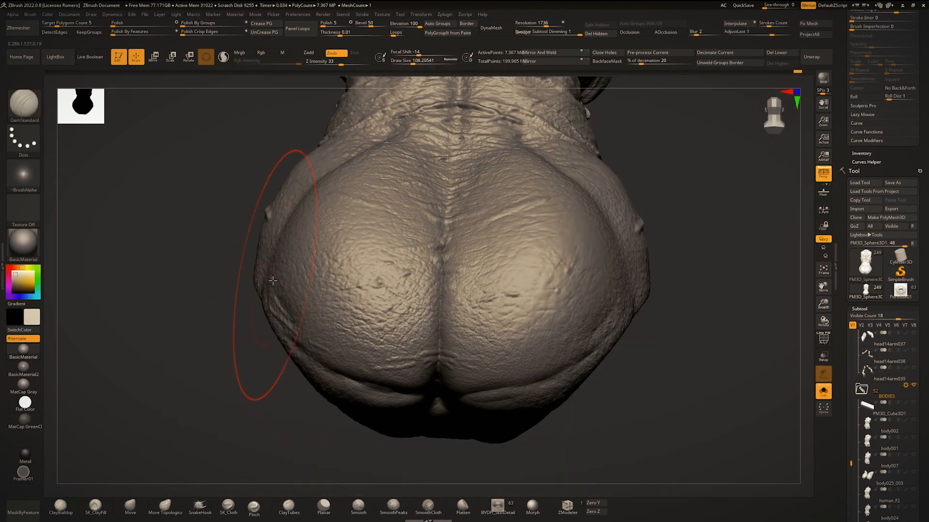
mouse_move(274, 290)
ctrl+right_down()
mouse_move(334, 338)
mouse_move(393, 344)
ctrl+right_up()
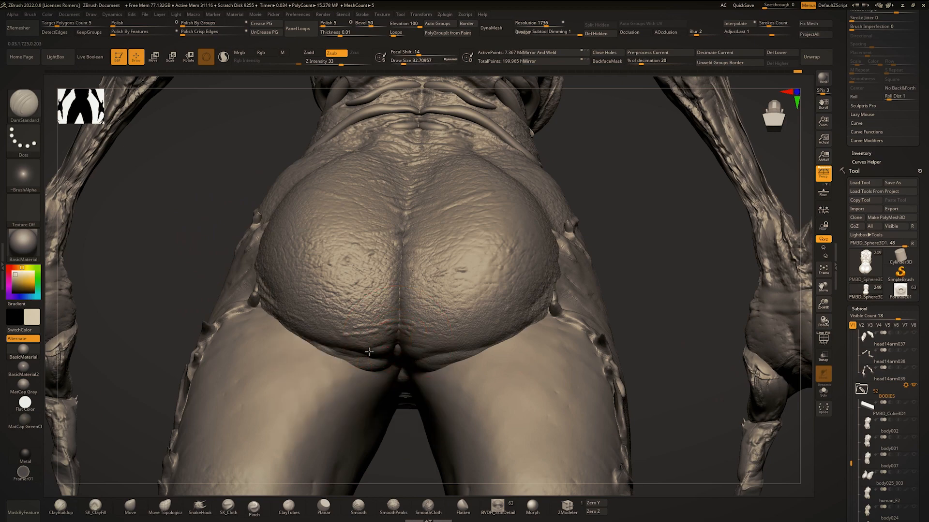
Sculpt raised skin folds under the left buttock beside the cleft with Standard at a draw size of about 17.
key(b)
key(s)
key(t)
drag(387, 343, 342, 349)
ctrl+right_drag(359, 341, 413, 352)
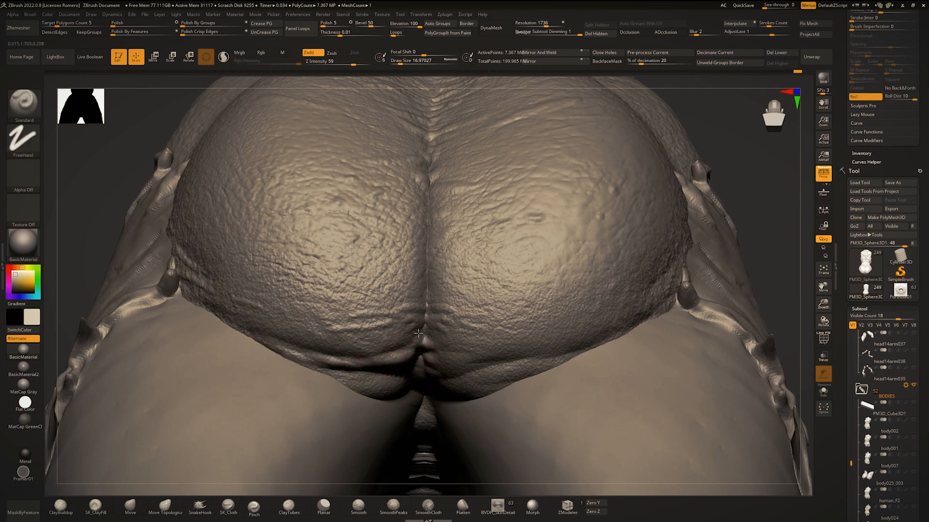
Add matching folds along the right buttock's lower edge and extend the left buttock's folds outward.
drag(539, 368, 433, 374)
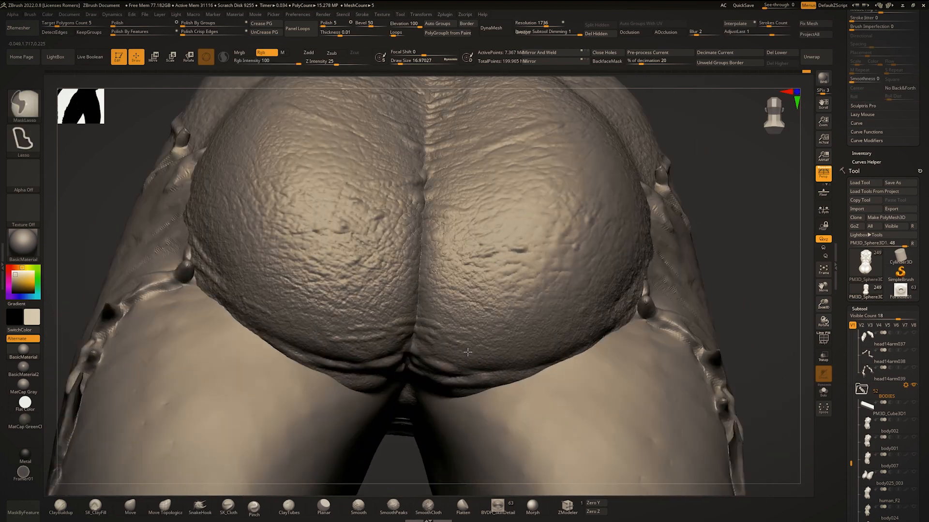
scroll(403, 319, up, 5)
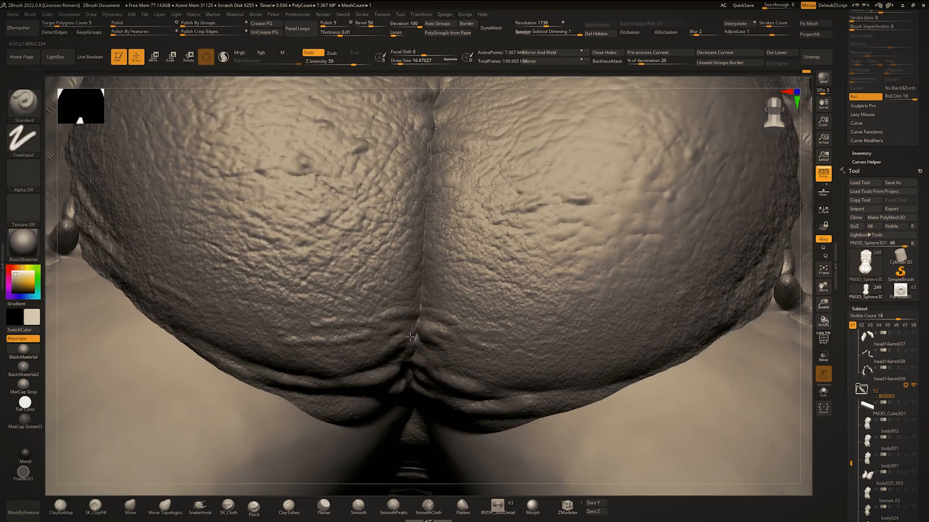
drag(303, 378, 242, 359)
right_drag(370, 354, 382, 356)
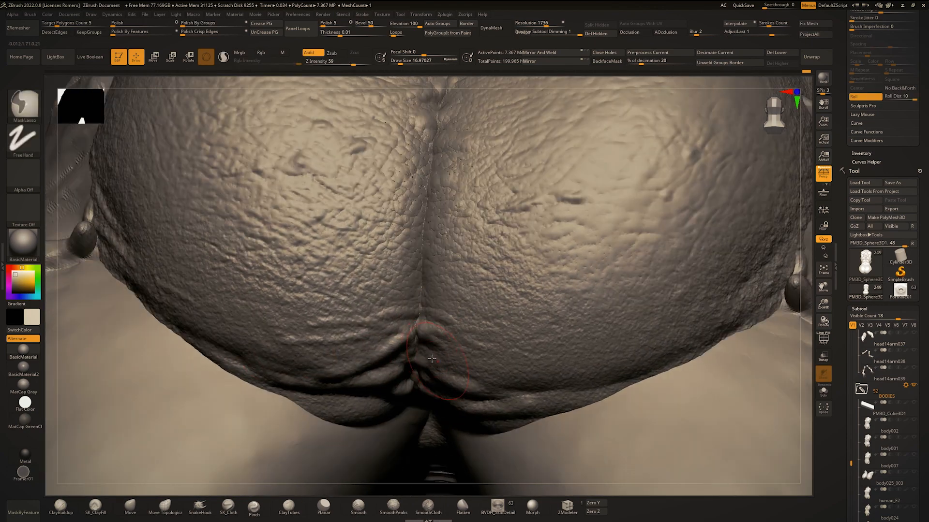
Reduce the draw size to about 8.4 and add finer wrinkles at the base of the cleft and along the right lower fold.
key(space)
key(space)
drag(420, 349, 414, 348)
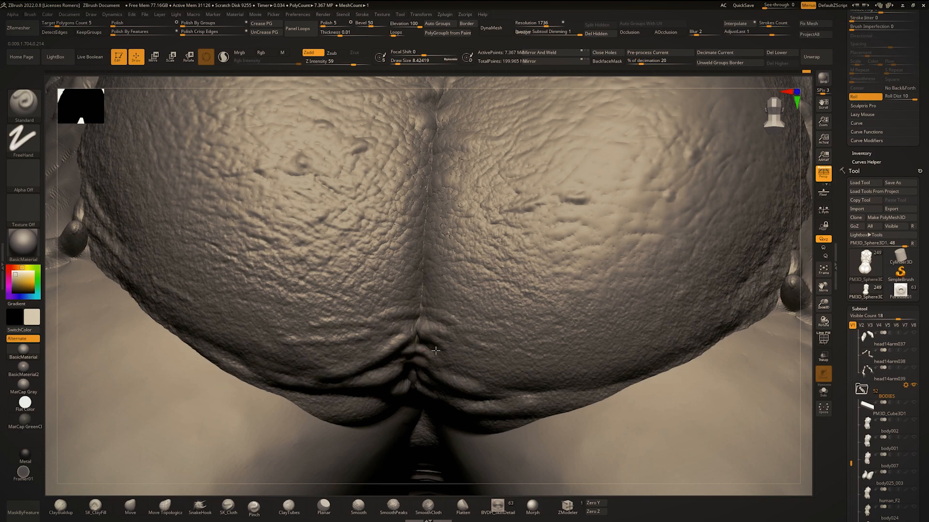
alt+right_drag(556, 393, 452, 390)
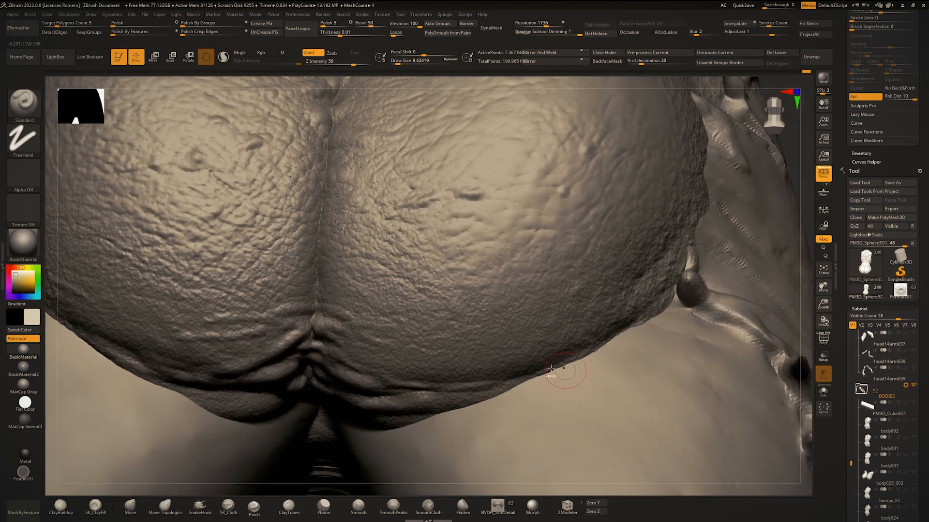
ctrl+right_drag(551, 369, 513, 377)
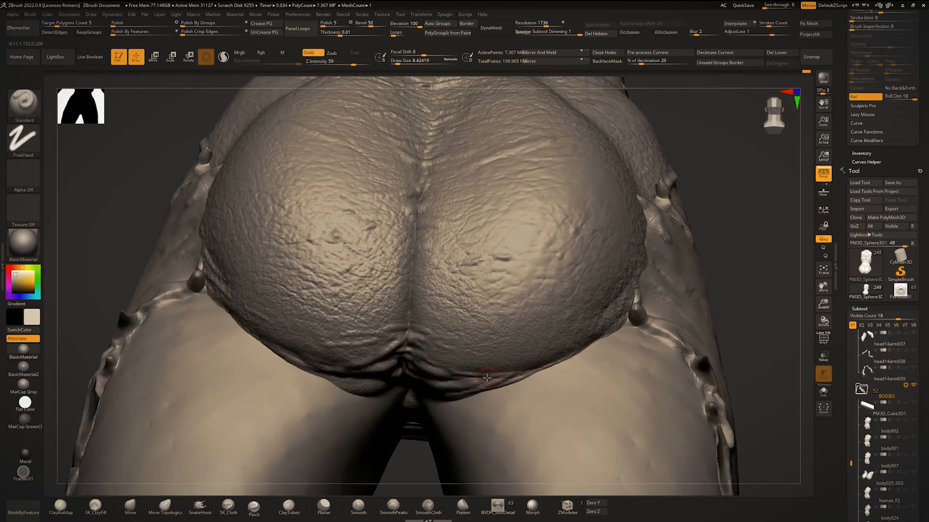
Add raised wrinkles along the right buttock's lower edge and at the base of the cleft with Standard.
key(b)
key(d)
key(s)
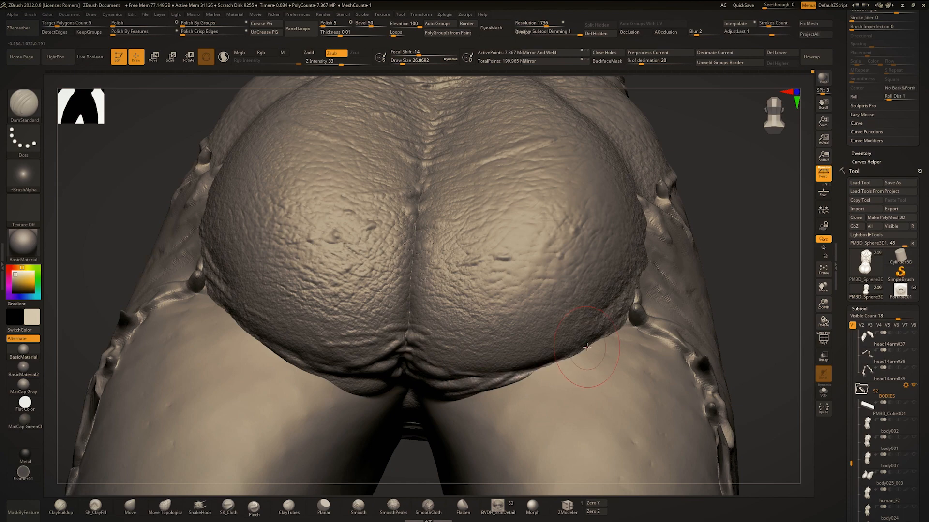
key(b)
key(s)
key(t)
drag(511, 374, 463, 376)
ctrl+right_drag(449, 381, 421, 358)
drag(418, 356, 430, 351)
Raise folds beside the cleft's base with Standard at a draw size of about 11.7, then fill them with ClayBuildup at about 23.3.
mouse_move(408, 282)
alt+right_down()
mouse_move(326, 238)
mouse_move(338, 285)
mouse_move(387, 356)
alt+right_up()
key(space)
drag(422, 310, 372, 306)
mouse_move(373, 306)
alt+right_down()
mouse_move(414, 315)
mouse_move(410, 286)
alt+right_up()
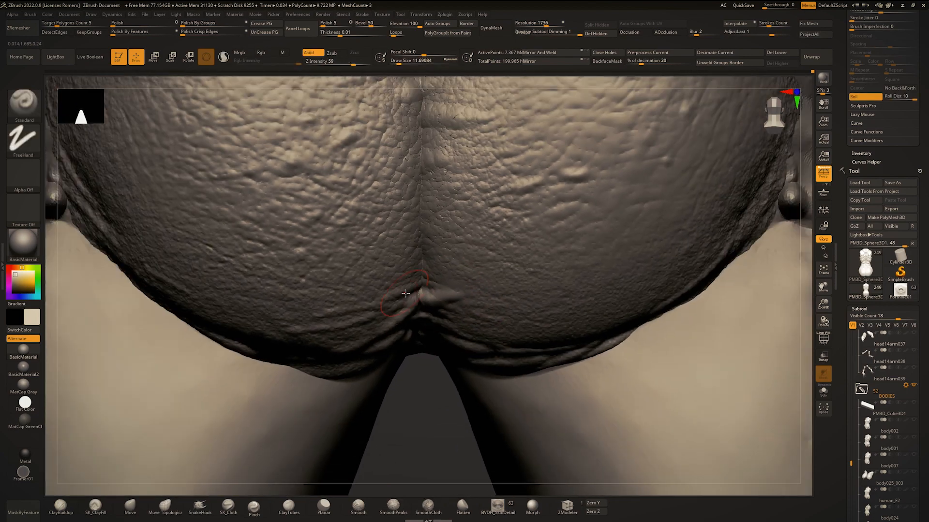
key(b)
key(c)
key(b)
key(space)
drag(410, 285, 410, 284)
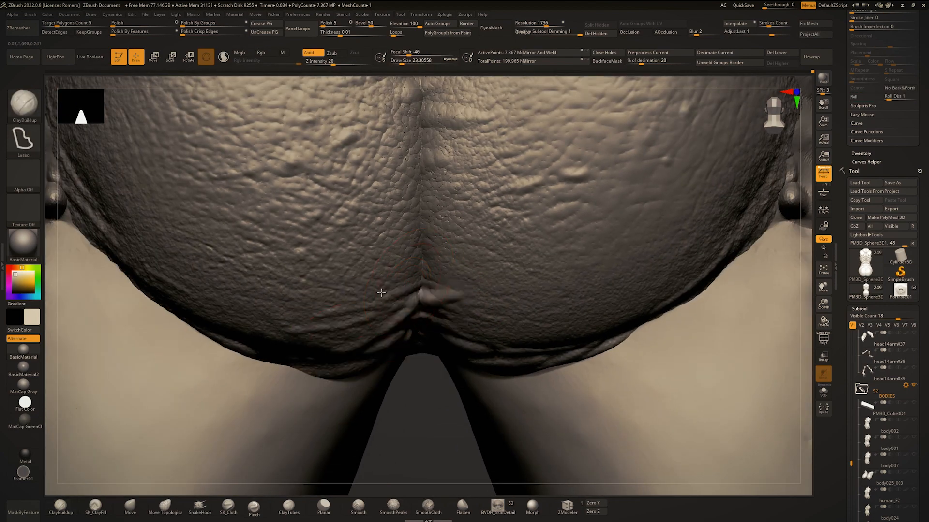
Try building up the skin beside the cleft's base with Standard at a draw size of about 23.3, and undo the stroke.
ctrl+right_drag(382, 349, 385, 333)
alt+right_drag(385, 332, 459, 296)
key(b)
key(s)
key(t)
drag(452, 311, 458, 333)
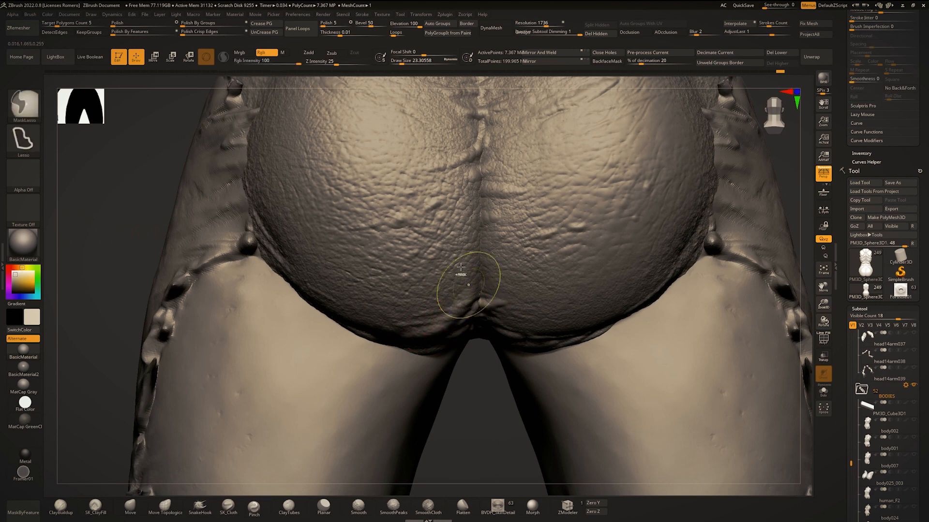
key(ctrl+z)
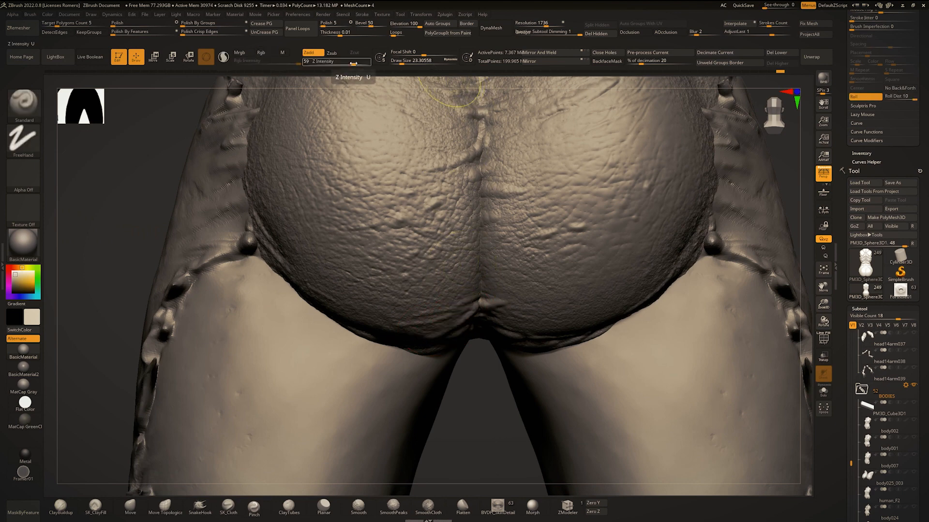
Set the Standard brush's Z Intensity to 28 and sculpt softer folds along the underside of the buttocks.
drag(357, 64, 343, 64)
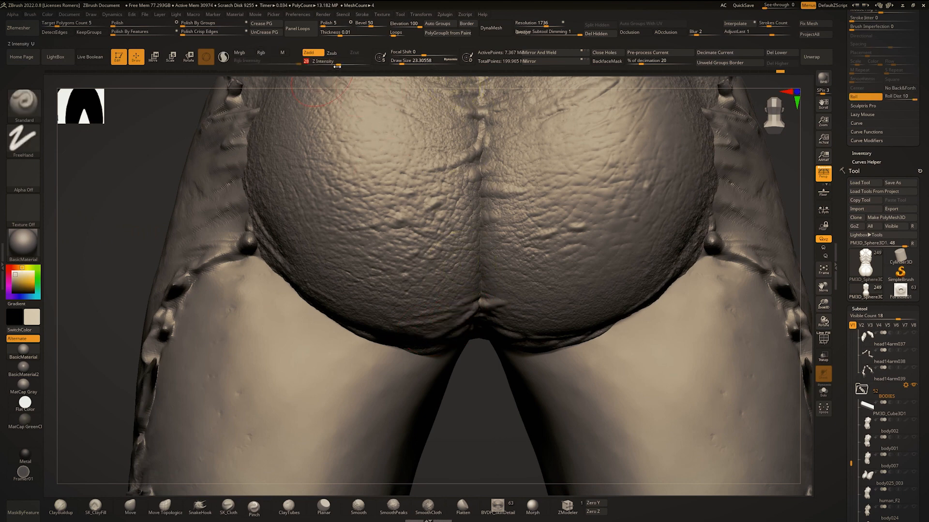
right_drag(441, 286, 456, 285)
mouse_move(458, 303)
mouse_down()
mouse_move(381, 324)
mouse_move(269, 261)
mouse_up()
right_drag(419, 314, 535, 334)
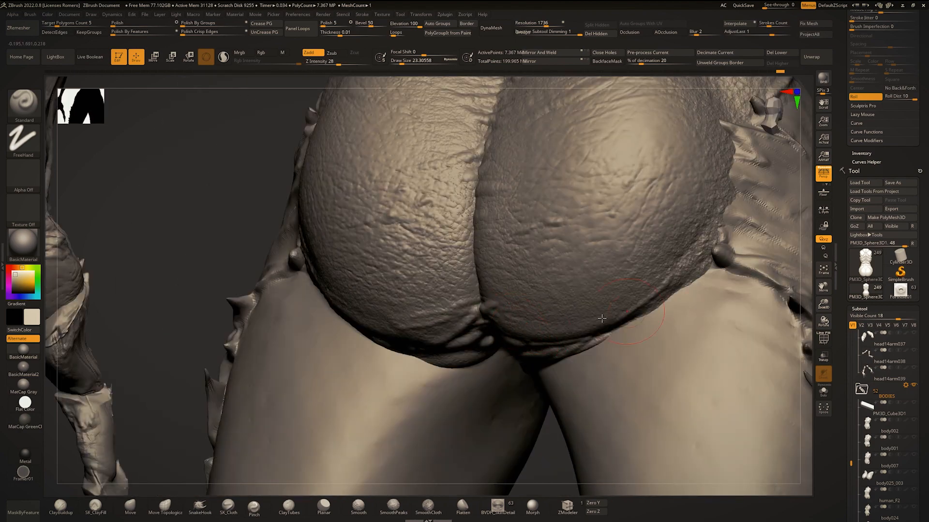
mouse_move(700, 234)
right_down()
mouse_move(455, 329)
mouse_move(454, 290)
mouse_move(508, 319)
mouse_move(494, 315)
right_up()
right_drag(447, 334, 489, 319)
Carve creases between the folds left of the cleft's base with DamStandard at draw sizes of about 12.9 and 23.3.
key(b)
key(d)
key(s)
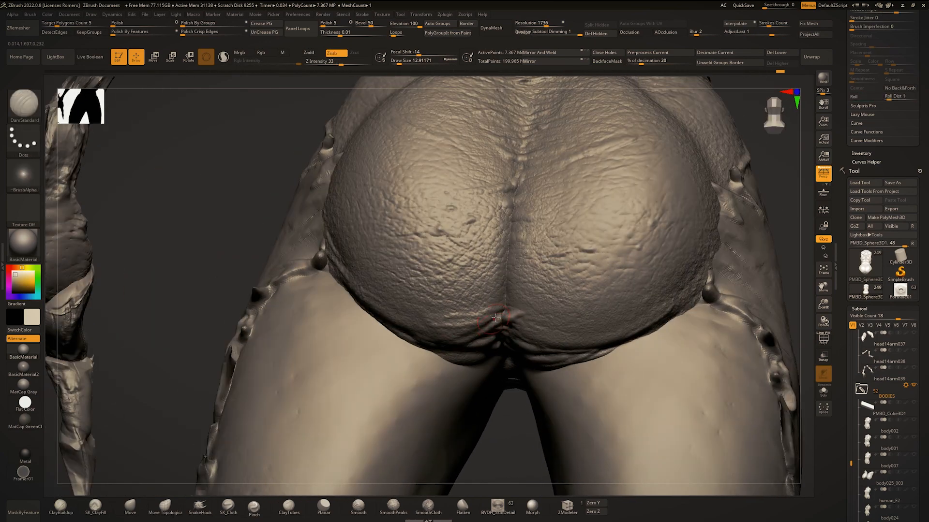
drag(467, 333, 445, 337)
key(s)
drag(438, 337, 443, 337)
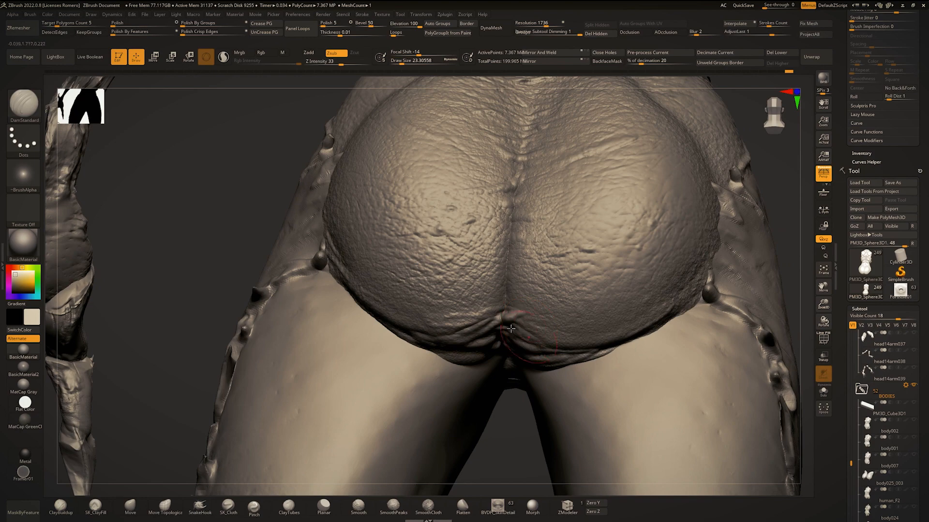
Shape the small raised fold right of the cleft's base with Standard at a draw size of about 14.2.
mouse_move(510, 329)
right_down()
mouse_move(507, 314)
mouse_move(513, 323)
right_up()
key(b)
key(s)
key(t)
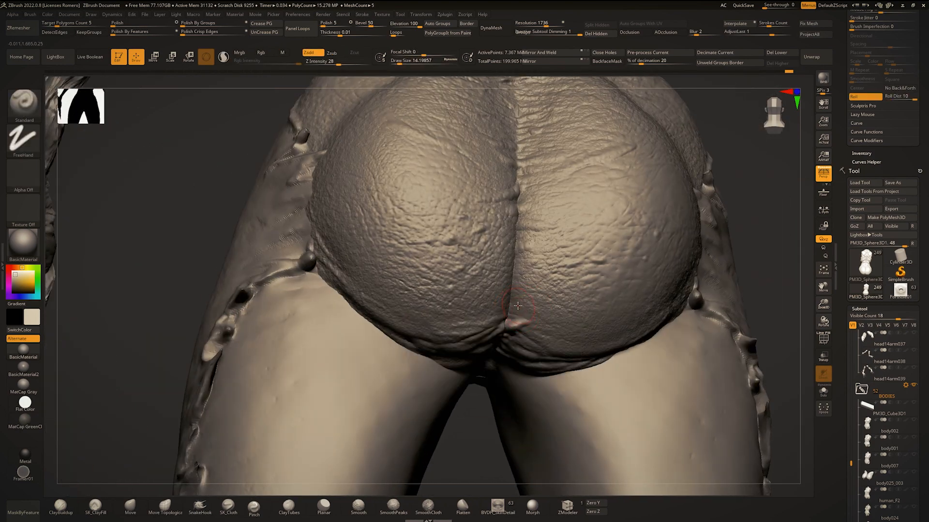
key(b)
key(c)
key(b)
key(b)
key(s)
key(t)
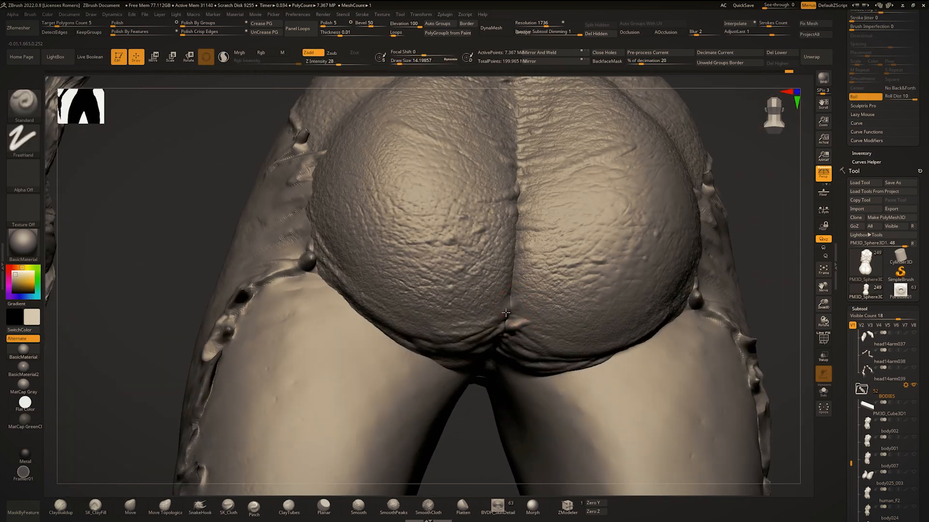
mouse_move(502, 317)
ctrl+right_down()
mouse_move(506, 291)
mouse_move(511, 308)
ctrl+right_up()
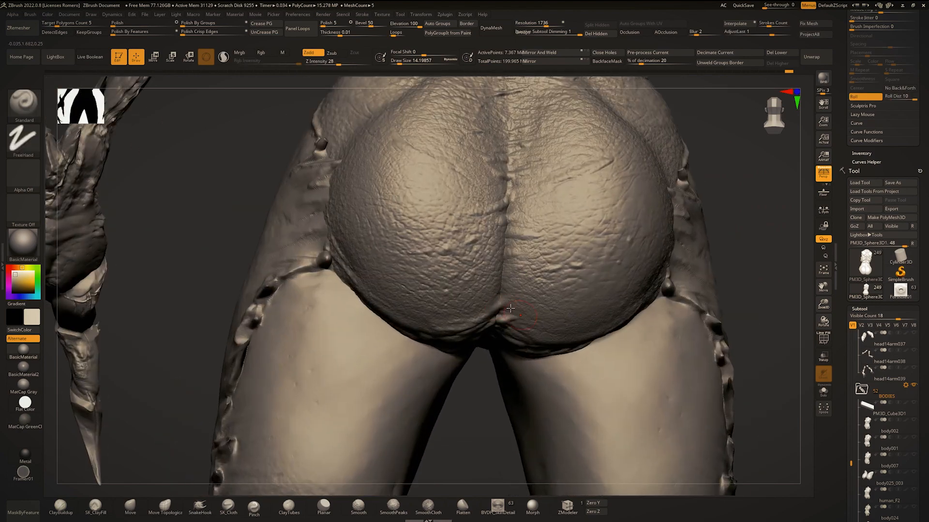
Refine the folds along the right buttock's lower edge with Standard at a draw size of about 20.
mouse_move(552, 331)
right_down()
mouse_move(493, 361)
mouse_move(545, 328)
right_up()
key(b)
key(d)
key(s)
key(b)
key(s)
key(t)
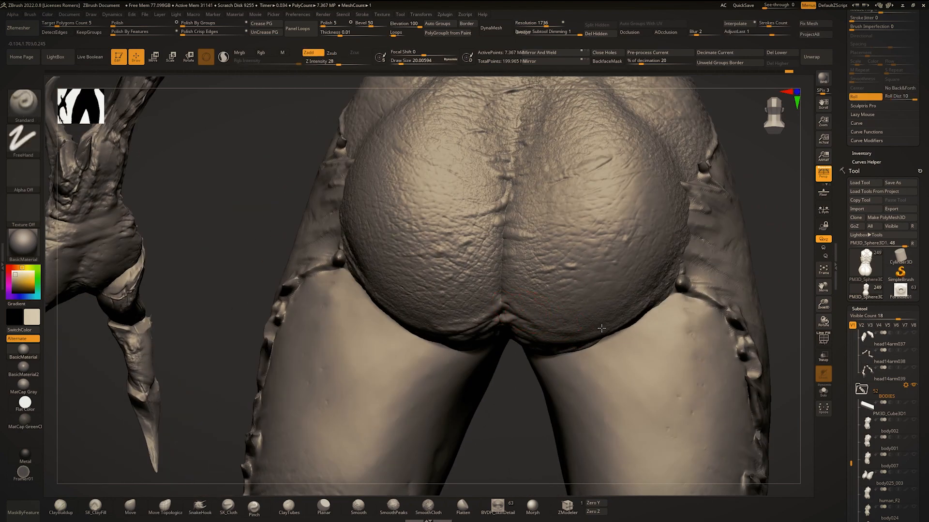
mouse_move(623, 323)
ctrl+right_down()
mouse_move(613, 286)
mouse_move(600, 310)
mouse_move(582, 305)
ctrl+right_up()
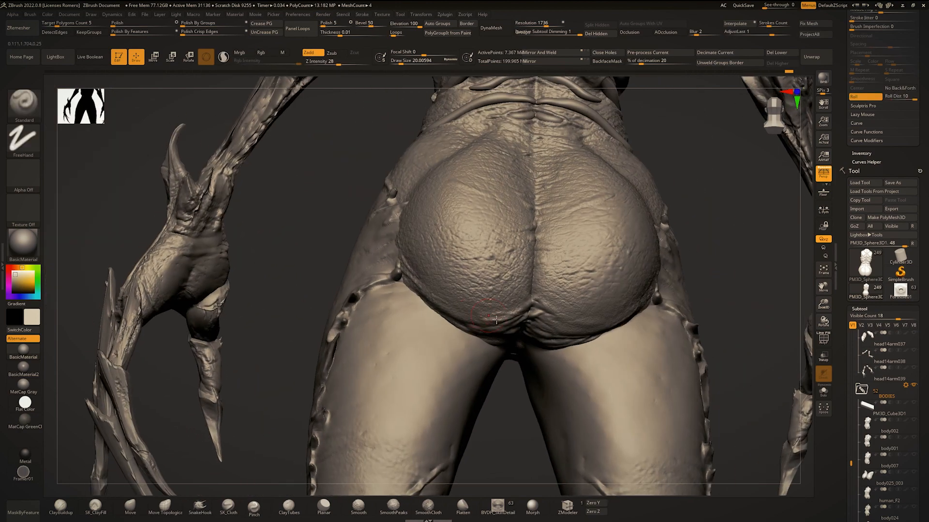
Deepen the creases around the cleft's base with DamStandard at a draw size of about 20, then refine the ridges with Standard at about 9.4.
key(b)
key(d)
key(s)
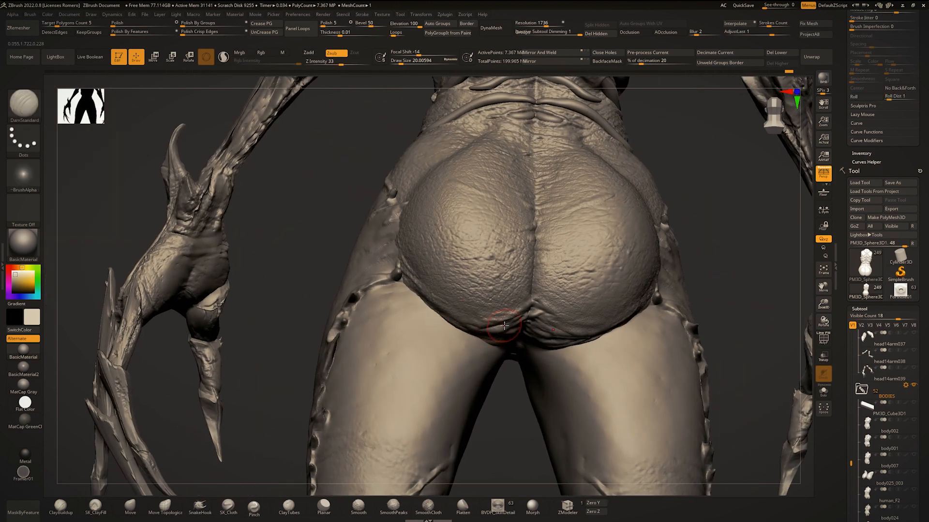
key(space)
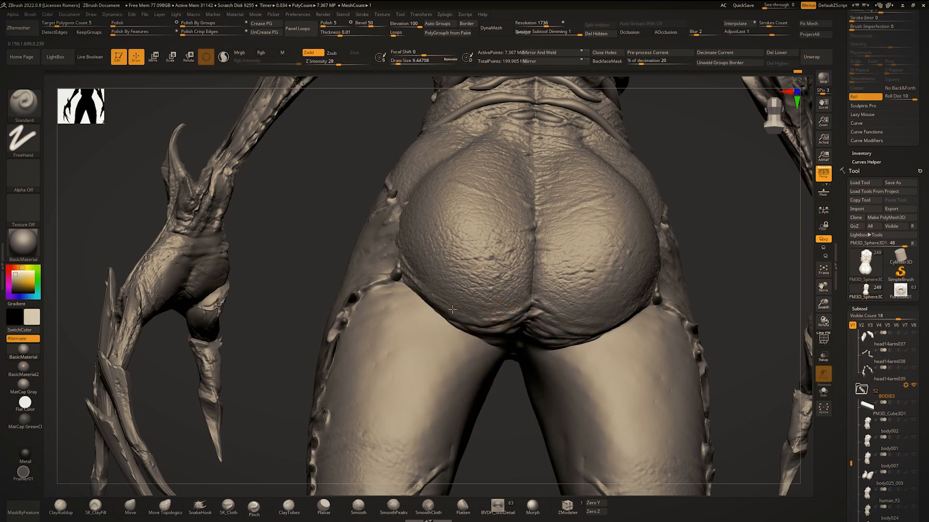
ctrl+right_drag(460, 286, 450, 287)
key(b)
key(s)
key(t)
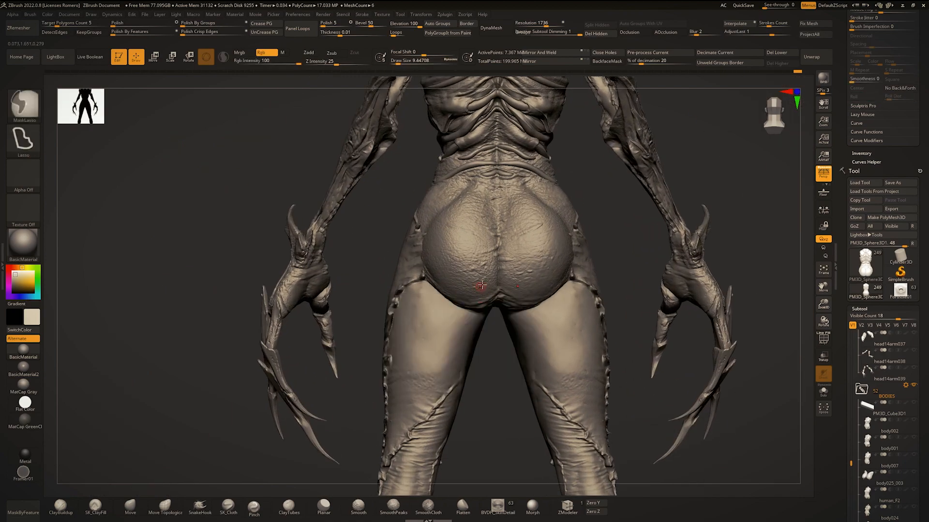
mouse_move(449, 288)
right_down()
mouse_move(422, 290)
mouse_move(515, 294)
mouse_move(500, 232)
mouse_move(501, 304)
right_up()
Switch to the BVDH_SkinDetail brush, test a stamp on the right buttock, and undo it.
alt+right_drag(430, 384, 510, 358)
click(494, 509)
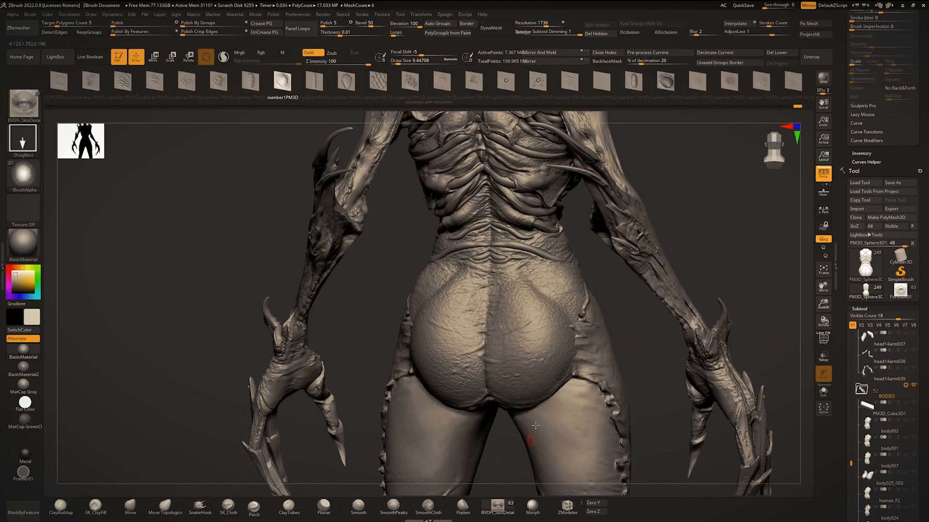
drag(526, 366, 503, 294)
key(ctrl+z)
Pick a long-fold skin detail for the brush, toggle symmetry, and try stamping wrinkles across the base of the cleft.
key(m)
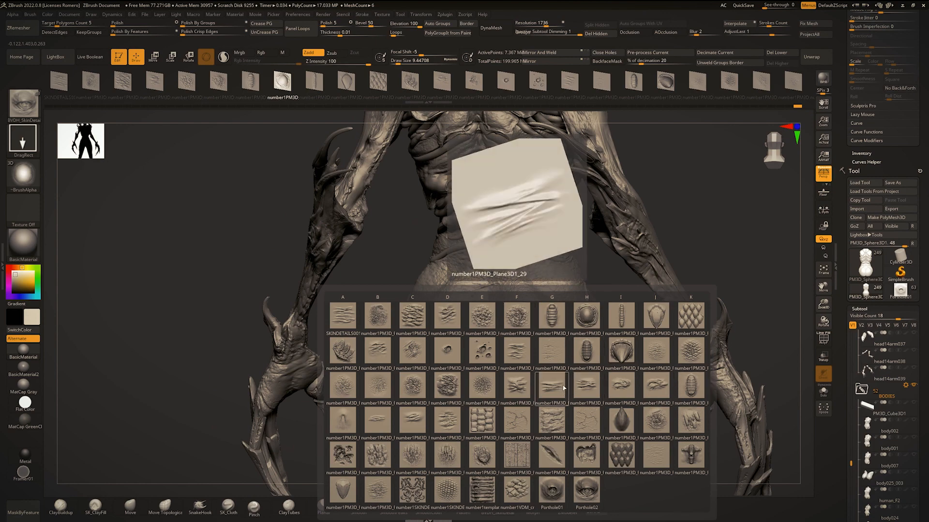
click(587, 386)
scroll(485, 282, up, 5)
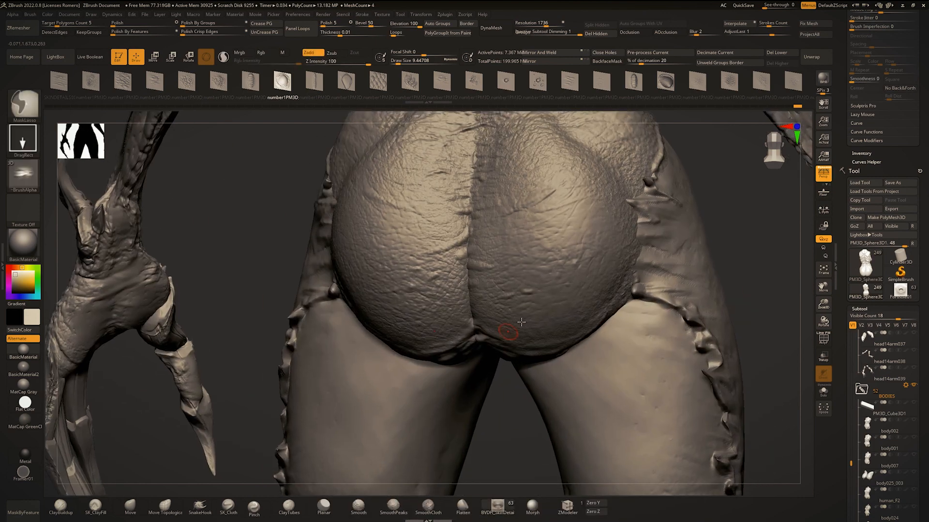
key(ctrl+z)
key(x)
drag(469, 315, 467, 214)
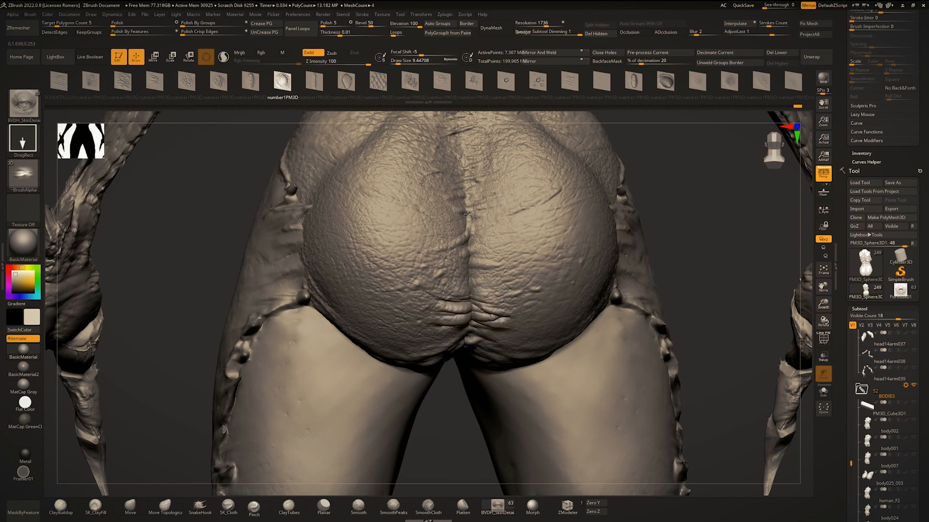
scroll(430, 184, down, 4)
scroll(493, 291, up, 4)
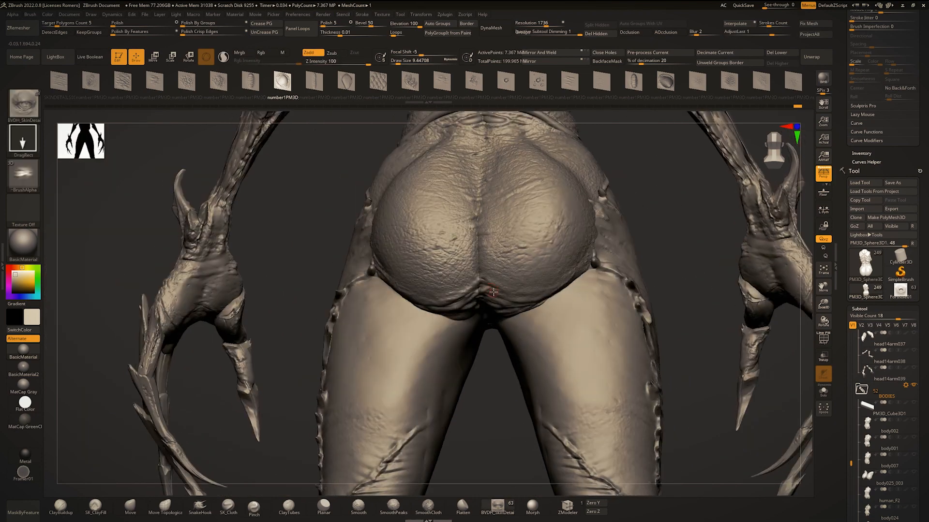
Stamp skin-fold details along the lower edges of both buttocks where they meet the thighs.
right_drag(489, 245, 493, 232)
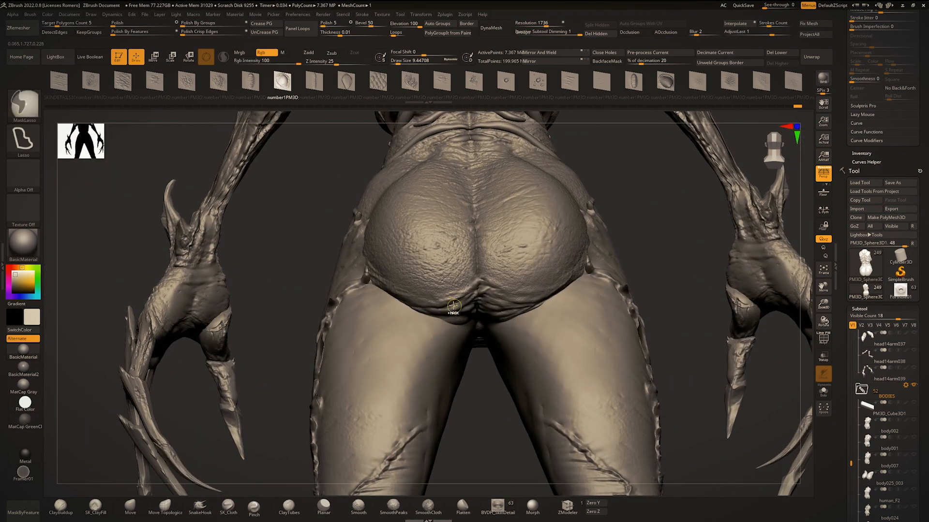
drag(441, 305, 466, 265)
right_drag(436, 280, 499, 283)
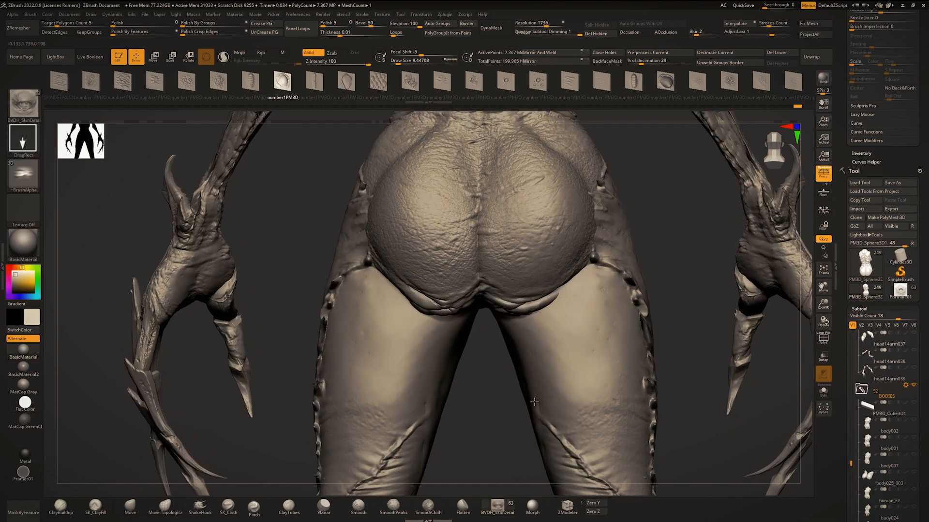
mouse_move(564, 425)
ctrl+right_down()
mouse_move(519, 273)
mouse_move(509, 284)
mouse_move(486, 273)
mouse_move(501, 295)
mouse_move(482, 310)
mouse_move(476, 271)
mouse_move(471, 310)
mouse_move(459, 290)
ctrl+right_up()
drag(459, 252, 458, 240)
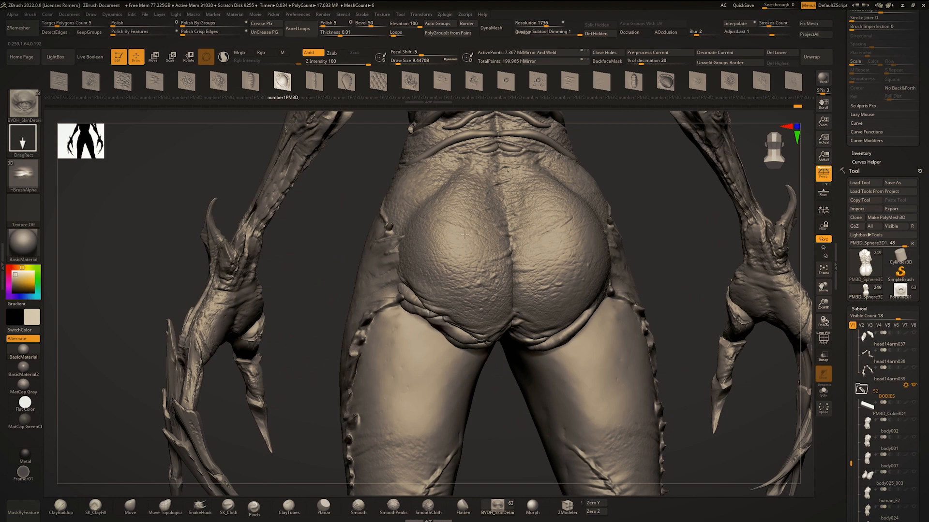
Try stamping a larger skin fold across the left buttock's outer lower side, and undo it.
key(ctrl+z)
drag(434, 293, 396, 340)
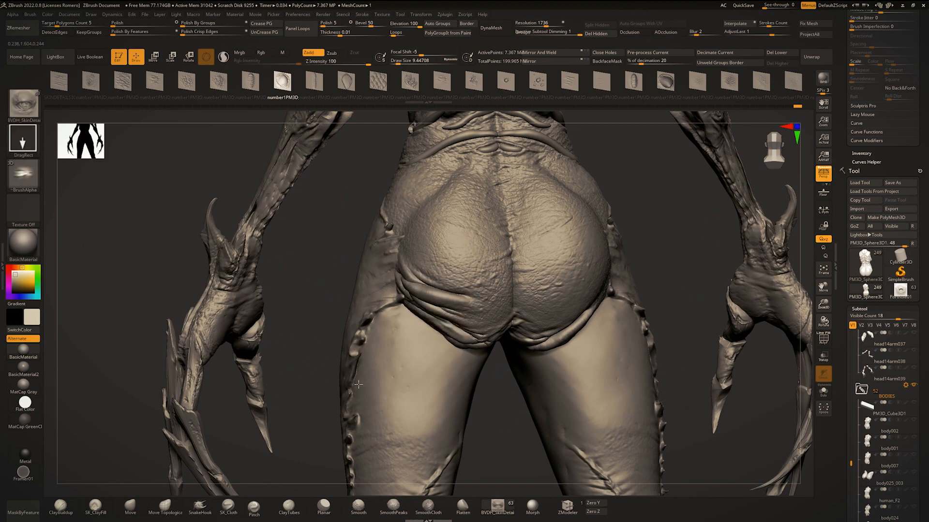
ctrl+right_drag(505, 338, 491, 277)
key(ctrl+z)
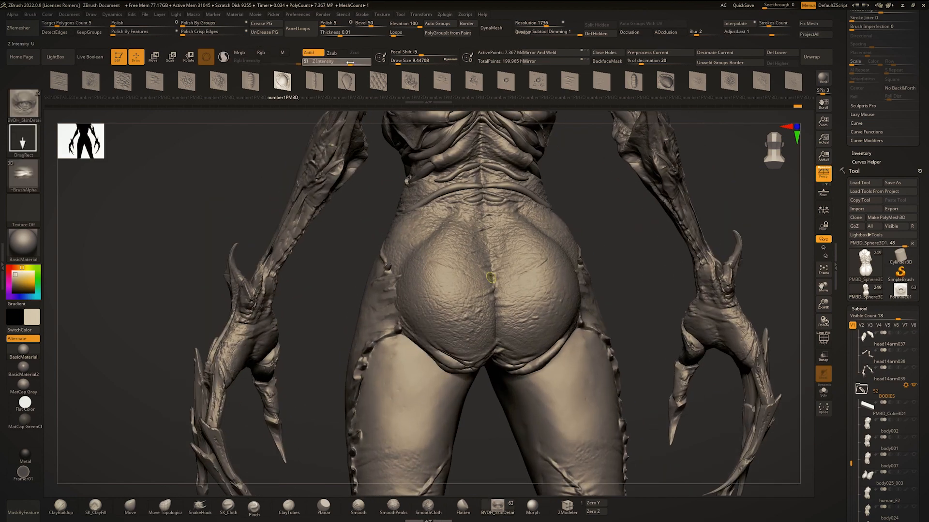
Set the skin-detail brush's Z Intensity to 50 and stamp subtler folds on the buttocks' outer lower sides, undoing unsuitable attempts.
drag(350, 62, 349, 62)
right_drag(411, 150, 452, 310)
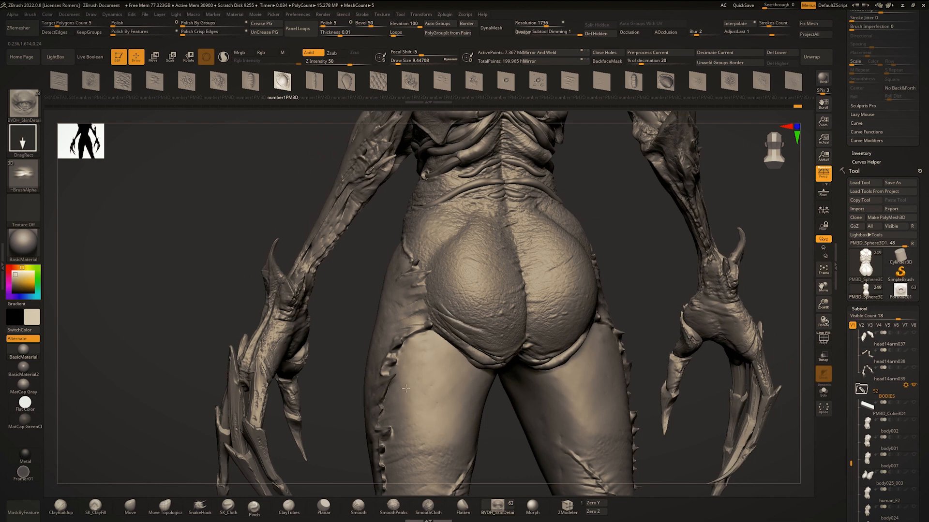
key(ctrl+z)
drag(476, 338, 461, 393)
key(ctrl+z)
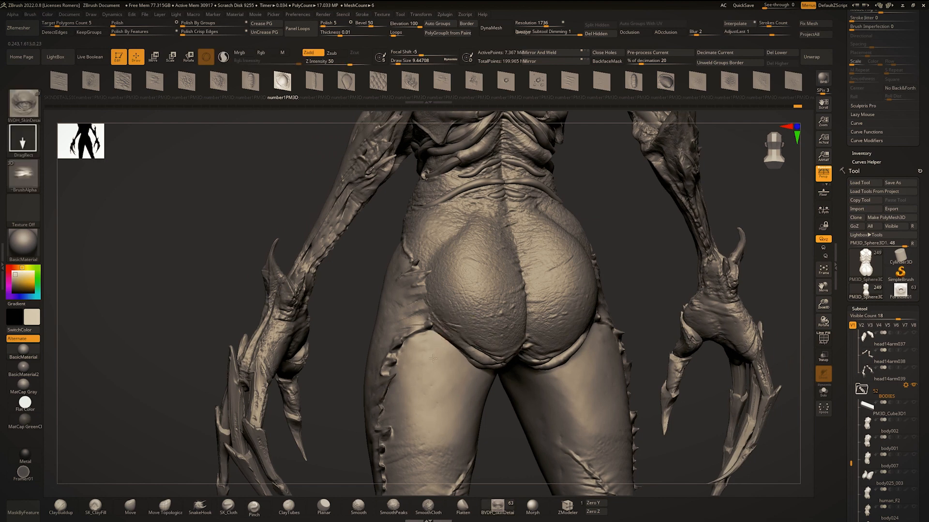
right_drag(425, 320, 433, 247)
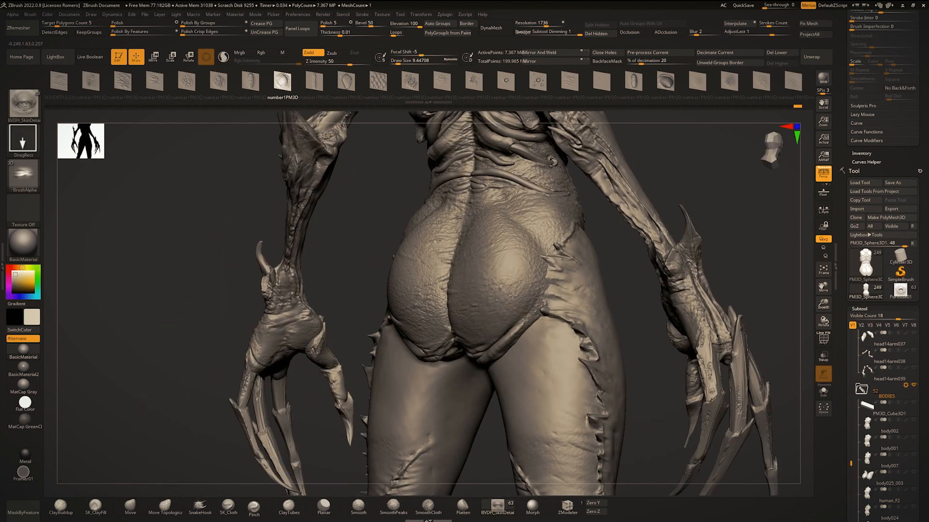
mouse_move(508, 300)
right_down()
mouse_move(530, 310)
mouse_move(523, 321)
right_up()
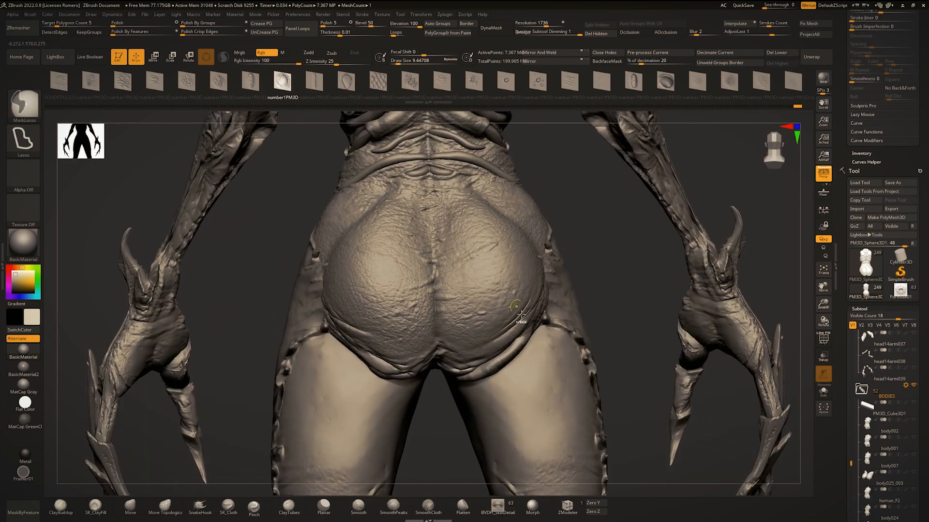
Build up the stamped fold under the right buttock with Standard at a draw size of about 25.1.
key(space)
drag(523, 323, 527, 323)
key(b)
key(s)
key(t)
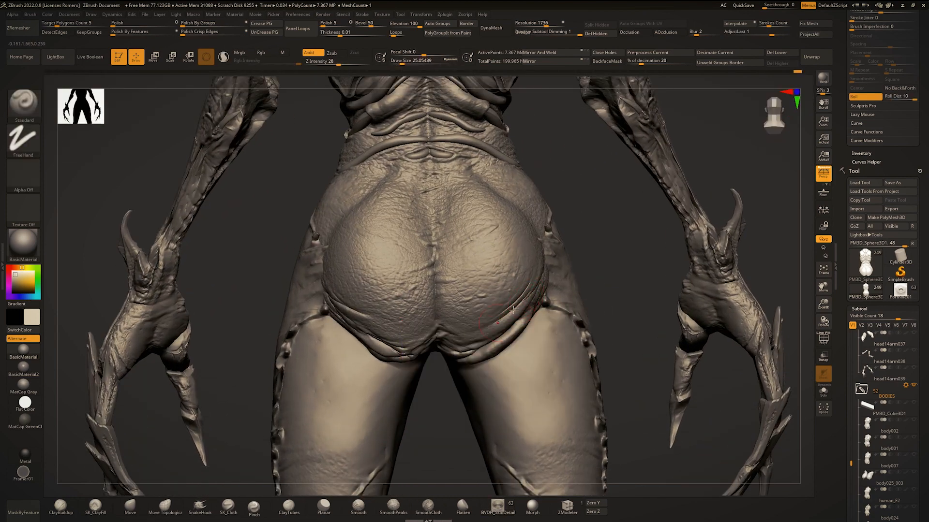
right_drag(377, 300, 371, 305)
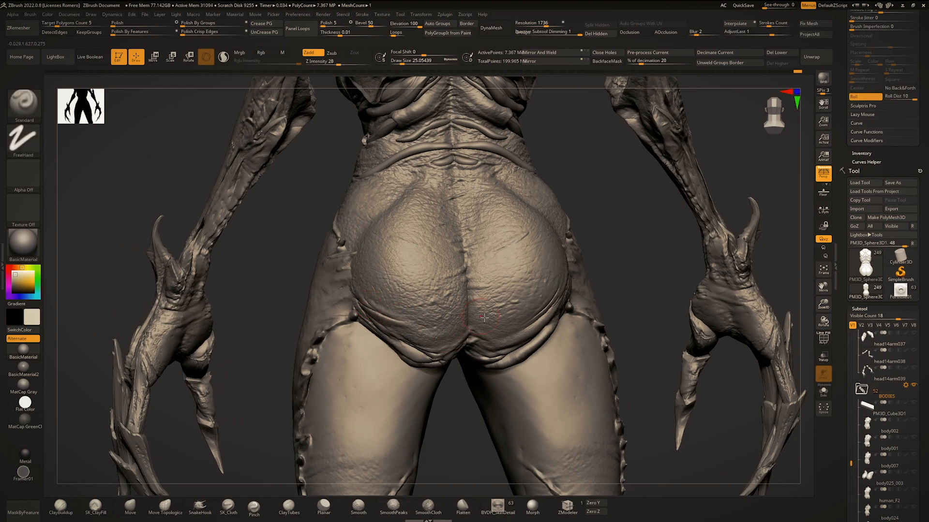
Thicken the left buttock's lower folds with Standard, then rework the folds under both buttocks at draw sizes of about 73.9 and 25.1.
drag(398, 332, 430, 344)
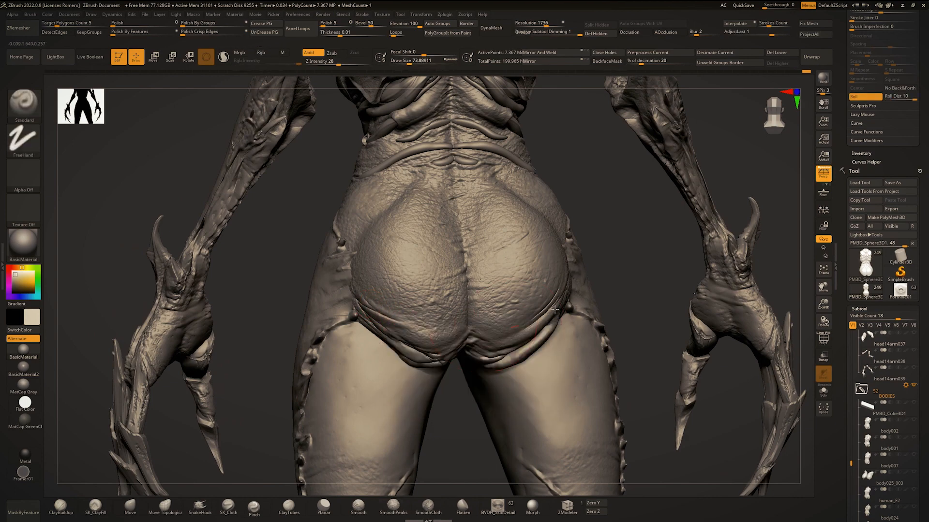
mouse_move(448, 348)
ctrl+right_down()
mouse_move(472, 274)
mouse_move(505, 323)
mouse_move(489, 359)
ctrl+right_up()
key(space)
drag(513, 318, 507, 317)
right_drag(522, 307, 533, 304)
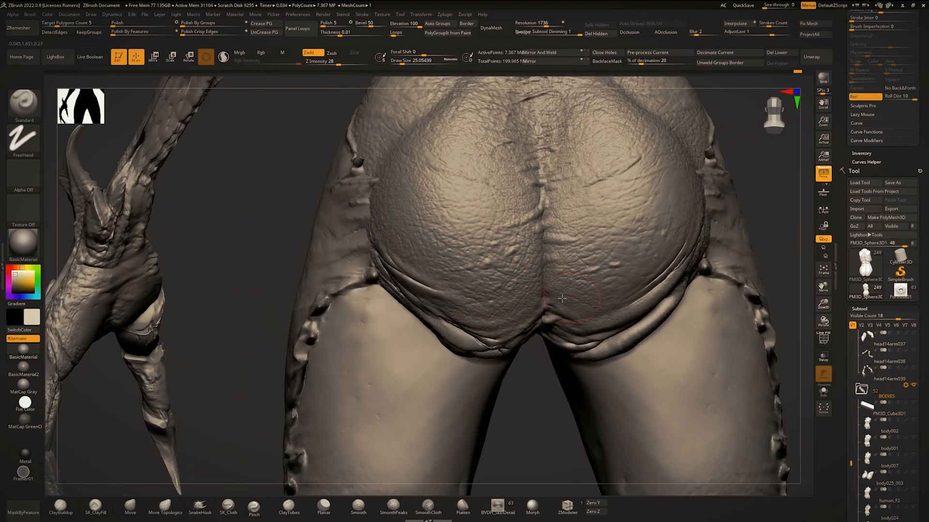
Refine the fold under the right buttock with Standard at a draw size of about 10.5.
ctrl+right_drag(577, 295, 615, 329)
mouse_move(615, 329)
right_down()
mouse_move(607, 313)
mouse_move(648, 305)
right_up()
mouse_move(601, 310)
mouse_down()
mouse_move(557, 336)
mouse_move(603, 309)
mouse_up()
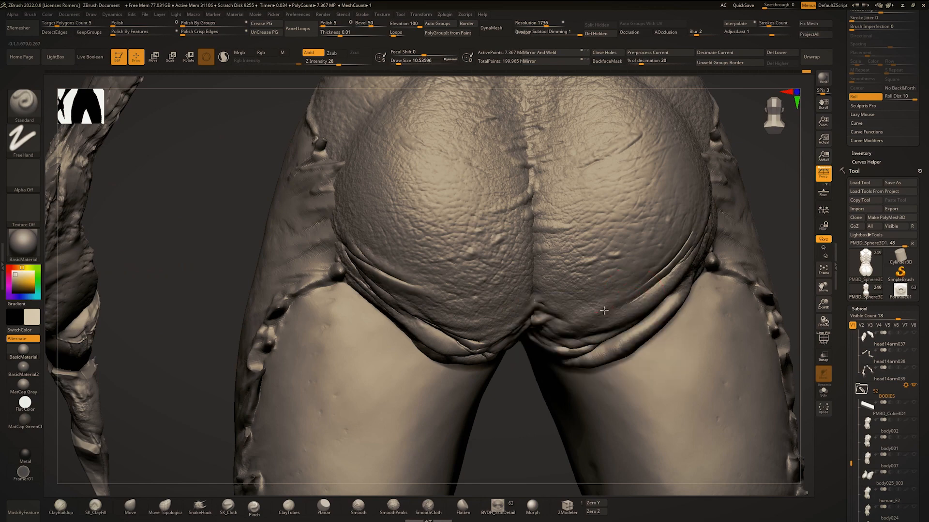
Isolate the torso and rework the skin fold on the right hip's outer side with Standard at a draw size of about 18.5.
mouse_move(556, 224)
ctrl+right_down()
mouse_move(539, 211)
mouse_move(502, 305)
ctrl+right_up()
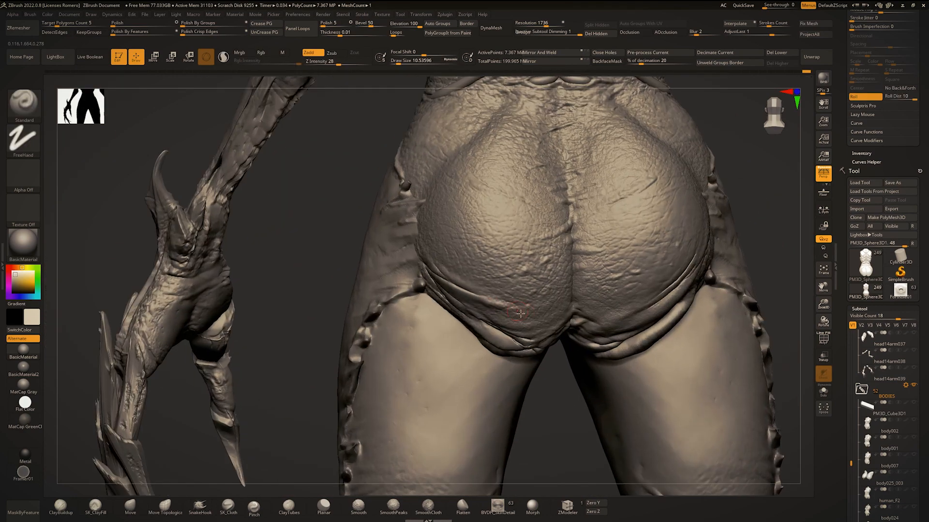
alt+right_drag(529, 372, 484, 444)
right_drag(385, 296, 428, 305)
key(ctrl+alt+s)
right_click(350, 317)
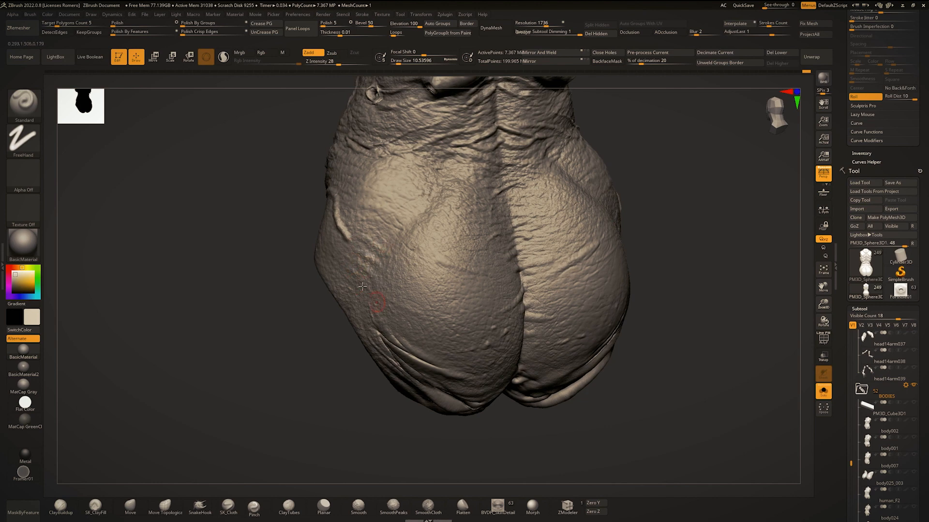
mouse_move(383, 294)
ctrl+right_down()
mouse_move(369, 248)
mouse_move(348, 255)
ctrl+right_up()
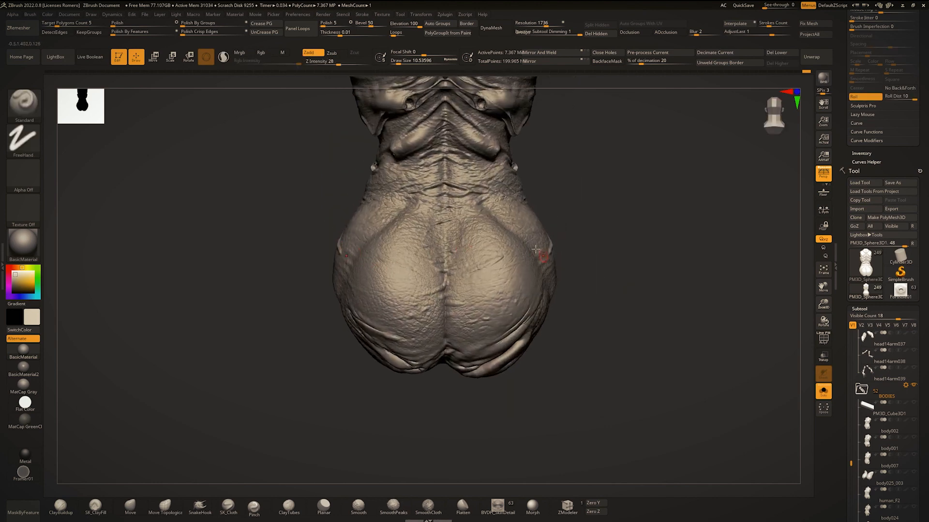
mouse_move(528, 240)
ctrl+right_down()
mouse_move(535, 263)
mouse_move(542, 252)
ctrl+right_up()
mouse_move(541, 251)
ctrl+right_down()
mouse_move(560, 260)
mouse_move(520, 256)
ctrl+right_up()
key(space)
drag(541, 259, 552, 257)
right_drag(539, 293, 556, 236)
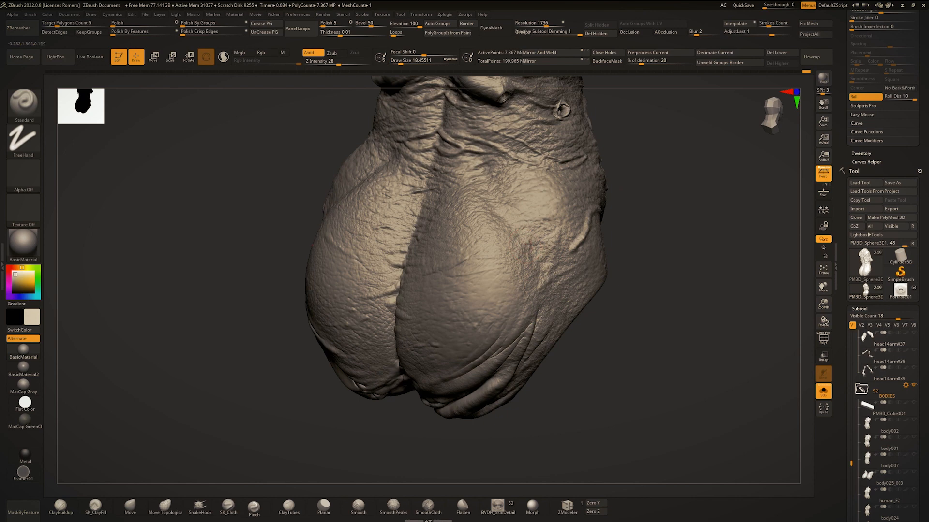
Build up the hip above the right buttock with ClayBuildup at a draw size of about 30.7.
mouse_move(525, 291)
right_down()
mouse_move(549, 219)
mouse_move(537, 260)
right_up()
key(space)
drag(497, 281, 482, 277)
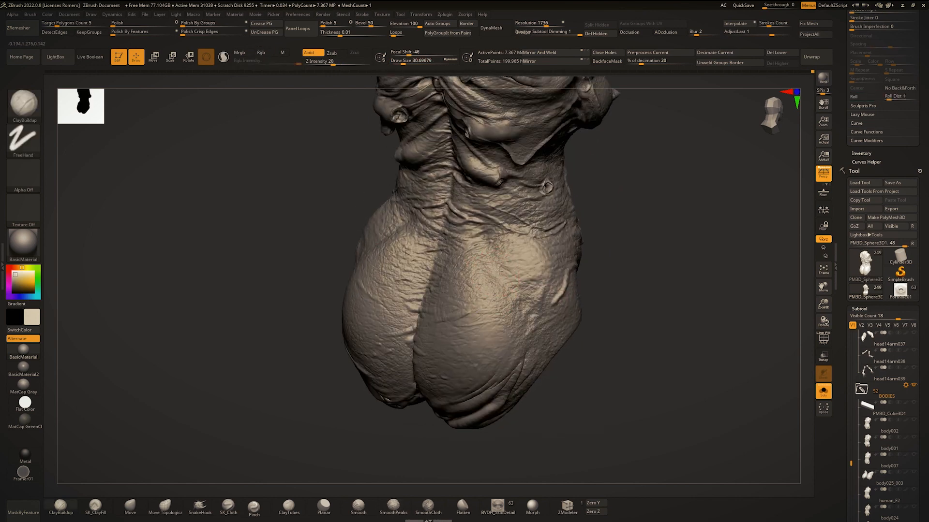
Shape the skin folds on the left hip with Standard at a draw size of about 12.9.
mouse_move(530, 285)
shift+right_down()
mouse_move(522, 234)
mouse_move(497, 263)
mouse_move(381, 287)
mouse_move(422, 288)
mouse_move(386, 319)
shift+right_up()
key(b)
key(s)
key(t)
key(space)
drag(346, 334, 337, 334)
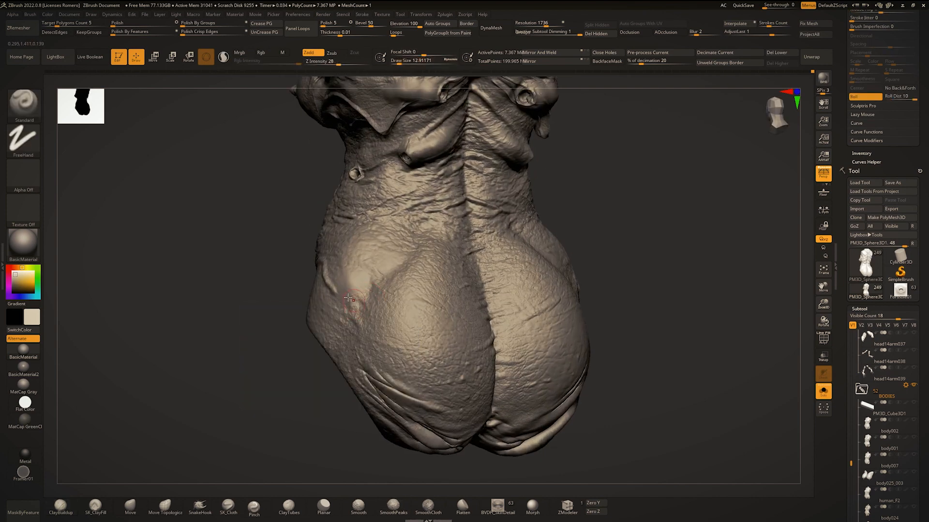
mouse_move(354, 280)
ctrl+right_down()
mouse_move(361, 259)
mouse_move(351, 242)
mouse_move(386, 302)
ctrl+right_up()
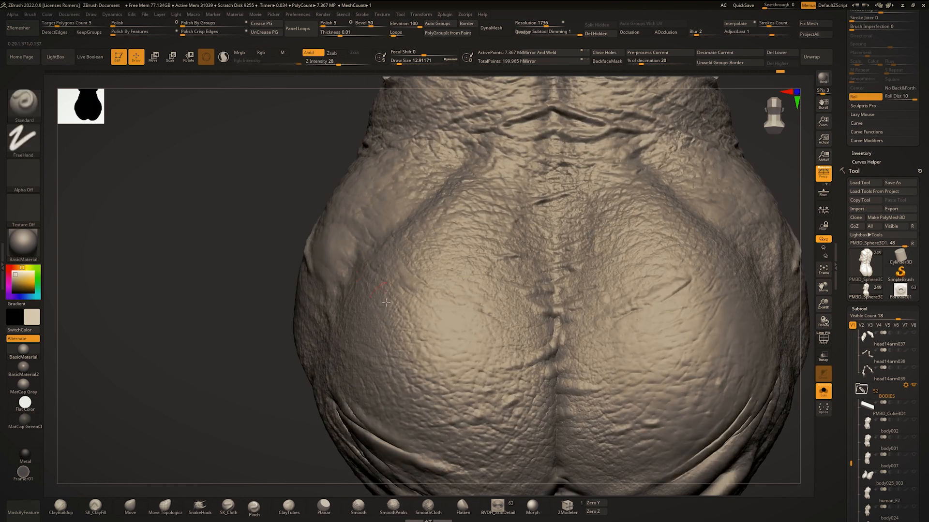
Switch to the BVDH_SkinDetail brush and choose a horizontal wrinkle-fold detail from its mesh set.
key(b)
click(528, 365)
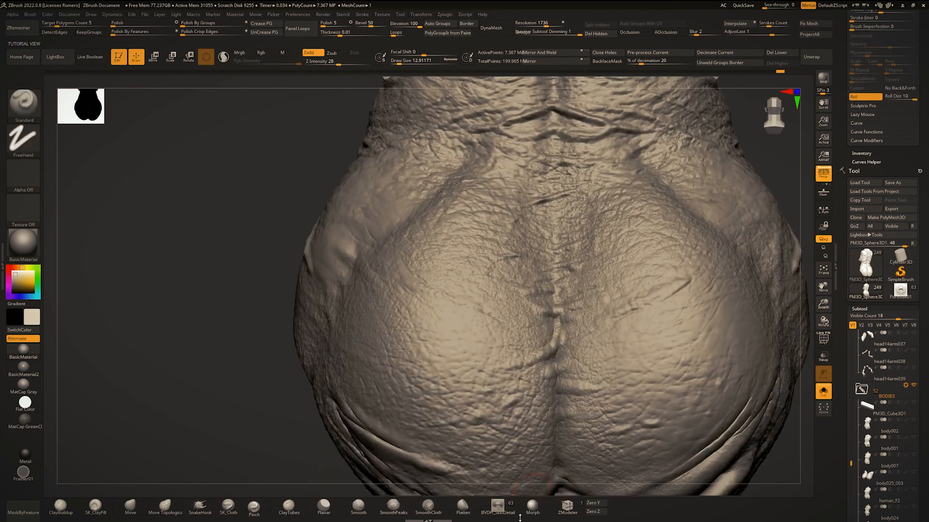
key(m)
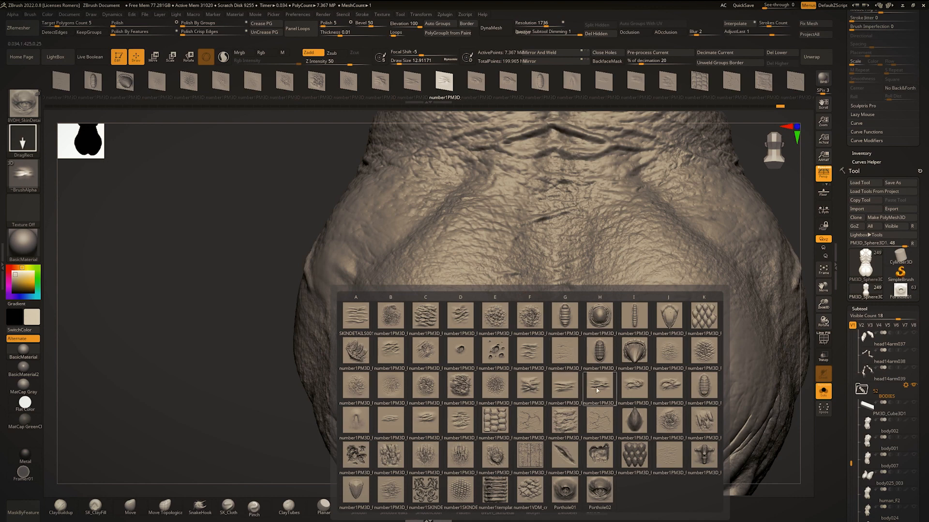
mouse_move(594, 390)
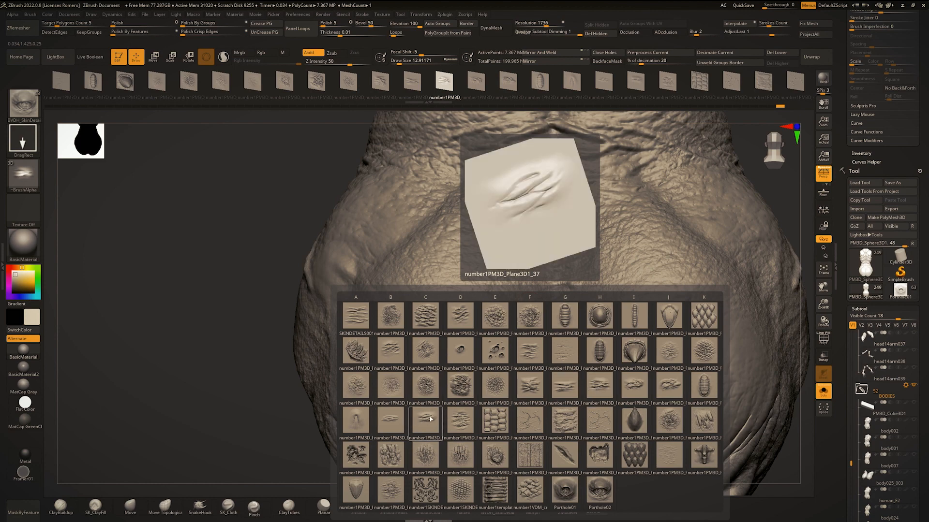
click(397, 425)
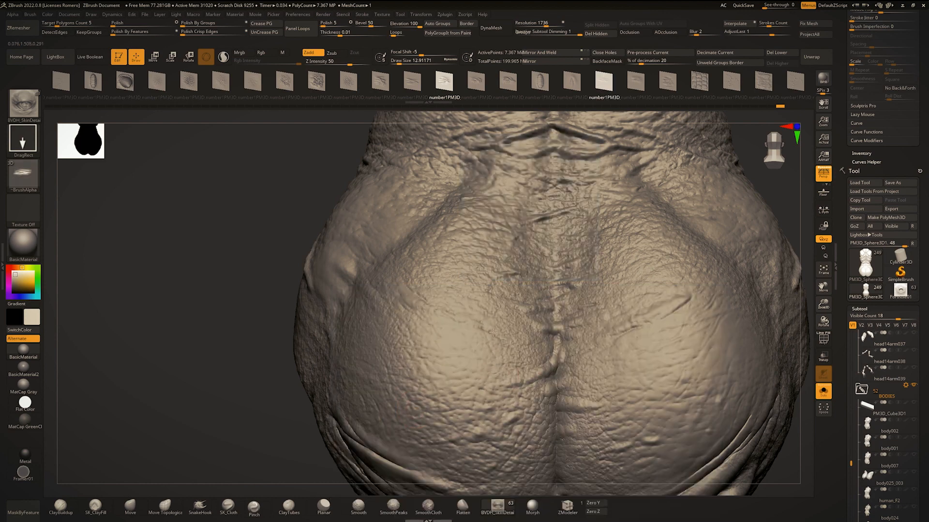
Try stamping the wrinkle detail across the left buttock, and undo the attempts.
drag(448, 356, 457, 426)
mouse_move(520, 299)
alt+right_down()
mouse_move(511, 243)
mouse_move(435, 167)
mouse_move(421, 113)
alt+right_up()
key(ctrl+z)
mouse_move(438, 321)
mouse_down()
mouse_move(428, 208)
mouse_move(436, 213)
mouse_up()
key(ctrl+z)
Set the skin-detail brush's Z Intensity to 100 and stamp heavy folds across the buttocks' underside.
right_drag(497, 265, 489, 212)
drag(506, 340, 488, 271)
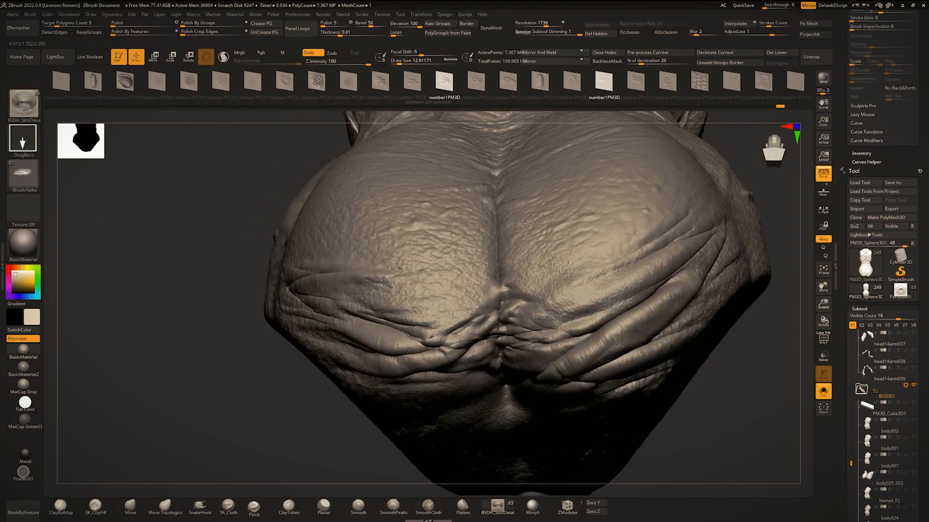
mouse_move(484, 264)
right_down()
mouse_move(517, 285)
mouse_move(488, 309)
mouse_move(475, 261)
mouse_move(529, 273)
right_up()
mouse_move(531, 224)
ctrl+right_down()
mouse_move(455, 227)
mouse_move(483, 247)
mouse_move(473, 249)
mouse_move(520, 241)
ctrl+right_up()
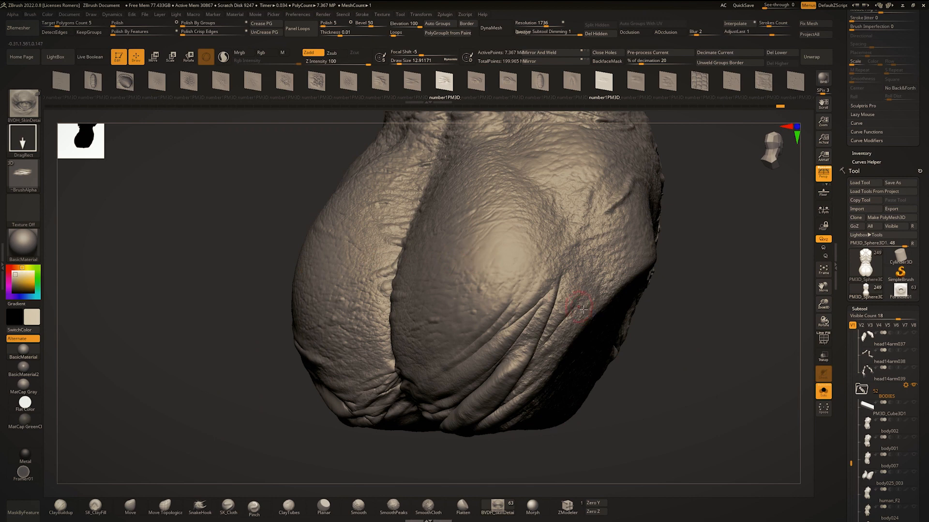
Stamp wrinkle folds on the outer hip above the leg stump, running toward the belly crease.
mouse_move(522, 232)
ctrl+right_down()
mouse_move(431, 245)
mouse_move(474, 247)
mouse_move(527, 271)
ctrl+right_up()
right_drag(527, 271, 473, 284)
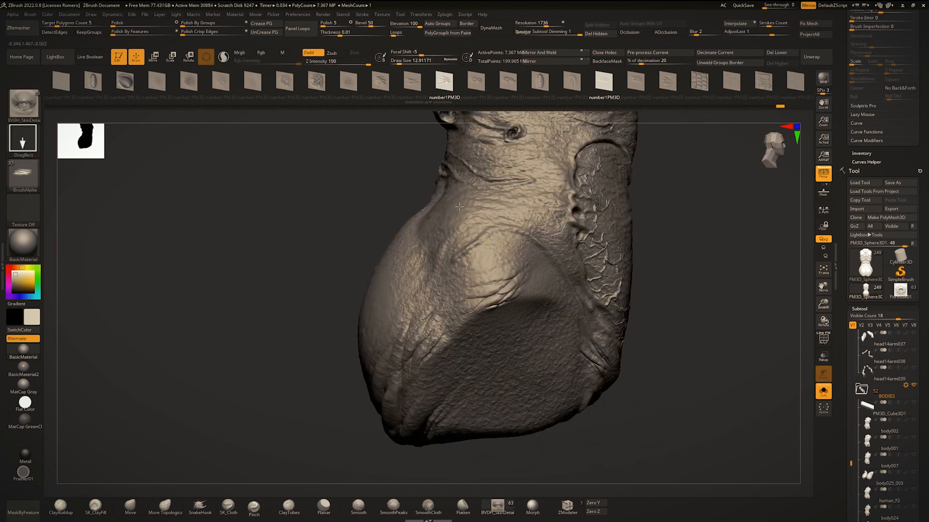
right_drag(531, 390, 534, 446)
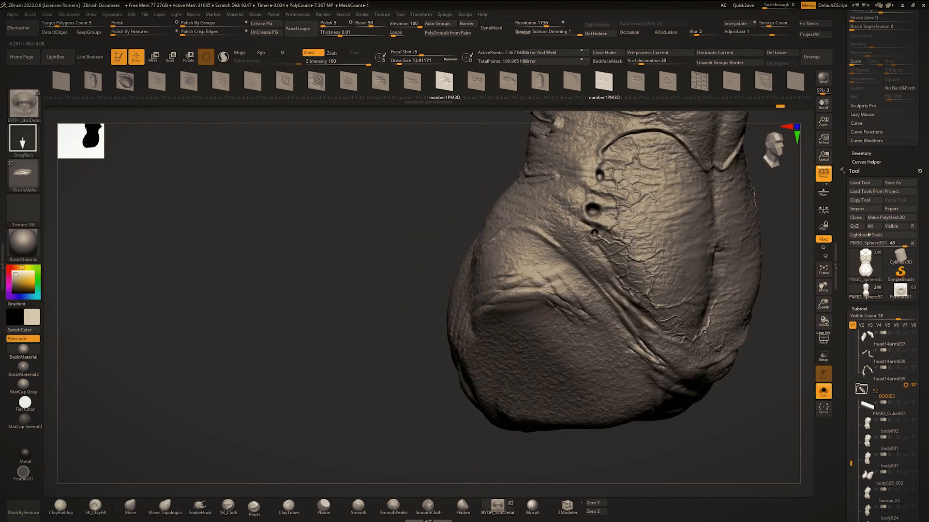
mouse_move(627, 322)
ctrl+right_down()
mouse_move(595, 199)
mouse_move(533, 283)
mouse_move(476, 315)
ctrl+right_up()
Thicken the diagonal folds on the outer hip with ClayBuildup at a draw size of about 12.9.
key(b)
key(c)
key(b)
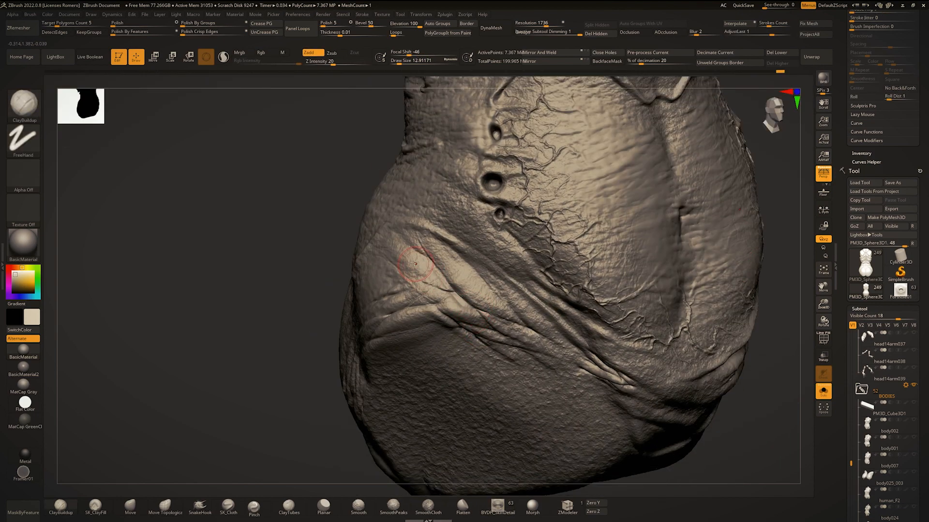
drag(451, 246, 470, 279)
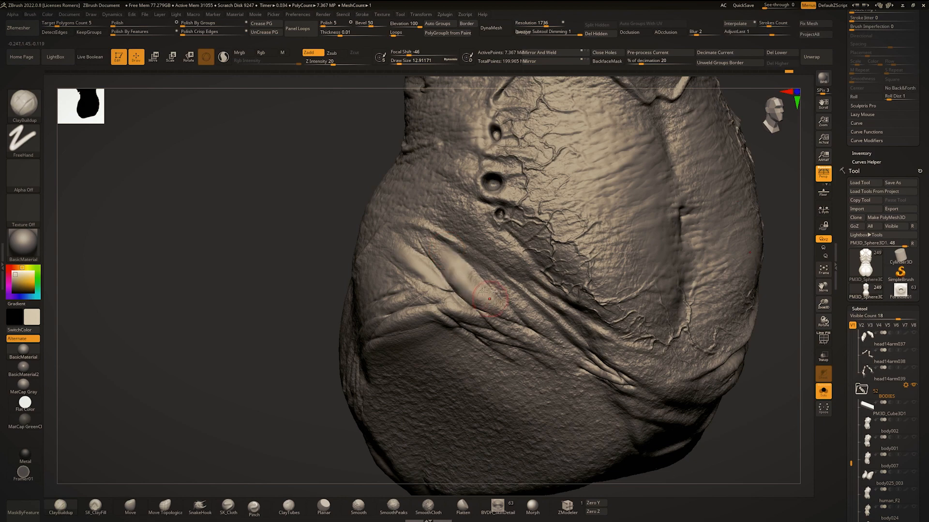
right_drag(468, 290, 460, 302)
Extend and soften the outer hip folds above the leg stump with Standard.
key(b)
key(s)
key(t)
mouse_move(462, 310)
mouse_down()
mouse_move(525, 334)
mouse_move(484, 295)
mouse_move(519, 323)
mouse_up()
alt+right_drag(518, 324, 434, 290)
Try carving diagonal creases across the leg stump with DamStandard at a draw size of about 17.
key(b)
key(d)
key(s)
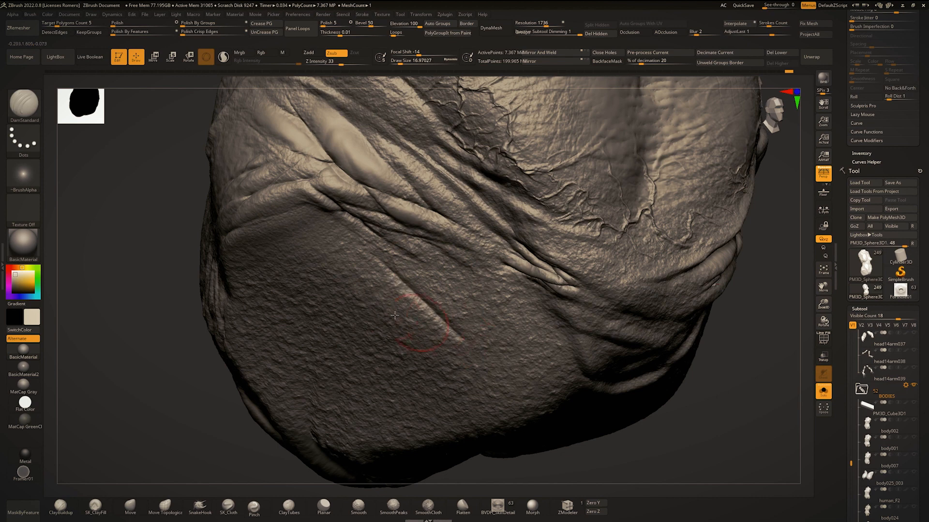
drag(331, 286, 541, 353)
drag(432, 303, 477, 341)
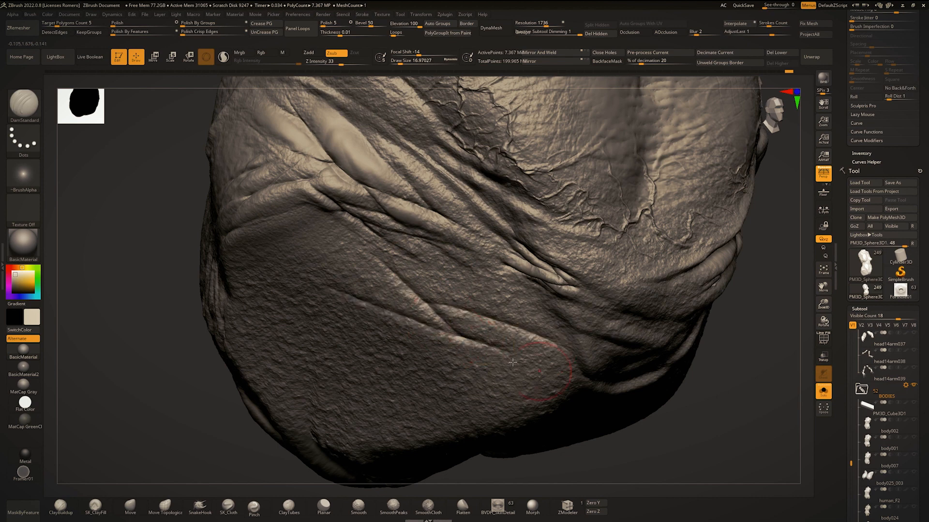
drag(422, 332, 515, 386)
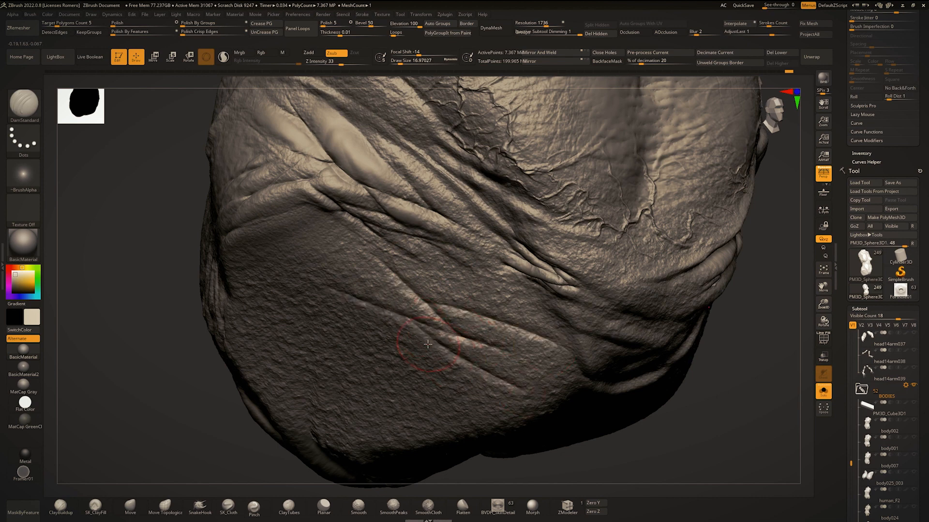
Try raising skin rolls along the leg stump's creases with ClayBuildup at a draw size of about 15.6.
key(1)
key(space)
key(space)
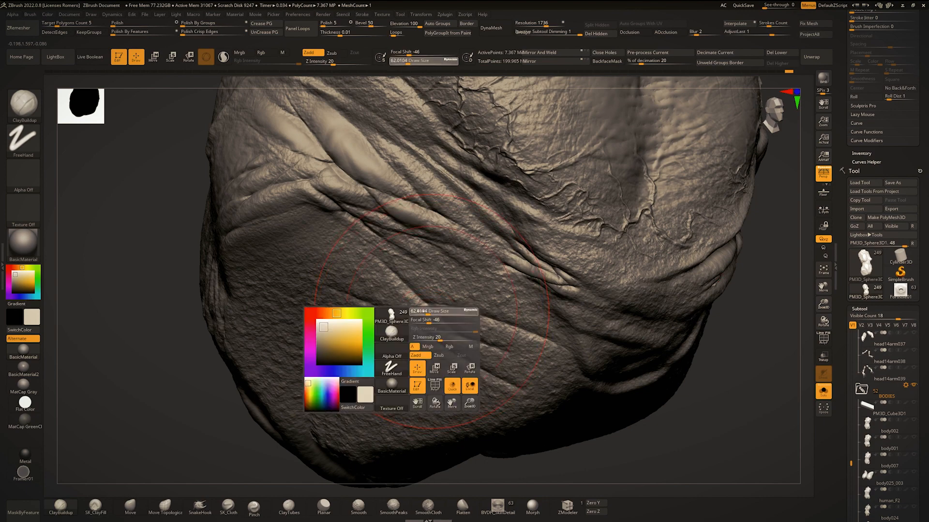
click(421, 315)
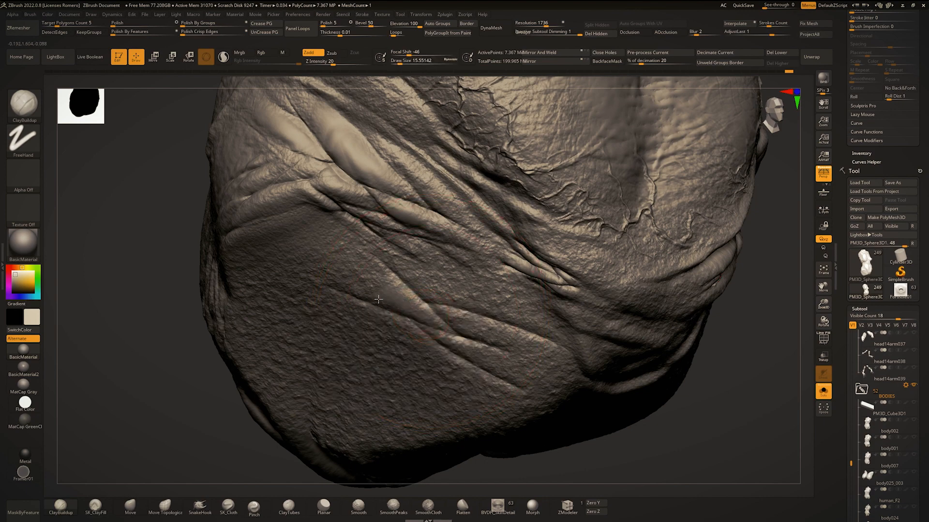
mouse_move(349, 285)
mouse_down()
mouse_move(485, 310)
mouse_move(532, 344)
mouse_up()
drag(476, 334, 547, 345)
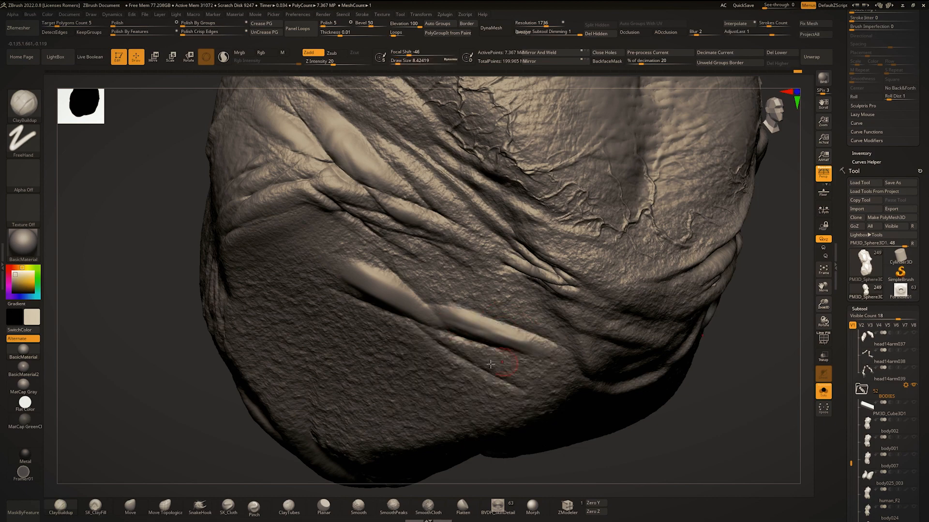
Try filling the smaller roll on the leg stump with ClayBuildup at draw sizes of about 8.4 and 3.7.
key(space)
click(485, 358)
key(space)
click(485, 356)
key(space)
click(487, 358)
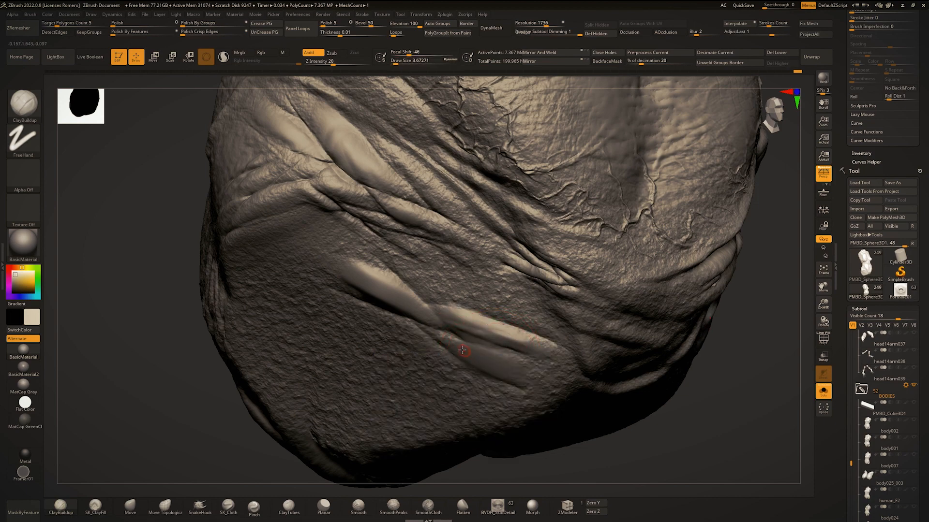
key(space)
click(458, 347)
Try sharpening the creases between the leg stump's rolls with DamStandard at a draw size of about 12.9.
key(b)
key(d)
key(s)
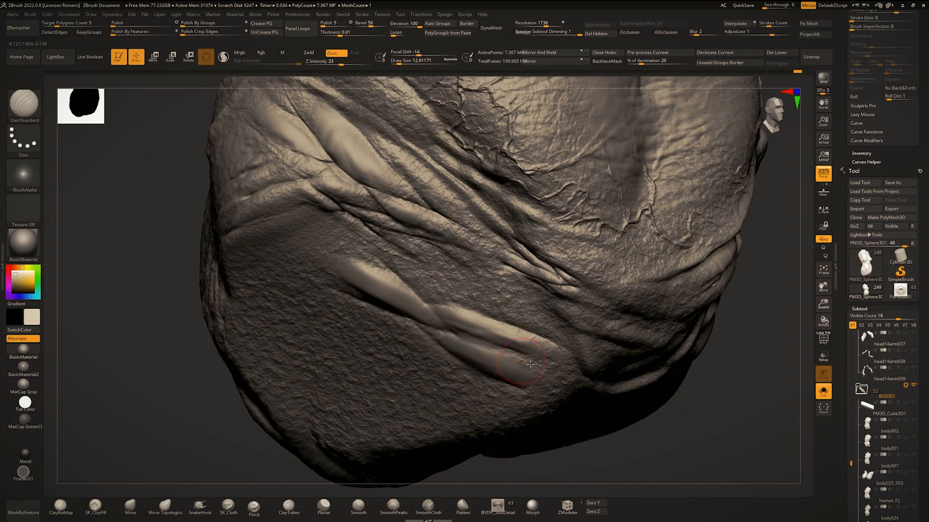
key(space)
key(space)
Try swelling the leg stump's rolls with Inflate at a draw size of about 59.2 and Z Intensity 10.
key(b)
key(i)
key(n)
key(space)
click(452, 327)
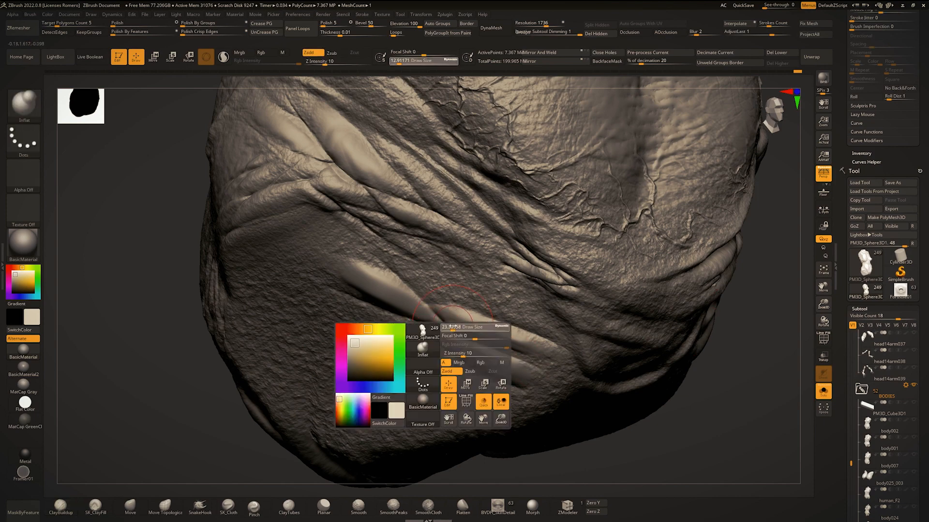
drag(452, 327, 446, 333)
key(space)
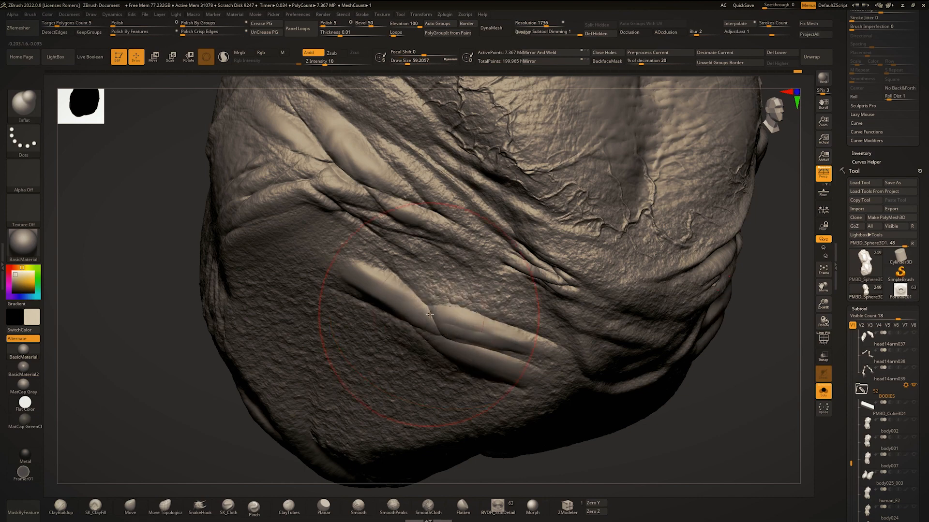
mouse_move(445, 333)
right_down()
mouse_move(435, 311)
mouse_move(482, 329)
mouse_move(431, 301)
right_up()
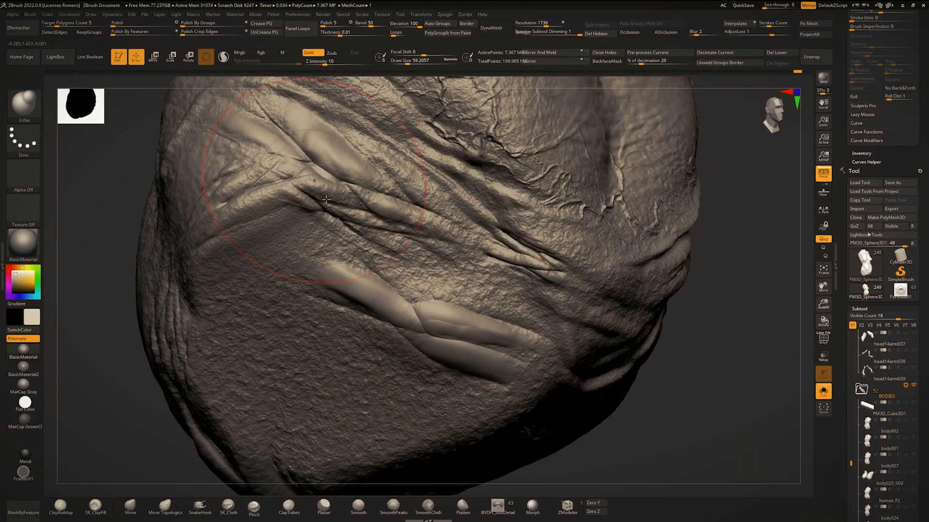
Undo the creases and rolls sculpted on the leg stump.
mouse_move(326, 199)
right_down()
mouse_move(382, 227)
mouse_move(372, 228)
right_up()
key(ctrl)
ctrl+right_drag(446, 273, 490, 313)
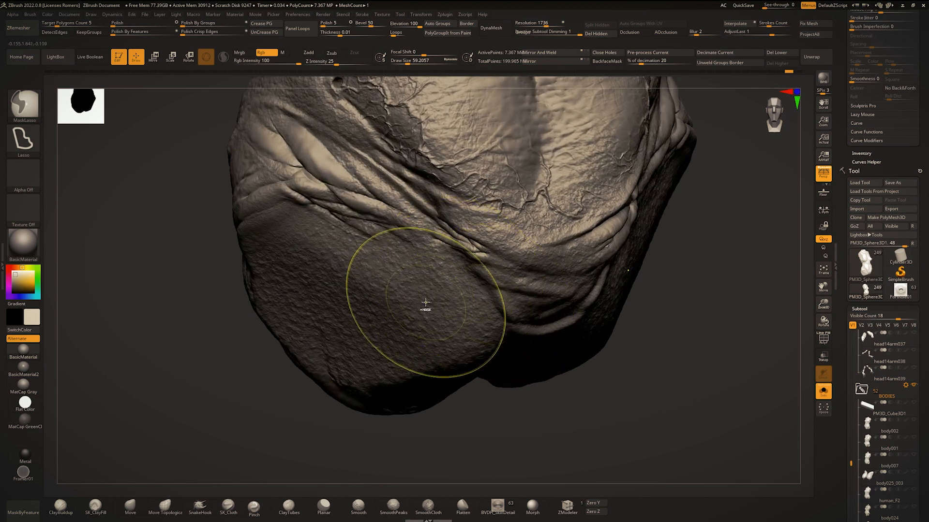
mouse_move(449, 270)
right_down()
mouse_move(465, 285)
mouse_move(479, 263)
mouse_move(439, 238)
mouse_move(435, 315)
right_up()
mouse_move(436, 314)
right_down()
mouse_move(448, 310)
mouse_move(420, 207)
mouse_move(418, 310)
mouse_move(343, 305)
mouse_move(370, 298)
mouse_move(362, 306)
right_up()
Adjust the hip's outline around the leg stump with Move at a draw size of about 115.9.
key(alt+s)
key(alt+s)
key(alt+s)
key(alt+s)
key(space)
drag(352, 311, 366, 310)
right_drag(365, 310, 363, 305)
key(space)
drag(363, 306, 364, 309)
click(370, 337)
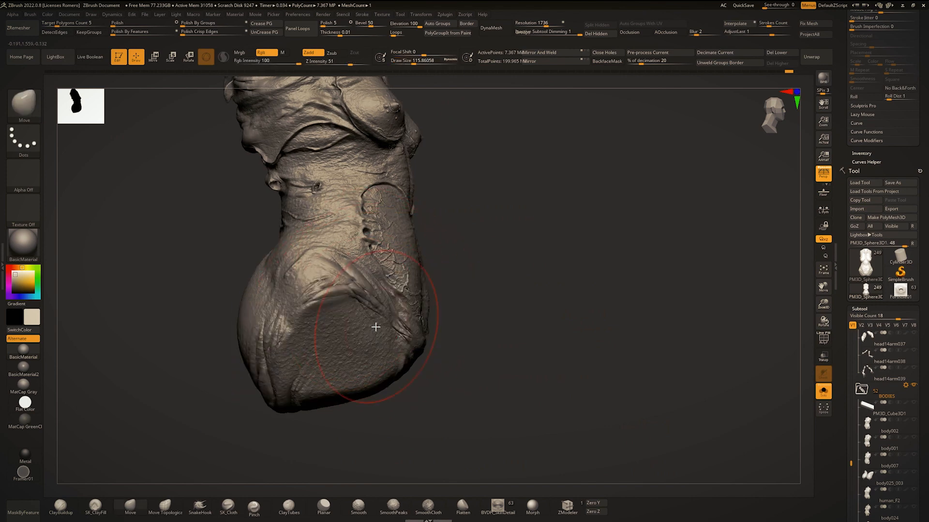
Show the full body and fit the hip folds against the upper thigh with Move at a draw size of about 93.7.
key(alt+s)
right_drag(384, 314, 331, 268)
key(space)
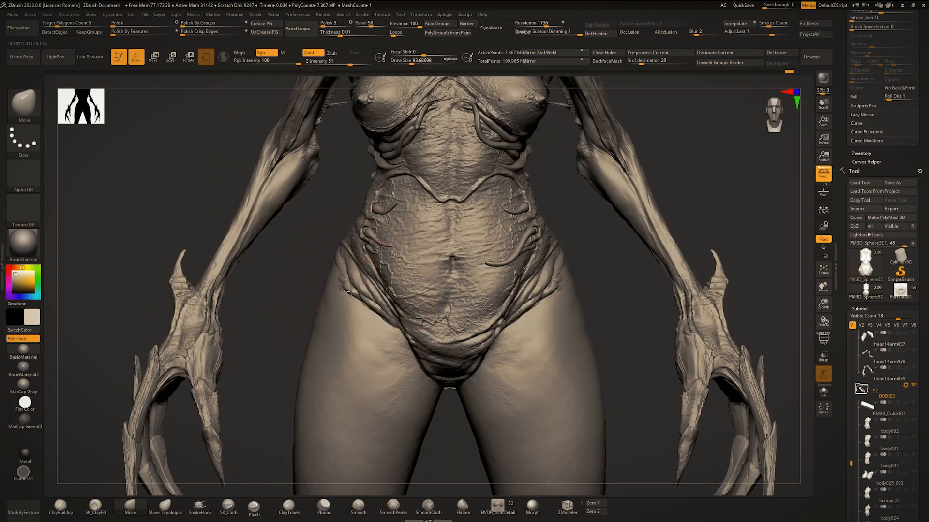
key(space)
drag(356, 294, 348, 294)
mouse_move(354, 292)
ctrl+right_down()
mouse_move(353, 256)
mouse_move(335, 261)
mouse_move(379, 263)
mouse_move(444, 335)
mouse_move(496, 321)
ctrl+right_up()
ctrl+right_drag(461, 274, 513, 278)
Isolate the torso and nudge the front hip folds with Move at draw sizes of about 56.5 and 34.8.
alt+right_drag(513, 278, 571, 351)
ctrl+right_drag(556, 314, 496, 399)
alt+right_drag(497, 399, 502, 370)
alt+right_drag(509, 212, 472, 232)
ctrl+right_drag(472, 232, 502, 270)
key(alt+s)
ctrl+right_drag(358, 324, 366, 393)
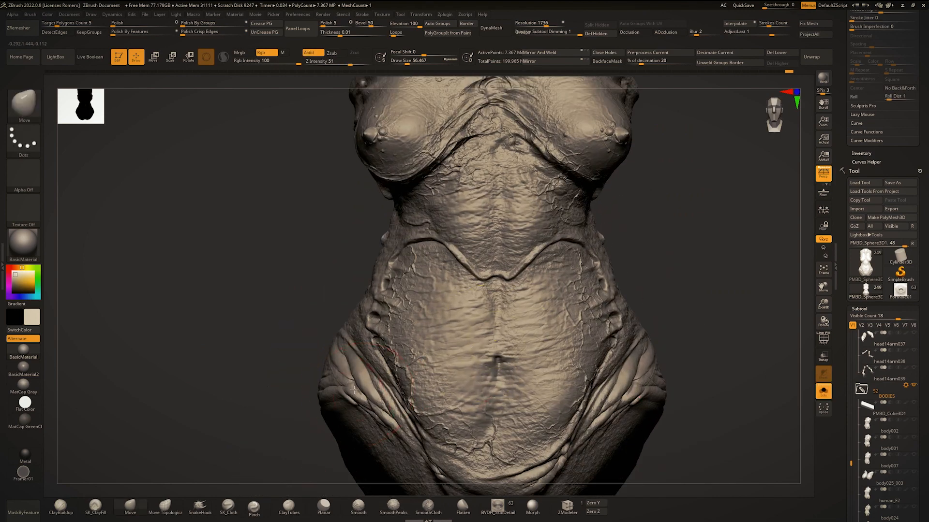
drag(354, 390, 359, 386)
alt+right_drag(436, 406, 446, 329)
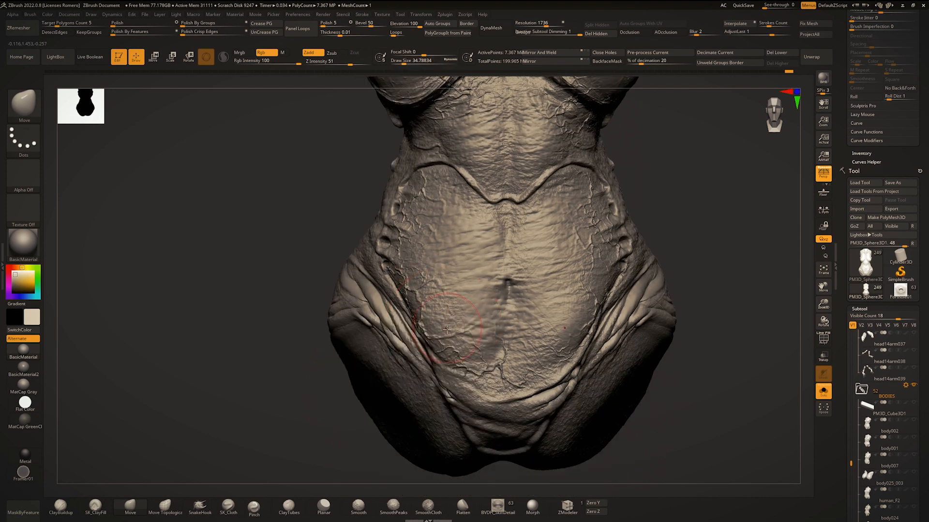
Stamp a wrinkle fold over the navel with BVDH_SkinDetail, raising its Z Intensity to 80.
click(498, 505)
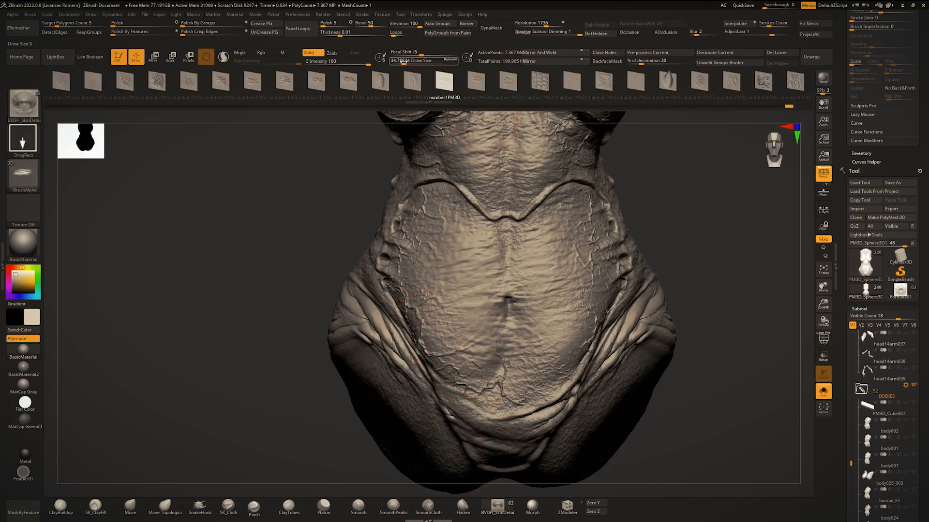
click(352, 62)
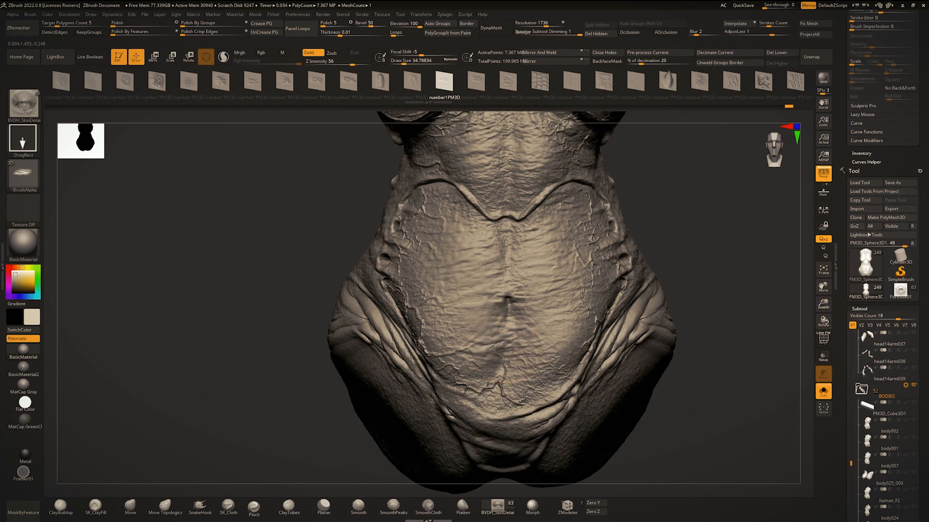
click(358, 61)
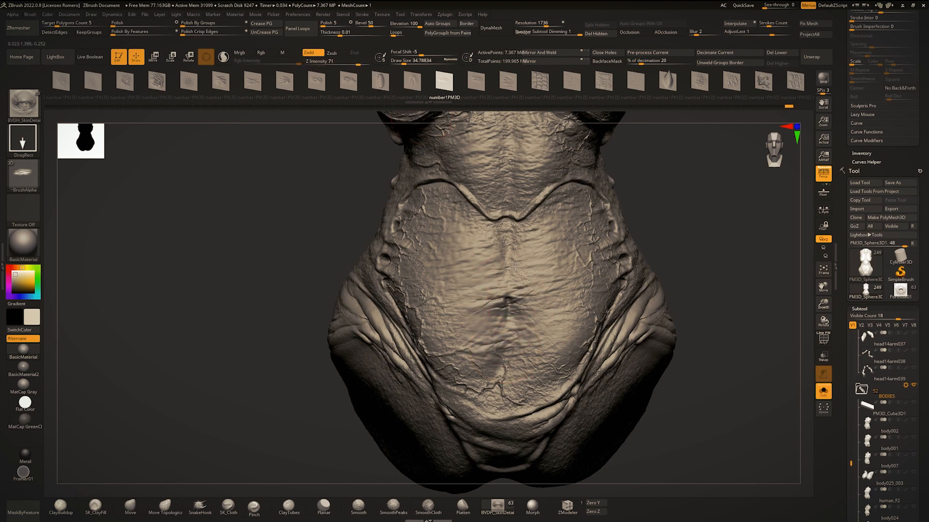
click(362, 63)
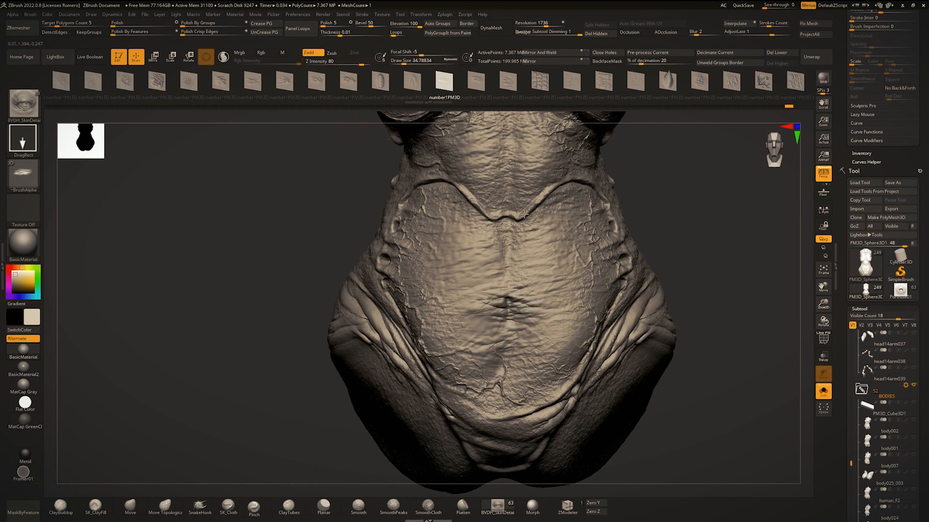
Try stamping the wrinkle fold at the centre of the ridge above the belly, and undo it.
alt+right_drag(506, 218, 502, 277)
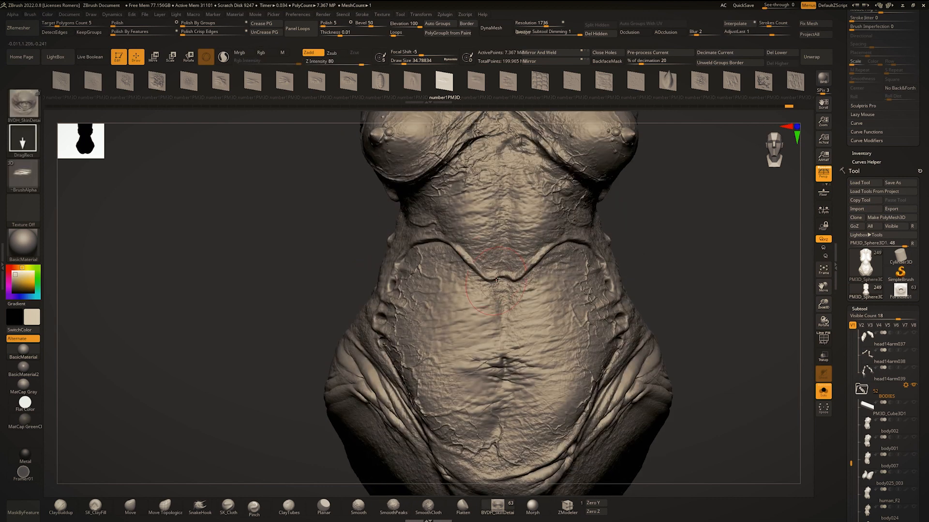
drag(496, 278, 488, 226)
key(ctrl+z)
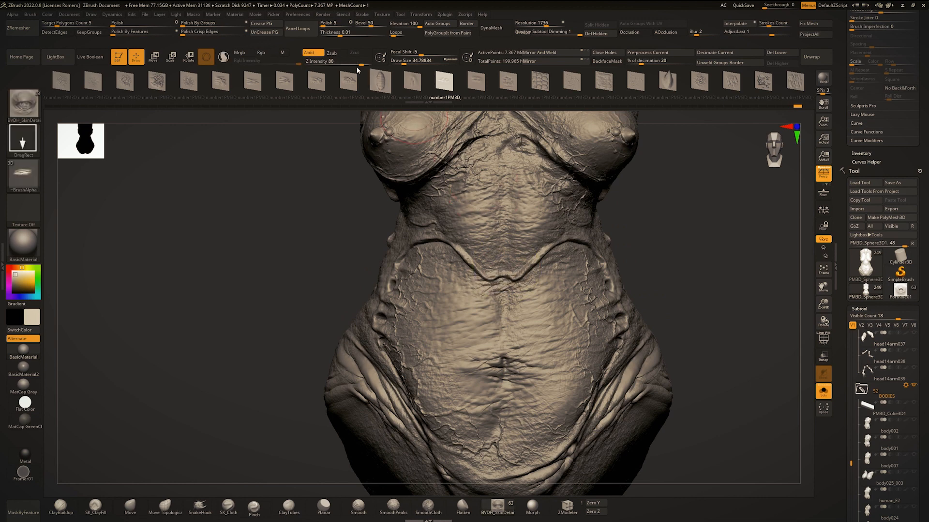
Raise the skin-detail brush's Z Intensity for the belly and carve fine creases into the lower abdomen with the DamStandard brush.
drag(359, 65, 364, 65)
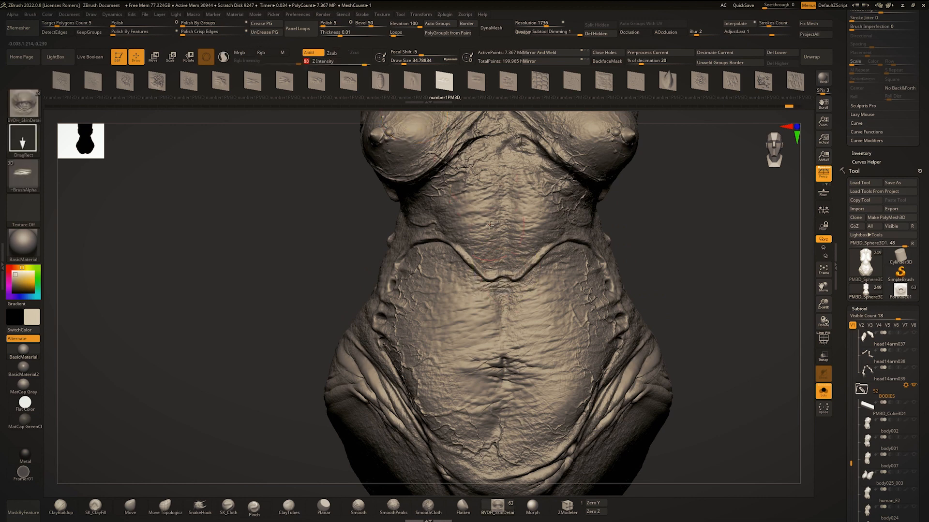
mouse_move(489, 224)
right_down()
mouse_move(472, 252)
mouse_move(469, 241)
mouse_move(511, 230)
mouse_move(483, 260)
mouse_move(492, 271)
mouse_move(498, 266)
right_up()
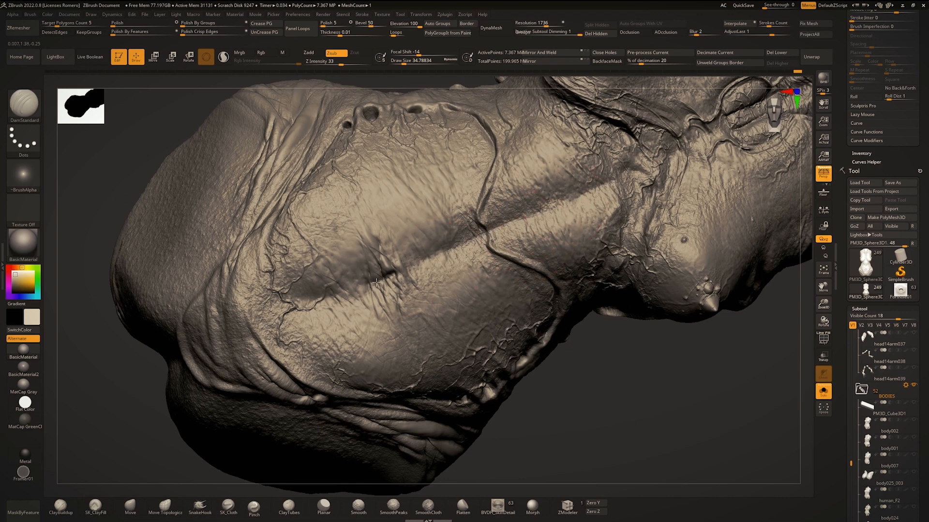
drag(308, 313, 342, 288)
ctrl+right_drag(319, 333, 310, 312)
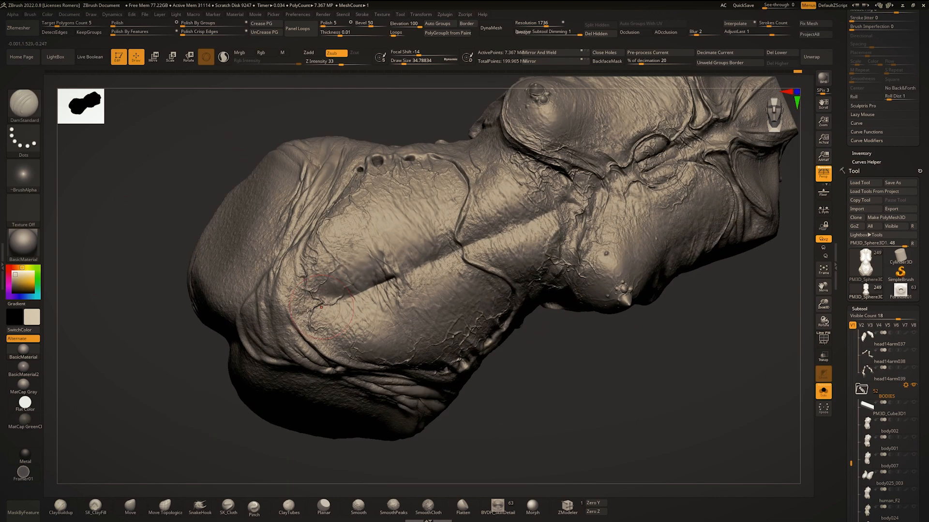
drag(299, 320, 250, 337)
Examine the torso's skin detail from the abdomen up to the collarbones and across the chest from several angles.
mouse_move(250, 337)
right_down()
mouse_move(379, 293)
mouse_move(372, 265)
right_up()
mouse_move(372, 265)
right_down()
mouse_move(421, 278)
mouse_move(418, 252)
right_up()
right_drag(419, 251, 388, 245)
ctrl+right_drag(388, 245, 384, 271)
key(ctrl+shift+s)
right_drag(360, 232, 431, 290)
key(ctrl+shift+s)
ctrl+right_drag(424, 237, 423, 272)
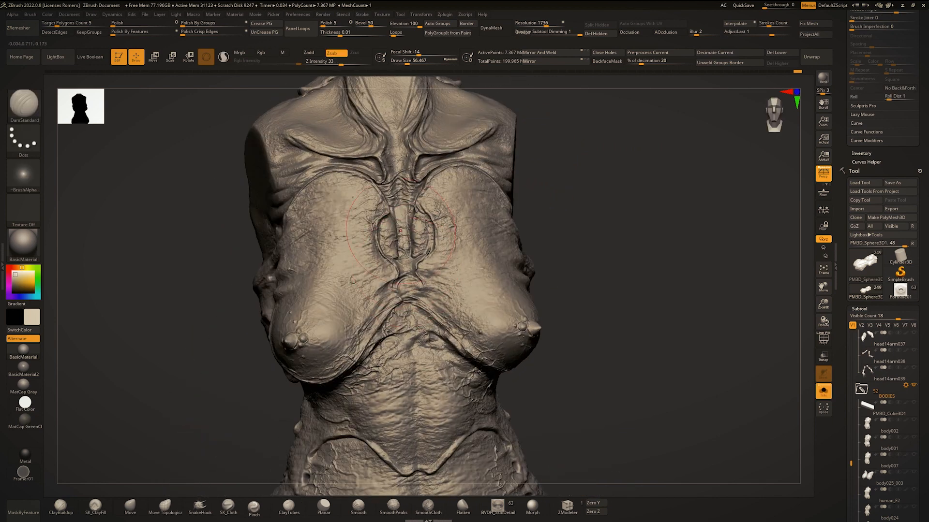
alt+right_drag(417, 215, 433, 294)
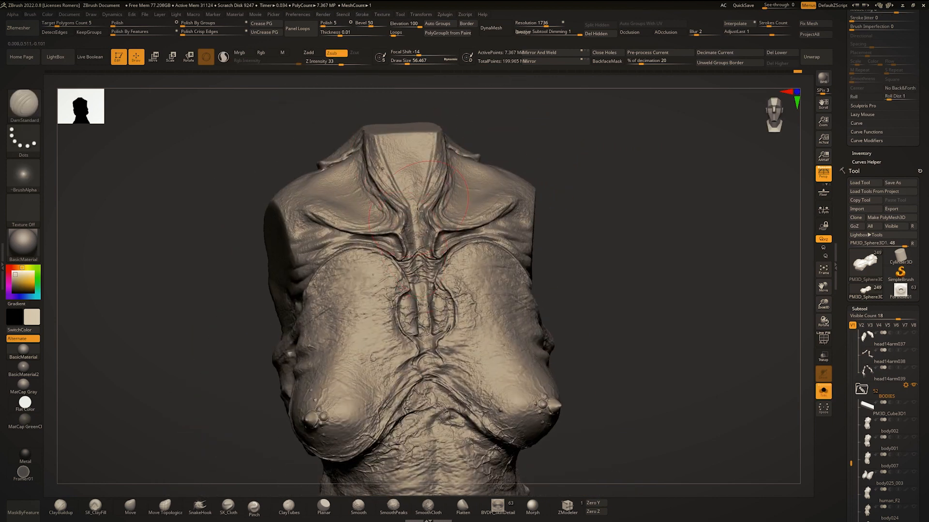
right_drag(419, 210, 437, 211)
mouse_move(437, 211)
alt+right_down()
mouse_move(439, 164)
mouse_move(431, 163)
alt+right_up()
ctrl+right_drag(356, 200, 359, 229)
mouse_move(359, 230)
right_down()
mouse_move(379, 223)
mouse_move(390, 255)
right_up()
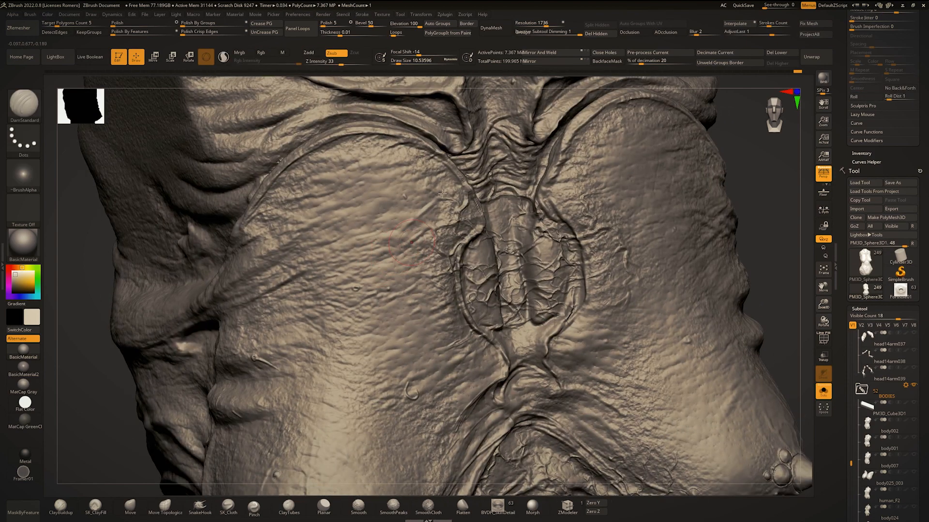
right_drag(442, 193, 411, 245)
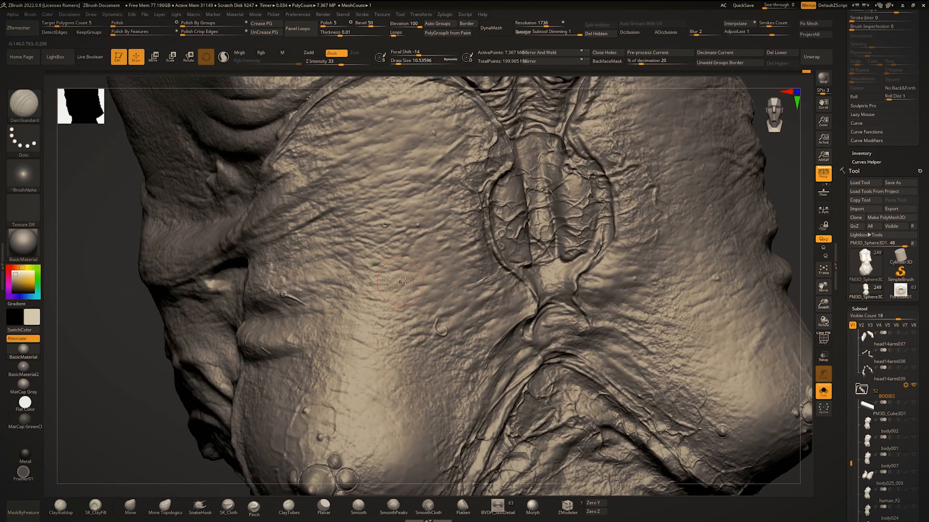
ctrl+right_drag(369, 281, 373, 242)
mouse_move(672, 213)
right_down()
mouse_move(586, 214)
mouse_move(594, 253)
right_up()
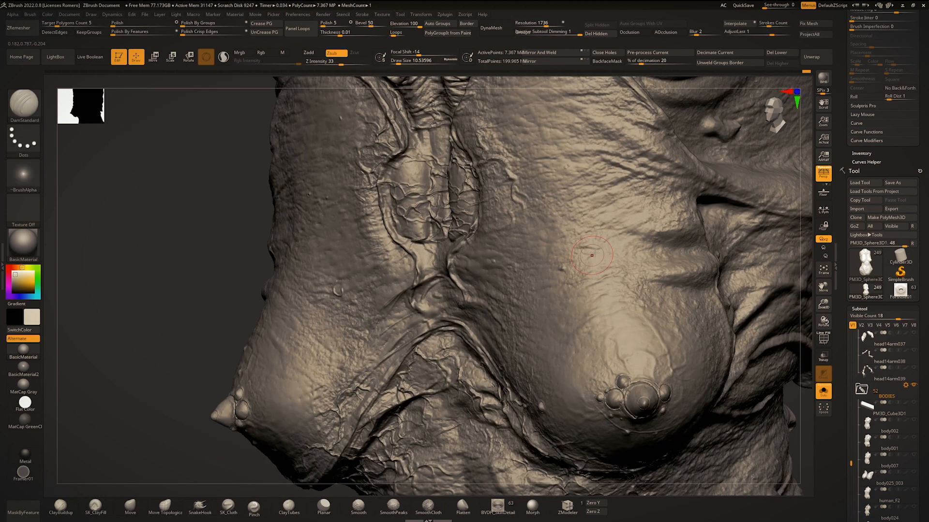
right_drag(582, 218, 643, 219)
ctrl+right_drag(643, 219, 641, 186)
mouse_move(425, 203)
right_down()
mouse_move(435, 204)
mouse_move(425, 239)
right_up()
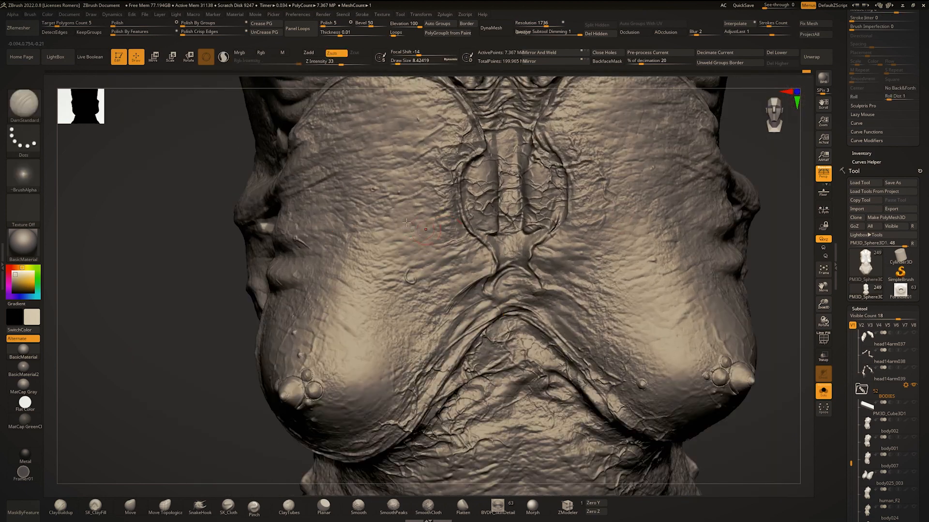
Switch to the Standard brush over the back plates and set Z Intensity to 56 and Draw Size to about 2.2.
key(b)
key(s)
key(t)
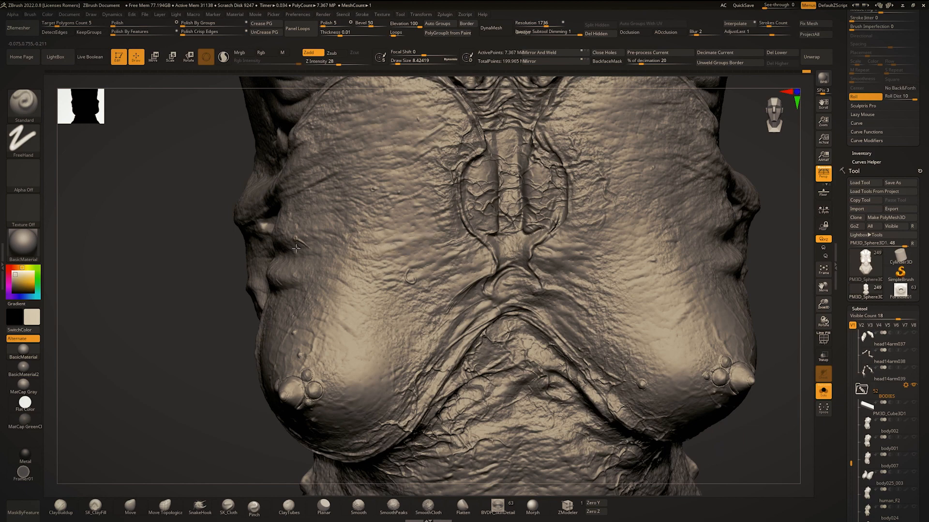
mouse_move(597, 202)
ctrl+right_down()
mouse_move(594, 162)
mouse_move(541, 162)
mouse_move(401, 251)
ctrl+right_up()
key(alt+s)
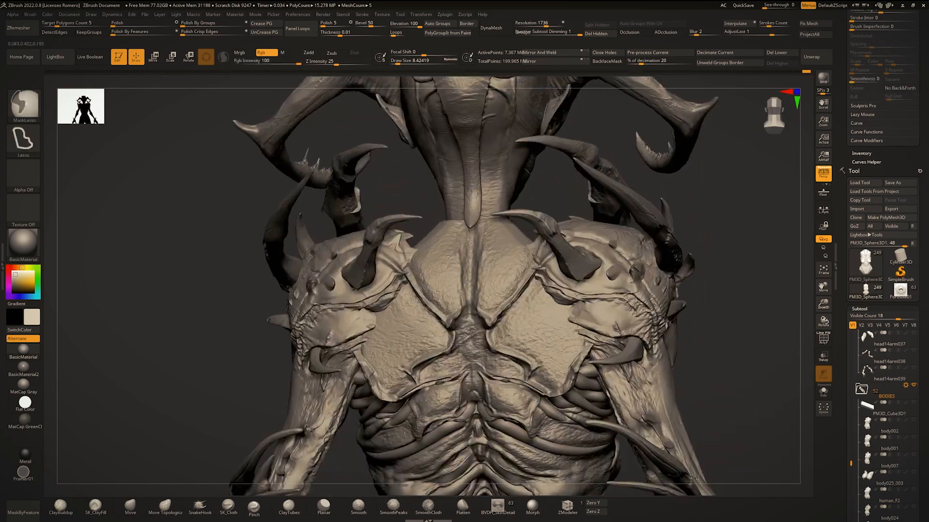
key(alt+s)
mouse_move(506, 275)
ctrl+right_down()
mouse_move(506, 290)
mouse_move(489, 218)
mouse_move(424, 281)
ctrl+right_up()
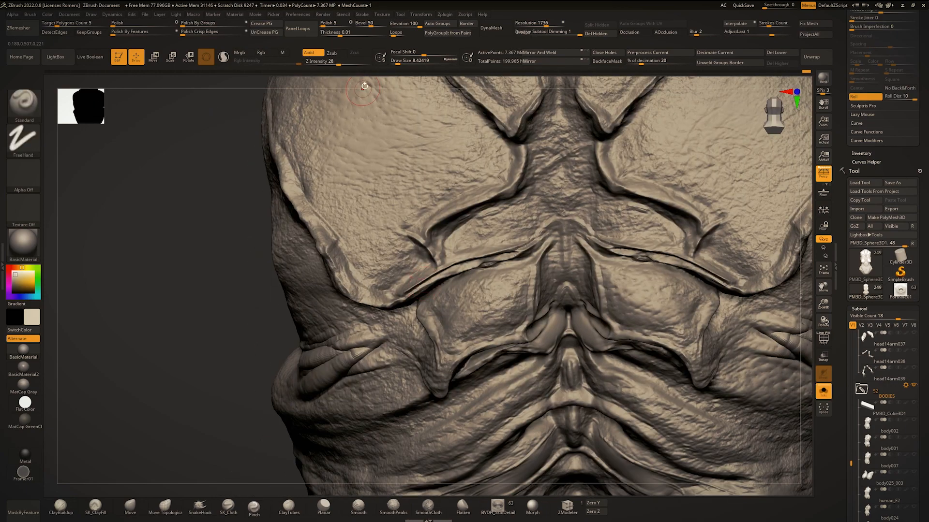
drag(338, 63, 352, 63)
right_drag(422, 278, 438, 271)
drag(397, 62, 394, 61)
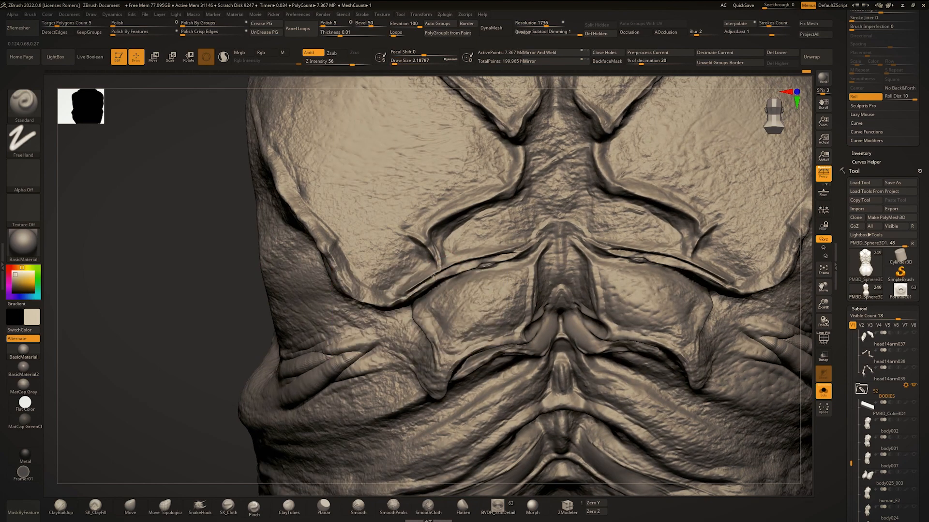
Turn on Occlusion, review the whole figure from the front and side, and save the tool.
mouse_move(371, 280)
ctrl+right_down()
mouse_move(428, 227)
mouse_move(528, 241)
mouse_move(488, 236)
mouse_move(514, 195)
mouse_move(466, 217)
ctrl+right_up()
click(629, 33)
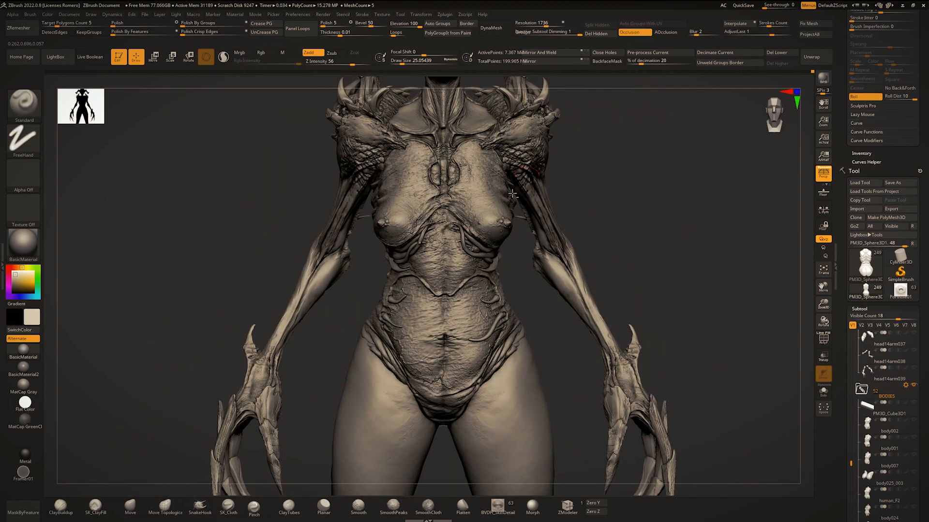
ctrl+right_drag(641, 290, 642, 283)
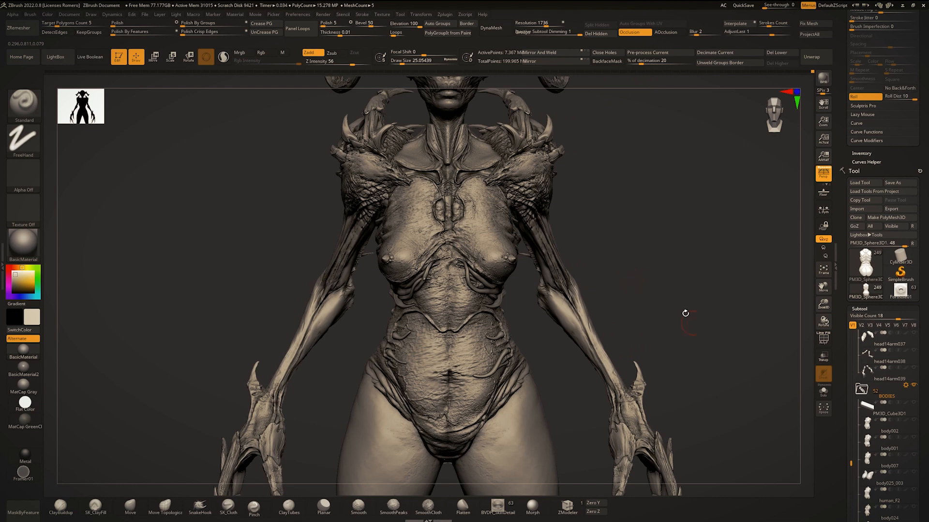
right_drag(601, 284, 520, 278)
ctrl+right_drag(520, 278, 536, 258)
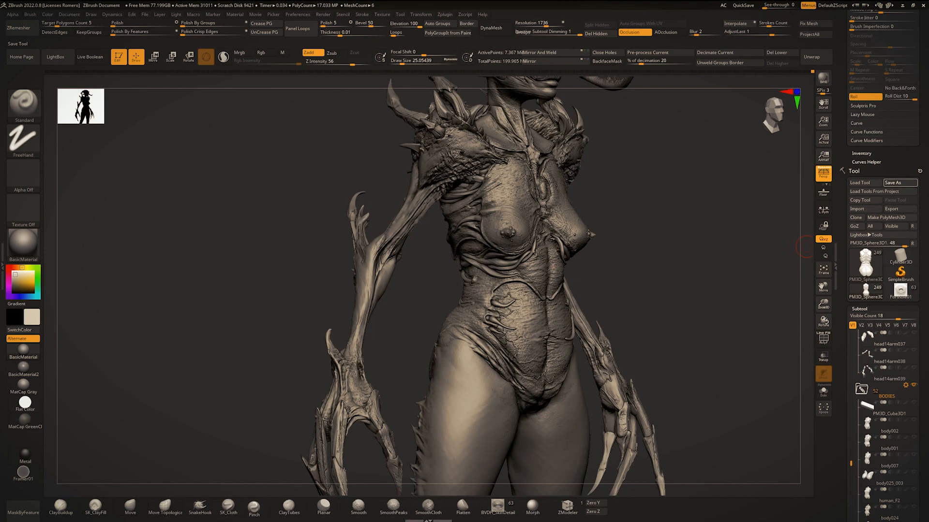
key(alt+Tab)
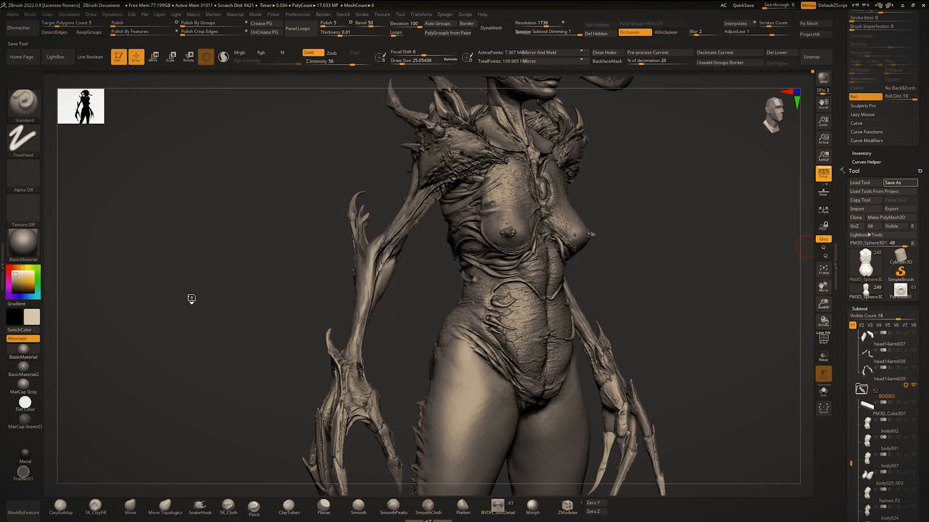
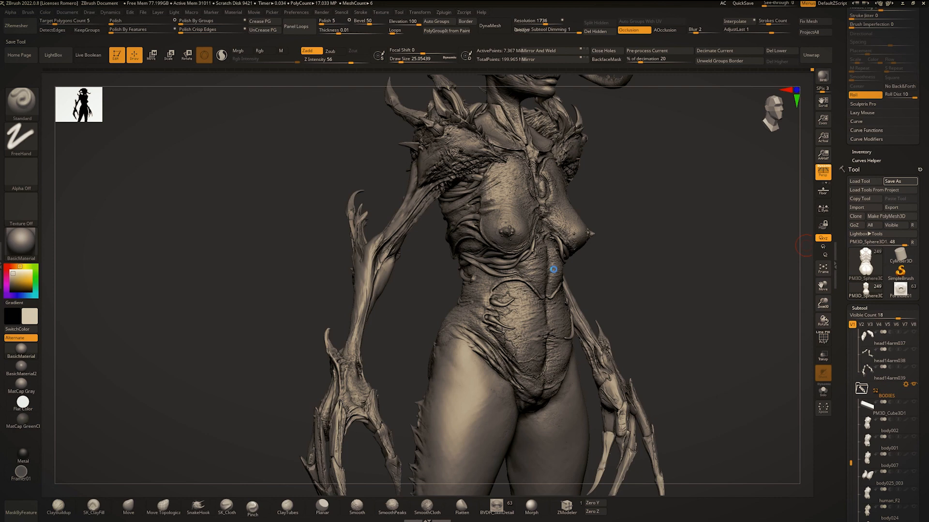
Make the tendon strands beneath the breasts the active subtool and reduce the Standard brush's Draw Size to 1.
alt+click(553, 269)
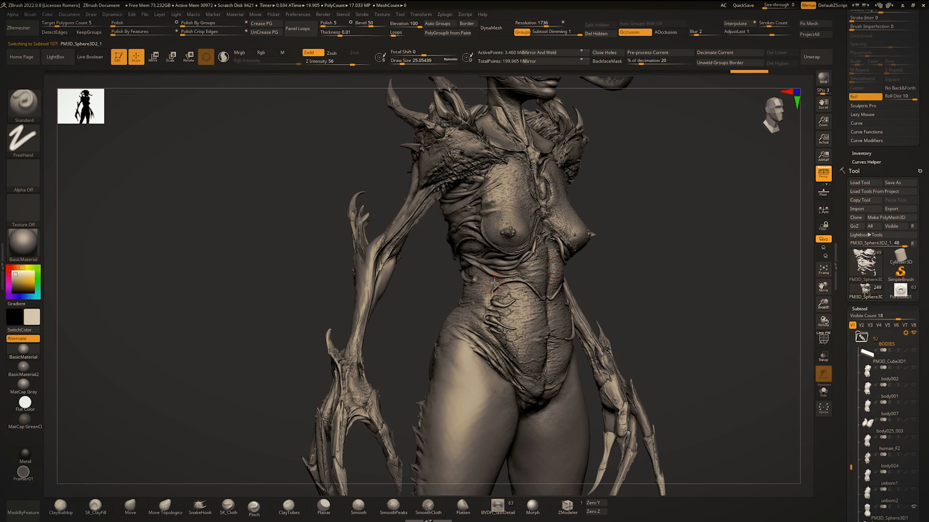
drag(451, 285, 445, 296)
drag(427, 288, 620, 105)
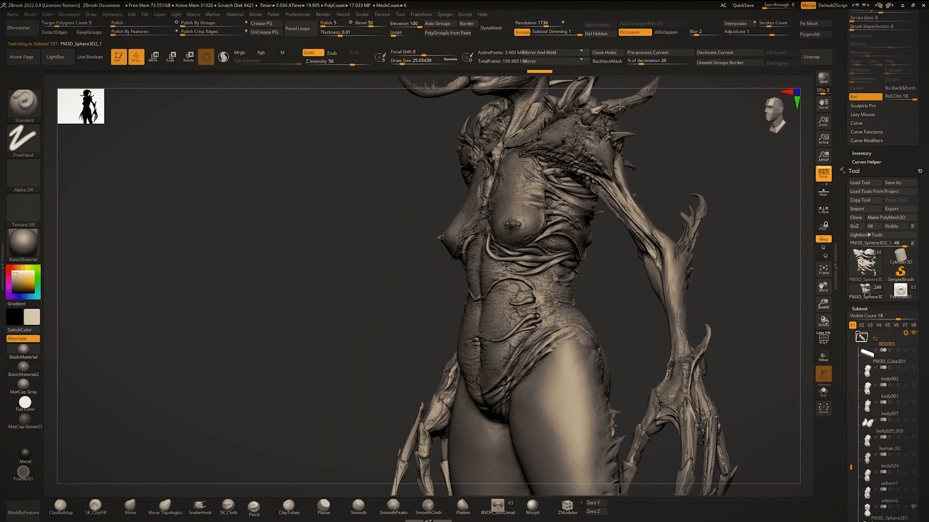
scroll(621, 269, up, 10)
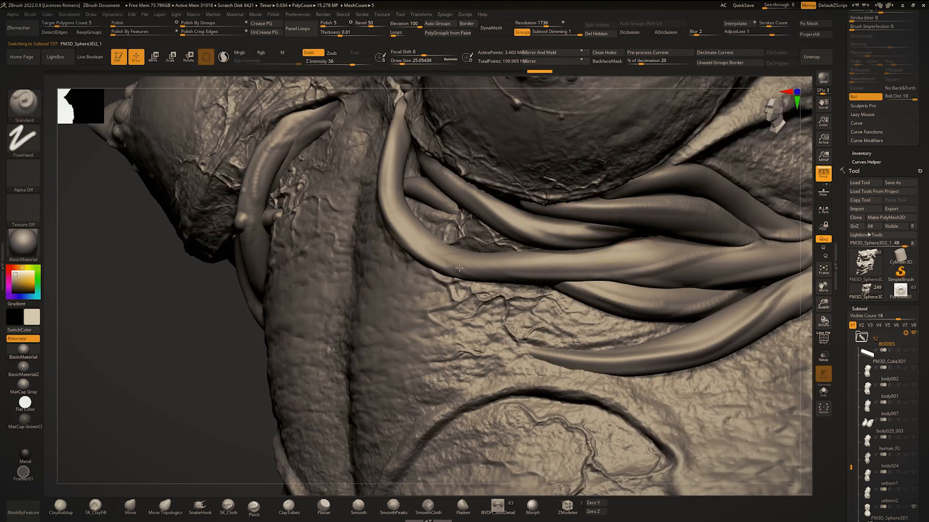
alt+right_drag(459, 268, 322, 297)
right_click(487, 331)
right_drag(507, 289, 411, 294)
right_drag(419, 333, 389, 323)
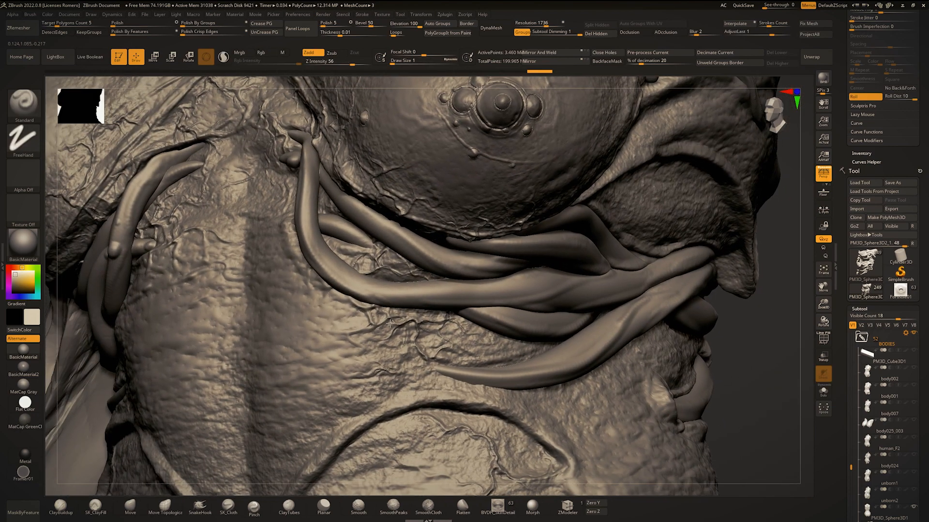
scroll(411, 242, down, 8)
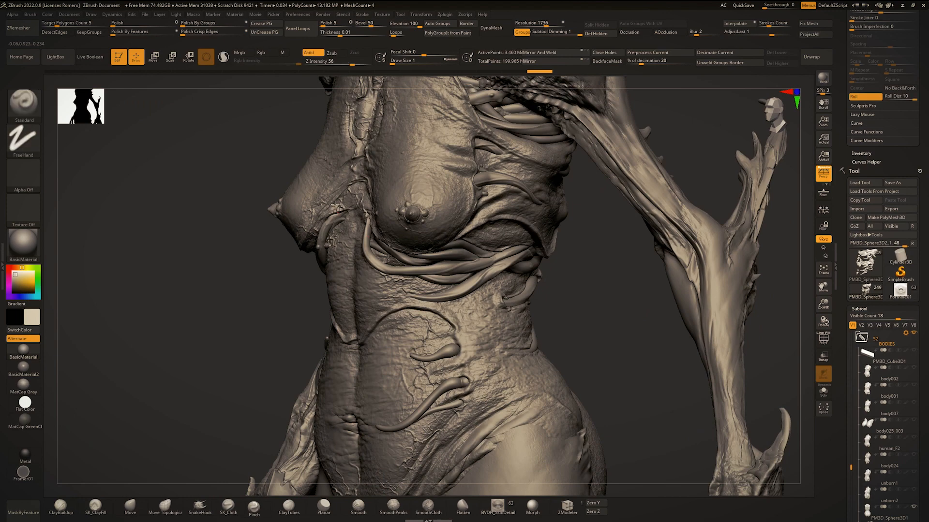
Sculpt a raised ridge along the upper tendon strand under the breast with the Standard brush at Draw Size about 2.2.
scroll(544, 294, up, 6)
scroll(544, 294, up, 5)
right_click(274, 270)
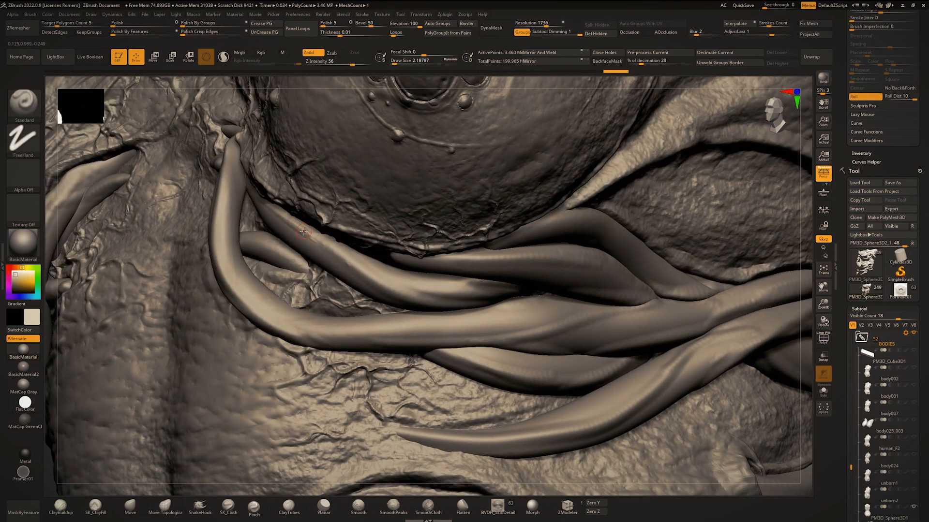
drag(387, 287, 438, 303)
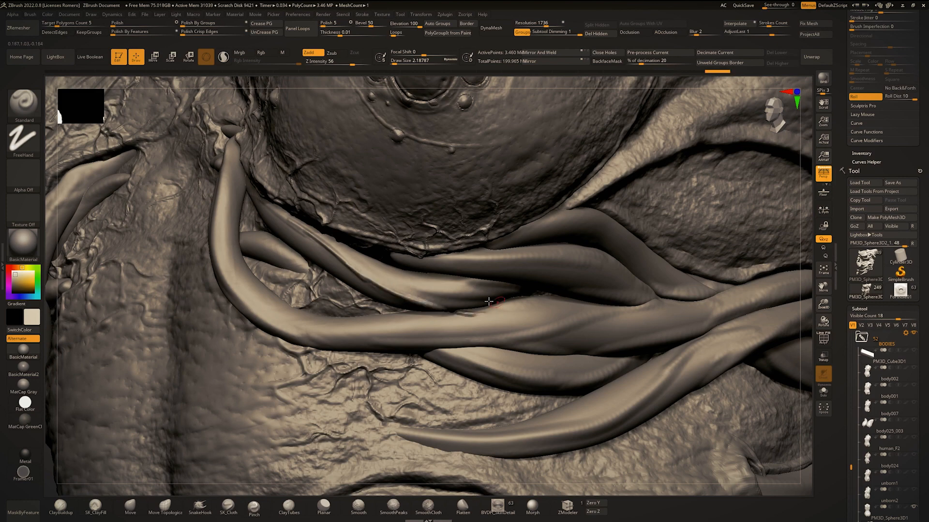
mouse_move(438, 303)
ctrl+right_down()
mouse_move(387, 184)
mouse_move(347, 238)
ctrl+right_up()
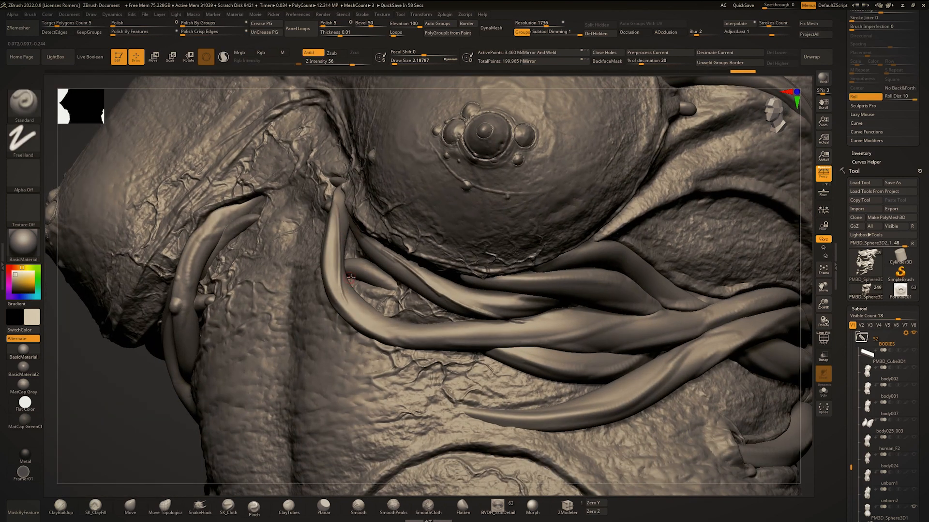
Build up ridges along the front and side tendon strands with the Standard brush at Draw Size about 5 and 3.7.
right_drag(350, 278, 328, 201)
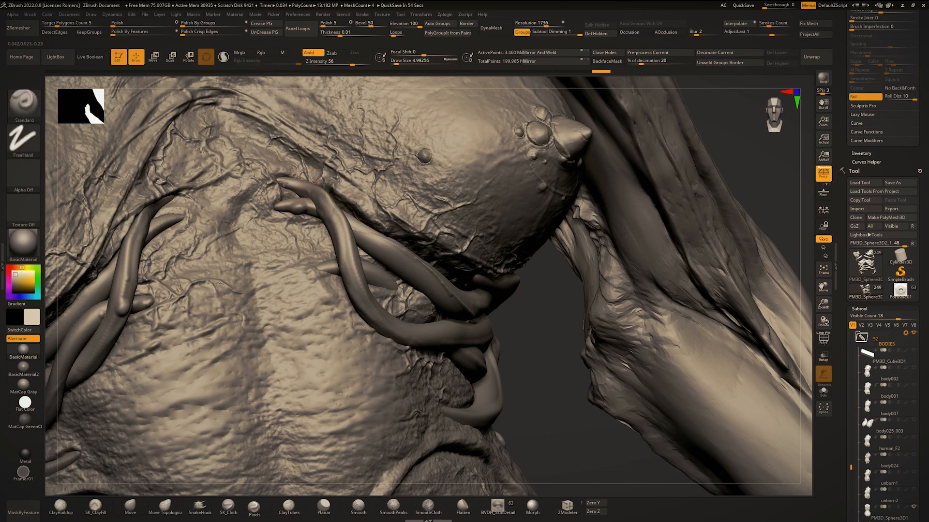
right_drag(355, 255, 363, 284)
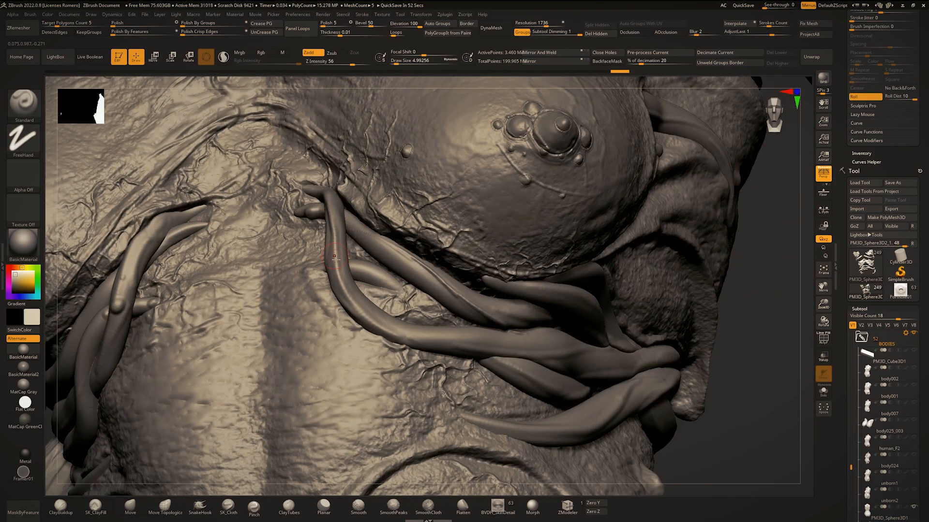
mouse_move(426, 328)
right_down()
mouse_move(414, 337)
mouse_move(529, 342)
mouse_move(400, 342)
right_up()
right_drag(484, 332, 406, 373)
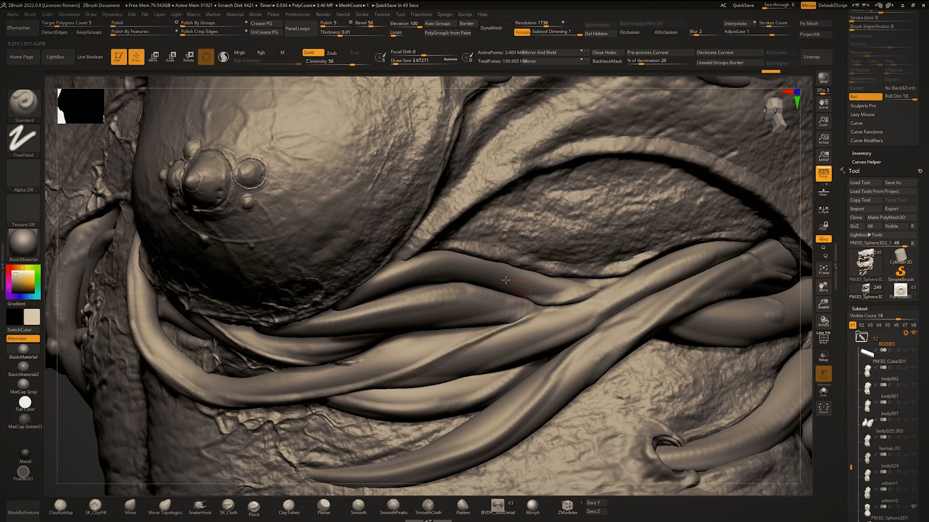
right_drag(506, 280, 527, 310)
right_drag(441, 281, 513, 297)
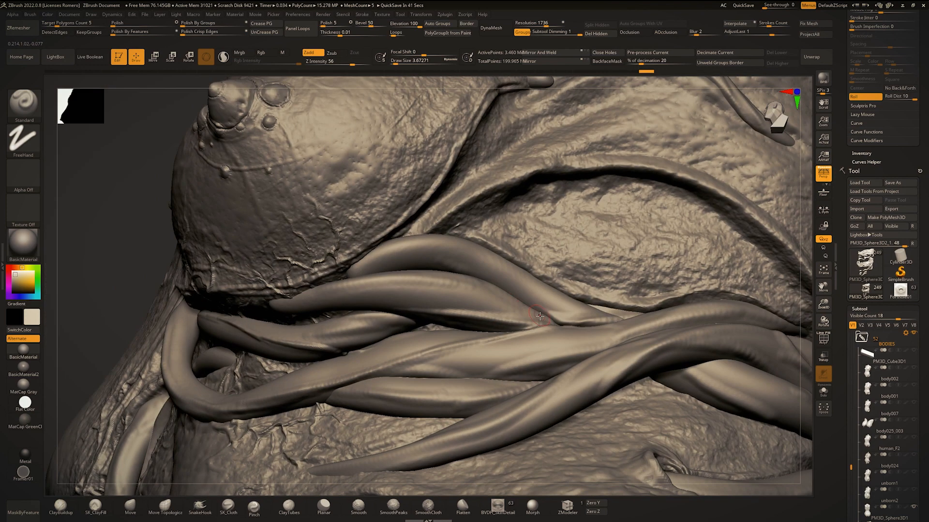
right_drag(417, 280, 302, 298)
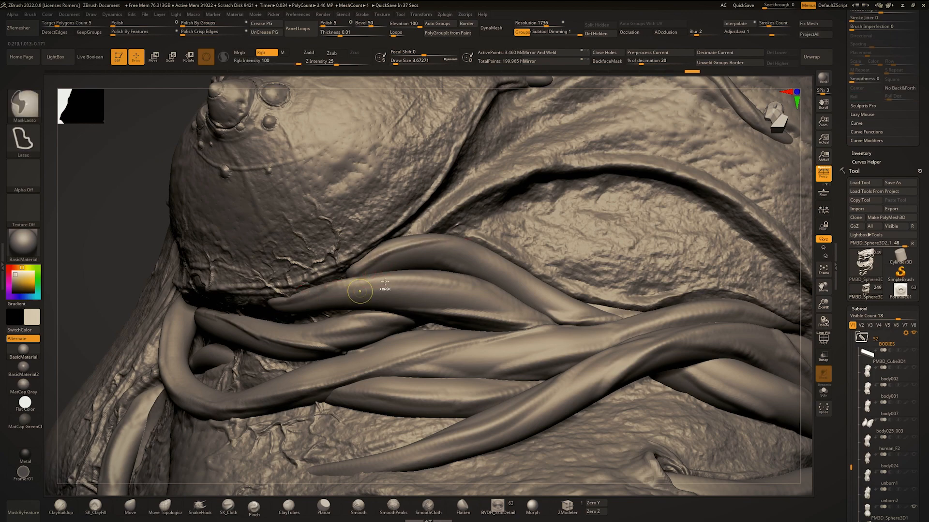
Undo the last stroke, and sculpt and smooth raised ridges along the two uppermost tendon strands on the side of the ribcage.
key(ctrl+z)
mouse_move(367, 292)
ctrl+right_down()
mouse_move(358, 263)
mouse_move(464, 261)
mouse_move(450, 270)
mouse_move(358, 270)
ctrl+right_up()
ctrl+right_drag(443, 273, 448, 291)
ctrl+right_drag(563, 271, 569, 292)
mouse_move(579, 289)
mouse_down()
mouse_move(485, 302)
mouse_move(418, 296)
mouse_up()
right_drag(425, 296, 393, 294)
drag(583, 286, 417, 238)
shift+drag(486, 252, 621, 277)
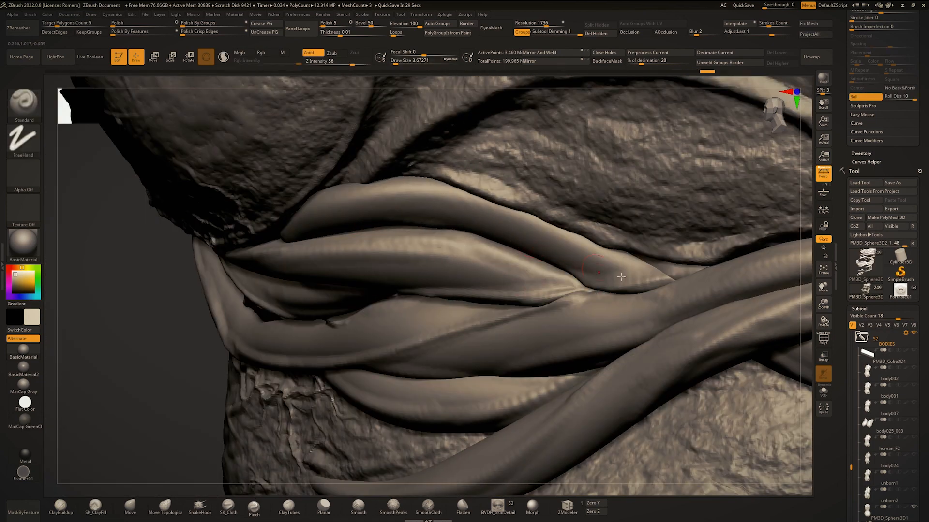
right_drag(636, 285, 673, 258)
drag(527, 228, 489, 228)
right_drag(517, 239, 590, 276)
Carve grooves along and between the side tendon strands with the DamStandard brush at Z Intensity 33 and Draw Size about 10.5.
key(b)
key(d)
key(s)
right_drag(546, 238, 538, 216)
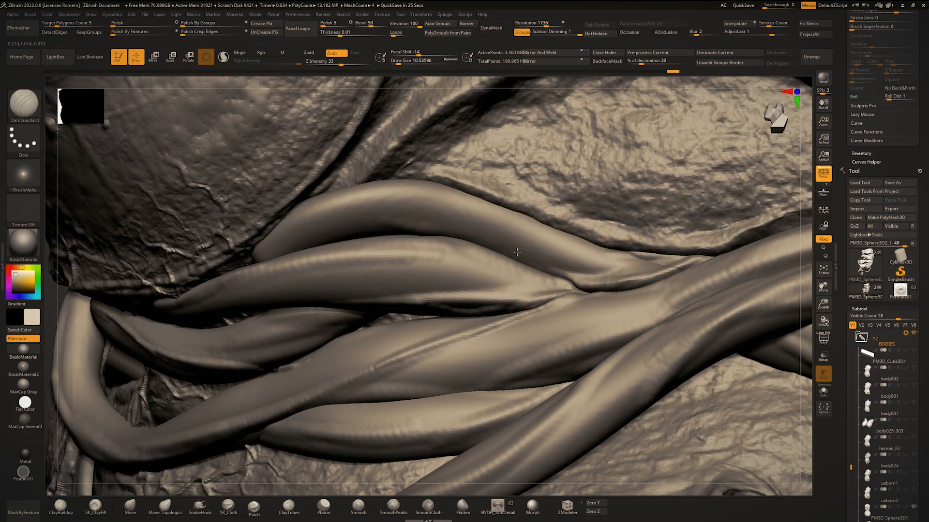
mouse_move(518, 251)
mouse_down()
mouse_move(399, 225)
mouse_move(317, 241)
mouse_up()
right_drag(382, 232, 412, 241)
mouse_move(412, 242)
ctrl+right_down()
mouse_move(430, 215)
mouse_move(460, 268)
mouse_move(556, 236)
mouse_move(595, 242)
ctrl+right_up()
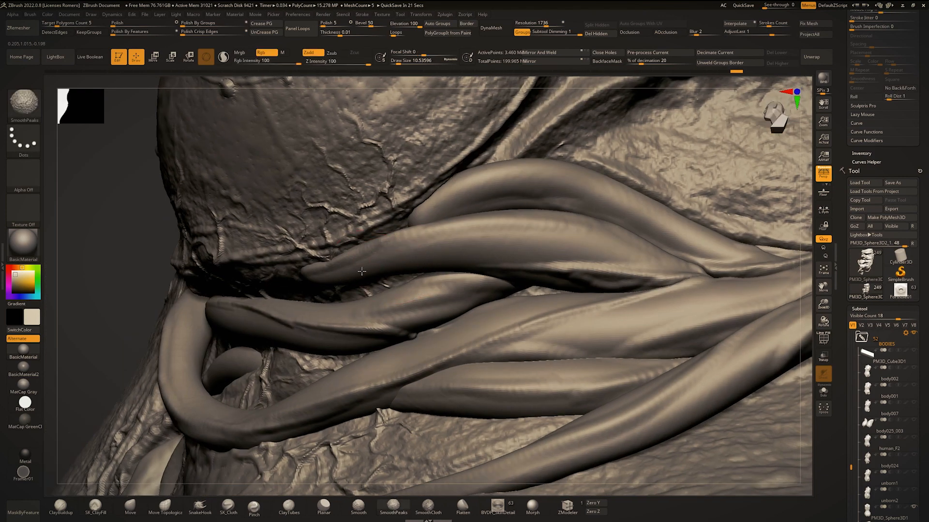
mouse_move(393, 267)
mouse_down()
mouse_move(504, 256)
mouse_move(627, 272)
mouse_up()
right_drag(643, 273, 611, 275)
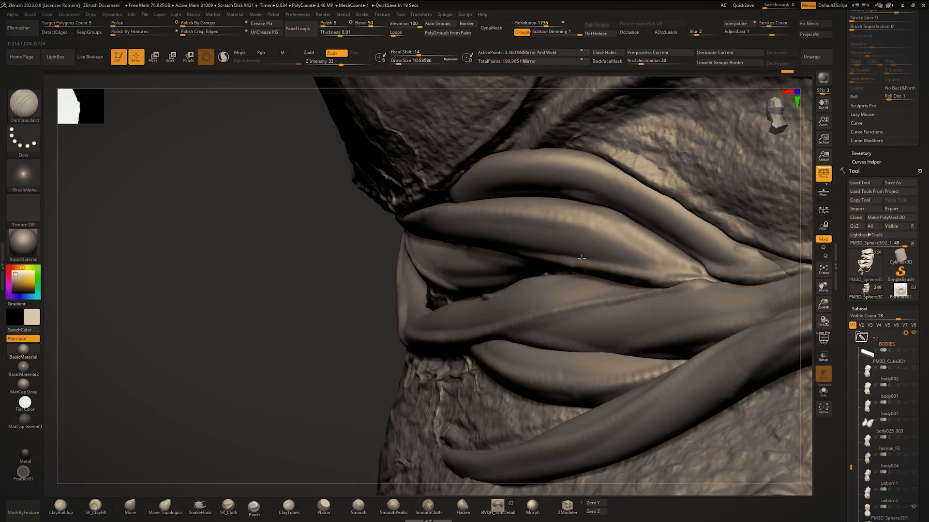
Carve another groove on the side tendon strands with the DamStandard brush at Z Intensity 33 and Draw Size about 10.5.
ctrl+right_drag(688, 268, 711, 218)
ctrl+right_drag(450, 217, 462, 286)
drag(522, 254, 638, 245)
ctrl+right_drag(634, 246, 619, 204)
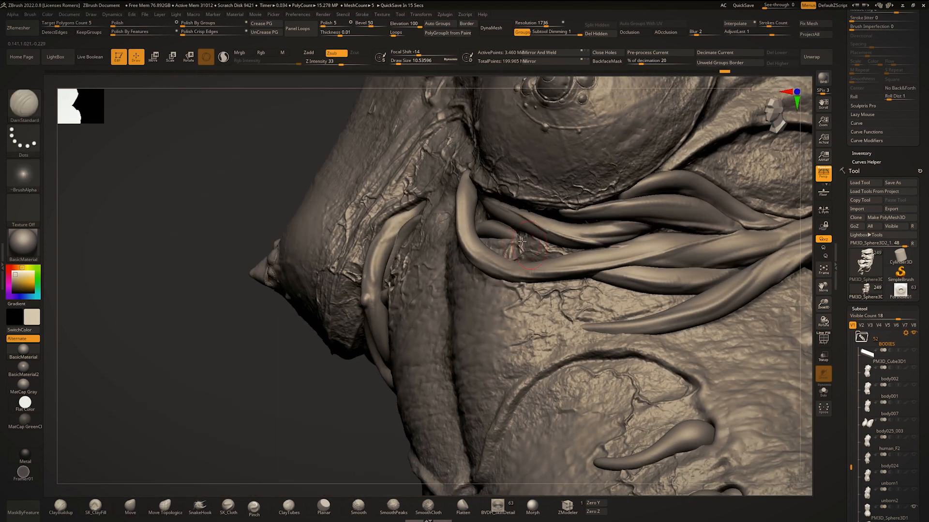
Switch to the body subtool and raise the skin around the short front strand with the Standard brush at Draw Size about 5.
ctrl+right_drag(454, 212, 457, 242)
right_drag(373, 208, 433, 188)
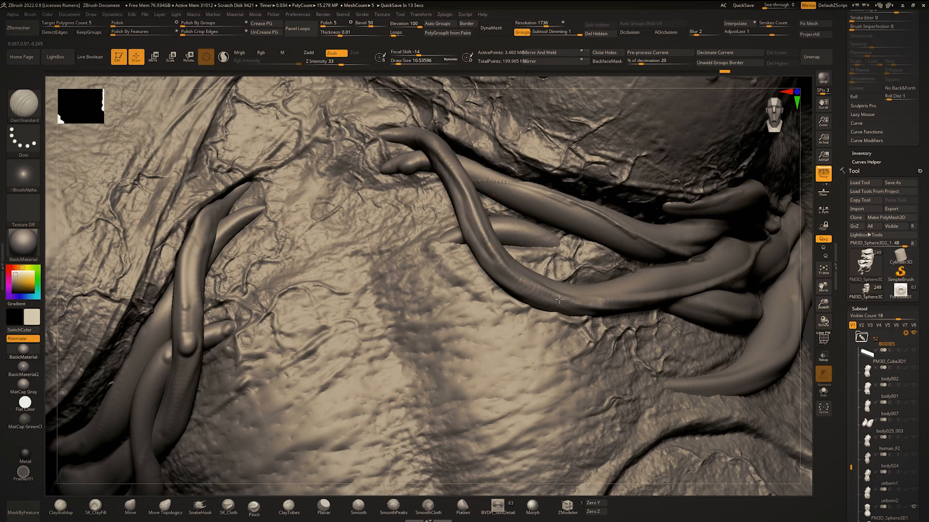
right_drag(559, 300, 545, 313)
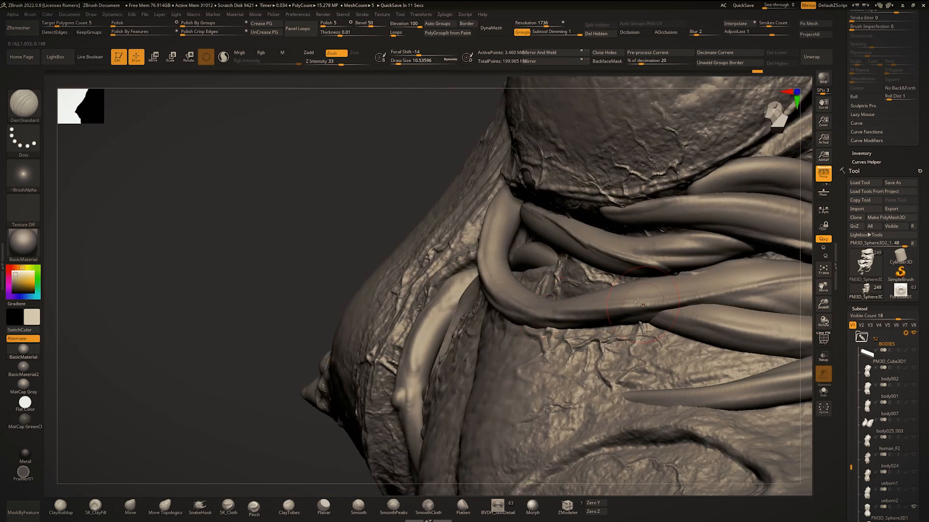
right_drag(638, 303, 406, 281)
alt+right_drag(214, 289, 392, 303)
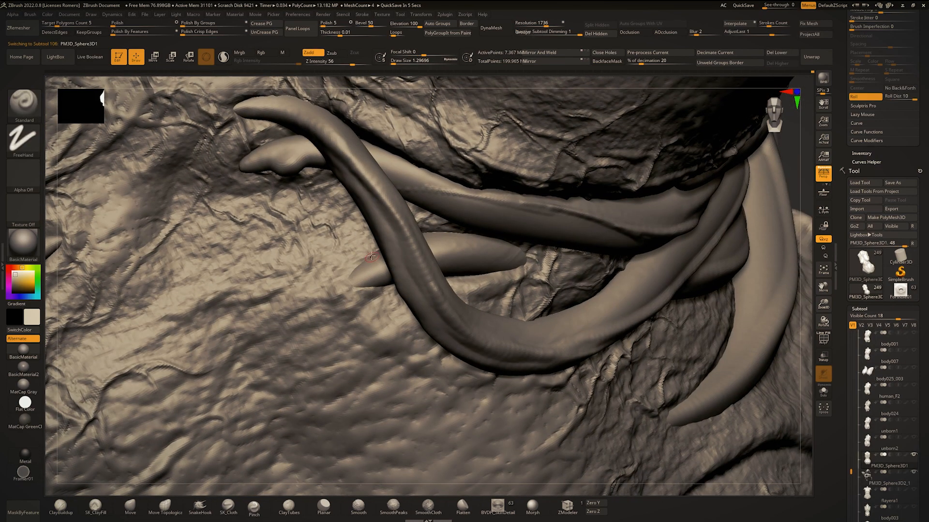
key(space)
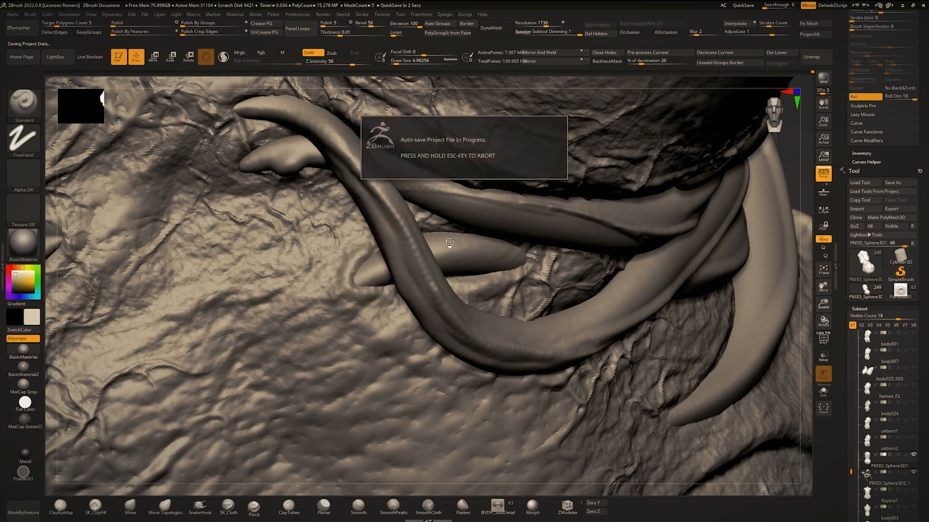
mouse_move(379, 235)
mouse_down()
mouse_move(350, 265)
mouse_move(372, 293)
mouse_up()
right_drag(387, 296, 411, 295)
drag(442, 286, 530, 265)
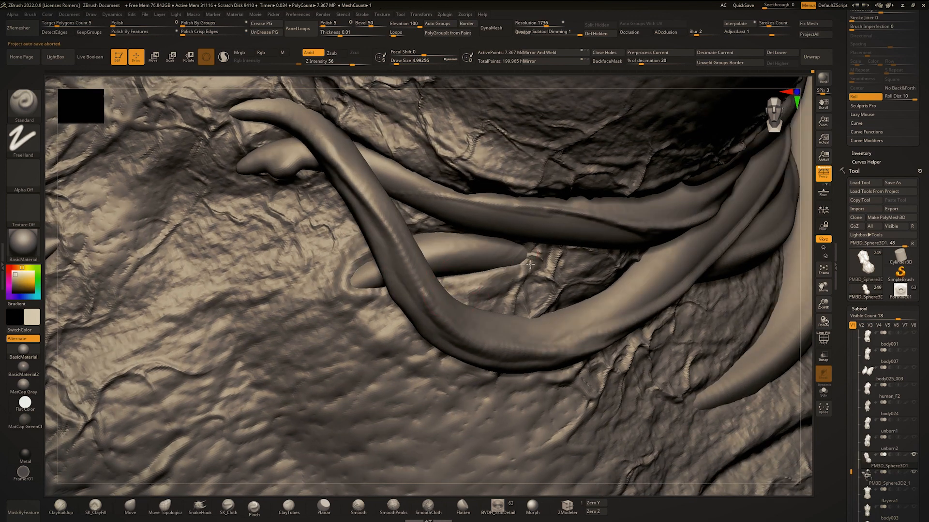
Build up the body surface in the gap between the front strands with the ClayBuildup brush at Draw Sizes of about 12.9 and 25.
key(b)
key(c)
key(b)
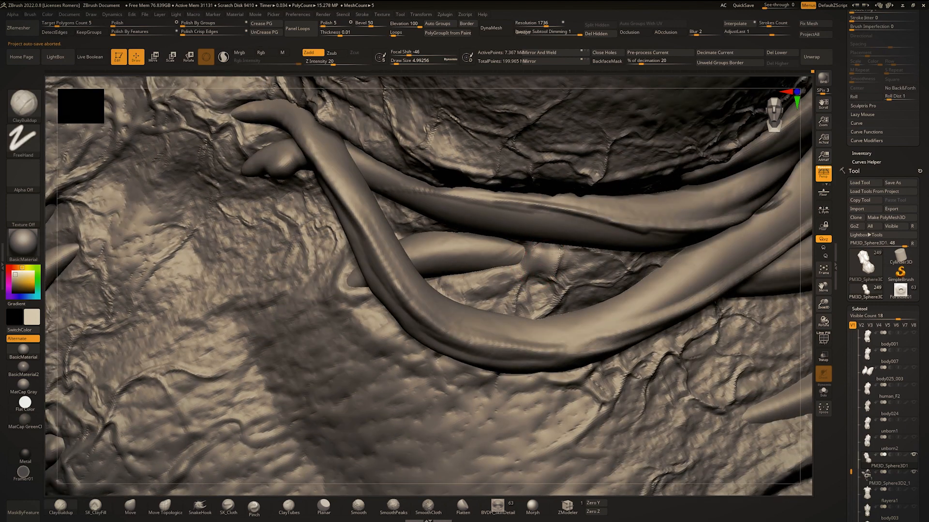
key(s)
click(555, 269)
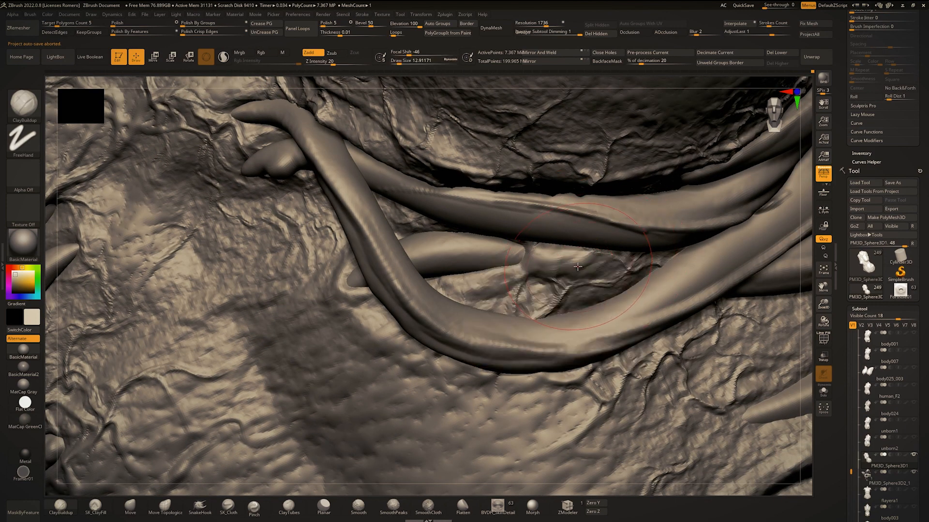
key(space)
drag(573, 261, 571, 261)
drag(546, 269, 618, 268)
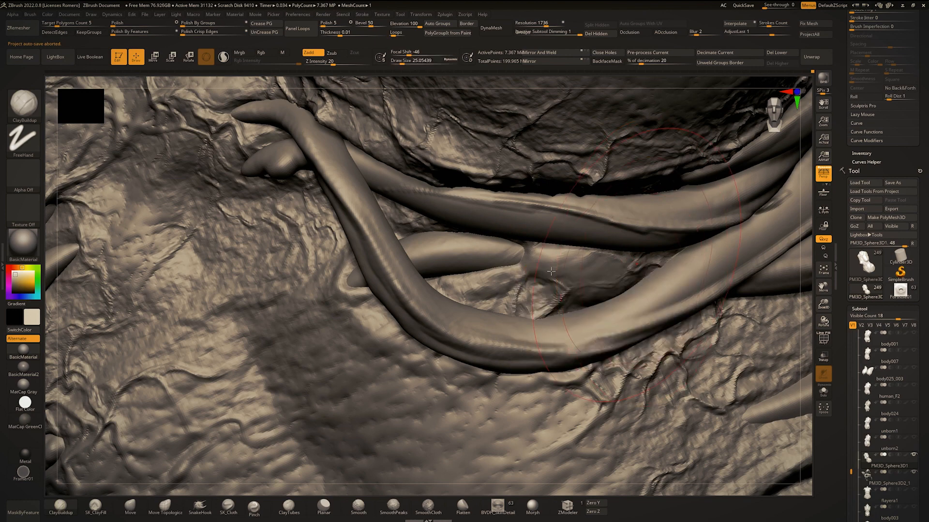
key(space)
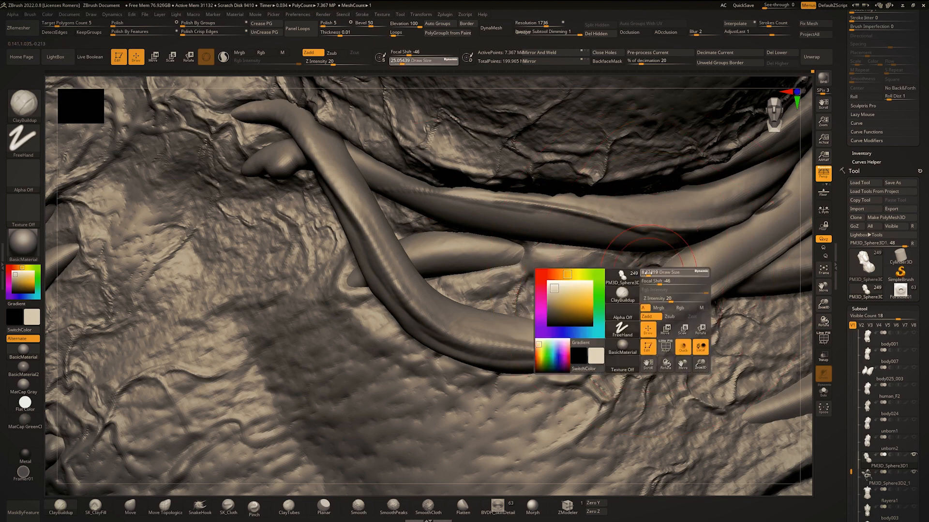
drag(648, 273, 556, 256)
mouse_move(535, 286)
mouse_down()
mouse_move(562, 274)
mouse_move(553, 287)
mouse_up()
Pull the built-up skin in the gap toward the short strand's inner end with the Move brush, starting at Draw Size about 5.8.
ctrl+right_drag(615, 294, 622, 213)
mouse_move(621, 213)
shift+right_down()
mouse_move(672, 232)
mouse_move(674, 416)
shift+right_up()
right_drag(674, 338, 725, 309)
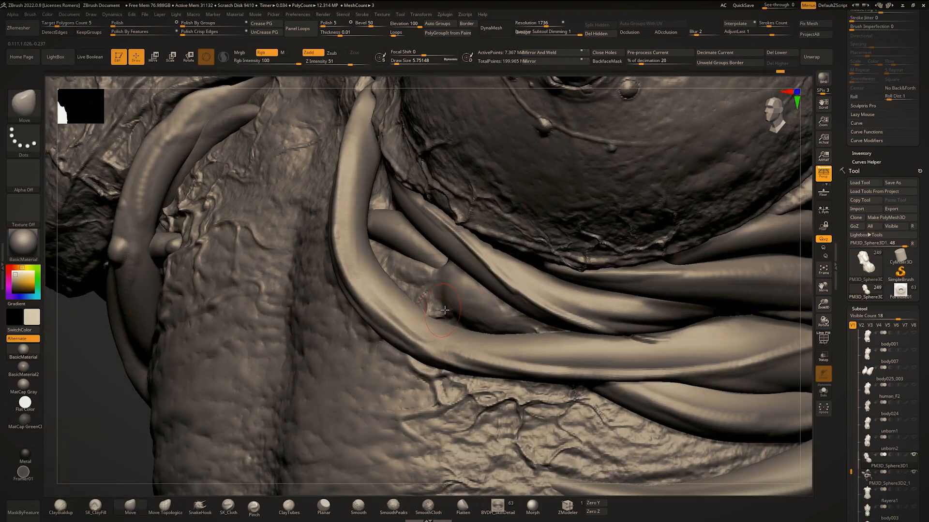
right_drag(446, 309, 474, 308)
drag(446, 309, 446, 300)
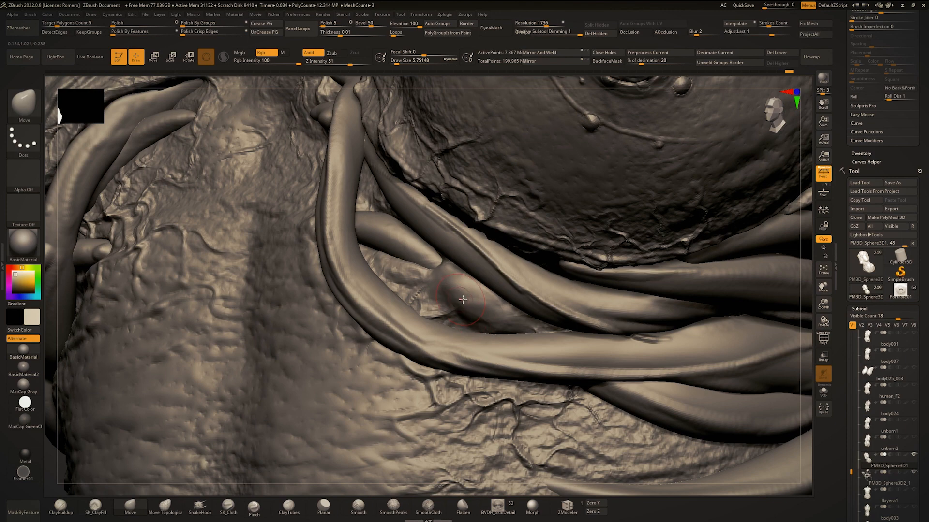
mouse_move(462, 300)
right_down()
mouse_move(455, 290)
mouse_move(462, 329)
mouse_move(543, 306)
mouse_move(497, 371)
right_up()
key(bracketright)
right_click(497, 370)
drag(533, 323, 522, 323)
right_drag(503, 310, 477, 256)
Smooth the raised skin in the gap, undo that stroke, and rework it with the ClayBuildup brush at Draw Size about 7.5.
key(1)
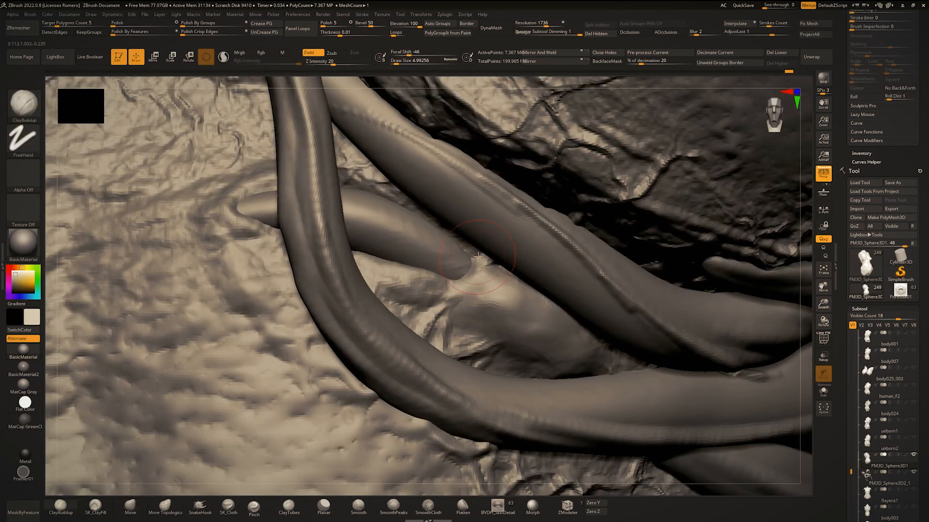
mouse_move(514, 300)
shift+mouse_down()
mouse_move(508, 310)
mouse_move(526, 312)
mouse_move(498, 298)
mouse_move(471, 305)
shift+mouse_up()
key(ctrl+z)
right_click(467, 345)
drag(485, 299, 488, 300)
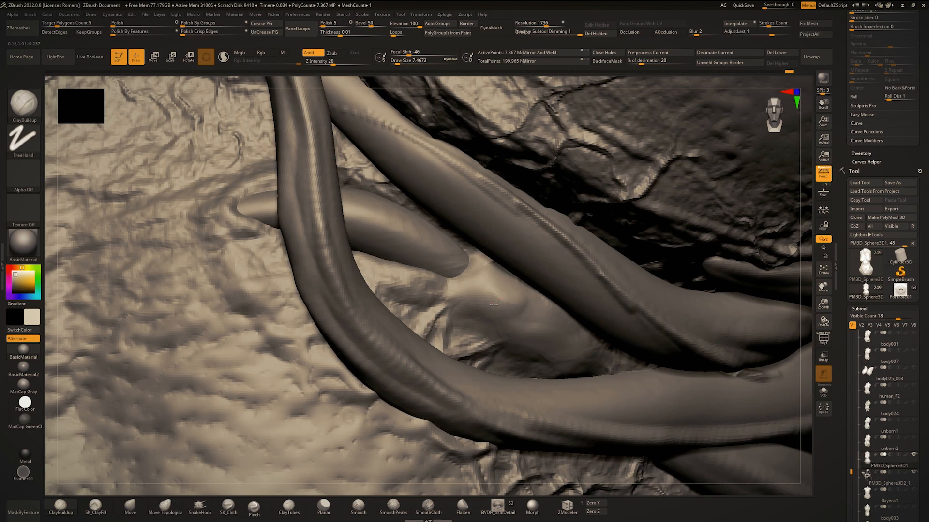
Fill the raised skin beside the short strand with the SK_ClayFill brush at Z Intensity 10, undoing unwanted strokes and smoothing the strand's inner end.
key(2)
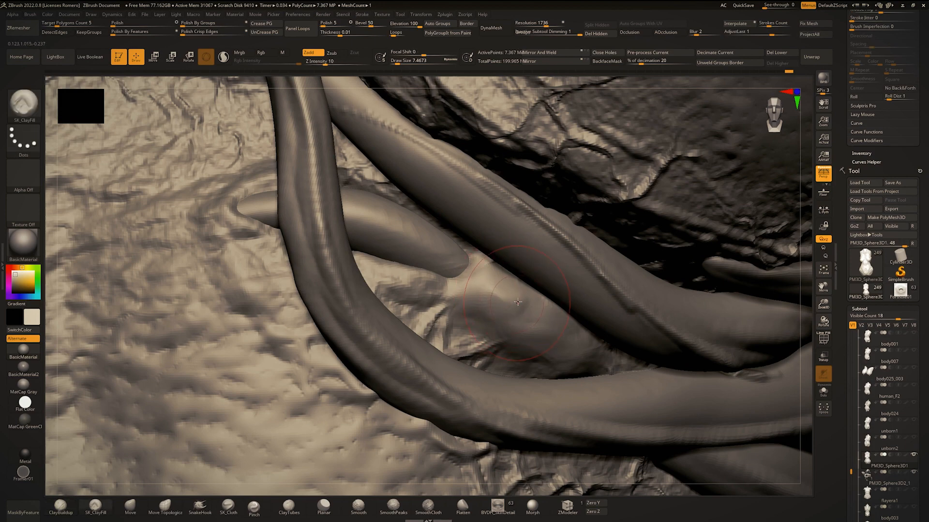
drag(503, 306, 510, 318)
key(ctrl+z)
key(space)
key(space)
mouse_move(511, 317)
mouse_down()
mouse_move(520, 312)
mouse_move(433, 291)
mouse_up()
mouse_move(433, 292)
right_down()
mouse_move(500, 305)
mouse_move(473, 312)
mouse_move(505, 312)
right_up()
key(ctrl+z)
shift+drag(448, 247, 442, 251)
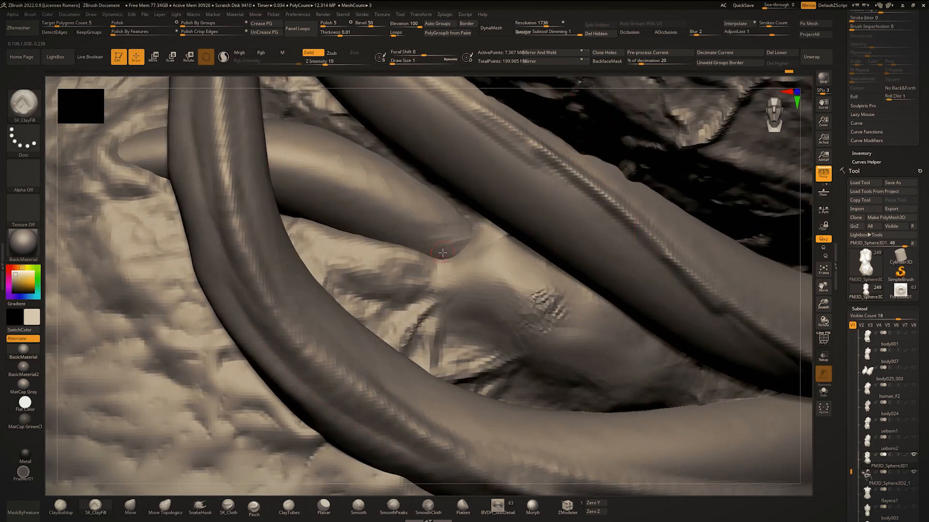
Sculpt a skin fold around the short strand's inner end with the Standard brush at Z Intensity 56, and smooth it with SmoothPeaks.
right_drag(442, 251, 435, 253)
key(space)
drag(459, 206, 451, 206)
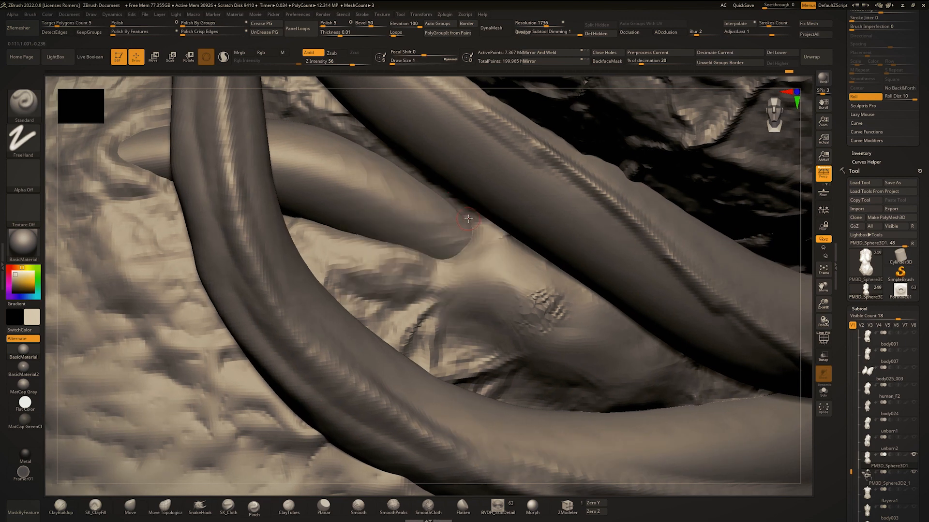
mouse_move(433, 258)
mouse_down()
mouse_move(297, 221)
mouse_move(358, 246)
mouse_move(457, 261)
mouse_move(477, 213)
mouse_up()
shift+drag(467, 266, 309, 225)
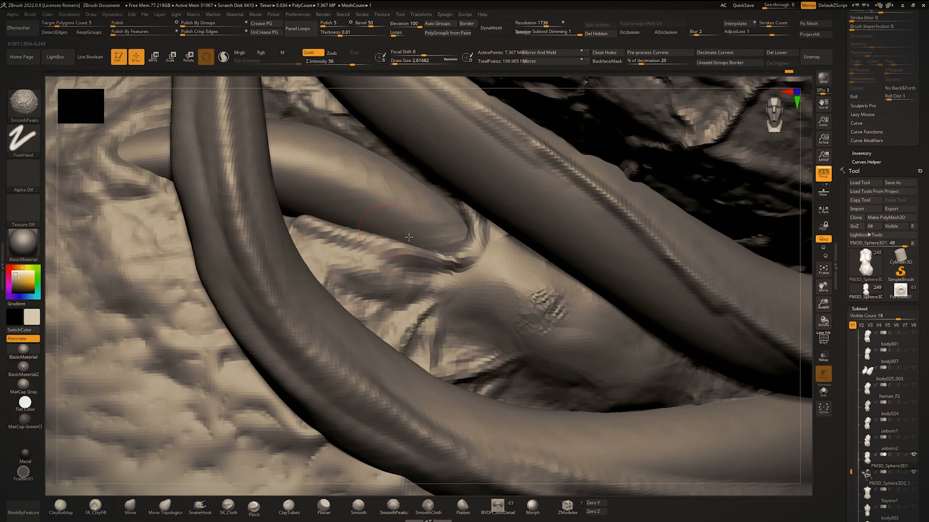
Raise the skin along the edges of the lowest side strand and the strand above it with the Standard brush at Draw Size about 4.3.
ctrl+right_drag(436, 285, 435, 238)
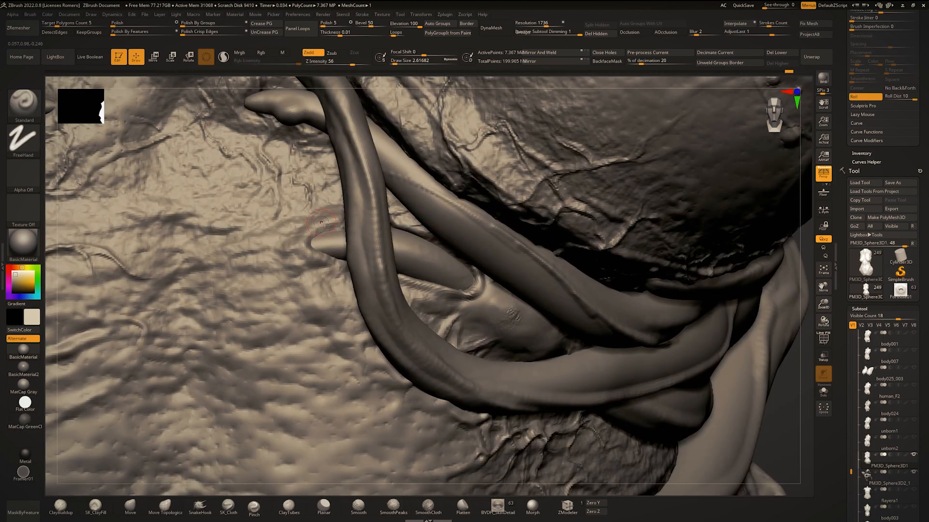
ctrl+right_drag(356, 267, 344, 244)
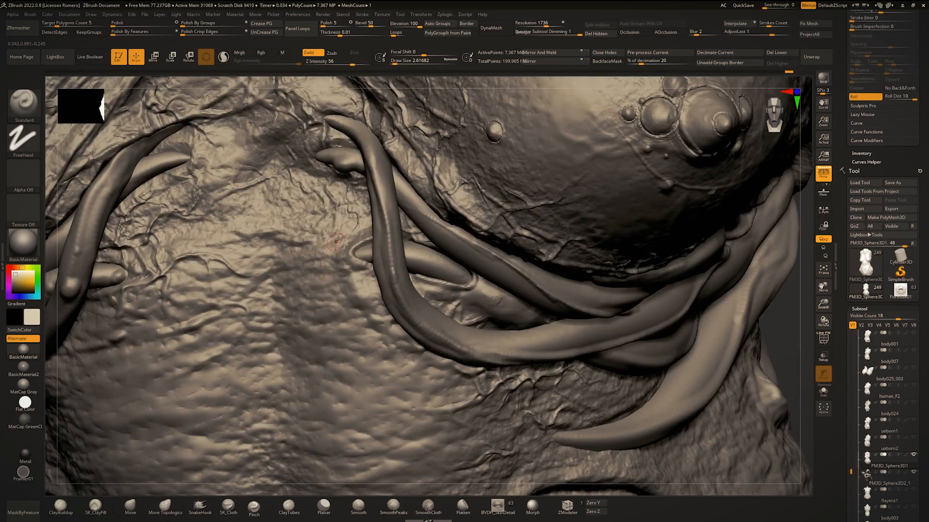
right_drag(253, 247, 343, 258)
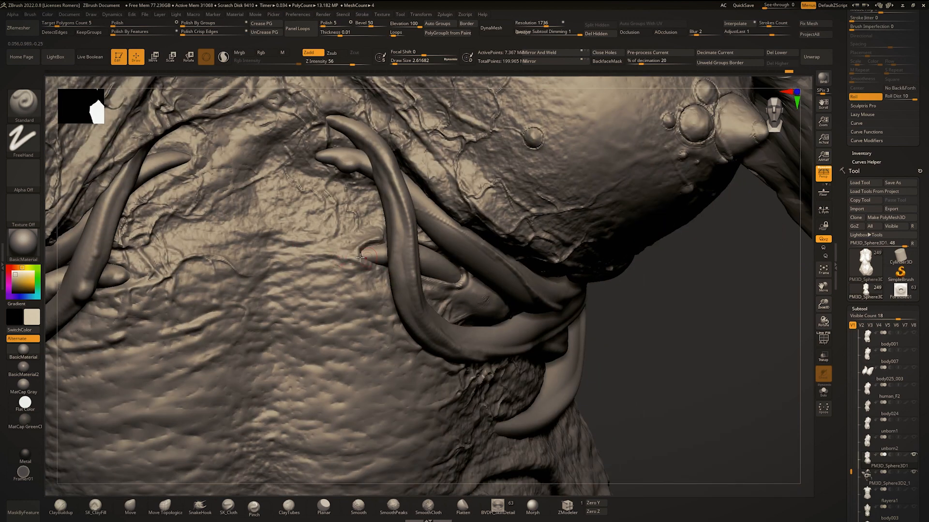
ctrl+right_drag(199, 238, 202, 193)
right_drag(367, 233, 295, 237)
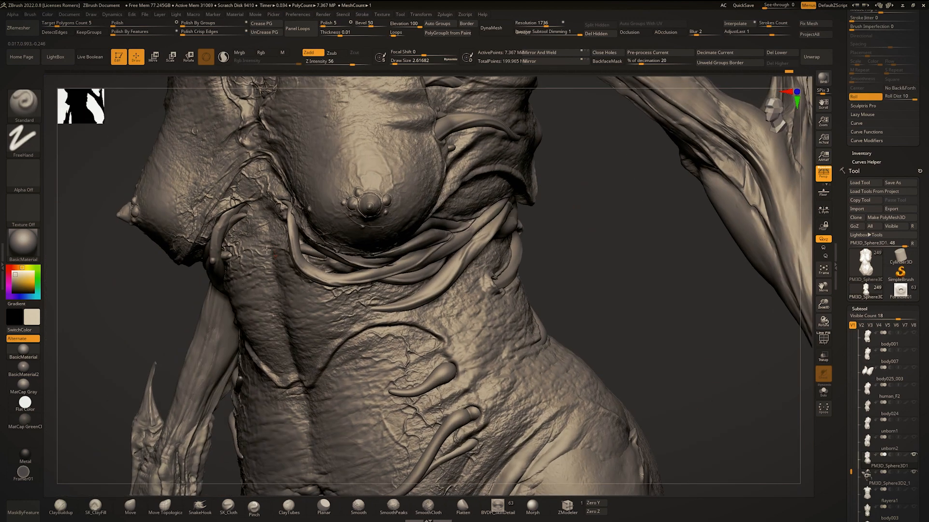
mouse_move(411, 271)
ctrl+right_down()
mouse_move(415, 338)
mouse_move(388, 289)
mouse_move(356, 312)
mouse_move(367, 356)
mouse_move(364, 321)
mouse_move(333, 293)
ctrl+right_up()
key(space)
drag(332, 292, 331, 303)
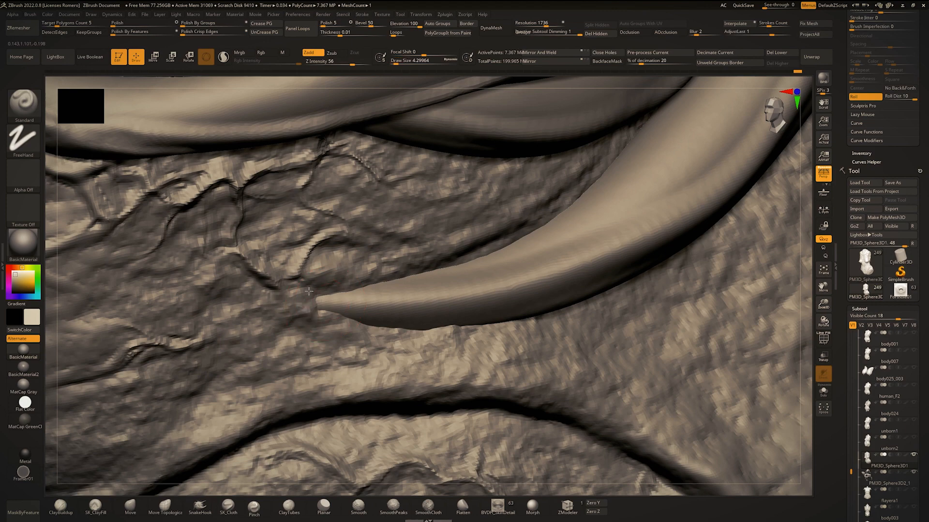
mouse_move(385, 282)
mouse_down()
mouse_move(543, 219)
mouse_move(633, 129)
mouse_up()
mouse_move(530, 184)
alt+right_down()
mouse_move(437, 254)
mouse_move(580, 218)
alt+right_up()
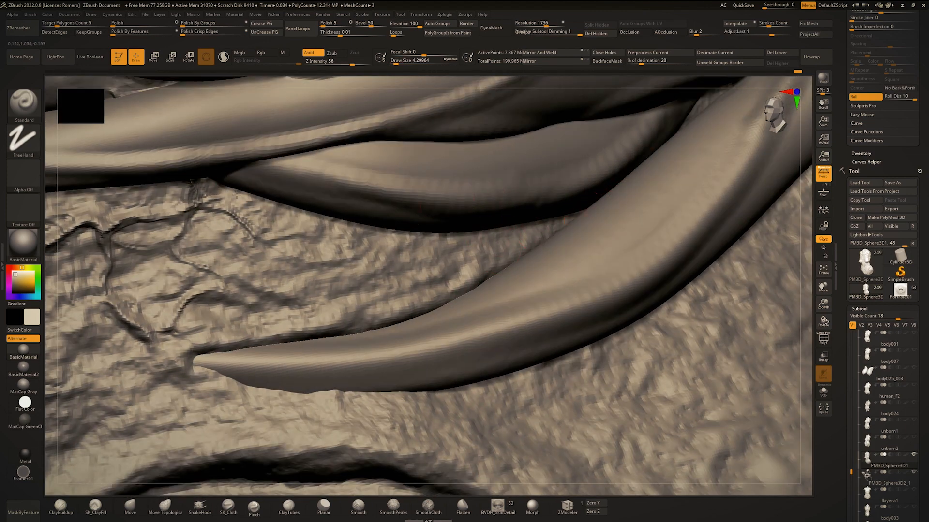
mouse_move(236, 194)
mouse_down()
mouse_move(409, 234)
mouse_move(513, 228)
mouse_up()
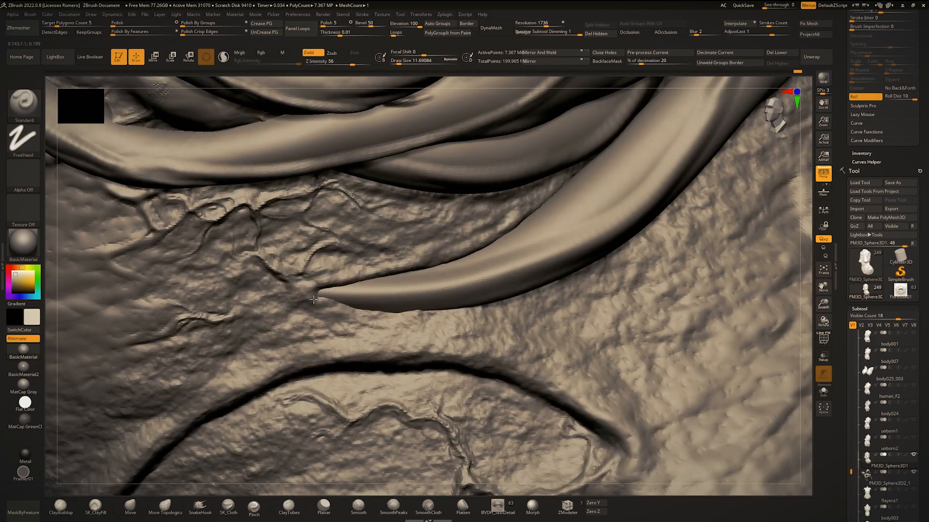
Raise the skin around the lowest strand's tip at Draw Size about 9.4, and undo a test stroke made at about 36.9.
mouse_move(313, 300)
mouse_down()
mouse_move(370, 310)
mouse_move(329, 300)
mouse_up()
key(ctrl+z)
key(space)
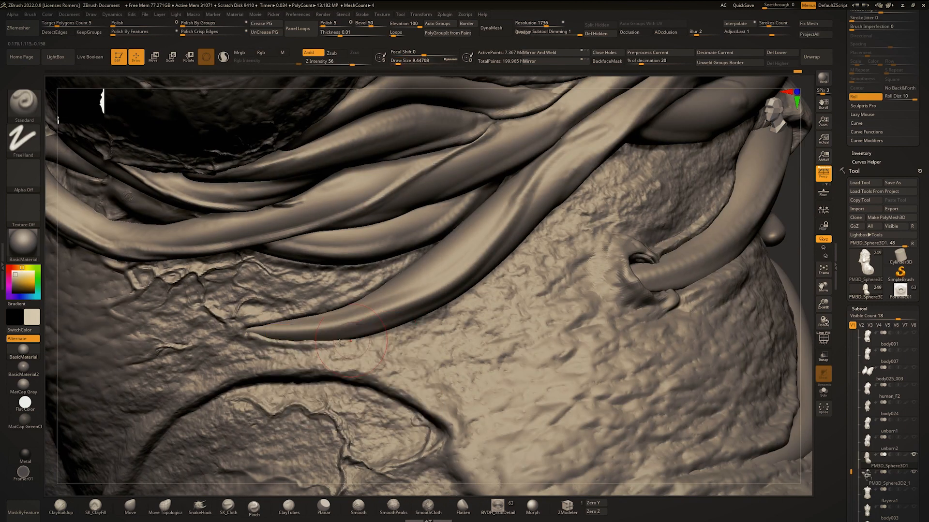
key(space)
drag(435, 309, 474, 309)
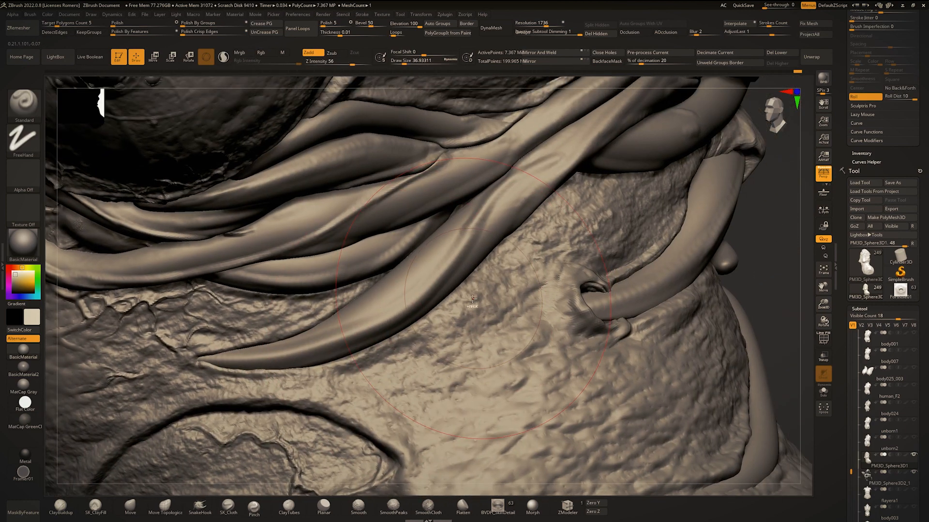
key(ctrl+z)
Build up the skin along the lower edge of the lowest strand with the Standard brush at Draw Size about 18.5.
key(space)
mouse_move(474, 310)
mouse_down()
mouse_move(467, 310)
mouse_move(483, 270)
mouse_move(559, 190)
mouse_up()
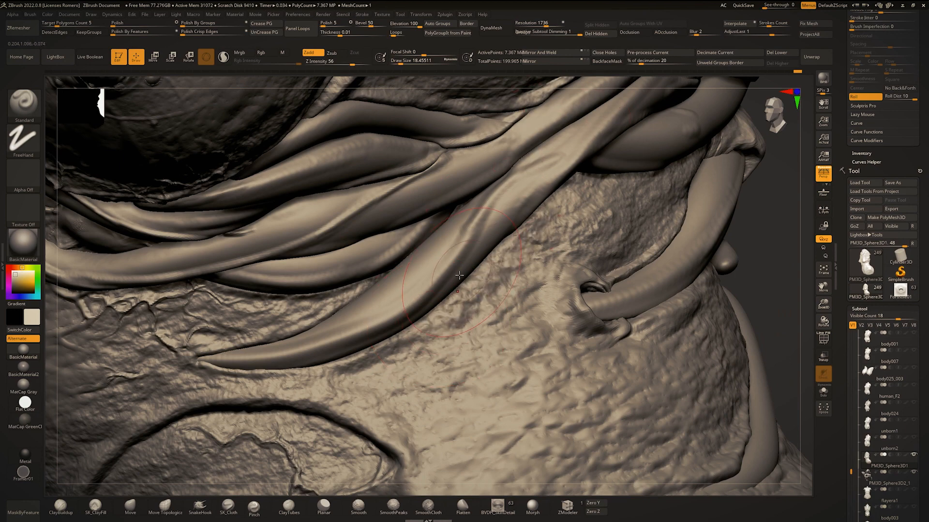
drag(519, 238, 607, 177)
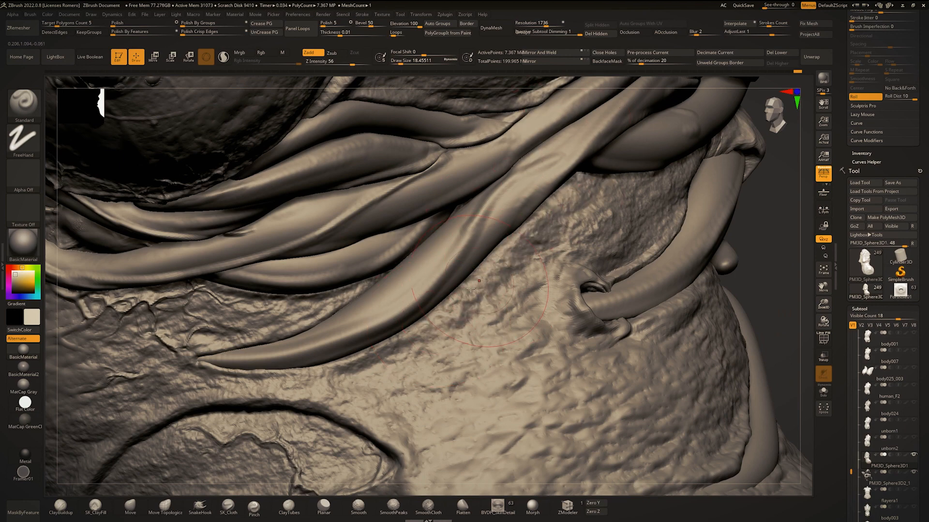
mouse_move(471, 288)
mouse_down()
mouse_move(402, 343)
mouse_move(290, 375)
mouse_up()
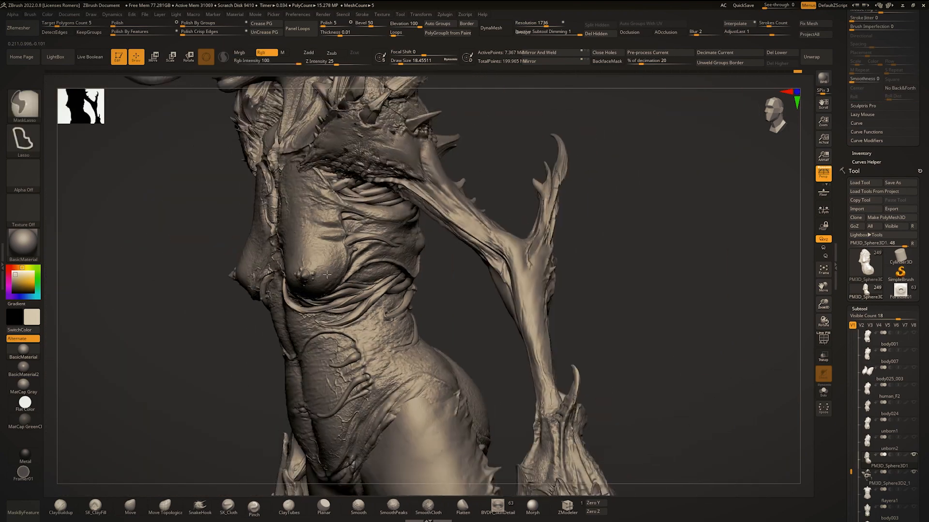
Build up and smooth the skin along the lowest strand on the opposite side of the torso at Draw Size about 18.5.
mouse_move(327, 274)
ctrl+right_down()
mouse_move(333, 312)
mouse_move(413, 314)
mouse_move(571, 246)
ctrl+right_up()
mouse_move(261, 257)
right_down()
mouse_move(351, 260)
mouse_move(360, 310)
right_up()
right_drag(314, 254, 345, 252)
drag(334, 239, 488, 290)
right_drag(483, 290, 486, 314)
drag(498, 290, 559, 280)
mouse_move(462, 283)
mouse_down()
mouse_move(523, 290)
mouse_move(585, 267)
mouse_up()
shift+drag(531, 294, 511, 290)
key(space)
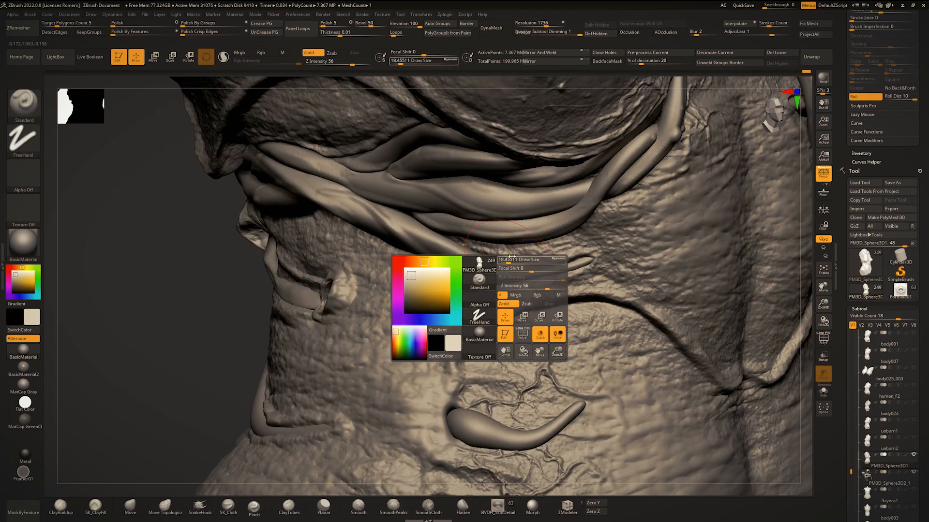
drag(478, 253, 547, 263)
Try to reshape the skin around the opposite side's lowest strand with the Move brush, and undo the stroke.
key(space)
ctrl+right_drag(553, 266, 515, 264)
key(space)
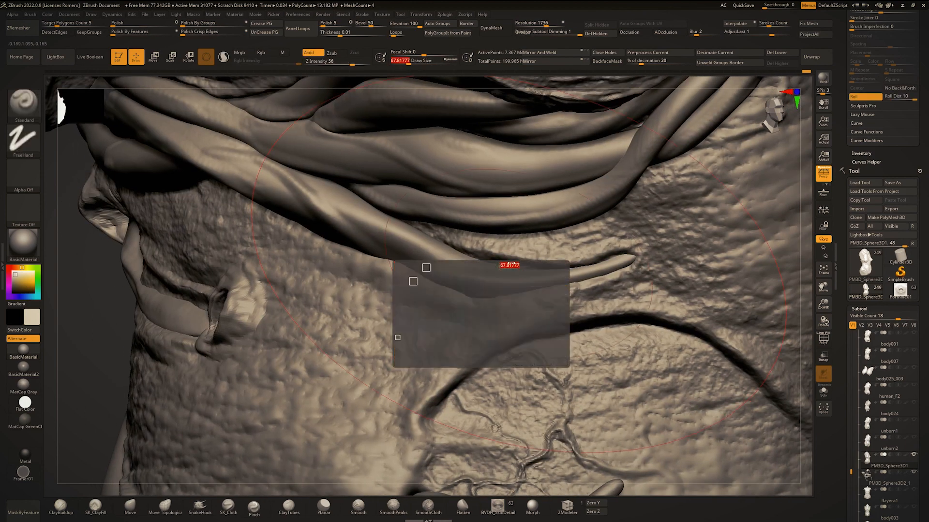
key(b)
key(m)
key(v)
drag(510, 257, 529, 261)
key(ctrl+z)
key(space)
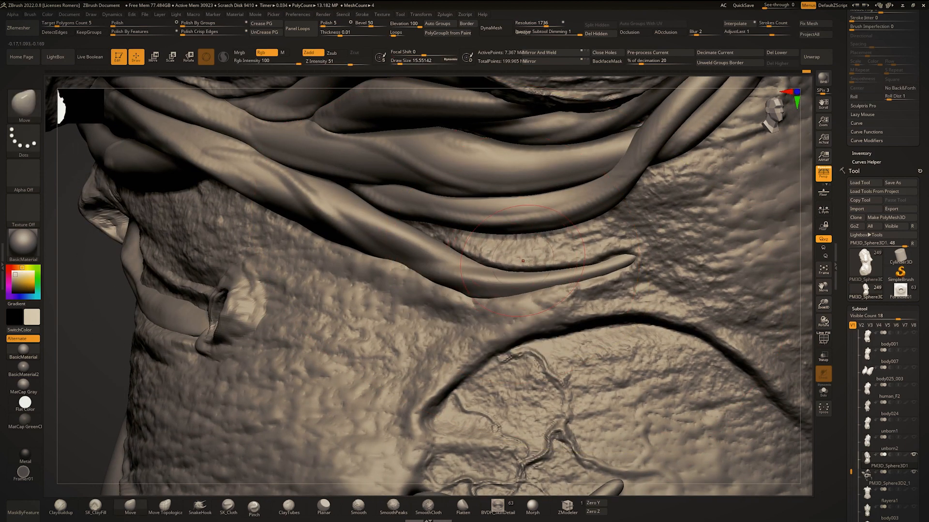
Sculpt a thin skin ridge along the underside of the opposite side's lowest strand with the Standard brush at Draw Size about 2.2.
key(b)
key(s)
key(t)
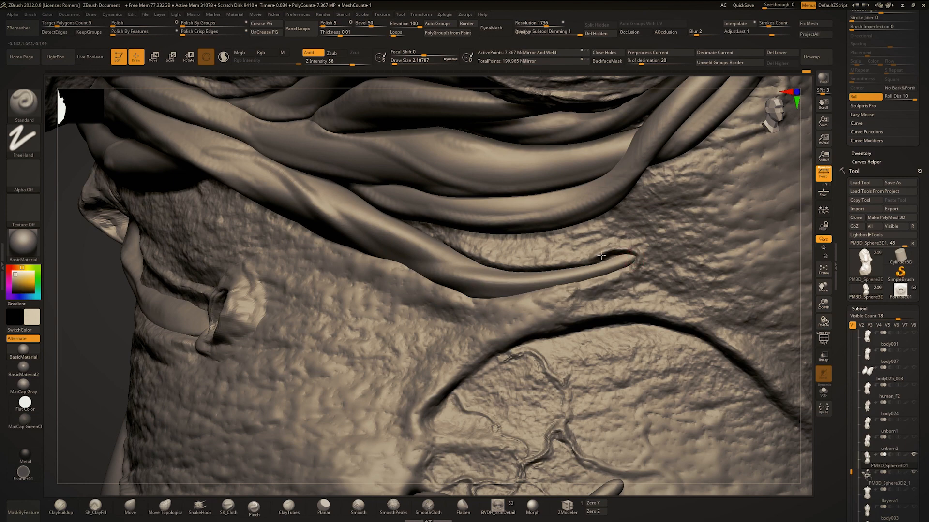
drag(602, 276, 491, 304)
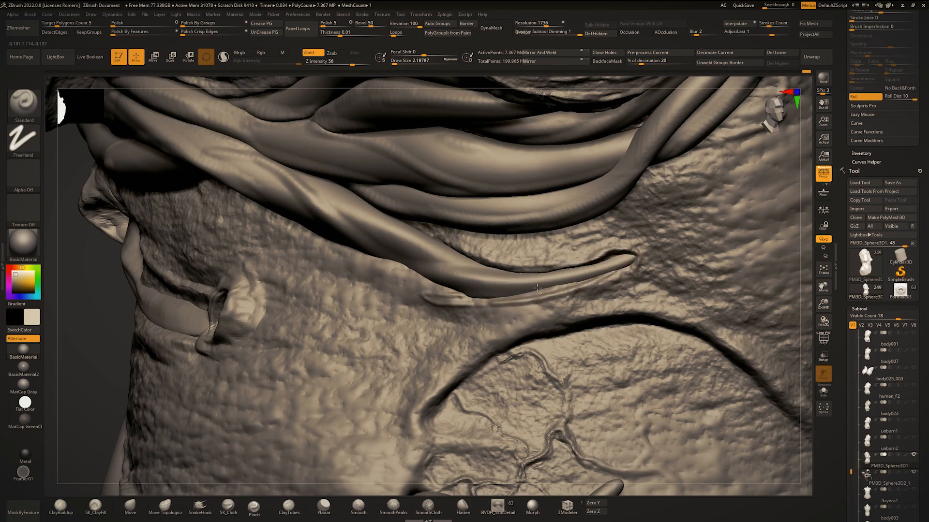
Undo the thin skin ridge under the lowest strand and refine the V-shaped abdominal ridge with the Standard brush at Draw Size about 3.1.
key(ctrl+z)
key(ctrl+z)
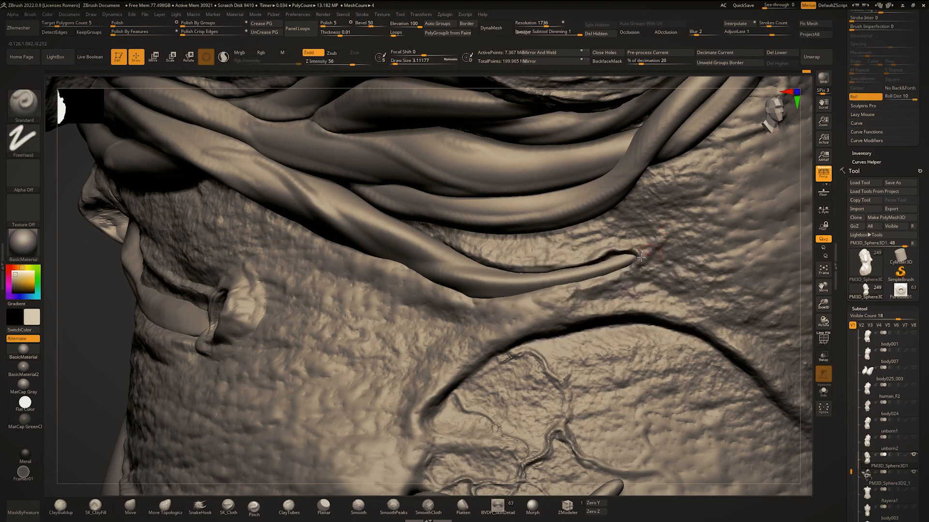
right_drag(573, 244, 364, 346)
mouse_move(460, 303)
ctrl+right_down()
mouse_move(466, 271)
mouse_move(508, 261)
ctrl+right_up()
mouse_move(508, 261)
ctrl+right_down()
mouse_move(525, 241)
mouse_move(554, 322)
mouse_move(460, 237)
ctrl+right_up()
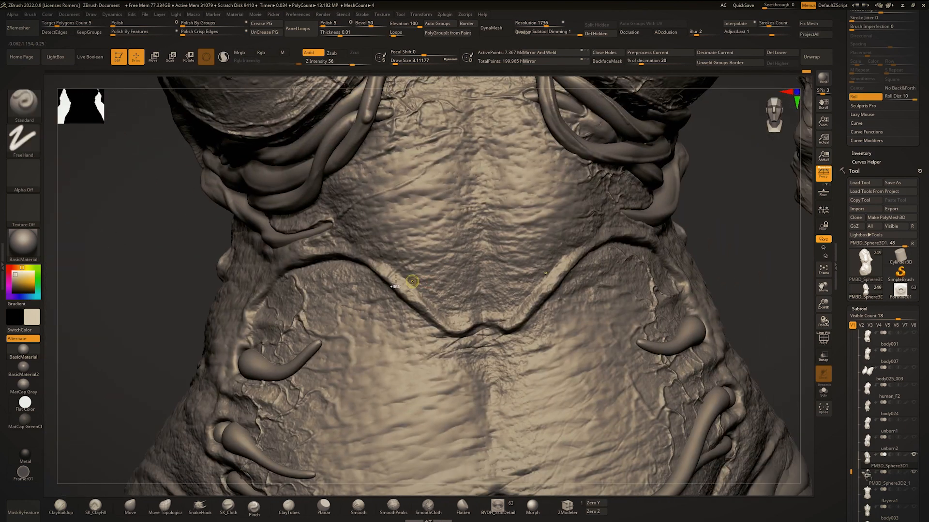
ctrl+right_drag(414, 290, 416, 339)
mouse_move(379, 272)
mouse_down()
mouse_move(472, 362)
mouse_move(493, 369)
mouse_up()
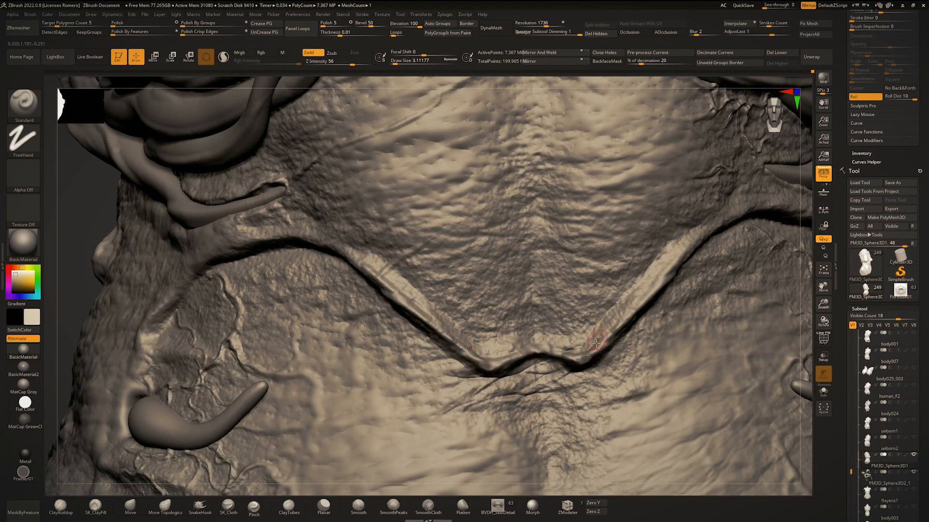
Sculpt a skin ridge just above the upper hook-shaped strand on the side of the belly at Draw Size about 5.
ctrl+right_drag(596, 343, 588, 271)
right_drag(532, 276, 556, 266)
mouse_move(396, 242)
ctrl+right_down()
mouse_move(400, 305)
mouse_move(435, 310)
ctrl+right_up()
alt+right_drag(367, 348, 407, 284)
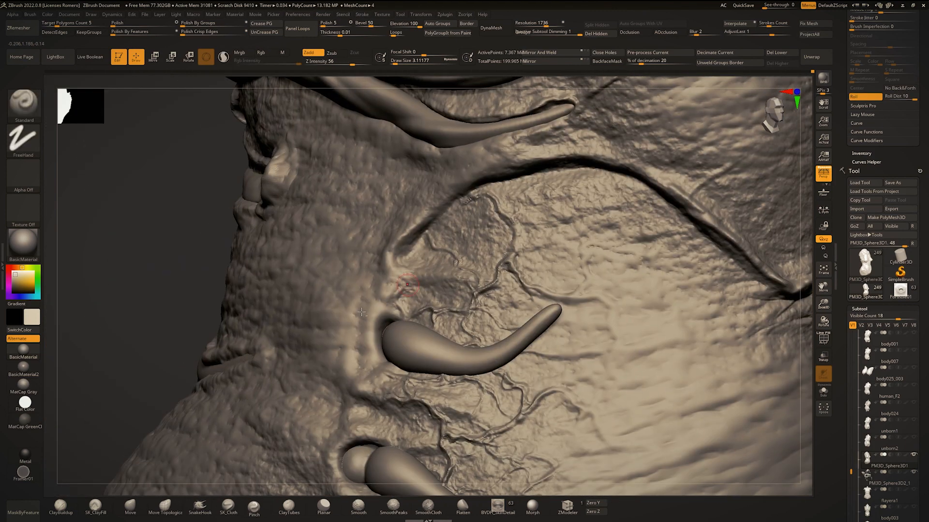
key(space)
mouse_move(369, 355)
mouse_down()
mouse_move(386, 337)
mouse_move(382, 346)
mouse_up()
key(space)
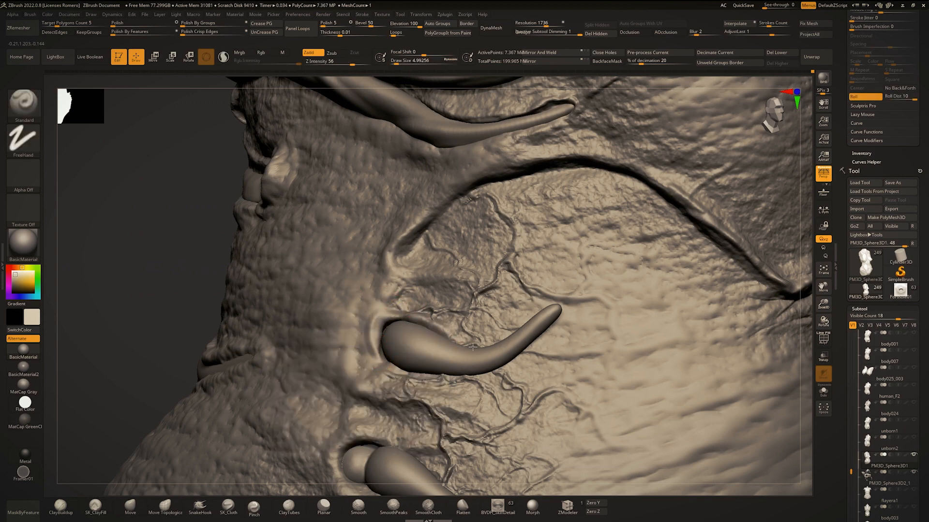
drag(399, 286, 486, 285)
alt+right_drag(401, 277, 419, 299)
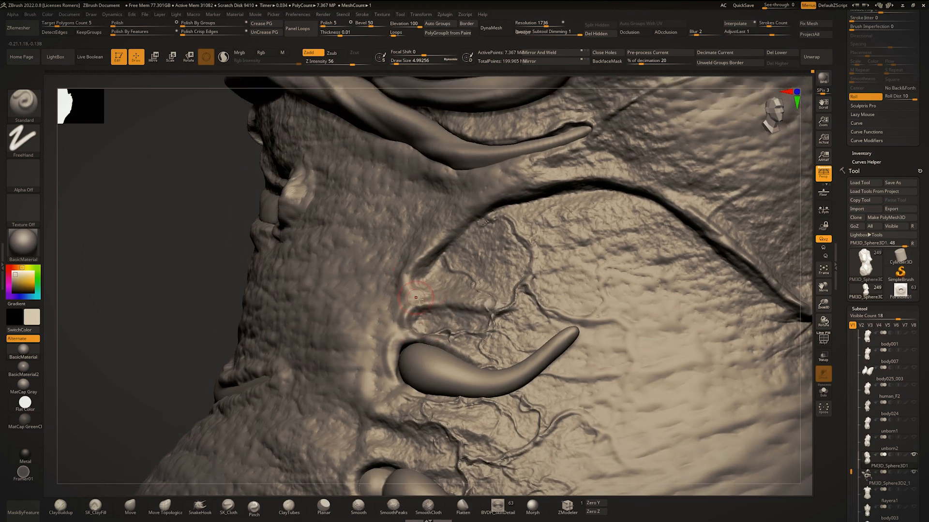
Refine the outer end of the curved abdominal ridge beside the upper hook-shaped strand at Draw Size about 3.7.
key(space)
drag(419, 296, 424, 302)
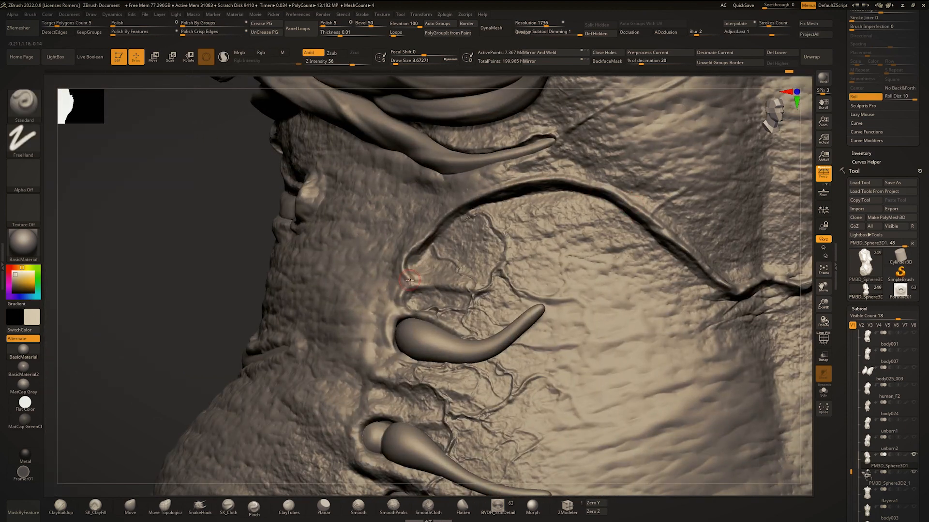
right_drag(429, 257, 403, 281)
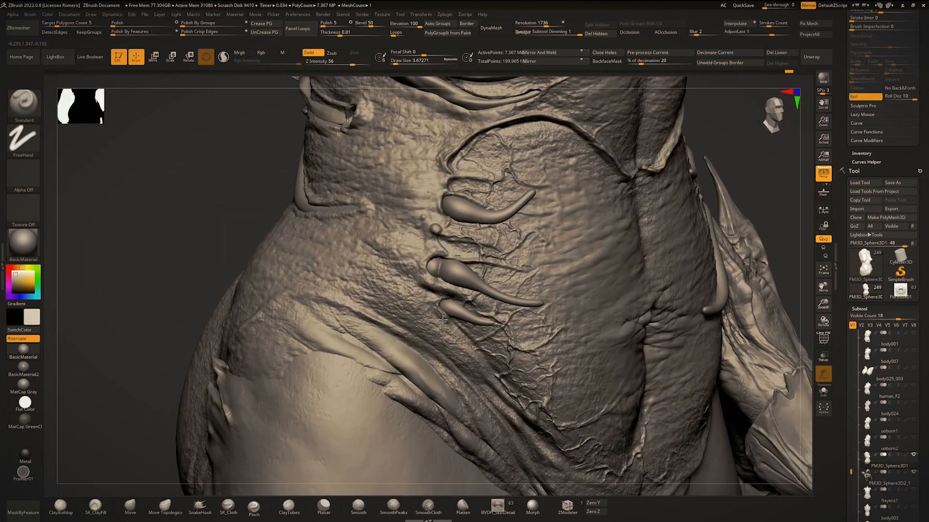
Select the HPolish brush at Draw Size about 43.8 and review the body from the front, including the torso in isolation.
key(space)
mouse_move(410, 309)
mouse_down()
mouse_move(423, 309)
mouse_move(398, 293)
mouse_up()
key(space)
key(ctrl)
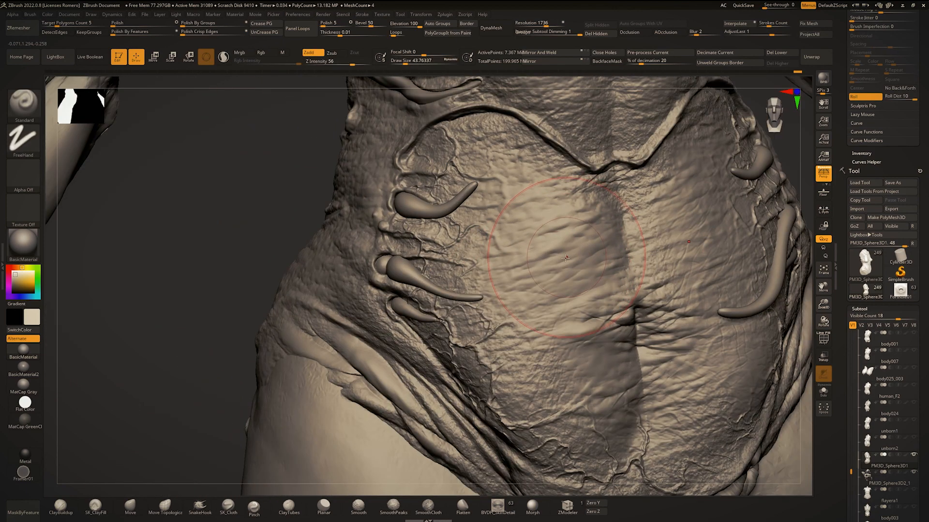
key(b)
key(h)
key(p)
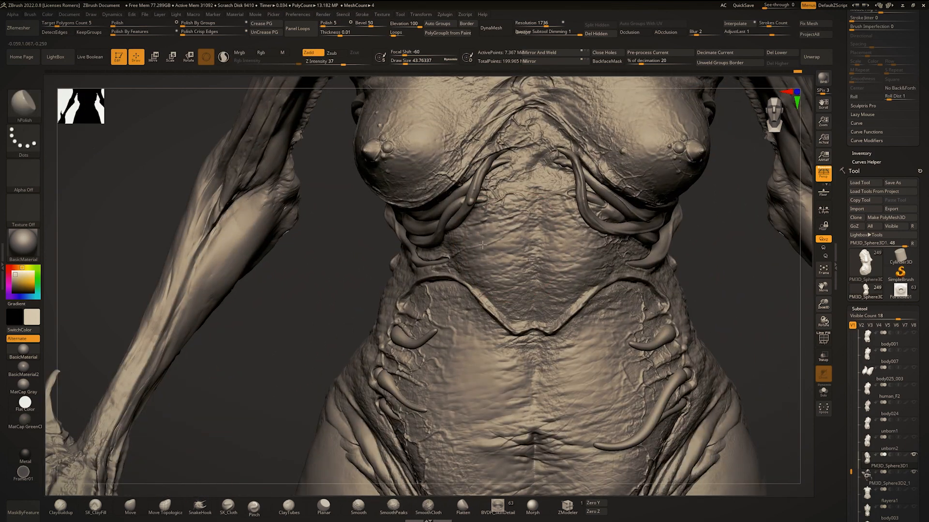
ctrl+right_drag(483, 244, 478, 217)
mouse_move(478, 217)
right_down()
mouse_move(495, 239)
mouse_move(518, 240)
mouse_move(503, 234)
right_up()
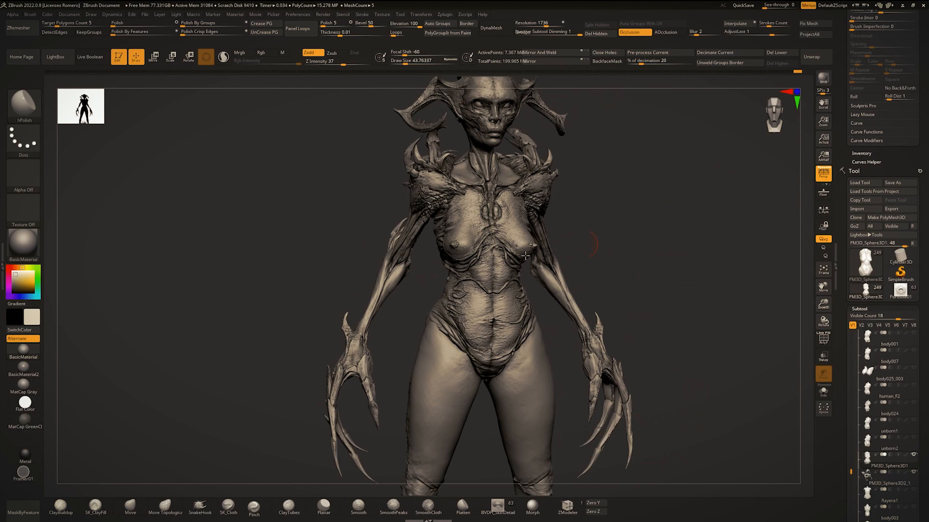
mouse_move(525, 256)
right_down()
mouse_move(479, 260)
mouse_move(499, 264)
mouse_move(479, 273)
mouse_move(515, 246)
right_up()
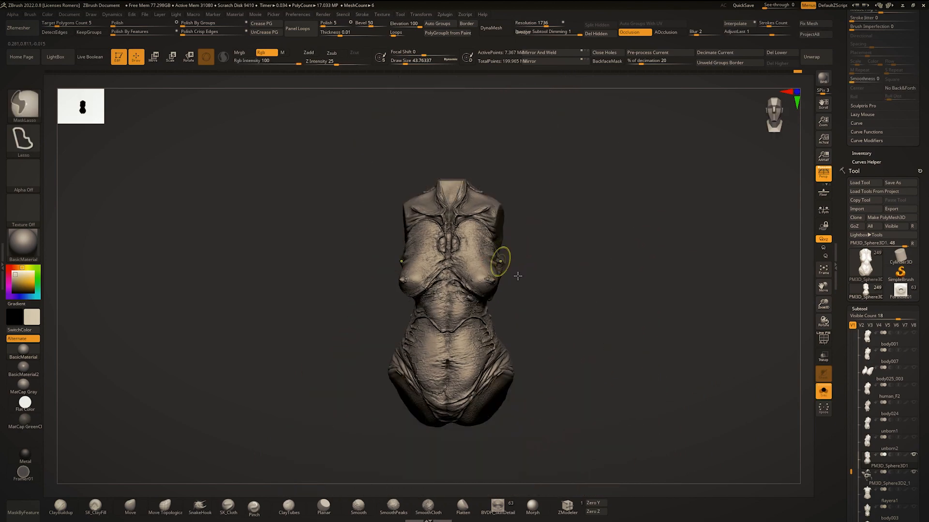
mouse_move(516, 272)
right_down()
mouse_move(520, 278)
mouse_move(502, 275)
right_up()
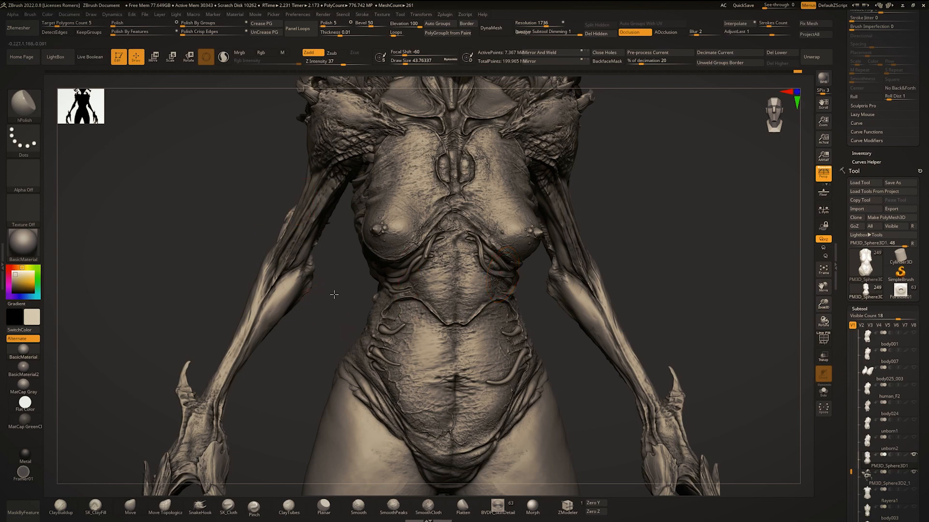
drag(334, 294, 394, 261)
Set the HPolish brush to Draw Size about 7.5 for work around the V-shaped abdominal ridge.
right_drag(434, 302, 357, 310)
ctrl+right_drag(452, 315, 643, 93)
mouse_move(457, 319)
alt+right_down()
mouse_move(497, 234)
mouse_move(473, 238)
mouse_move(489, 285)
alt+right_up()
key(space)
drag(489, 284, 481, 287)
key(space)
key(space)
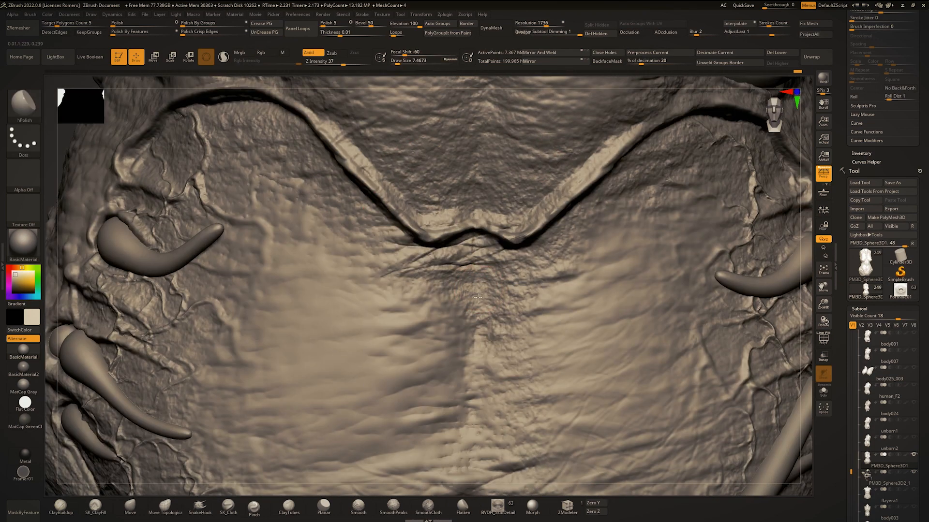
mouse_move(476, 299)
ctrl+right_down()
mouse_move(517, 218)
mouse_move(551, 276)
ctrl+right_up()
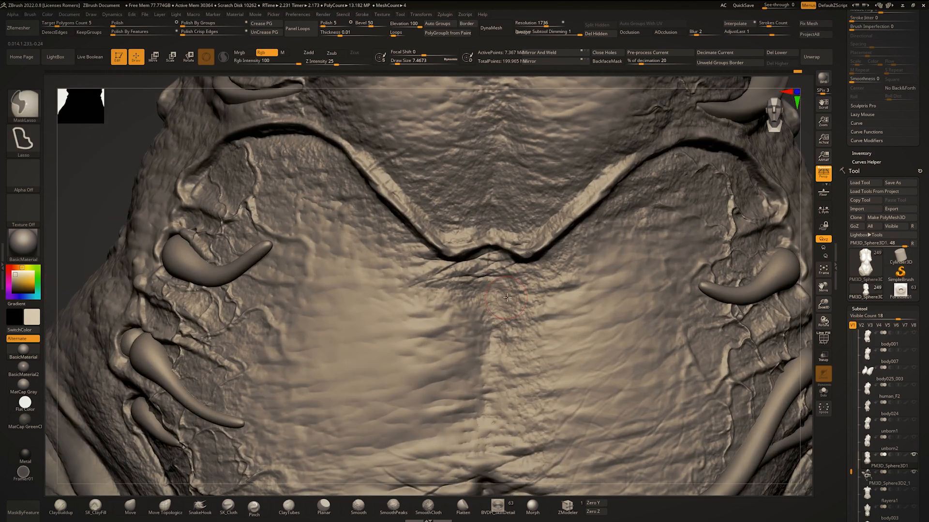
Return to the Standard brush at Draw Size about 2.6 for the centre of the V-shaped abdominal ridge.
key(b)
key(s)
key(t)
mouse_move(459, 307)
ctrl+right_down()
mouse_move(485, 262)
mouse_move(559, 284)
ctrl+right_up()
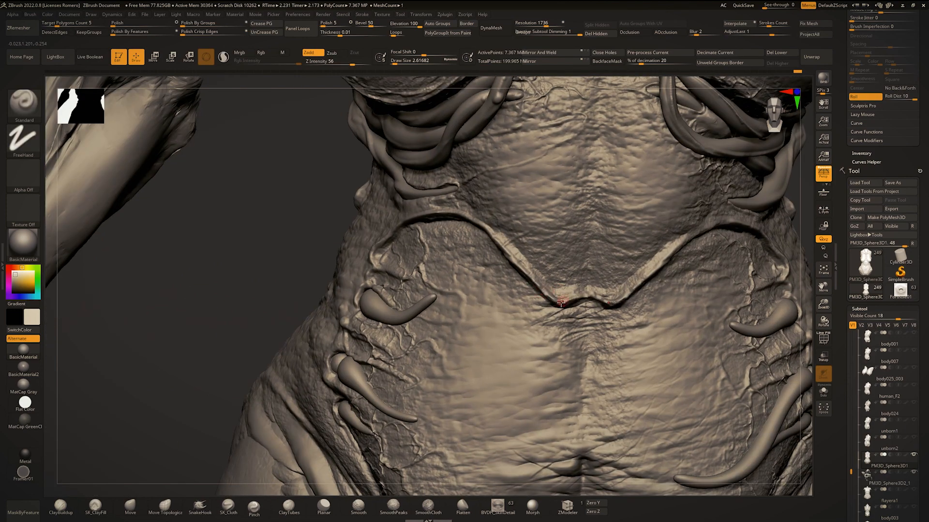
Smooth and build up the skin behind the roots of the hook-shaped strands with the ClayBuildup brush at Draw Size about 12.9.
right_drag(560, 297, 434, 275)
right_drag(424, 236, 410, 272)
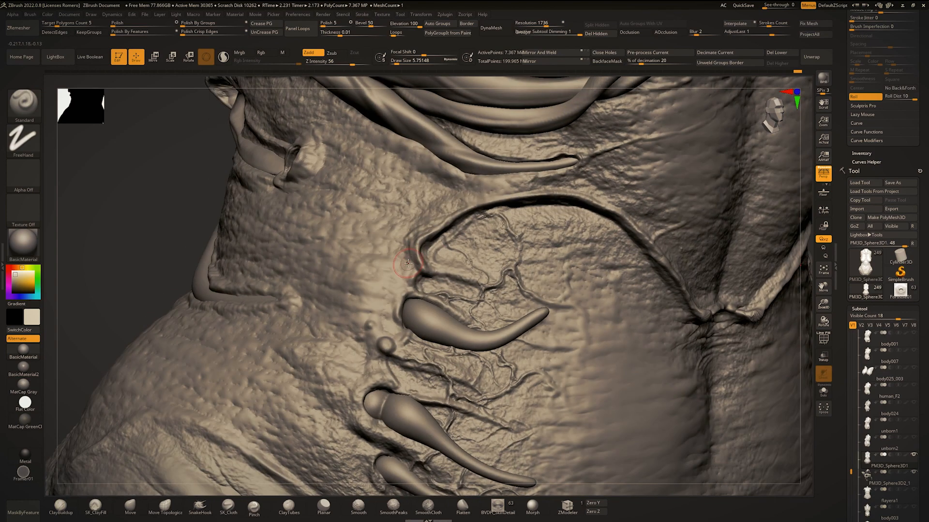
mouse_move(399, 277)
shift+mouse_down()
mouse_move(375, 286)
mouse_move(359, 277)
shift+mouse_up()
mouse_move(357, 274)
ctrl+right_down()
mouse_move(346, 224)
mouse_move(323, 311)
ctrl+right_up()
mouse_move(323, 310)
alt+right_down()
mouse_move(385, 315)
mouse_move(406, 304)
mouse_move(394, 297)
alt+right_up()
drag(379, 265, 369, 277)
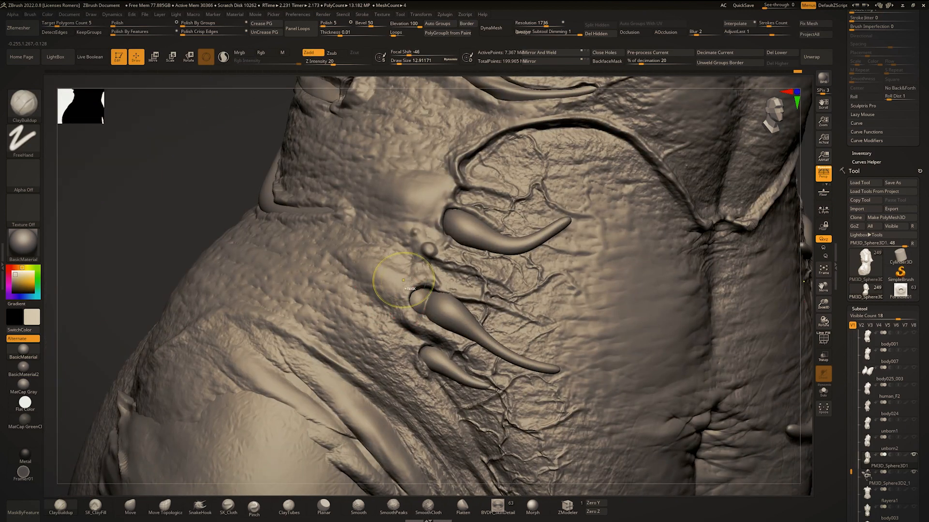
mouse_move(404, 282)
ctrl+right_down()
mouse_move(395, 260)
mouse_move(430, 274)
ctrl+right_up()
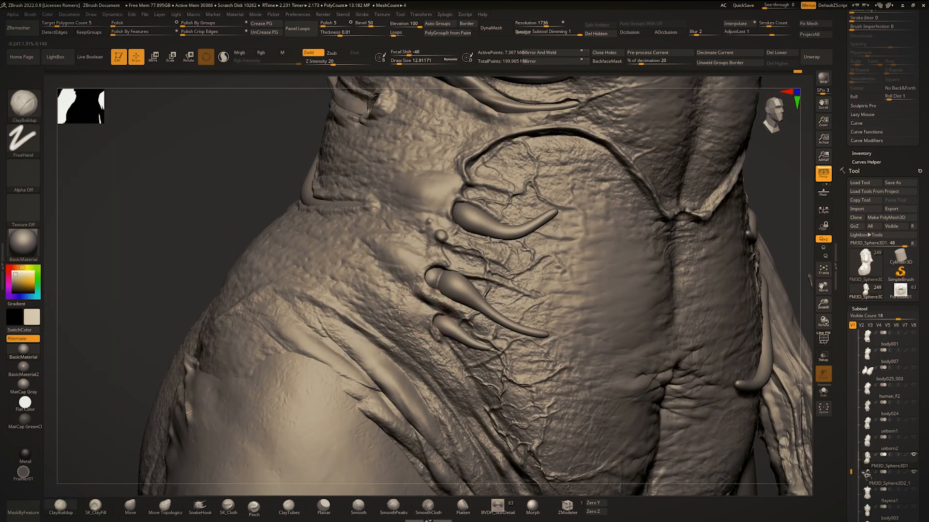
Sculpt and smooth the built-up skin behind the upper hook-shaped strand with the Standard brush, reducing the Draw Size to about 6.6.
mouse_move(390, 306)
ctrl+right_down()
mouse_move(405, 290)
mouse_move(375, 292)
mouse_move(400, 287)
mouse_move(390, 274)
mouse_move(410, 304)
mouse_move(425, 233)
ctrl+right_up()
key(b)
key(s)
key(t)
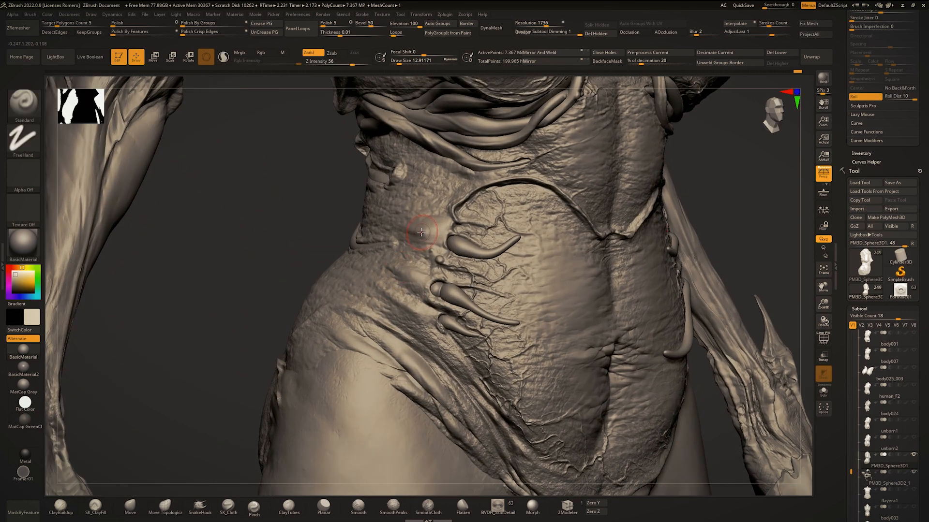
drag(420, 232, 428, 226)
mouse_move(428, 226)
right_down()
mouse_move(417, 229)
mouse_move(430, 242)
right_up()
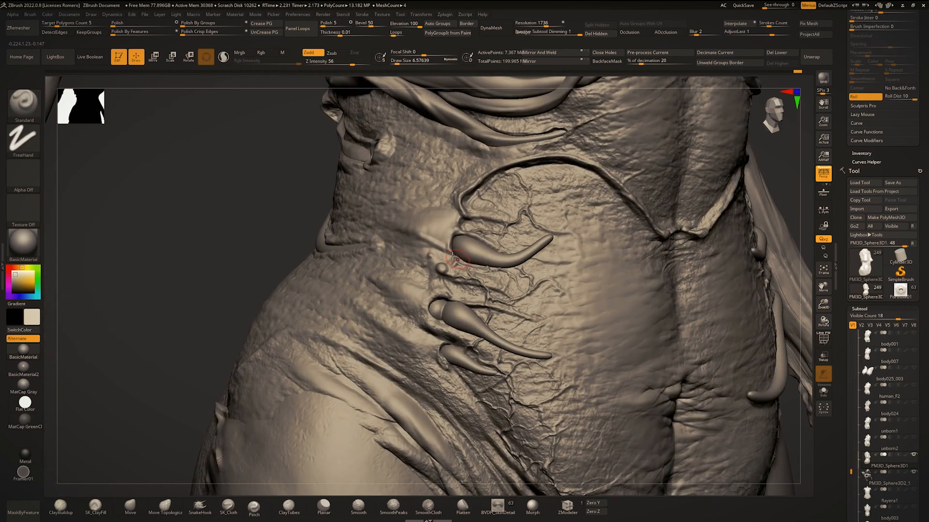
shift+drag(452, 257, 445, 254)
Inspect the pelvis and ribcage side, and make the tendon strand subtool PM3D_Sphere3D2_1 active for sculpting.
ctrl+right_drag(444, 253, 563, 329)
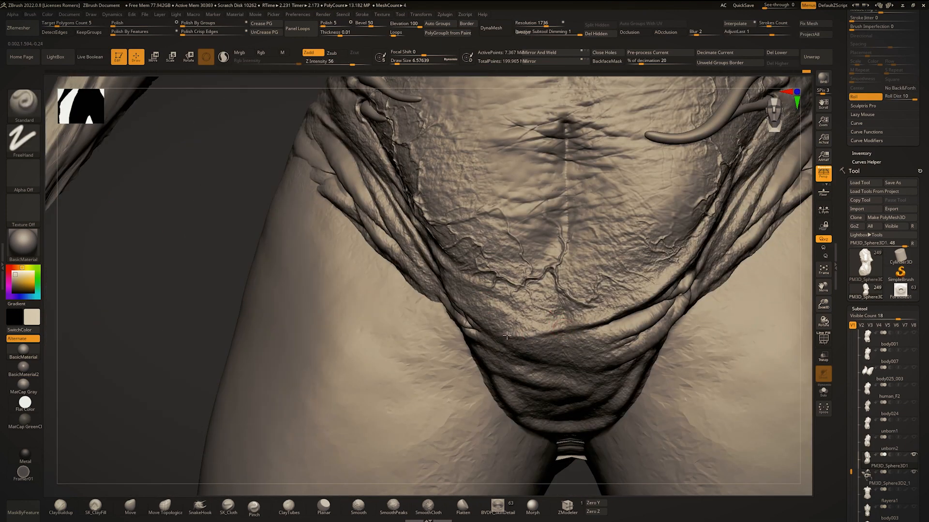
ctrl+right_drag(563, 331, 512, 256)
right_drag(580, 290, 537, 290)
ctrl+right_drag(571, 295, 670, 341)
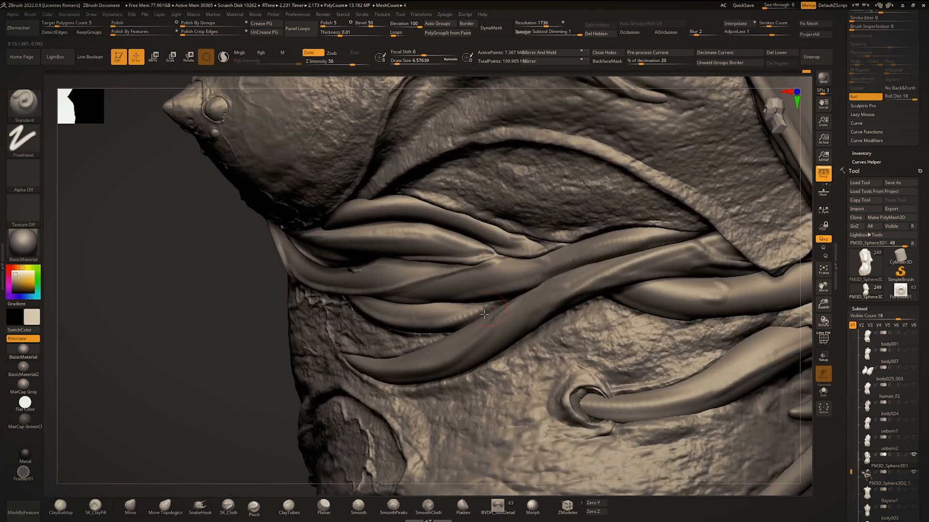
right_drag(450, 334, 497, 337)
right_click(512, 359)
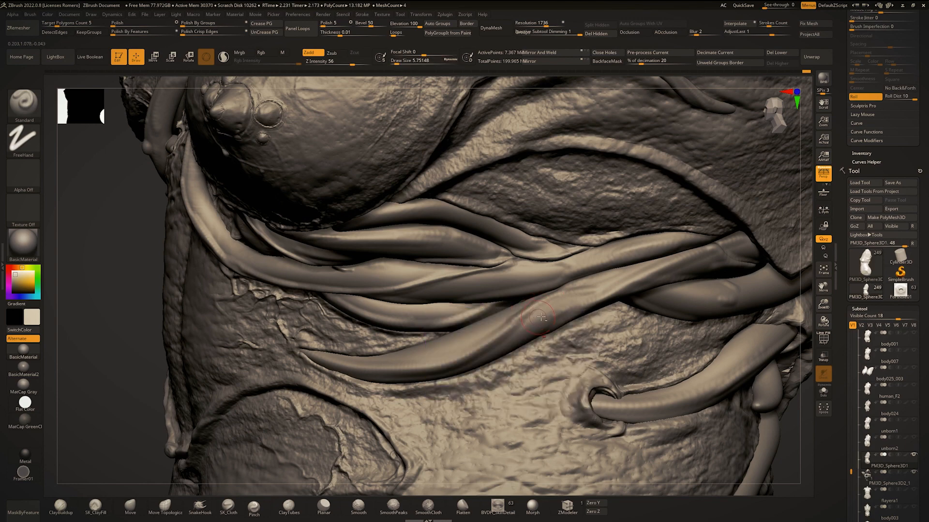
alt+click(542, 321)
key(ctrl+shift+s)
key(ctrl+shift+s)
right_click(547, 334)
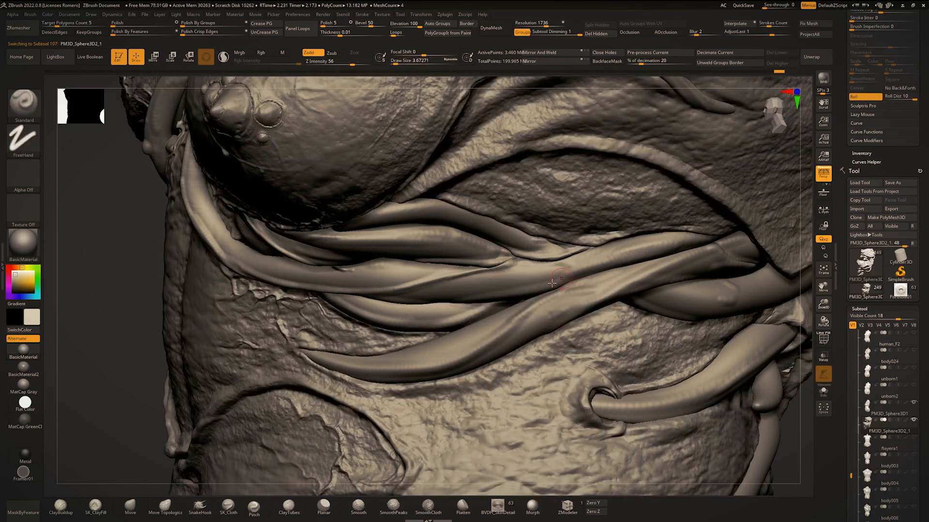
Add small round bumps to the tendon strands along the side of the ribcage with the Standard brush at Draw Size about 3.7.
mouse_move(556, 260)
right_down()
mouse_move(578, 287)
mouse_move(557, 227)
right_up()
click(571, 270)
mouse_move(556, 228)
right_down()
mouse_move(580, 242)
mouse_move(602, 321)
mouse_move(549, 310)
mouse_move(484, 215)
right_up()
ctrl+right_drag(600, 264, 561, 262)
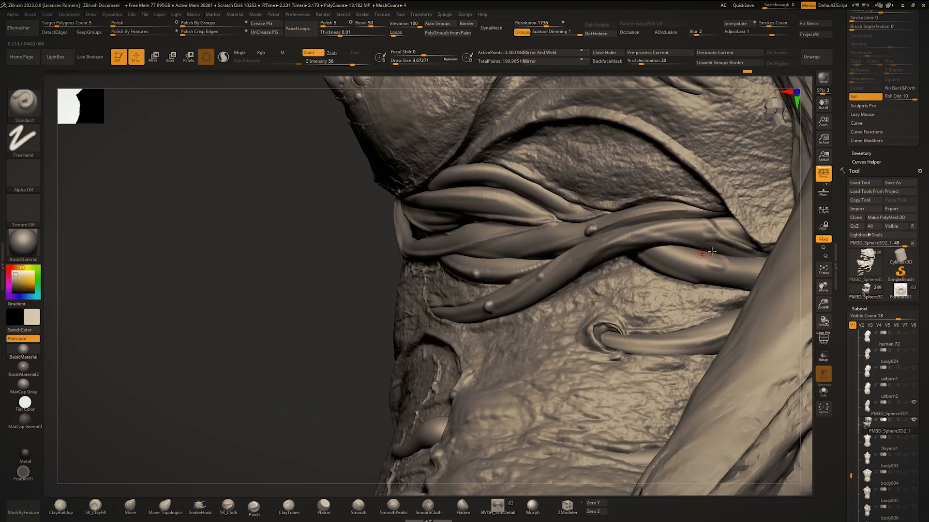
drag(676, 244, 570, 291)
right_drag(570, 292, 604, 262)
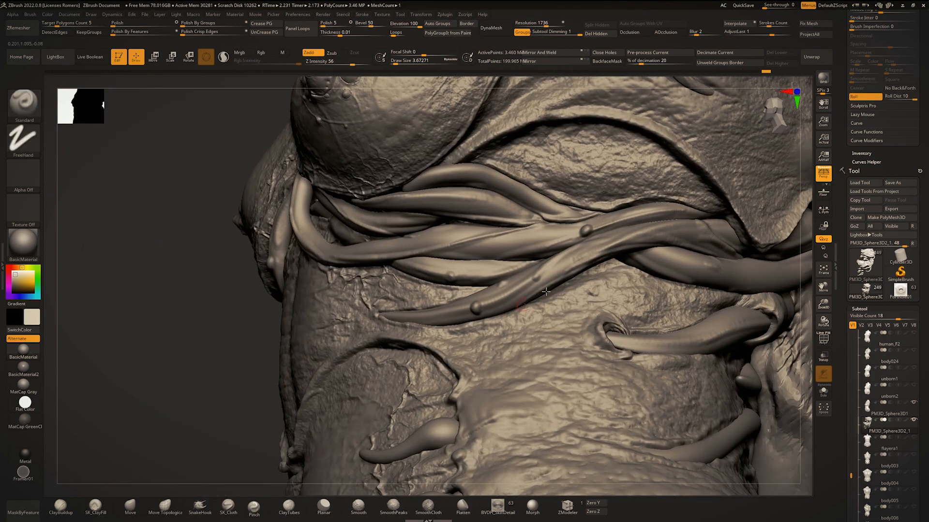
alt+right_drag(552, 276, 367, 277)
right_drag(484, 336, 446, 346)
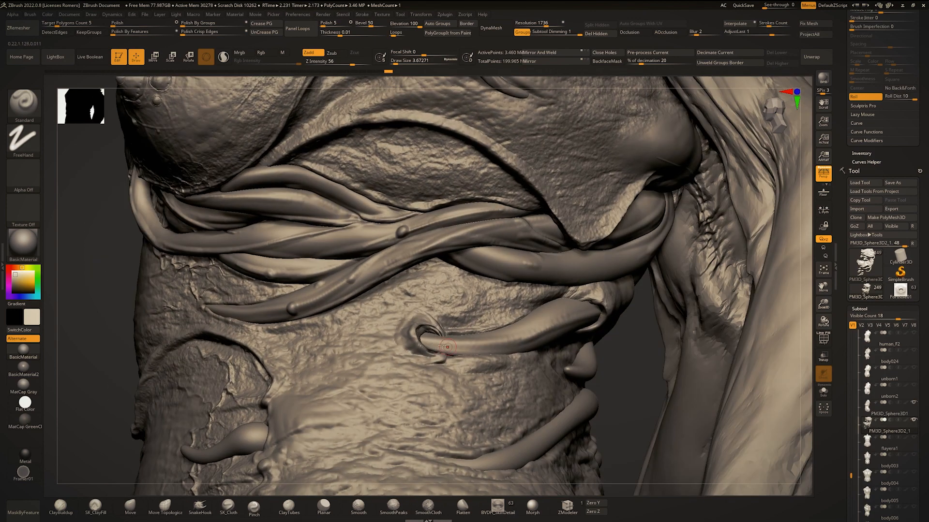
Add subtle surface relief along the lower side strand and the strands across the lower back at Draw Size about 3.7.
drag(437, 346, 550, 334)
mouse_move(672, 307)
right_down()
mouse_move(599, 320)
mouse_move(496, 226)
right_up()
right_drag(420, 333, 407, 345)
drag(379, 346, 667, 299)
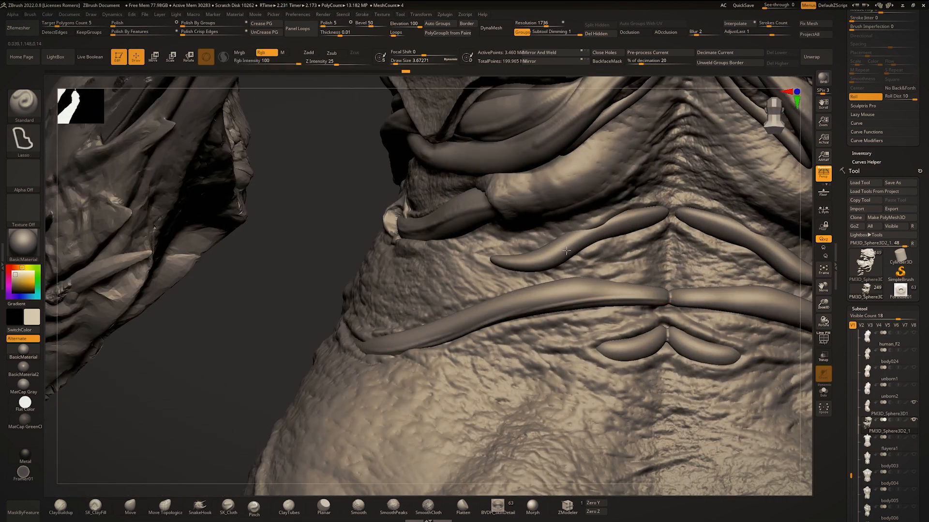
mouse_move(668, 300)
ctrl+right_down()
mouse_move(644, 269)
mouse_move(670, 325)
ctrl+right_up()
alt+right_drag(667, 240, 580, 271)
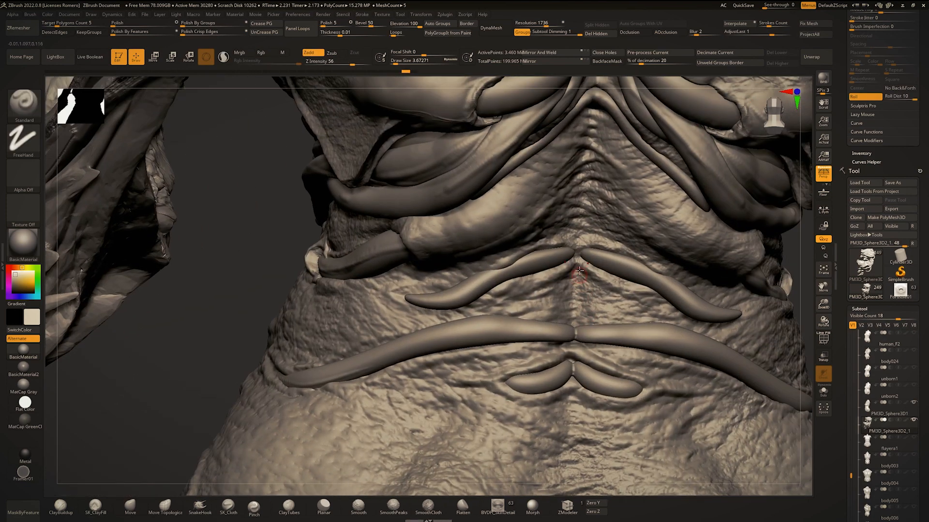
drag(517, 275, 462, 296)
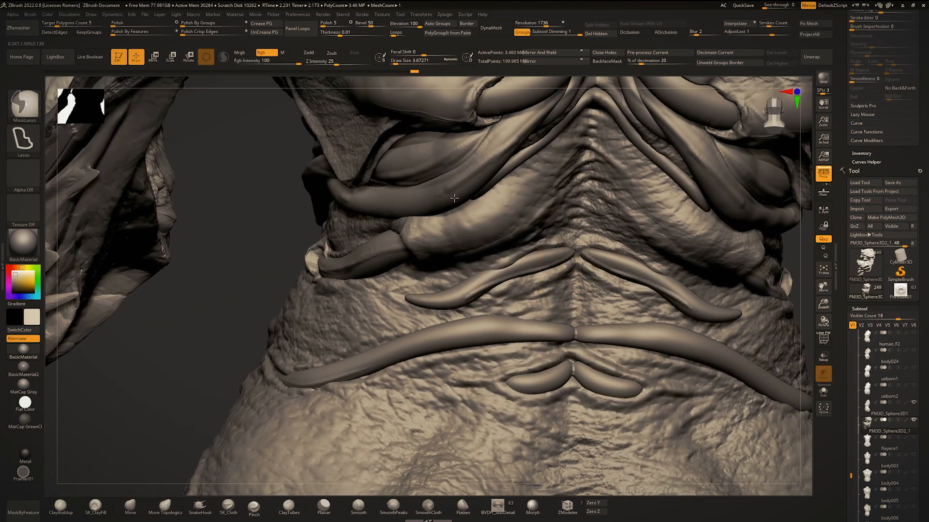
mouse_move(587, 315)
ctrl+right_down()
mouse_move(544, 264)
mouse_move(514, 281)
ctrl+right_up()
mouse_move(514, 244)
alt+right_down()
mouse_move(521, 201)
mouse_move(542, 234)
alt+right_up()
Sink the middle of one upper lower-back strand into the skin with the Move Topological brush at Draw Sizes about 73.9 and 30.7.
key(space)
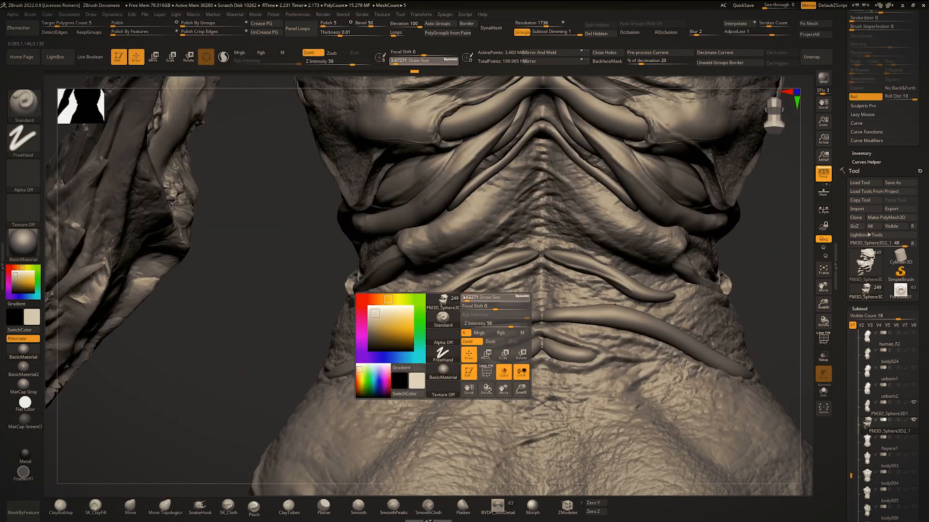
click(474, 305)
key(b)
key(m)
key(t)
drag(447, 293, 439, 280)
key(space)
click(402, 334)
right_drag(377, 315, 464, 298)
drag(438, 285, 430, 266)
right_drag(431, 266, 334, 271)
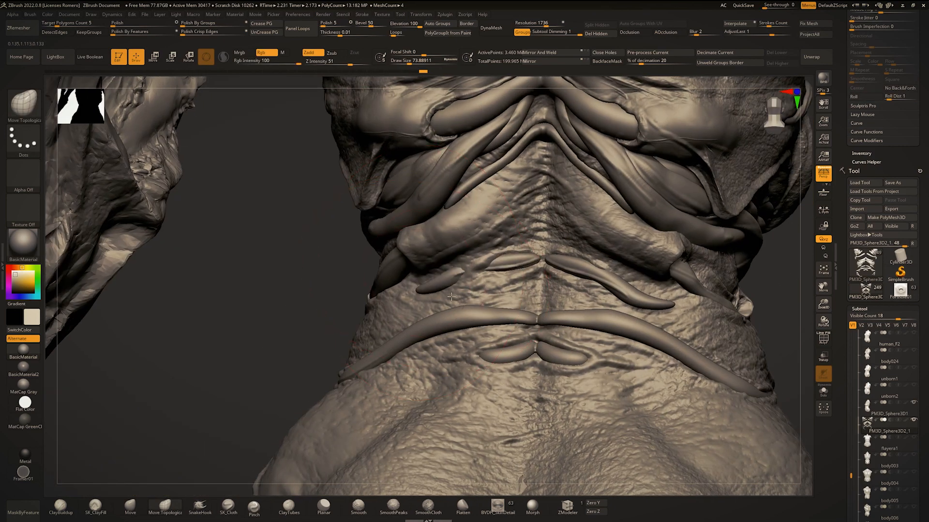
key(space)
click(459, 264)
mouse_move(469, 317)
right_down()
mouse_move(436, 309)
mouse_move(452, 319)
right_up()
Build up the skin of PM3D_Sphere3D1 around the small sunken upper lower-back strand with the Standard brush at Draw Size about 4.3.
key(space)
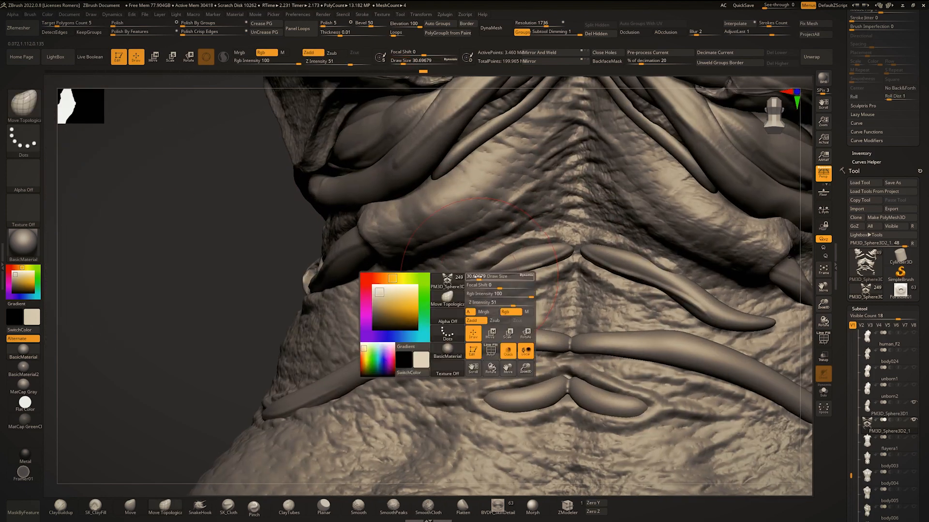
click(471, 276)
alt+click(457, 284)
key(b)
key(s)
key(t)
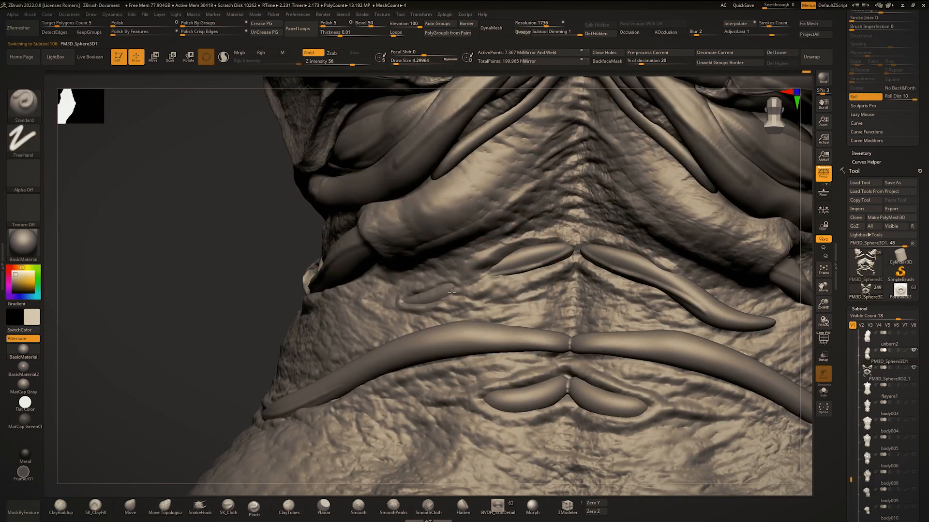
mouse_move(539, 269)
mouse_down()
mouse_move(513, 249)
mouse_move(476, 271)
mouse_up()
mouse_move(484, 275)
ctrl+right_down()
mouse_move(542, 213)
mouse_move(581, 252)
ctrl+right_up()
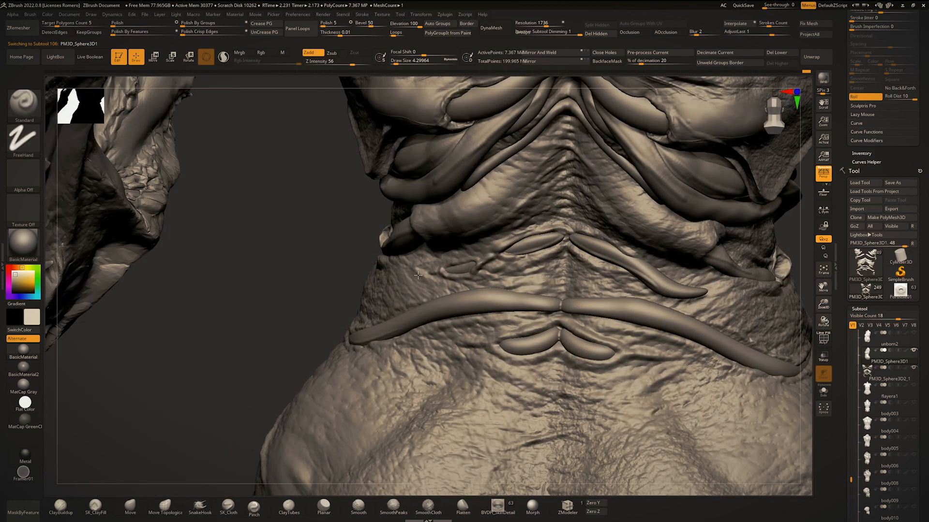
Bend the long lower-back strand of PM3D_Sphere3D2_1 and sink its outer end into the skin with Move Topological at Draw Size about 64.9.
ctrl+right_drag(418, 275, 438, 311)
alt+click(438, 311)
key(s)
drag(440, 301, 454, 301)
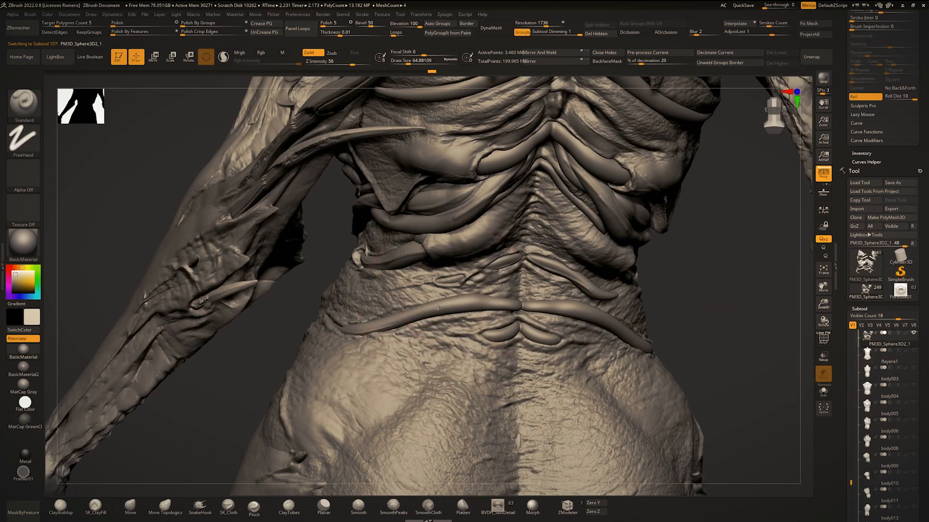
right_drag(440, 301, 423, 309)
key(b)
key(m)
key(t)
drag(409, 314, 413, 306)
right_drag(457, 309, 434, 310)
mouse_move(433, 309)
mouse_down()
mouse_move(445, 348)
mouse_move(430, 343)
mouse_move(435, 336)
mouse_up()
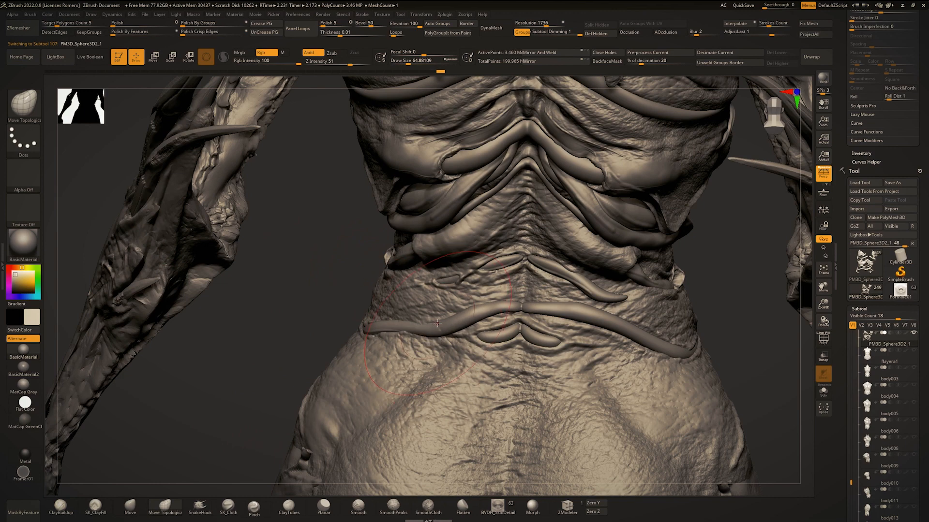
drag(604, 273, 634, 317)
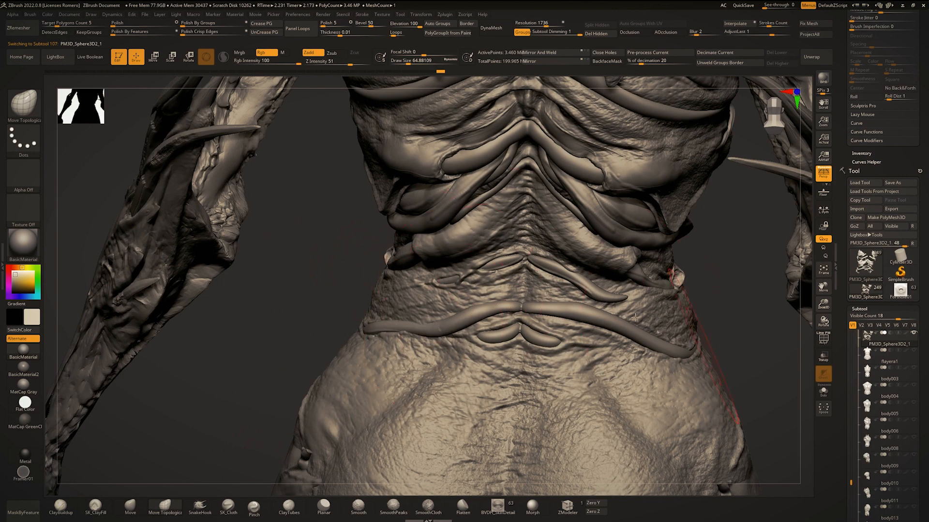
drag(431, 333, 430, 329)
drag(658, 346, 642, 342)
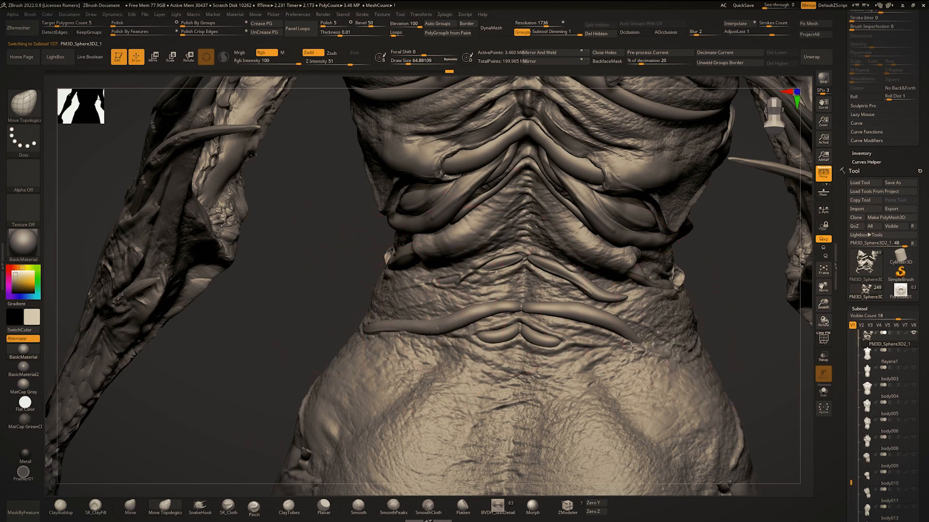
Thicken parts of the long lower-back strand with the Inflat brush at Draw Sizes about 67.8 and 56.5.
key(space)
drag(562, 370, 570, 370)
key(b)
key(i)
key(n)
drag(578, 311, 552, 311)
ctrl+right_drag(551, 310, 551, 372)
key(ctrl+z)
key(space)
drag(570, 371, 562, 371)
drag(558, 309, 544, 311)
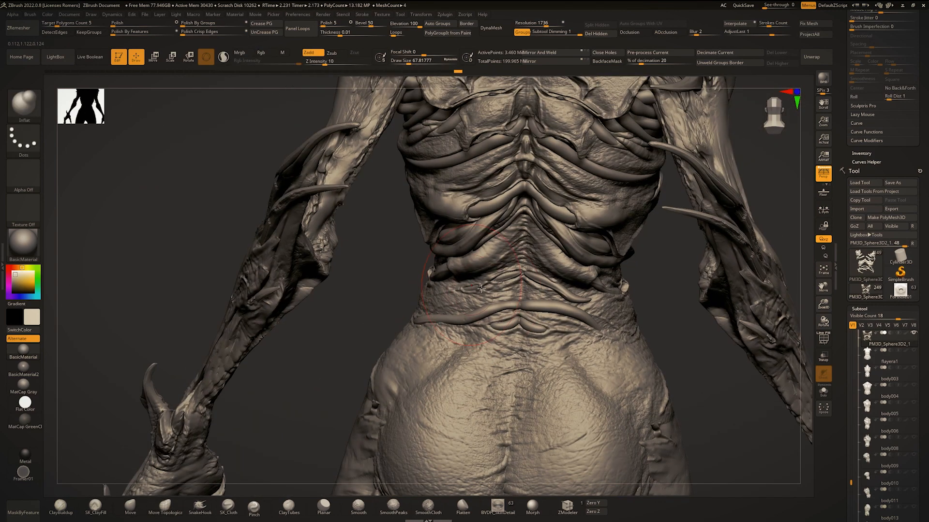
ctrl+right_drag(409, 299, 408, 346)
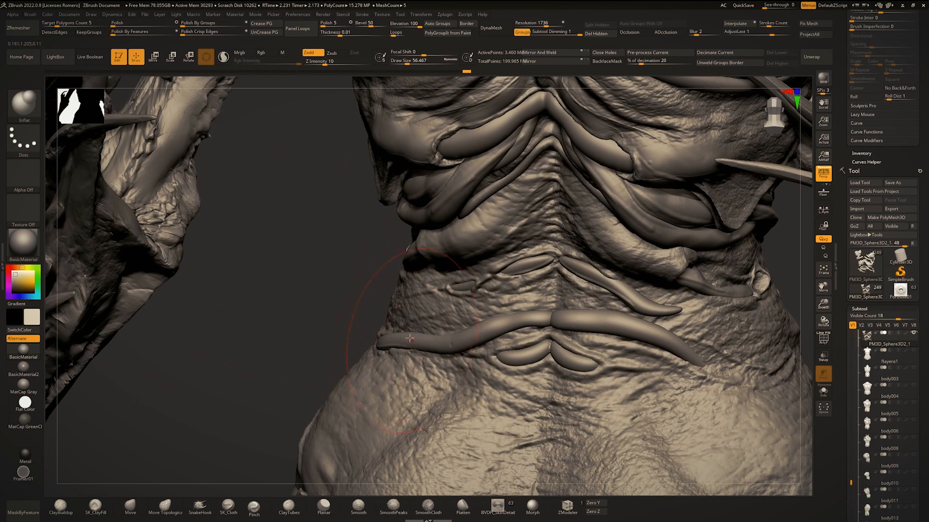
drag(410, 338, 390, 347)
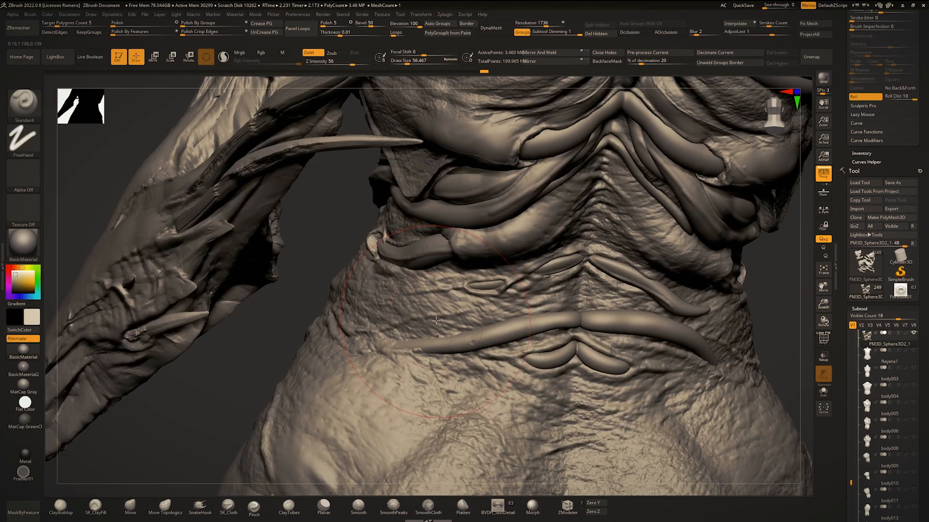
Blend the PM3D_Sphere3D1 skin around the long lower-back strand and its ends with the Standard and ClayBuildup brushes at Draw Size about 11.7.
key(space)
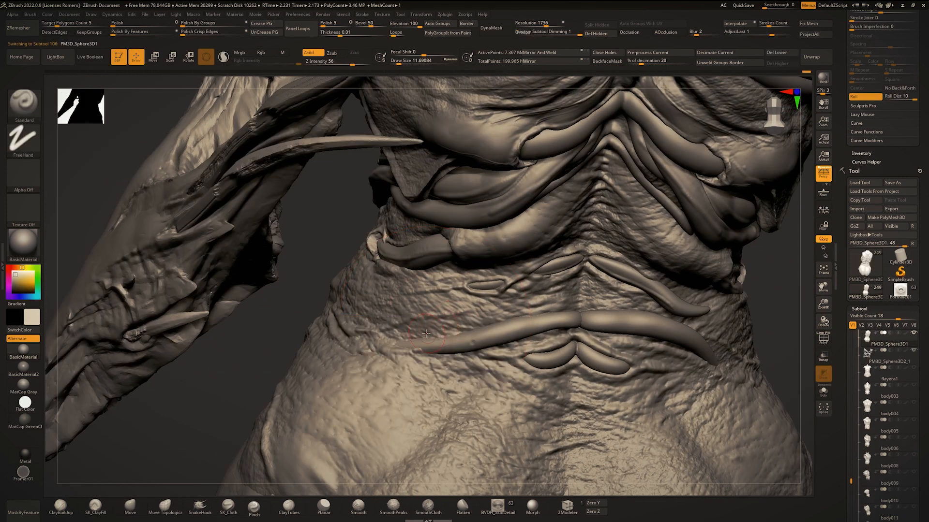
mouse_move(400, 338)
mouse_down()
mouse_move(435, 355)
mouse_move(556, 336)
mouse_up()
mouse_move(556, 336)
right_down()
mouse_move(435, 336)
mouse_move(436, 387)
right_up()
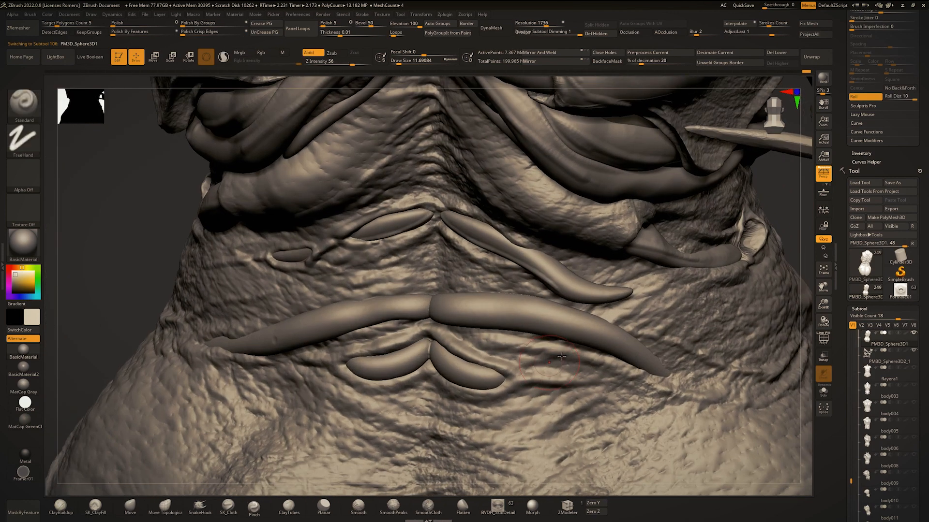
drag(546, 340, 663, 369)
mouse_move(624, 372)
ctrl+right_down()
mouse_move(620, 309)
mouse_move(620, 344)
ctrl+right_up()
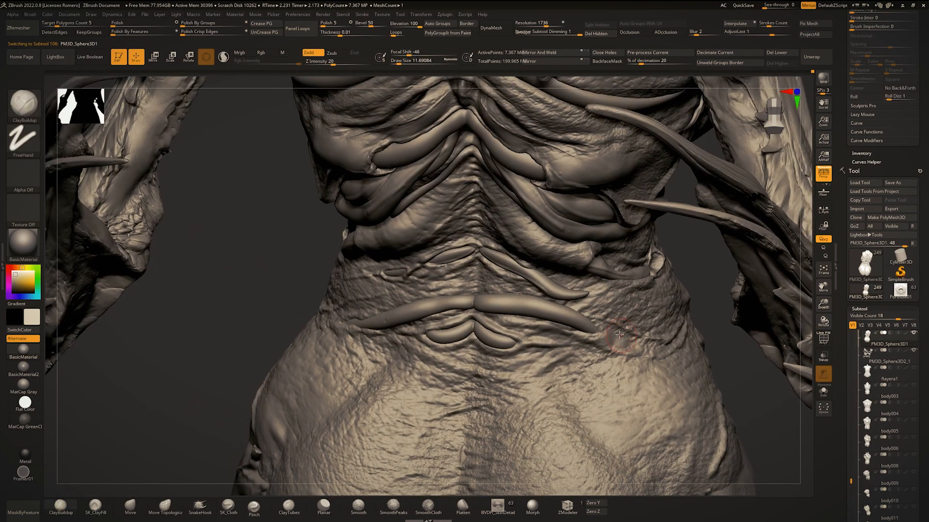
drag(603, 340, 618, 349)
mouse_move(619, 357)
ctrl+right_down()
mouse_move(618, 313)
mouse_move(631, 353)
mouse_move(628, 290)
mouse_move(609, 286)
mouse_move(579, 304)
ctrl+right_up()
ctrl+right_drag(459, 289, 464, 334)
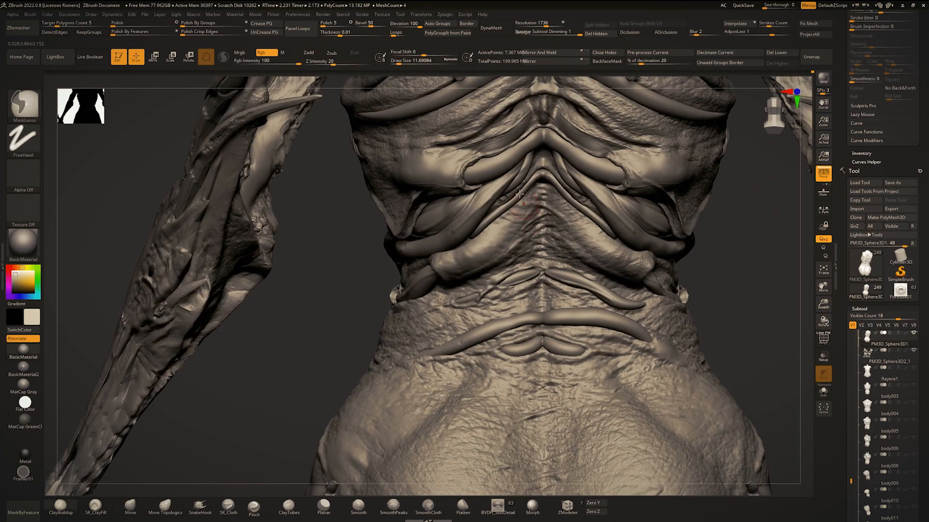
Sculpt fine lengthwise ridges along the arched mid-back strand of PM3D_Sphere3D2_1 with the Standard brush at Draw Size about 4.3.
mouse_move(541, 136)
alt+right_down()
mouse_move(459, 253)
mouse_move(444, 246)
alt+right_up()
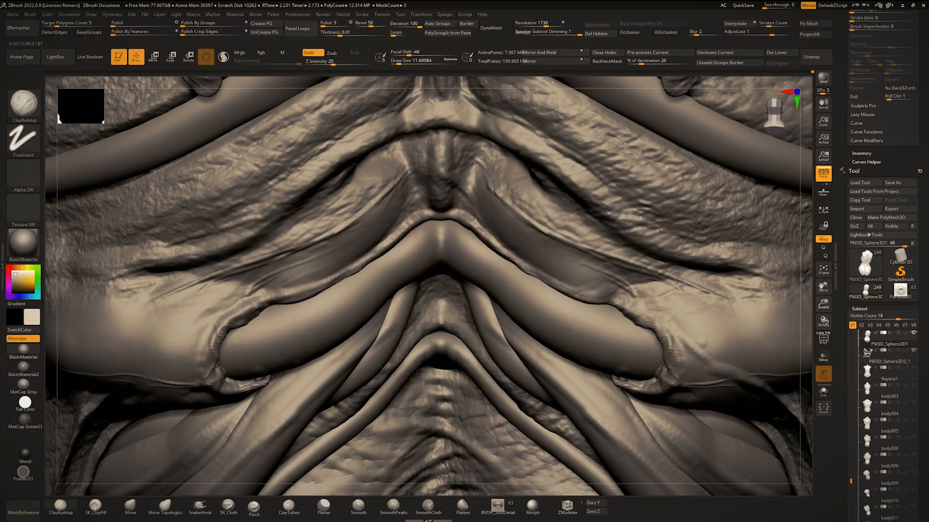
alt+click(444, 244)
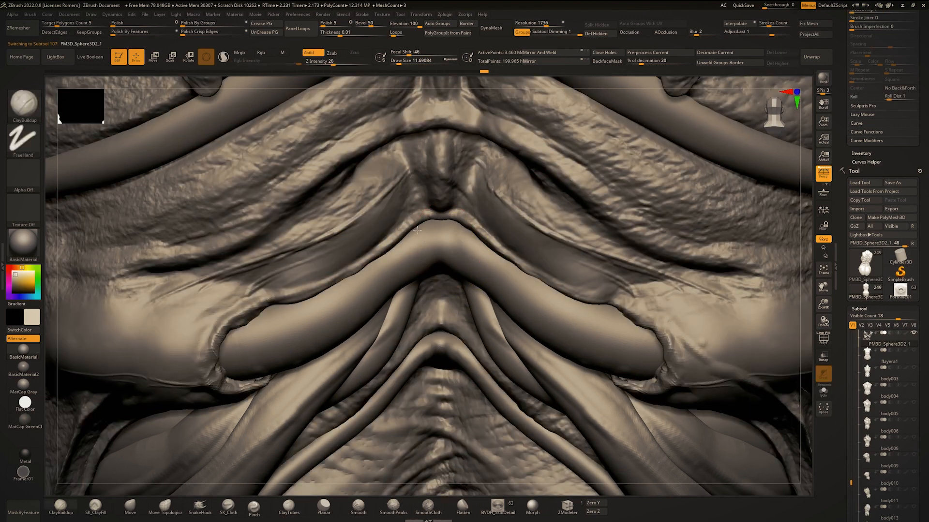
key(b)
key(s)
key(t)
key(space)
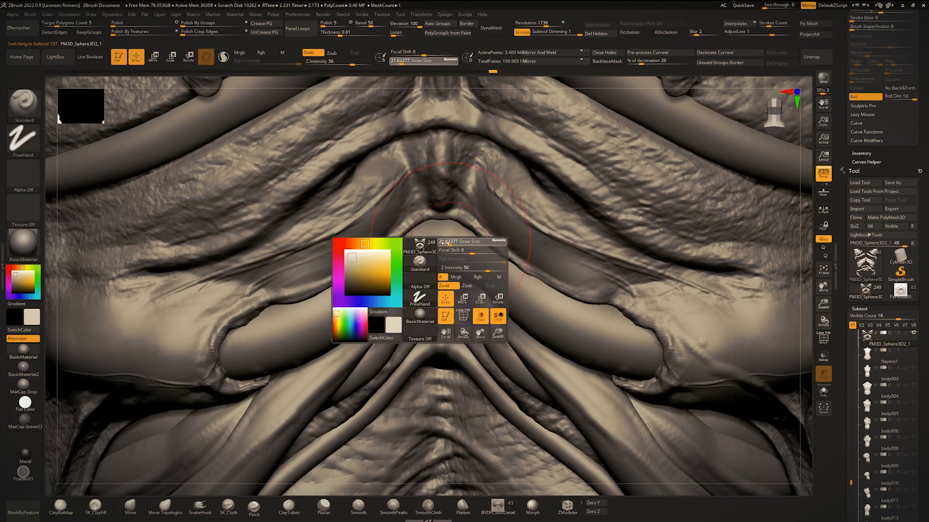
click(444, 248)
mouse_move(477, 238)
mouse_down()
mouse_move(414, 258)
mouse_move(314, 326)
mouse_up()
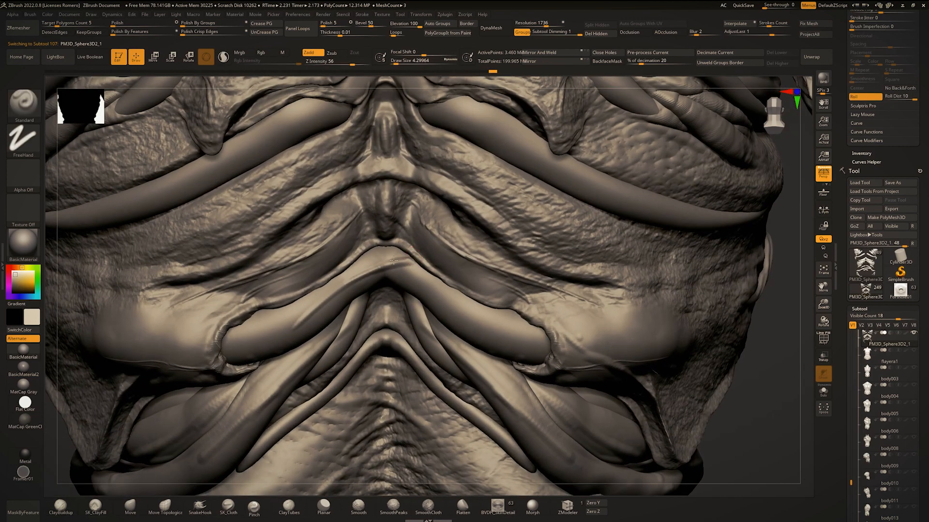
mouse_move(382, 271)
mouse_down()
mouse_move(264, 353)
mouse_move(227, 358)
mouse_up()
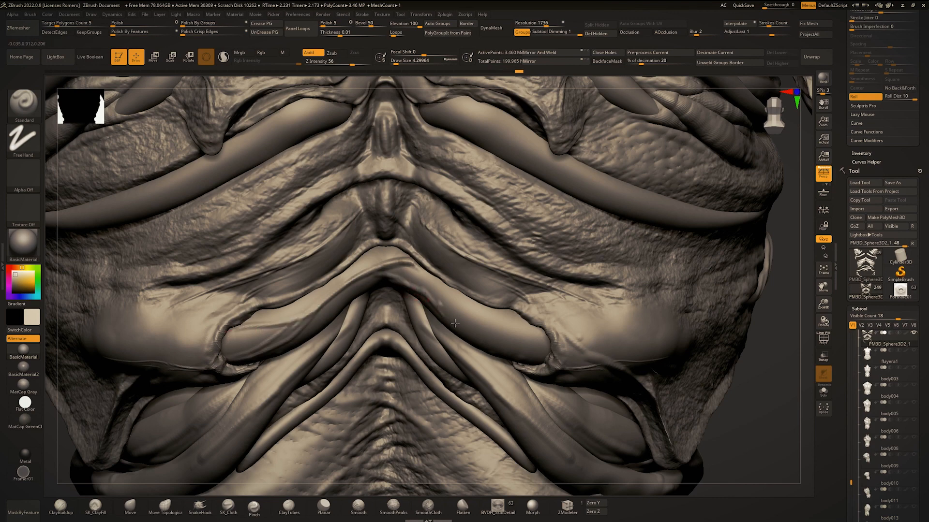
key(ctrl)
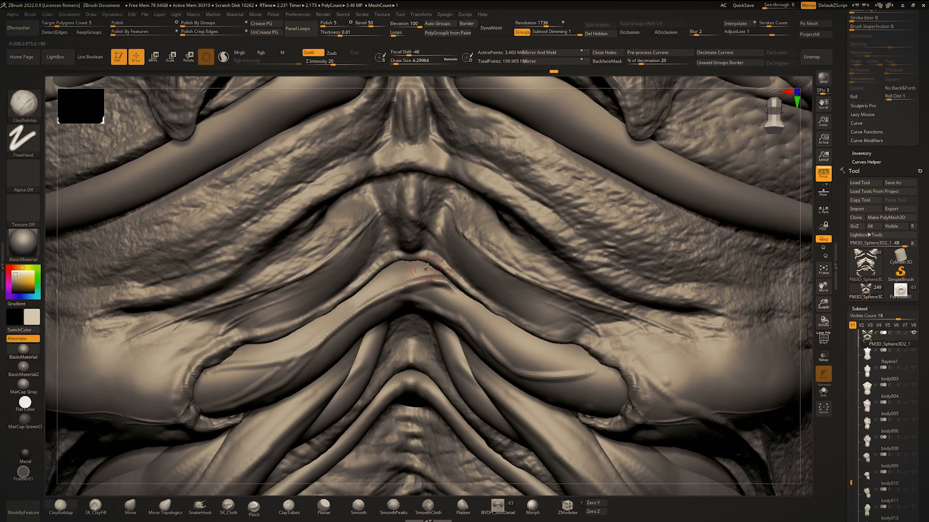
Refine the arched mid-back strand's crest and ridges with the ClayBuildup and Standard brushes at Draw Size about 7.5.
key(s)
drag(378, 284, 383, 284)
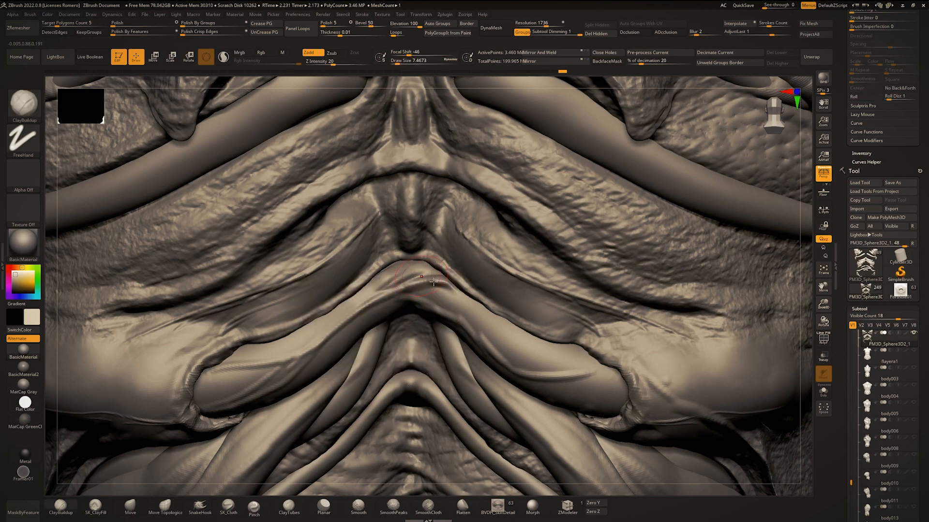
mouse_move(430, 290)
right_down()
mouse_move(401, 271)
mouse_move(396, 284)
right_up()
key(b)
key(s)
key(t)
drag(405, 287, 225, 381)
right_drag(290, 349, 348, 324)
ctrl+right_drag(349, 324, 378, 348)
drag(477, 277, 461, 274)
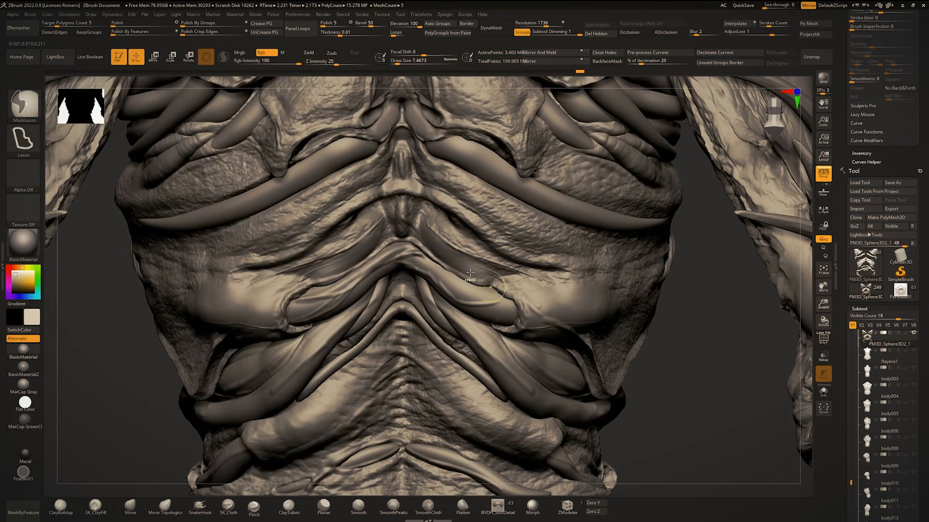
Sculpt folds and ridges along the tendon strands below the mid-back arch with the Standard brush at Draw Size about 5.8.
ctrl+right_drag(445, 261, 550, 338)
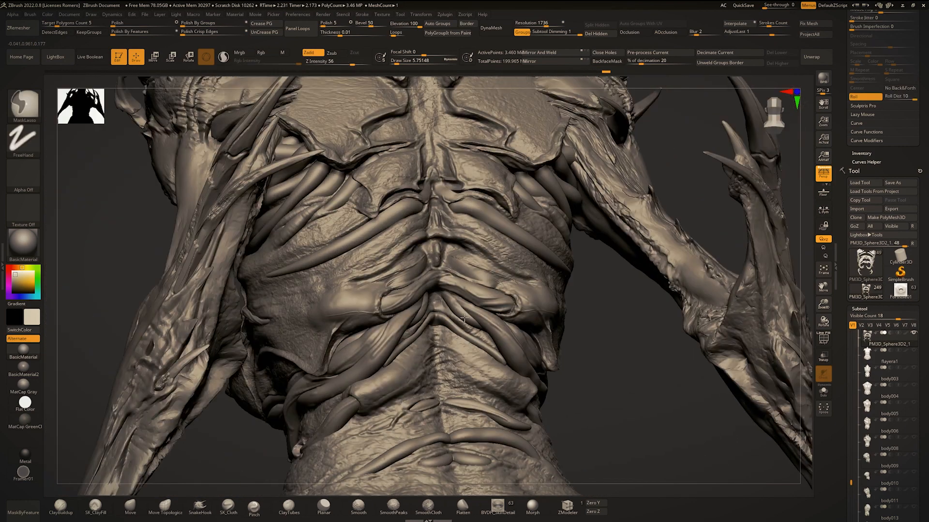
ctrl+right_drag(435, 270, 460, 303)
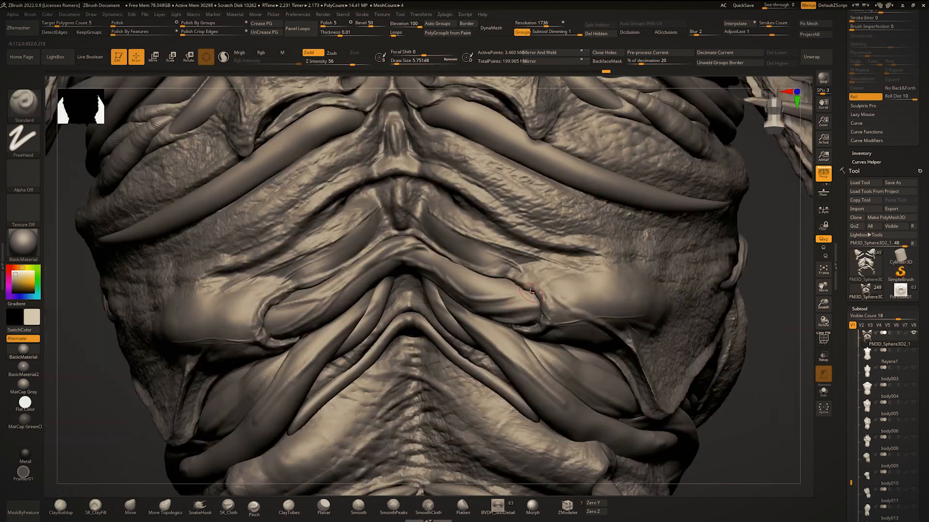
mouse_move(377, 285)
ctrl+right_down()
mouse_move(389, 300)
mouse_move(334, 343)
ctrl+right_up()
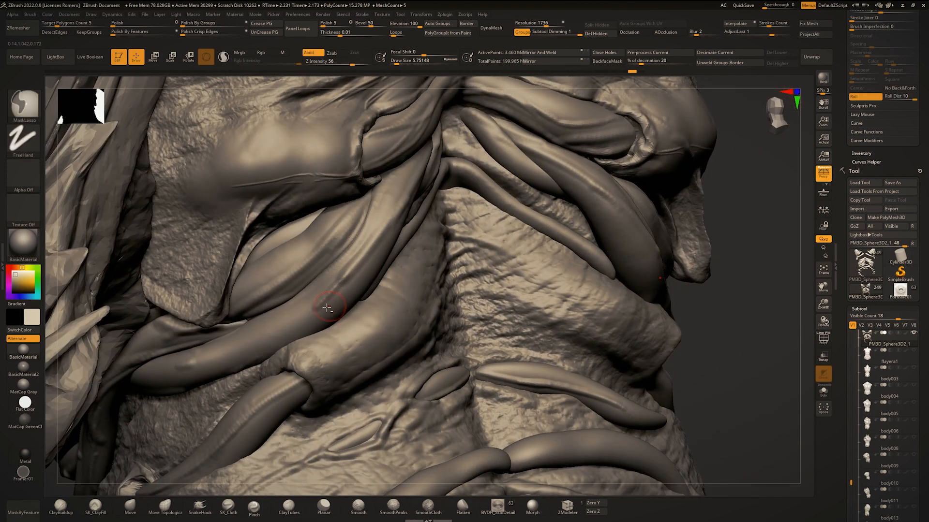
right_drag(327, 308, 394, 281)
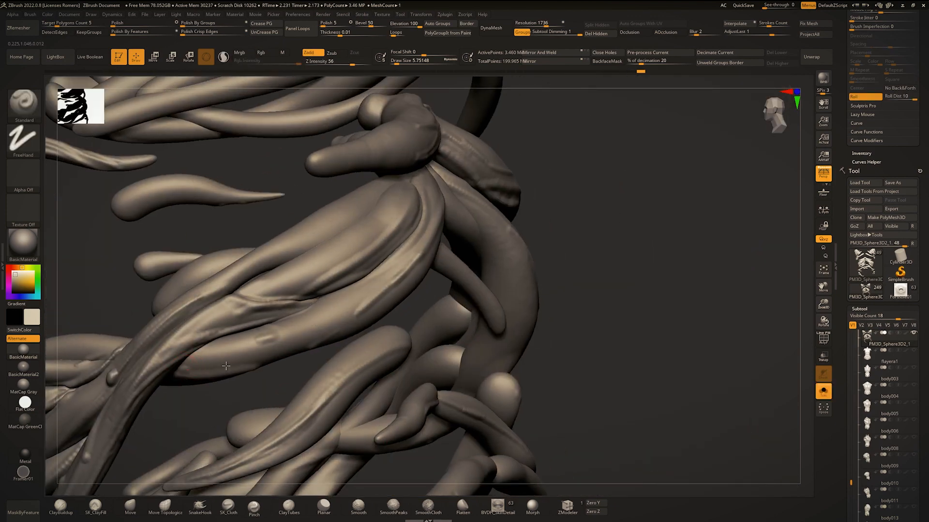
drag(225, 366, 373, 307)
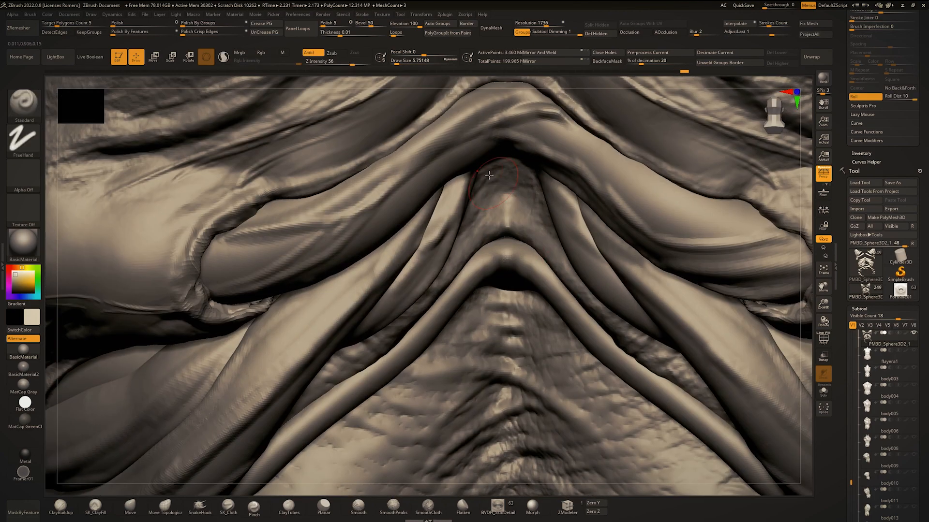
drag(515, 196, 565, 268)
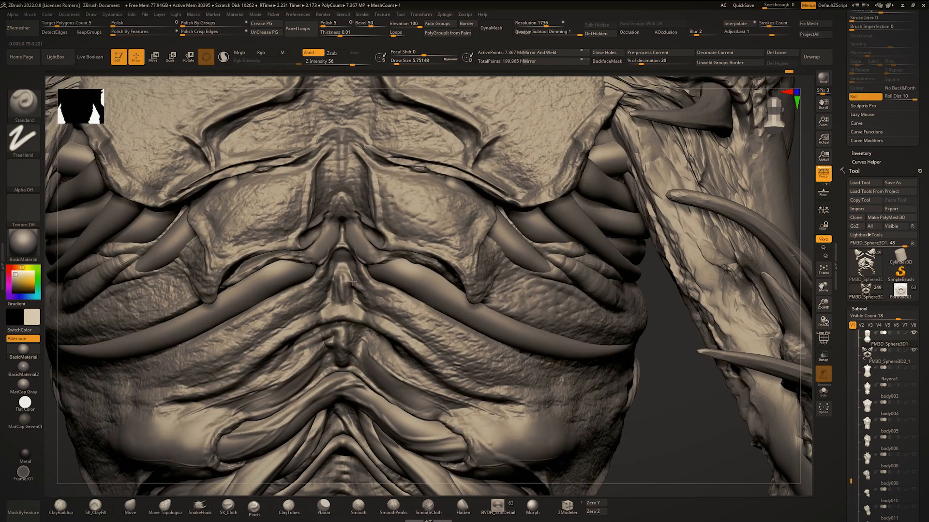
Undo the skin stroke beside the spine and blend skin near the long upper rib strand with the Standard brush at Draw Size about 12.9.
drag(352, 282, 390, 301)
key(ctrl+z)
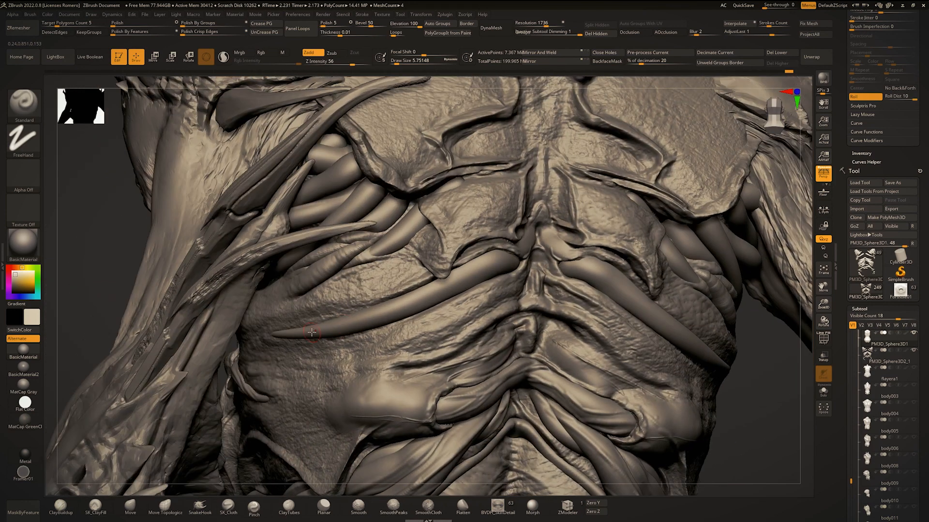
key(space)
drag(297, 325, 301, 325)
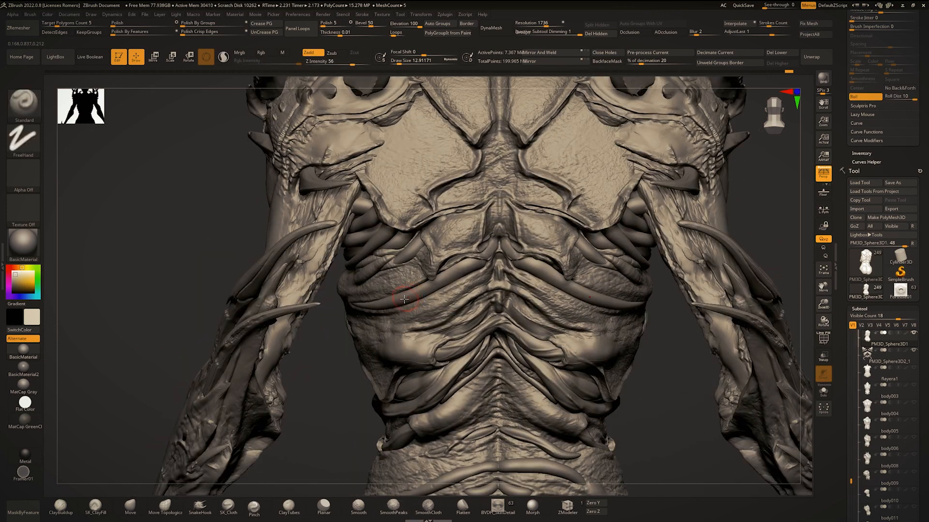
Reshape the long upper rib strand of PM3D_Sphere3D2_1 with the Move brush at Draw Size about 56.5.
alt+click(409, 293)
key(b)
key(m)
key(v)
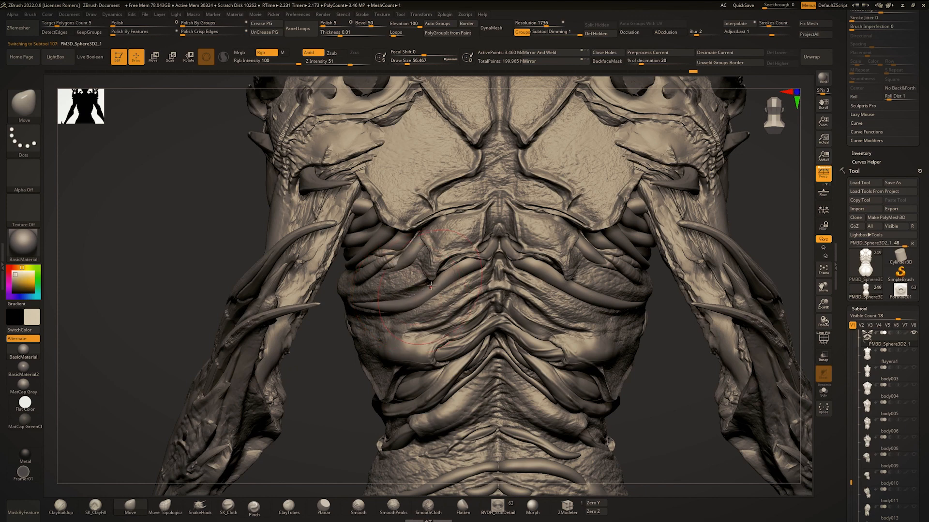
key(ctrl+q)
drag(431, 286, 436, 300)
key(ctrl+q)
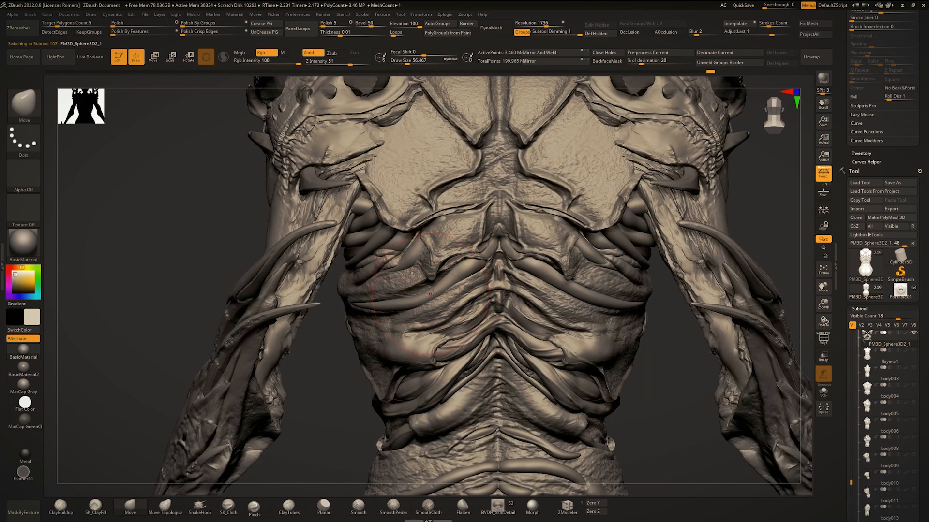
Thicken the long upper rib strand with the Inflat brush at Draw Size about 56.5 and Z Intensity 10.
key(b)
key(i)
key(n)
right_drag(428, 288, 333, 261)
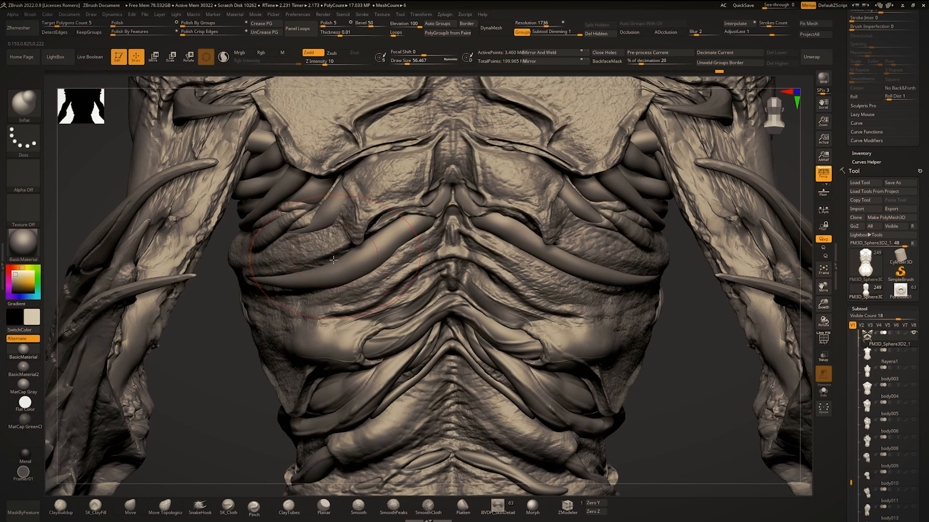
Select the PM3D_Sphere3D1 subtool and sculpt skin along the long upper rib strand with the Standard brush at Draw Size about 17.
key(b)
key(s)
key(t)
alt+click(309, 268)
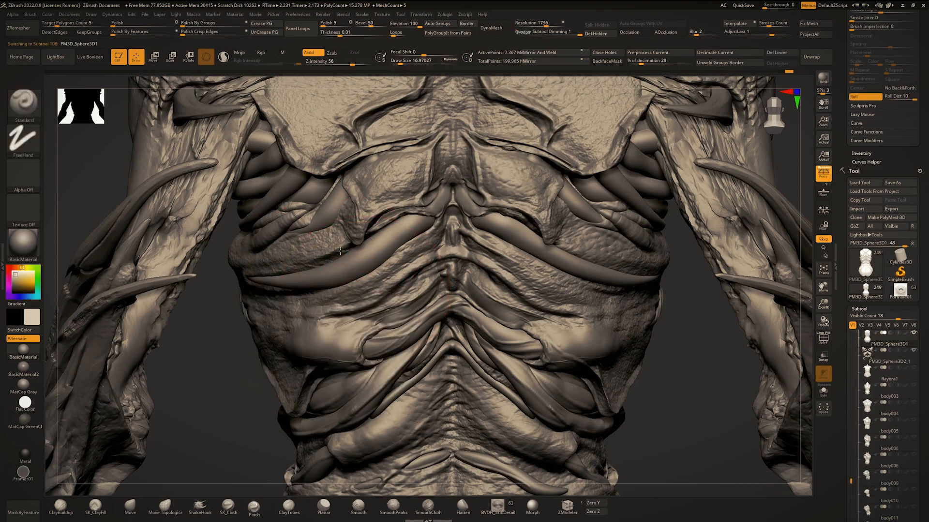
mouse_move(340, 251)
mouse_down()
mouse_move(283, 273)
mouse_move(351, 249)
mouse_move(285, 273)
mouse_up()
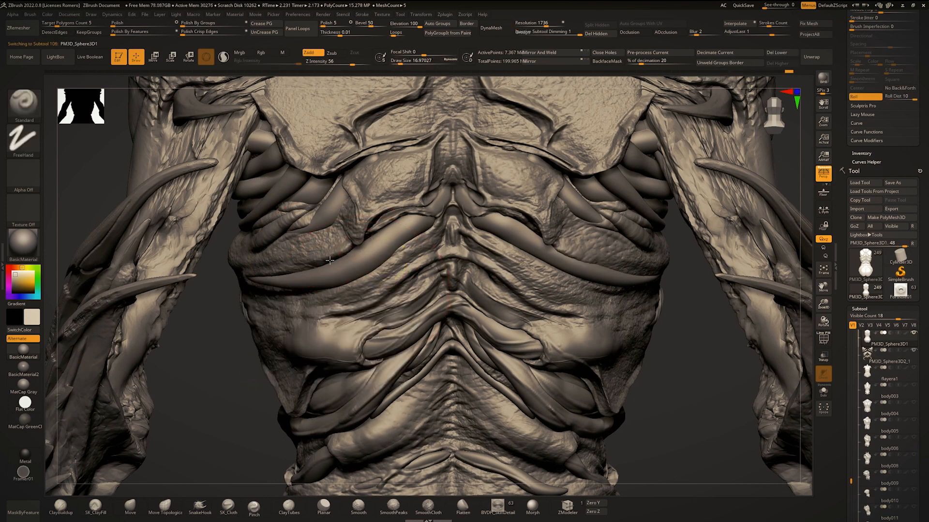
key(s)
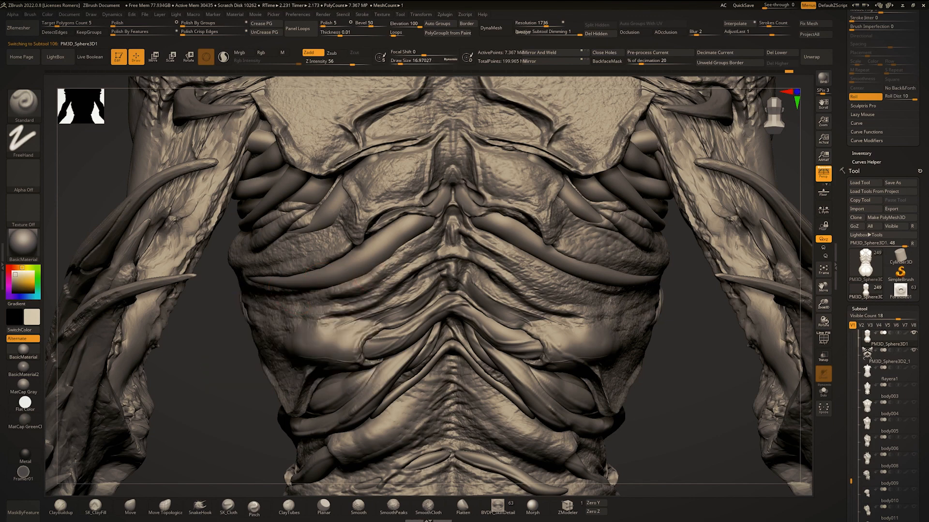
Build up skin beside the mid-back spine with the ClayBuildup brush at Draw Size about 17 and Z Intensity 20.
ctrl+right_drag(418, 237, 395, 271)
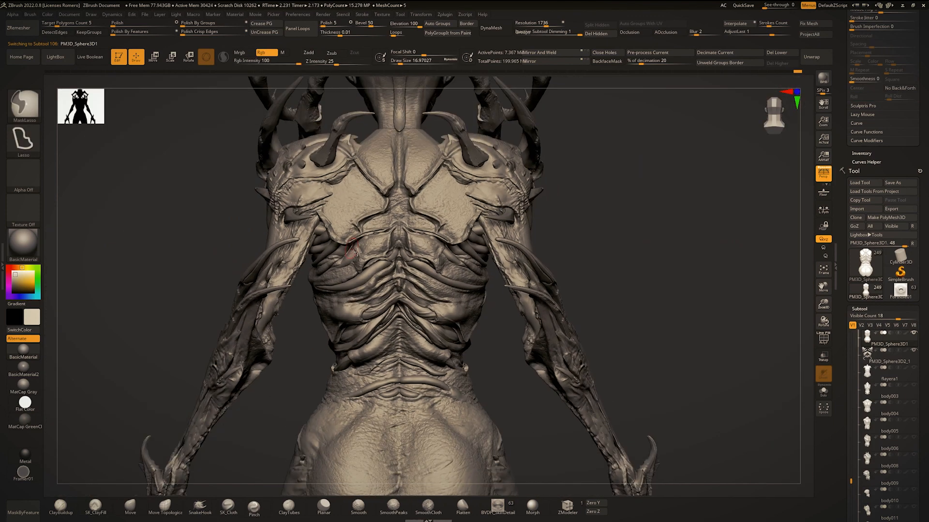
ctrl+right_drag(401, 275, 400, 316)
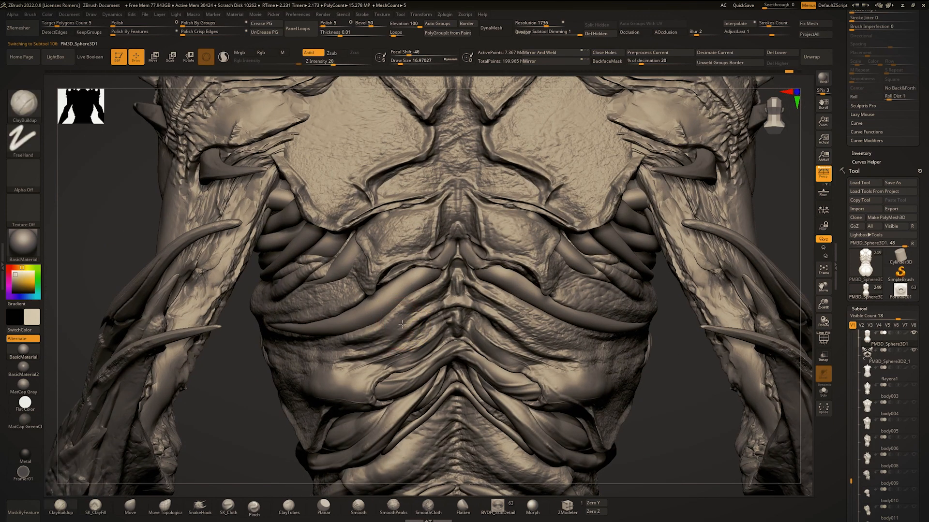
drag(402, 324, 429, 301)
key(b)
key(s)
key(t)
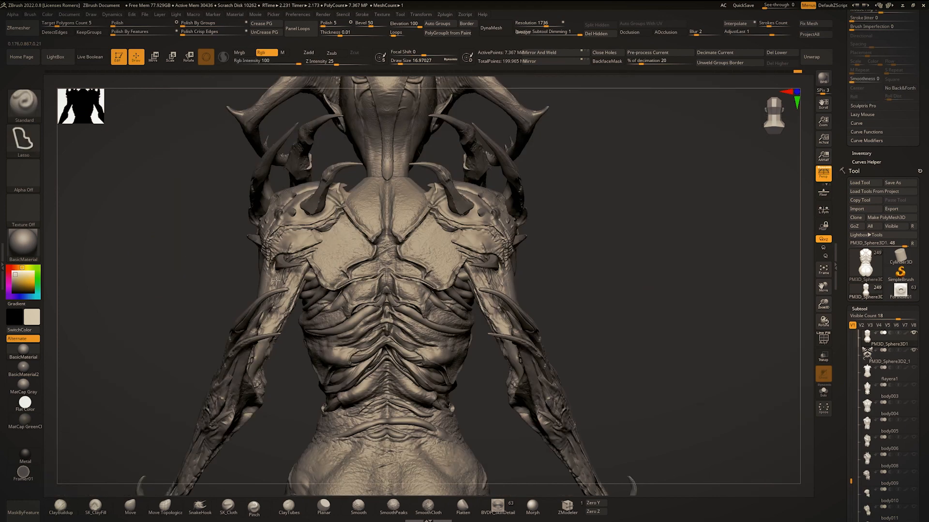
Fill the fold area between the spine and upper rib strands with the ClayBuildup brush at Draw Size about 41.4.
ctrl+right_drag(366, 309, 367, 350)
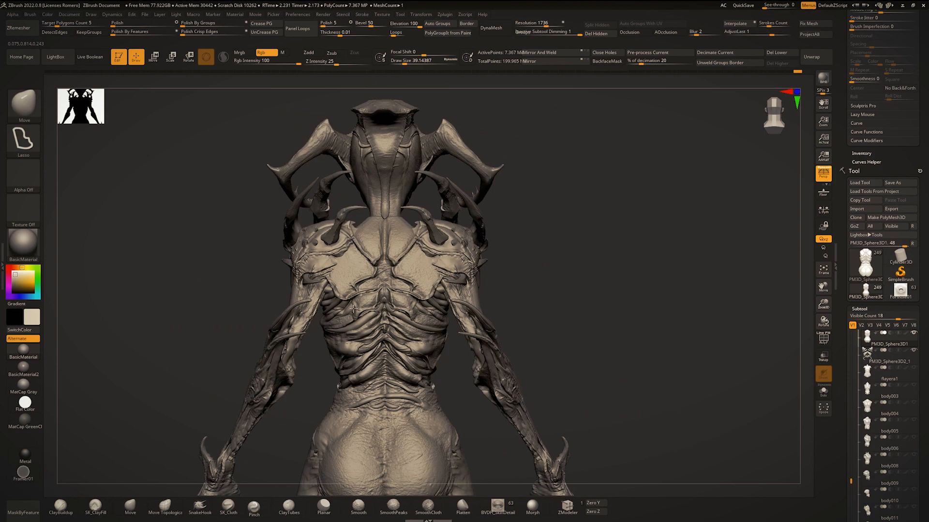
ctrl+right_drag(448, 280, 447, 296)
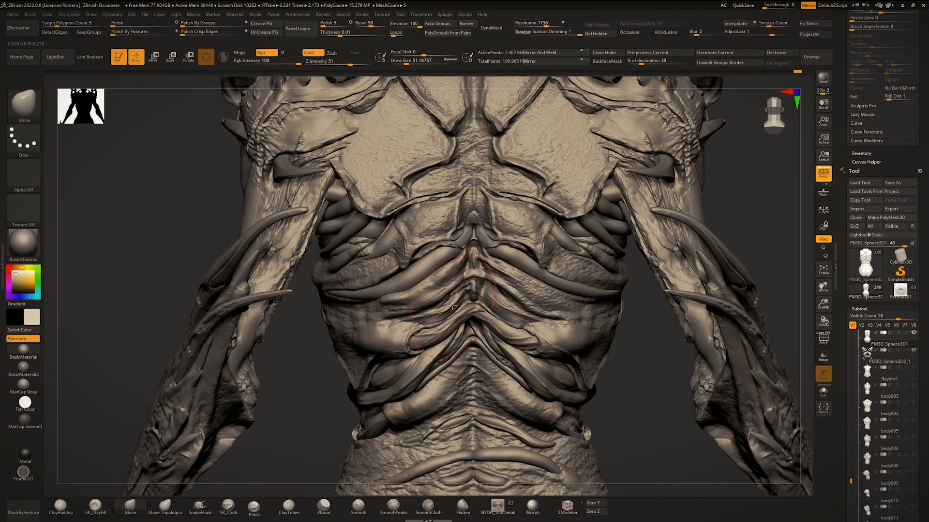
key(space)
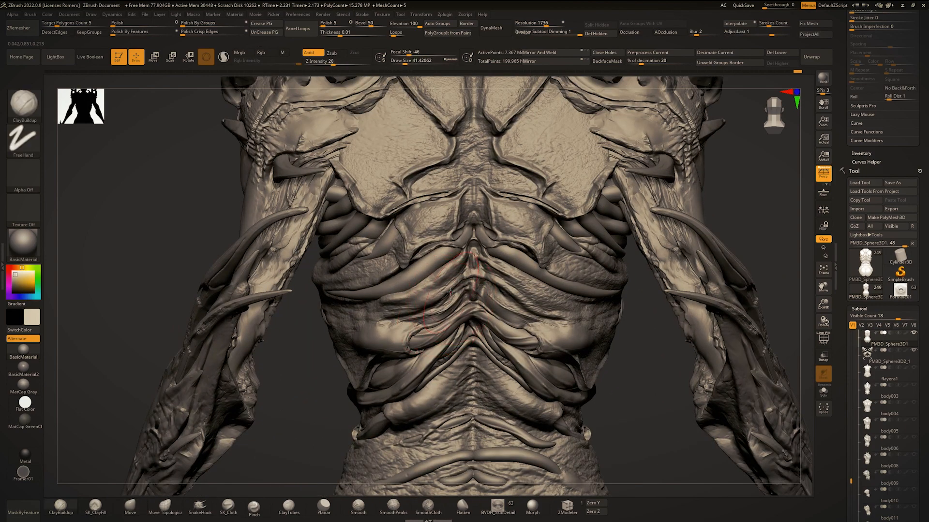
drag(421, 312, 451, 271)
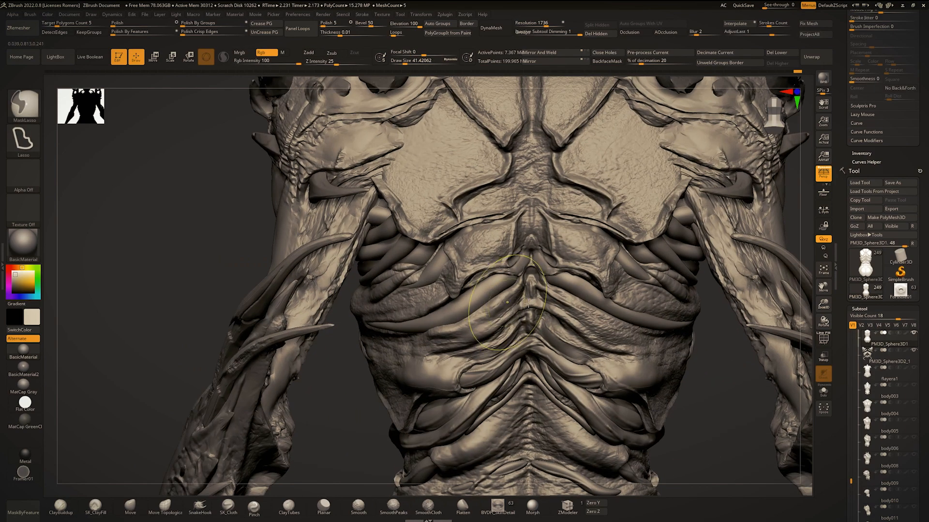
key(space)
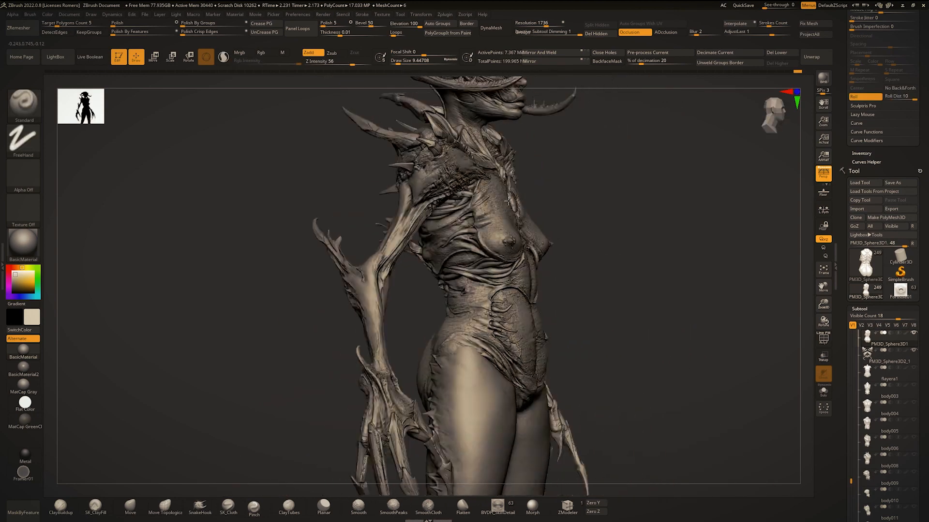
Examine the sculpted folds and skin of the back from the shoulder blades down to the hips.
right_drag(508, 200, 528, 198)
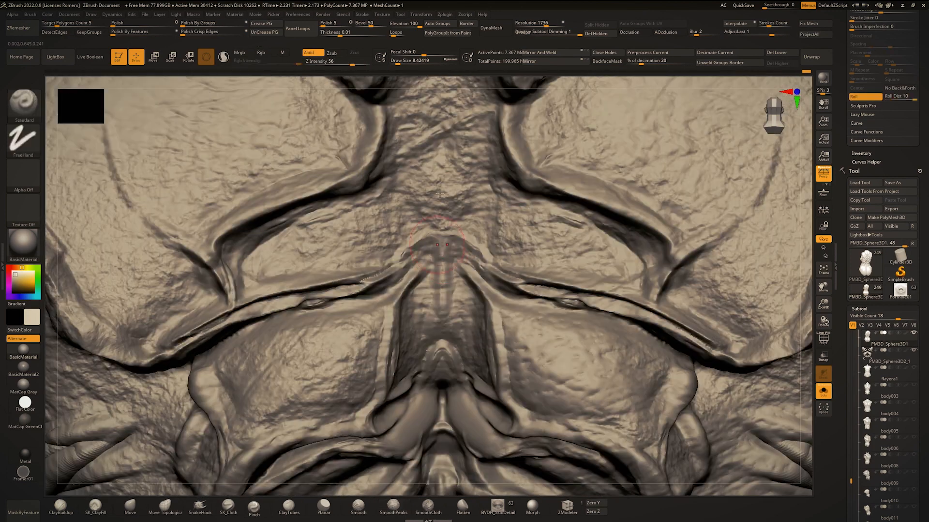
key(space)
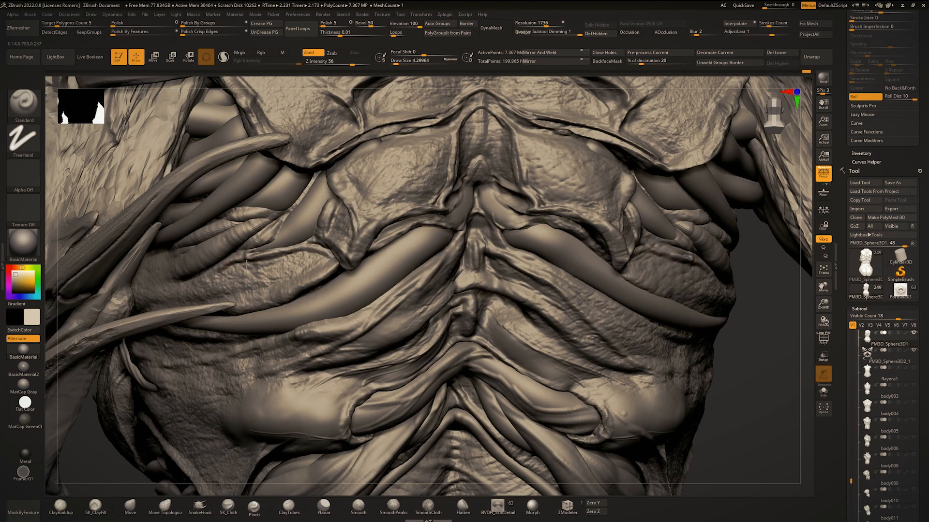
scroll(246, 264, down, 10)
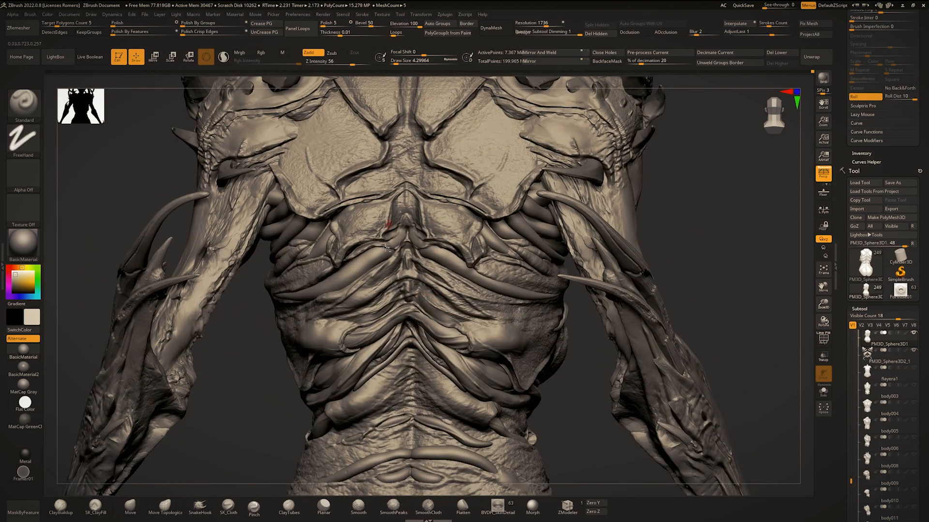
alt+right_drag(386, 248, 388, 290)
ctrl+right_drag(388, 290, 393, 309)
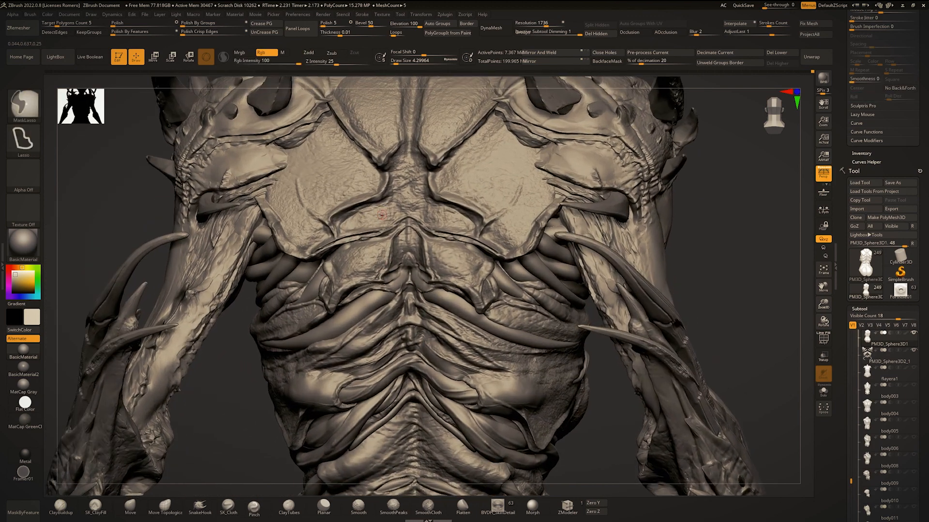
ctrl+right_drag(363, 203, 365, 226)
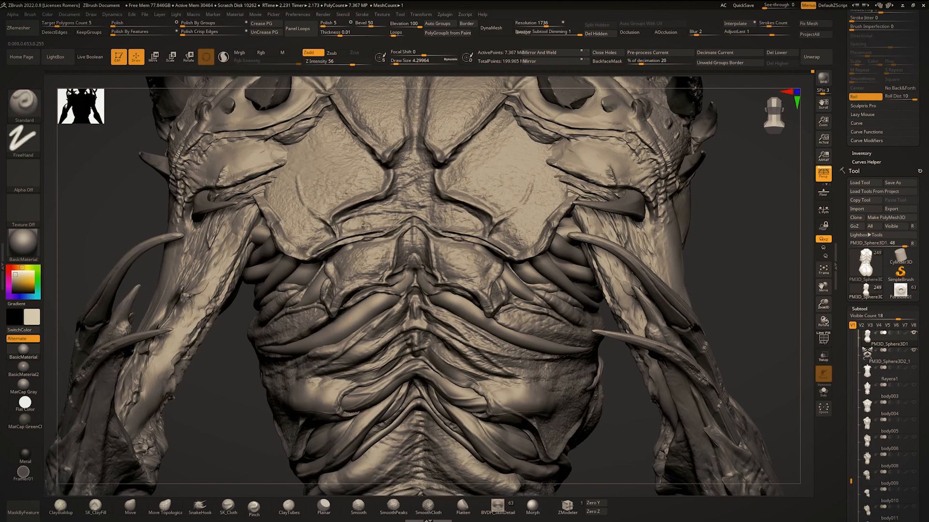
ctrl+right_drag(367, 192, 366, 116)
mouse_move(366, 309)
alt+right_down()
mouse_move(373, 259)
mouse_move(374, 324)
alt+right_up()
alt+right_drag(426, 417, 419, 292)
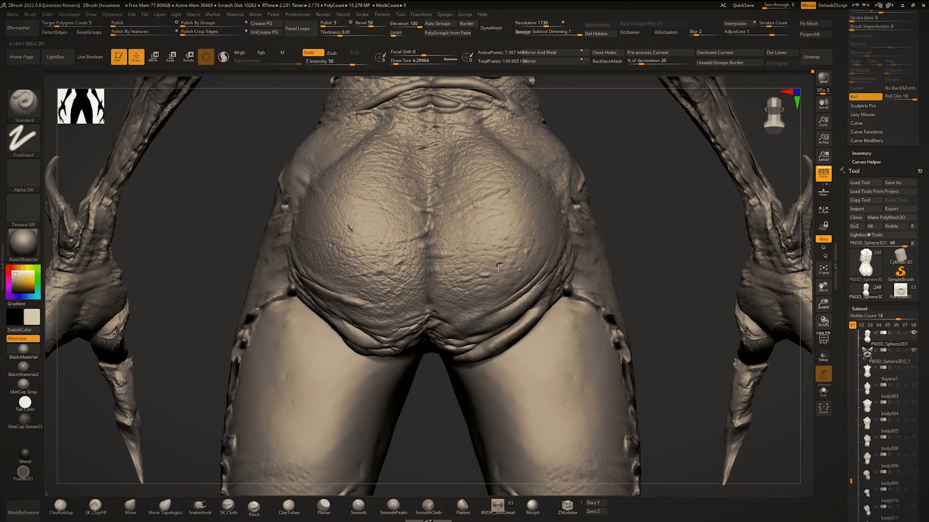
Examine the hips and the overall back view of the whole figure.
mouse_move(509, 283)
ctrl+right_down()
mouse_move(503, 210)
mouse_move(458, 220)
ctrl+right_up()
ctrl+right_drag(458, 220, 456, 247)
alt+right_drag(412, 162, 404, 263)
ctrl+right_drag(404, 263, 404, 194)
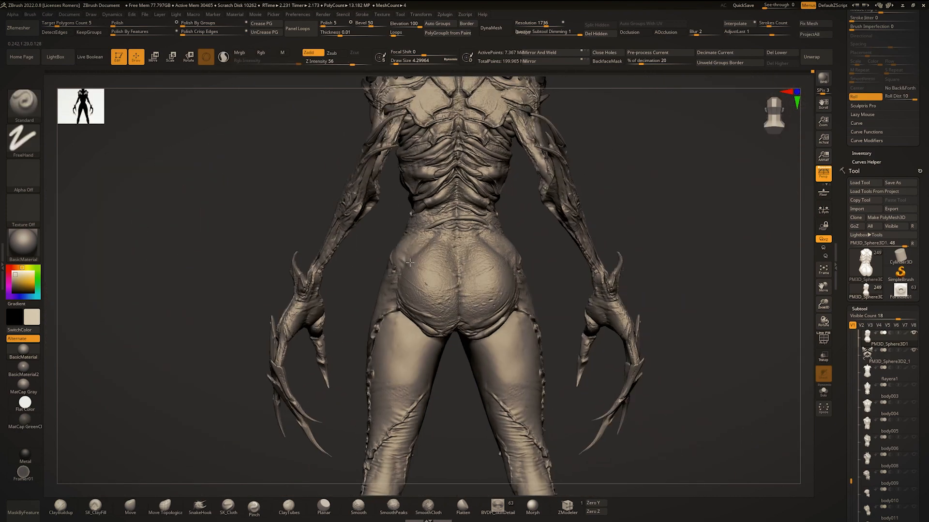
mouse_move(406, 283)
ctrl+right_down()
mouse_move(411, 247)
mouse_move(400, 243)
mouse_move(400, 255)
mouse_move(422, 248)
ctrl+right_up()
ctrl+right_drag(422, 248, 427, 296)
key(ctrl+shift+s)
key(ctrl+shift+s)
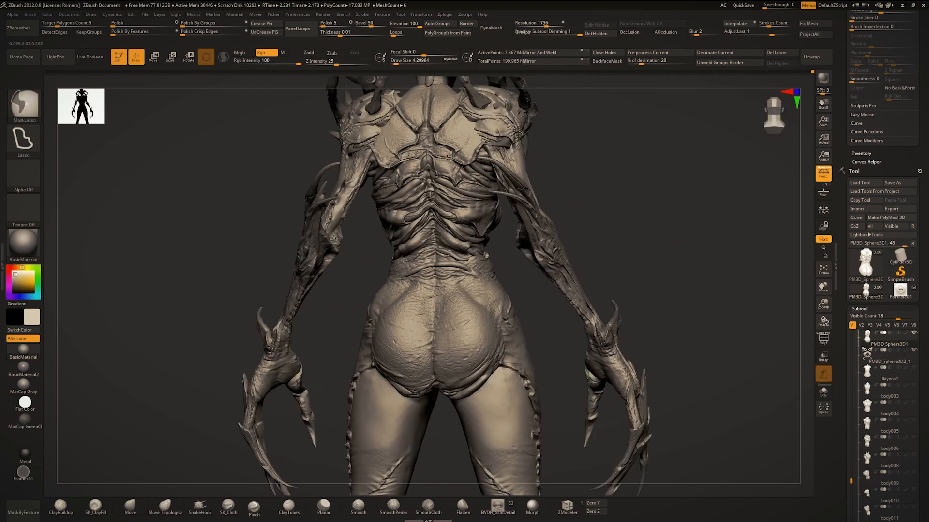
alt+right_drag(519, 153, 521, 210)
ctrl+right_drag(521, 210, 525, 242)
Isolate the torso and sculpt creases along the shoulder-blade and neck-plate edges with the Standard brush at Draw Sizes about 5.8 and 2.6.
key(ctrl+shift+s)
ctrl+right_drag(475, 171, 481, 208)
alt+right_drag(482, 208, 498, 256)
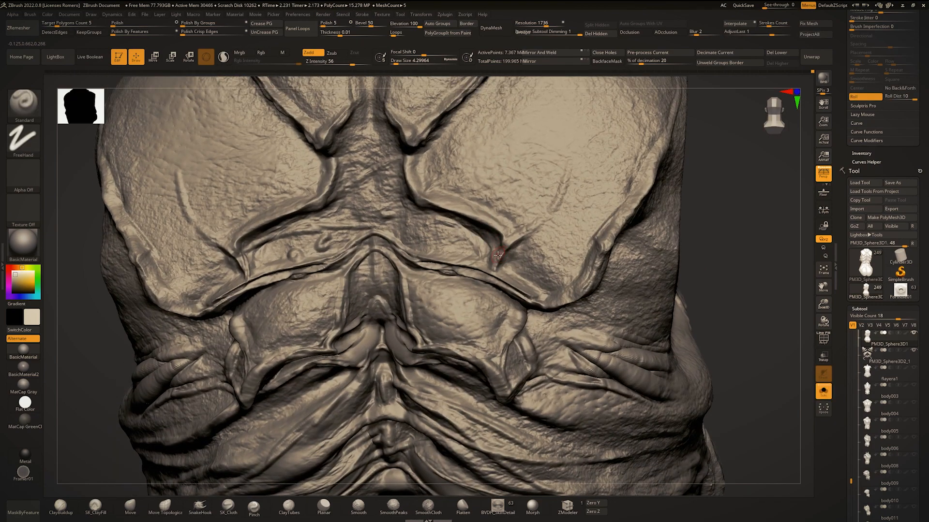
key(s)
alt+right_drag(455, 208, 503, 263)
key(s)
drag(502, 263, 507, 264)
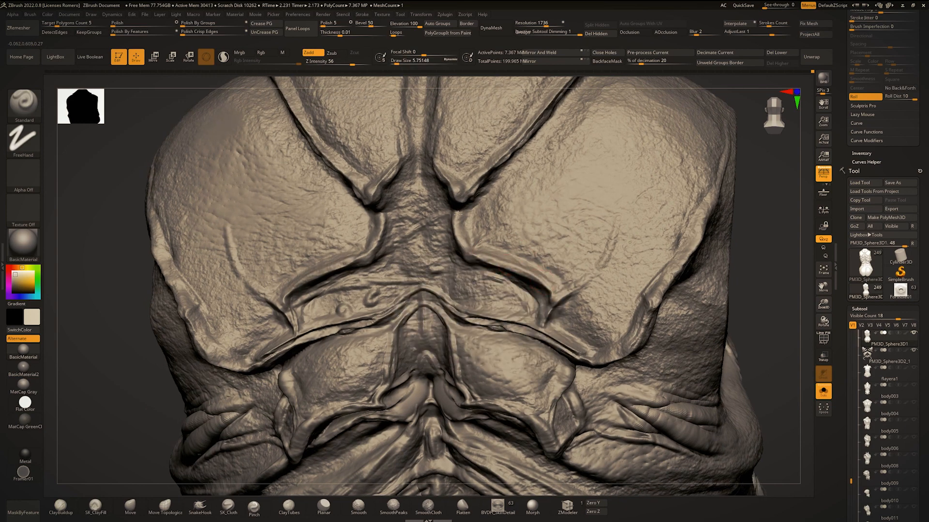
alt+right_drag(482, 197, 482, 291)
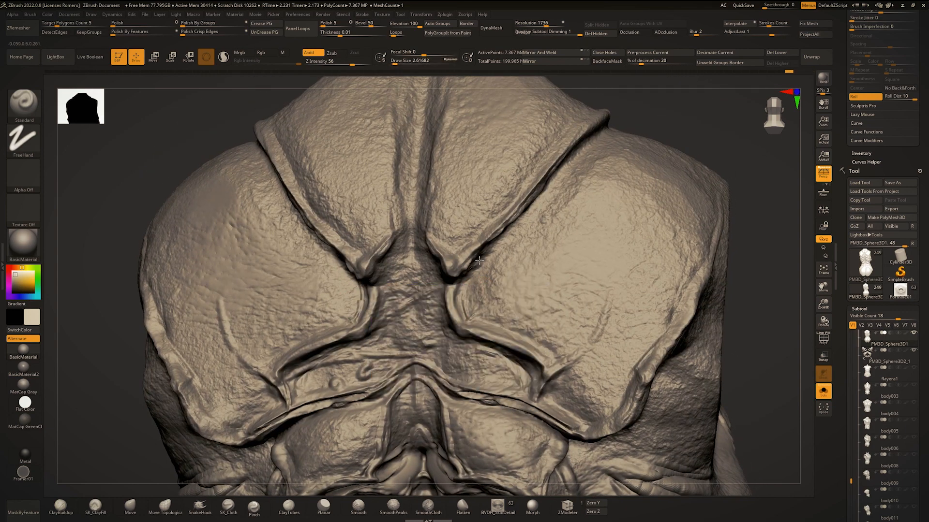
drag(479, 261, 542, 194)
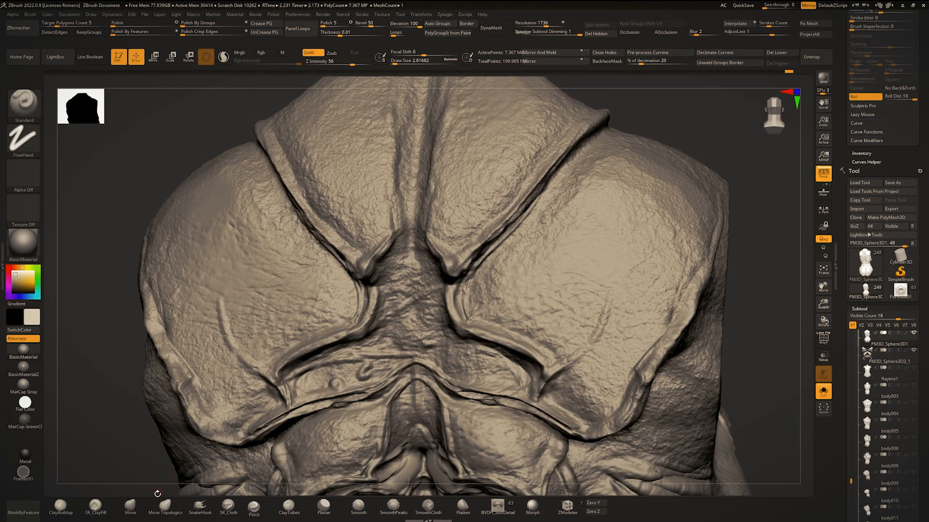
Switch the sculpting brush to Rake.
click(158, 508)
key(b)
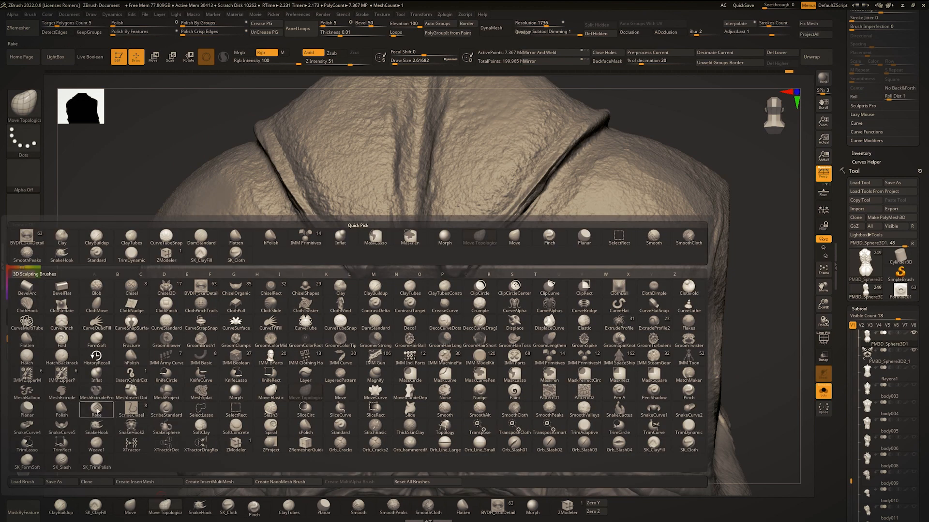
click(96, 411)
mouse_move(413, 233)
right_down()
mouse_move(273, 246)
mouse_move(324, 287)
right_up()
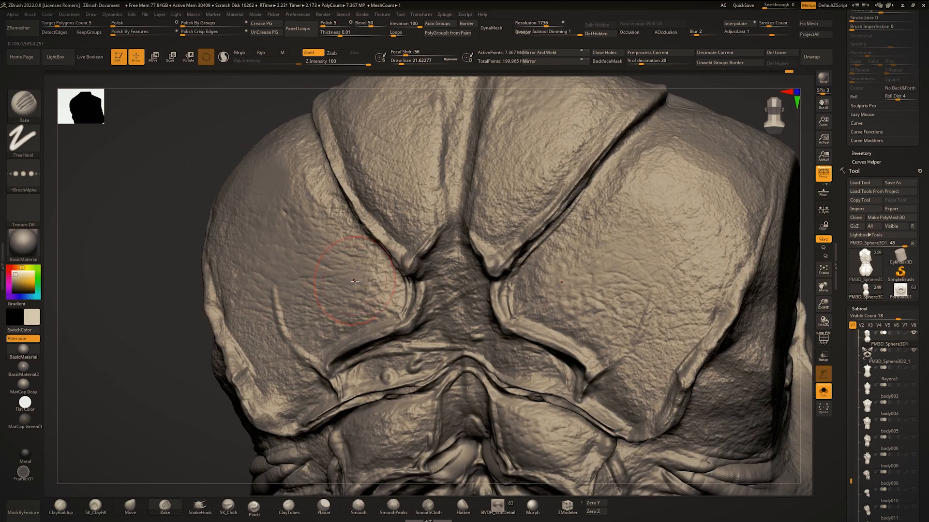
Try raking diagonal fibre grooves across both shoulder blades with the Rake brush at Draw Size about 21.6.
right_drag(437, 305, 407, 292)
drag(408, 290, 265, 164)
drag(371, 295, 223, 185)
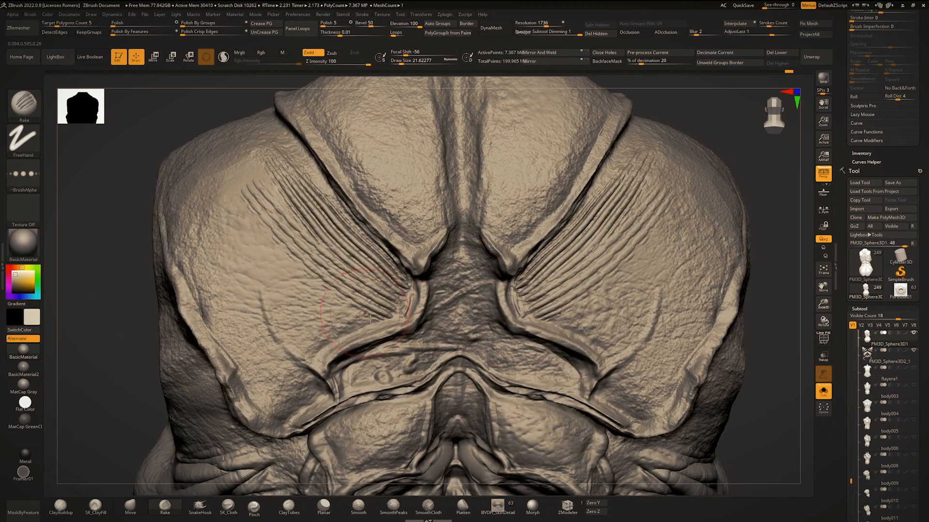
drag(383, 331, 256, 244)
drag(352, 344, 230, 291)
mouse_move(327, 268)
shift+mouse_down()
mouse_move(344, 261)
mouse_move(310, 241)
shift+mouse_up()
Rake curved grooves across the top of the spine gap between the shoulder blades at Draw Size about 21.6.
ctrl+right_drag(360, 276, 408, 315)
mouse_move(404, 237)
right_down()
mouse_move(380, 242)
mouse_move(426, 232)
right_up()
drag(425, 189, 457, 261)
drag(435, 208, 460, 232)
key(ctrl+z)
right_drag(462, 218, 480, 254)
drag(420, 206, 460, 249)
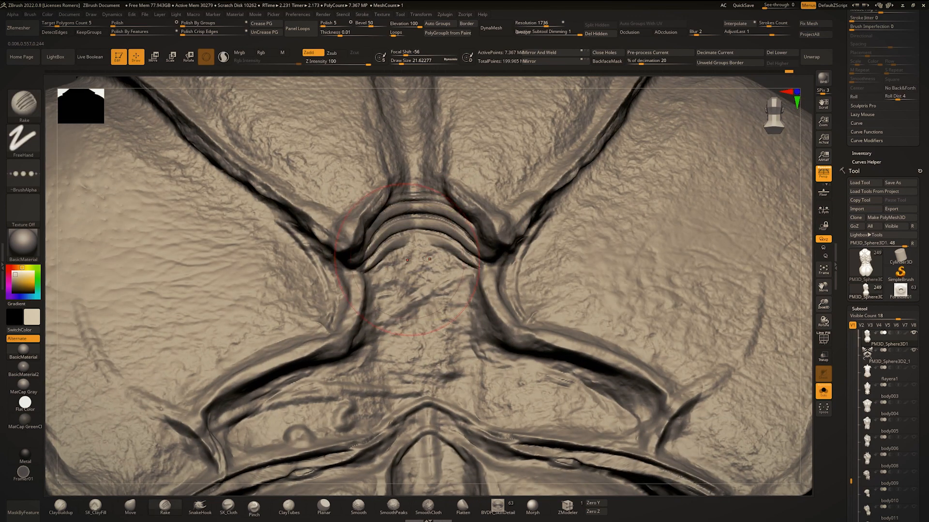
Rake horizontal grooves down the rest of the spine gap between the shoulder blades.
mouse_move(459, 271)
ctrl+right_down()
mouse_move(454, 223)
mouse_move(452, 256)
ctrl+right_up()
mouse_move(420, 242)
mouse_down()
mouse_move(447, 271)
mouse_move(400, 241)
mouse_move(457, 240)
mouse_up()
drag(389, 252, 450, 261)
drag(389, 271, 453, 278)
drag(380, 310, 452, 312)
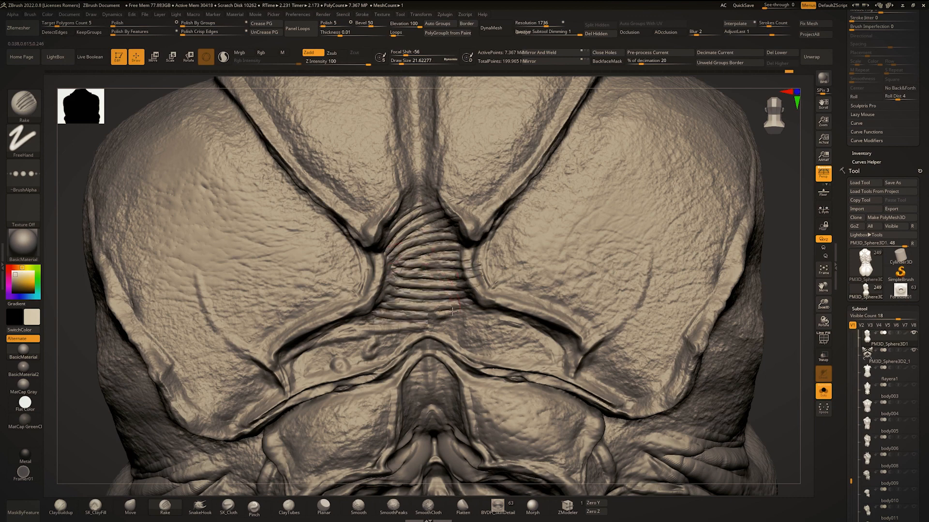
Extend the raked grooves from the base of the spine gap outward onto the band below one shoulder blade.
ctrl+right_drag(452, 312, 447, 209)
key(ctrl+shift+s)
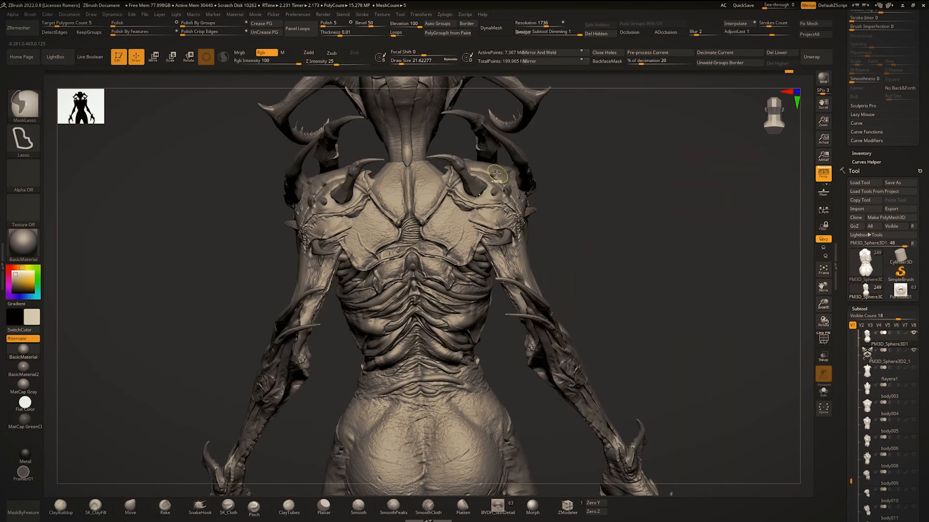
key(ctrl+shift+s)
ctrl+right_drag(368, 227, 392, 310)
drag(453, 232, 508, 246)
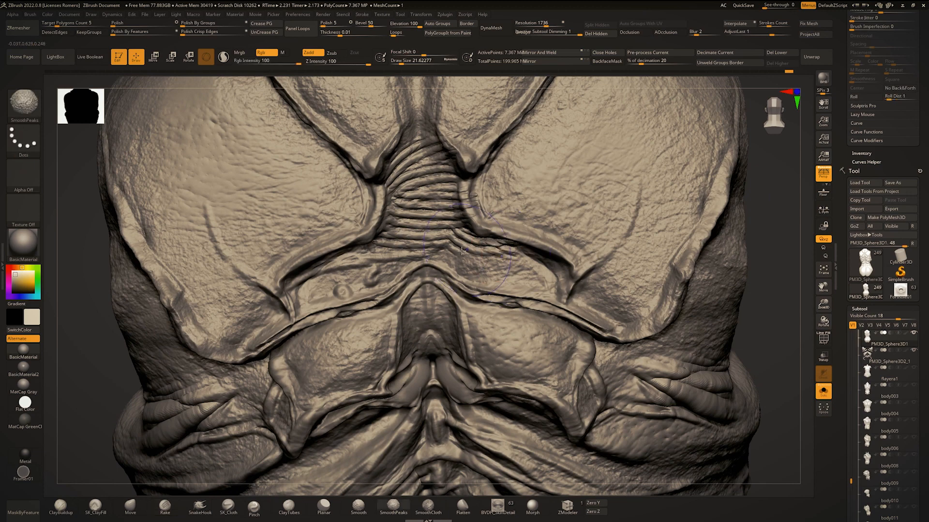
Refine the raked spine grooves with the Standard brush at Draw Size about 7.5, undoing the first stroke.
key(space)
ctrl+right_drag(417, 160, 400, 202)
key(space)
mouse_move(399, 197)
mouse_down()
mouse_move(378, 220)
mouse_move(479, 148)
mouse_up()
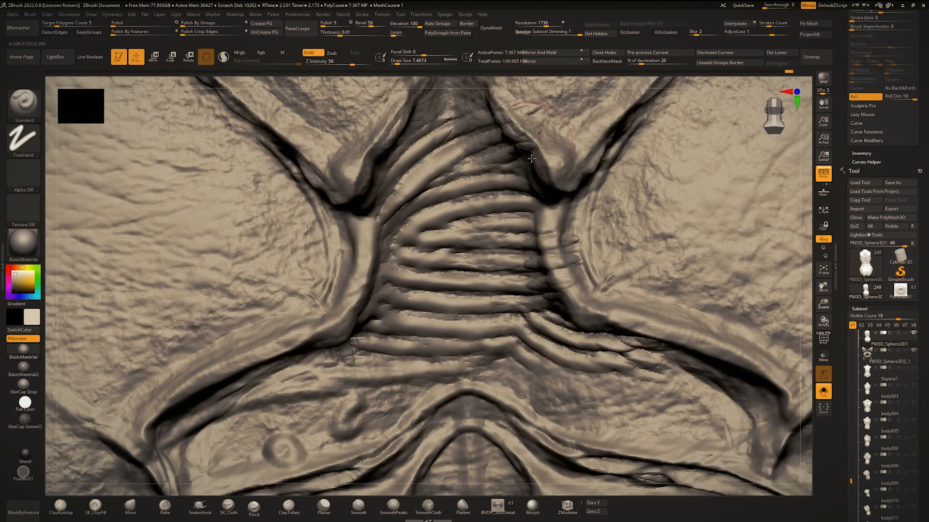
key(ctrl+z)
mouse_move(541, 206)
mouse_down()
mouse_move(500, 196)
mouse_move(401, 208)
mouse_up()
key(space)
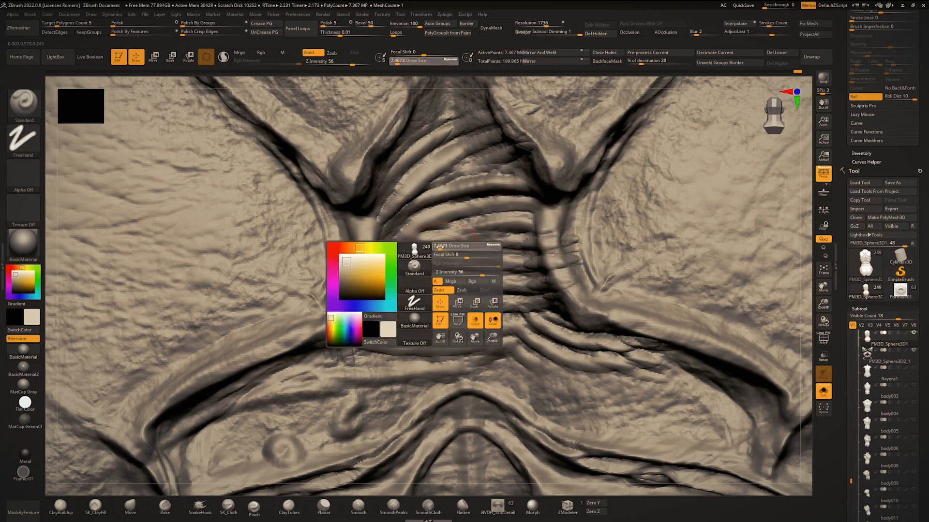
Sculpt fine ridges over the arch below the raked grooves with the Standard brush at Draw Size about 4.3 and show all subtools.
mouse_move(488, 242)
ctrl+right_down()
mouse_move(478, 220)
mouse_move(535, 245)
mouse_move(477, 220)
mouse_move(513, 269)
mouse_move(502, 228)
mouse_move(528, 273)
ctrl+right_up()
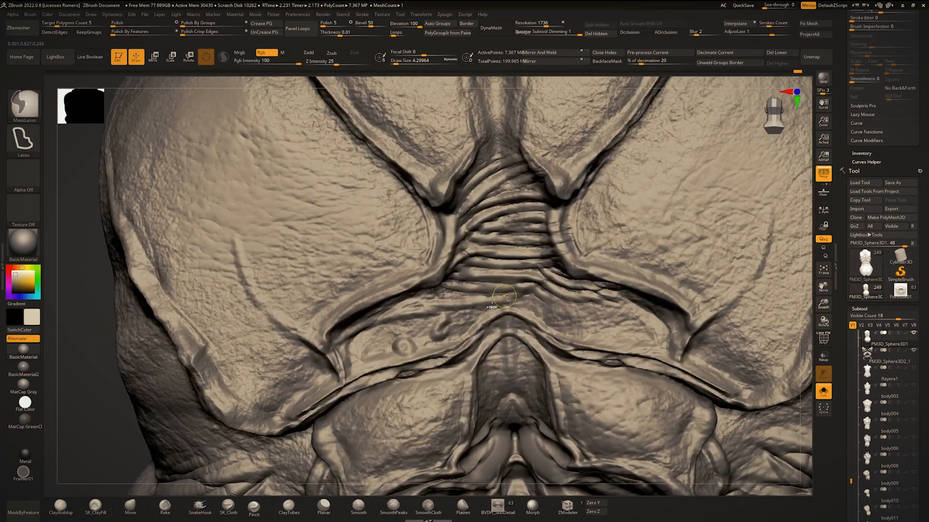
mouse_move(450, 322)
mouse_down()
mouse_move(526, 297)
mouse_move(591, 323)
mouse_up()
ctrl+right_drag(471, 242, 441, 188)
alt+right_drag(441, 189, 416, 157)
mouse_move(464, 218)
ctrl+right_down()
mouse_move(447, 169)
mouse_move(489, 179)
mouse_move(510, 206)
mouse_move(494, 208)
ctrl+right_up()
key(shift+alt+s)
ctrl+right_drag(494, 208, 513, 242)
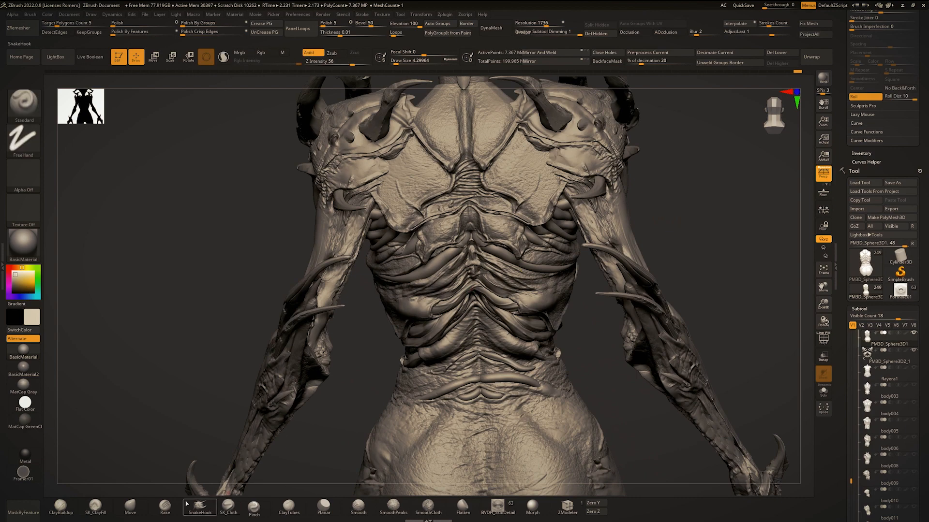
Rake grooves across the side of the ribcage between the breast and the back with the Rake brush at Draw Size about 28.8.
click(165, 507)
key(ctrl+alt+s)
right_drag(435, 241, 476, 230)
key(ctrl+alt+s)
mouse_move(372, 233)
right_down()
mouse_move(430, 220)
mouse_move(403, 223)
mouse_move(409, 264)
mouse_move(420, 214)
mouse_move(432, 213)
mouse_move(429, 247)
mouse_move(398, 257)
right_up()
key(ctrl+alt+s)
right_click(398, 259)
key(ctrl+alt+s)
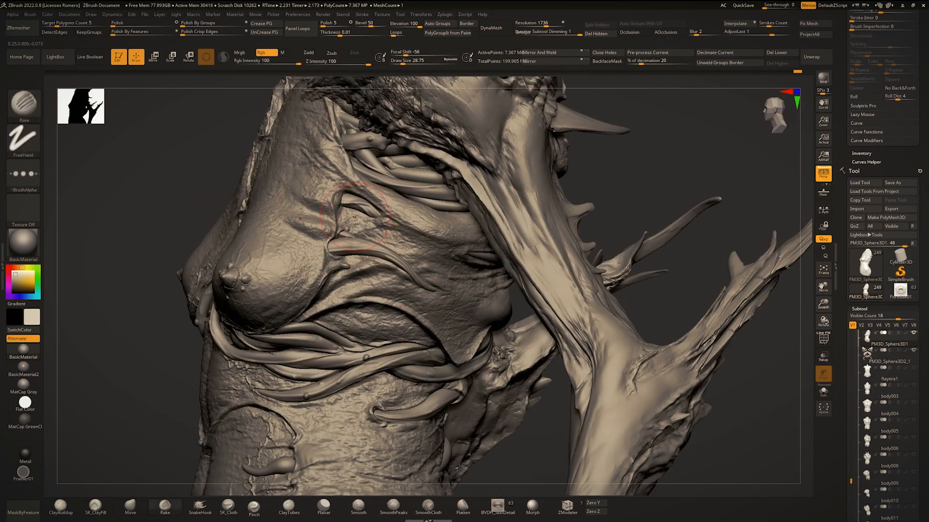
key(ctrl+alt+s)
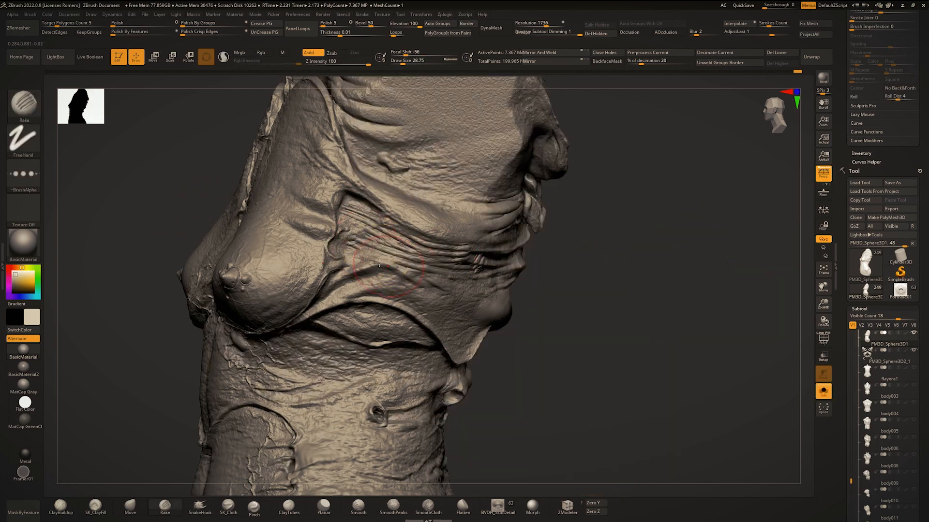
key(ctrl+alt+s)
mouse_move(410, 267)
ctrl+right_down()
mouse_move(401, 231)
mouse_move(382, 263)
ctrl+right_up()
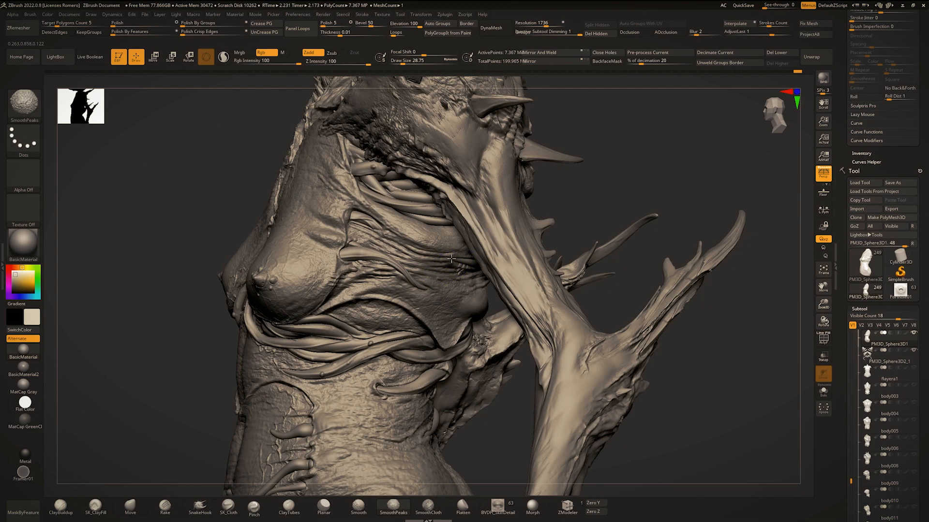
Smooth and refine the raked side grooves around the tendon strands with the Standard brush at Draw Size about 2.2.
ctrl+right_drag(451, 258, 412, 296)
right_click(412, 296)
right_click(407, 294)
drag(423, 253, 418, 253)
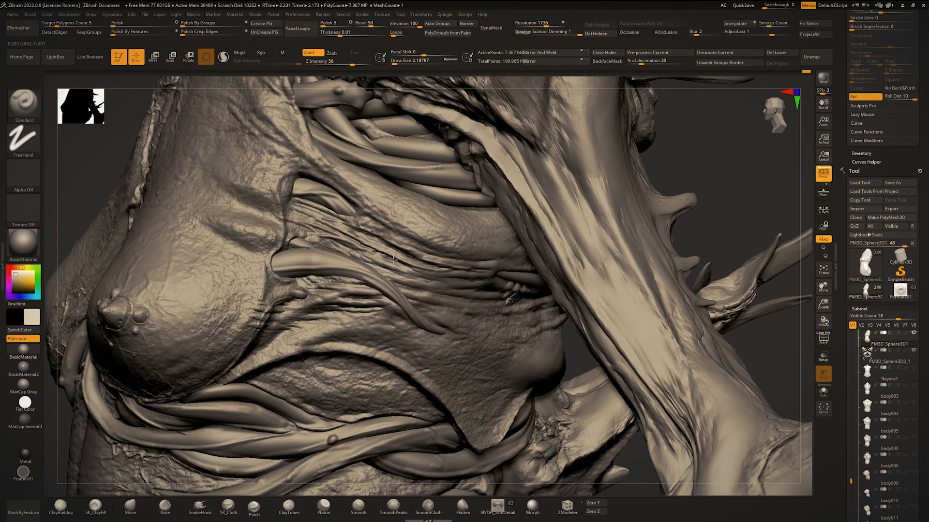
ctrl+right_drag(393, 260, 396, 225)
mouse_move(396, 224)
right_down()
mouse_move(405, 229)
mouse_move(403, 220)
mouse_move(463, 274)
mouse_move(416, 199)
right_up()
ctrl+right_drag(476, 156, 457, 228)
key(shift+s)
key(shift+s)
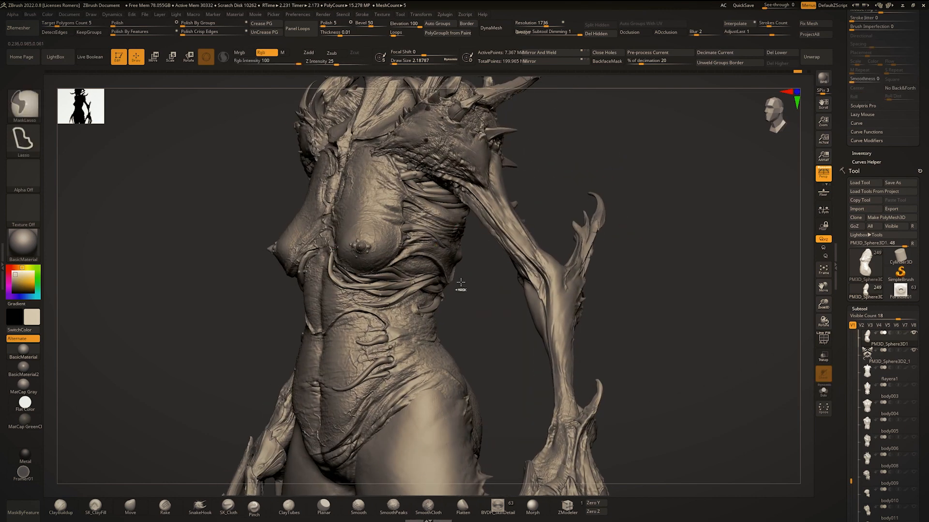
Try raking horizontal grooves over the recessed panels beside the sternum strip, reducing Draw Size to about 11.7, and undo the strokes.
ctrl+right_drag(460, 288, 449, 345)
click(171, 507)
mouse_move(493, 220)
right_down()
mouse_move(520, 218)
mouse_move(518, 174)
mouse_move(557, 171)
right_up()
ctrl+right_drag(417, 131, 413, 331)
ctrl+right_drag(413, 331, 412, 382)
mouse_move(412, 382)
alt+right_down()
mouse_move(402, 352)
mouse_move(400, 387)
alt+right_up()
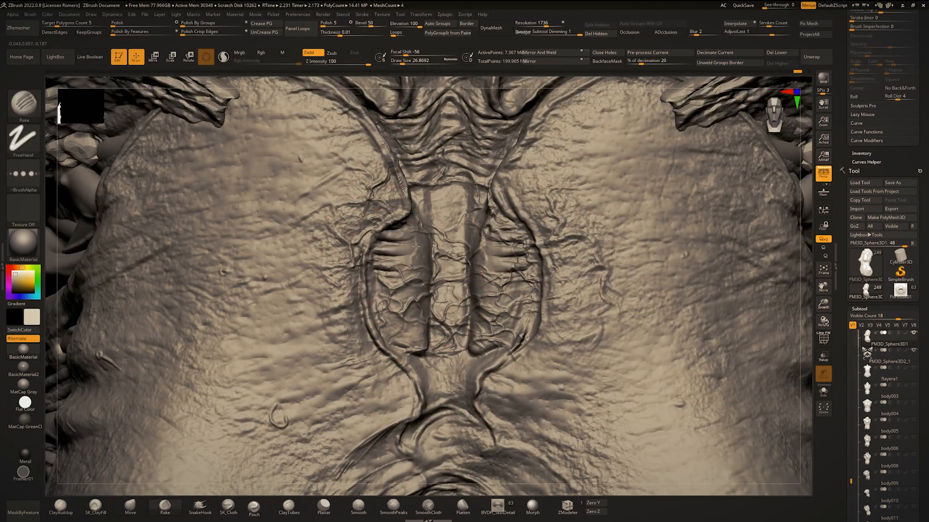
drag(416, 246, 382, 264)
key(ctrl+z)
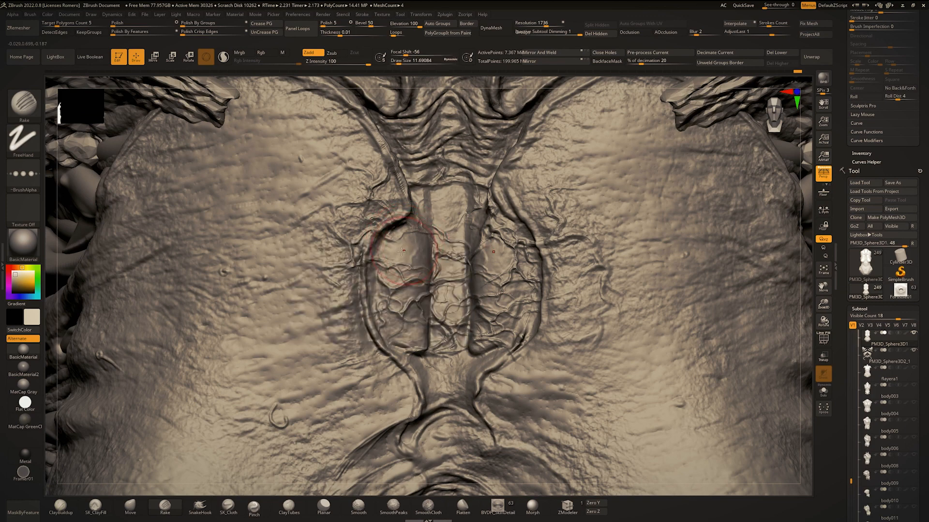
right_drag(409, 277, 421, 294)
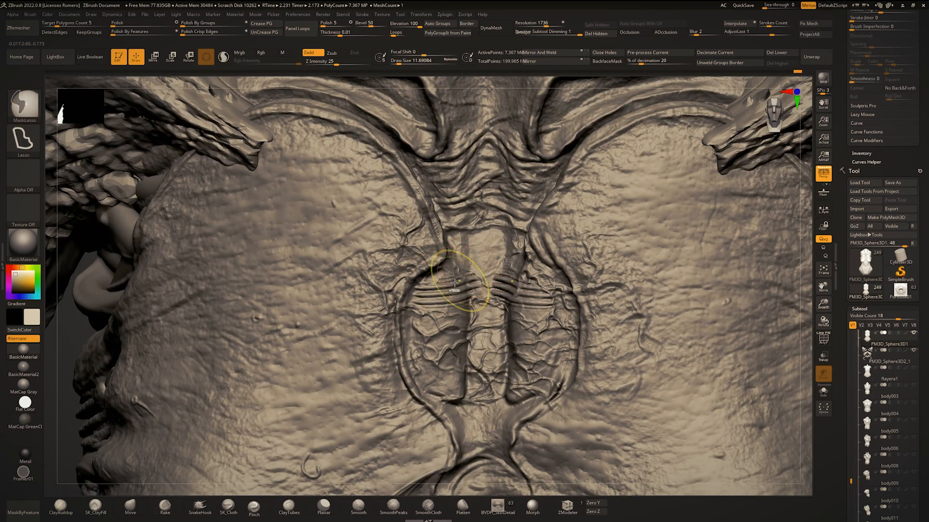
key(ctrl+z)
Try raking the recessed panels on both sides of the sternum strip again at Draw Size about 18.5.
key(space)
drag(458, 327, 462, 327)
drag(411, 298, 446, 296)
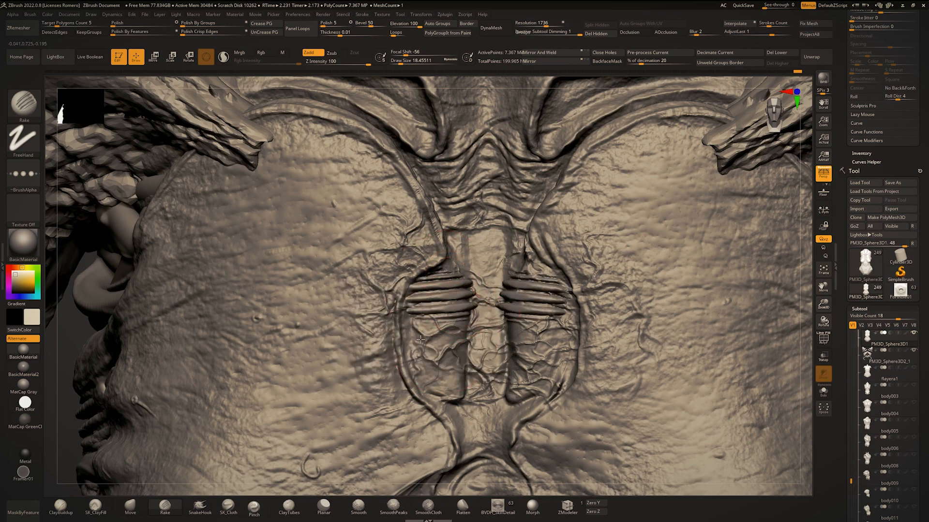
drag(420, 340, 486, 344)
drag(437, 378, 448, 393)
Rake horizontal grooves down the central sternum strip between the two recessed panels at Draw Size about 18.5.
mouse_move(440, 382)
ctrl+right_down()
mouse_move(409, 264)
mouse_move(427, 179)
mouse_move(417, 259)
mouse_move(431, 256)
mouse_move(454, 294)
mouse_move(450, 310)
ctrl+right_up()
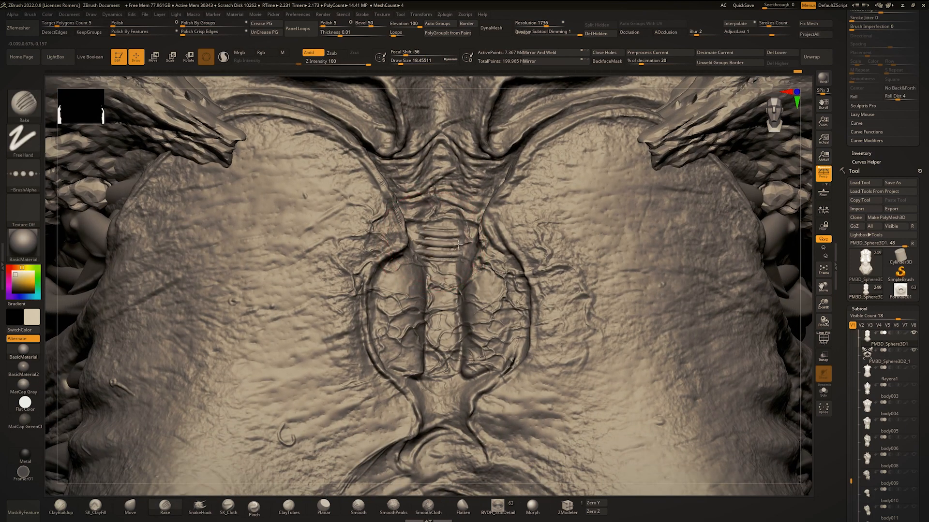
drag(444, 293, 457, 309)
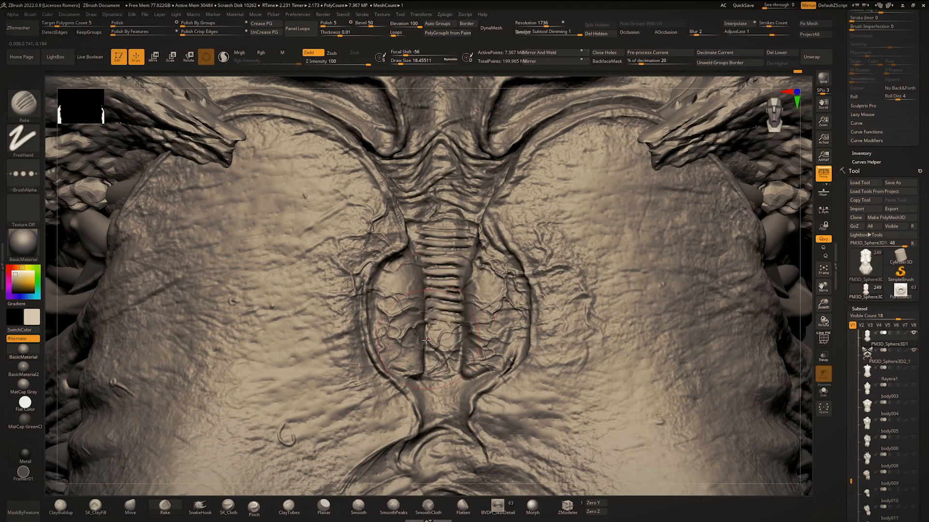
drag(454, 359, 442, 380)
mouse_move(446, 365)
ctrl+right_down()
mouse_move(436, 276)
mouse_move(436, 319)
ctrl+right_up()
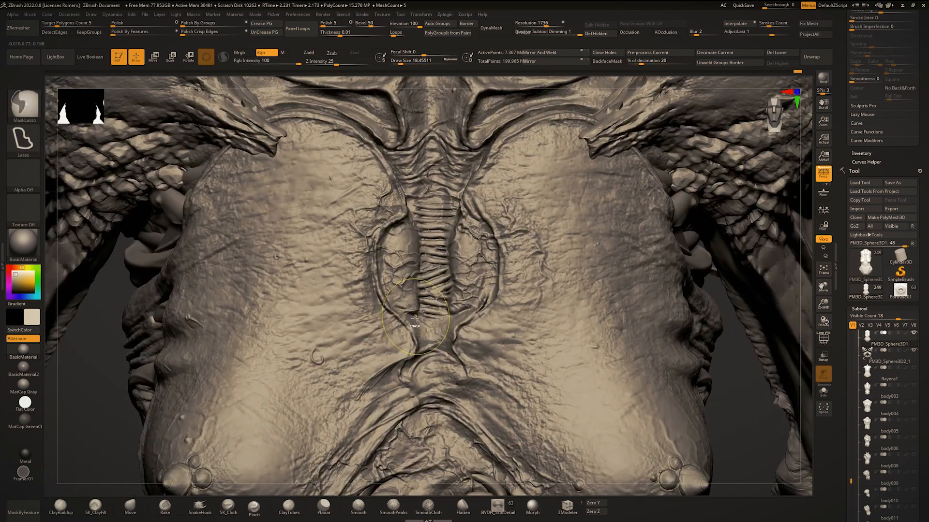
drag(428, 319, 439, 327)
ctrl+right_drag(462, 312, 491, 320)
right_click(451, 413)
mouse_move(498, 349)
mouse_down()
mouse_move(462, 375)
mouse_move(460, 389)
mouse_up()
Sculpt thin diagonal strands across the base of the sternum strip with the Standard brush at Draw Size about 2.2.
ctrl+right_drag(438, 312, 411, 261)
ctrl+right_drag(411, 261, 392, 304)
right_click(393, 303)
drag(426, 262, 375, 286)
key(1)
right_click(364, 326)
mouse_move(394, 284)
mouse_down()
mouse_move(357, 296)
mouse_move(381, 299)
mouse_up()
right_click(351, 341)
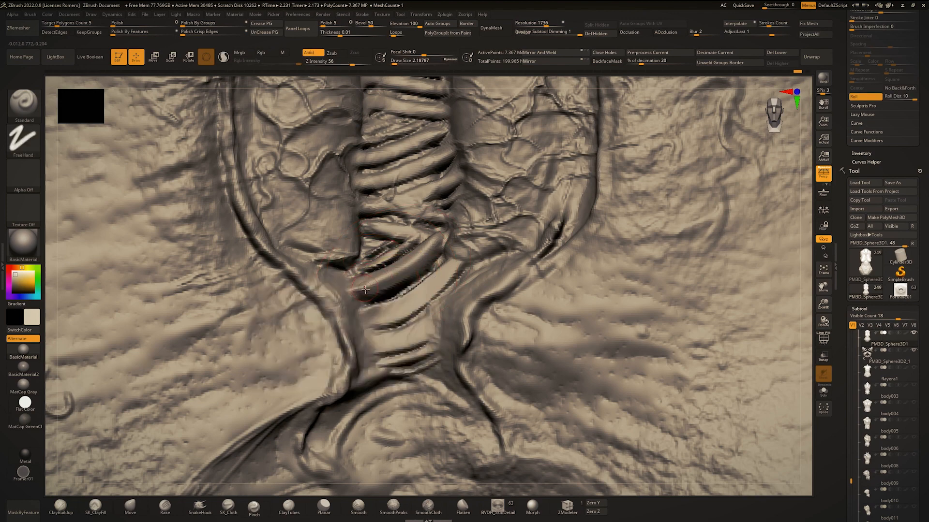
Build up the joint between the lowest diagonal strand and the panel rim with ClayBuildup at Draw Size about 2.6 and smooth it.
key(2)
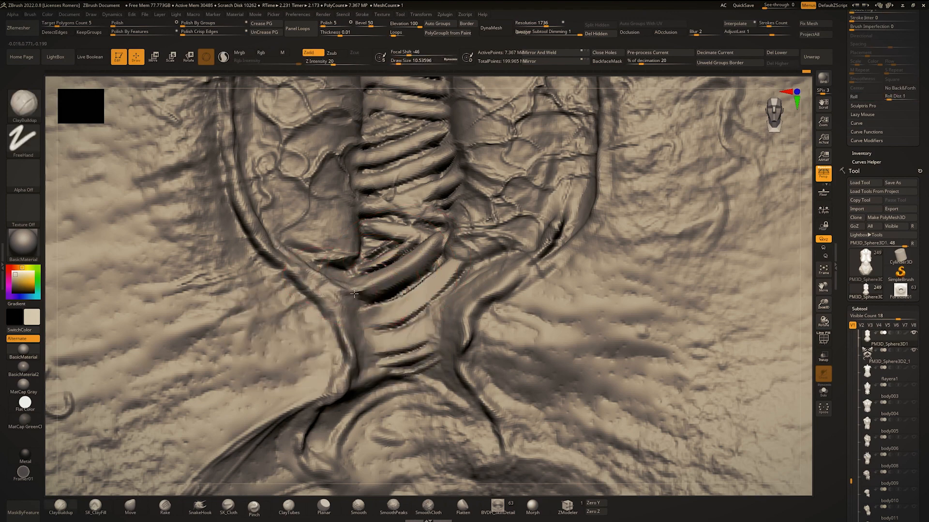
right_click(356, 328)
mouse_move(365, 290)
mouse_down()
mouse_move(341, 285)
mouse_move(370, 285)
mouse_move(352, 289)
mouse_up()
right_click(337, 337)
right_click(334, 336)
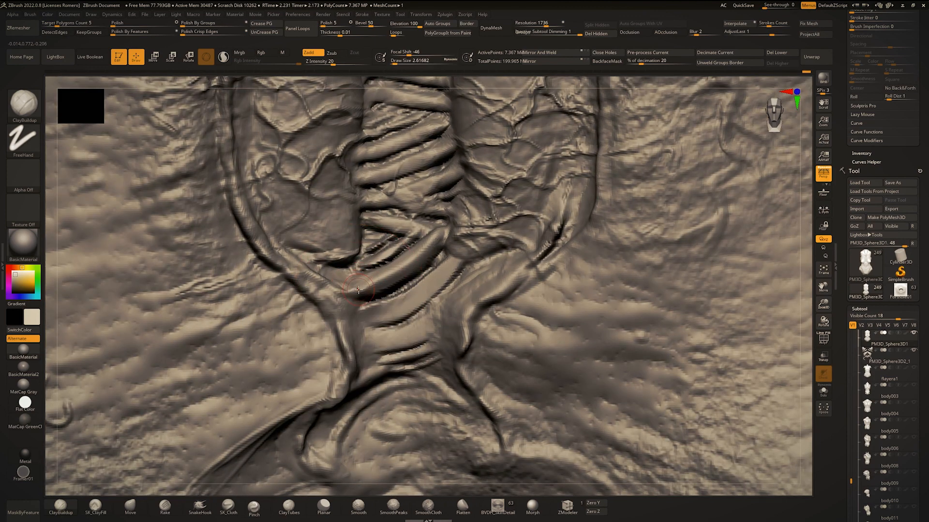
key(shift)
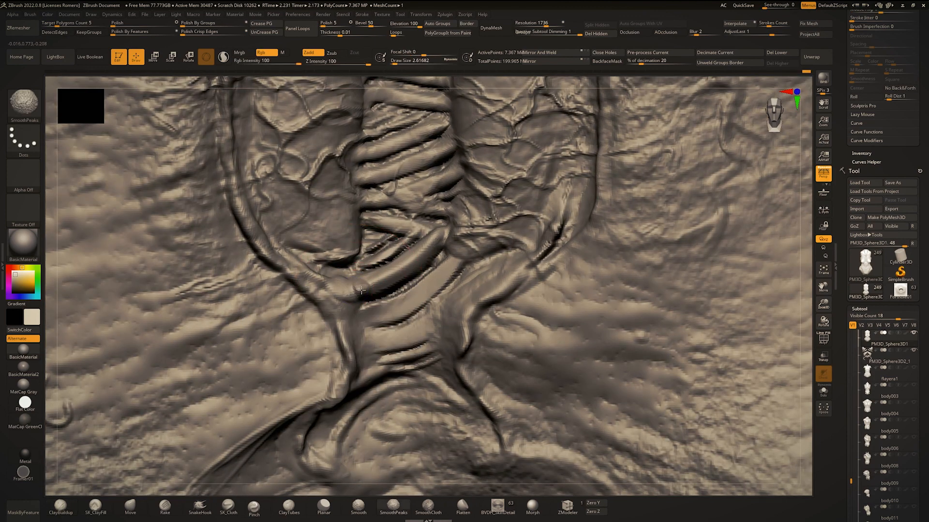
key(])
key(])
key([)
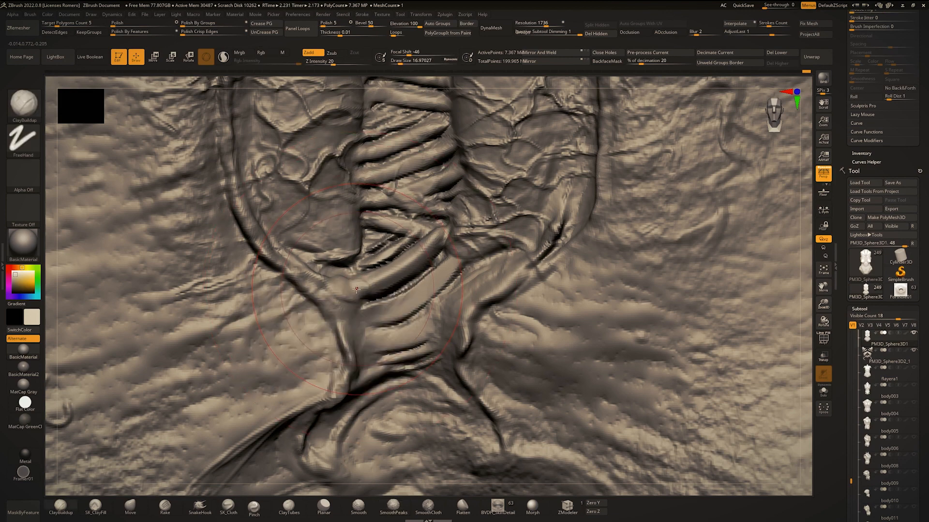
drag(359, 290, 330, 270)
Refine the ridges along the length of the sternum strip with the Standard brush at Draw Size about 3.7.
mouse_move(339, 300)
ctrl+right_down()
mouse_move(343, 321)
mouse_move(372, 276)
mouse_move(372, 307)
ctrl+right_up()
key(space)
click(375, 294)
key(b)
key(s)
key(t)
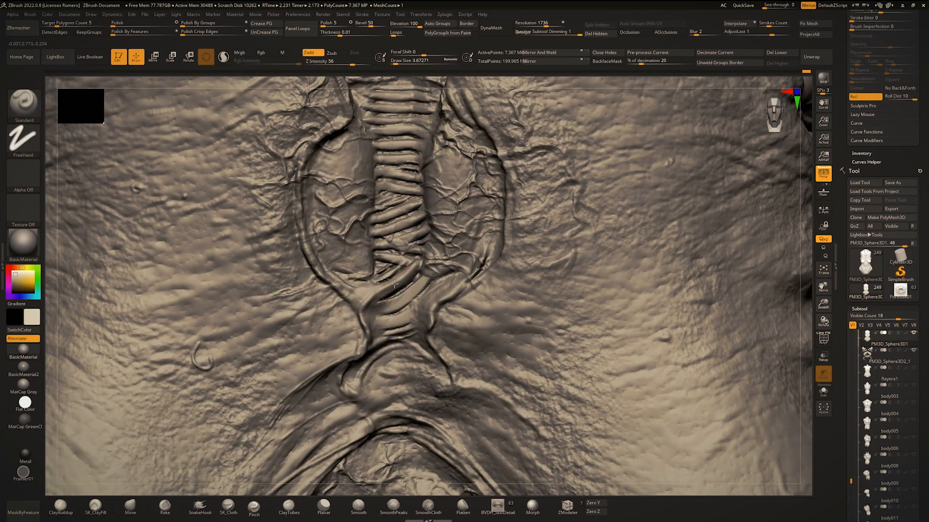
ctrl+right_drag(425, 279, 432, 261)
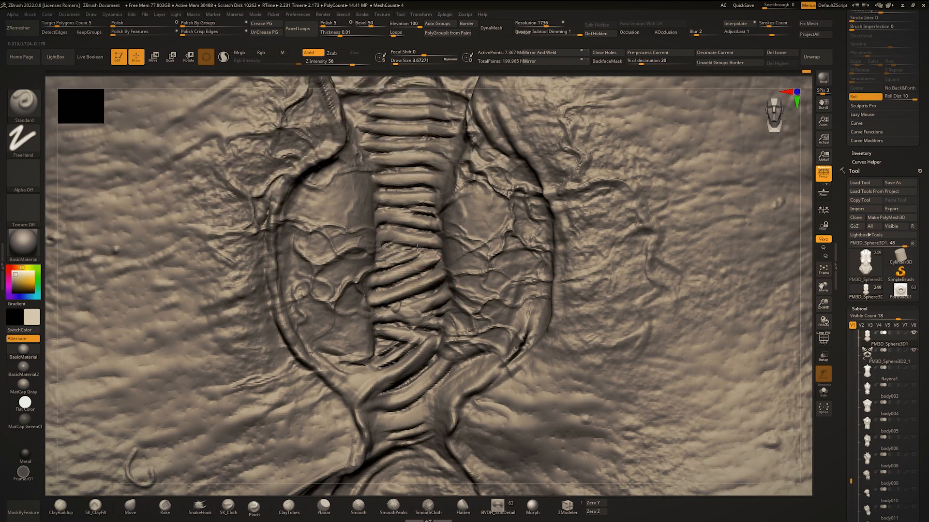
alt+right_drag(444, 239, 457, 281)
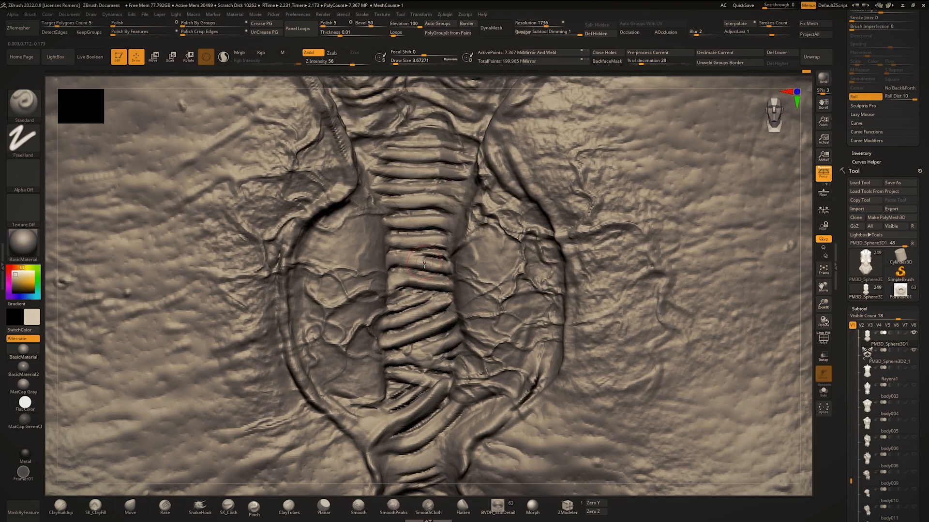
alt+right_drag(438, 248, 396, 281)
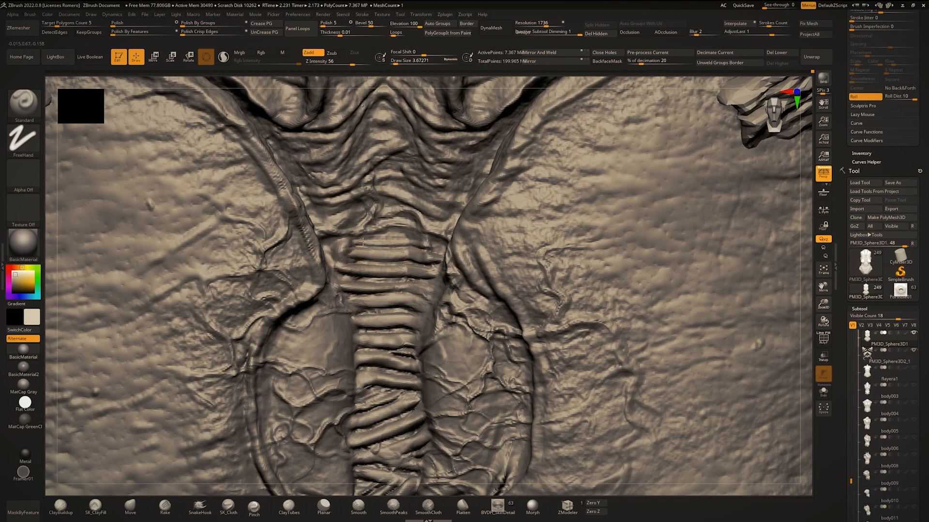
Blend the topmost sternum ridges into the chest wrinkles above with the Standard brush at Draw Size about 9.4.
ctrl+right_drag(394, 234, 395, 170)
ctrl+right_drag(395, 213, 402, 278)
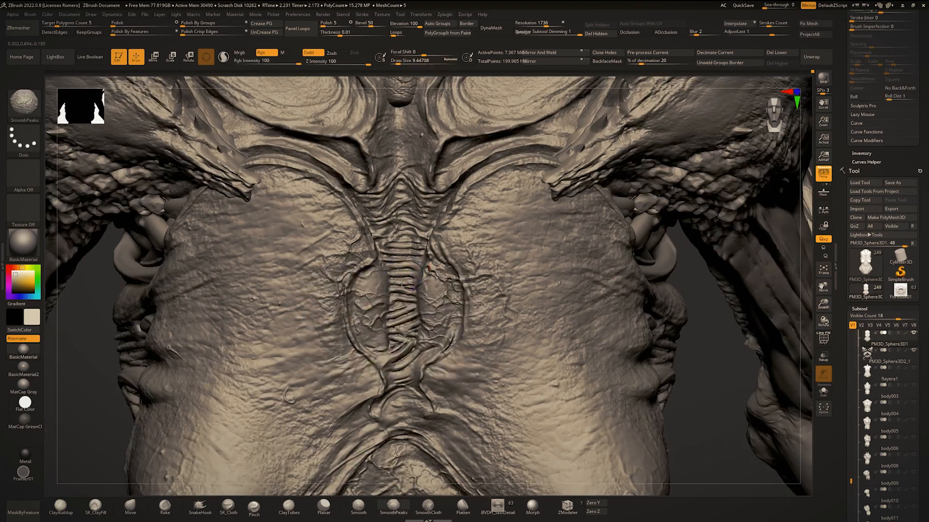
ctrl+right_drag(410, 208, 415, 243)
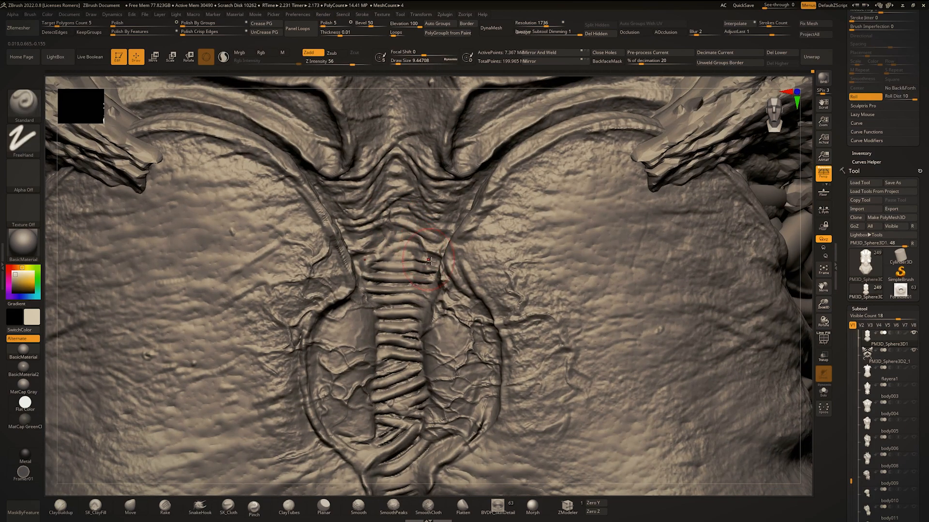
drag(431, 261, 395, 257)
Isolate the torso subtool and sculpt fine creases along the shoulder blade's lower area and outer rim at Draw Size about 3.1.
mouse_move(394, 254)
ctrl+right_down()
mouse_move(387, 213)
mouse_move(340, 179)
mouse_move(280, 190)
ctrl+right_up()
right_drag(522, 208, 433, 218)
mouse_move(433, 217)
ctrl+right_down()
mouse_move(438, 253)
mouse_move(369, 219)
mouse_move(411, 193)
mouse_move(413, 222)
mouse_move(407, 216)
mouse_move(387, 237)
ctrl+right_up()
mouse_move(387, 237)
alt+right_down()
mouse_move(435, 170)
mouse_move(415, 213)
mouse_move(424, 245)
mouse_move(486, 193)
alt+right_up()
key(ctrl+shift+s)
key(space)
drag(406, 268, 404, 268)
right_drag(403, 268, 325, 274)
key(space)
drag(326, 275, 323, 274)
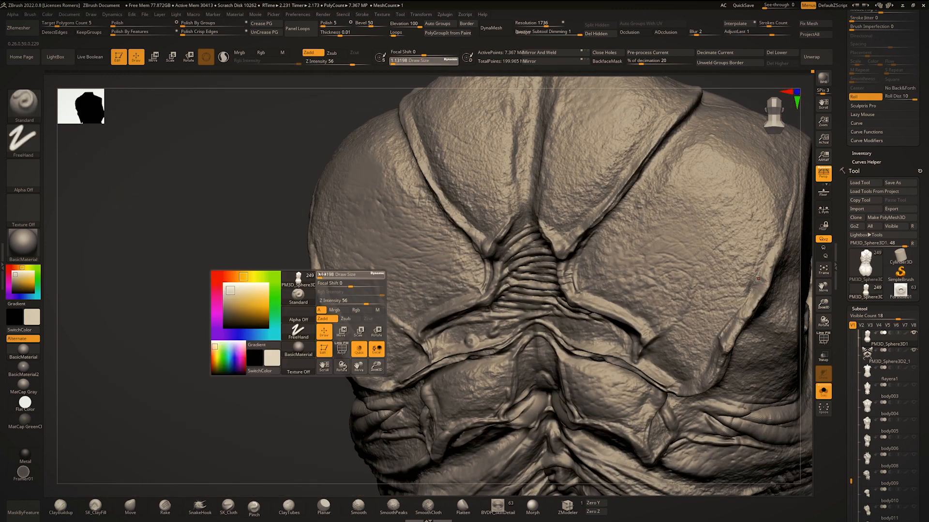
right_drag(252, 270, 330, 277)
key(space)
drag(329, 279, 321, 278)
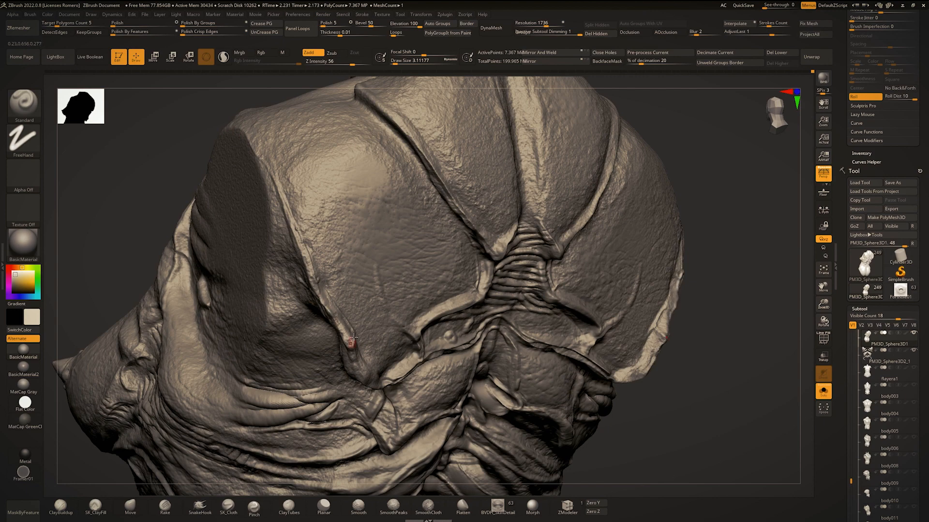
right_drag(353, 337, 336, 301)
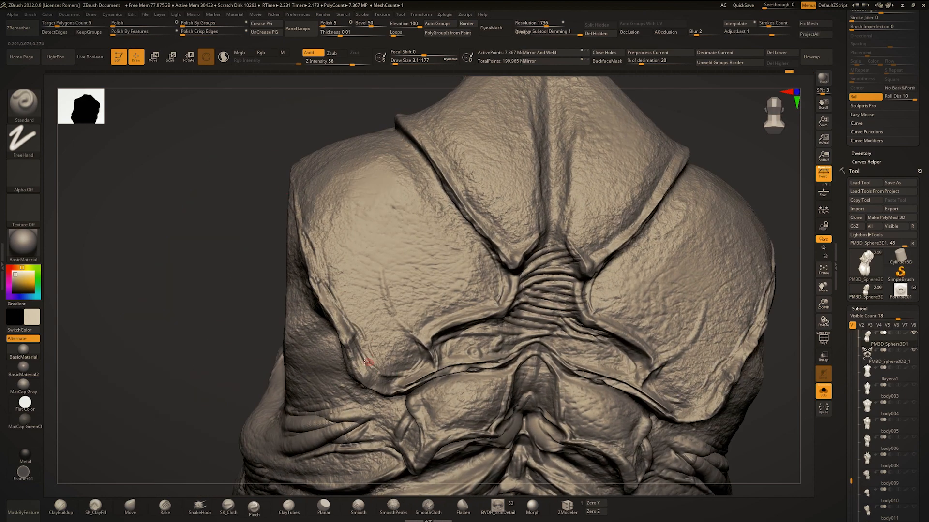
Sculpt thin creases along the inner shoulder blade rims and the upper back panels with the Standard brush at Draw Size about 3.1.
right_drag(412, 339, 431, 347)
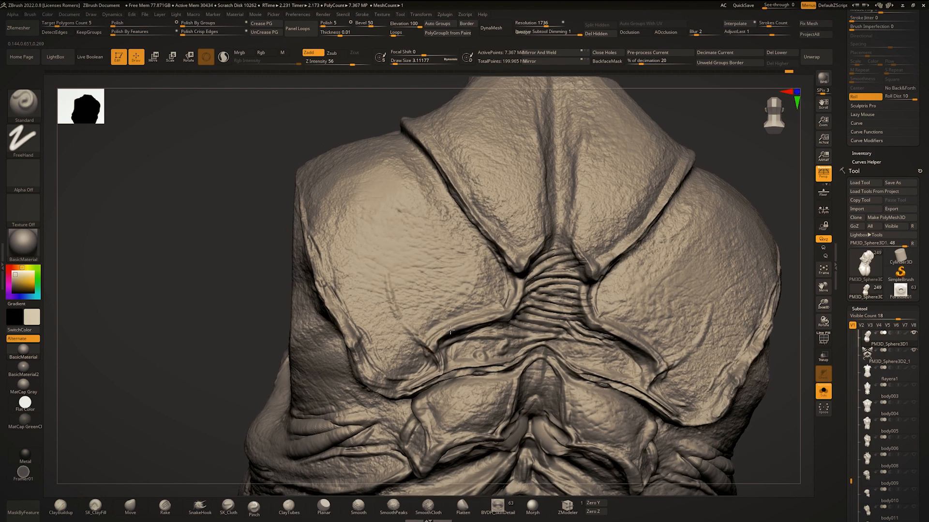
right_drag(495, 272, 431, 252)
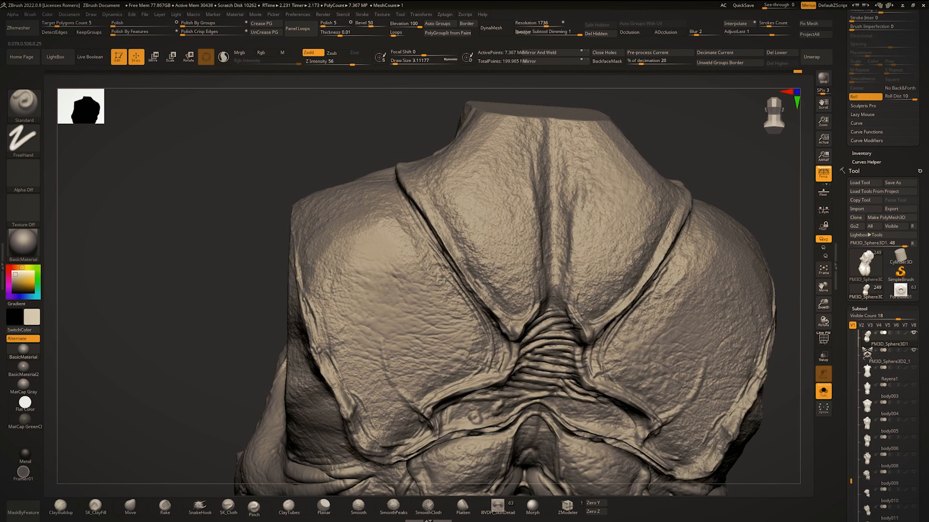
drag(462, 261, 489, 288)
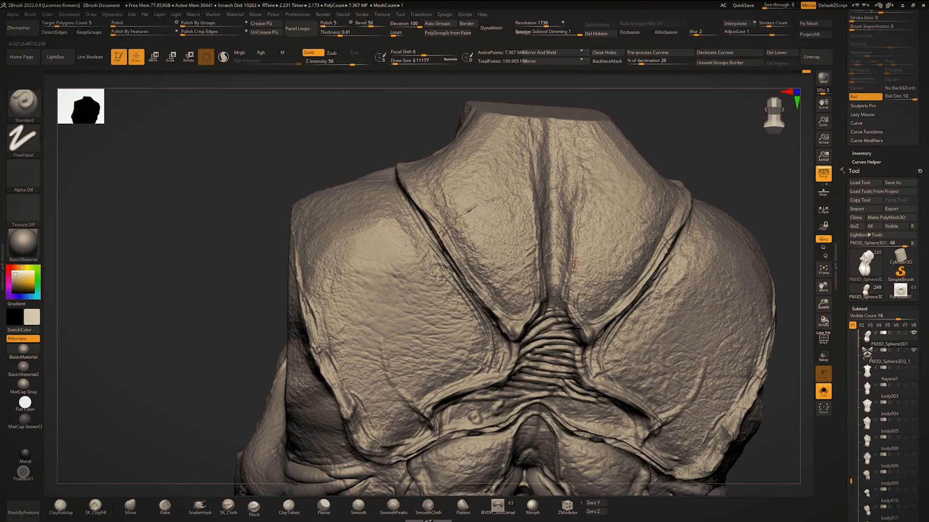
Draw fine skin wrinkles across one shoulder blade with the Standard brush at Draw Size about 2.6.
mouse_move(581, 229)
alt+right_down()
mouse_move(484, 196)
mouse_move(422, 287)
alt+right_up()
mouse_move(521, 295)
ctrl+right_down()
mouse_move(476, 194)
mouse_move(476, 310)
ctrl+right_up()
key(space)
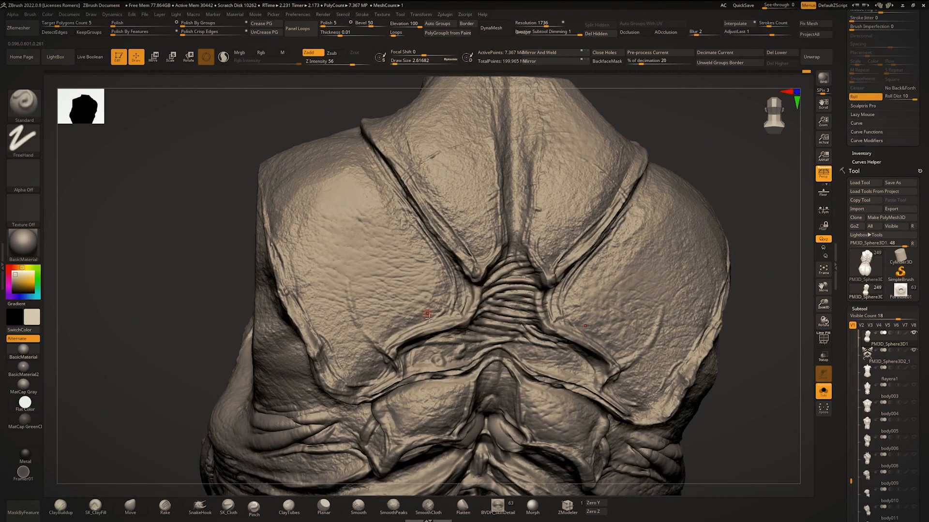
mouse_move(414, 267)
ctrl+right_down()
mouse_move(405, 293)
mouse_move(441, 308)
ctrl+right_up()
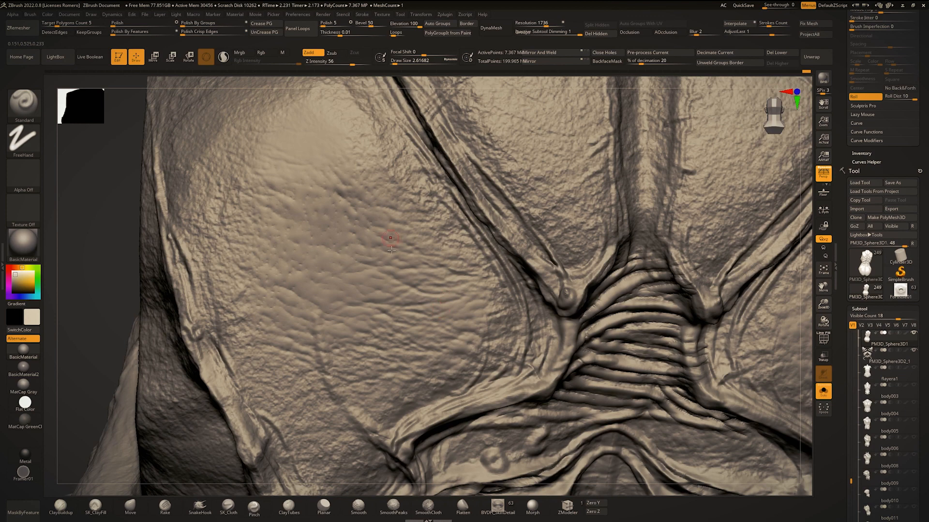
Add softer, broader wrinkles across the same shoulder blade with the Standard brush at Draw Size about 5 and Z Intensity 32.
key(space)
drag(383, 319, 388, 319)
drag(352, 63, 340, 63)
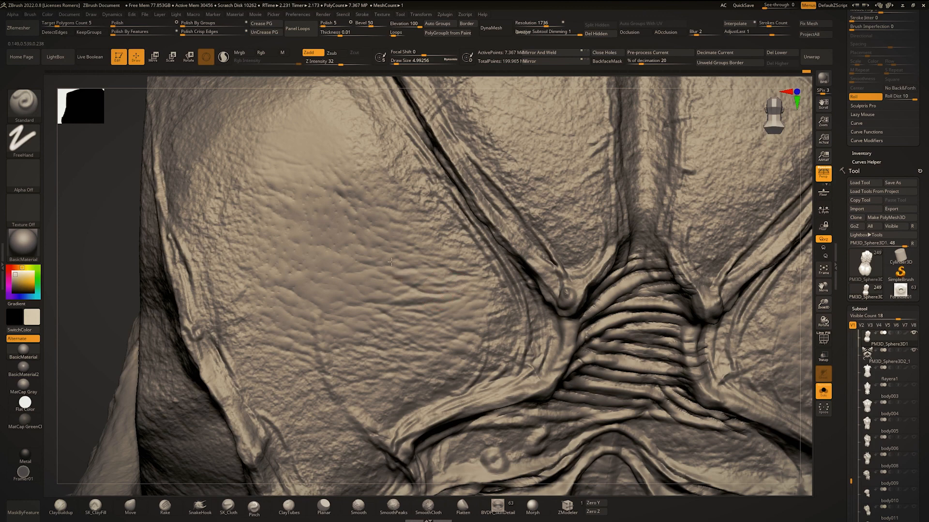
right_drag(388, 254, 457, 273)
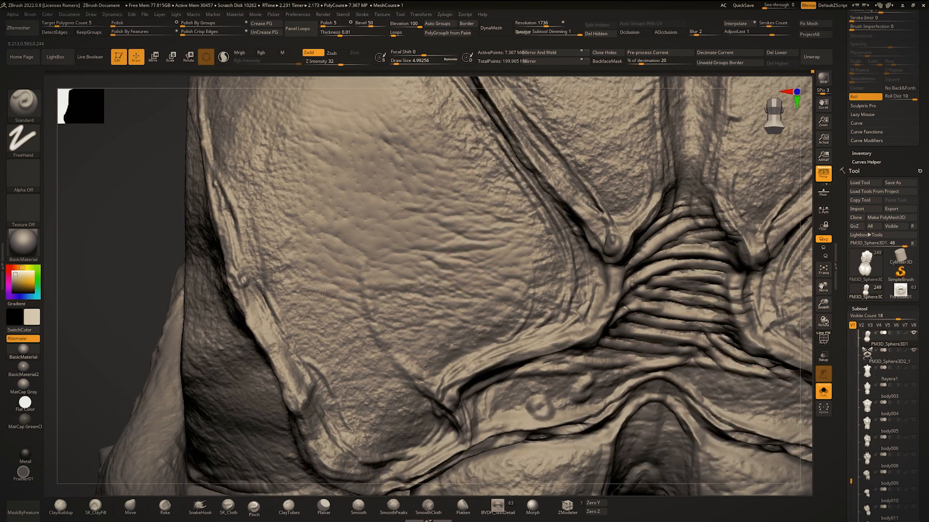
mouse_move(369, 272)
ctrl+right_down()
mouse_move(356, 243)
mouse_move(345, 241)
mouse_move(445, 265)
mouse_move(390, 267)
mouse_move(425, 303)
ctrl+right_up()
mouse_move(425, 303)
right_down()
mouse_move(437, 307)
mouse_move(385, 266)
mouse_move(413, 300)
right_up()
drag(370, 278, 403, 299)
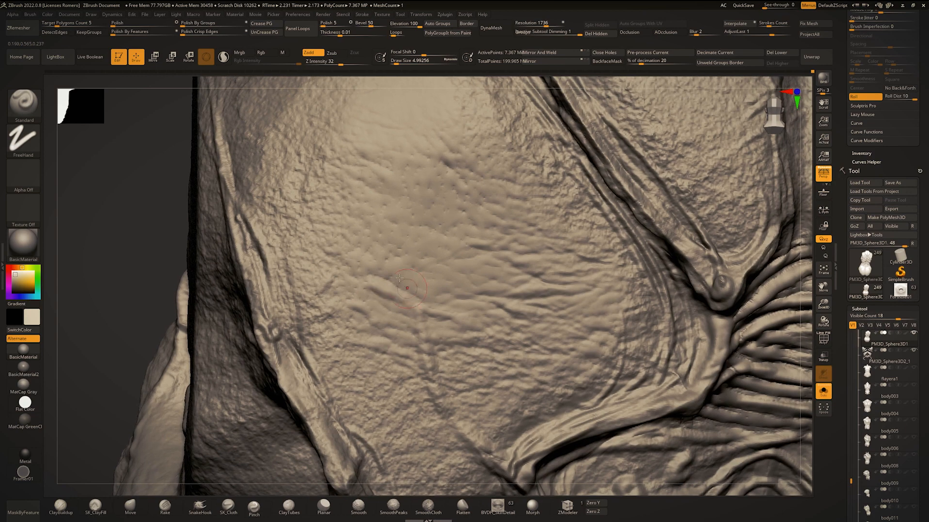
Sculpt matching soft skin wrinkles across the opposite shoulder blade at Draw Size about 5 and Z Intensity 32.
ctrl+right_drag(316, 235, 305, 200)
alt+right_drag(464, 232, 270, 230)
ctrl+right_drag(348, 242, 443, 291)
drag(532, 291, 496, 314)
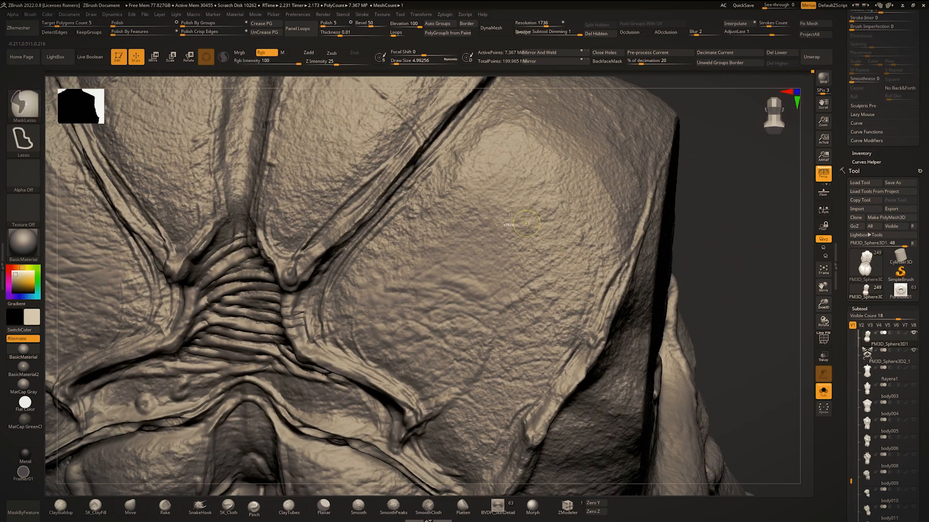
Draw long curved creases across the shoulder blades with the Standard brush at Draw Size about 3.7 and Z Intensity 32.
mouse_move(412, 179)
ctrl+right_down()
mouse_move(425, 213)
mouse_move(451, 176)
ctrl+right_up()
drag(448, 171, 393, 218)
mouse_move(357, 293)
ctrl+right_down()
mouse_move(351, 246)
mouse_move(404, 281)
ctrl+right_up()
right_drag(393, 273, 398, 287)
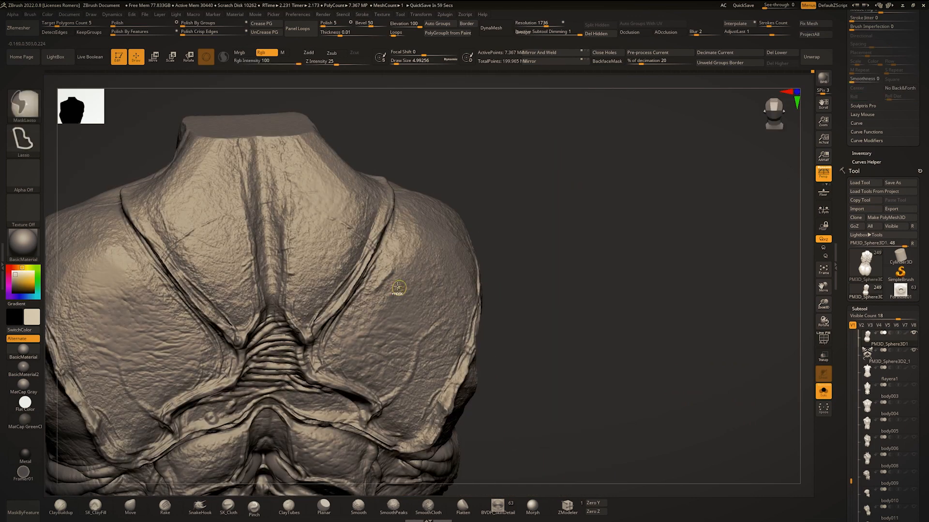
key(space)
drag(395, 273, 384, 279)
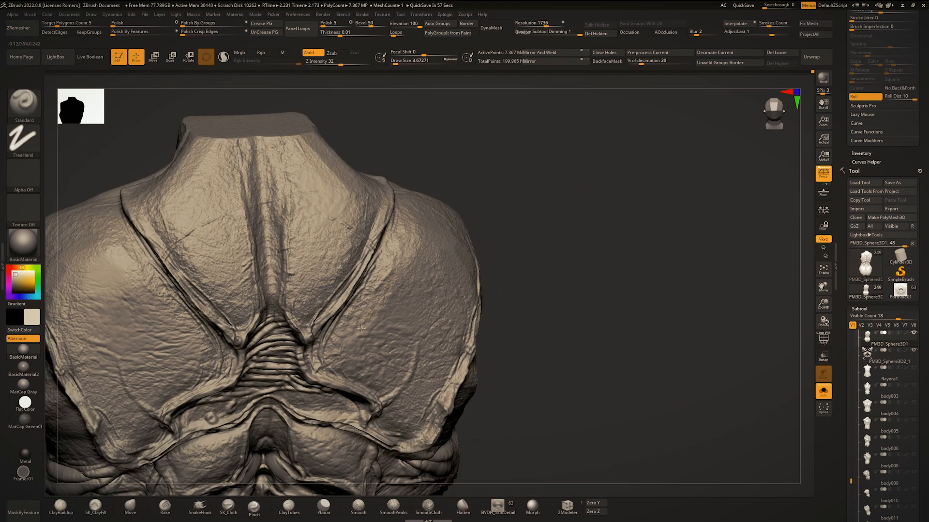
right_drag(415, 242, 438, 248)
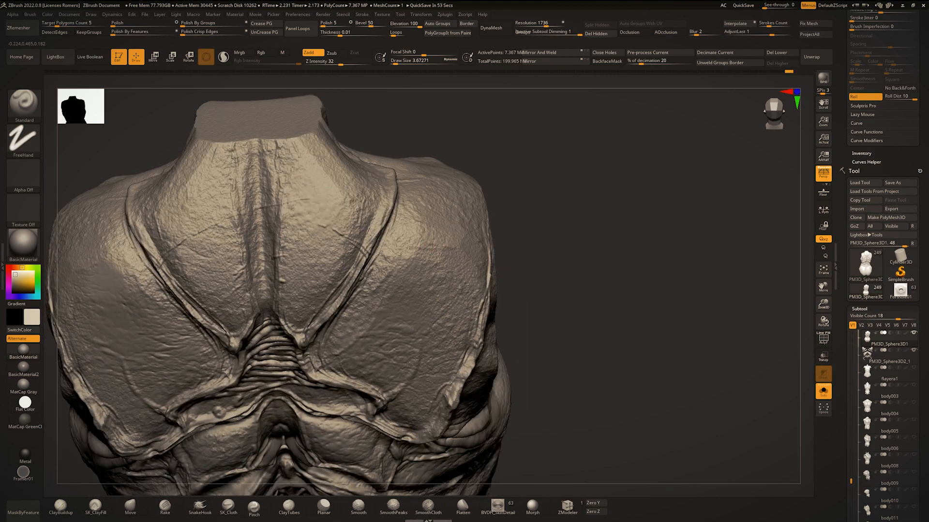
mouse_move(399, 197)
right_down()
mouse_move(450, 250)
mouse_move(439, 214)
mouse_move(476, 213)
right_up()
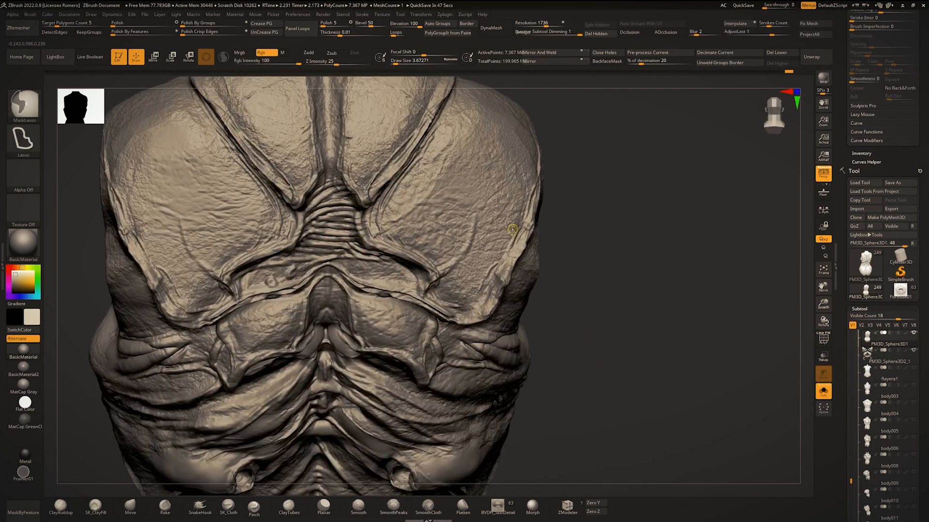
alt+right_drag(514, 186, 506, 220)
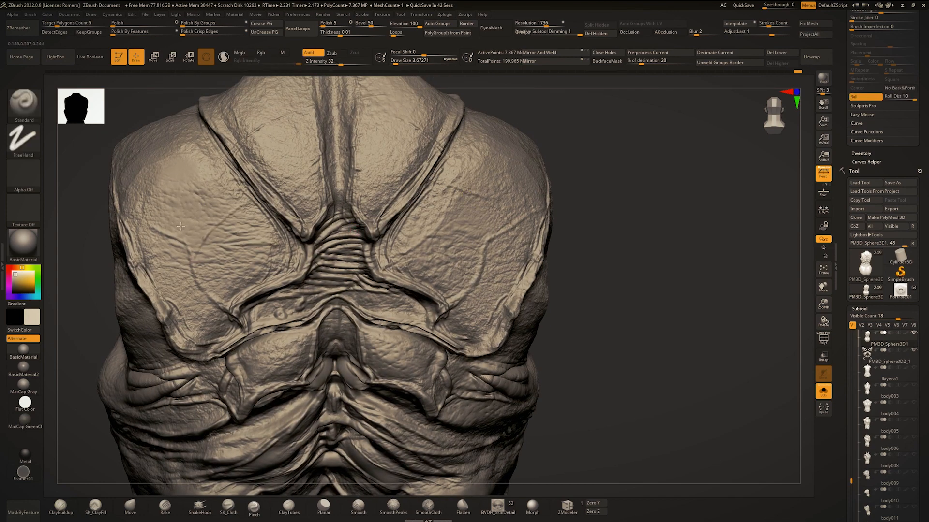
Examine the chest, sternum, collarbones and neck base from several angles, both with the torso isolated and with the full creature shown.
mouse_move(447, 223)
ctrl+right_down()
mouse_move(449, 180)
mouse_move(462, 212)
mouse_move(437, 238)
mouse_move(440, 179)
mouse_move(383, 193)
mouse_move(406, 196)
mouse_move(477, 302)
mouse_move(493, 194)
ctrl+right_up()
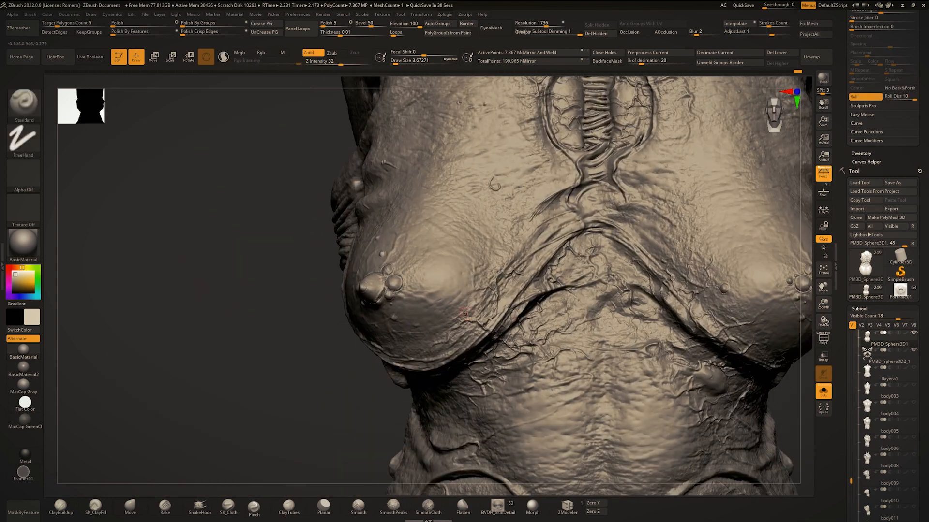
mouse_move(692, 294)
alt+right_down()
mouse_move(527, 291)
mouse_move(502, 249)
mouse_move(499, 289)
alt+right_up()
ctrl+right_drag(504, 130, 512, 180)
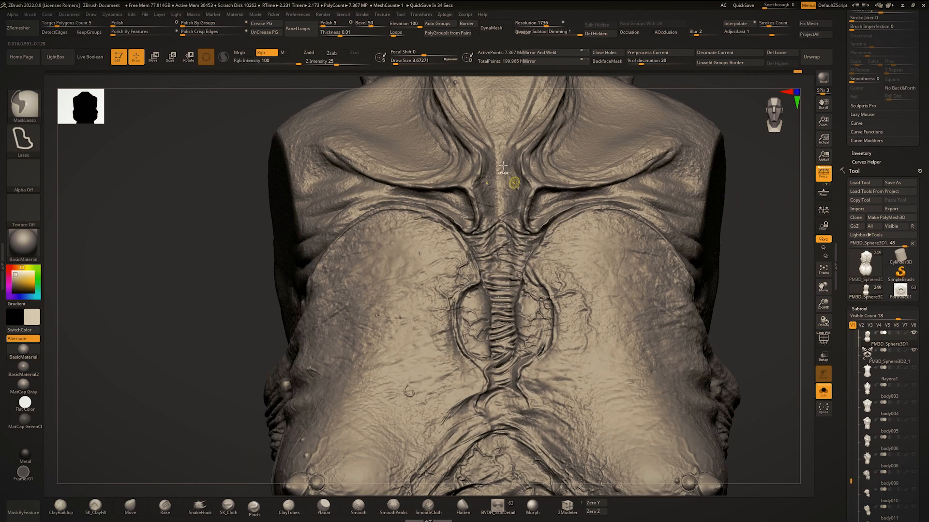
key(ctrl+shift+s)
key(ctrl+shift+s)
key(ctrl+shift+s)
alt+right_drag(340, 137, 341, 200)
mouse_move(401, 201)
right_down()
mouse_move(439, 216)
mouse_move(499, 284)
right_up()
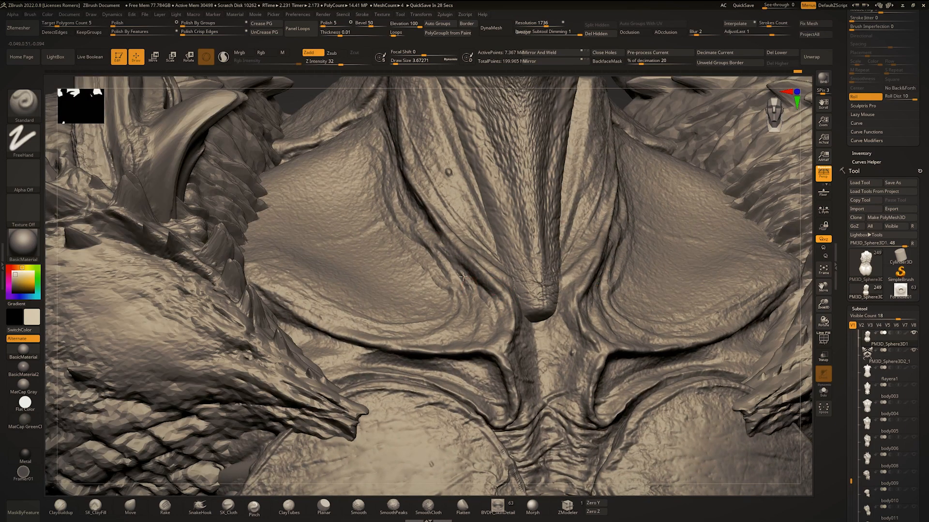
mouse_move(462, 277)
mouse_down()
mouse_move(387, 208)
mouse_move(378, 162)
mouse_up()
mouse_move(378, 162)
ctrl+right_down()
mouse_move(360, 130)
mouse_move(411, 189)
ctrl+right_up()
mouse_move(411, 189)
ctrl+right_down()
mouse_move(404, 178)
mouse_move(432, 247)
mouse_move(396, 329)
ctrl+right_up()
key(ctrl+shift+s)
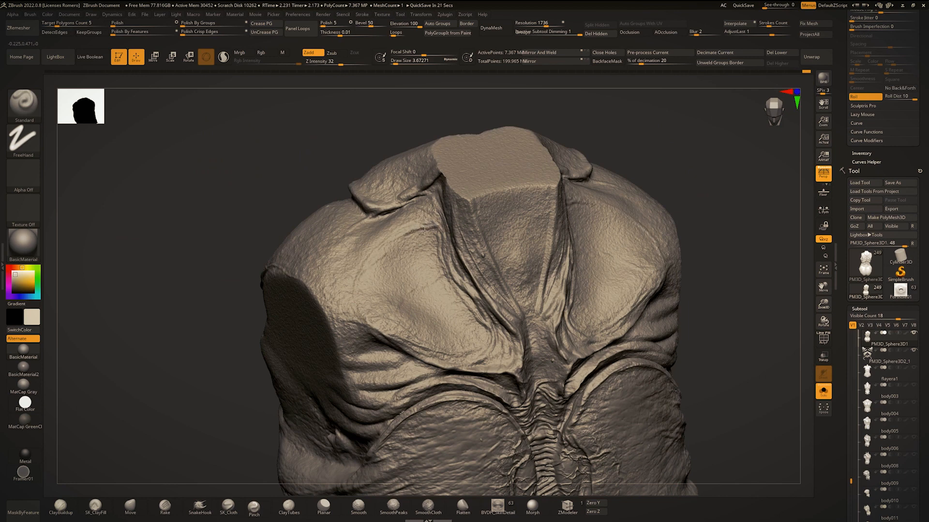
mouse_move(425, 331)
right_down()
mouse_move(420, 280)
mouse_move(461, 300)
mouse_move(469, 316)
right_up()
key(ctrl+shift+s)
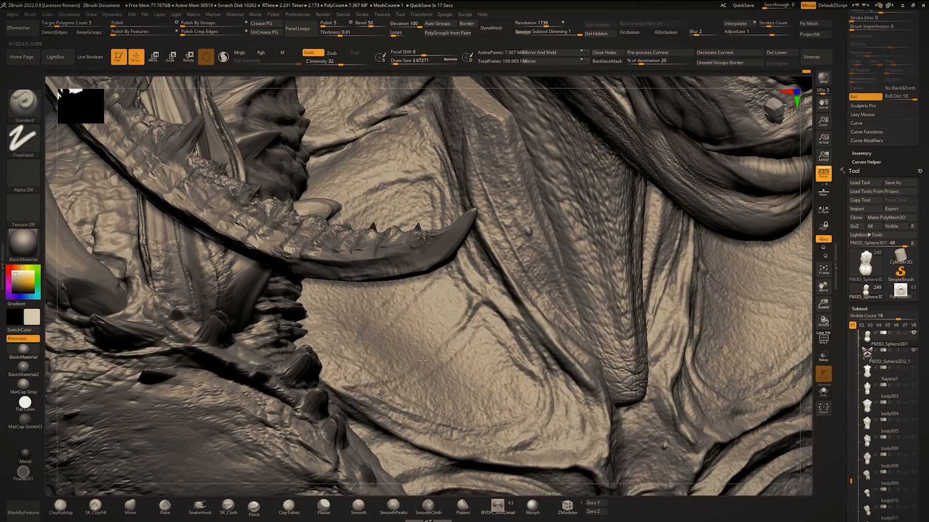
mouse_move(460, 334)
ctrl+right_down()
mouse_move(433, 290)
mouse_move(462, 314)
ctrl+right_up()
mouse_move(462, 315)
right_down()
mouse_move(435, 305)
mouse_move(454, 263)
mouse_move(427, 236)
mouse_move(417, 242)
mouse_move(408, 210)
right_up()
key(ctrl+shift+s)
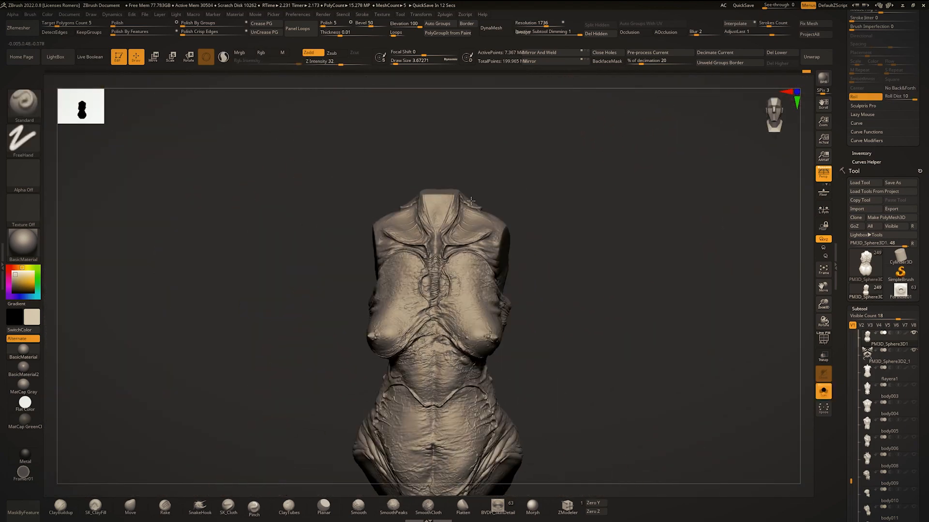
Turn on Occlusion and show the full creature again around the torso.
click(629, 34)
alt+right_drag(493, 285, 501, 254)
ctrl+right_drag(501, 253, 509, 302)
mouse_move(509, 302)
alt+right_down()
mouse_move(505, 256)
mouse_move(481, 229)
mouse_move(462, 232)
mouse_move(489, 244)
mouse_move(479, 249)
alt+right_up()
key(ctrl+shift+s)
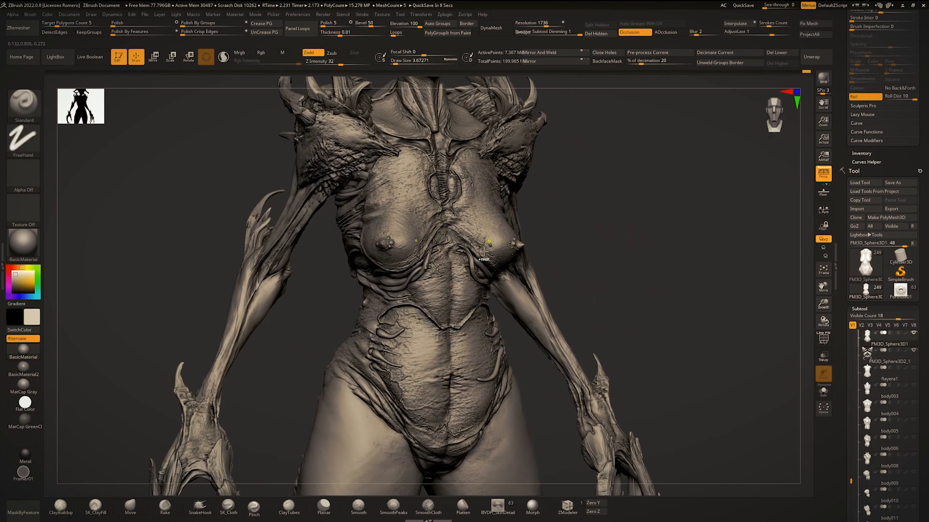
Make the rib tendon strands the active subtool, frame them and isolate them from the rest of the creature.
ctrl+right_drag(418, 263, 556, 314)
alt+click(503, 292)
key(ctrl+shift+s)
key(f)
key(ctrl+shift+s)
alt+right_drag(556, 314, 621, 365)
key(ctrl+shift+s)
key(ctrl+shift+s)
key(ctrl+shift+s)
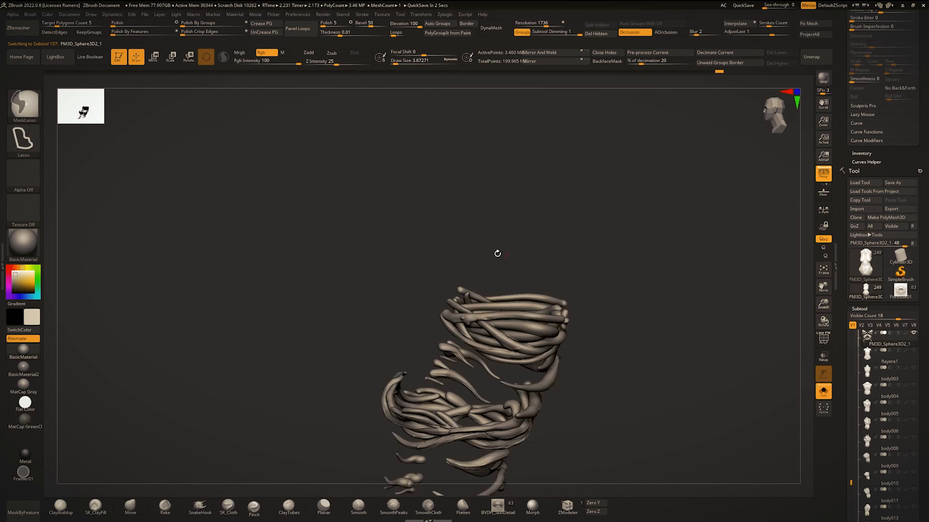
Abort the project auto-save and save the tool to disk.
key(Escape)
right_drag(513, 286, 591, 287)
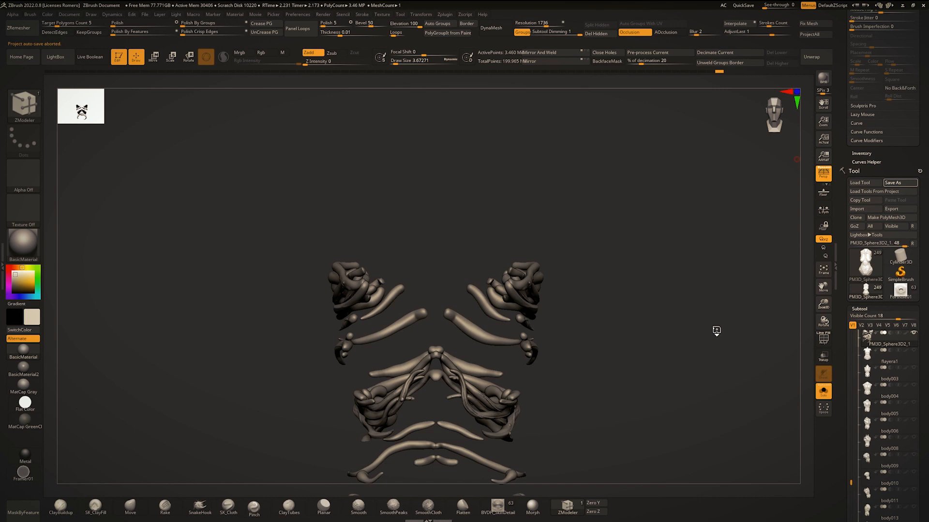
key(alt+Tab)
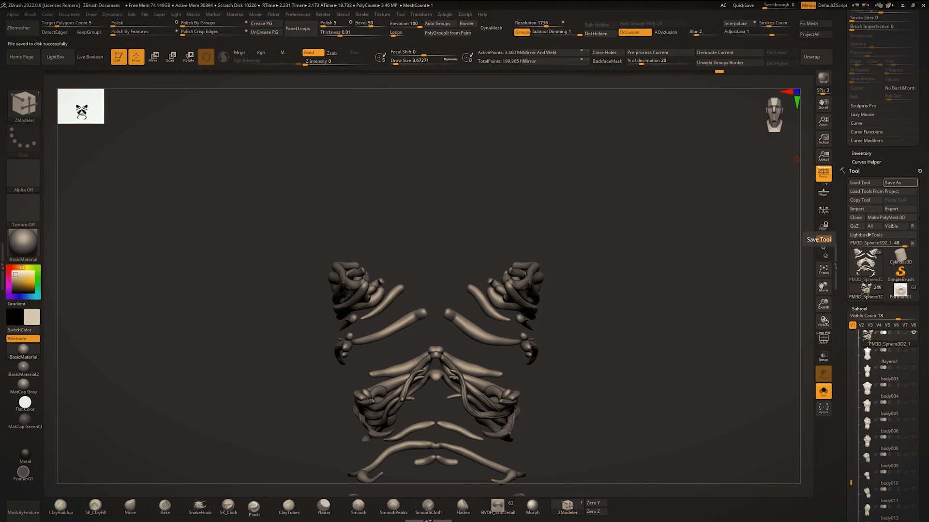
Sculpt soft lengthwise ridges on the long tendon beside the spine with the Standard brush at Draw Size about 5.8 and Z Intensity 32.
drag(465, 207, 528, 141)
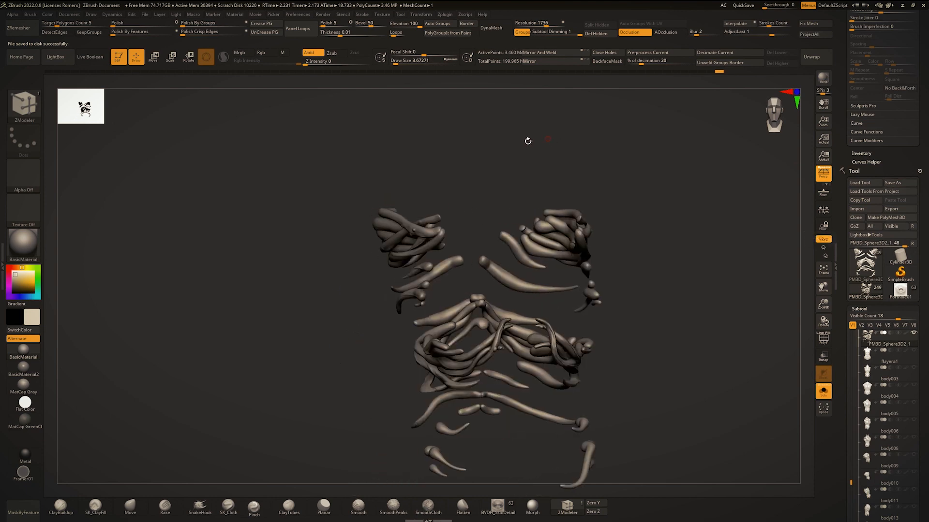
drag(377, 263, 414, 265)
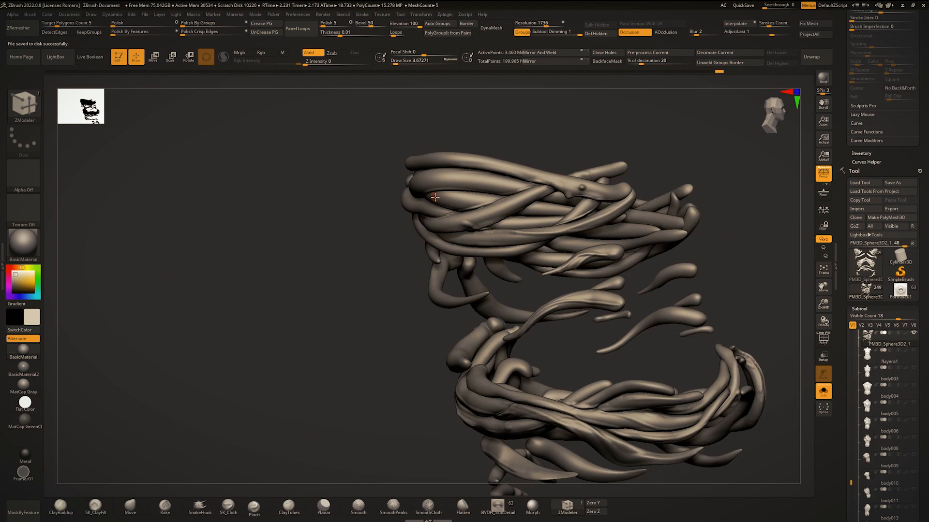
key(alt+Tab)
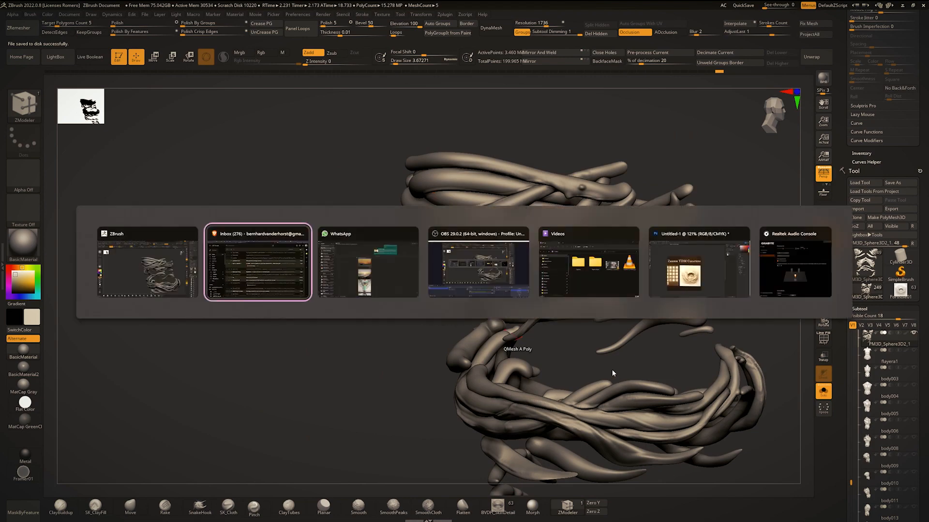
drag(687, 359, 518, 297)
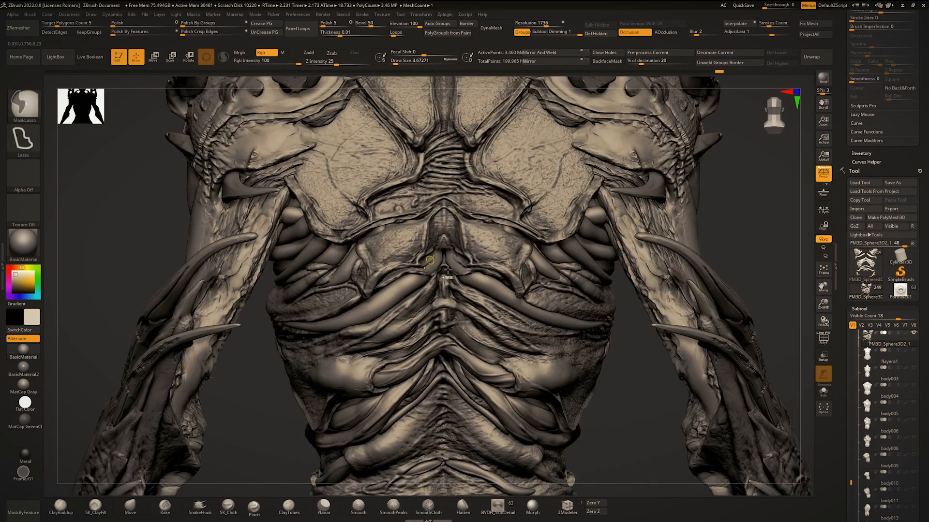
key(space)
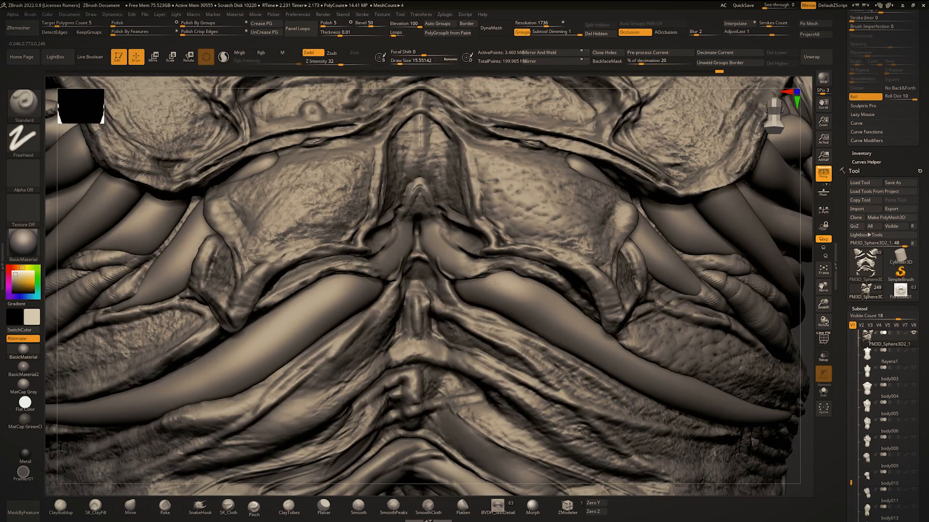
ctrl+right_drag(494, 283, 476, 293)
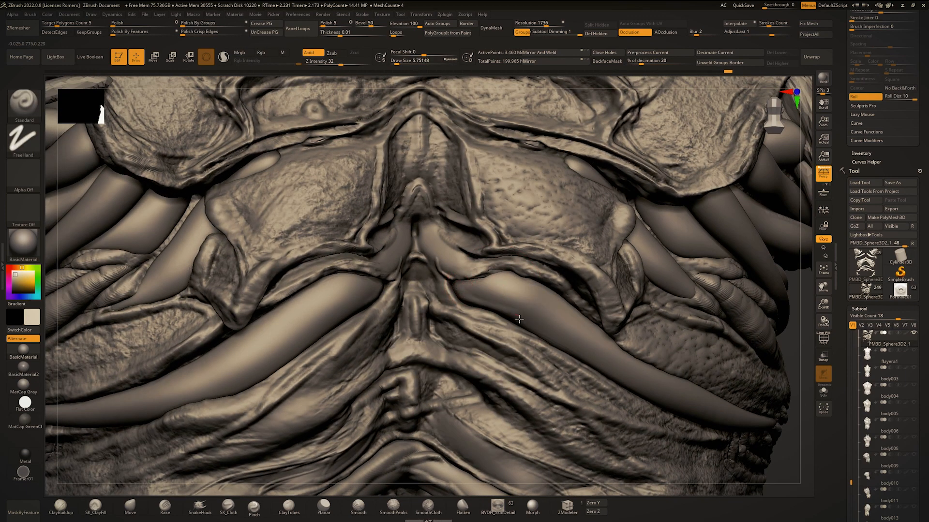
right_drag(491, 286, 461, 289)
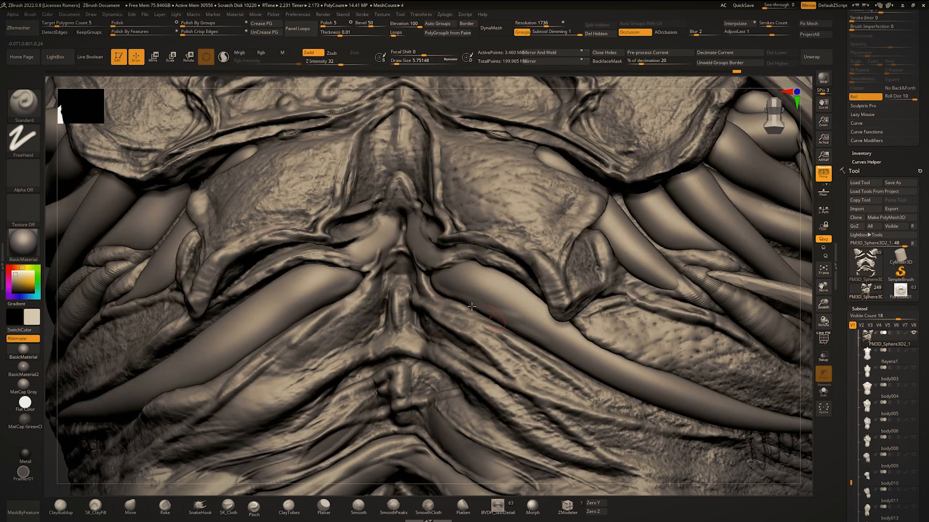
drag(473, 308, 598, 376)
mouse_move(662, 404)
alt+right_down()
mouse_move(682, 373)
mouse_move(671, 376)
alt+right_up()
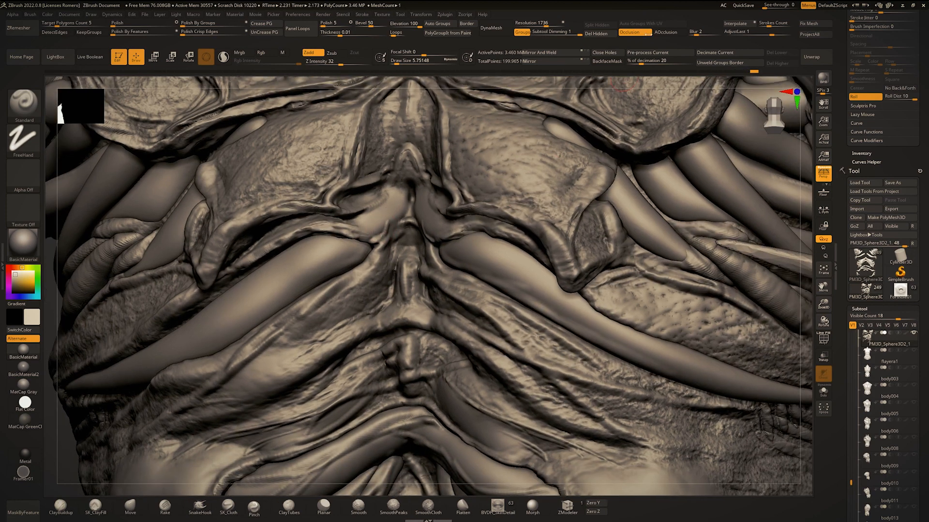
right_drag(576, 274, 540, 271)
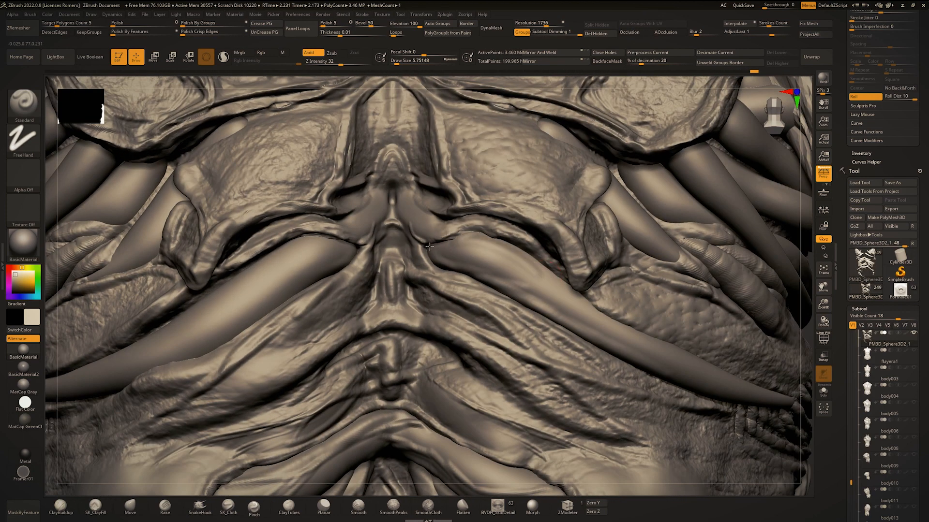
drag(445, 260, 503, 280)
Raise Z Intensity to 44 and deepen the lengthwise ridges along the same back tendon.
drag(345, 63, 354, 62)
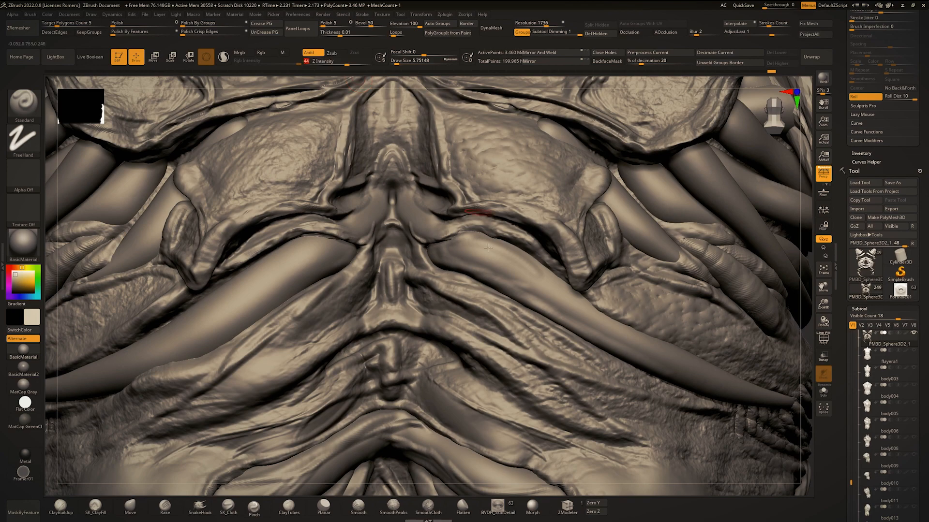
drag(491, 282, 648, 360)
ctrl+right_drag(727, 385, 454, 265)
drag(455, 265, 743, 372)
mouse_move(742, 372)
ctrl+right_down()
mouse_move(687, 300)
mouse_move(580, 271)
ctrl+right_up()
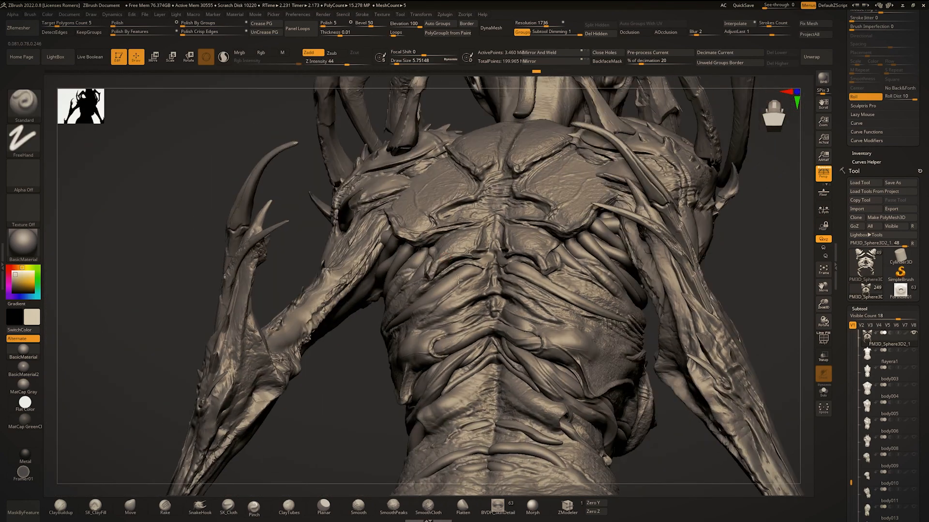
Sculpt lengthwise ridges and folds on the side tendons below the shoulder blade at Draw Size about 5.8 and Z Intensity 44.
ctrl+right_drag(386, 275, 405, 346)
mouse_move(389, 368)
mouse_down()
mouse_move(503, 320)
mouse_move(580, 265)
mouse_up()
drag(495, 326, 593, 260)
ctrl+right_drag(600, 260, 588, 213)
mouse_move(588, 213)
alt+right_down()
mouse_move(513, 189)
mouse_move(476, 208)
alt+right_up()
right_drag(371, 172, 314, 250)
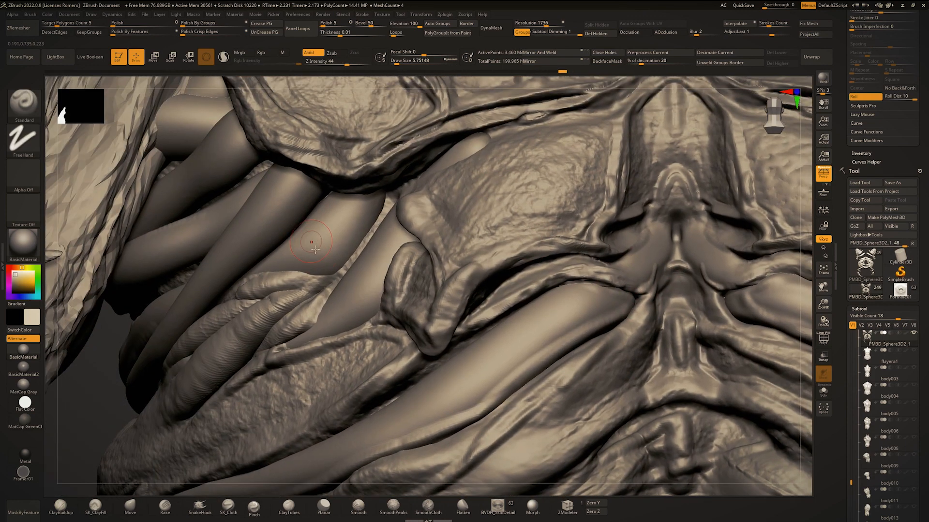
mouse_move(263, 265)
ctrl+right_down()
mouse_move(286, 264)
mouse_move(234, 245)
mouse_move(209, 274)
ctrl+right_up()
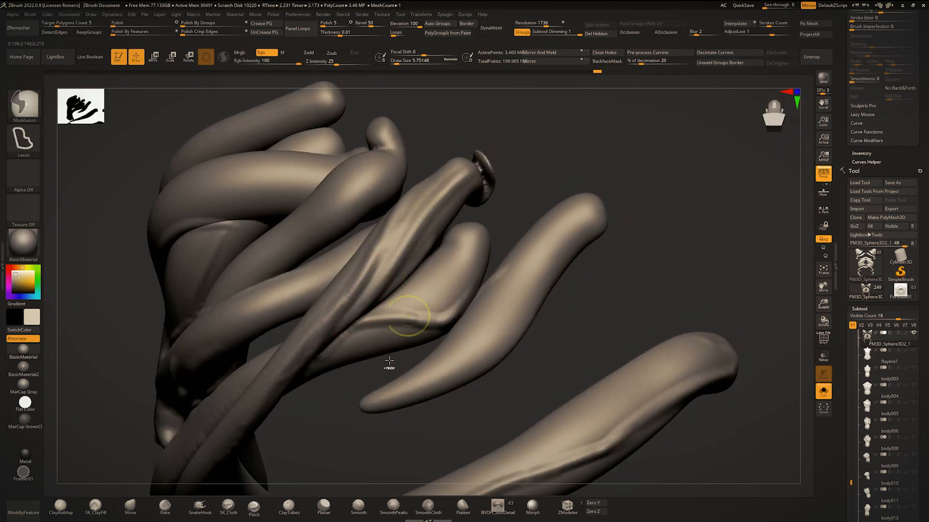
Set Draw Size to about 11.7 and switch to the Rake brush for the isolated tendon strands.
click(165, 505)
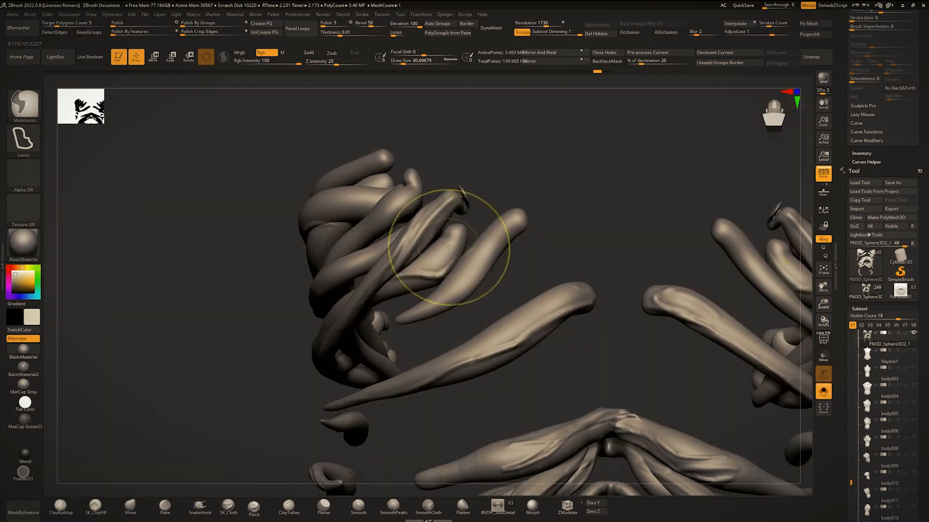
key(space)
key(space)
mouse_move(451, 246)
mouse_down()
mouse_move(441, 246)
mouse_move(460, 234)
mouse_move(404, 226)
mouse_up()
key(space)
key(space)
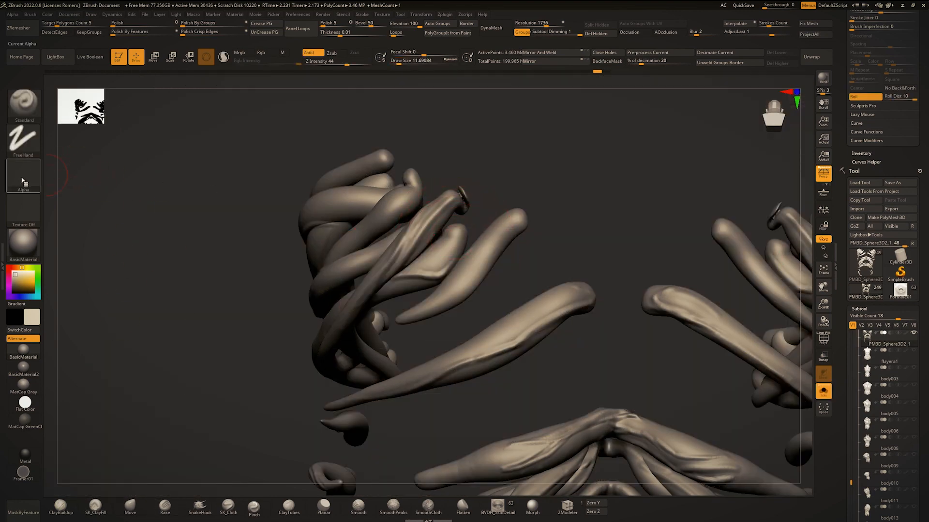
click(165, 506)
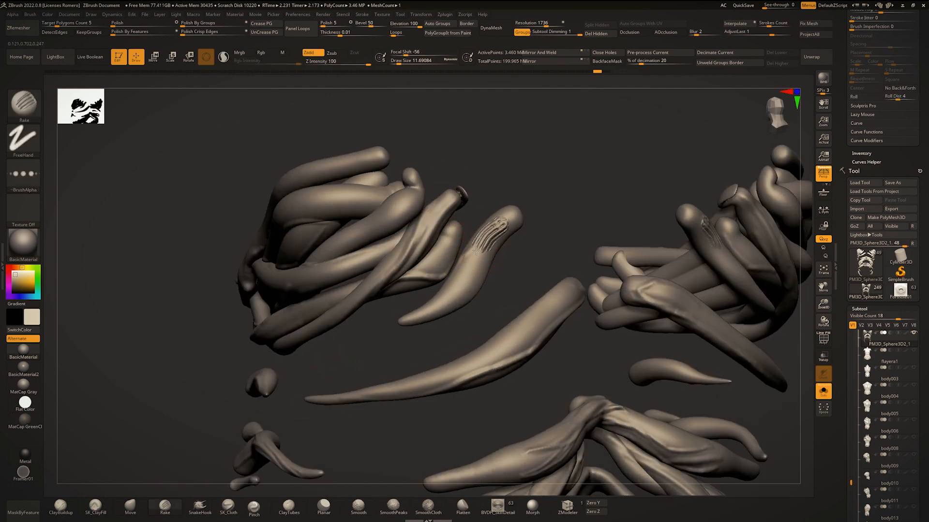
Try raking grooves along an isolated tendon at Z Intensity 100, and undo the strokes.
mouse_move(476, 251)
mouse_down()
mouse_move(424, 291)
mouse_move(486, 274)
mouse_move(466, 268)
mouse_up()
key(ctrl+z)
key(space)
mouse_move(545, 179)
mouse_down()
mouse_move(410, 331)
mouse_move(431, 262)
mouse_move(455, 251)
mouse_up()
key(ctrl+z)
Try larger Rake brush strokes over the back tendons at Draw Size up to about 34.8, and undo them.
key(space)
drag(460, 158, 378, 265)
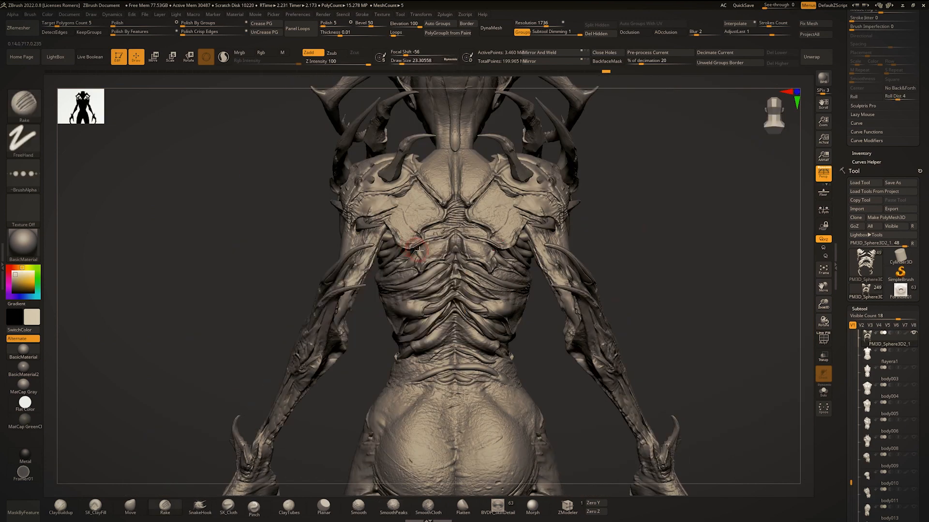
ctrl+right_drag(420, 251, 455, 265)
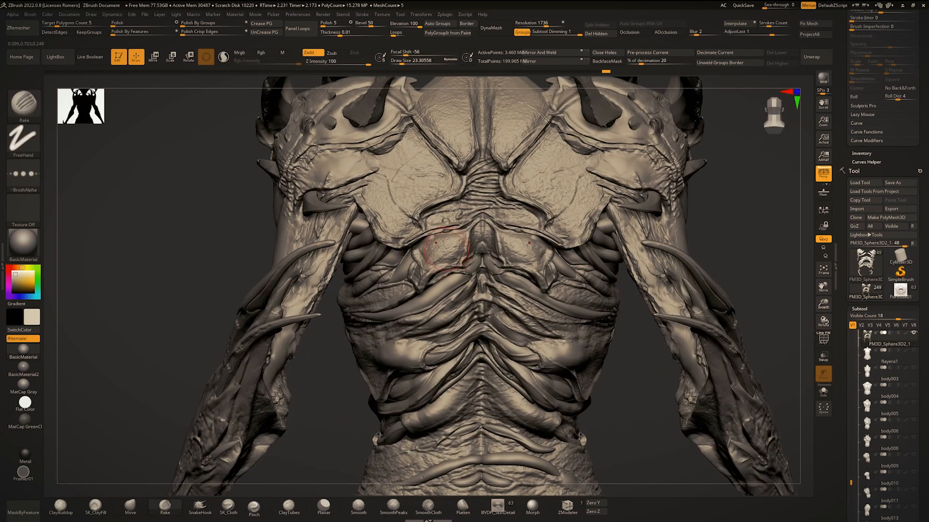
mouse_move(453, 210)
alt+right_down()
mouse_move(462, 155)
mouse_move(460, 177)
alt+right_up()
drag(439, 308, 495, 267)
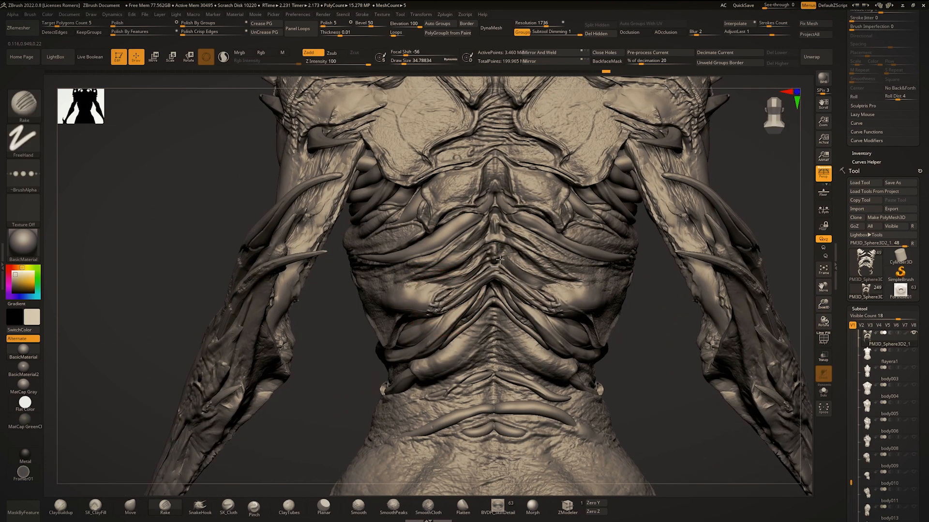
key(ctrl+z)
mouse_move(385, 260)
mouse_down()
mouse_move(486, 214)
mouse_move(375, 261)
mouse_up()
key(ctrl+z)
key(ctrl+z)
Try raking grooves across the upper back tendons at Draw Size about 23.3, and undo the strokes.
key(space)
drag(443, 242, 439, 241)
drag(474, 216, 440, 238)
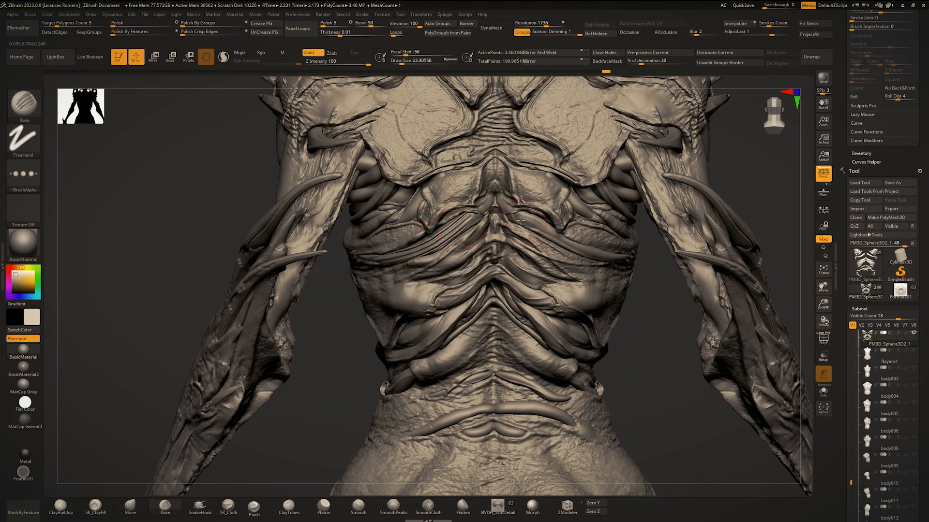
ctrl+right_drag(624, 257, 528, 242)
key(ctrl+z)
Sculpt lengthwise ridges on the upper rib tendon with the Standard brush at Draw Size about 5 and Z Intensity 44.
key(ctrl+shift+s)
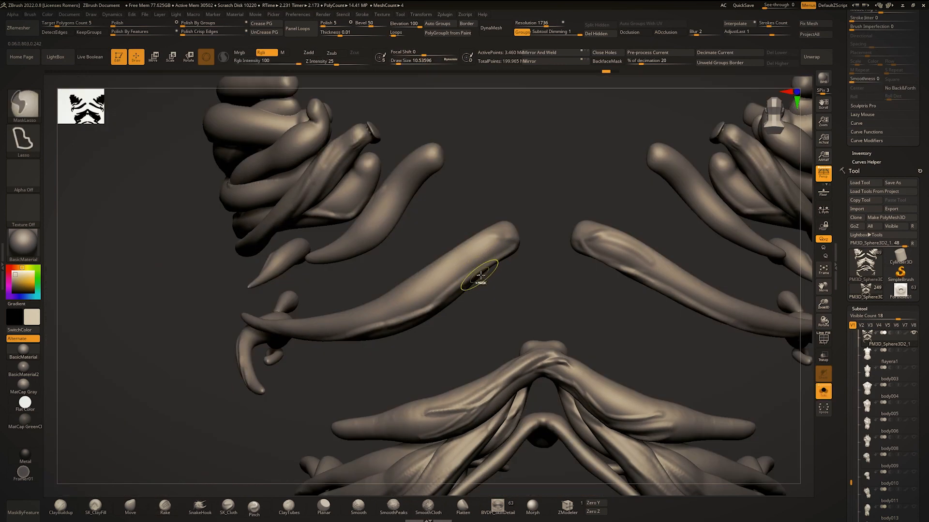
alt+right_drag(480, 274, 493, 263)
key(ctrl+shift+s)
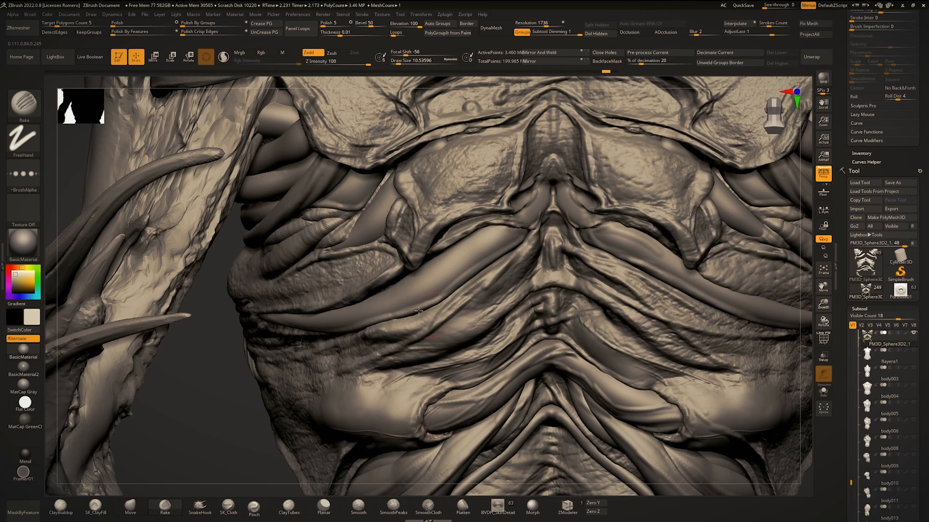
key(b)
key(s)
key(t)
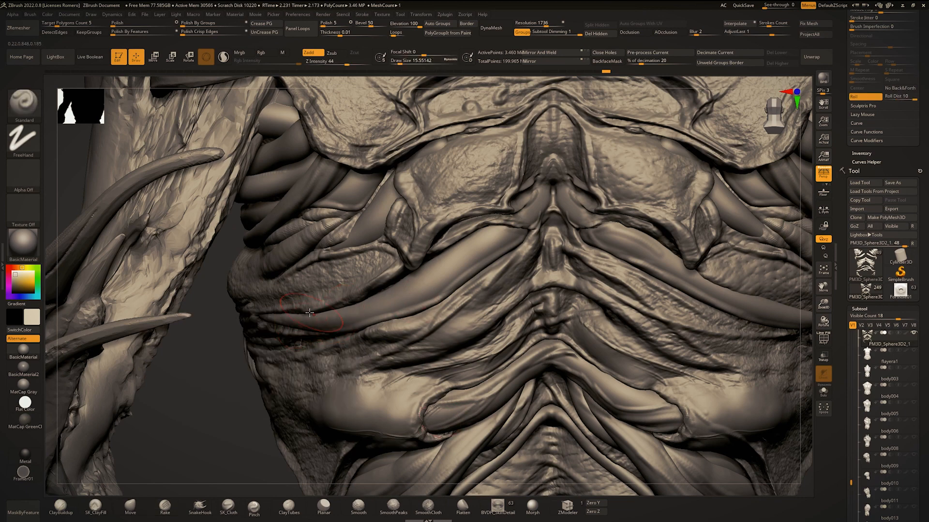
key(s)
drag(279, 316, 273, 316)
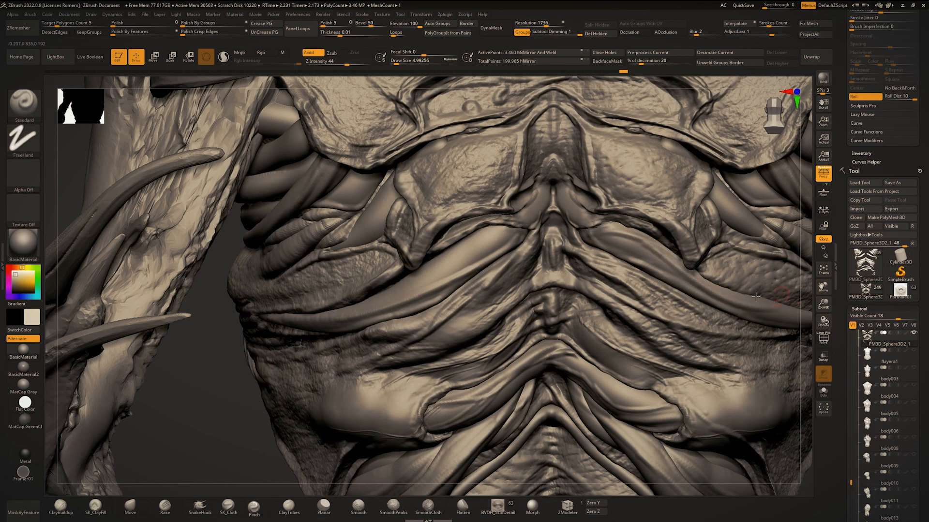
drag(485, 259, 427, 272)
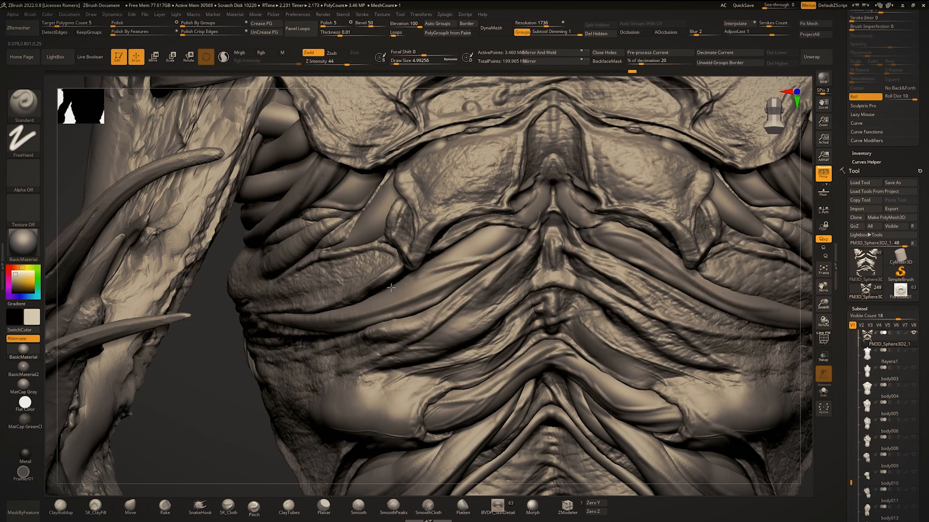
ctrl+right_drag(478, 267, 365, 319)
key(ctrl+z)
Inspect the side tendons under the arm, both isolated and within the surrounding body.
click(823, 391)
right_drag(422, 290, 498, 262)
click(823, 391)
click(824, 391)
right_drag(435, 233, 401, 218)
mouse_move(401, 218)
ctrl+right_down()
mouse_move(392, 243)
mouse_move(435, 218)
mouse_move(491, 149)
mouse_move(396, 216)
ctrl+right_up()
key(alt+s)
ctrl+right_drag(396, 216, 595, 150)
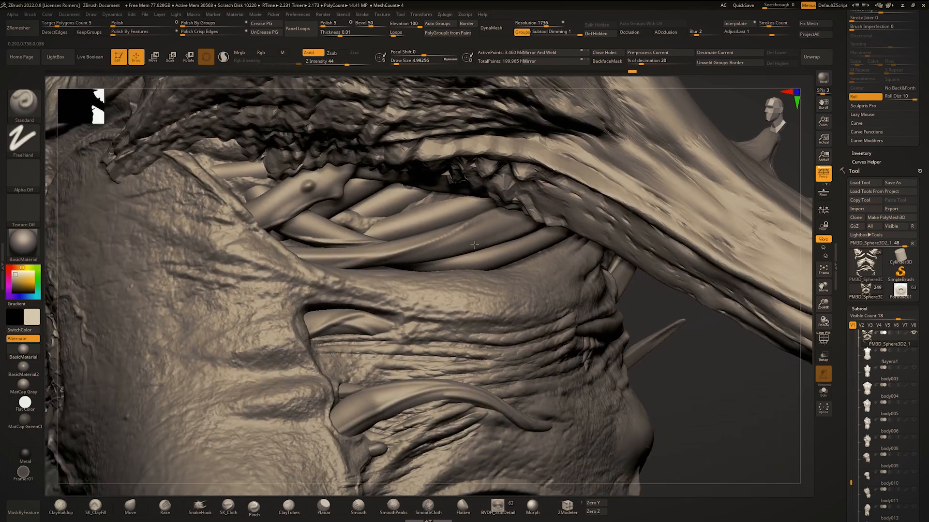
Isolate the bundled side tendons and sculpt a crease where the strands overlap, at Draw Size about 5.
key(alt+s)
ctrl+right_drag(483, 188, 377, 237)
right_drag(469, 214, 715, 158)
alt+right_drag(615, 222, 399, 295)
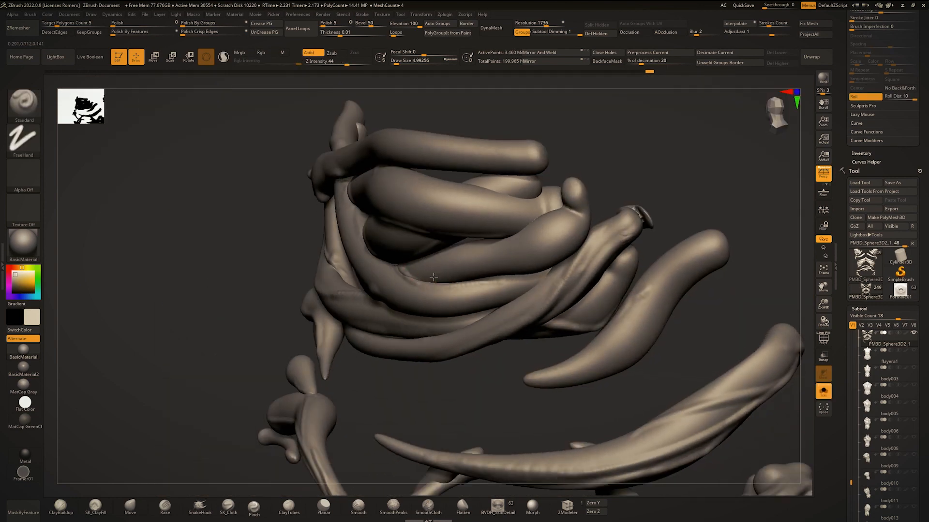
drag(433, 277, 405, 270)
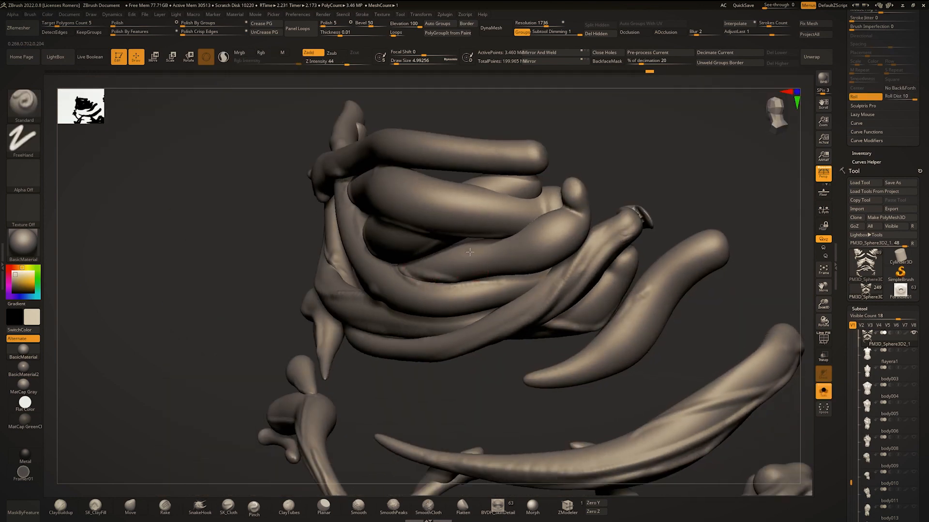
right_drag(433, 286, 551, 277)
right_drag(505, 316, 551, 304)
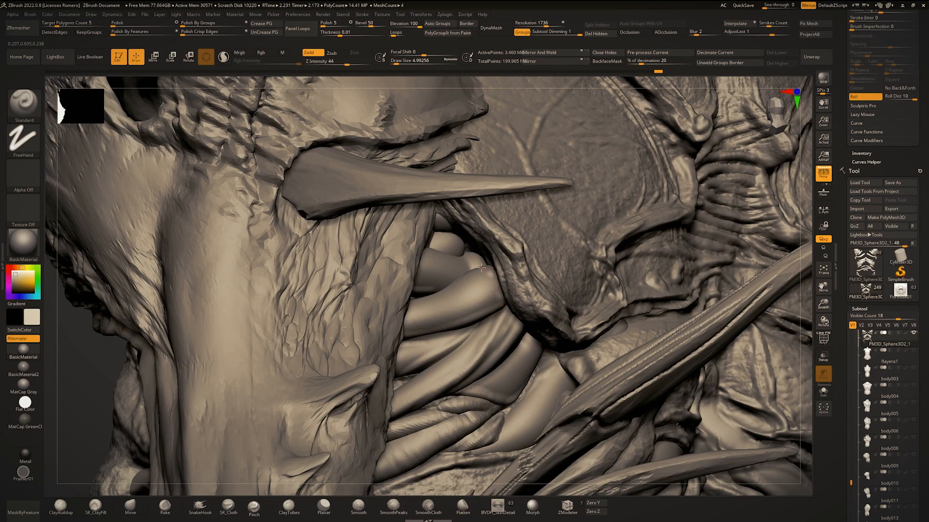
Push the upper side tendon toward the shoulder blade with the Move Topological brush at Draw Size about 37.
right_drag(481, 268, 449, 245)
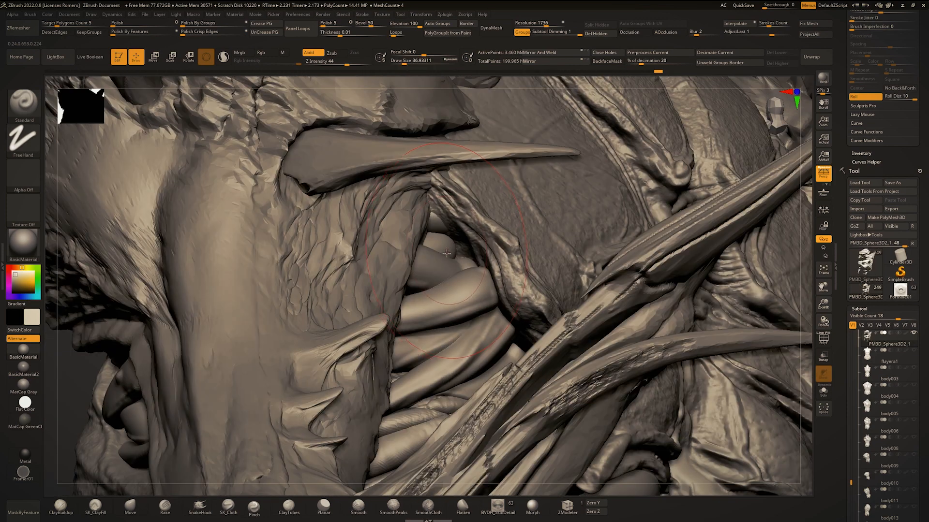
key(b)
key(m)
key(t)
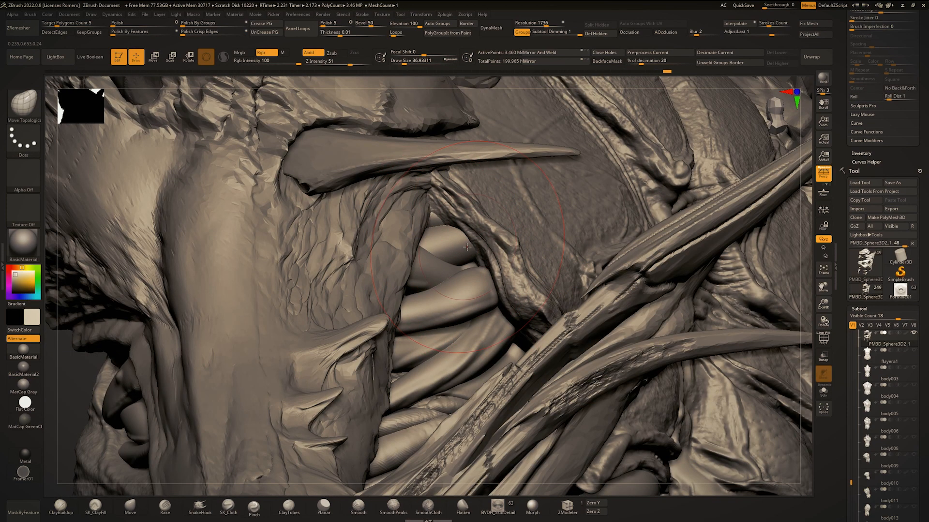
ctrl+right_drag(477, 266, 437, 278)
Sculpt folds where the isolated upper side tendons cross, using the Standard brush at Draw Size about 9.4 and 3.1.
key(space)
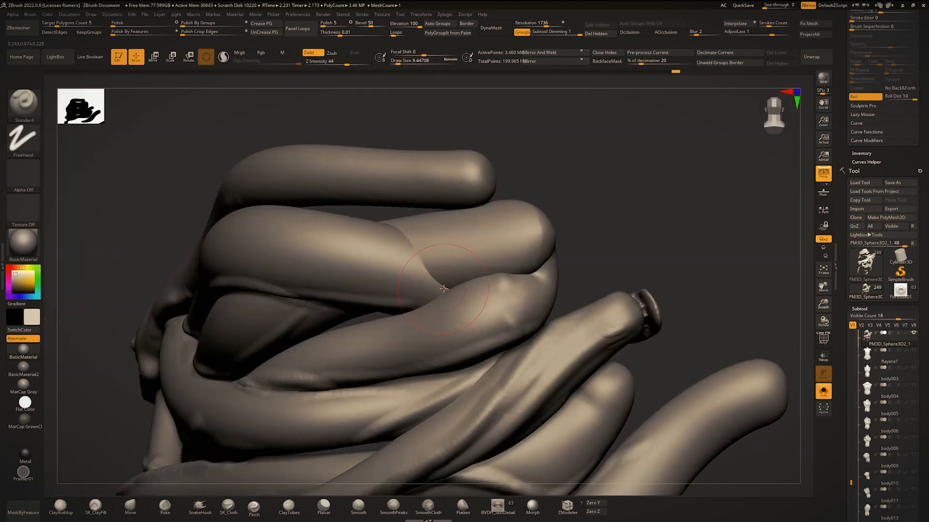
right_drag(426, 276, 399, 239)
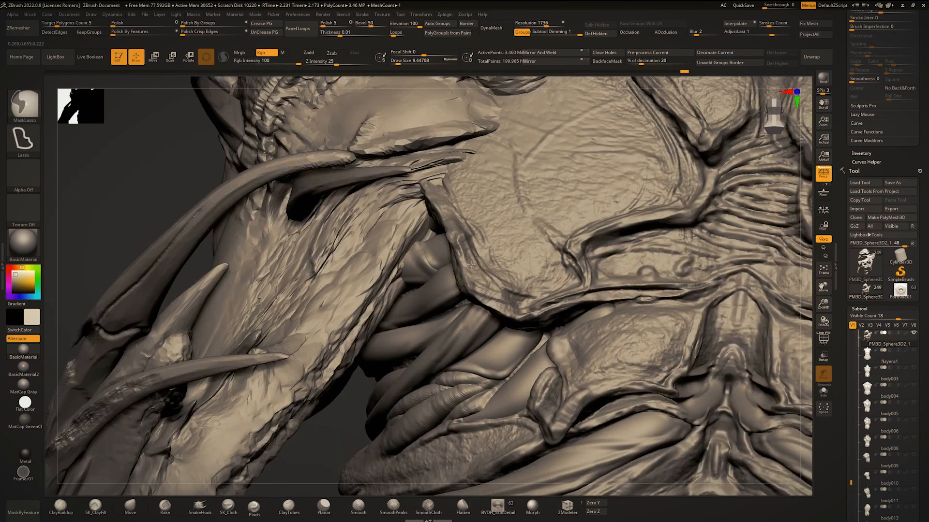
key(space)
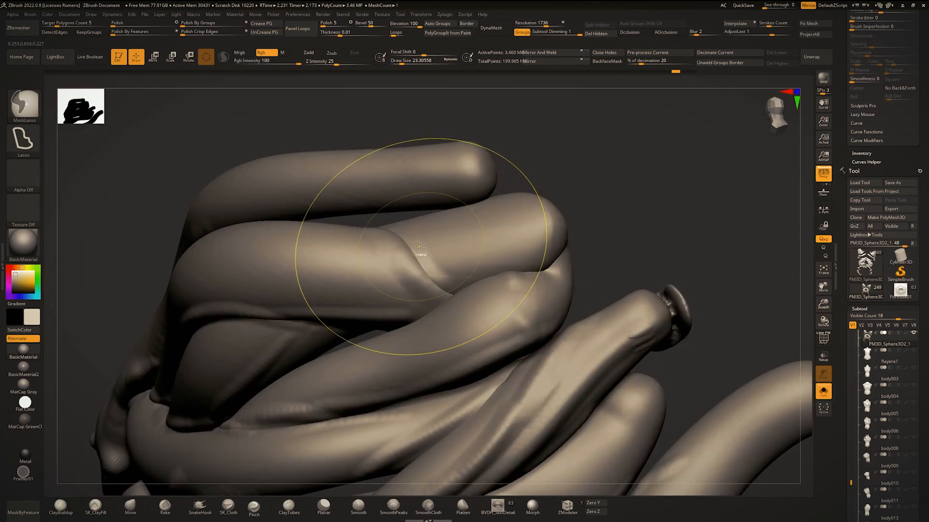
key(space)
key(b)
key(s)
key(t)
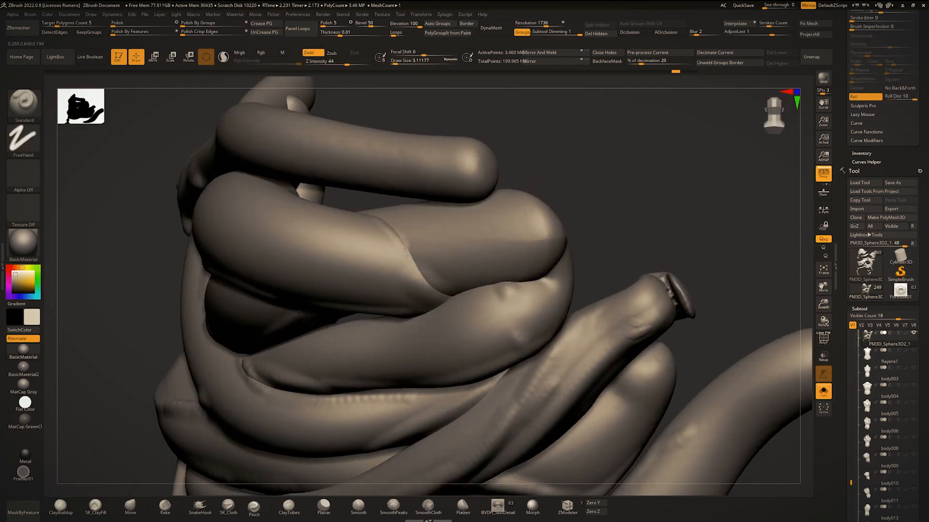
mouse_move(448, 299)
right_down()
mouse_move(386, 259)
mouse_move(390, 216)
right_up()
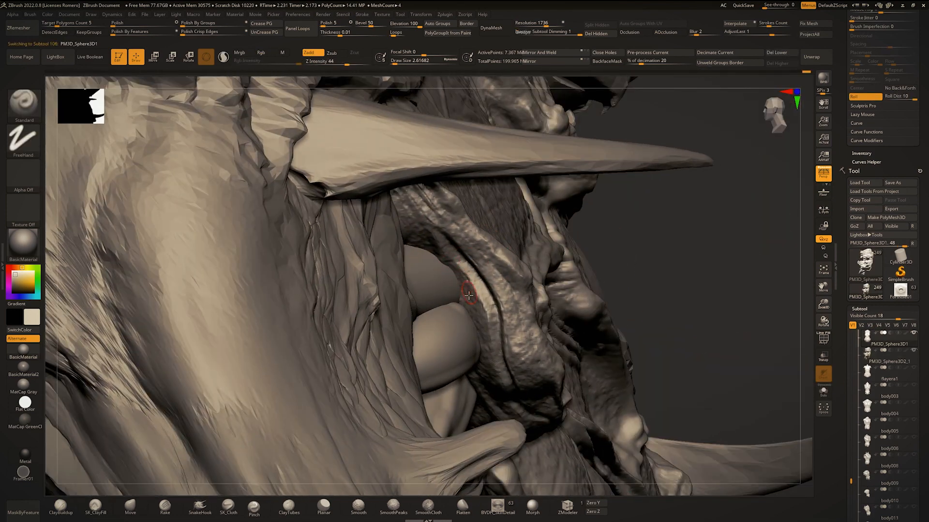
Try sculpting the shoulder blade's rim beside the side tendons, and undo the stroke.
key(space)
drag(468, 295, 427, 244)
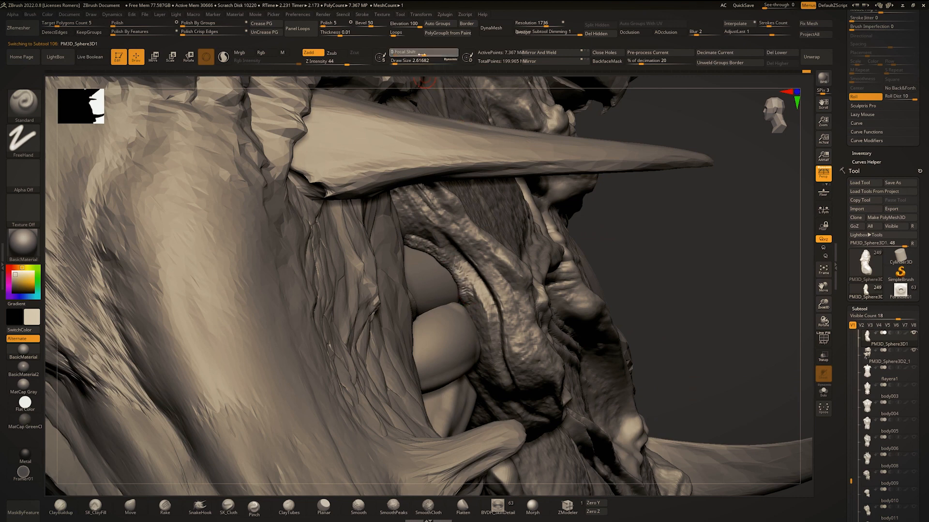
key(ctrl)
key(space)
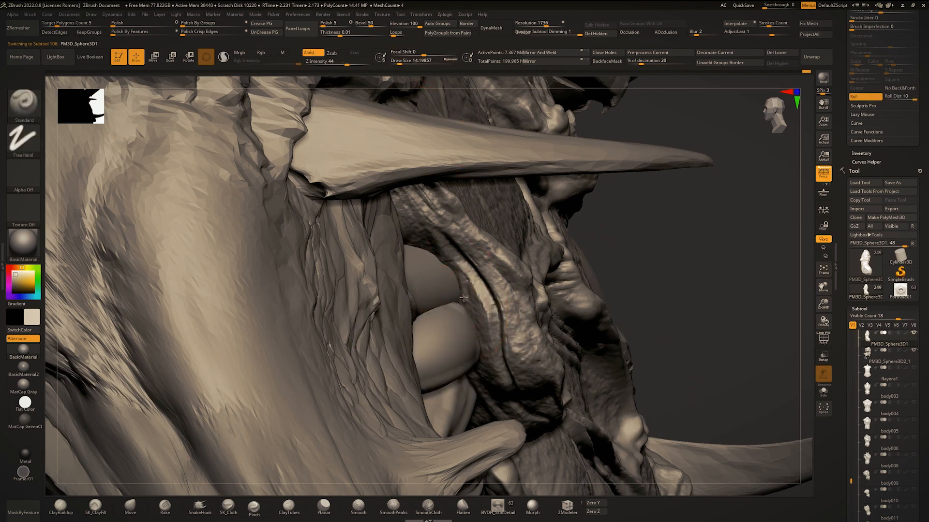
key(space)
ctrl+right_drag(425, 248, 426, 254)
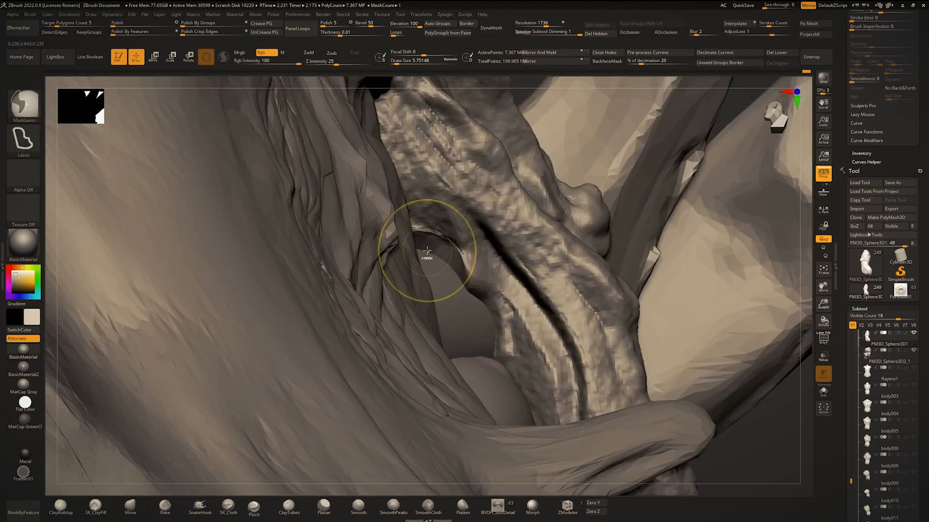
key(ctrl+q)
key(ctrl+z)
Carve grooves along the shoulder blade's inner rim with the Standard brush at Draw Size about 3.7.
key(space)
drag(420, 248, 417, 248)
drag(364, 236, 436, 248)
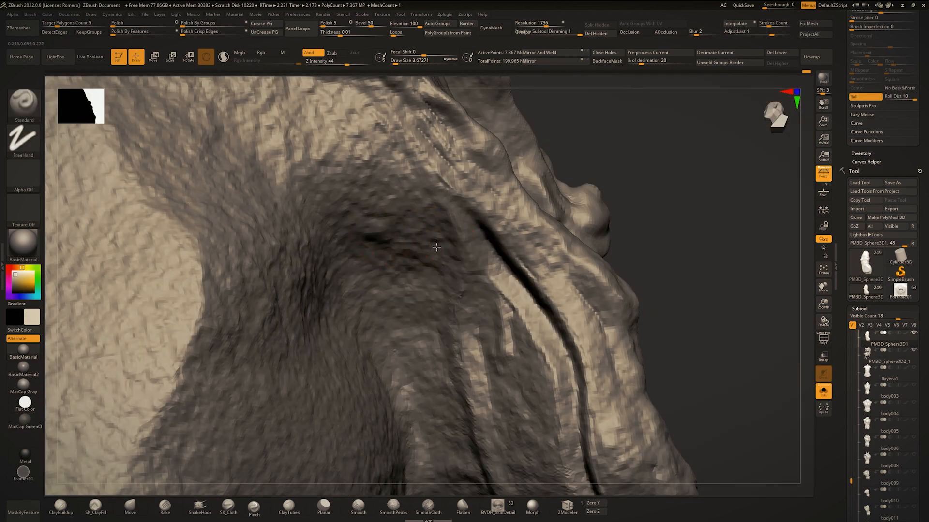
mouse_move(484, 276)
mouse_down()
mouse_move(525, 329)
mouse_move(534, 384)
mouse_up()
key(ctrl+q)
key(ctrl+q)
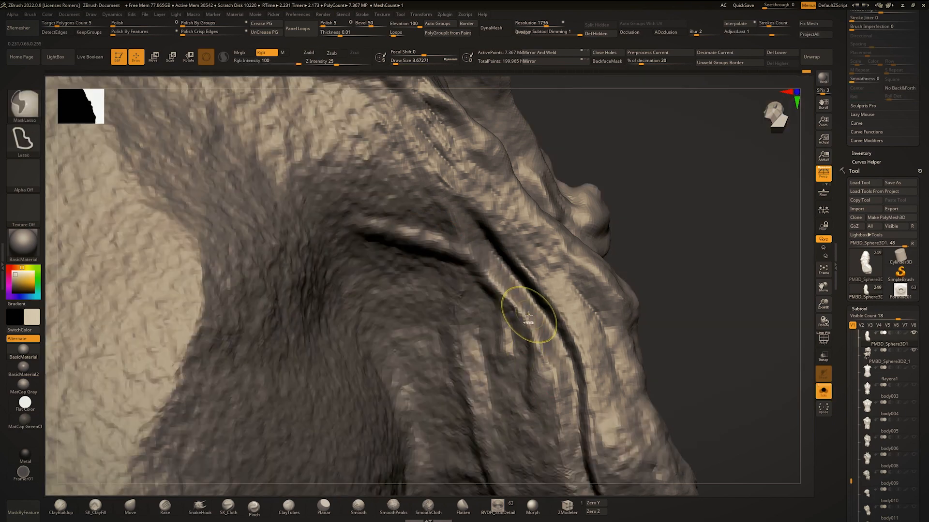
key(ctrl+q)
key(ctrl+q)
key(ctrl+q)
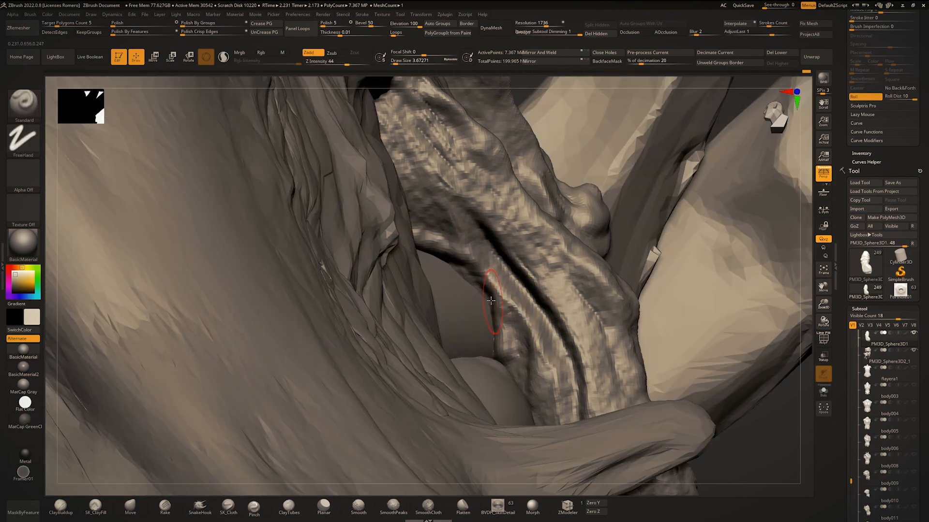
Swell the shoulder blade's inner rim with the Inflat brush at Draw Size about 10.5 and Z Intensity 10.
key(space)
drag(475, 295, 491, 312)
key(b)
key(i)
key(n)
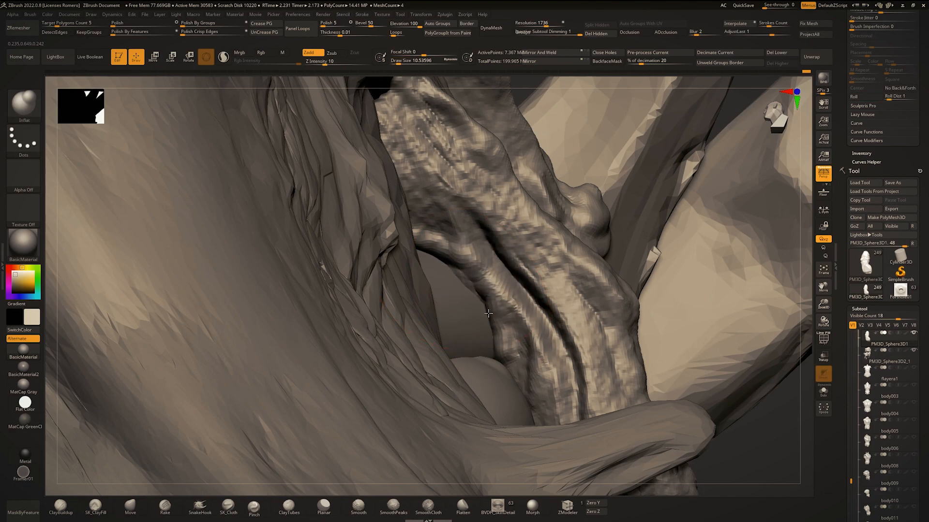
mouse_move(486, 314)
ctrl+right_down()
mouse_move(462, 235)
mouse_move(472, 199)
mouse_move(575, 196)
mouse_move(537, 186)
mouse_move(505, 194)
mouse_move(534, 257)
mouse_move(558, 191)
mouse_move(578, 208)
mouse_move(525, 299)
mouse_move(503, 196)
mouse_move(490, 186)
mouse_move(544, 181)
mouse_move(541, 237)
mouse_move(531, 198)
mouse_move(515, 336)
ctrl+right_up()
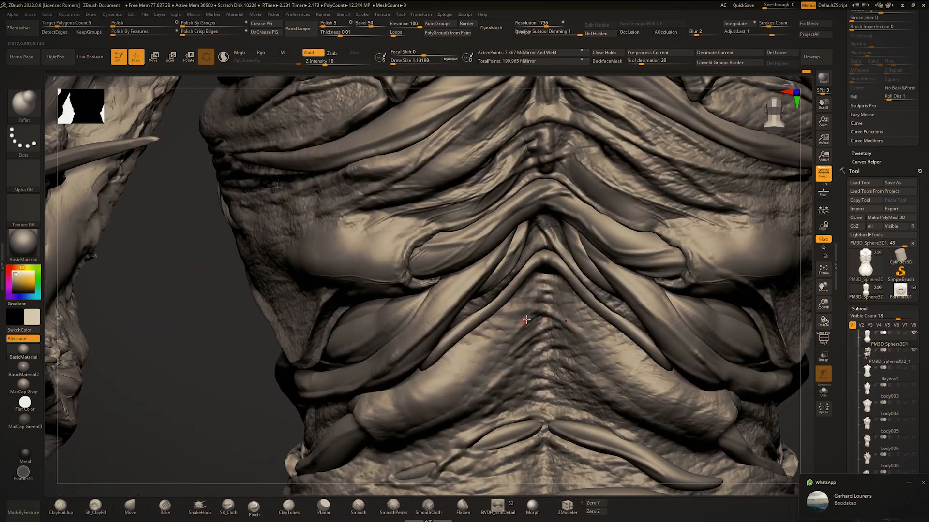
Sculpt thin raised lines along the lowest back ribs with the Standard brush at Draw Size about 1.1 and 1.8.
key(b)
key(s)
key(t)
key(space)
drag(515, 326, 438, 396)
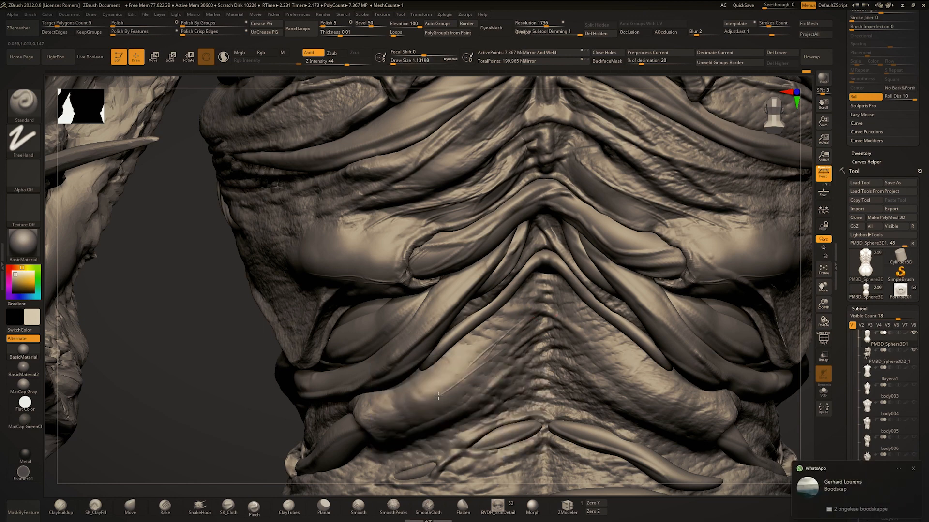
alt+right_drag(405, 384, 392, 339)
key(space)
drag(445, 350, 448, 351)
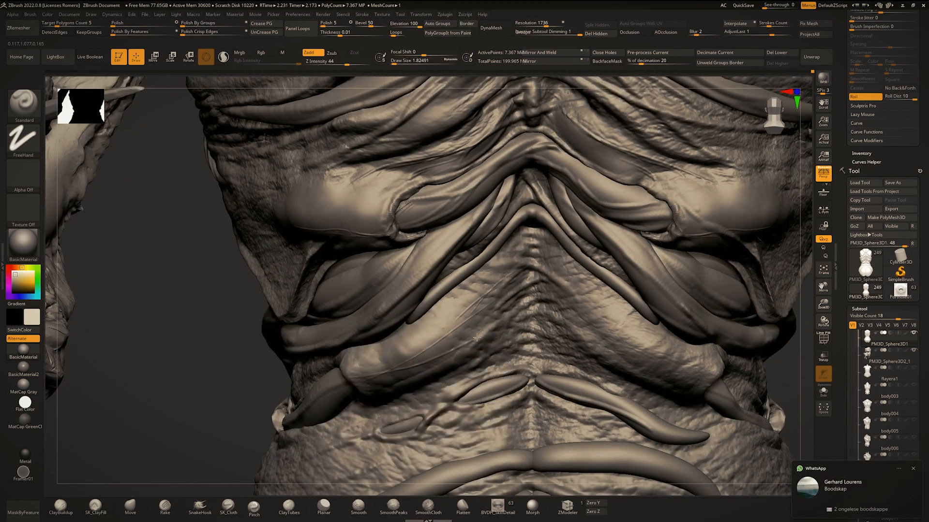
alt+right_drag(513, 297, 450, 300)
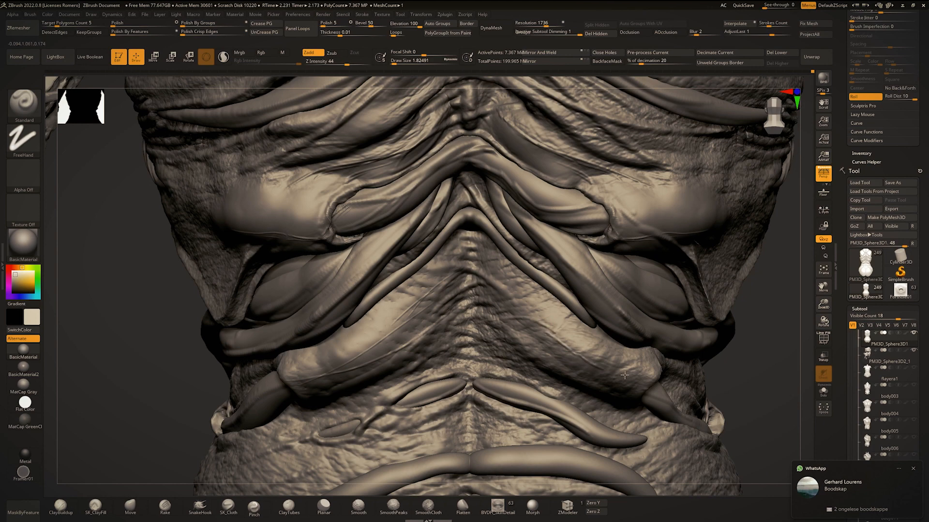
Sculpt thin creases across the smooth bulges at the outer ends of the mid-back tendons at Draw Size about 1.8.
alt+right_drag(548, 363, 577, 433)
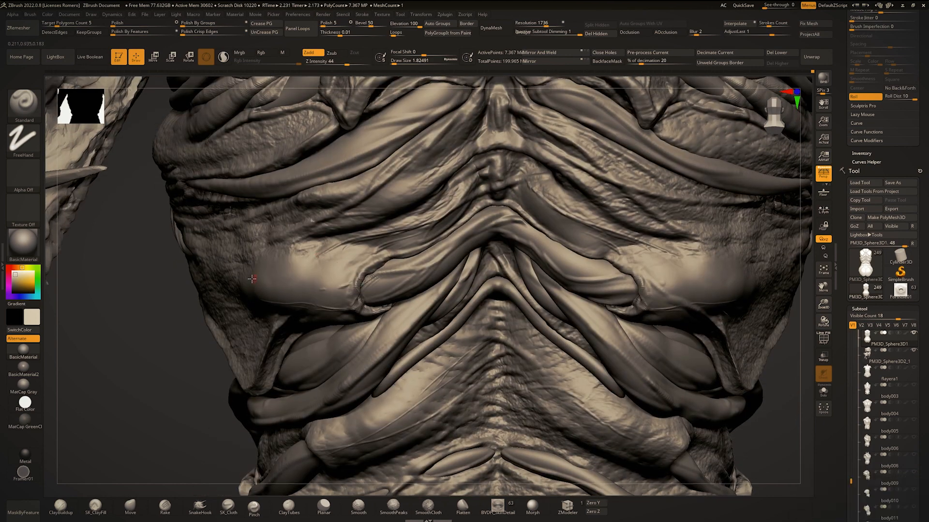
alt+right_drag(586, 260, 450, 299)
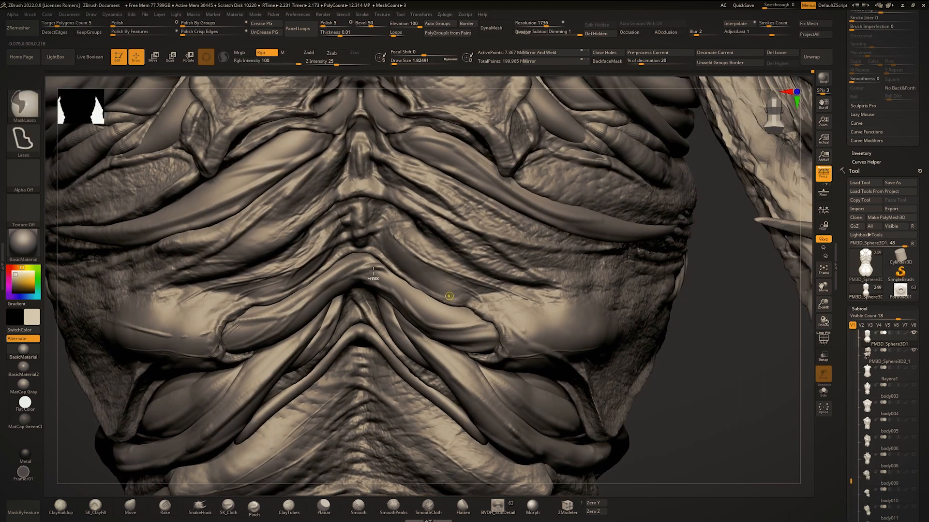
ctrl+right_drag(373, 274, 504, 297)
drag(506, 297, 645, 353)
mouse_move(645, 353)
alt+right_down()
mouse_move(556, 290)
mouse_move(485, 257)
alt+right_up()
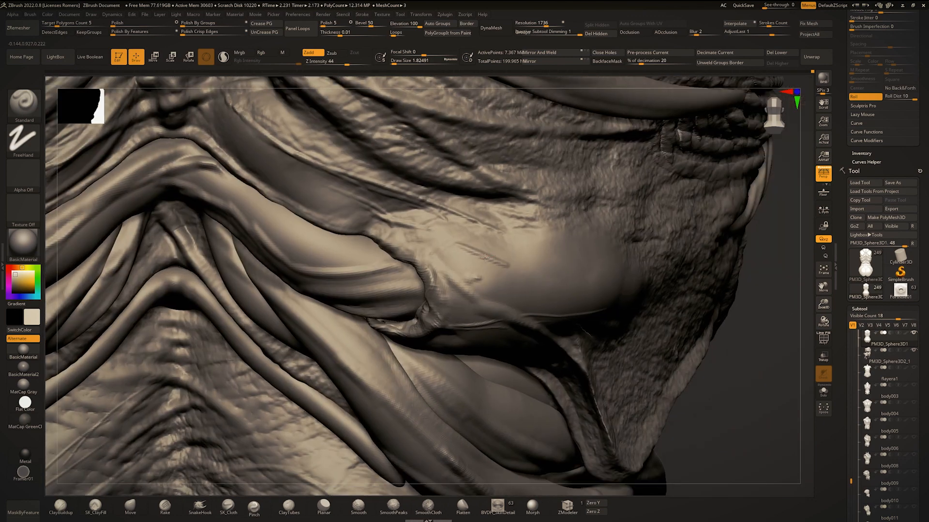
drag(417, 238, 376, 228)
mouse_move(481, 250)
ctrl+right_down()
mouse_move(383, 237)
mouse_move(387, 261)
ctrl+right_up()
mouse_move(416, 262)
ctrl+right_down()
mouse_move(527, 257)
mouse_move(508, 254)
mouse_move(493, 289)
ctrl+right_up()
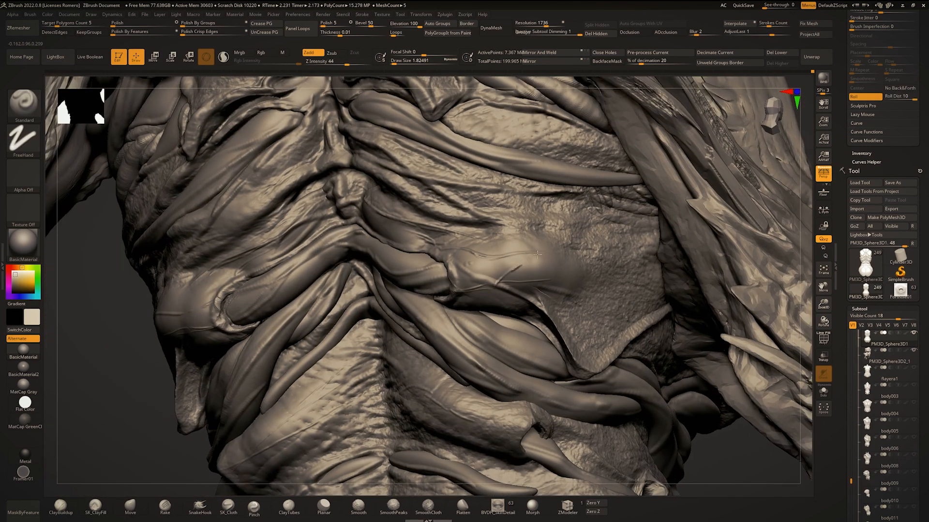
Enlarge the Standard brush to Draw Size about 5.8 and 10.5 around the tendon junction at the spine.
ctrl+right_drag(610, 261, 489, 252)
mouse_move(411, 244)
ctrl+right_down()
mouse_move(489, 242)
mouse_move(411, 237)
ctrl+right_up()
mouse_move(411, 237)
right_down()
mouse_move(438, 256)
mouse_move(452, 285)
right_up()
key(space)
drag(454, 290, 449, 290)
right_drag(411, 271, 464, 252)
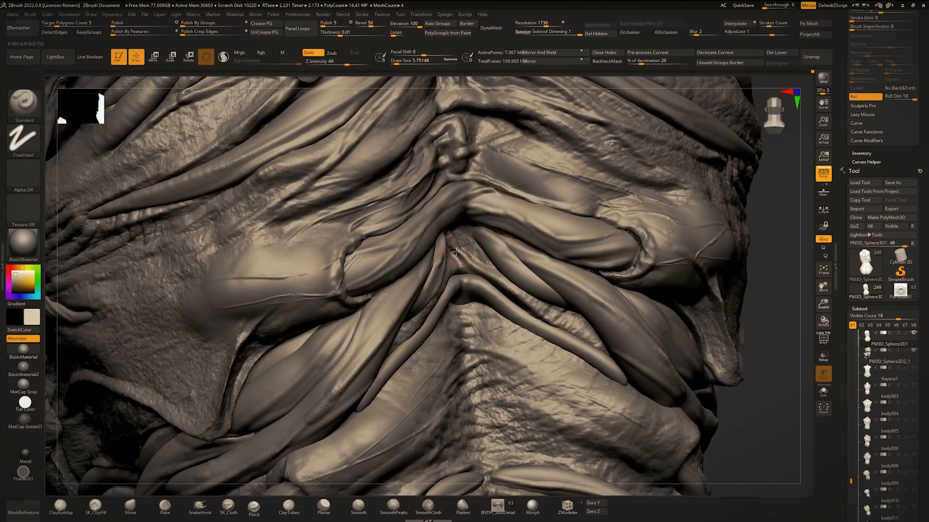
key(space)
drag(461, 252, 466, 252)
Review the creature's back, hips and arms from a distance and at an angle.
ctrl+right_drag(460, 240, 411, 230)
mouse_move(488, 234)
ctrl+right_down()
mouse_move(448, 222)
mouse_move(462, 325)
ctrl+right_up()
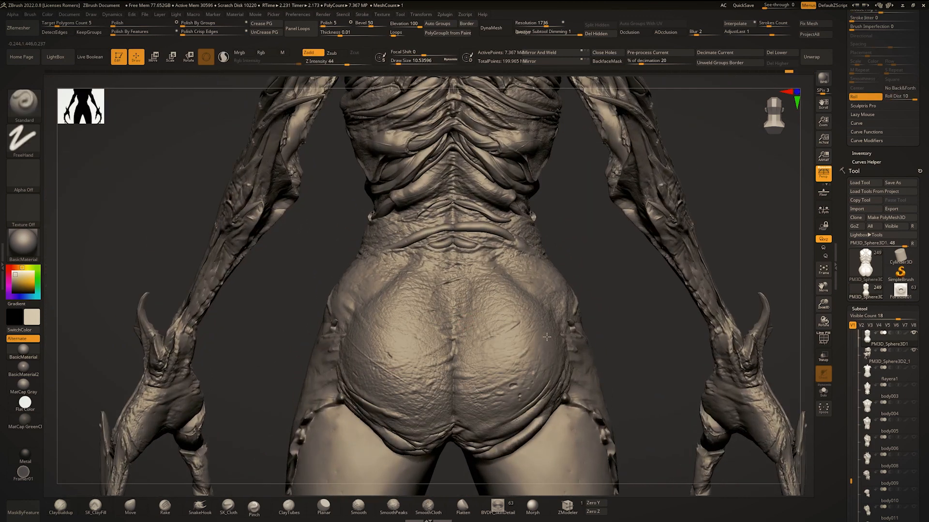
ctrl+right_drag(546, 337, 503, 266)
right_drag(503, 266, 481, 314)
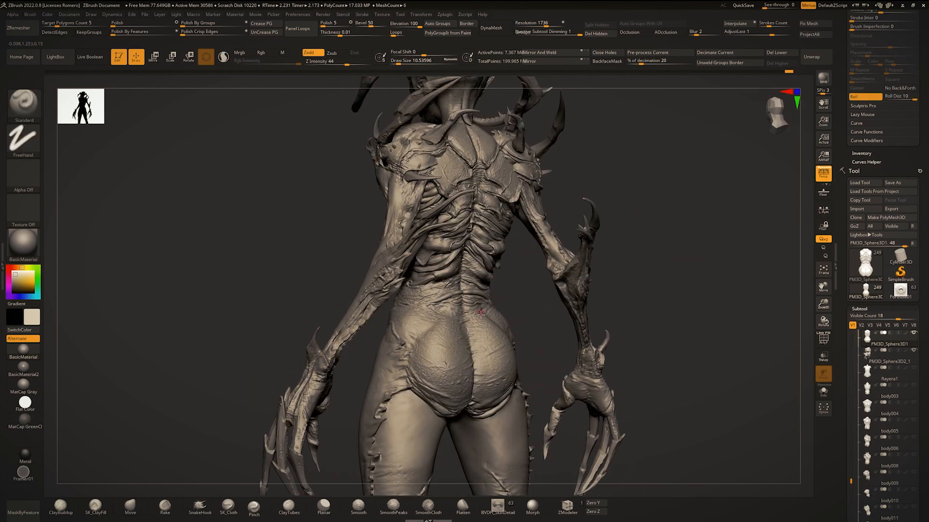
Isolate the torso subtool in Solo mode for work on the lower back and buttocks.
shift+right_drag(427, 364, 511, 196)
key(ctrl+shift+s)
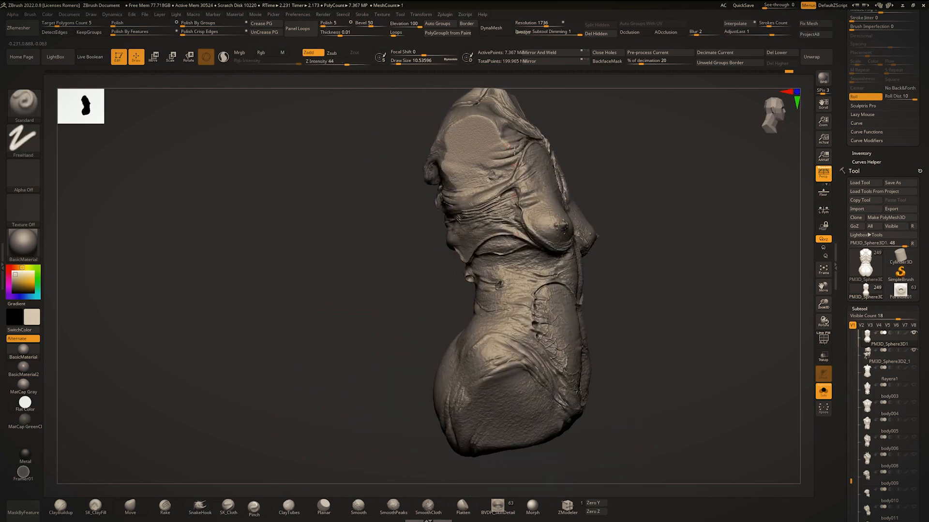
ctrl+right_drag(514, 151, 459, 298)
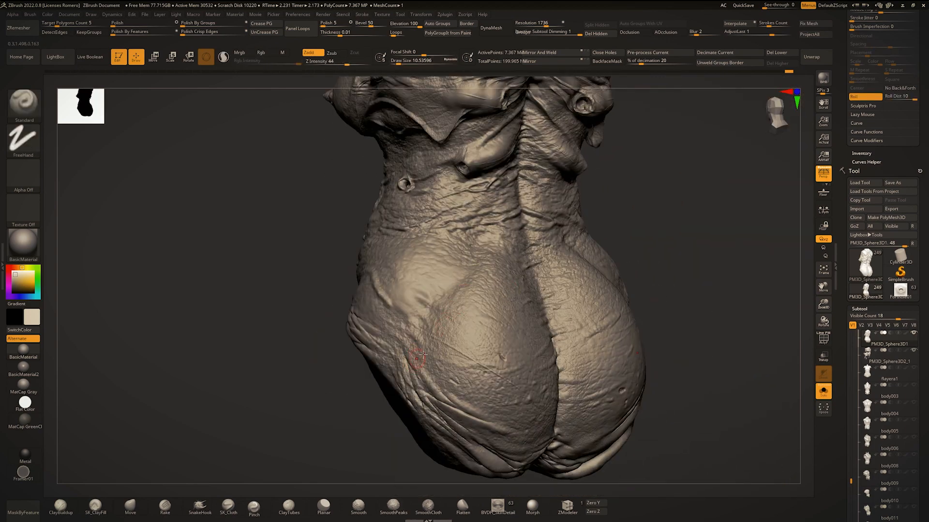
Try carving a groove along the upper buttock with the Orb_Cracks brush at Draw Size about 41.
key(2)
key(space)
drag(424, 358, 433, 358)
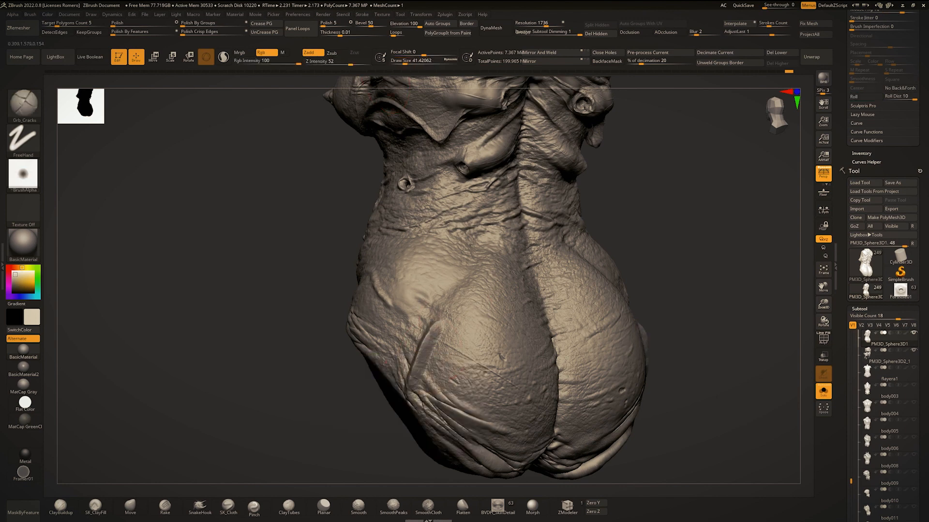
drag(503, 260, 526, 274)
mouse_move(526, 275)
right_down()
mouse_move(576, 290)
mouse_move(570, 242)
mouse_move(542, 246)
right_up()
ctrl+right_drag(541, 247, 530, 293)
key(ctrl+z)
Carve a groove from the outer hip over the upper buttock with Orb_Cracks at Draw Size about 34.8.
key(space)
drag(530, 294, 528, 294)
right_drag(488, 262, 389, 383)
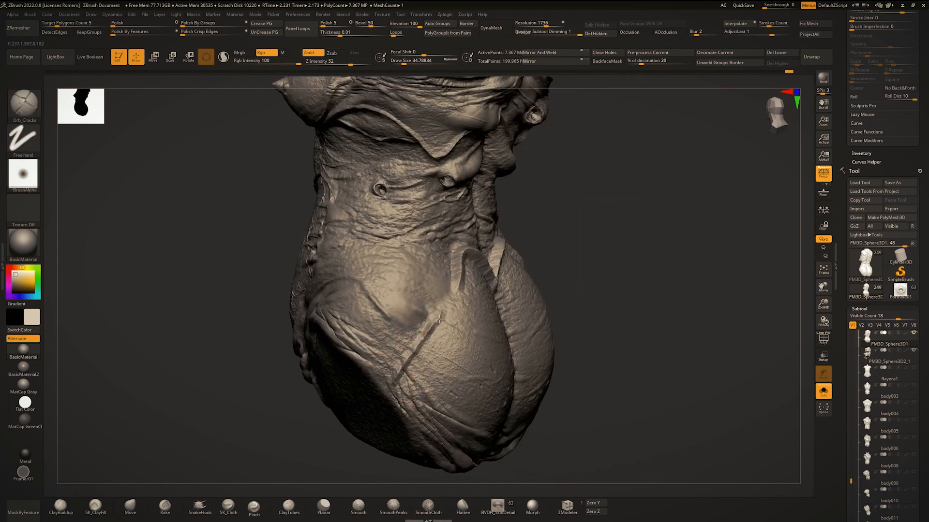
right_drag(402, 364, 396, 380)
Shape the edges of the V-shaped buttock groove with the Standard brush at Draw Size about 11.7 and 15.6.
key(b)
key(s)
key(t)
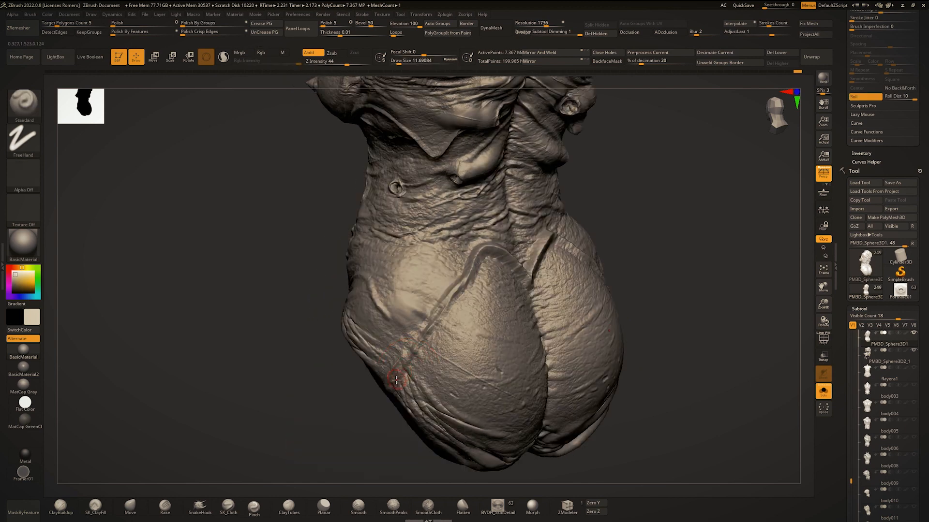
right_drag(455, 299, 460, 303)
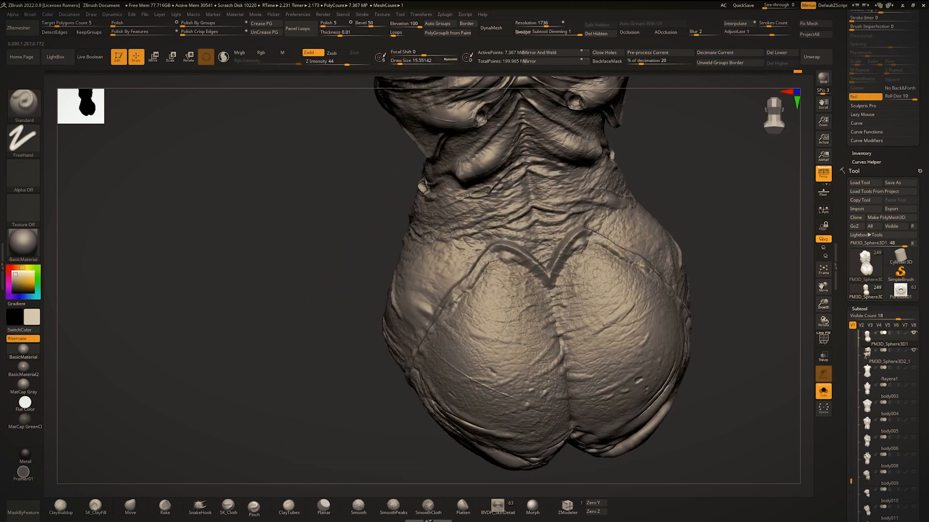
Build up the skin beneath the central V of the groove with the ClayBuildup brush at Draw Size about 32.7.
click(65, 58)
click(57, 57)
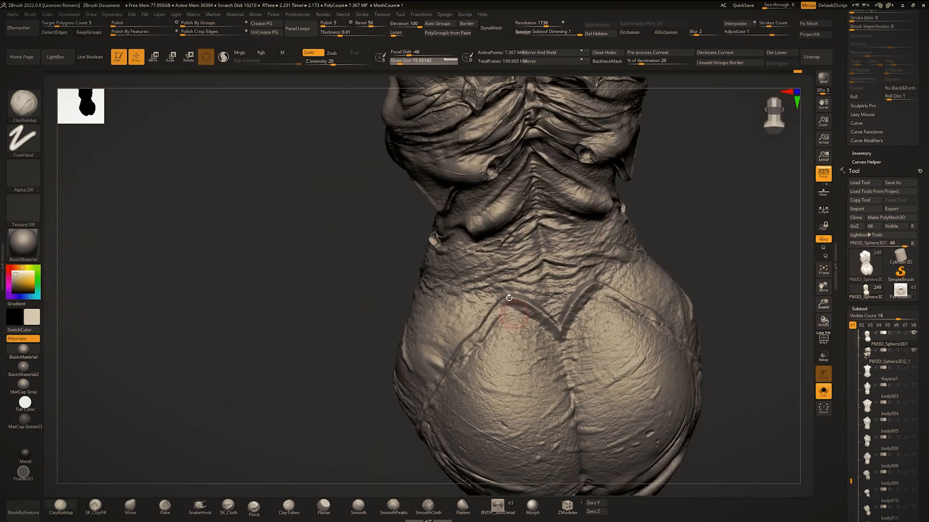
mouse_move(509, 297)
alt+right_down()
mouse_move(636, 309)
mouse_move(449, 275)
mouse_move(413, 282)
alt+right_up()
mouse_move(548, 232)
right_down()
mouse_move(506, 242)
mouse_move(493, 199)
right_up()
mouse_move(493, 198)
right_down()
mouse_move(549, 224)
mouse_move(517, 231)
mouse_move(566, 227)
mouse_move(629, 249)
right_up()
mouse_move(629, 249)
ctrl+right_down()
mouse_move(634, 291)
mouse_move(660, 283)
ctrl+right_up()
key(])
right_drag(477, 266, 472, 269)
key(space)
key(space)
mouse_move(472, 269)
mouse_down()
mouse_move(487, 267)
mouse_move(477, 272)
mouse_up()
key(space)
drag(467, 273, 485, 271)
key(space)
drag(485, 291, 483, 291)
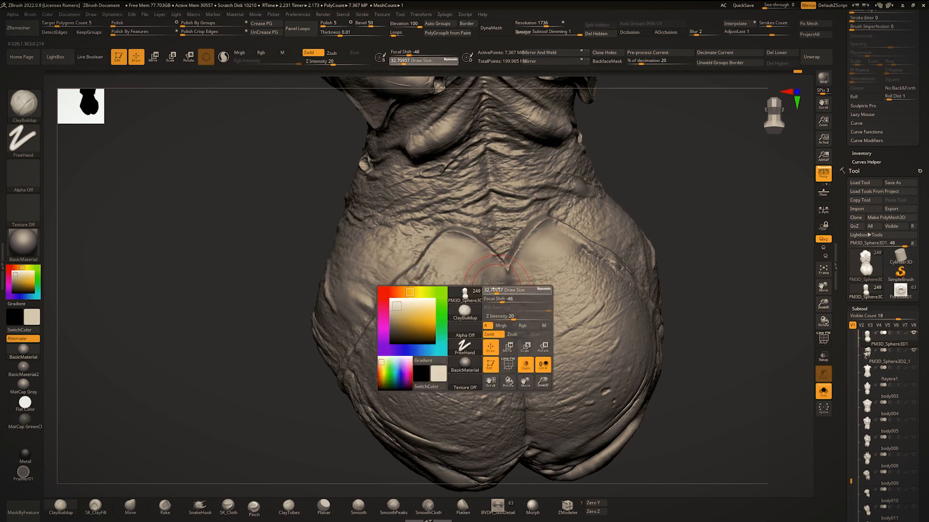
Build up the buttock surface along the outer part of the groove with ClayBuildup at Draw Size about 30.7.
mouse_move(449, 246)
mouse_down()
mouse_move(427, 276)
mouse_move(473, 266)
mouse_up()
drag(416, 283, 445, 251)
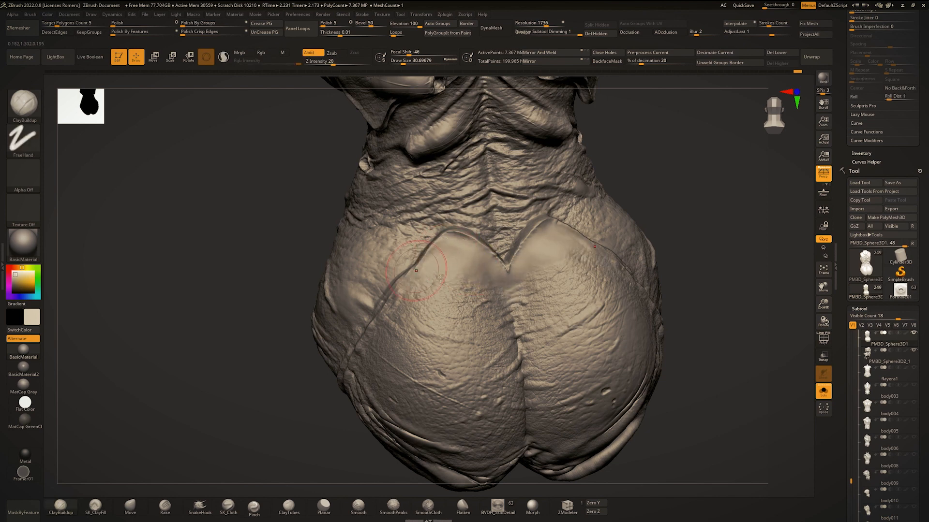
mouse_move(440, 279)
ctrl+right_down()
mouse_move(430, 218)
mouse_move(462, 217)
mouse_move(477, 252)
mouse_move(476, 283)
mouse_move(454, 271)
ctrl+right_up()
ctrl+right_drag(455, 270, 451, 288)
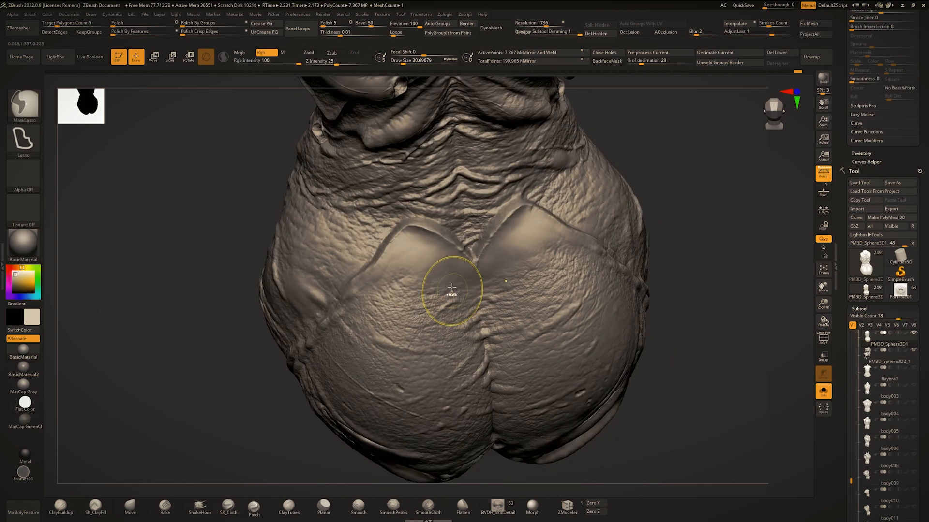
Try refining the groove's upper rim with the ClayBuildup brush at Draw Size about 20.
key(space)
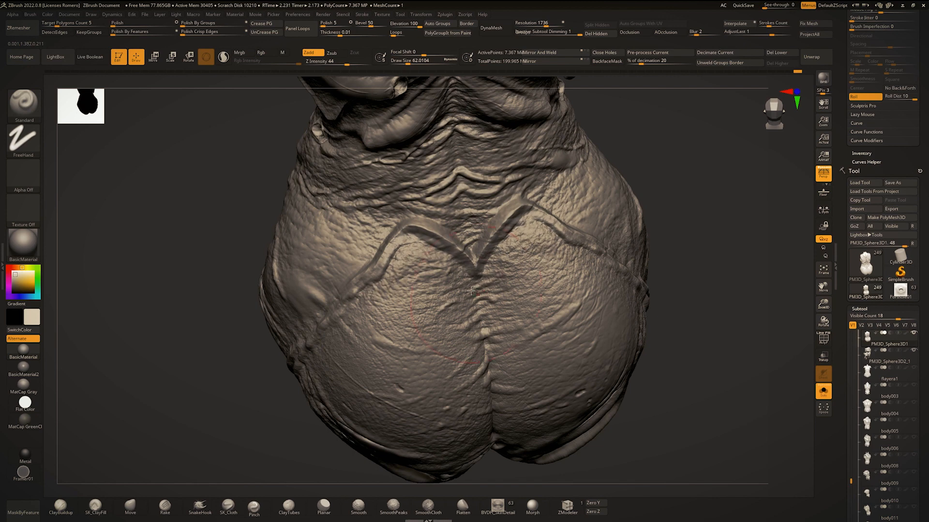
right_drag(471, 291, 455, 278)
key(space)
key(1)
key(space)
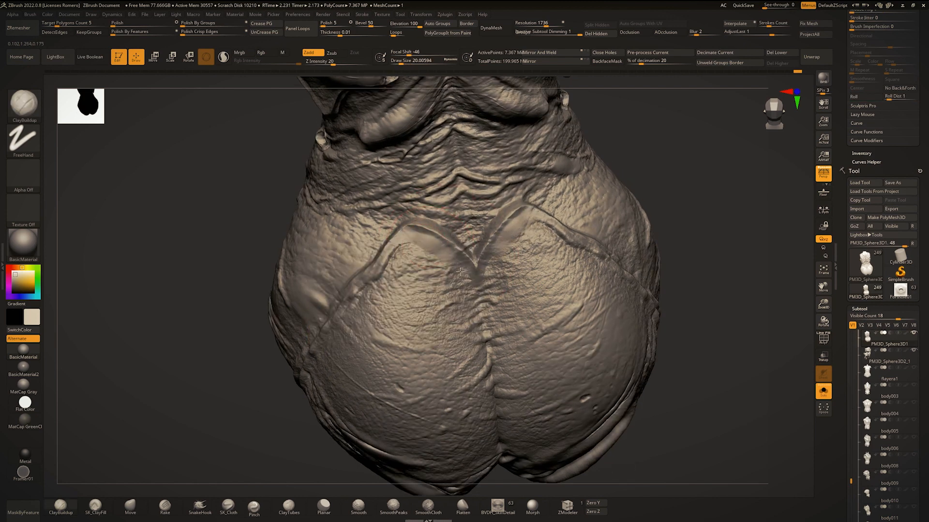
key(space)
drag(460, 272, 405, 244)
key(space)
mouse_move(362, 258)
right_down()
mouse_move(428, 251)
mouse_move(391, 271)
right_up()
key(2)
mouse_move(391, 271)
ctrl+right_down()
mouse_move(396, 234)
mouse_move(406, 272)
ctrl+right_up()
mouse_move(406, 271)
right_down()
mouse_move(456, 275)
mouse_move(405, 274)
mouse_move(443, 272)
mouse_move(430, 237)
mouse_move(478, 239)
mouse_move(471, 238)
right_up()
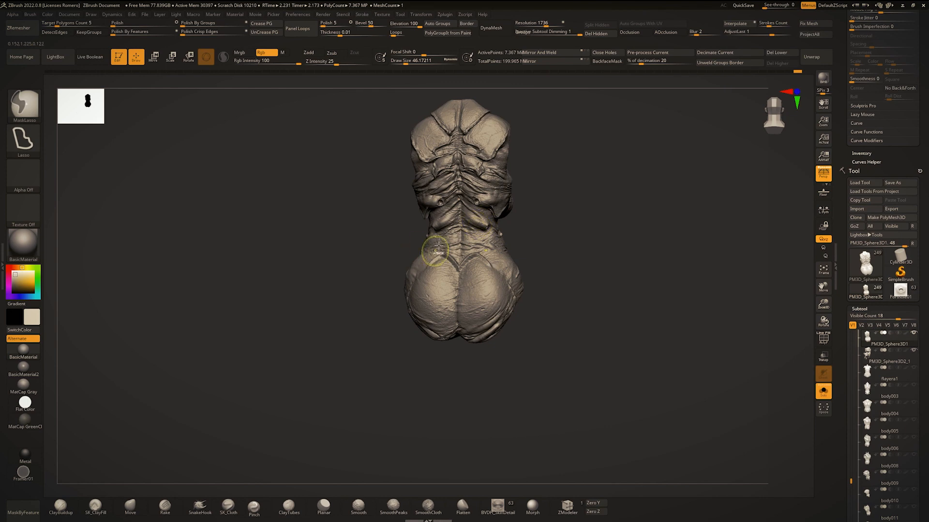
Mask both buttocks with MaskLasso, following an arched upper edge from the outer hip to the cleft.
mouse_move(462, 226)
ctrl+right_down()
mouse_move(465, 264)
mouse_move(454, 264)
ctrl+right_up()
mouse_move(454, 264)
ctrl+right_down()
mouse_move(458, 216)
mouse_move(479, 220)
mouse_move(488, 269)
ctrl+right_up()
mouse_move(489, 269)
right_down()
mouse_move(471, 273)
mouse_move(484, 270)
right_up()
mouse_move(484, 270)
ctrl+right_down()
mouse_move(489, 305)
mouse_move(508, 309)
ctrl+right_up()
mouse_move(381, 365)
alt+right_down()
mouse_move(391, 338)
mouse_move(379, 360)
alt+right_up()
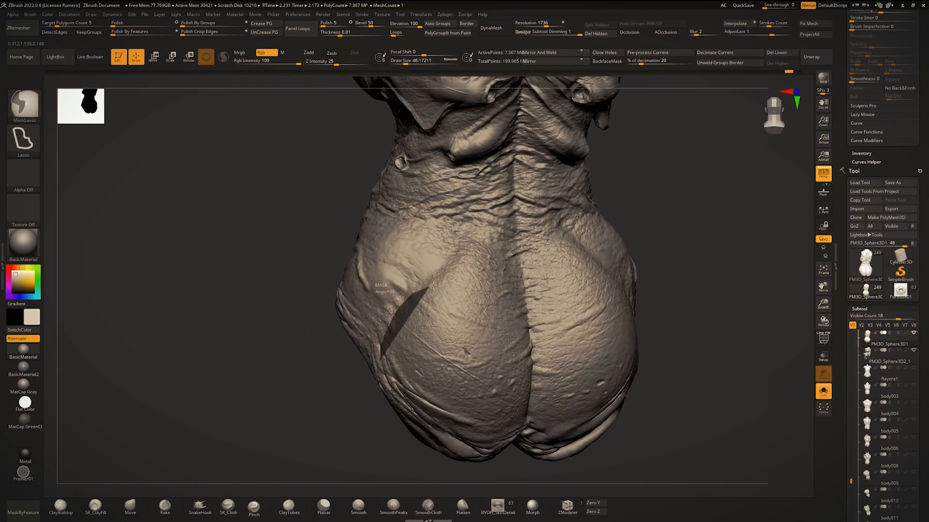
ctrl+drag(528, 278, 529, 280)
mouse_move(529, 279)
right_down()
mouse_move(544, 280)
mouse_move(521, 282)
mouse_move(528, 251)
right_up()
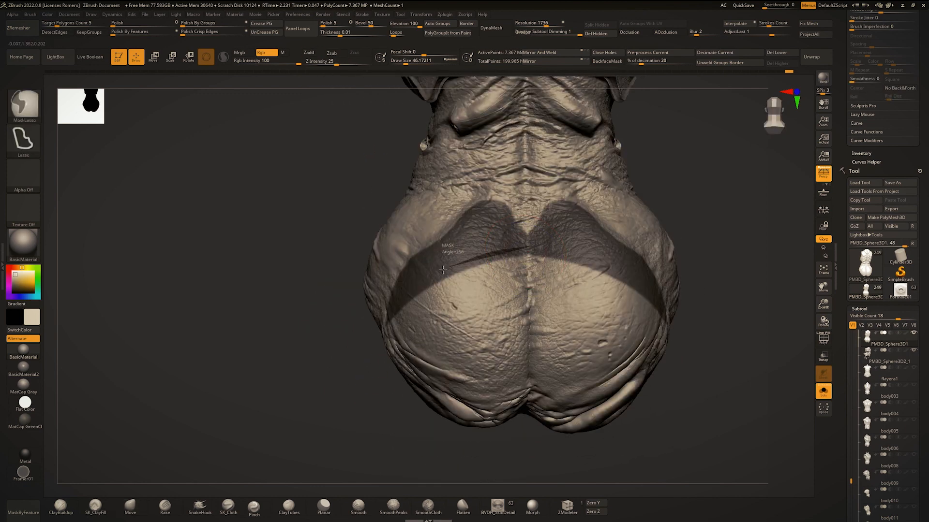
mouse_move(432, 376)
ctrl+mouse_down()
mouse_move(534, 404)
mouse_move(550, 272)
ctrl+mouse_up()
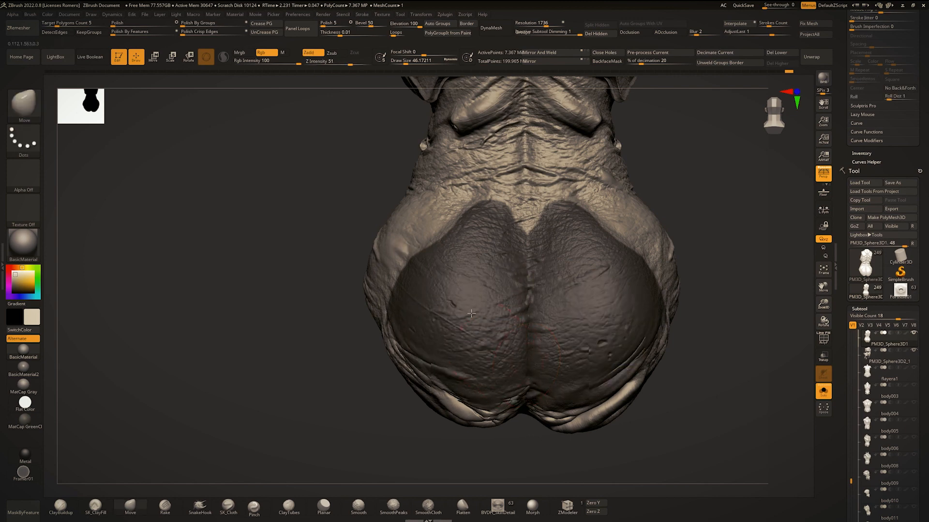
Refine the side boundary of the buttock mask along the hip and the cut thigh surface.
alt+right_drag(532, 300, 520, 279)
mouse_move(373, 368)
ctrl+mouse_down()
mouse_move(503, 323)
mouse_move(481, 312)
ctrl+mouse_up()
mouse_move(450, 312)
right_down()
mouse_move(483, 314)
mouse_move(471, 312)
right_up()
right_drag(404, 295, 459, 324)
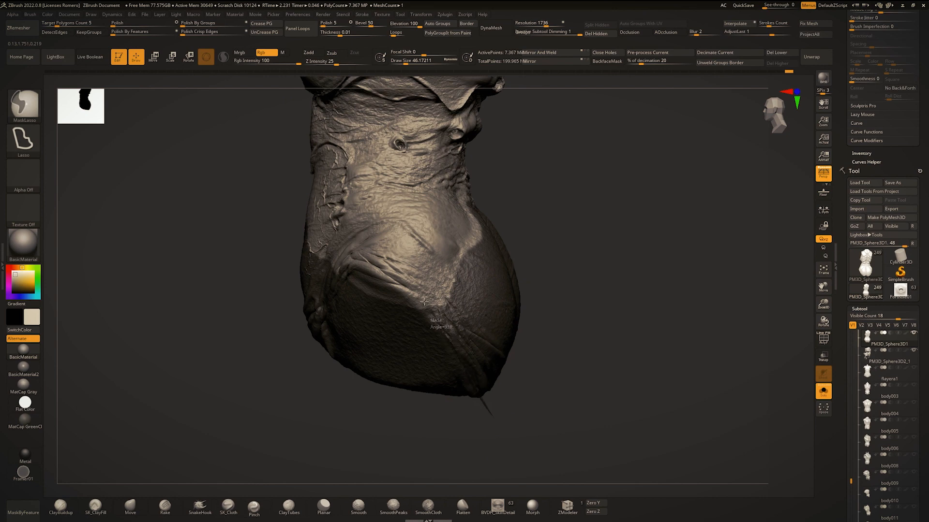
mouse_move(424, 301)
ctrl+mouse_down()
mouse_move(211, 184)
mouse_move(269, 439)
mouse_move(278, 435)
ctrl+mouse_up()
mouse_move(278, 367)
right_down()
mouse_move(334, 310)
mouse_move(310, 194)
mouse_move(493, 219)
mouse_move(461, 282)
mouse_move(479, 263)
mouse_move(464, 320)
right_up()
ctrl+click(493, 219)
key(ctrl+i)
right_drag(358, 339, 392, 350)
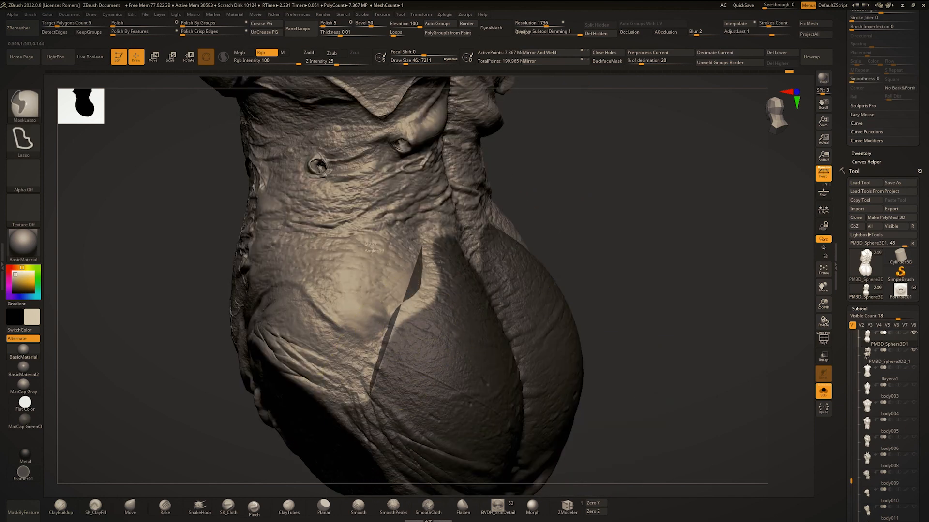
Extend the mask's upper outer edge on the buttock and adjust it around the front hip and cut thigh.
ctrl+drag(471, 246, 508, 352)
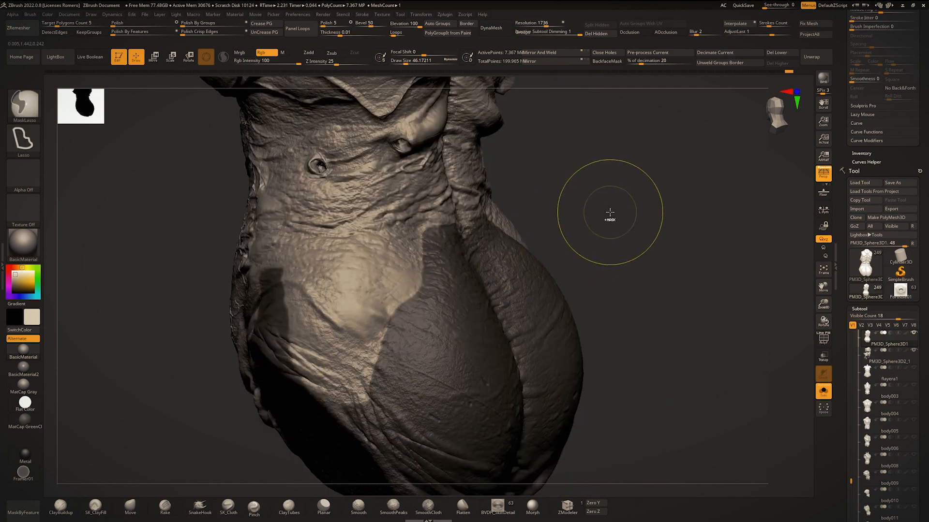
mouse_move(309, 353)
alt+right_down()
mouse_move(476, 233)
mouse_move(469, 189)
alt+right_up()
right_drag(425, 213, 476, 218)
ctrl+drag(430, 352, 461, 287)
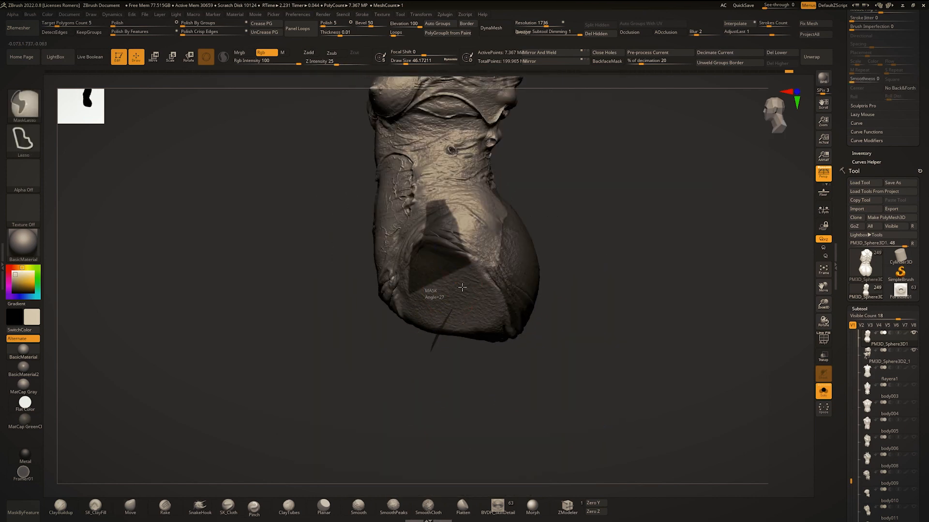
ctrl+drag(485, 198, 202, 290)
right_drag(595, 189, 537, 179)
mouse_move(537, 179)
alt+right_down()
mouse_move(448, 250)
mouse_move(465, 302)
alt+right_up()
right_drag(489, 242, 471, 233)
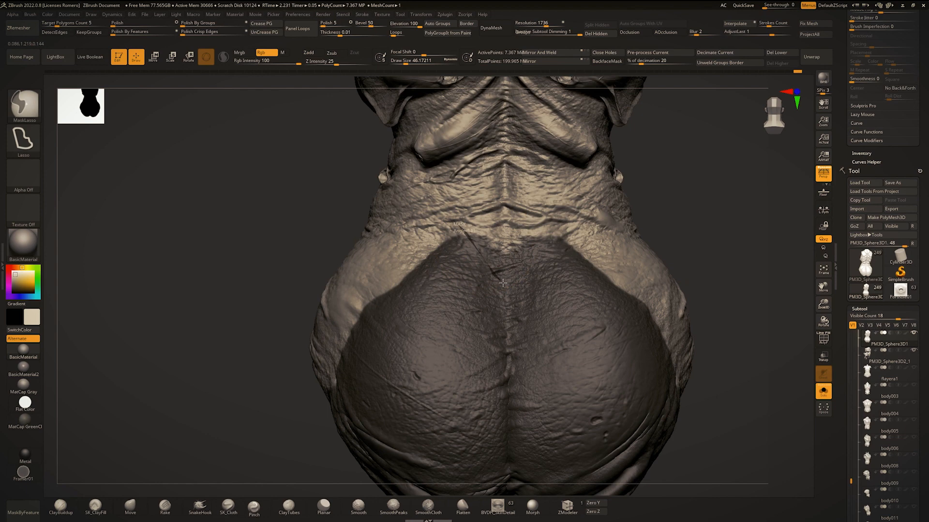
Unmask a notch above the buttock cleft and invert the mask to leave only the buttocks editable.
ctrl+alt+drag(503, 283, 495, 197)
mouse_move(621, 241)
ctrl+right_down()
mouse_move(648, 183)
mouse_move(561, 222)
mouse_move(470, 241)
ctrl+right_up()
ctrl+click(647, 184)
Move the unmasked buttocks outward from the body with the transform gizmo.
key(w)
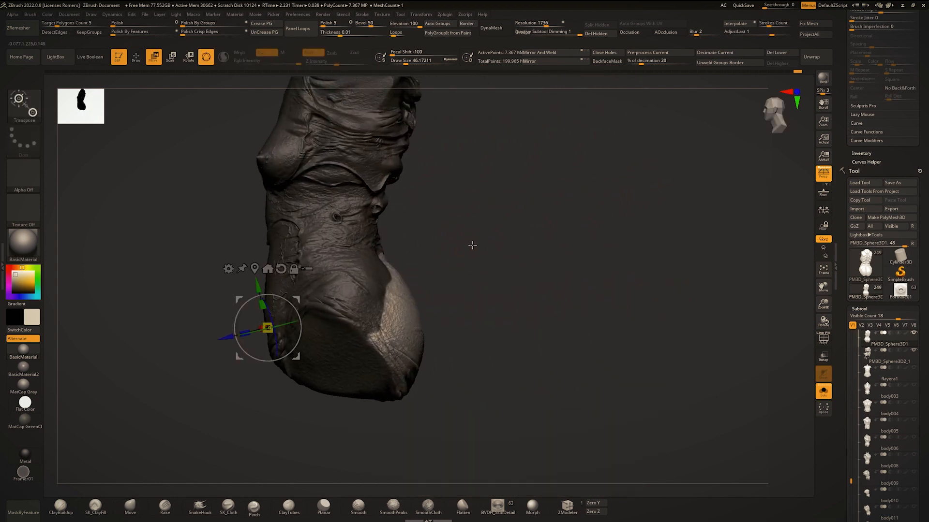
click(390, 325)
drag(428, 293, 432, 283)
key(q)
shift+right_drag(438, 280, 362, 276)
right_drag(430, 271, 334, 295)
Adjust the lasso mask around the outer hip and the top of the buttocks.
ctrl+drag(329, 301, 346, 315)
ctrl+right_drag(378, 290, 411, 252)
mouse_move(411, 252)
right_down()
mouse_move(449, 256)
mouse_move(438, 309)
right_up()
ctrl+drag(448, 235, 464, 270)
ctrl+click(309, 310)
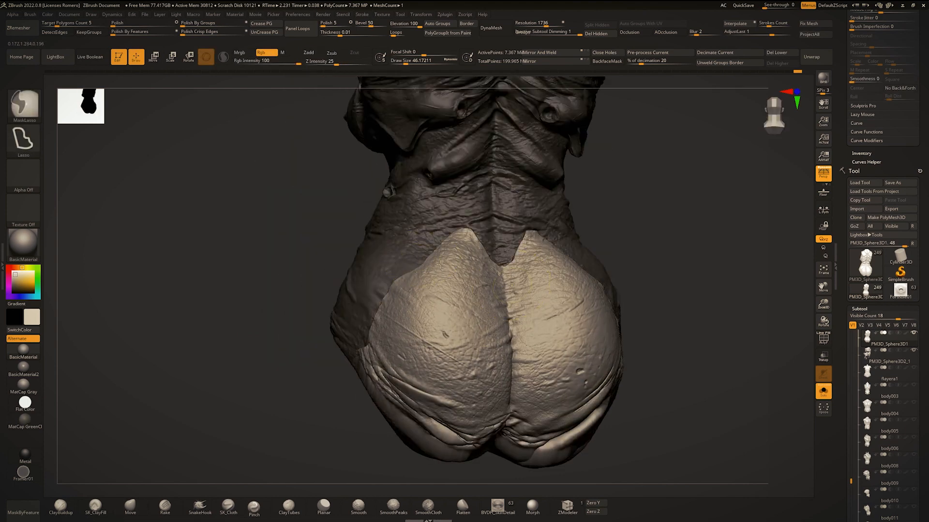
Shape the raised outer buttock edge with the Move brush at Draw Size about 10.5 and clear the mask.
right_drag(348, 299, 430, 290)
drag(382, 290, 363, 280)
ctrl+right_drag(362, 280, 373, 310)
drag(387, 309, 395, 326)
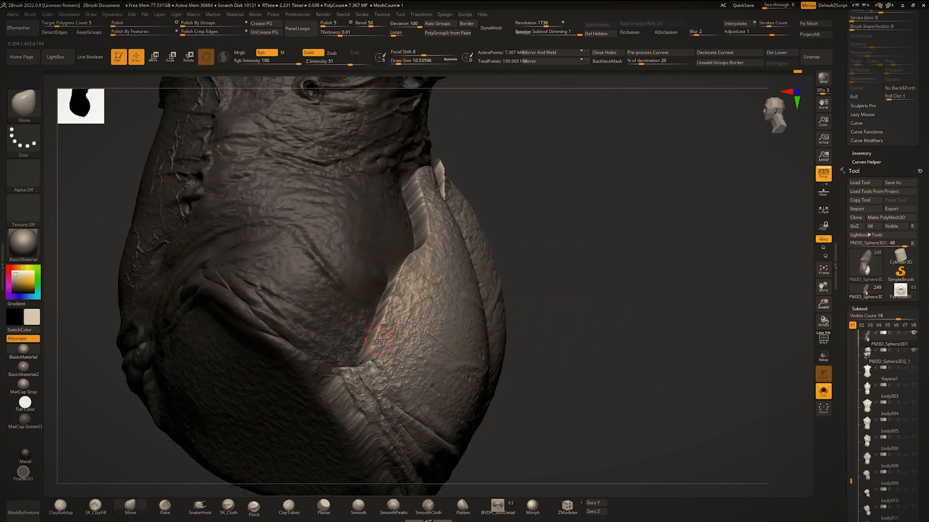
key(ctrl+shift+a)
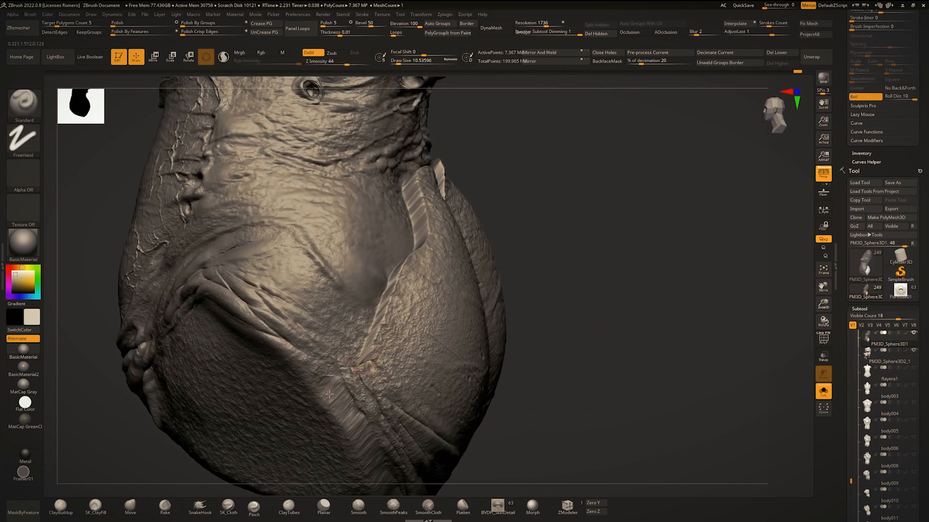
Sculpt a ridge along the raised buttock edge with the Standard brush at Draw Size about 10.5 and 5.8.
right_drag(364, 361, 285, 356)
drag(372, 351, 394, 280)
mouse_move(373, 367)
right_down()
mouse_move(425, 385)
mouse_move(382, 358)
right_up()
right_drag(414, 259, 383, 334)
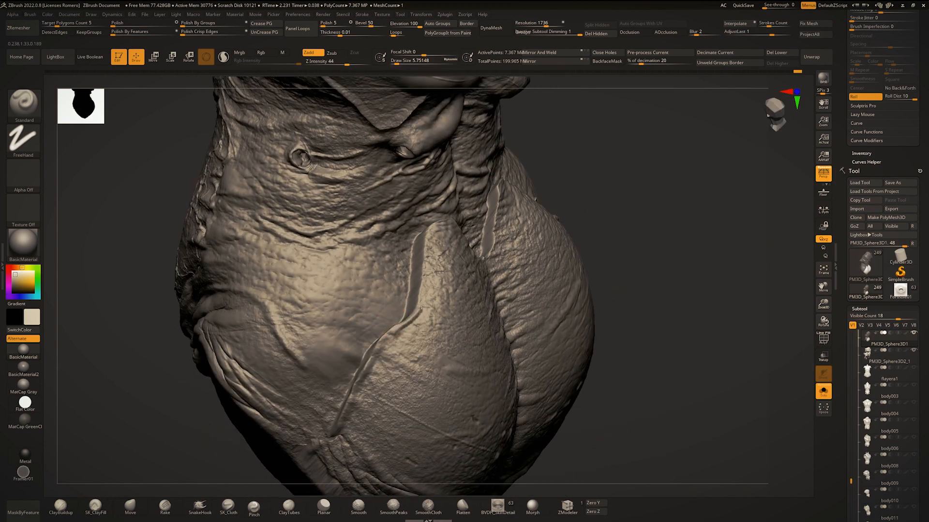
mouse_move(354, 397)
right_down()
mouse_move(419, 250)
mouse_move(504, 311)
mouse_move(509, 344)
right_up()
mouse_move(510, 302)
right_down()
mouse_move(512, 283)
mouse_move(493, 296)
mouse_move(481, 274)
mouse_move(464, 271)
mouse_move(524, 265)
right_up()
ctrl+right_drag(438, 283, 441, 302)
mouse_move(441, 302)
right_down()
mouse_move(457, 286)
mouse_move(463, 305)
mouse_move(484, 310)
mouse_move(387, 333)
mouse_move(369, 376)
mouse_move(367, 350)
right_up()
Carve along the upper buttock edge with the DamStandard brush at Draw Size about 36.9 and 18.5.
key(bracketleft)
key(b)
key(d)
key(s)
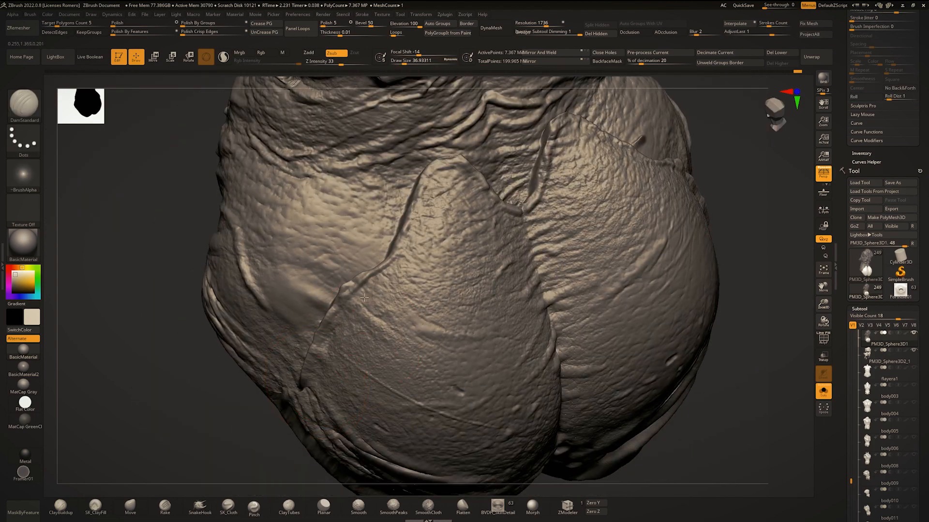
mouse_move(450, 179)
right_down()
mouse_move(445, 194)
mouse_move(455, 183)
right_up()
mouse_move(522, 225)
ctrl+right_down()
mouse_move(508, 193)
mouse_move(451, 254)
ctrl+right_up()
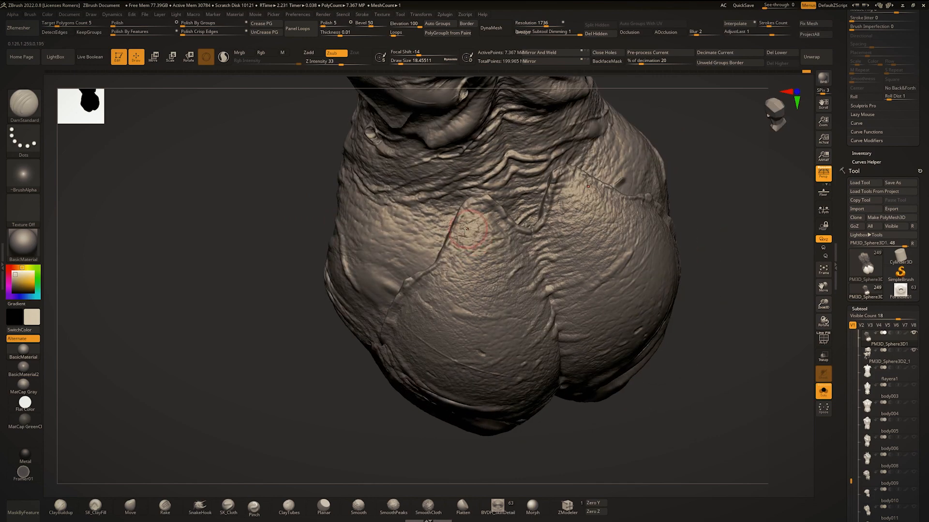
Deepen the crease along the outer buttock edge and upper peak with DamStandard at Draw Size about 21.6 and 26.9.
mouse_move(475, 219)
right_down()
mouse_move(424, 231)
mouse_move(445, 237)
right_up()
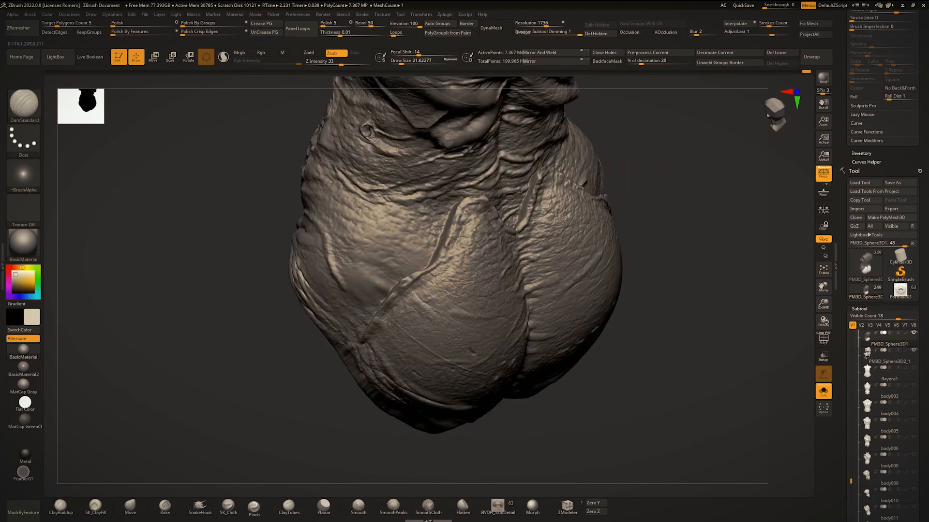
right_drag(380, 335, 362, 349)
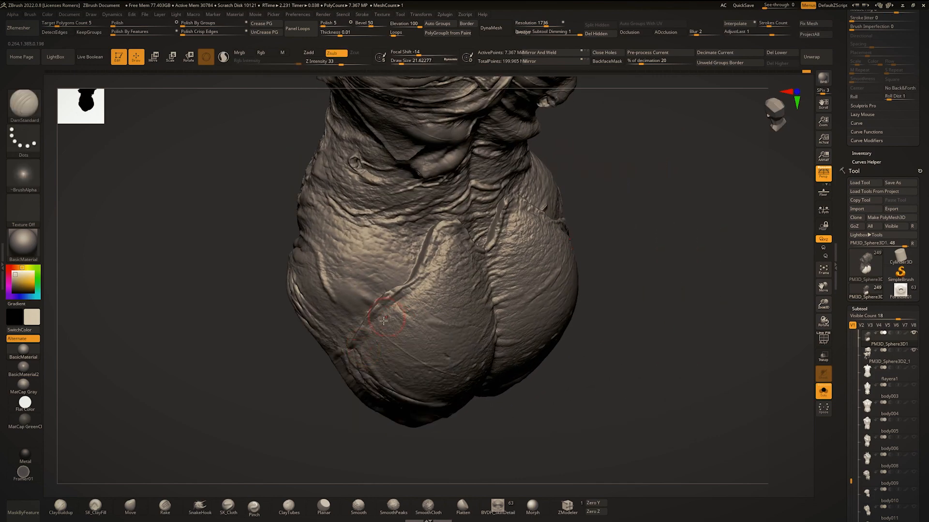
key(space)
click(371, 334)
mouse_move(528, 212)
right_down()
mouse_move(452, 242)
mouse_move(459, 167)
mouse_move(500, 212)
mouse_move(457, 254)
mouse_move(499, 253)
mouse_move(467, 241)
right_up()
ctrl+right_drag(468, 241, 409, 338)
key(space)
ctrl+right_drag(439, 292, 431, 340)
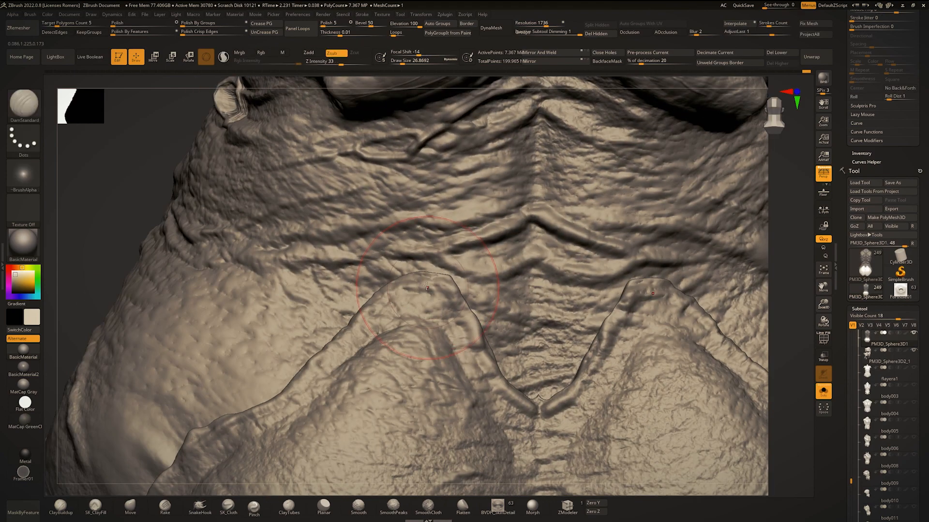
Adjust the shape of the peaked upper buttock ridge with the Move brush.
key(b)
key(m)
key(v)
key(space)
drag(440, 282, 427, 282)
right_drag(426, 281, 439, 286)
Add thin raised lines along the peaked buttock ridge with the Standard brush at Draw Size about 3.7.
key(space)
key(b)
key(s)
key(t)
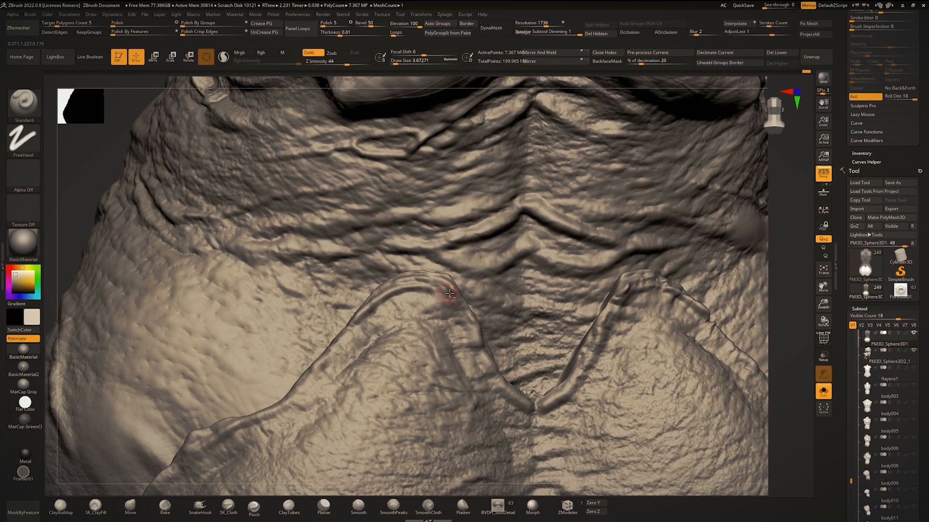
alt+right_drag(449, 293, 440, 254)
drag(284, 358, 331, 307)
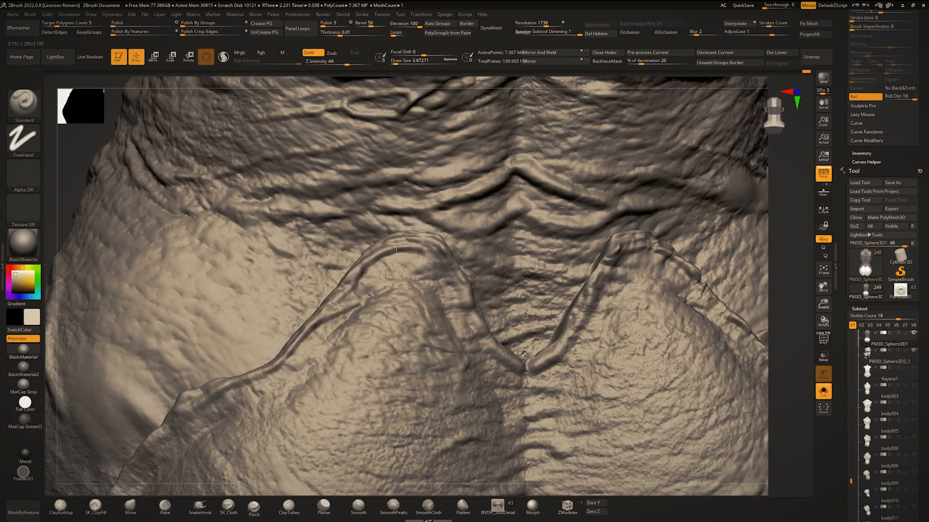
alt+right_drag(395, 246, 424, 195)
ctrl+right_drag(411, 290, 396, 217)
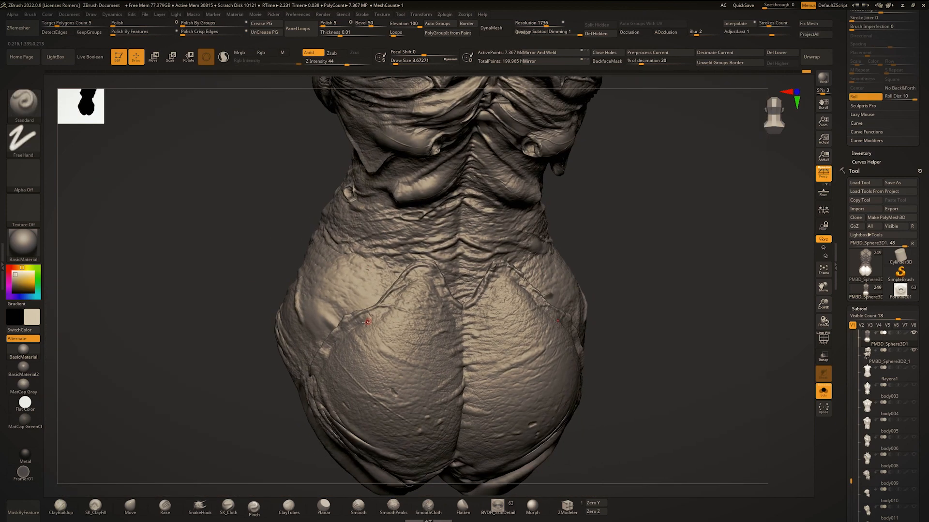
Review the buttock edges from several angles and frame the whole torso.
mouse_move(417, 291)
ctrl+right_down()
mouse_move(455, 276)
mouse_move(450, 218)
mouse_move(435, 290)
ctrl+right_up()
mouse_move(338, 334)
right_down()
mouse_move(400, 351)
mouse_move(369, 353)
mouse_move(371, 274)
mouse_move(329, 306)
right_up()
ctrl+right_drag(329, 306, 423, 286)
key(shift+s)
key(shift+s)
key(f)
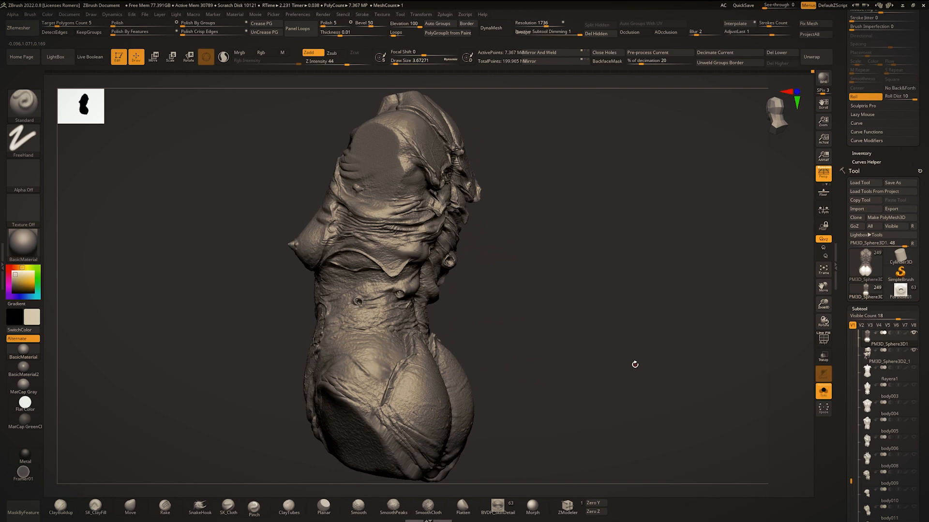
Examine the buttock edges against the whole creature by viewing it complete from behind at several angles.
mouse_move(626, 365)
right_down()
mouse_move(530, 373)
mouse_move(560, 377)
mouse_move(557, 354)
mouse_move(593, 326)
right_up()
mouse_move(645, 241)
right_down()
mouse_move(688, 261)
mouse_move(662, 251)
mouse_move(665, 233)
mouse_move(770, 141)
right_up()
key(ctrl+shift+s)
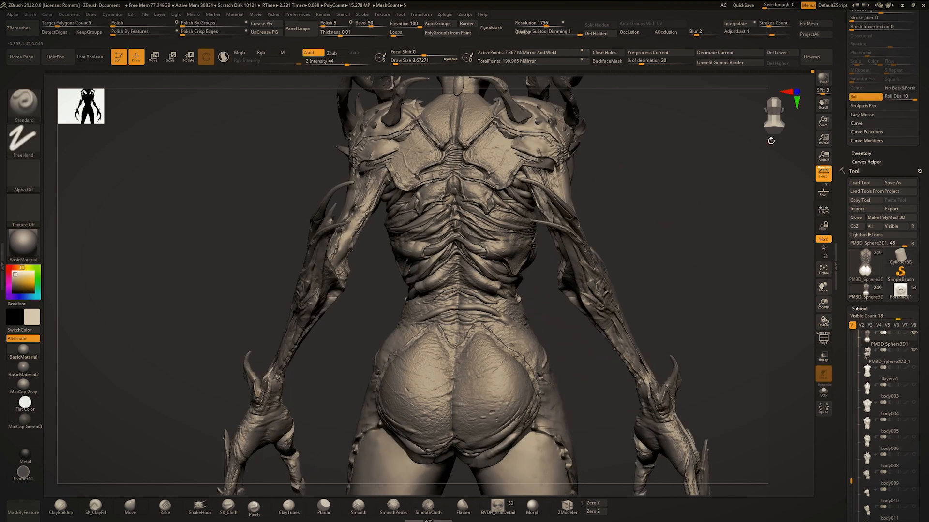
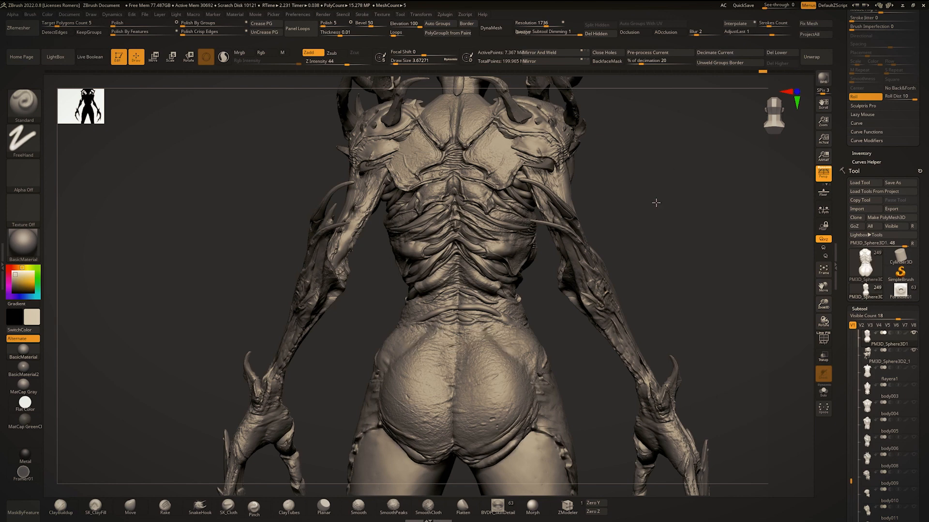
right_drag(655, 202, 655, 215)
key(ctrl+shift+s)
ctrl+right_drag(657, 247, 673, 189)
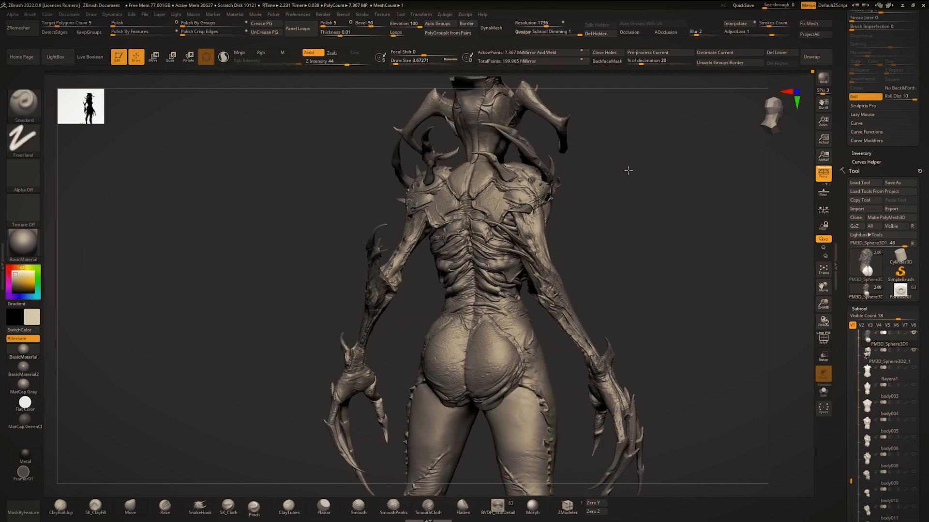
drag(690, 183, 681, 153)
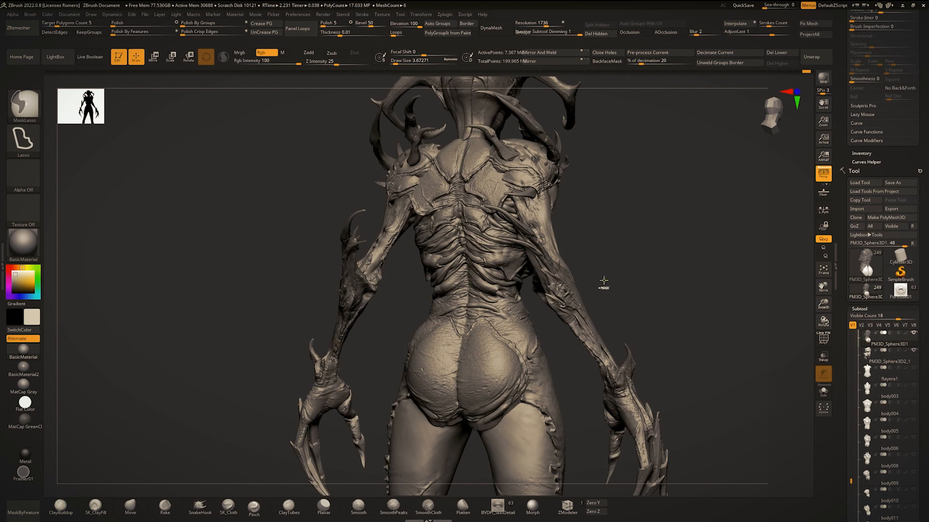
Step back through the undo history to the buttock shape before the peaked skin edges were sculpted.
key(ctrl+z)
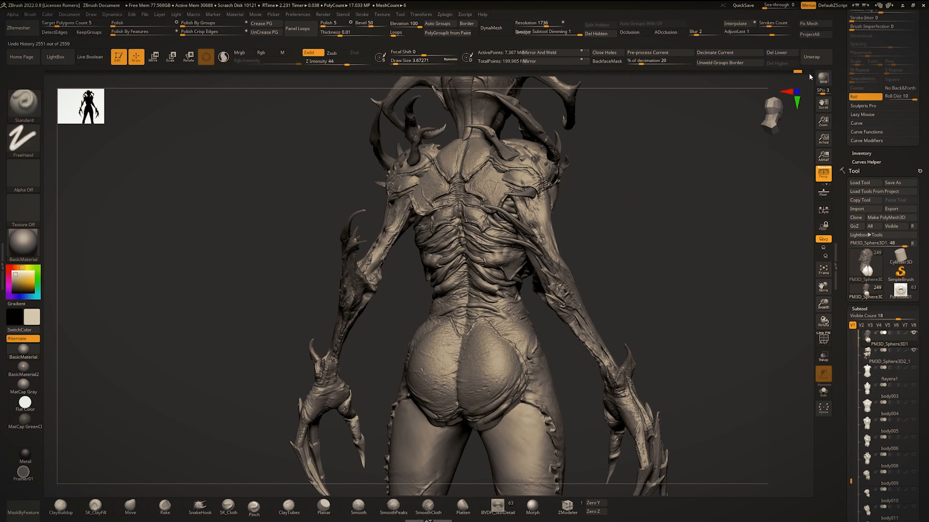
click(792, 72)
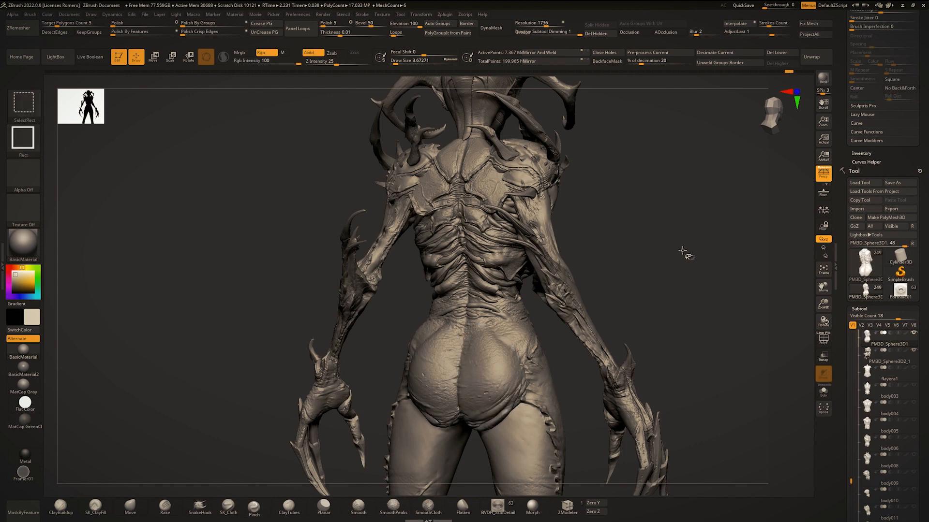
key(ctrl+shift+z)
mouse_move(648, 278)
ctrl+mouse_down()
mouse_move(684, 210)
mouse_move(762, 228)
ctrl+mouse_up()
click(723, 189)
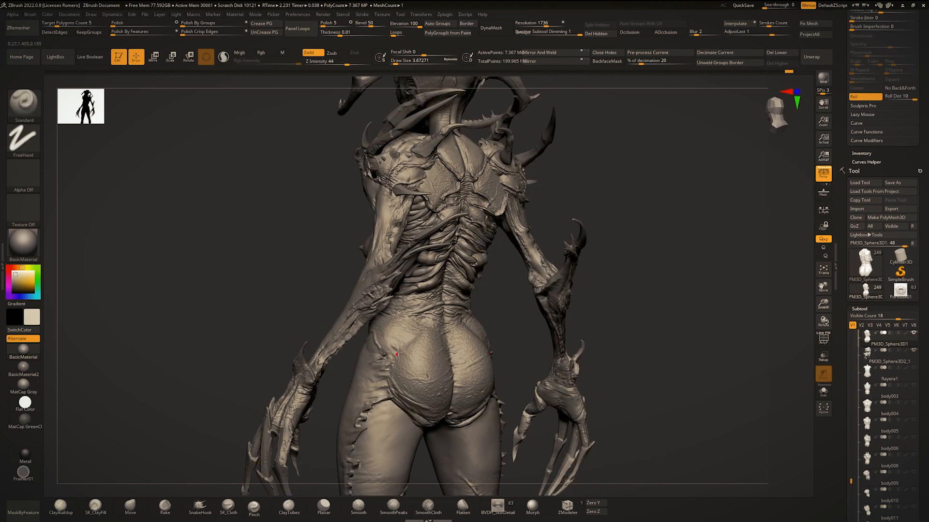
Examine the torso surface from the side and front, isolated and with the full creature shown.
mouse_move(411, 326)
shift+right_down()
mouse_move(372, 329)
mouse_move(421, 323)
mouse_move(434, 337)
mouse_move(567, 291)
mouse_move(522, 290)
shift+right_up()
ctrl+right_drag(522, 290, 517, 265)
key(shift+s)
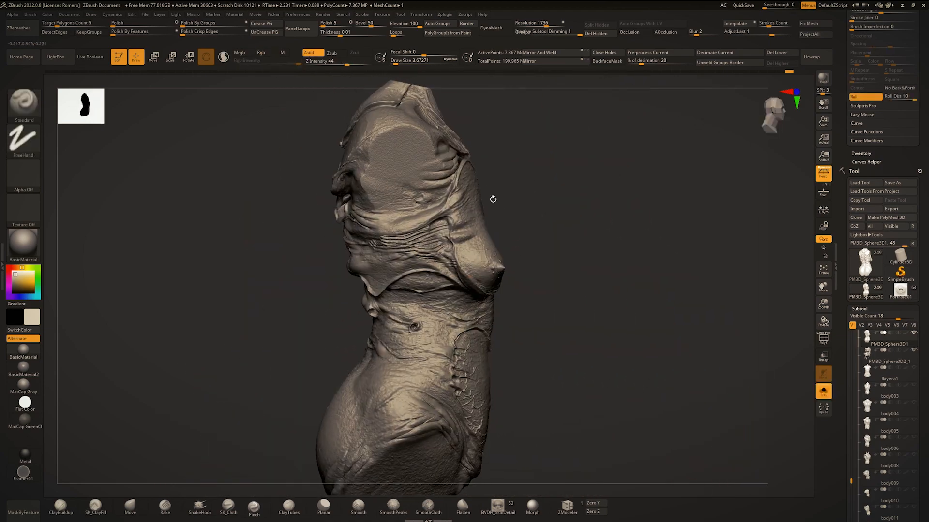
right_drag(457, 288, 412, 292)
ctrl+right_drag(411, 292, 421, 319)
key(shift+s)
ctrl+right_drag(487, 224, 478, 267)
key(shift+s)
right_drag(477, 267, 592, 223)
Make the tendon strands under the breast the active subtool and sculpt fine lengthwise ridges on the lower strands with the Standard brush.
key(shift+s)
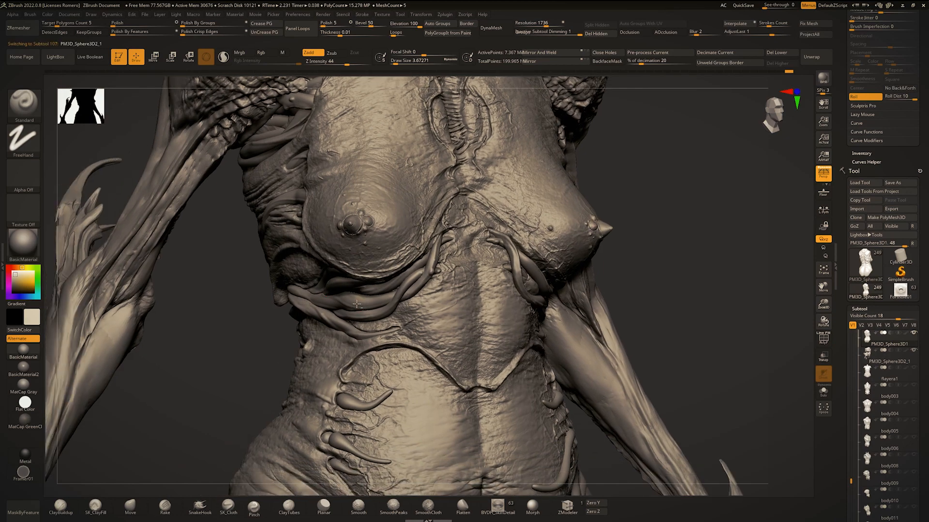
key(shift+s)
ctrl+right_drag(356, 305, 336, 290)
key(shift+s)
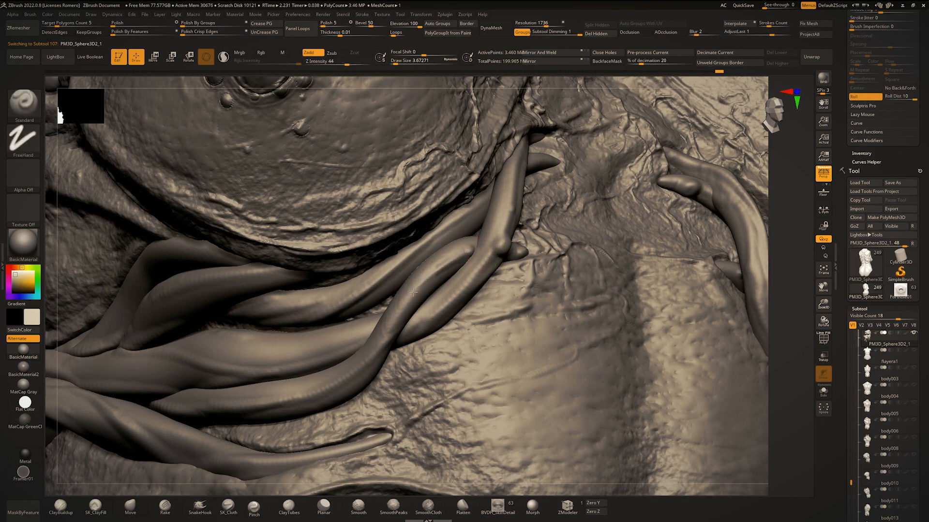
mouse_move(264, 368)
right_down()
mouse_move(338, 384)
mouse_move(338, 365)
right_up()
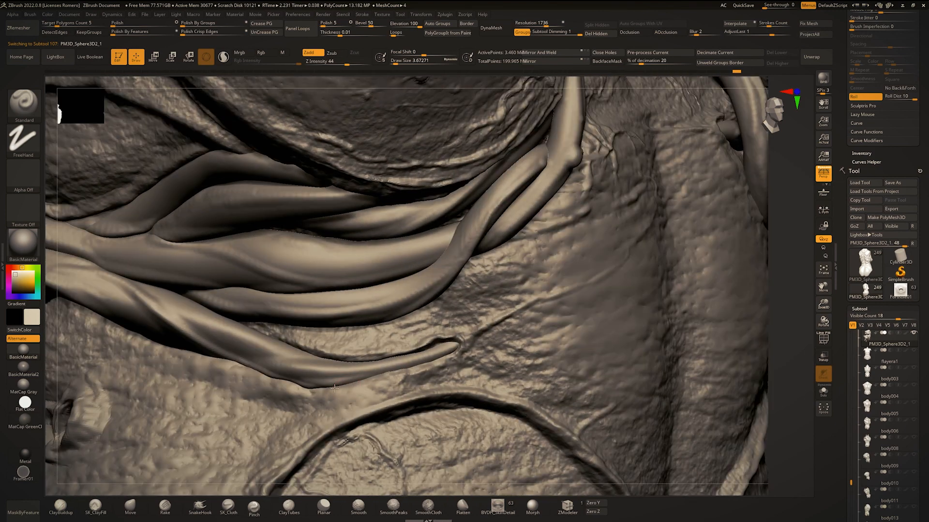
drag(344, 377, 447, 355)
mouse_move(353, 280)
right_down()
mouse_move(407, 289)
mouse_move(229, 298)
right_up()
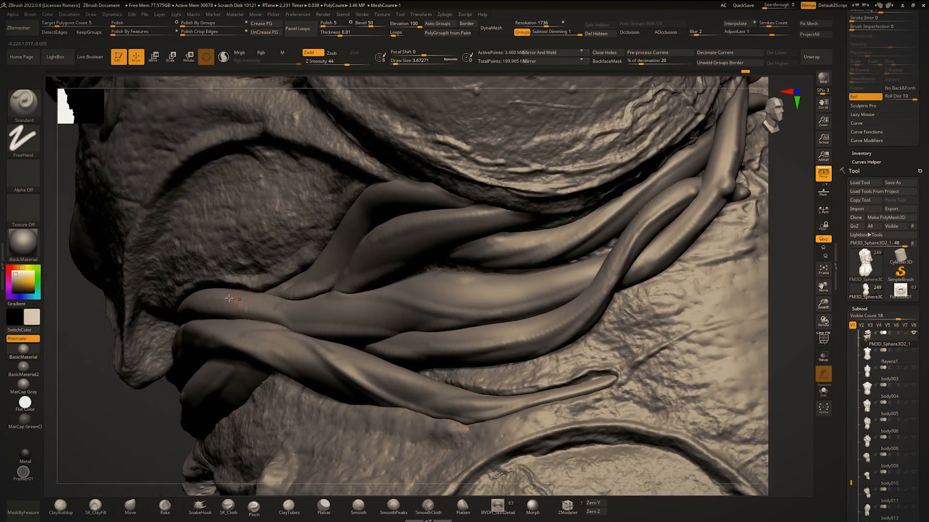
mouse_move(225, 291)
mouse_down()
mouse_move(370, 328)
mouse_move(457, 332)
mouse_up()
mouse_move(474, 332)
ctrl+right_down()
mouse_move(479, 286)
mouse_move(505, 315)
mouse_move(544, 316)
mouse_move(536, 310)
mouse_move(489, 352)
ctrl+right_up()
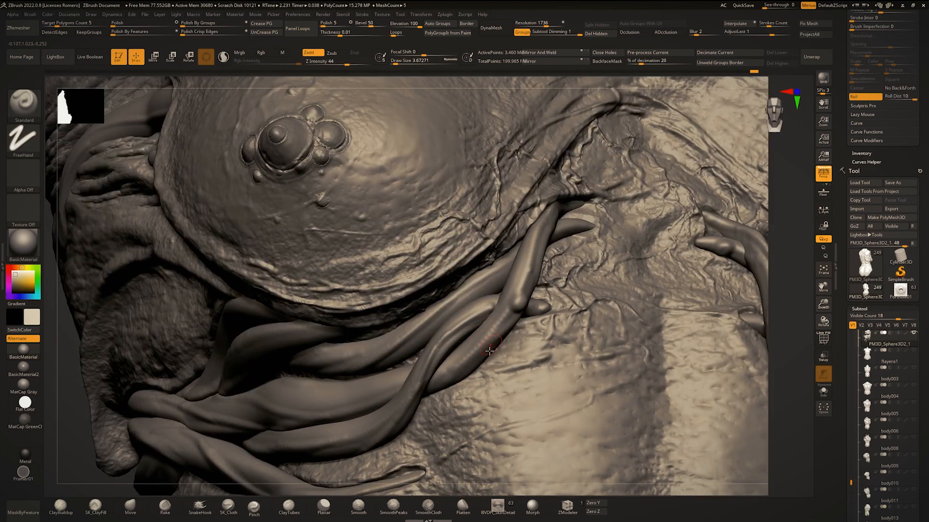
Continue the fine lengthwise ridges along the upper tendon strands under the breast at Draw Size about 3.7.
mouse_move(528, 236)
right_down()
mouse_move(575, 252)
mouse_move(658, 210)
mouse_move(503, 288)
right_up()
drag(519, 281, 358, 342)
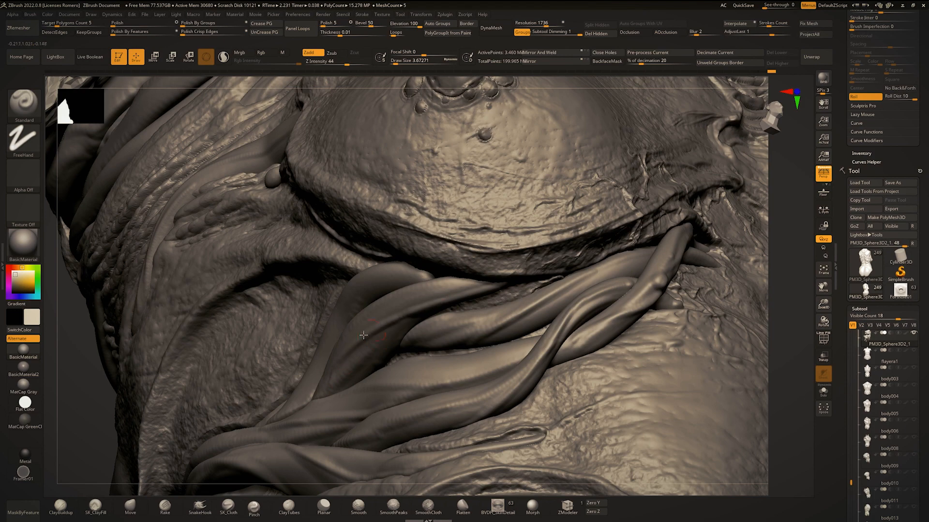
right_drag(363, 334, 436, 280)
alt+right_drag(383, 290, 425, 276)
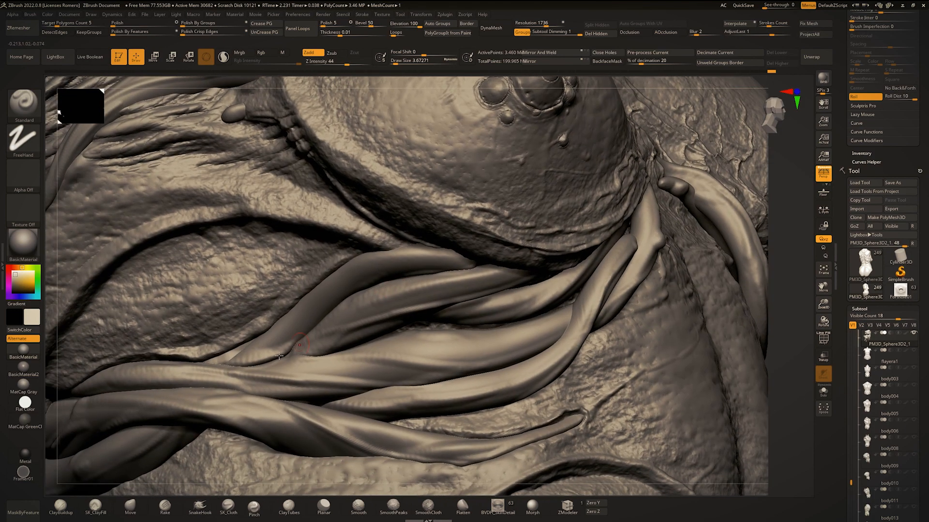
mouse_move(272, 357)
mouse_down()
mouse_move(353, 290)
mouse_move(467, 264)
mouse_up()
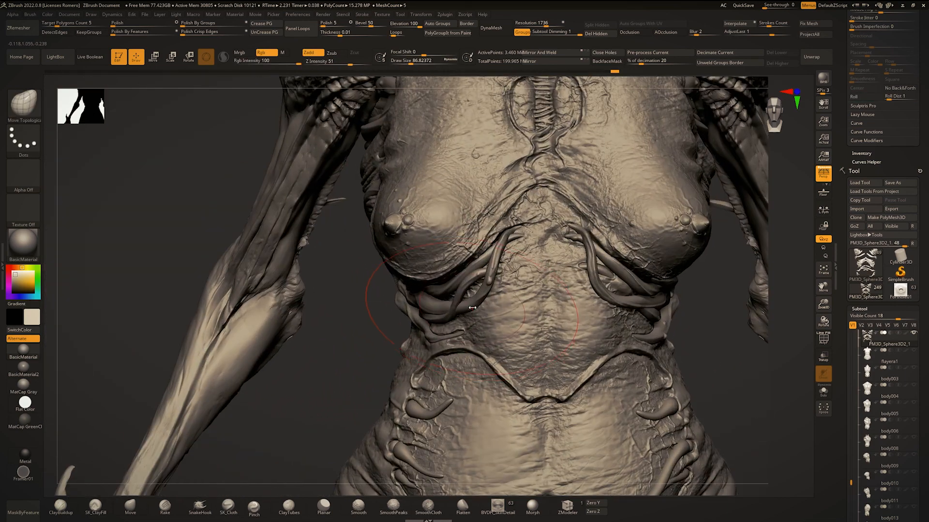
Nudge the tendon strands below the breast with the Move Topological brush at Draw Size about 77.
drag(472, 304, 481, 309)
right_drag(480, 309, 478, 308)
drag(478, 306, 482, 309)
ctrl+right_drag(487, 307, 451, 268)
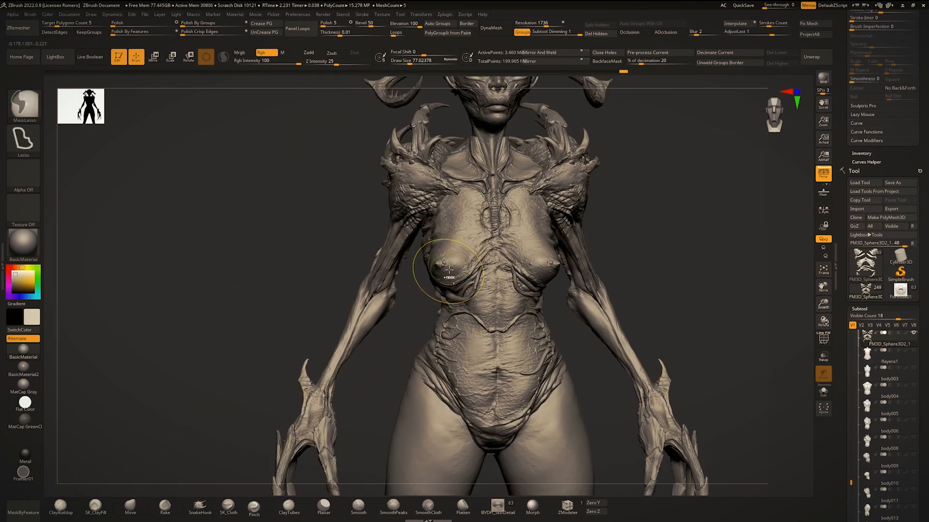
ctrl+right_drag(613, 258, 643, 296)
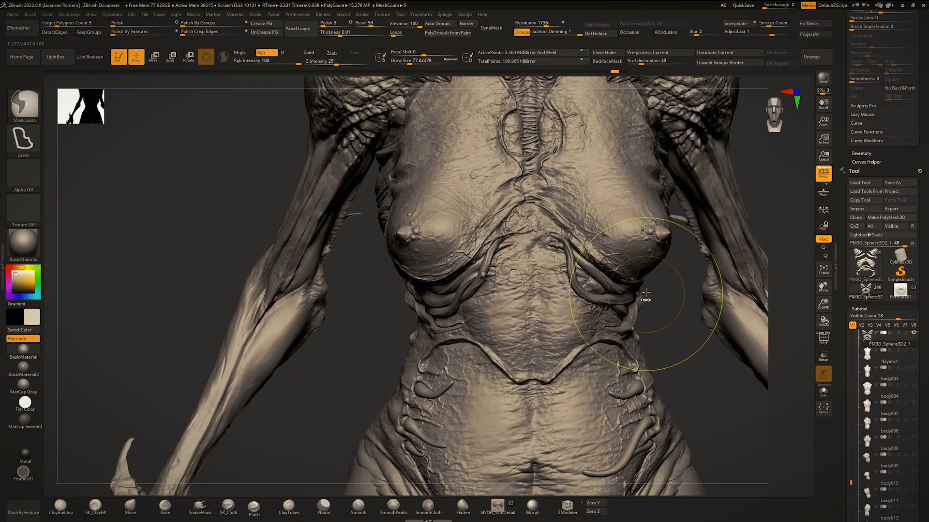
ctrl+right_drag(582, 301, 483, 317)
ctrl+right_drag(517, 345, 530, 312)
Open NoiseMaker for the tendon strands subtool and frame the strands closely in its preview.
scroll(927, 152, down, 5)
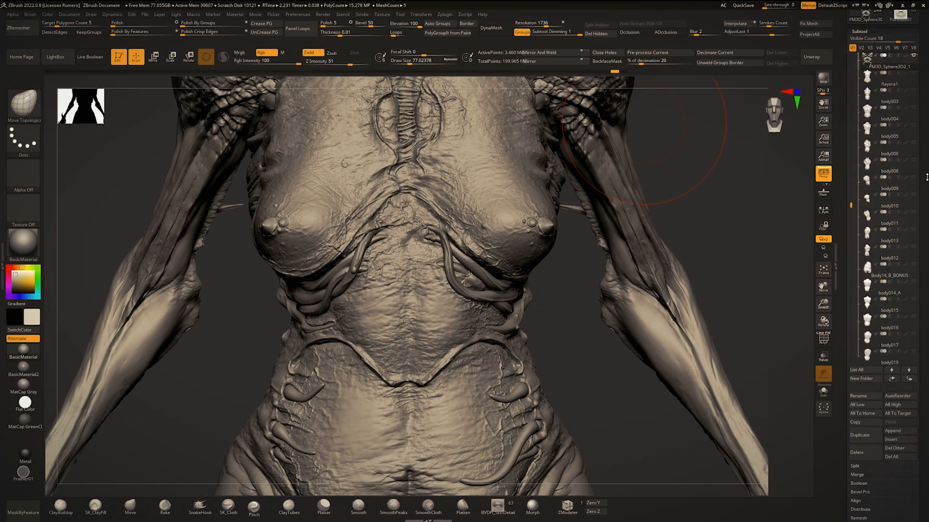
scroll(926, 309, down, 5)
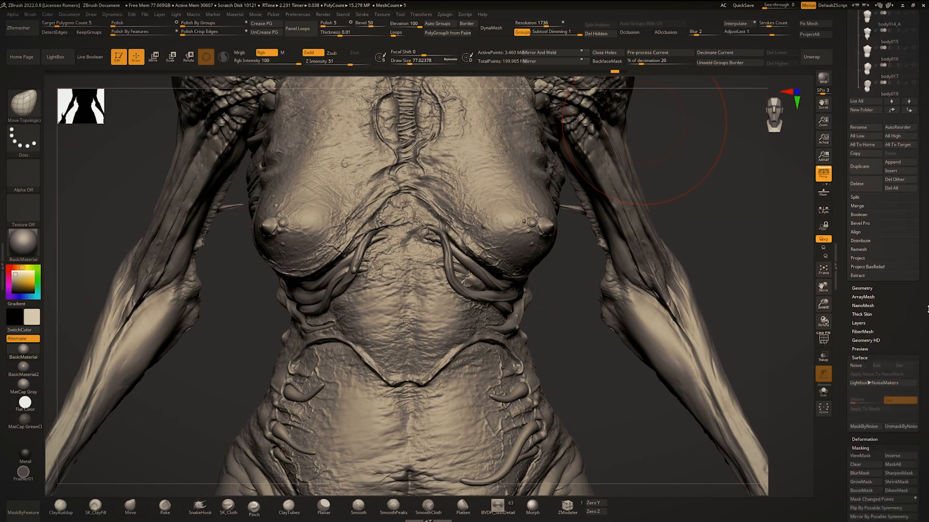
click(855, 366)
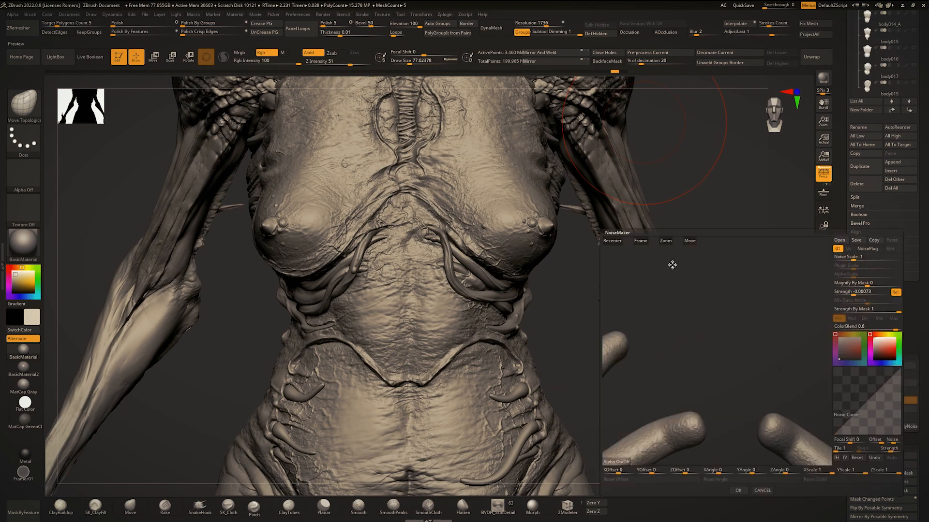
click(647, 240)
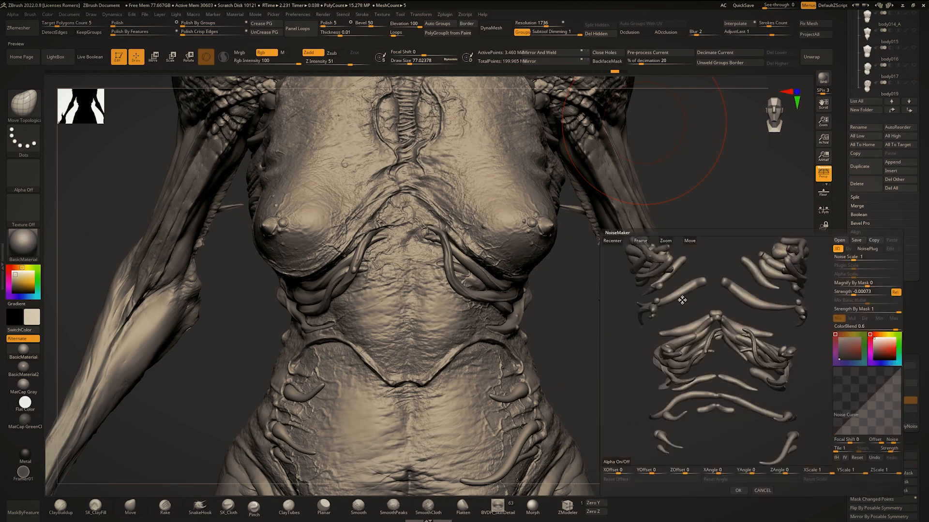
drag(682, 300, 842, 328)
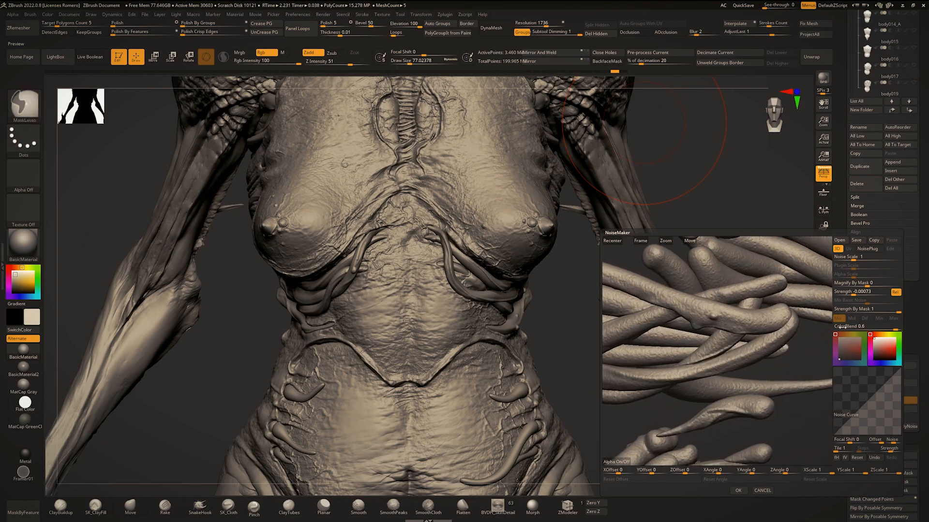
Apply the Turbulence NoisePlug pattern to the surface noise and inspect a strand up close in the preview.
click(871, 249)
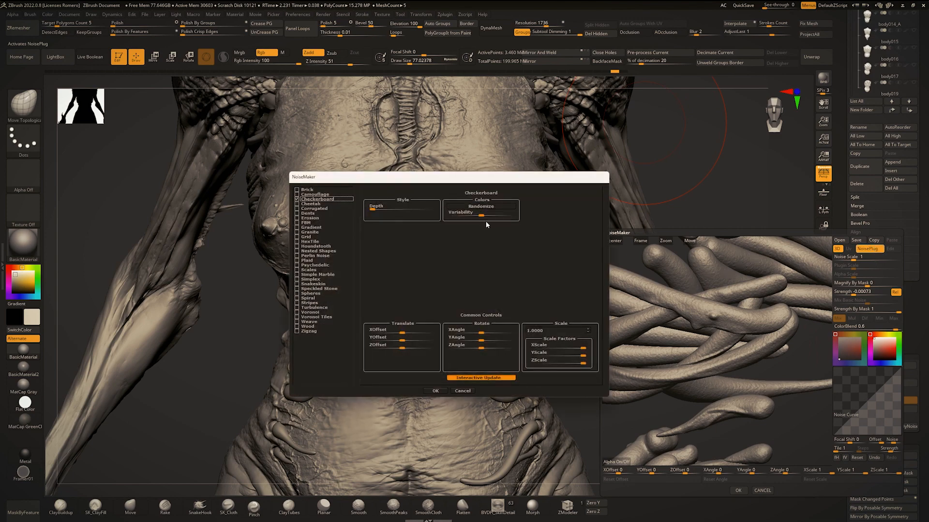
click(296, 309)
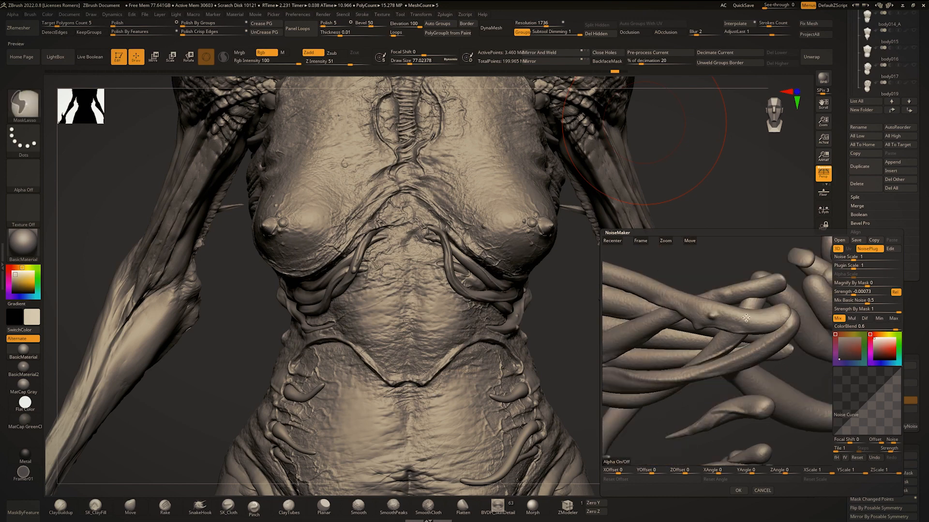
ctrl+right_drag(757, 342, 784, 343)
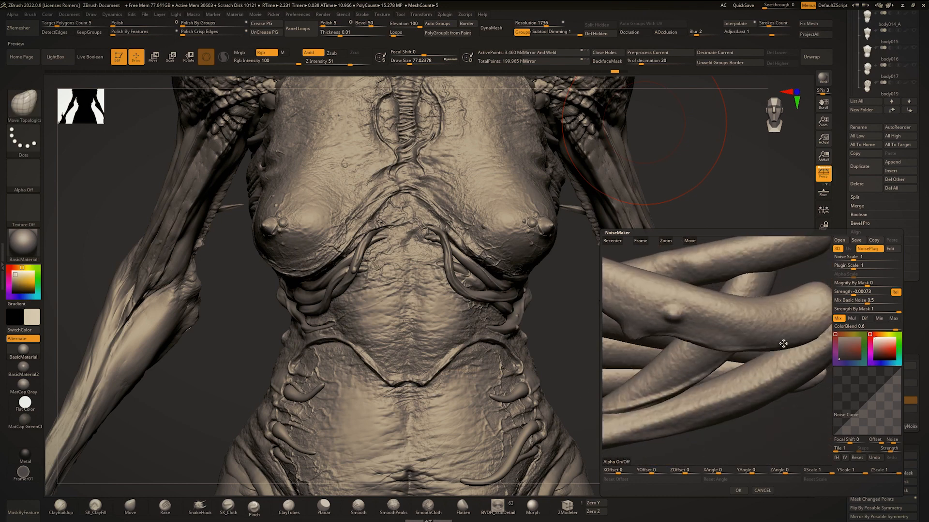
Set the noise's Mix Basic Noise and ColorBlend to 0, Strength to 0.0408 and Plugin Scale to 0.01654.
drag(861, 301, 850, 275)
click(857, 302)
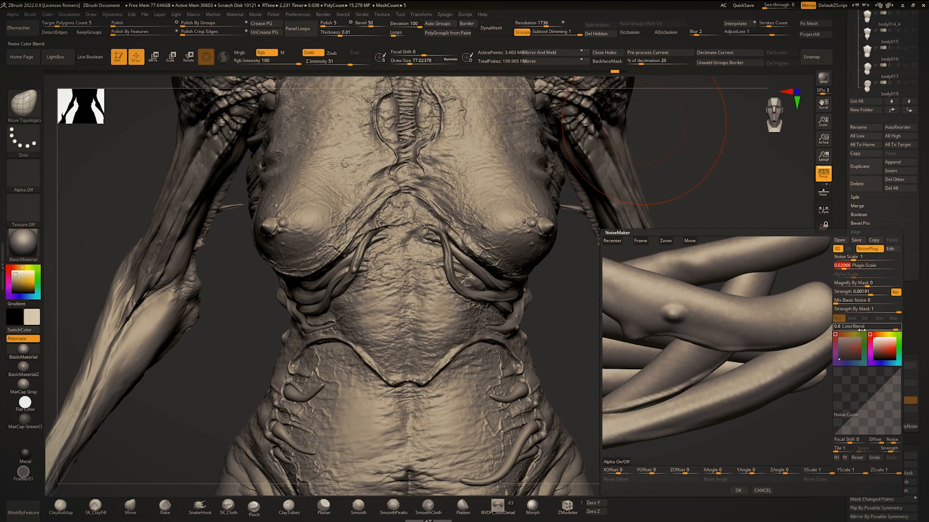
drag(863, 326, 864, 325)
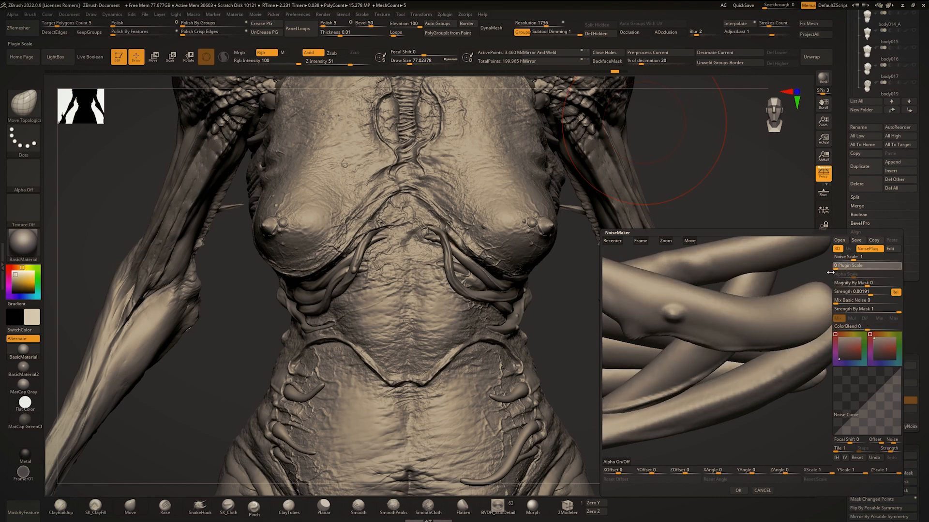
drag(868, 292, 843, 265)
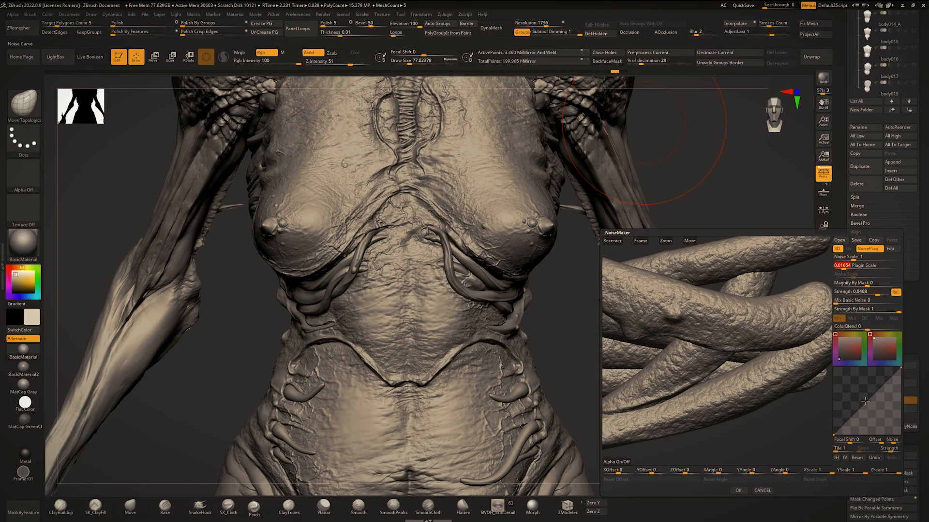
Try bending the noise curve and flipping it vertically to turn bumps into pits, and restore the straight curve.
drag(869, 402, 884, 414)
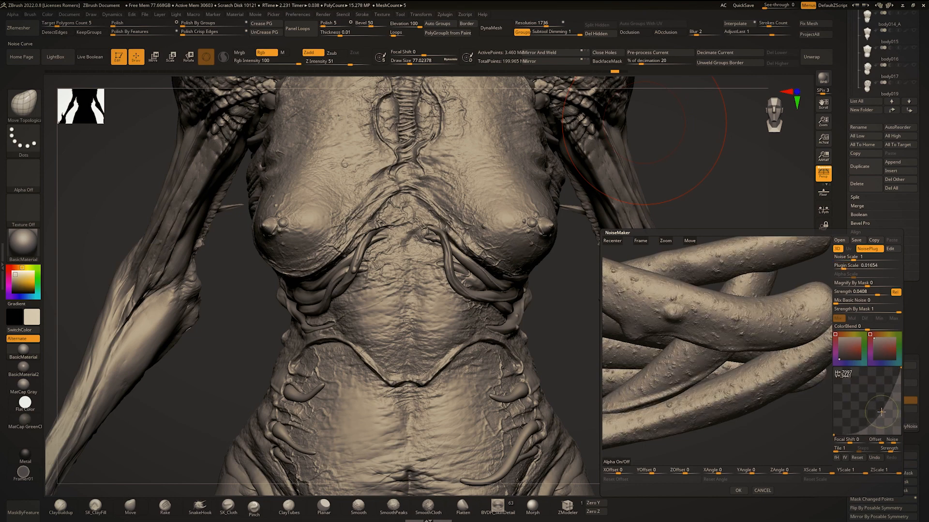
click(845, 458)
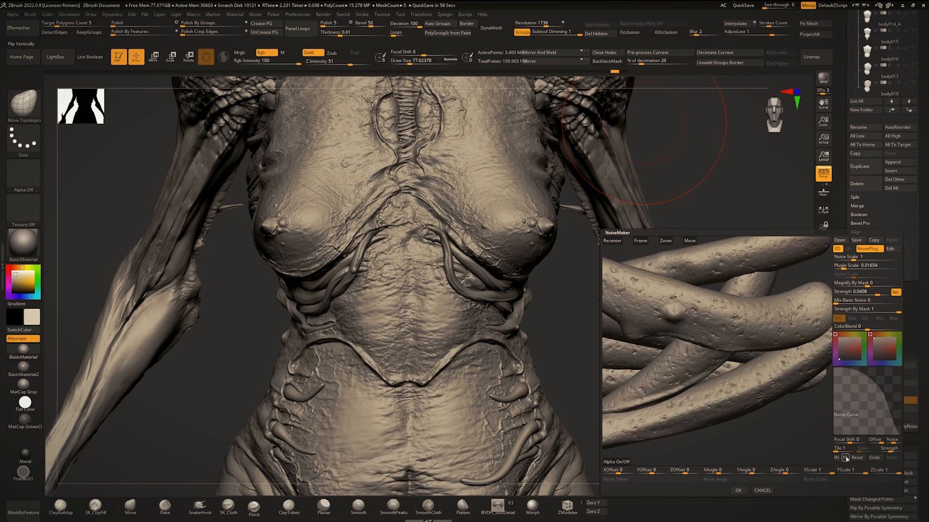
mouse_move(690, 321)
mouse_down()
mouse_move(715, 310)
mouse_move(704, 308)
mouse_up()
mouse_move(879, 391)
mouse_down()
mouse_move(867, 403)
mouse_move(894, 383)
mouse_move(874, 401)
mouse_up()
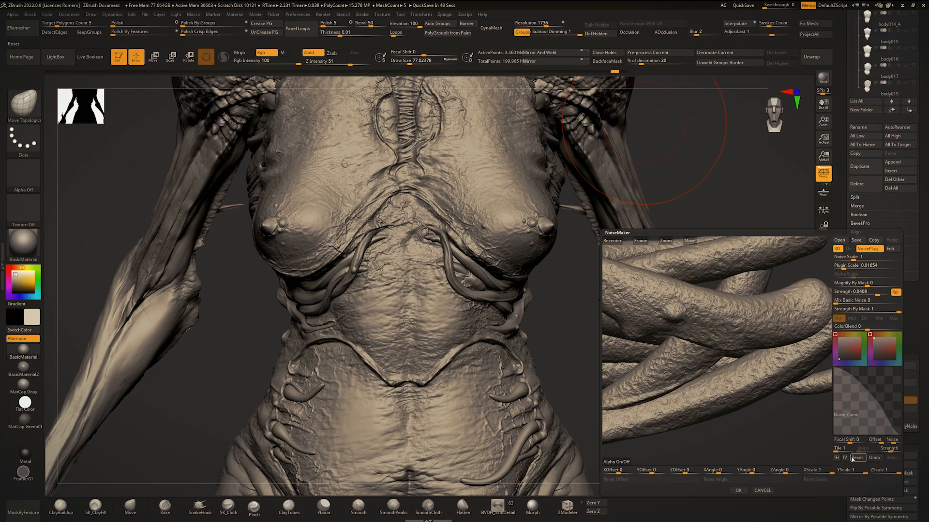
click(836, 458)
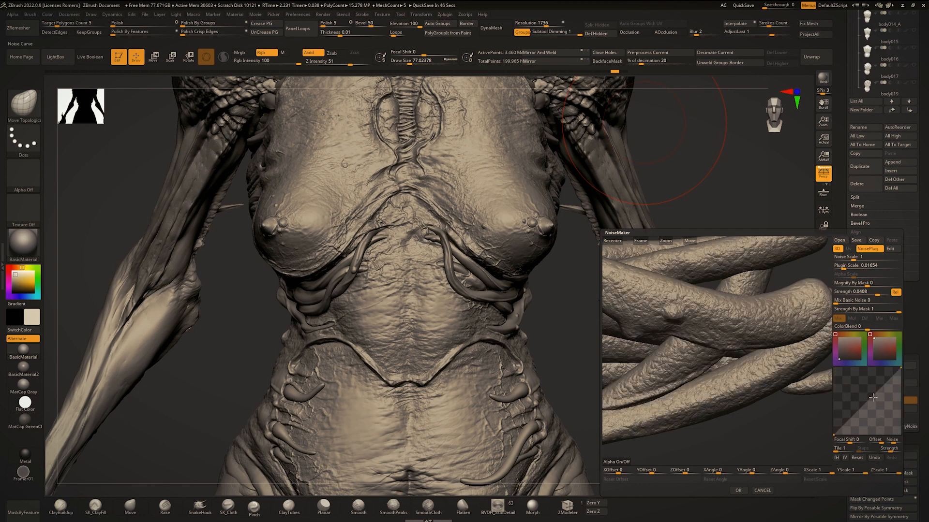
Bend the noise curve downward to leave sparse raised bumps and check them on the strands in the preview.
drag(873, 397, 882, 410)
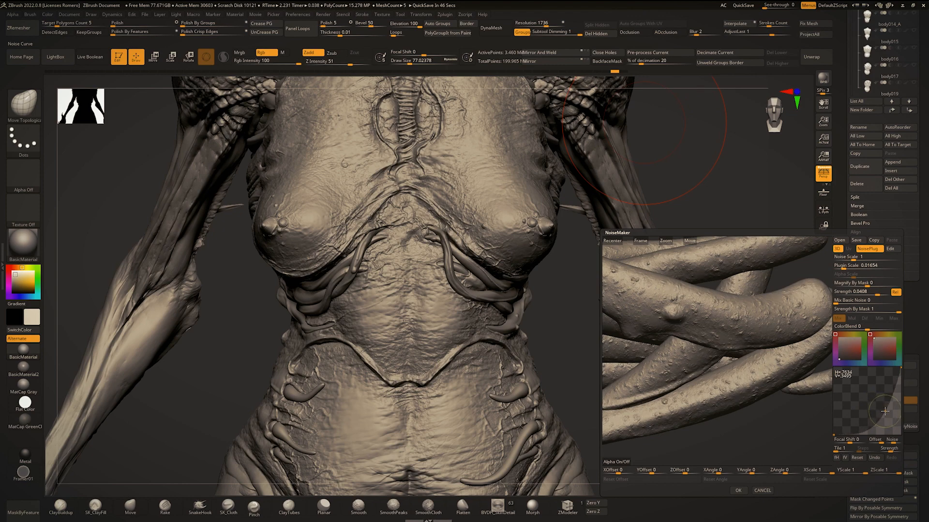
drag(700, 363, 860, 309)
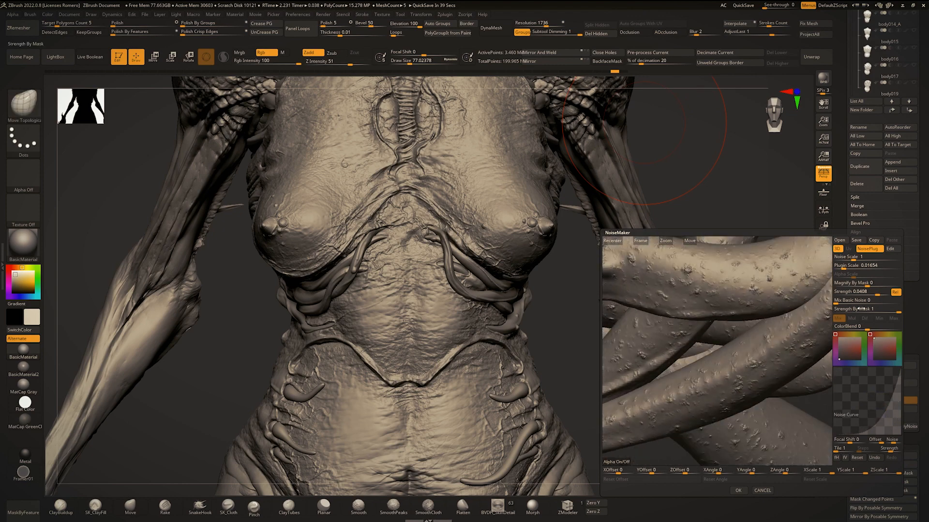
Accept the raised-bump noise settings and apply the noise to the mesh of the tendon strands.
click(739, 491)
mouse_move(377, 285)
alt+right_down()
mouse_move(493, 297)
mouse_move(435, 334)
mouse_move(563, 319)
alt+right_up()
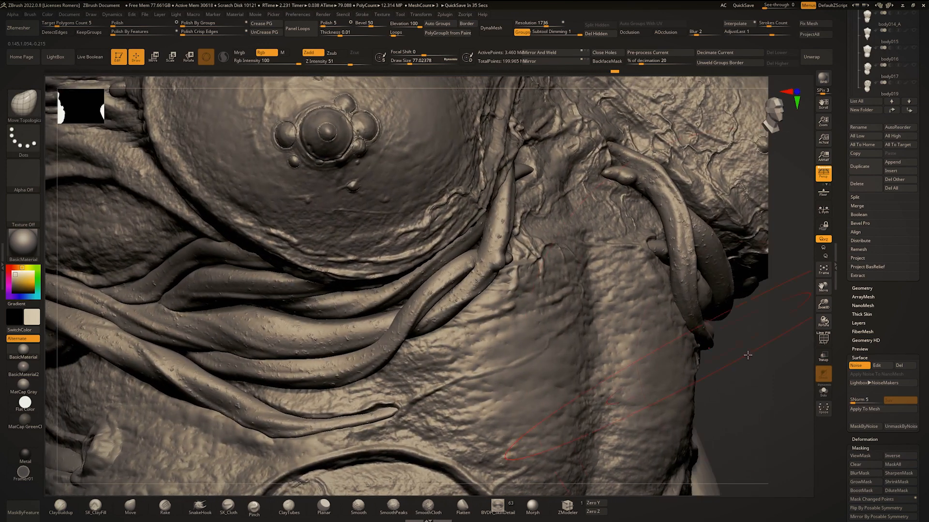
click(858, 410)
Reactivate surface noise on the tendon strands, reopen its settings and set the Plugin Scale to 0.14585.
right_drag(644, 365, 587, 355)
mouse_move(587, 355)
ctrl+right_down()
mouse_move(578, 295)
mouse_move(580, 314)
ctrl+right_up()
click(864, 366)
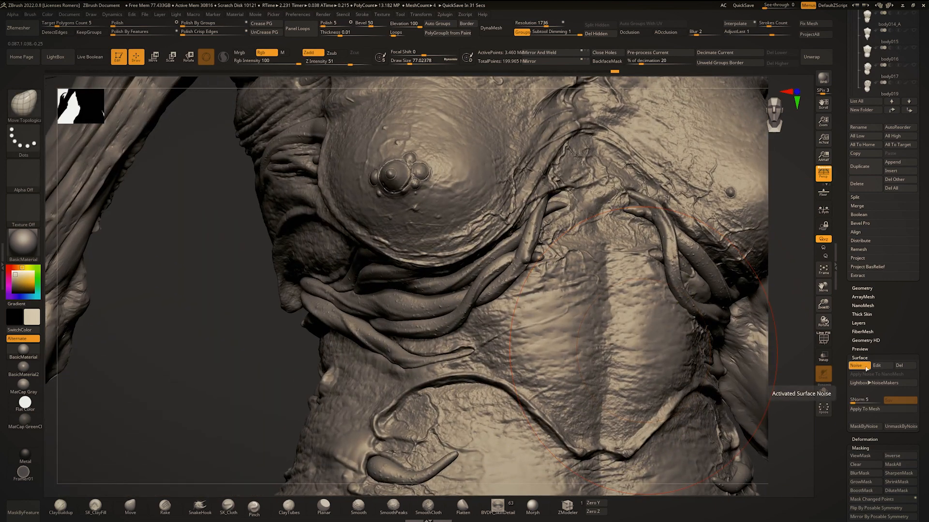
click(878, 366)
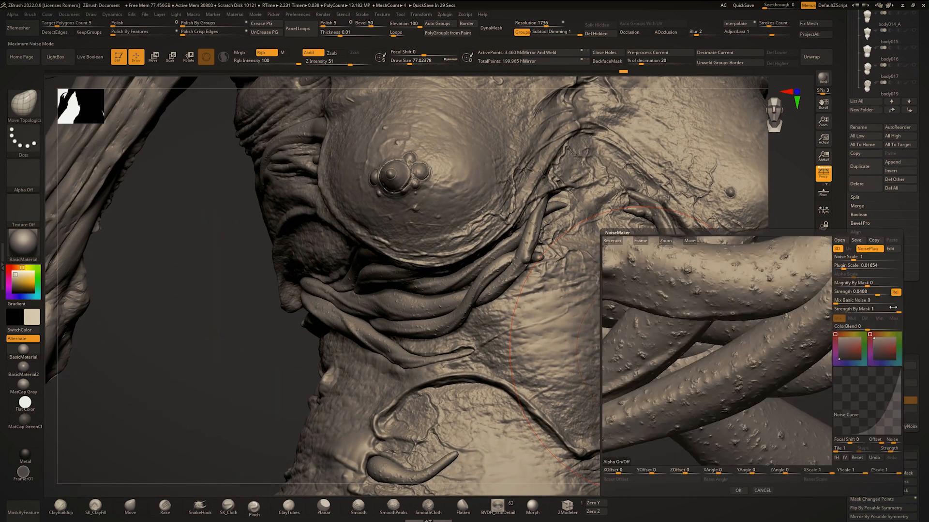
click(843, 292)
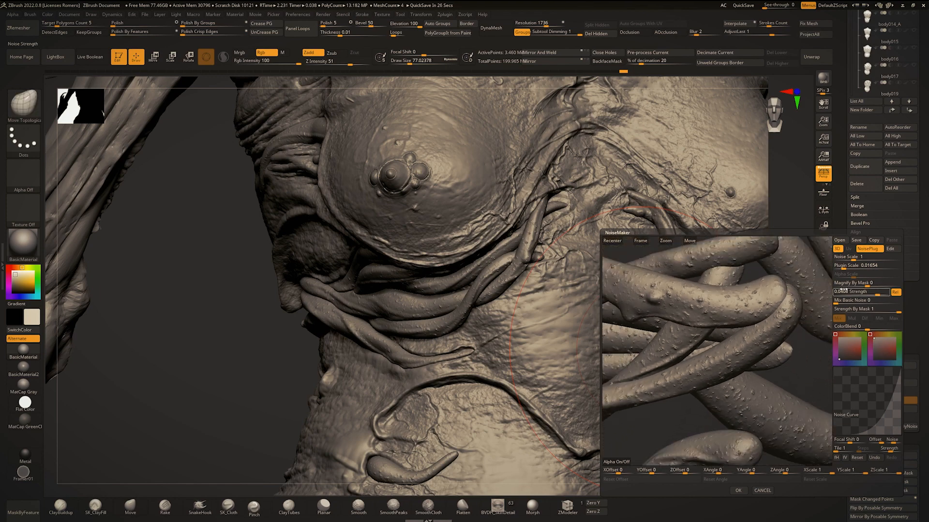
drag(844, 265, 844, 265)
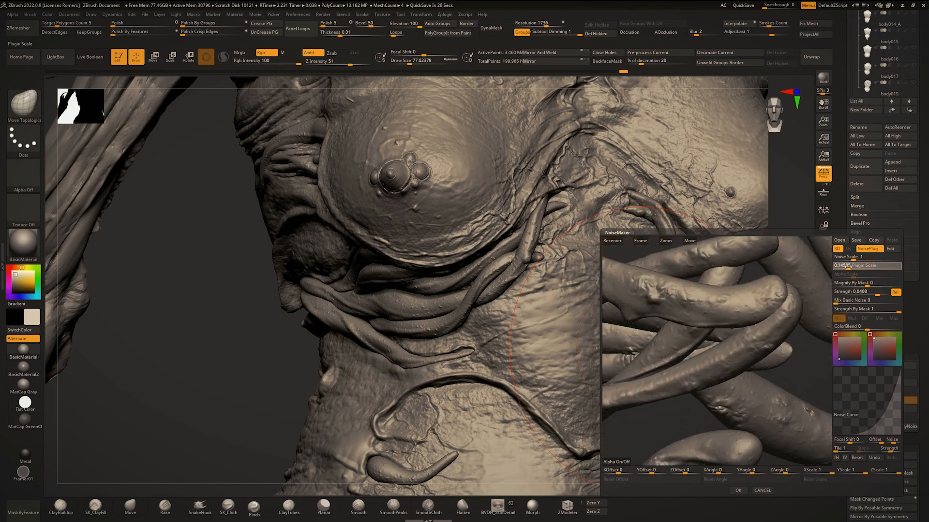
click(844, 265)
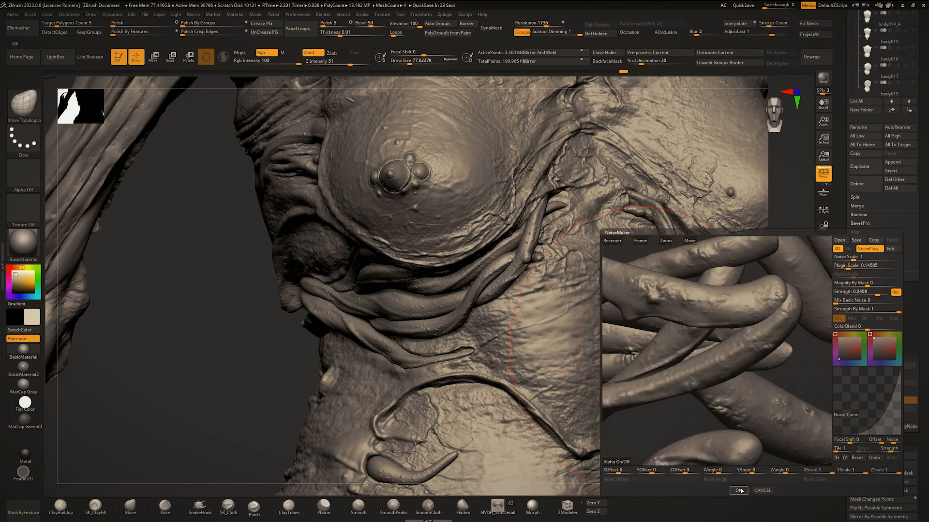
Accept the larger-scale noise and apply it to the tendon strand mesh.
click(740, 491)
ctrl+right_drag(525, 295, 535, 271)
click(864, 409)
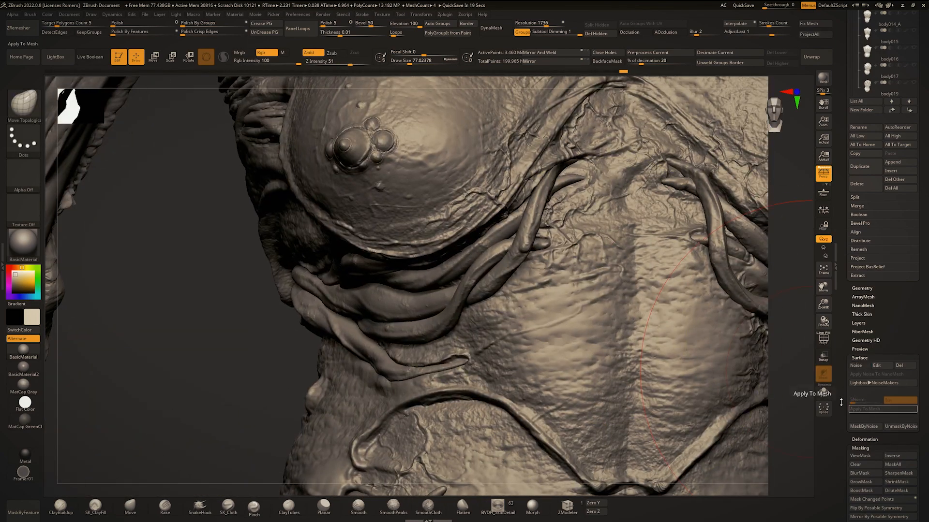
Examine the textured strands under the breasts from several angles and compare them with the whole figure.
right_drag(426, 312, 530, 339)
right_drag(530, 339, 556, 338)
alt+right_drag(300, 271, 486, 302)
key(alt+s)
mouse_move(570, 241)
ctrl+right_down()
mouse_move(569, 290)
mouse_move(551, 292)
mouse_move(561, 260)
mouse_move(476, 255)
mouse_move(506, 261)
mouse_move(428, 265)
mouse_move(461, 272)
mouse_move(406, 266)
mouse_move(425, 295)
mouse_move(362, 280)
mouse_move(510, 292)
ctrl+right_up()
key(alt+s)
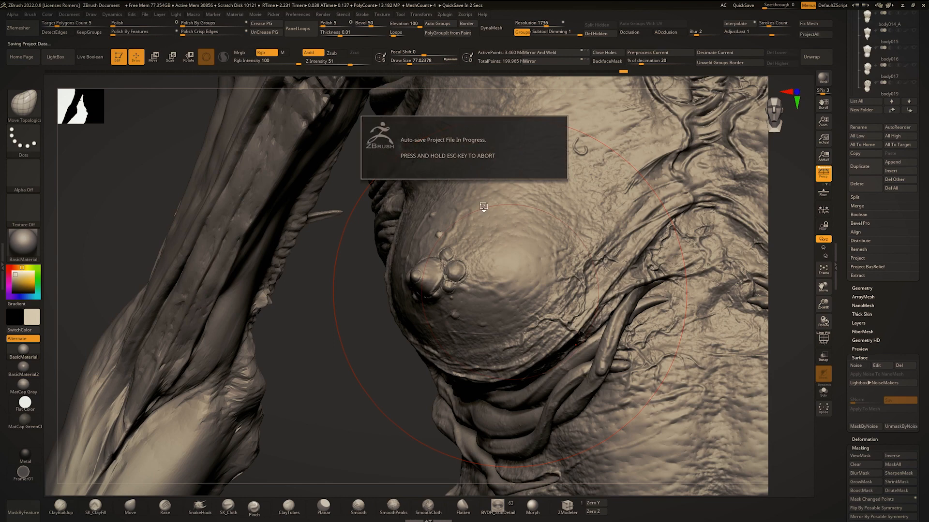
right_drag(444, 188, 435, 145)
alt+right_drag(600, 198, 411, 157)
ctrl+right_drag(605, 150, 534, 150)
right_drag(411, 232, 527, 232)
ctrl+right_drag(528, 232, 445, 208)
right_drag(445, 208, 567, 265)
right_drag(438, 256, 546, 222)
mouse_move(460, 223)
ctrl+right_down()
mouse_move(455, 196)
mouse_move(484, 213)
ctrl+right_up()
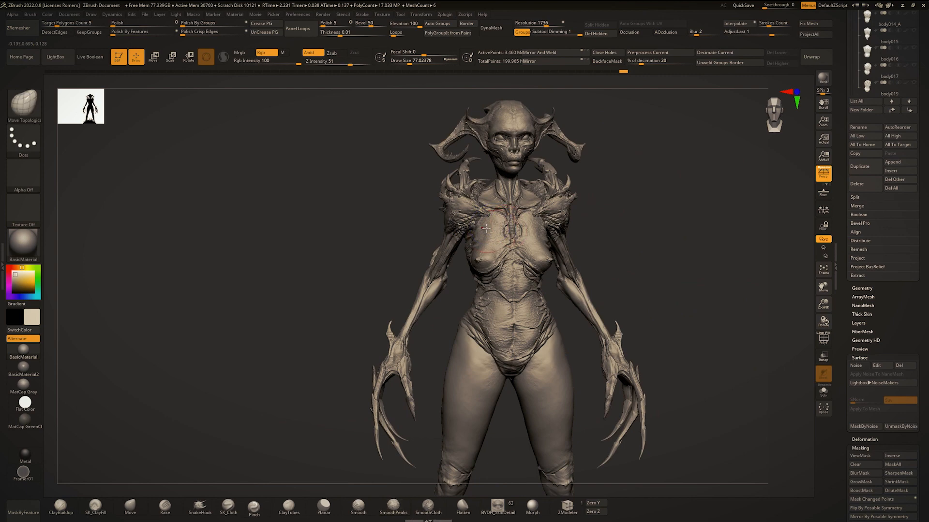
Hide the interface shelves and review the creature's upper body, from the horned head to the thighs.
mouse_move(575, 99)
ctrl+right_down()
mouse_move(592, 134)
mouse_move(598, 109)
ctrl+right_up()
mouse_move(556, 189)
right_down()
mouse_move(522, 178)
mouse_move(517, 158)
mouse_move(488, 169)
mouse_move(505, 276)
mouse_move(546, 292)
mouse_move(519, 256)
mouse_move(553, 244)
right_up()
key(Tab)
mouse_move(478, 237)
right_down()
mouse_move(515, 236)
mouse_move(479, 233)
right_up()
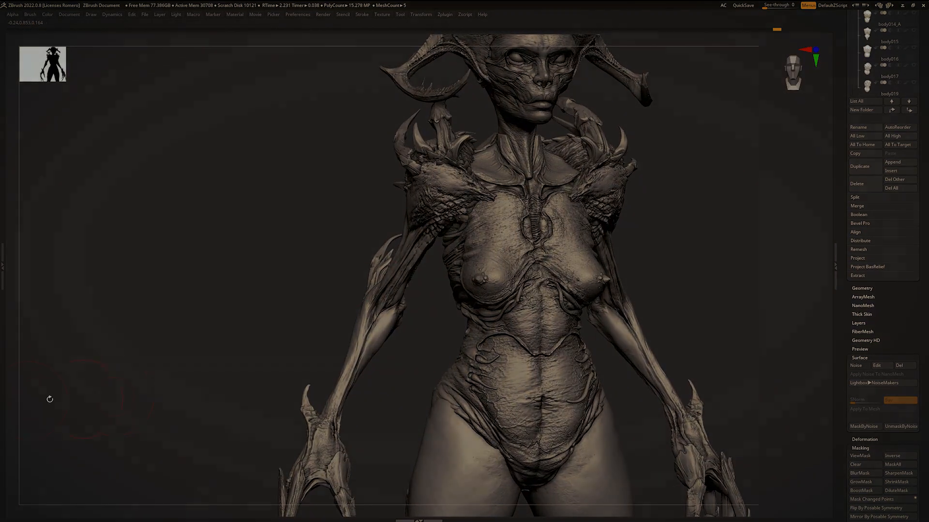